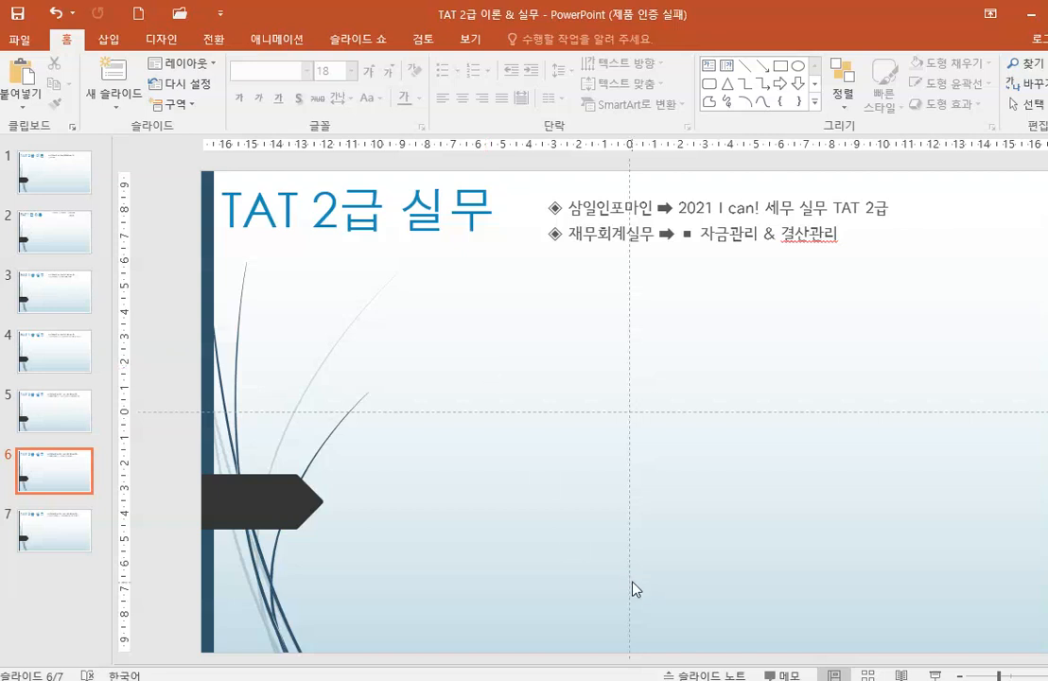
Step: Launch the 화면 낙서 screen pen from the desktop, return to the TAT 2급 PowerPoint slide, and move the pen palette out of the way
{"action": "left_click", "coordinate": [599, 444]}
{"action": "left_click", "coordinate": [1032, 17]}
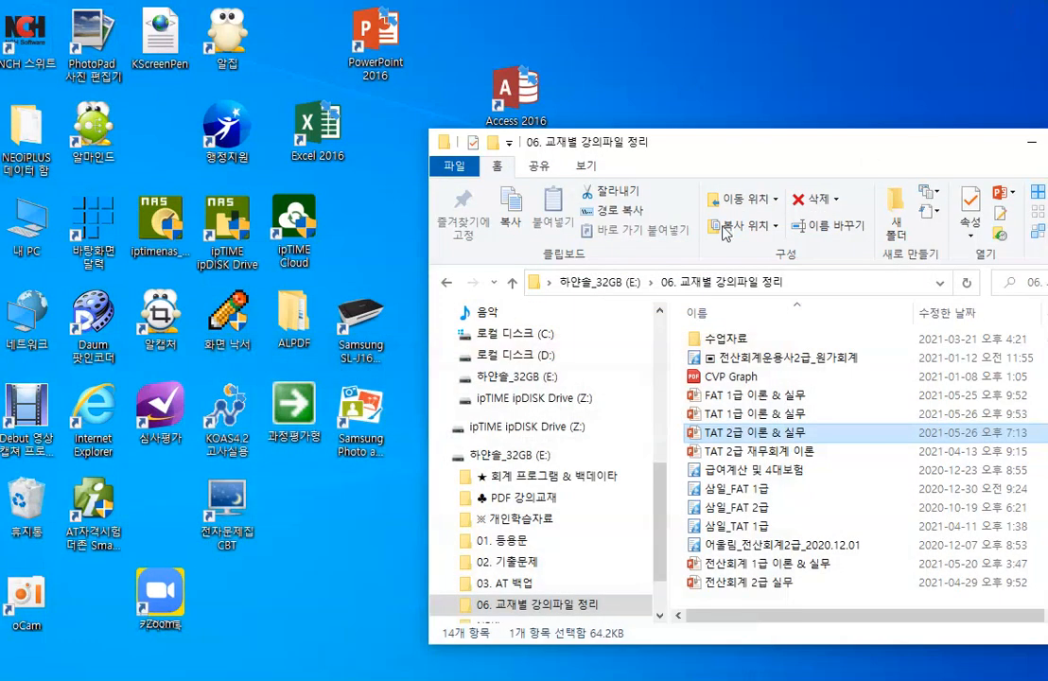
{"action": "left_click", "coordinate": [213, 301]}
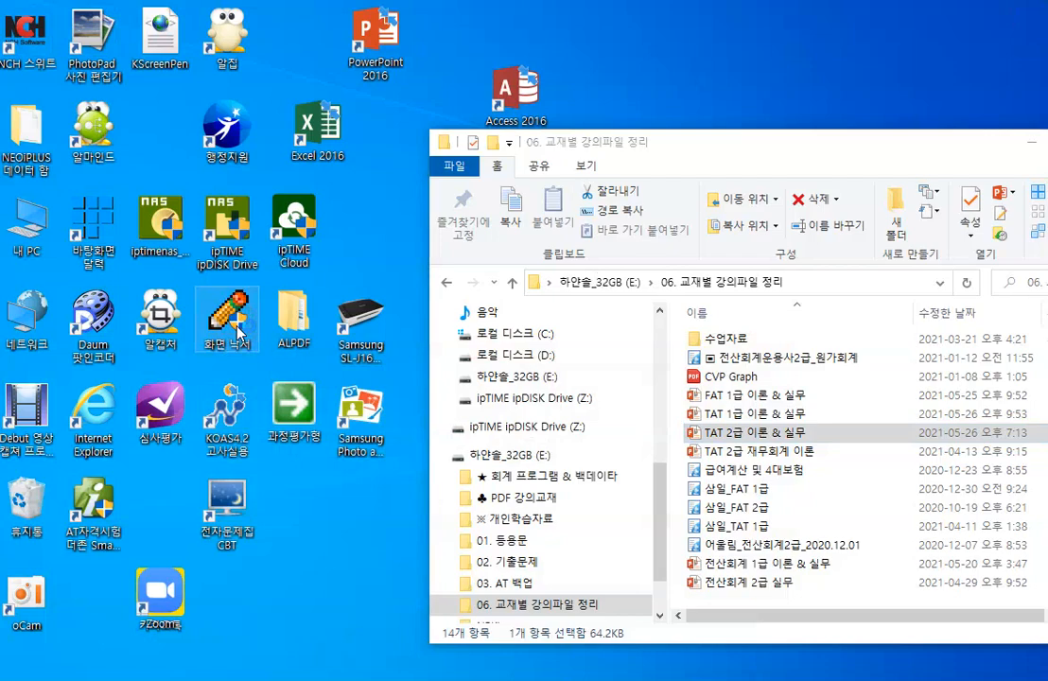
{"action": "mouse_move", "coordinate": [442, 677]}
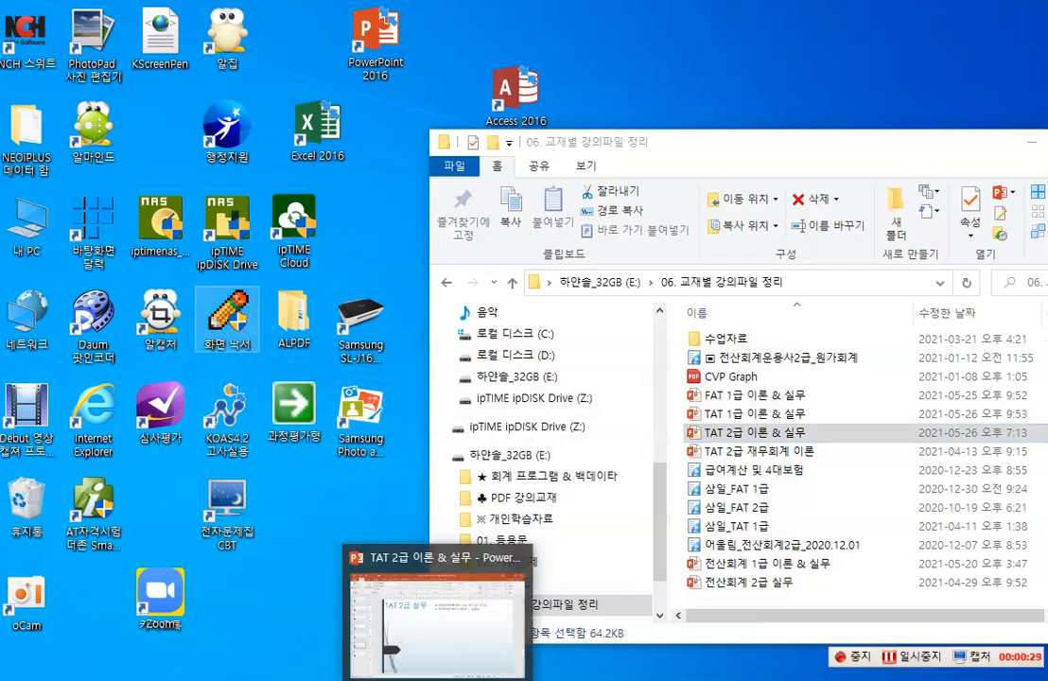
{"action": "left_click", "coordinate": [442, 615]}
{"action": "key", "text": "F9"}
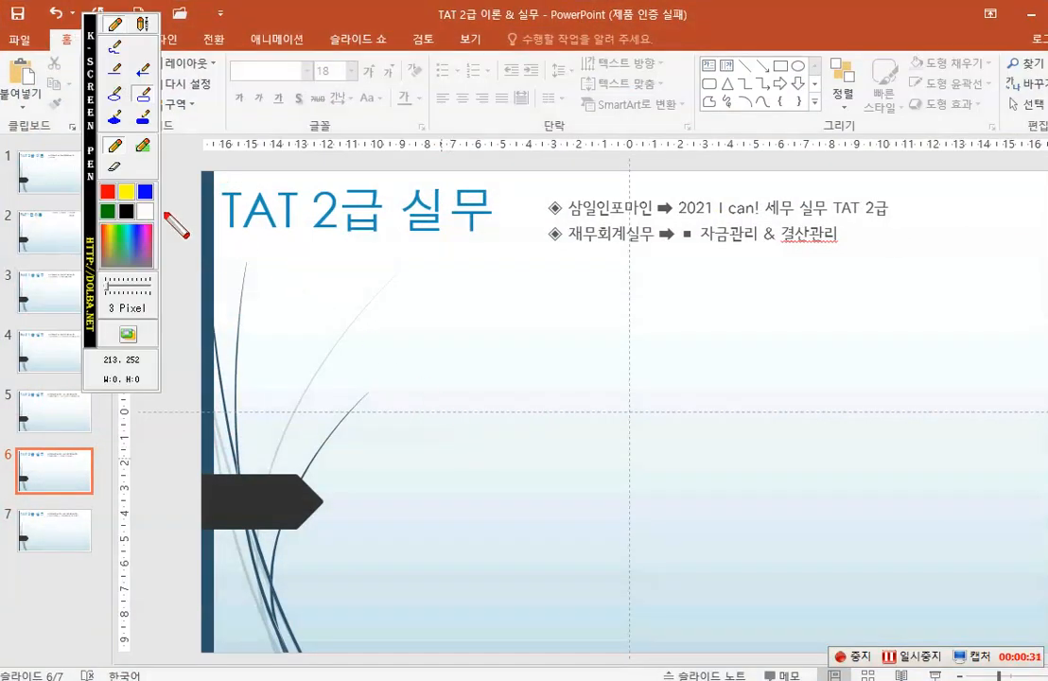
{"action": "left_click_drag", "start_coordinate": [87, 71], "coordinate": [1038, 135]}
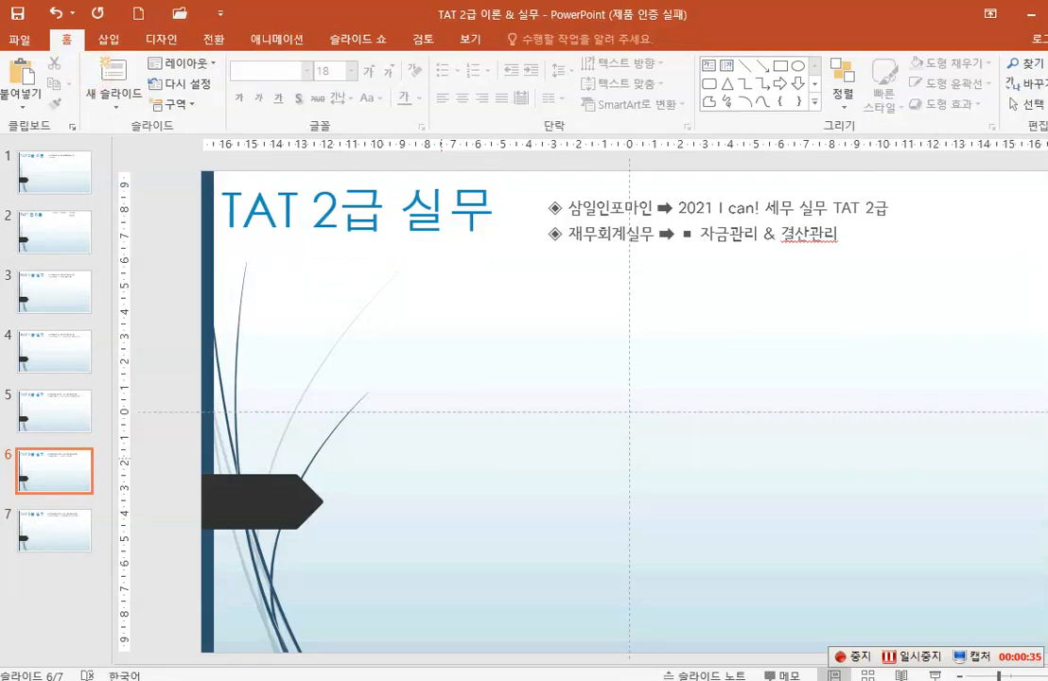
Step: Annotate the slide with red text reading "받을어음" and, on a second line, "지급어음 -> 수령", and leave drawing mode
{"action": "left_click", "coordinate": [338, 327]}
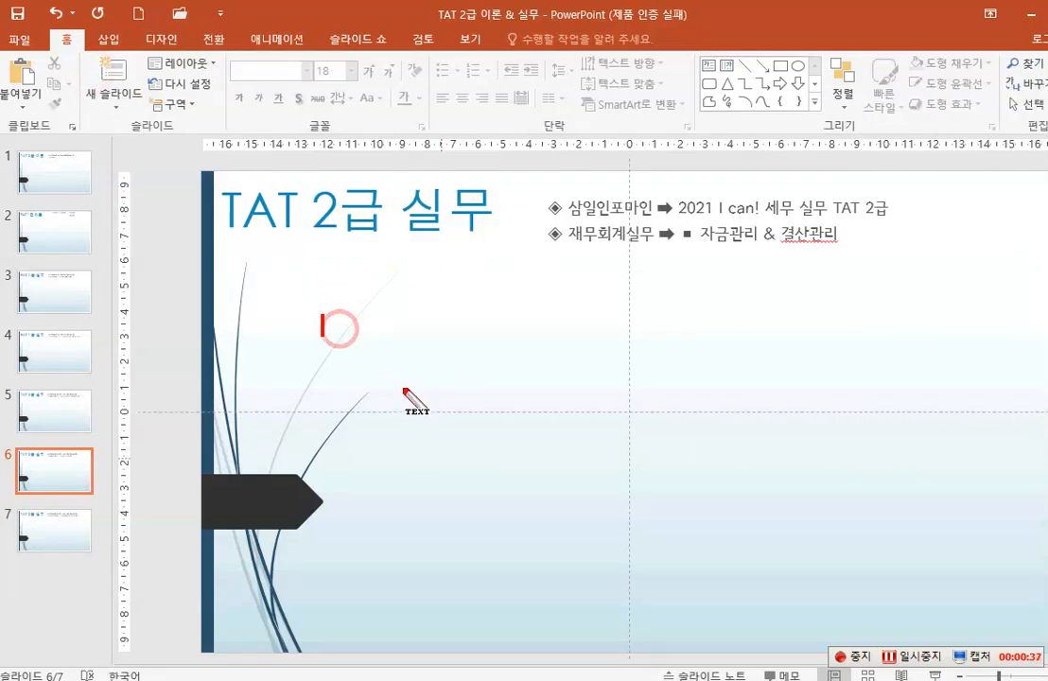
{"action": "type", "text": "받을"}
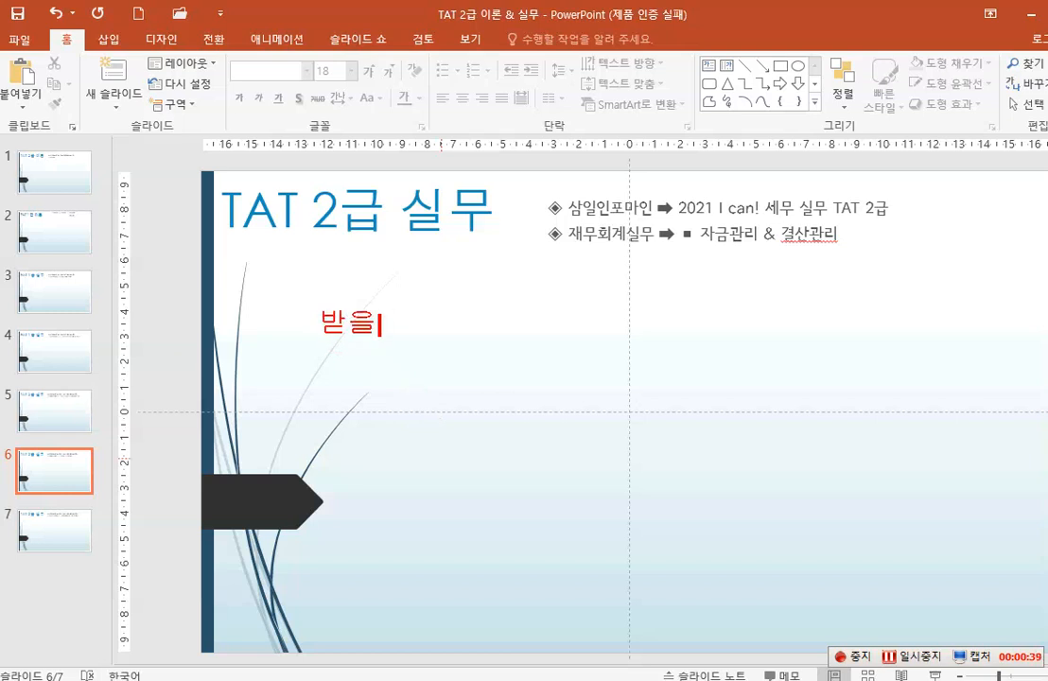
{"action": "type", "text": "어의ㅁ"}
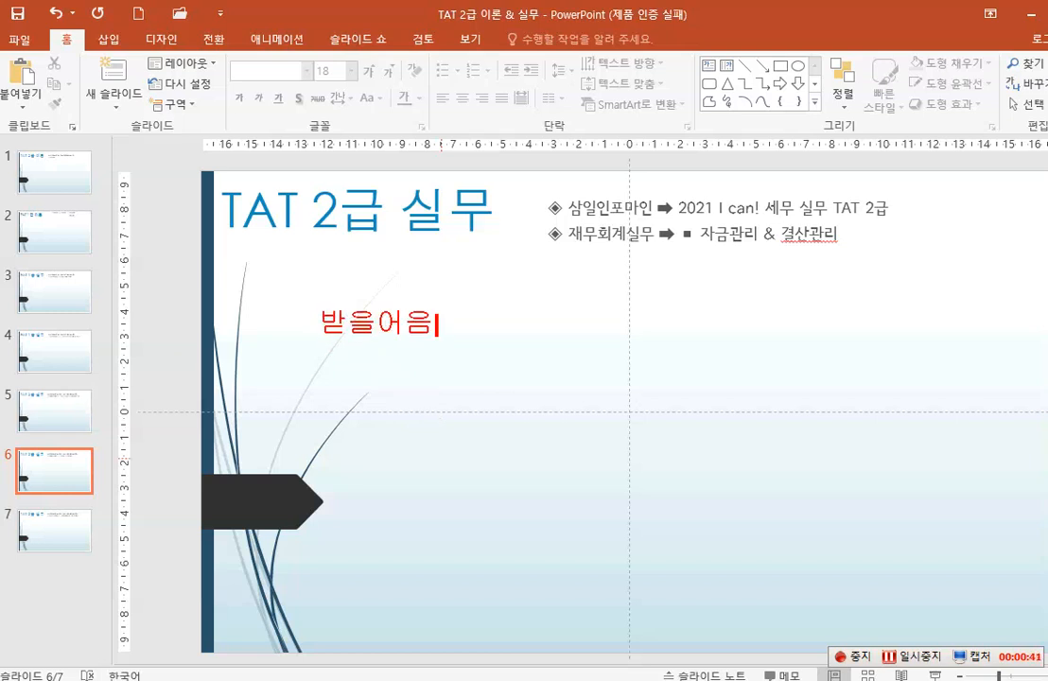
{"action": "key", "text": "Return"}
{"action": "type", "text": "지급어음 "}
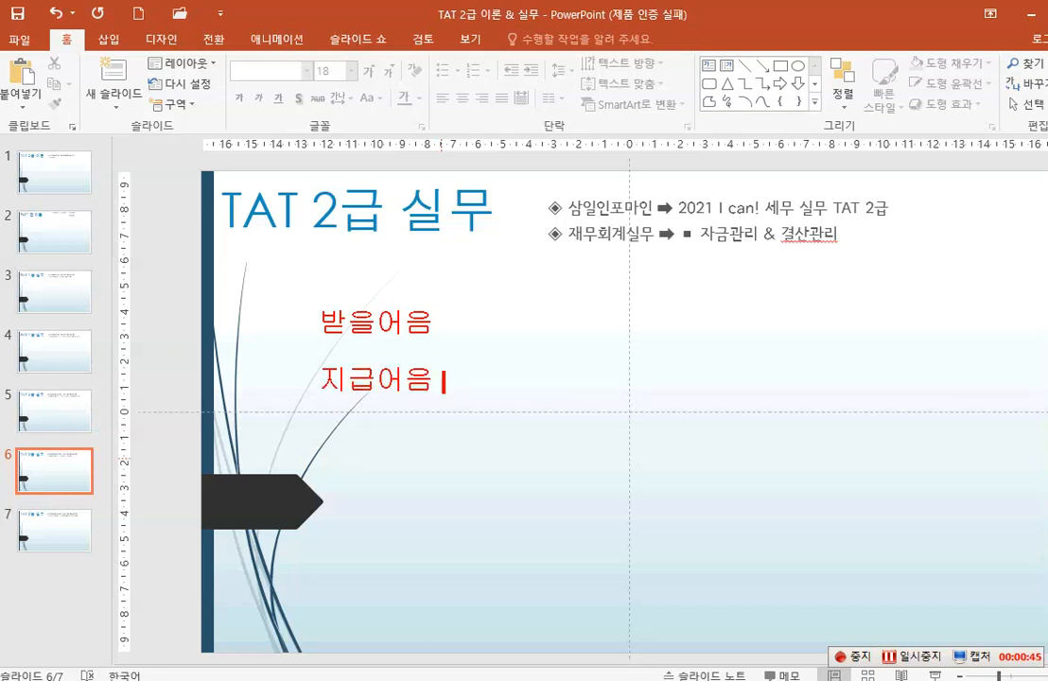
{"action": "type", "text": "->"}
{"action": "type", "text": "수령"}
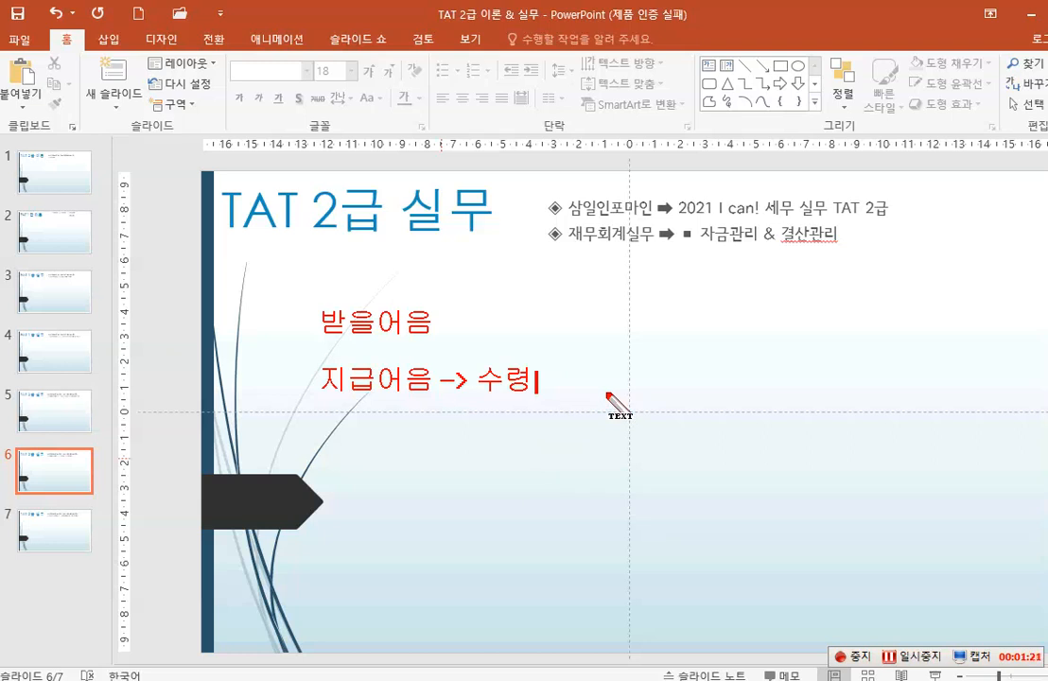
{"action": "key", "text": "Escape"}
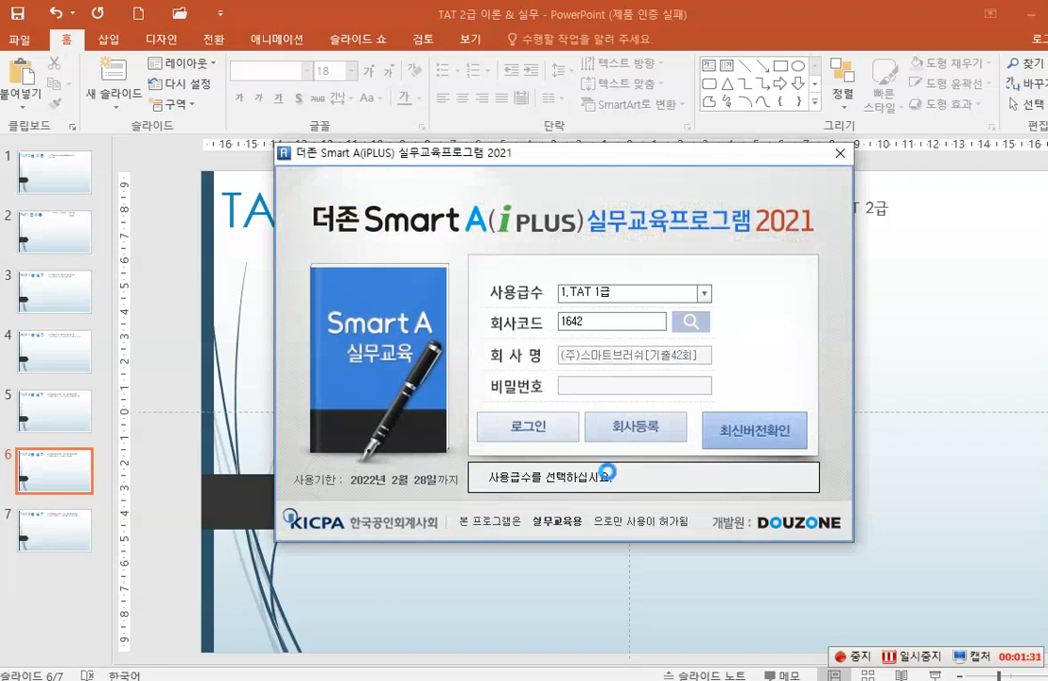
Step: Log in to 더존 Smart A with usage level 2.TAT 2급 and company 2000 (주)재무전자
{"action": "left_click", "coordinate": [703, 293]}
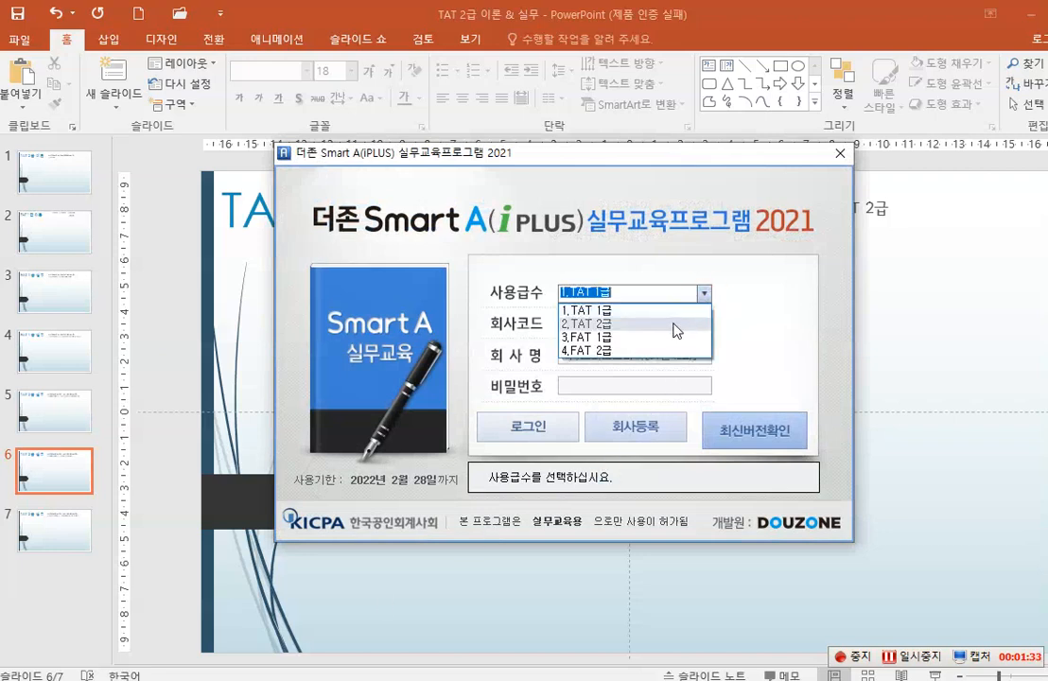
{"action": "left_click", "coordinate": [670, 322]}
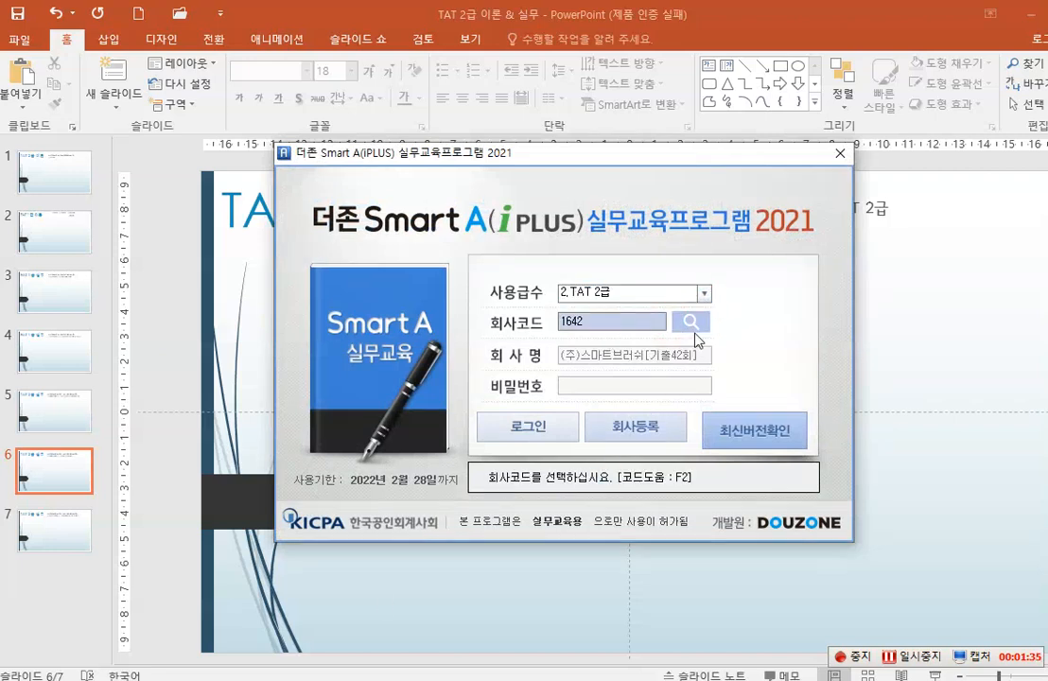
{"action": "left_click", "coordinate": [691, 323]}
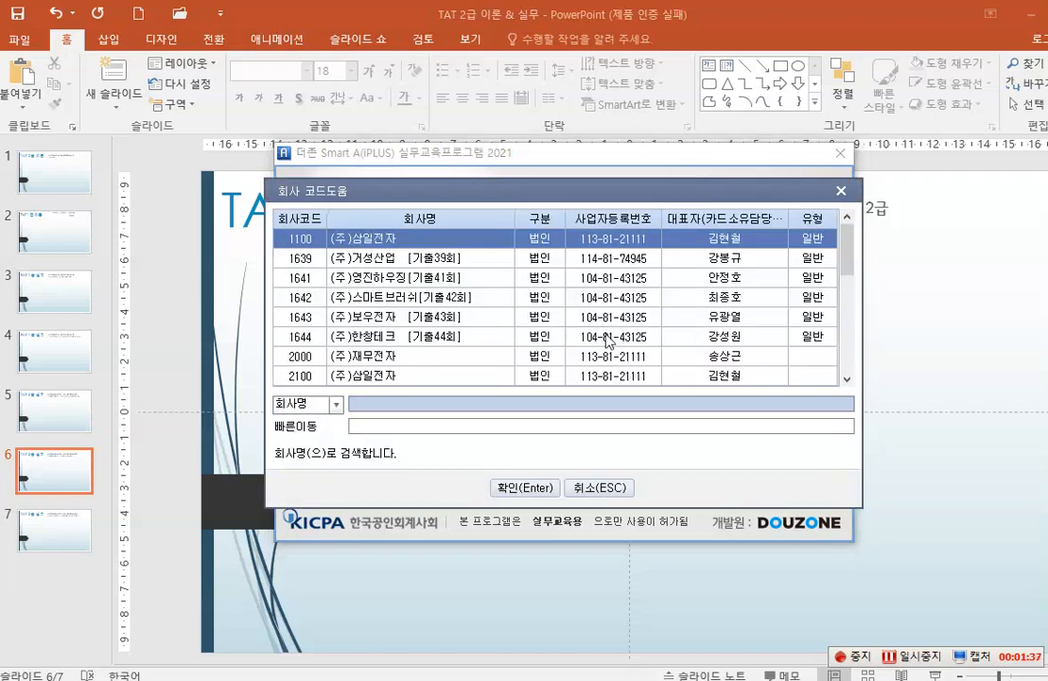
{"action": "left_click", "coordinate": [330, 358]}
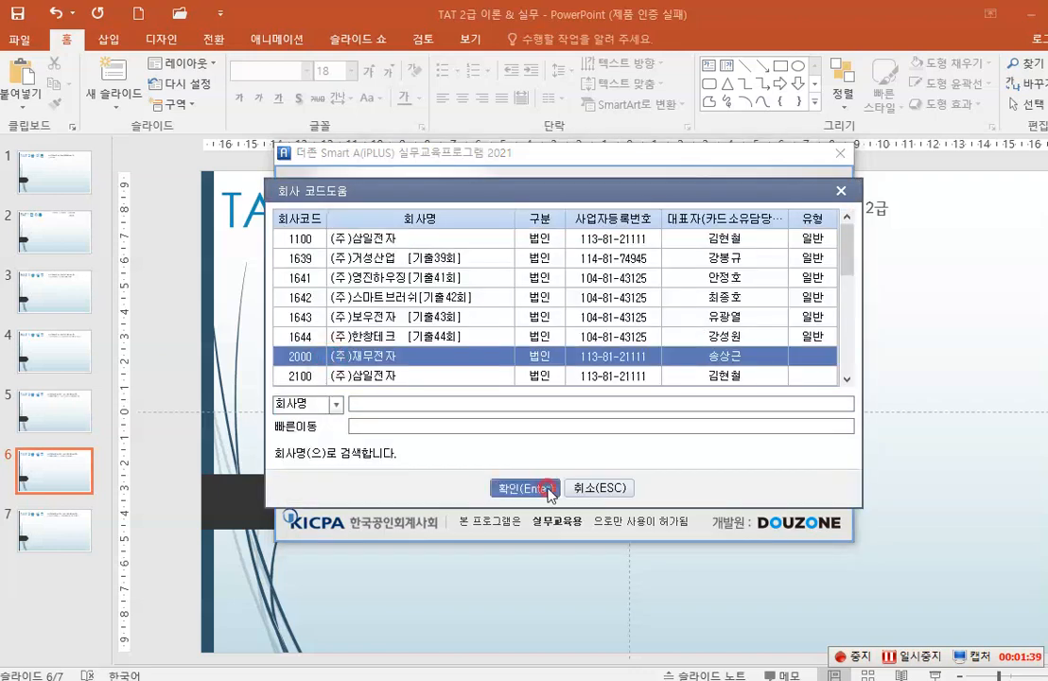
{"action": "left_click", "coordinate": [511, 487]}
{"action": "left_click", "coordinate": [534, 428]}
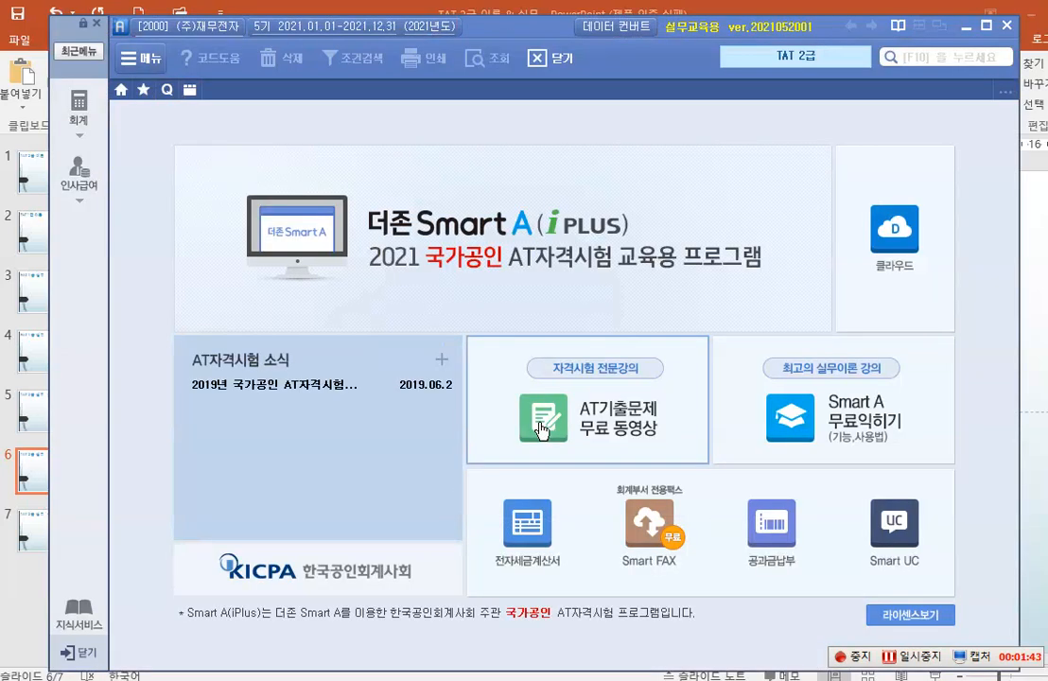
Step: Open 일반전표입력 in the accounting module and set the voucher date to month 10, day 20
{"action": "left_click", "coordinate": [94, 133]}
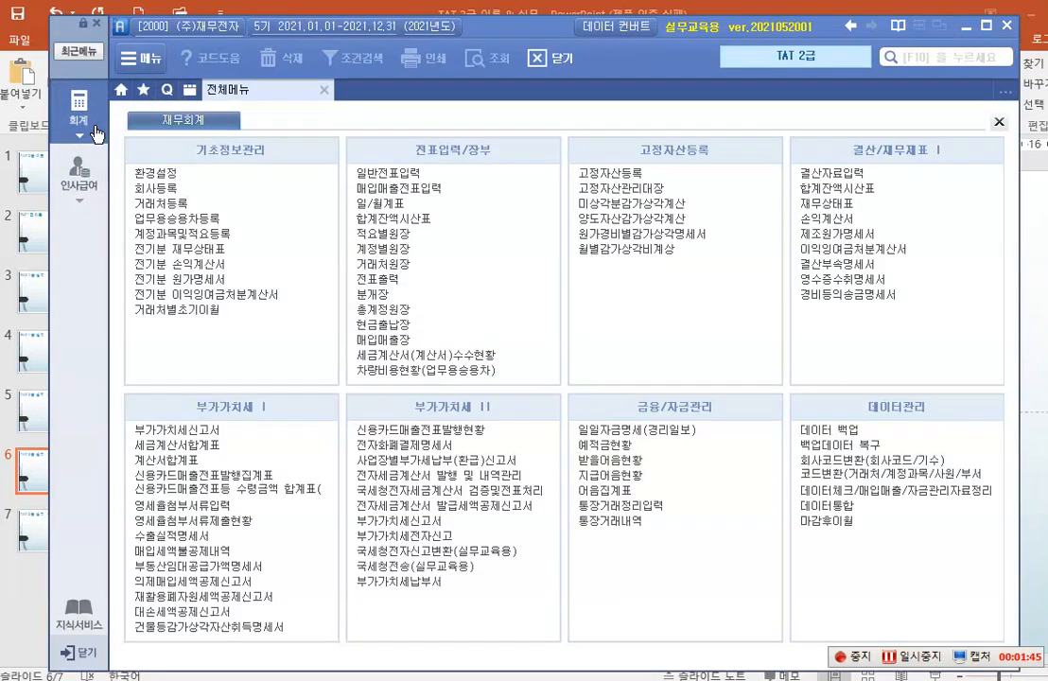
{"action": "left_click", "coordinate": [392, 173]}
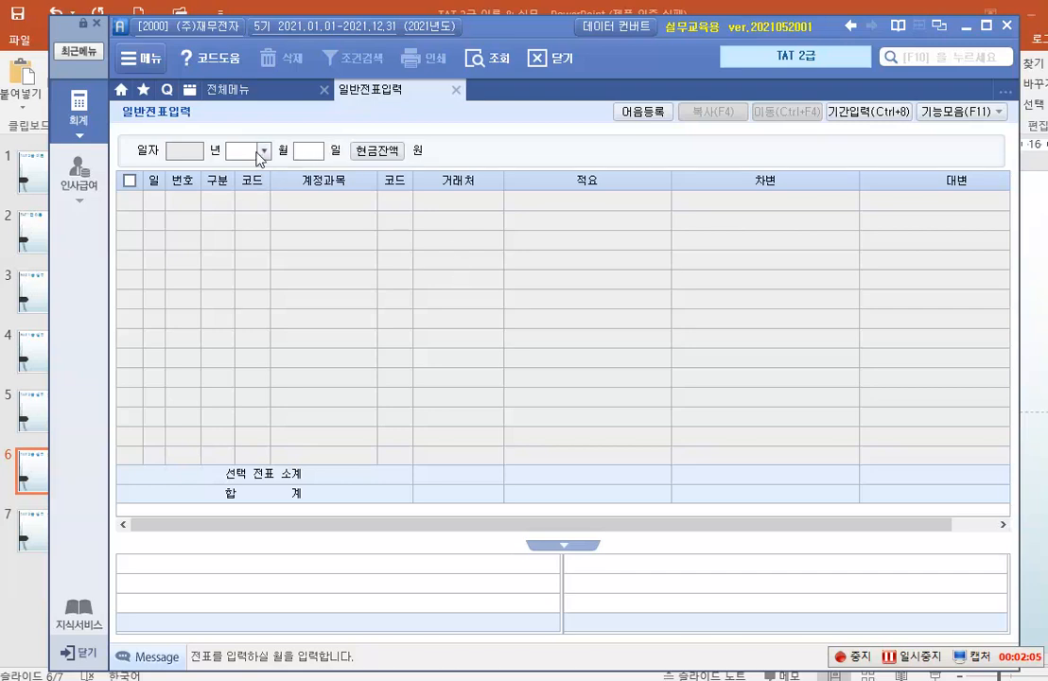
{"action": "left_click", "coordinate": [263, 151]}
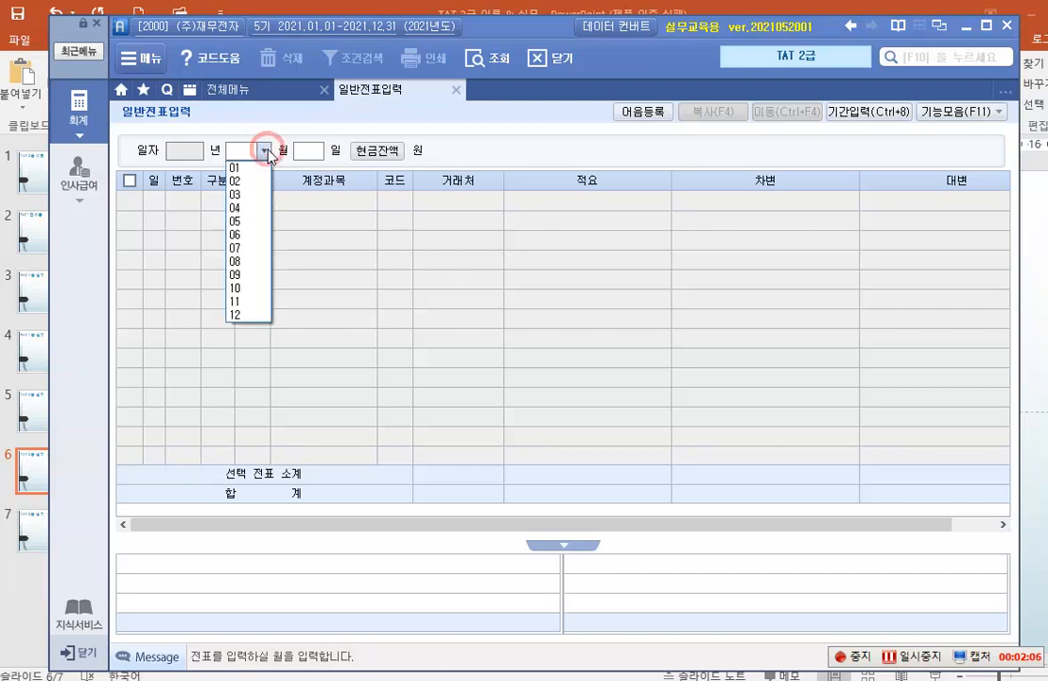
{"action": "left_click", "coordinate": [253, 288]}
{"action": "type", "text": "20"}
{"action": "key", "text": "Return"}
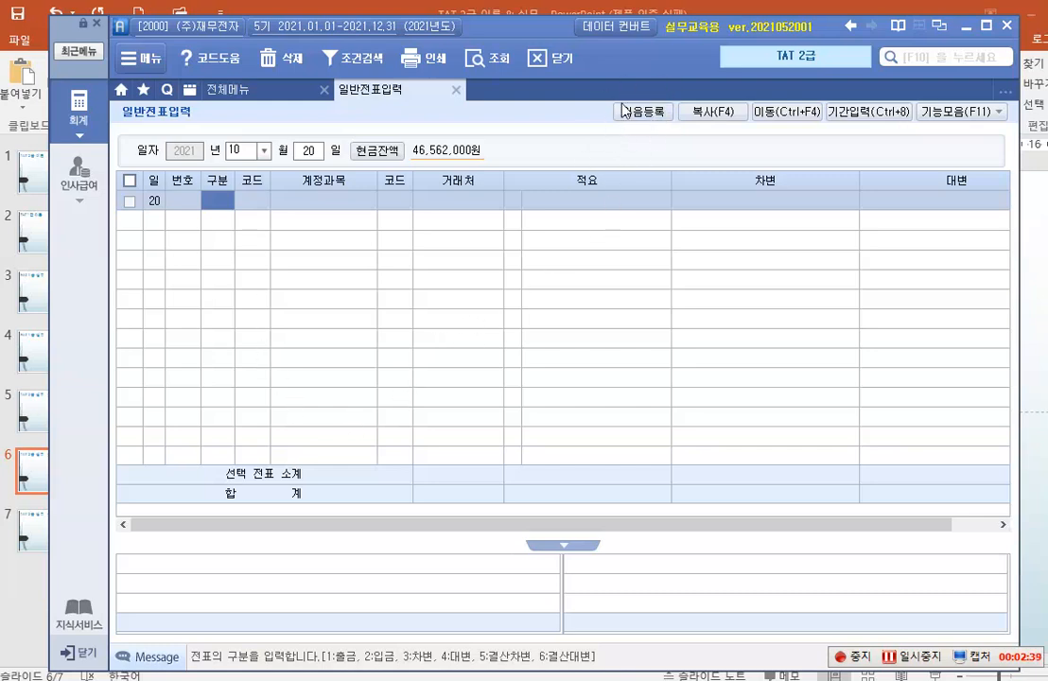
Step: Mark the 어음등록 function with the screen pen and open the 어음책등록 dialog
{"action": "key", "text": "ctrl+2"}
{"action": "left_click", "coordinate": [599, 91]}
{"action": "mouse_move", "coordinate": [606, 132]}
{"action": "left_mouse_down"}
{"action": "mouse_move", "coordinate": [702, 159]}
{"action": "mouse_move", "coordinate": [676, 138]}
{"action": "left_mouse_up"}
{"action": "left_click", "coordinate": [645, 117]}
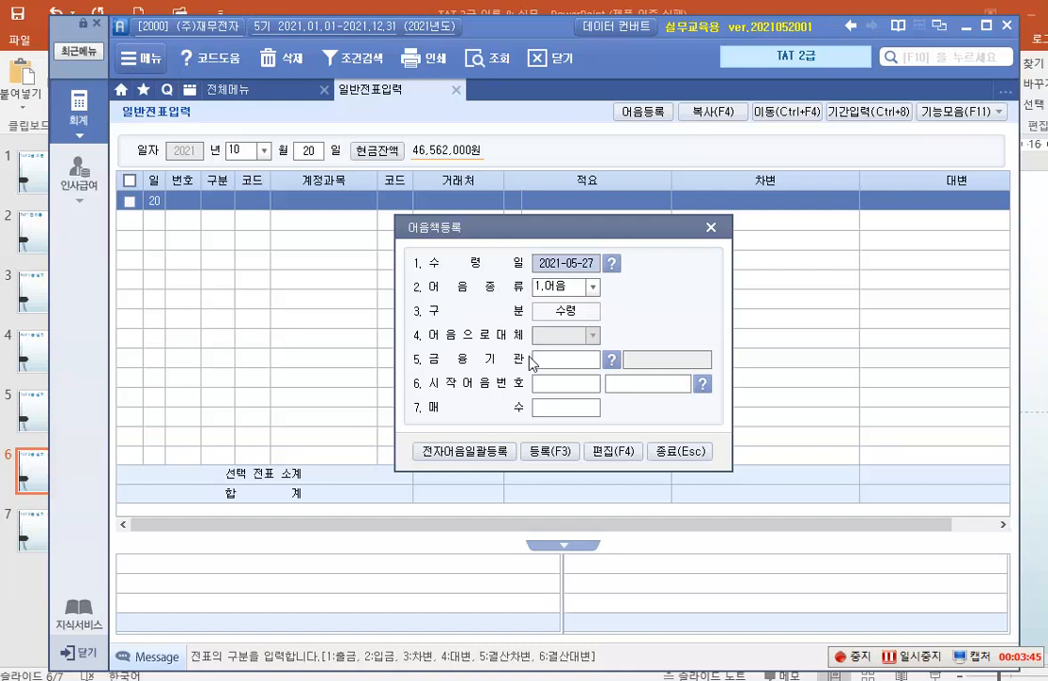
Step: Set the note book's 수령일 to 2021-10-20 and its 어음종류 to 4.전자
{"action": "type", "text": "2021-10-20"}
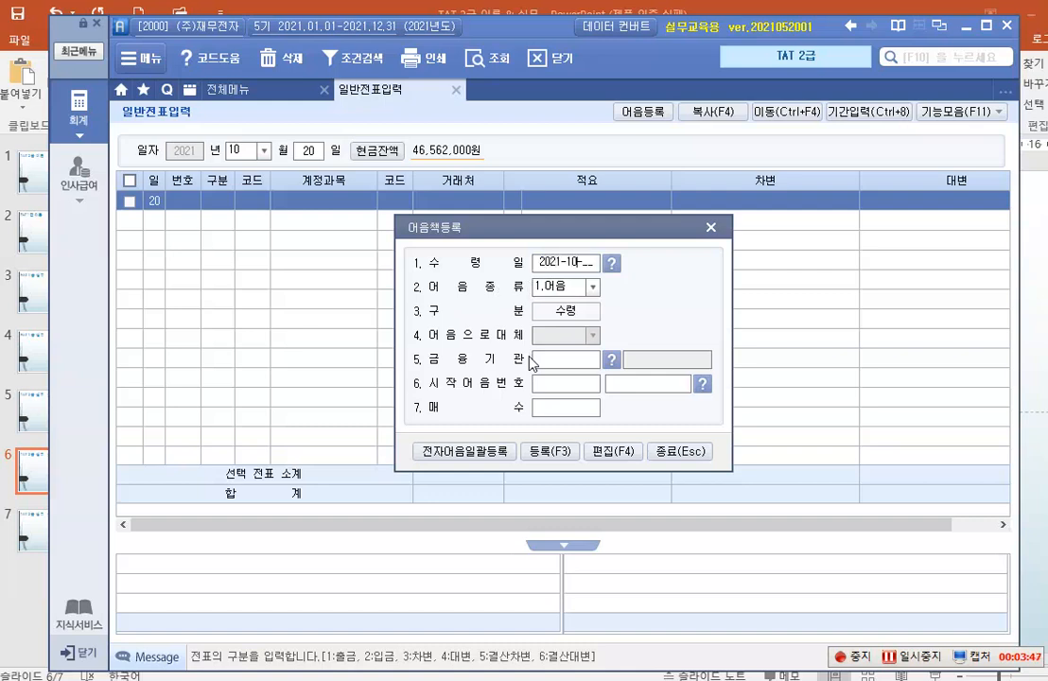
{"action": "key", "text": "Return"}
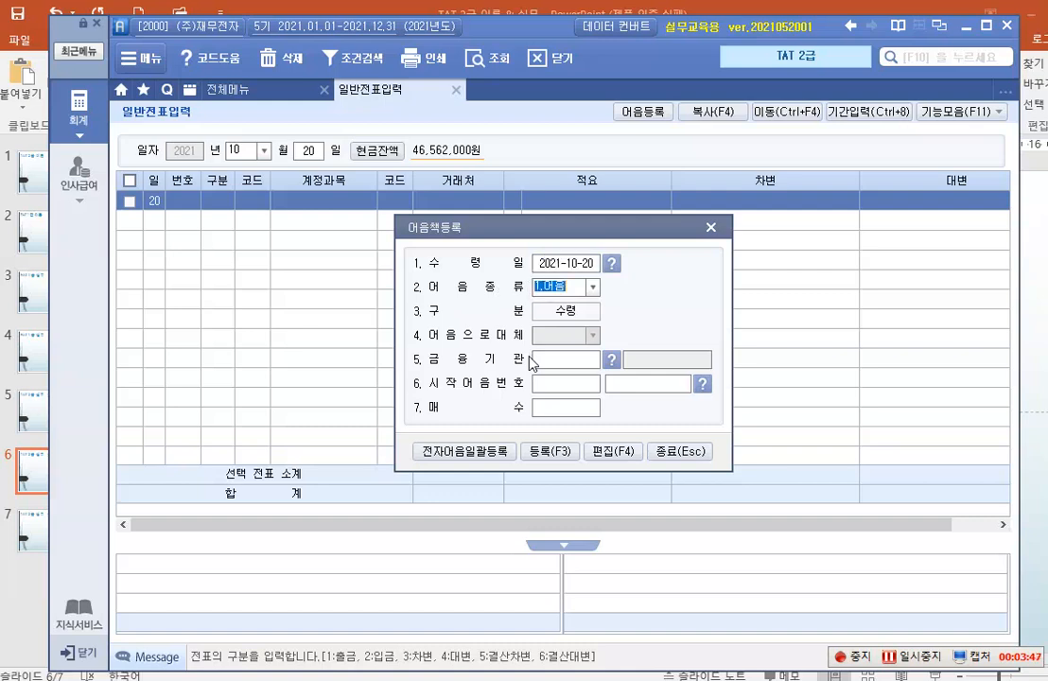
{"action": "left_click", "coordinate": [591, 287]}
{"action": "left_click", "coordinate": [560, 345]}
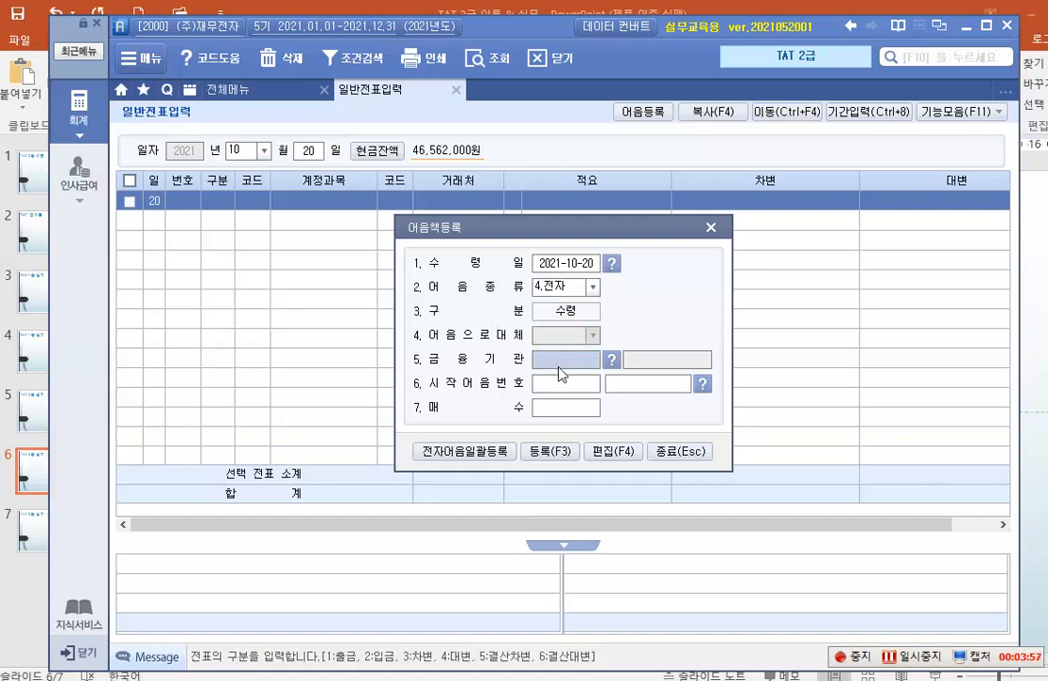
Step: Look up and assign 98001 국민은행(당좌) as the 금융기관, and make the first 시작어음번호 field active
{"action": "key", "text": "F2"}
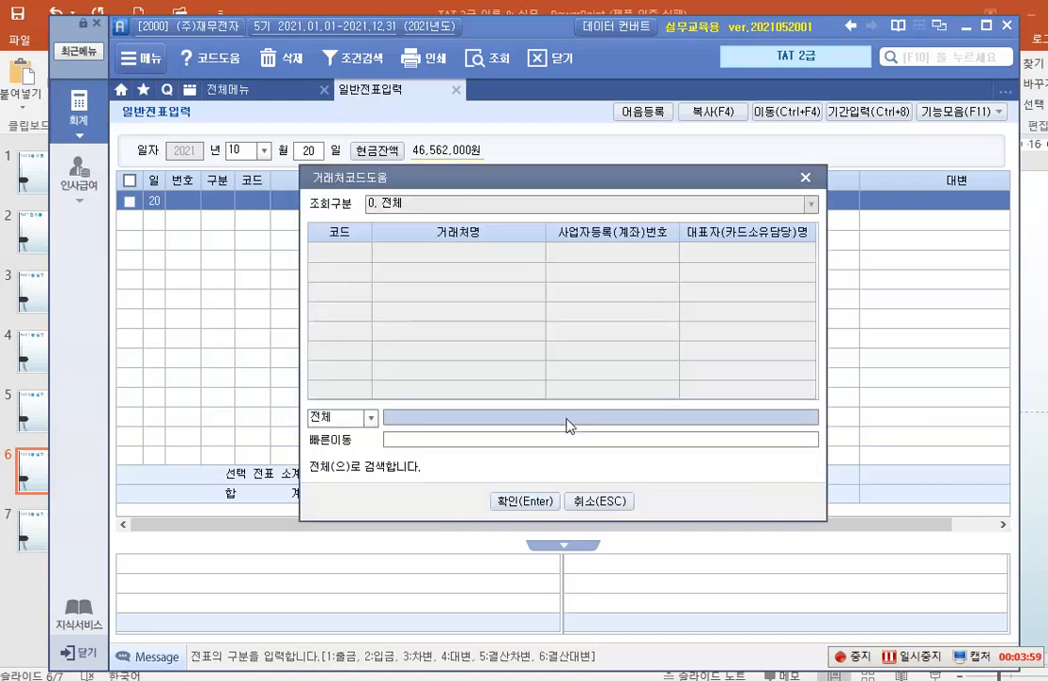
{"action": "key", "text": "Down"}
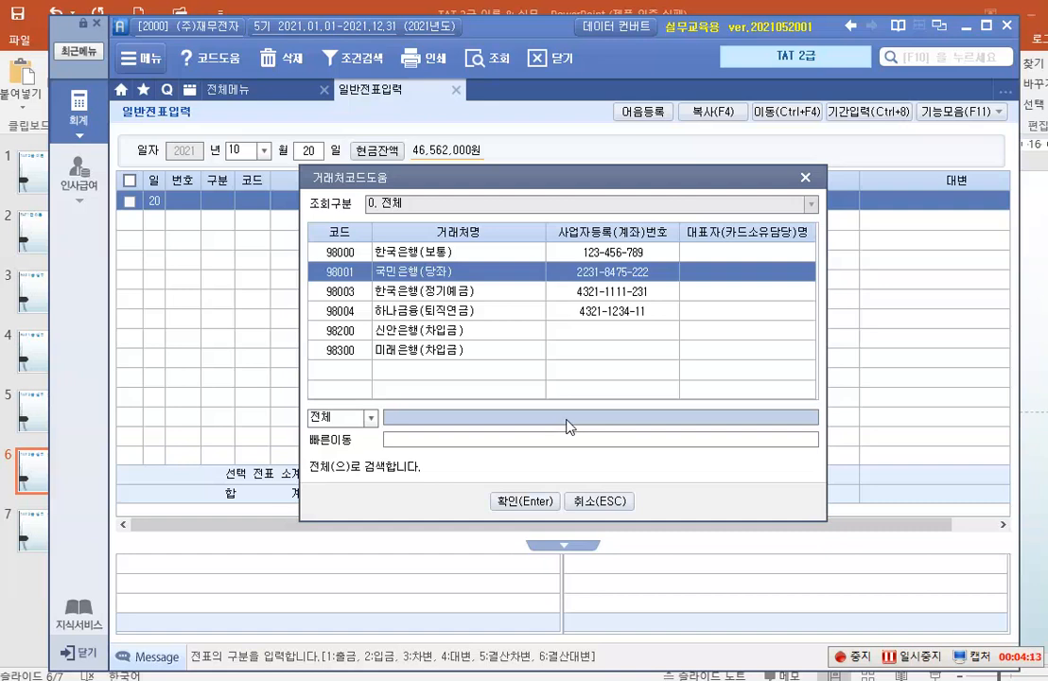
{"action": "key", "text": "Return"}
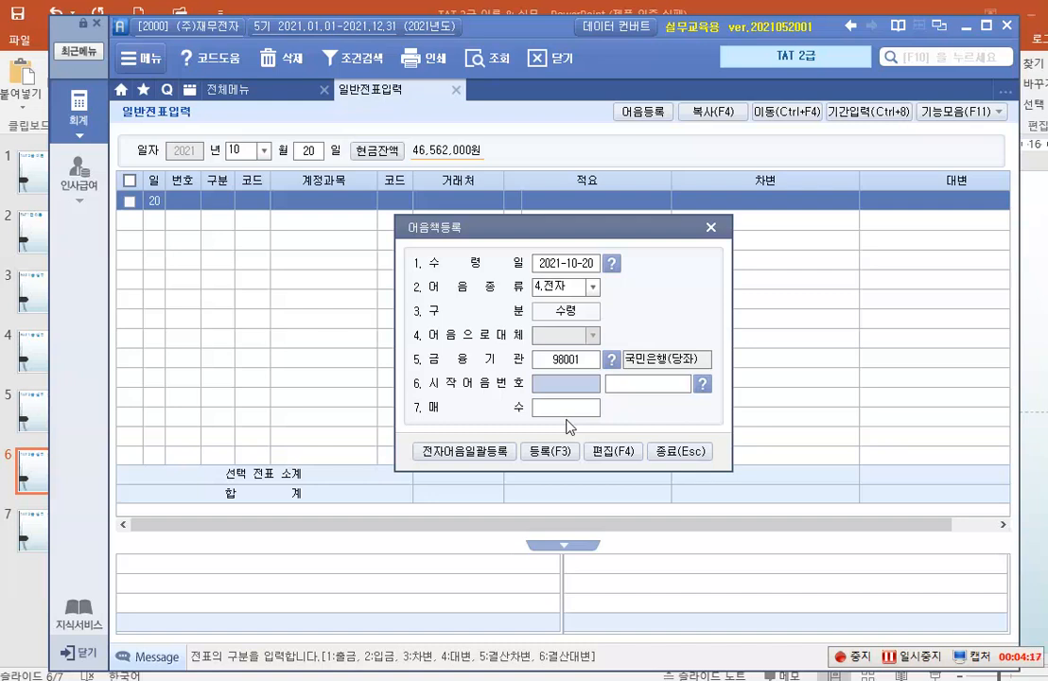
{"action": "key", "text": "Return"}
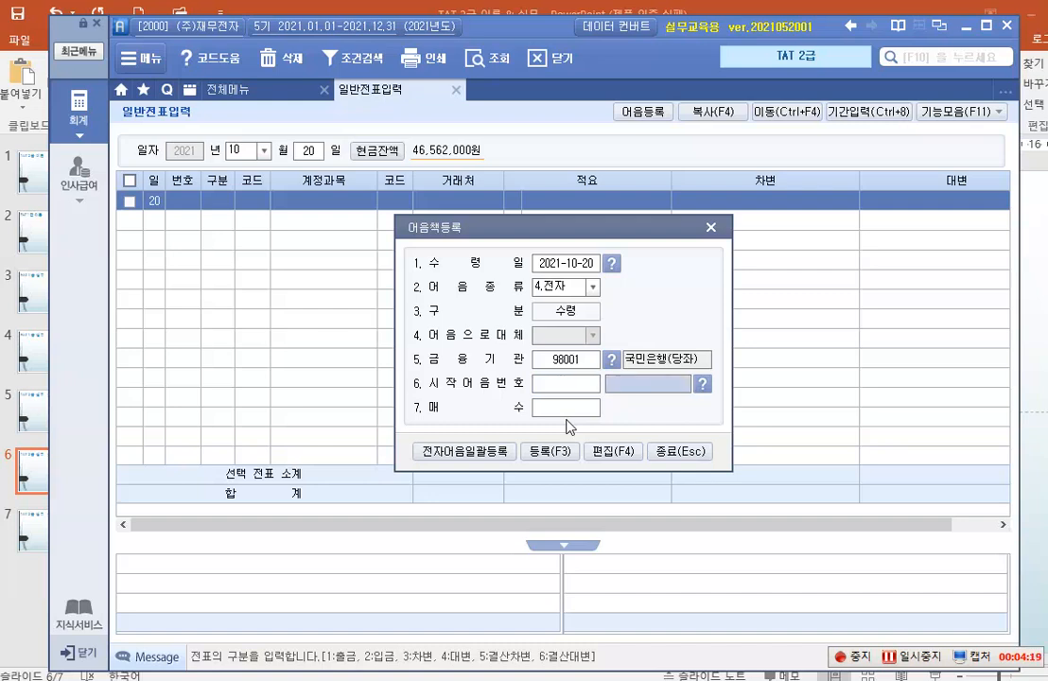
{"action": "key", "text": "Left"}
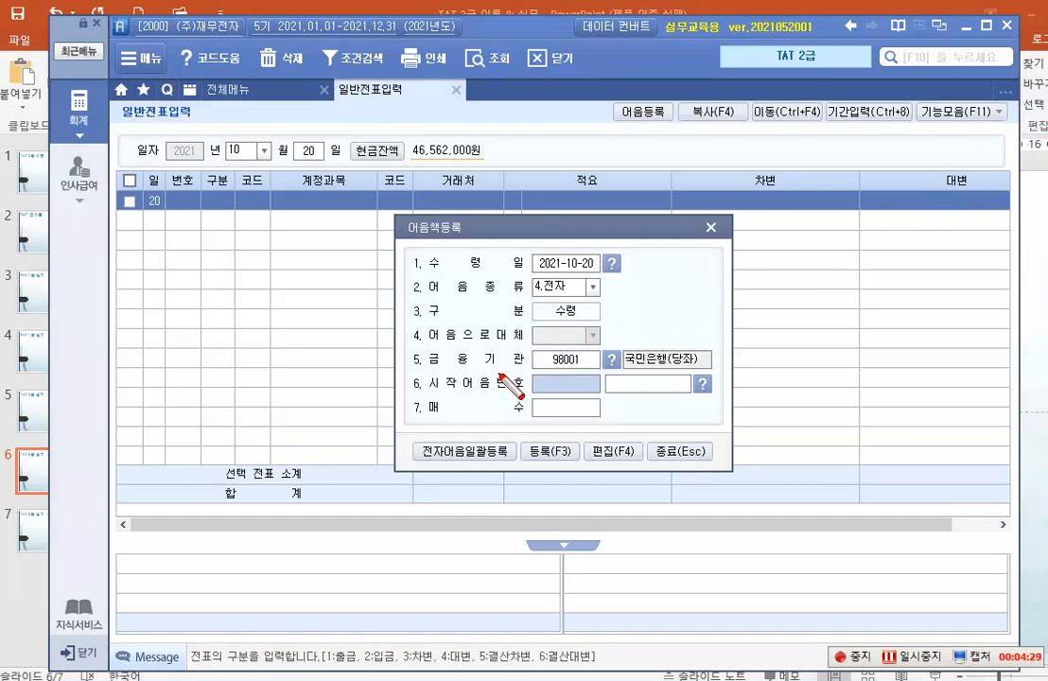
Step: Frame the two 시작어음번호 fields with red pen boxes and draw an arrow outward from each one
{"action": "mouse_move", "coordinate": [530, 373]}
{"action": "left_mouse_down"}
{"action": "mouse_move", "coordinate": [602, 396]}
{"action": "mouse_move", "coordinate": [691, 401]}
{"action": "left_mouse_up"}
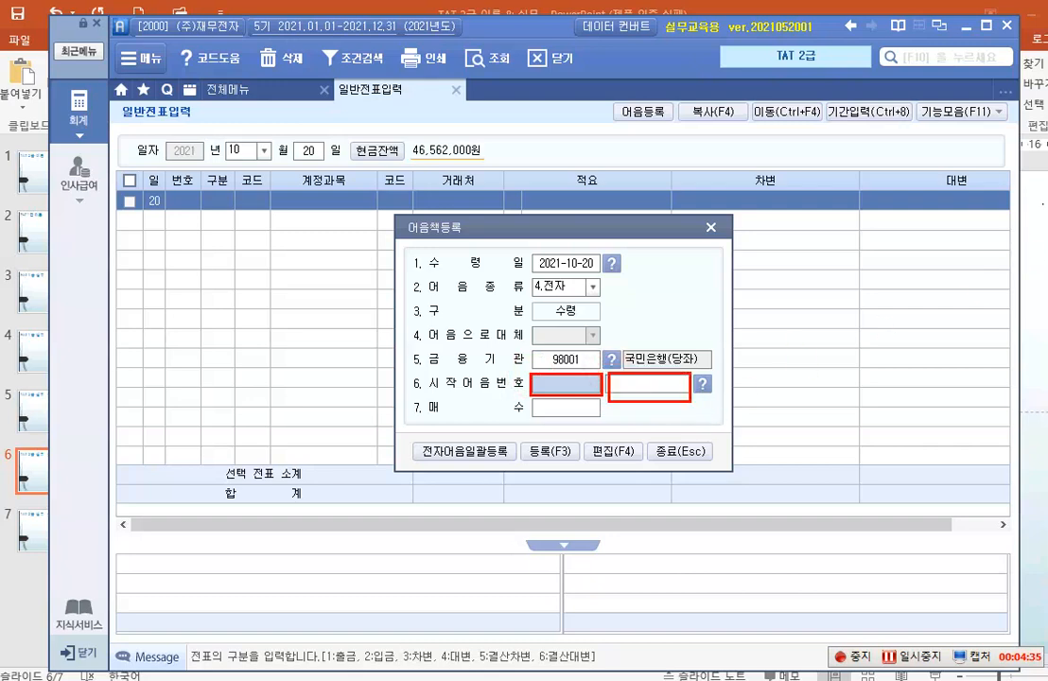
{"action": "left_click_drag", "start_coordinate": [536, 386], "coordinate": [302, 303]}
{"action": "left_click_drag", "start_coordinate": [682, 383], "coordinate": [768, 311]}
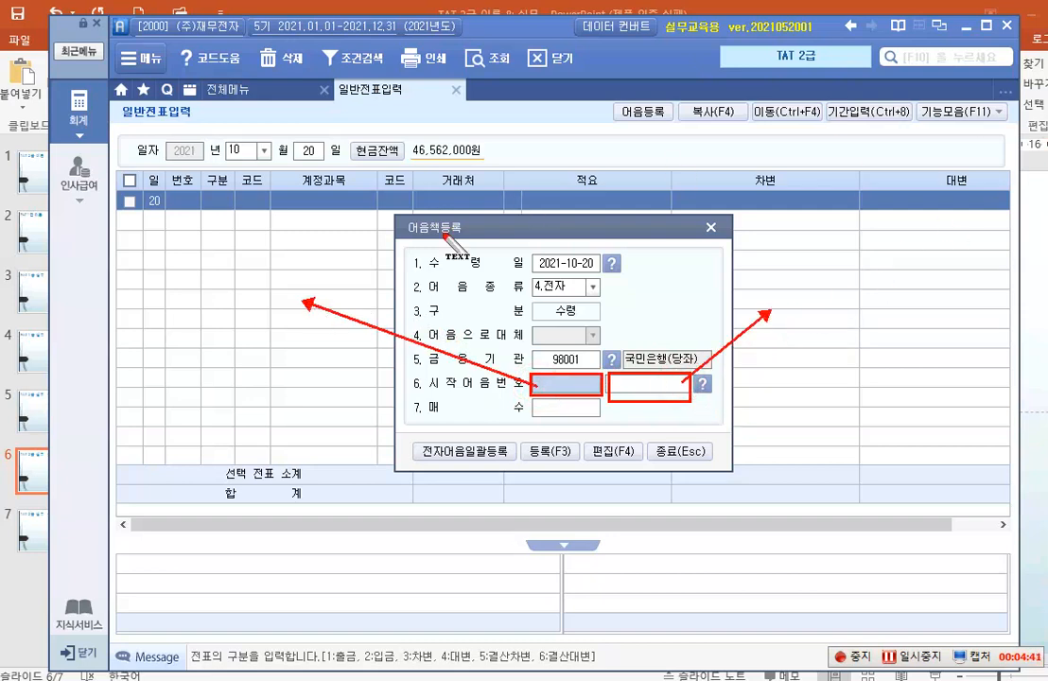
Step: Write the example note number range "789 ~ 799" in red beside the arrow from the first 시작어음번호 field
{"action": "left_click", "coordinate": [174, 288]}
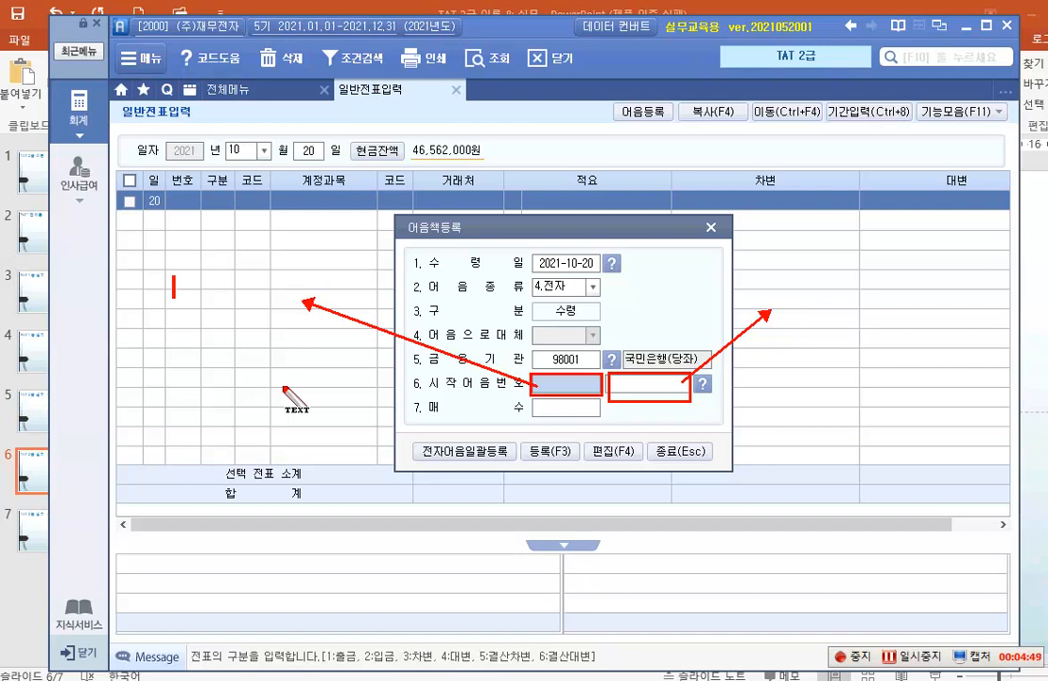
{"action": "type", "text": "89"}
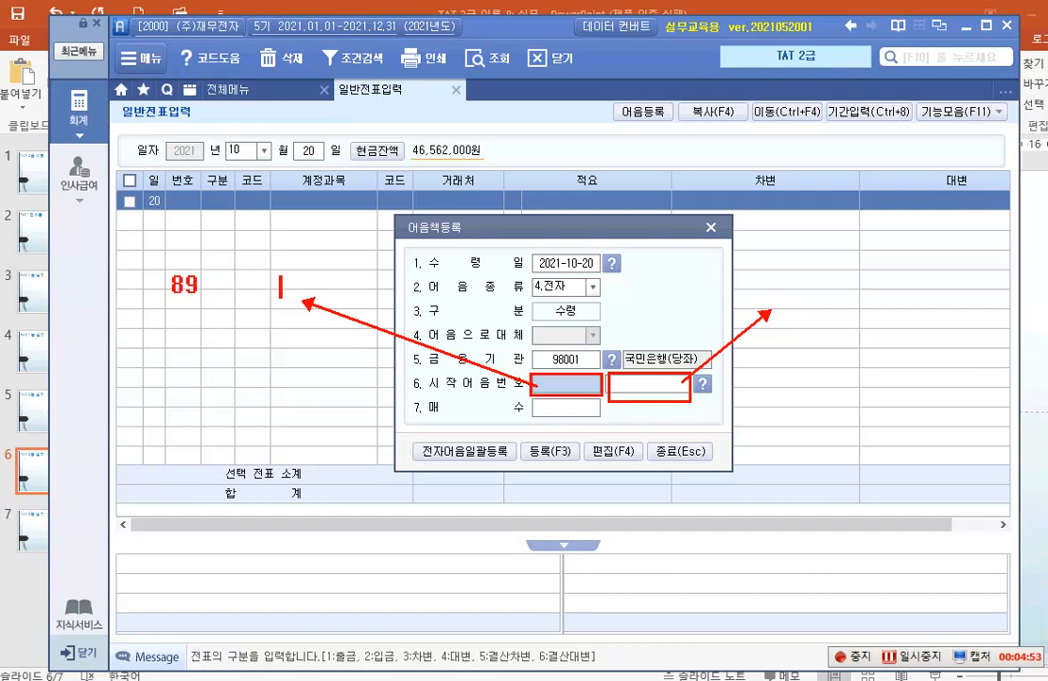
{"action": "key", "text": "BackSpace"}
{"action": "key", "text": "BackSpace"}
{"action": "key", "text": "BackSpace"}
{"action": "key", "text": "BackSpace"}
{"action": "key", "text": "BackSpace"}
{"action": "key", "text": "BackSpace"}
{"action": "key", "text": "BackSpace"}
{"action": "key", "text": "BackSpace"}
{"action": "key", "text": "BackSpace"}
{"action": "key", "text": "BackSpace"}
{"action": "key", "text": "BackSpace"}
{"action": "key", "text": "BackSpace"}
{"action": "key", "text": "BackSpace"}
{"action": "key", "text": "BackSpace"}
{"action": "key", "text": "BackSpace"}
{"action": "type", "text": "789"}
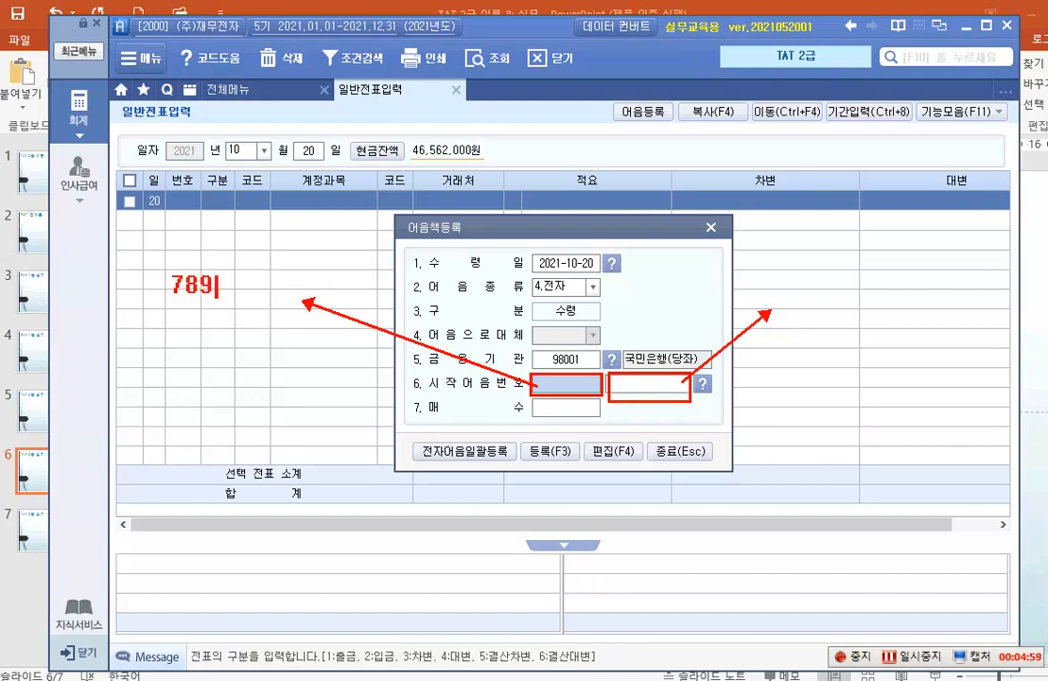
{"action": "type", "text": " ~ 799"}
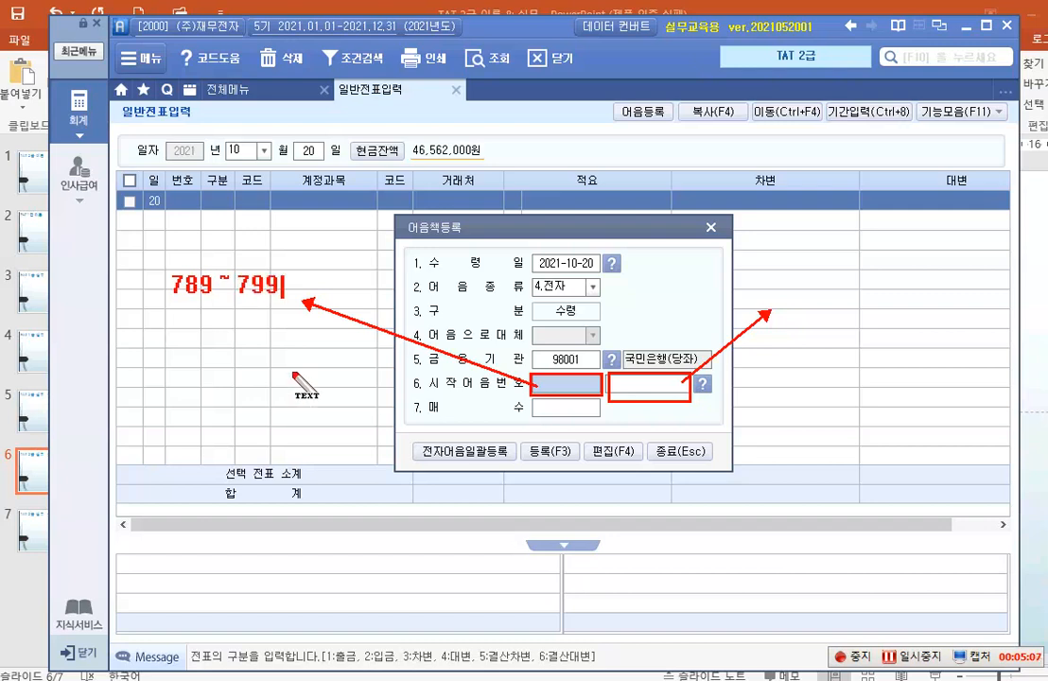
Step: Shorten the red annotation beside the arrow from the first 시작어음번호 field to "789"
{"action": "key", "text": "BackSpace"}
{"action": "key", "text": "BackSpace"}
{"action": "key", "text": "BackSpace"}
{"action": "key", "text": "BackSpace"}
{"action": "key", "text": "BackSpace"}
{"action": "key", "text": "BackSpace"}
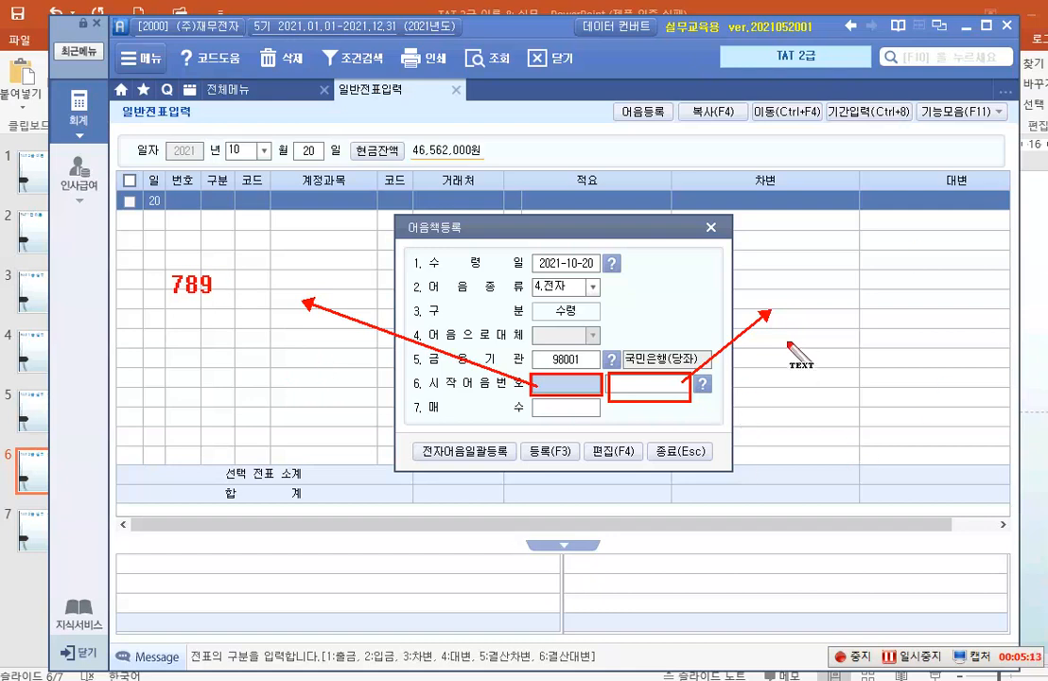
Step: Write "799" in red at the arrow from the second 시작어음번호 field and "11" over the 매수 field
{"action": "left_click", "coordinate": [812, 312]}
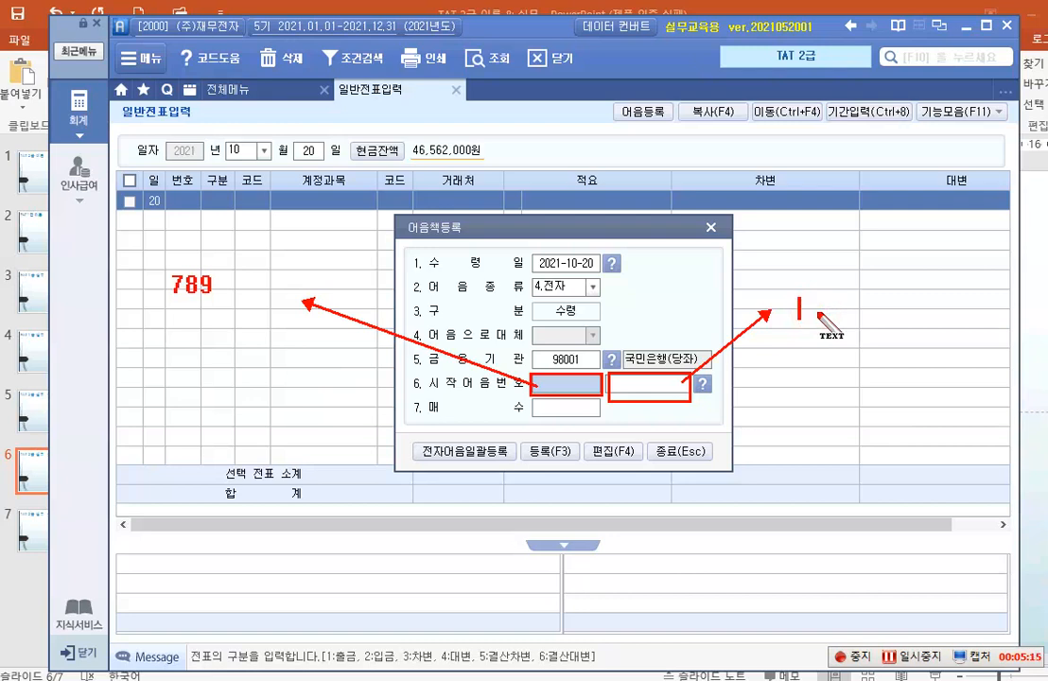
{"action": "type", "text": "799"}
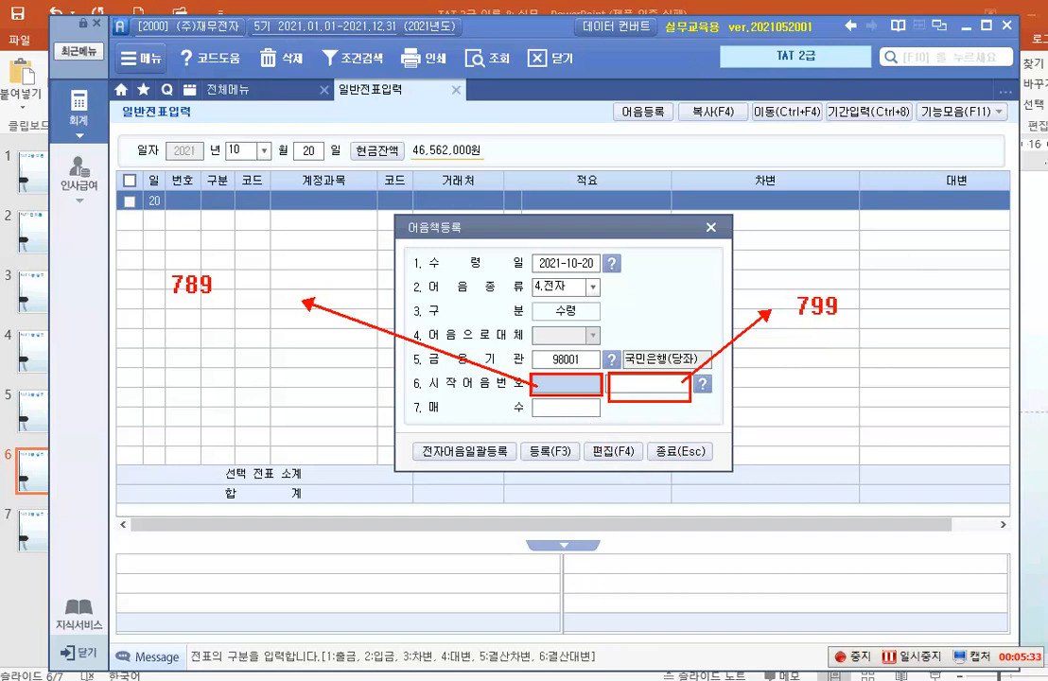
{"action": "left_click", "coordinate": [568, 408]}
{"action": "type", "text": "11"}
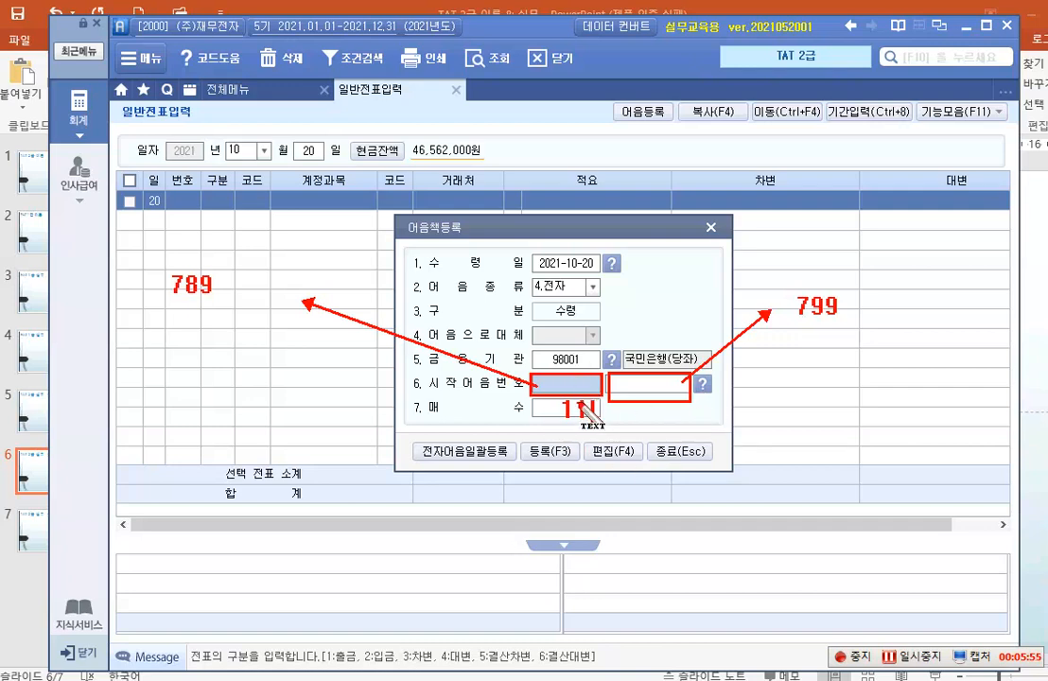
{"action": "left_click", "coordinate": [643, 383]}
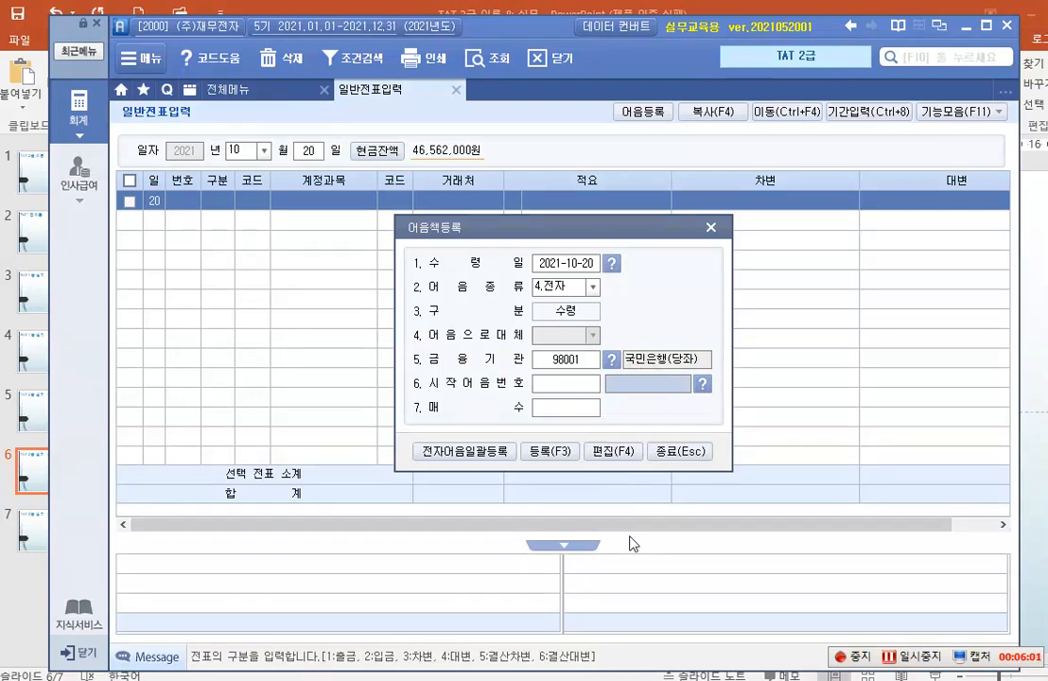
{"action": "key", "text": "Return"}
{"action": "type", "text": "004"}
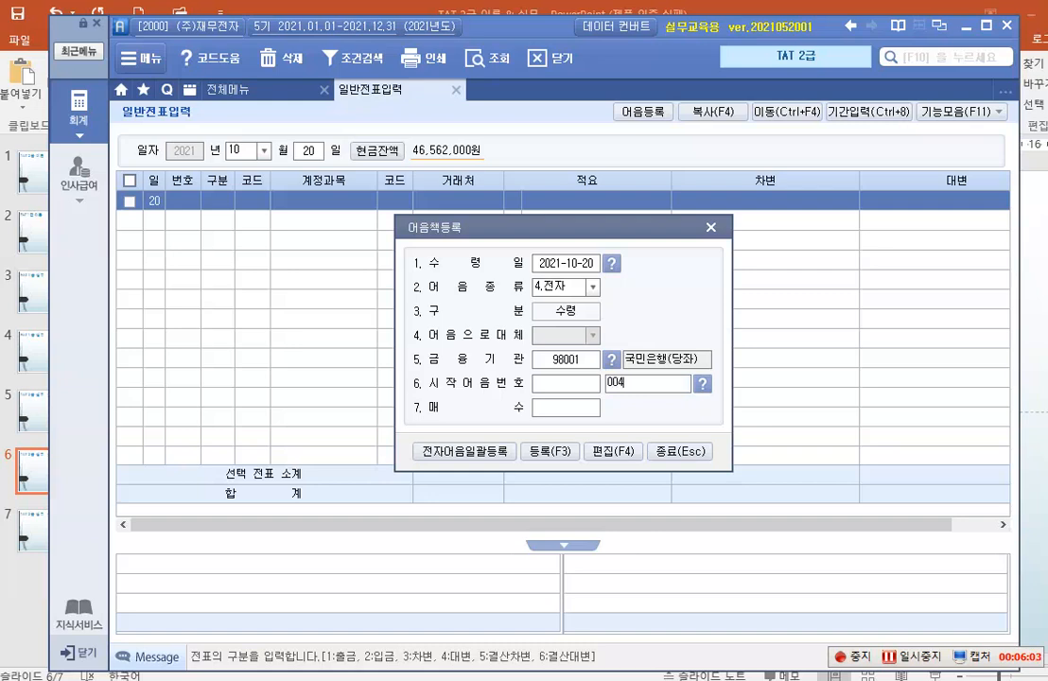
{"action": "type", "text": "2021102012345"}
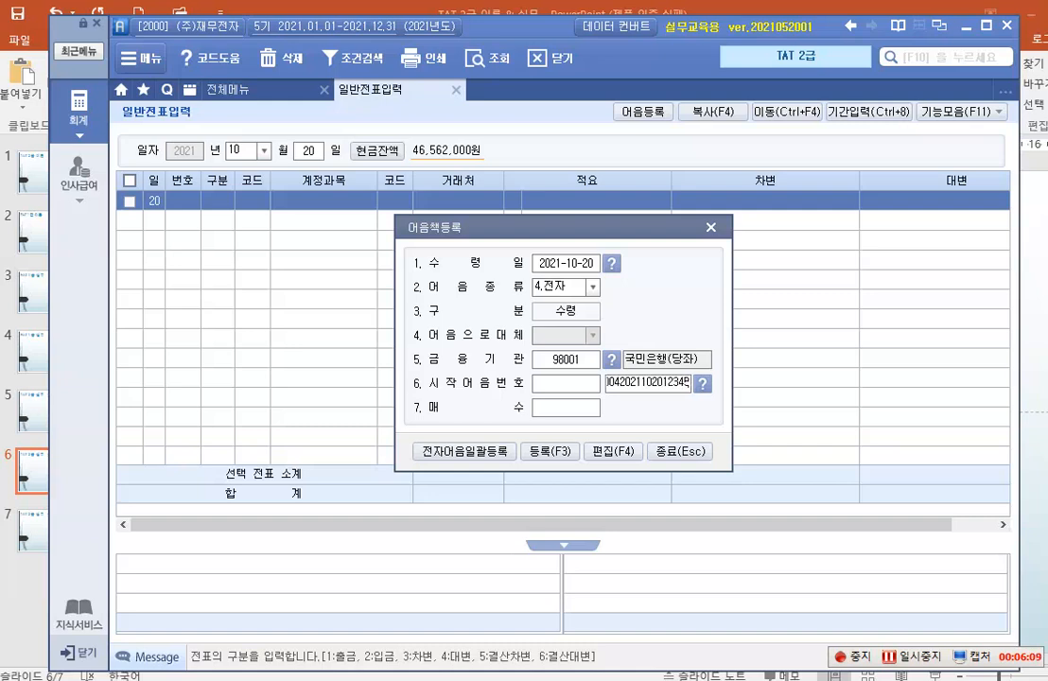
{"action": "type", "text": "6789"}
{"action": "key", "text": "Return"}
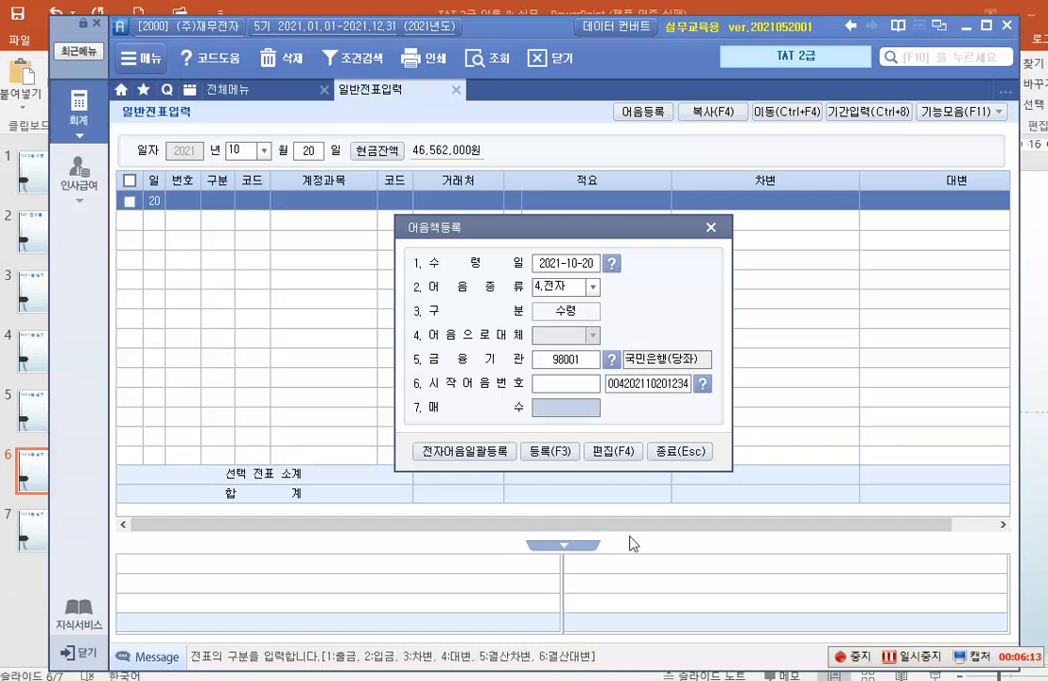
Step: Set 매수 to 1 and register the electronic note, declining to continue with further registrations
{"action": "type", "text": "1"}
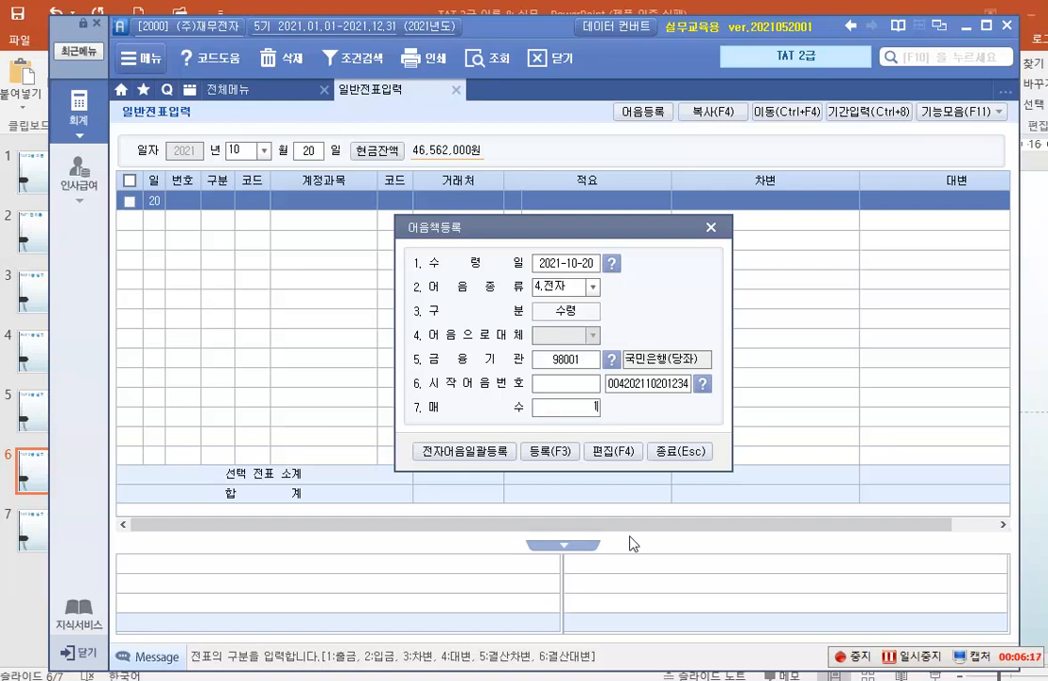
{"action": "key", "text": "Return"}
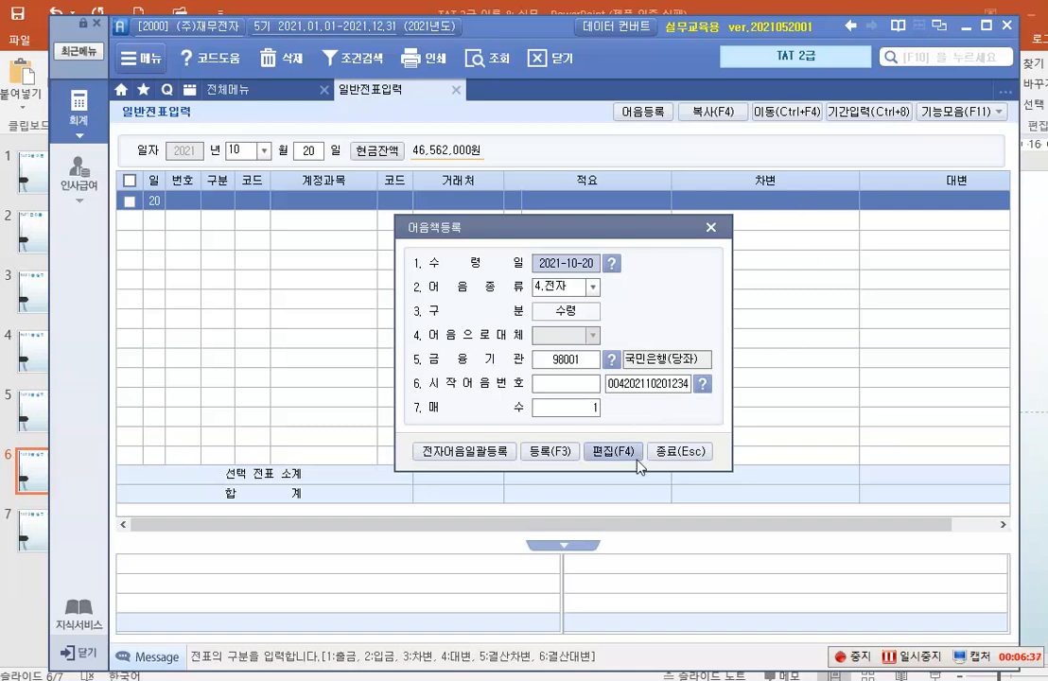
{"action": "left_click", "coordinate": [549, 453]}
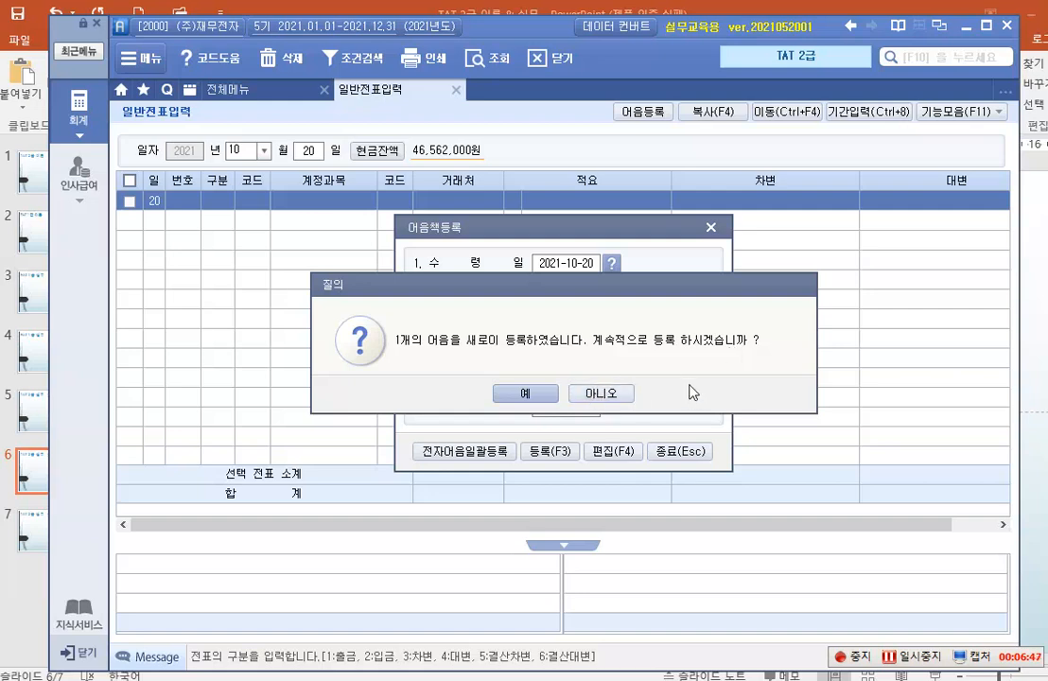
{"action": "left_click", "coordinate": [610, 395]}
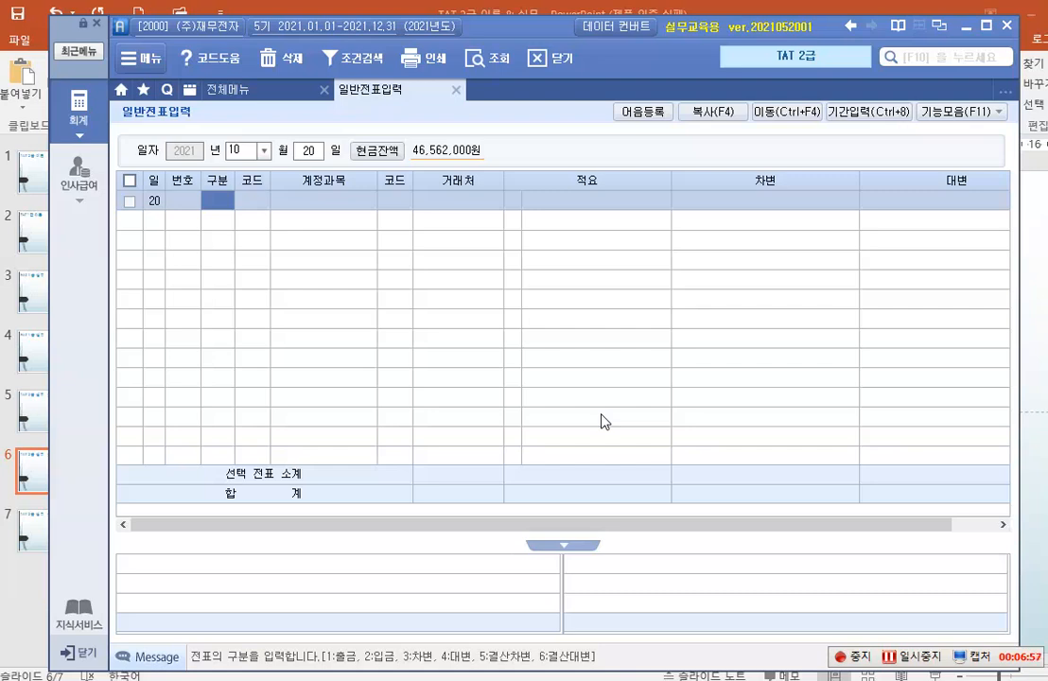
Step: Enter a 차변 line on October 20 for account 251 외상매입금, vendor (주)대신, with the amount 1,300,000
{"action": "type", "text": "3"}
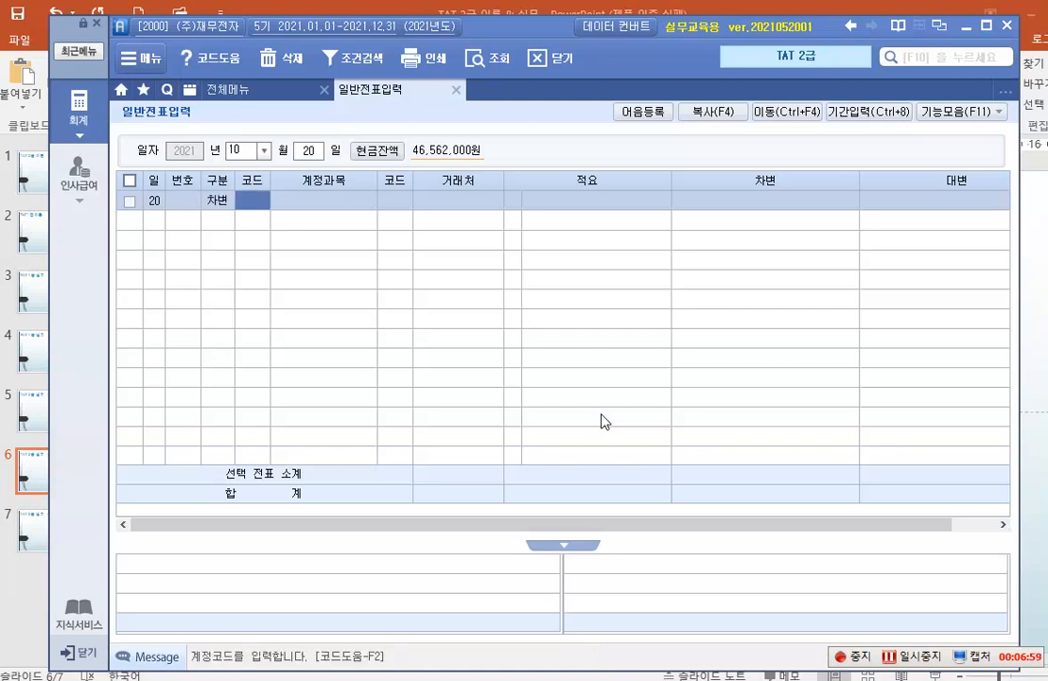
{"action": "type", "text": "251"}
{"action": "key", "text": "Return"}
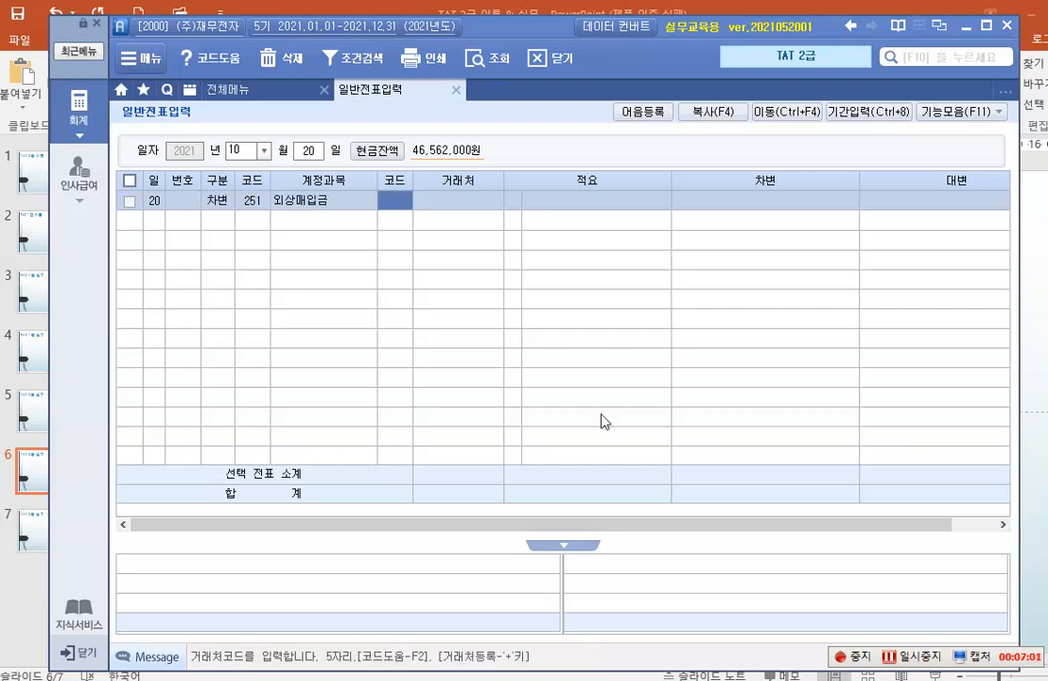
{"action": "key", "text": "F2"}
{"action": "type", "text": "대"}
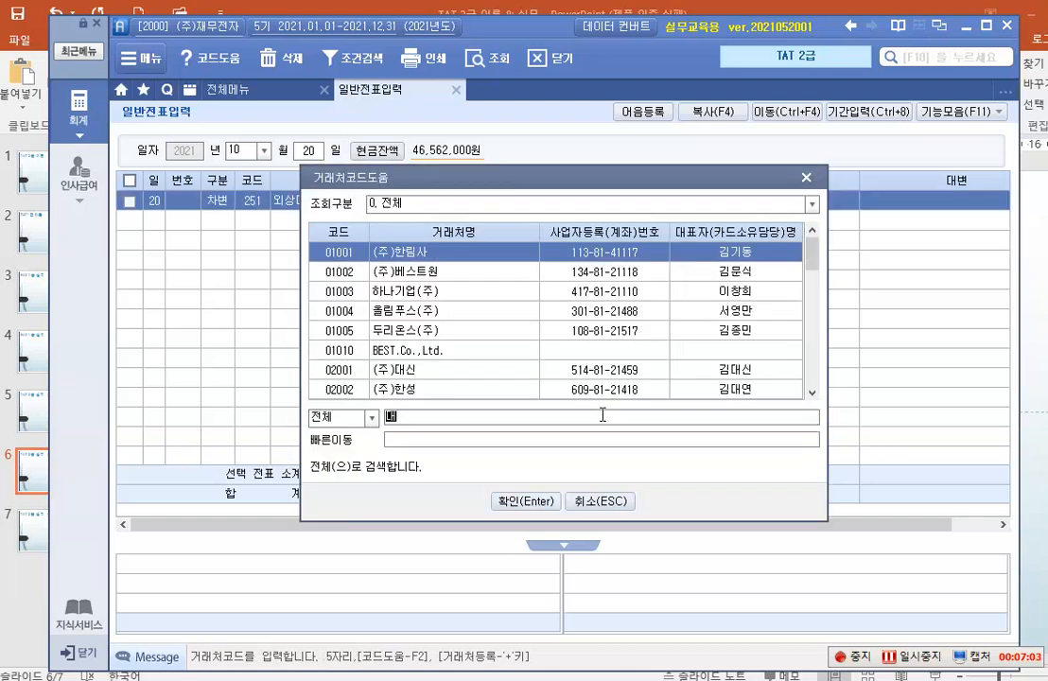
{"action": "type", "text": "시ㄴ"}
{"action": "key", "text": "Return"}
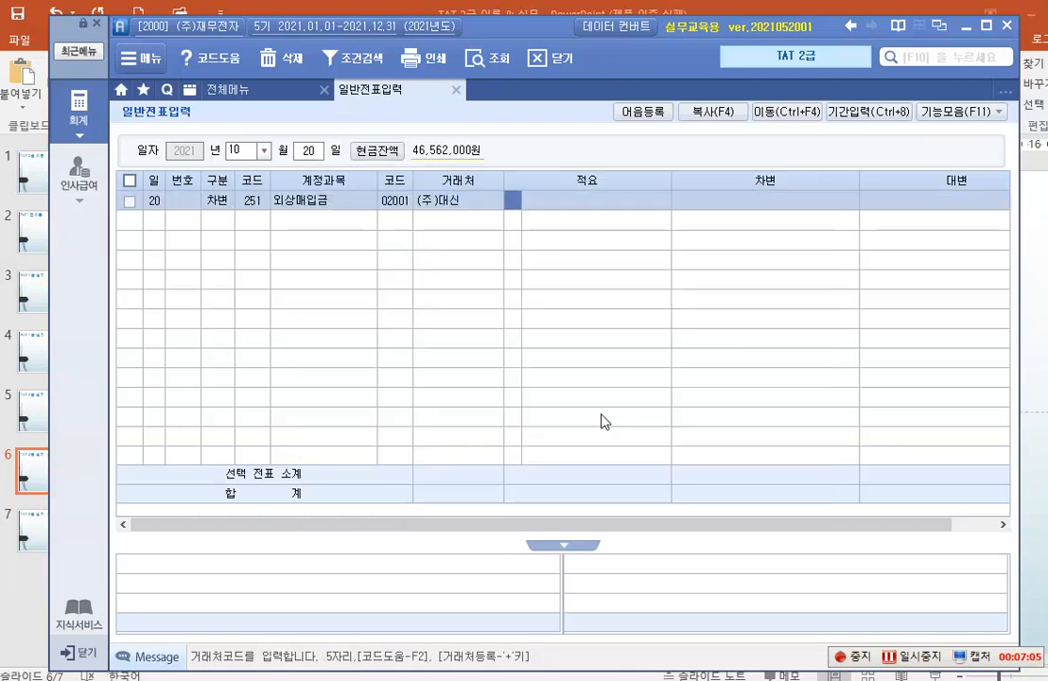
{"action": "key", "text": "Return"}
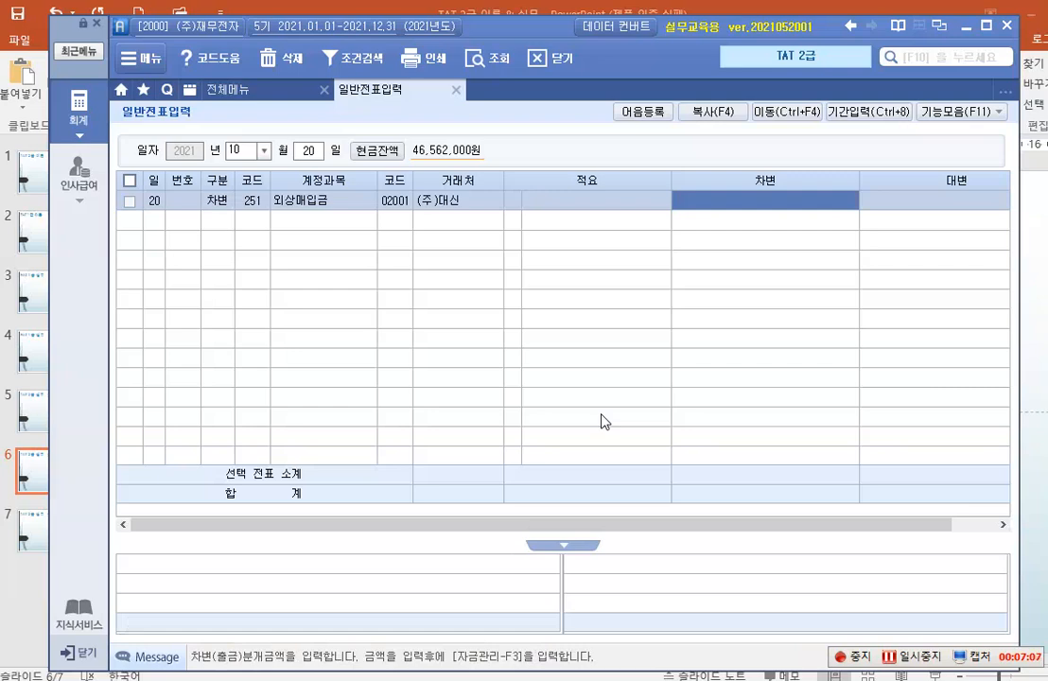
{"action": "type", "text": "1300000"}
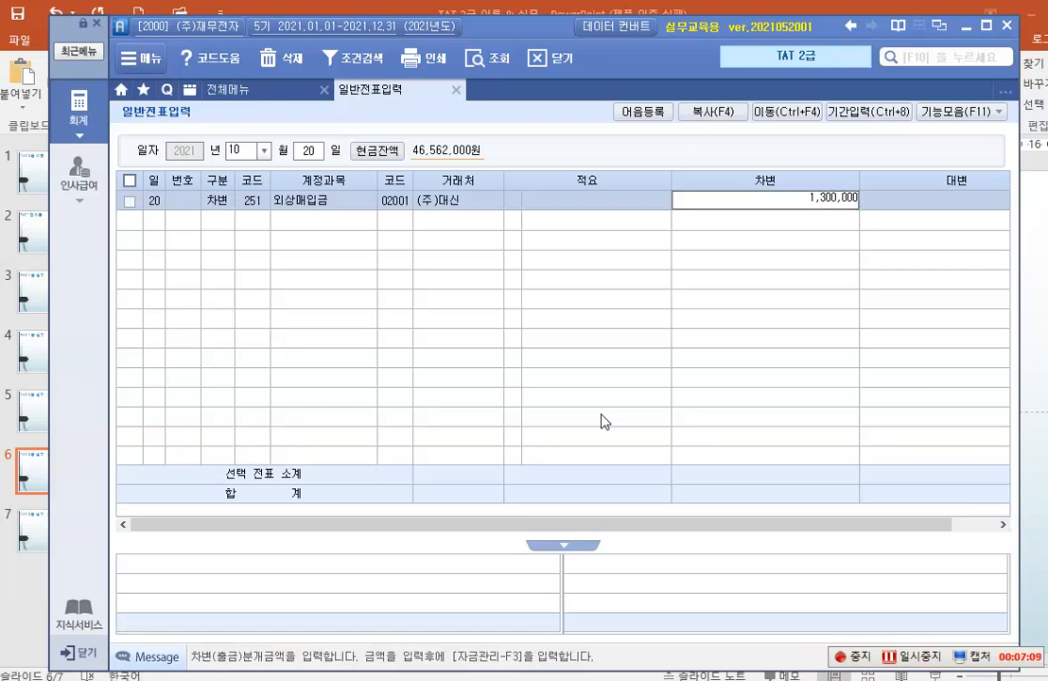
{"action": "key", "text": "Return"}
Step: Add a 대변 line for account 252 지급어음 with vendor code 02001 (주)대신, accepting the balancing amount of 1,300,000
{"action": "type", "text": "4"}
{"action": "key", "text": "Return"}
{"action": "type", "text": "252"}
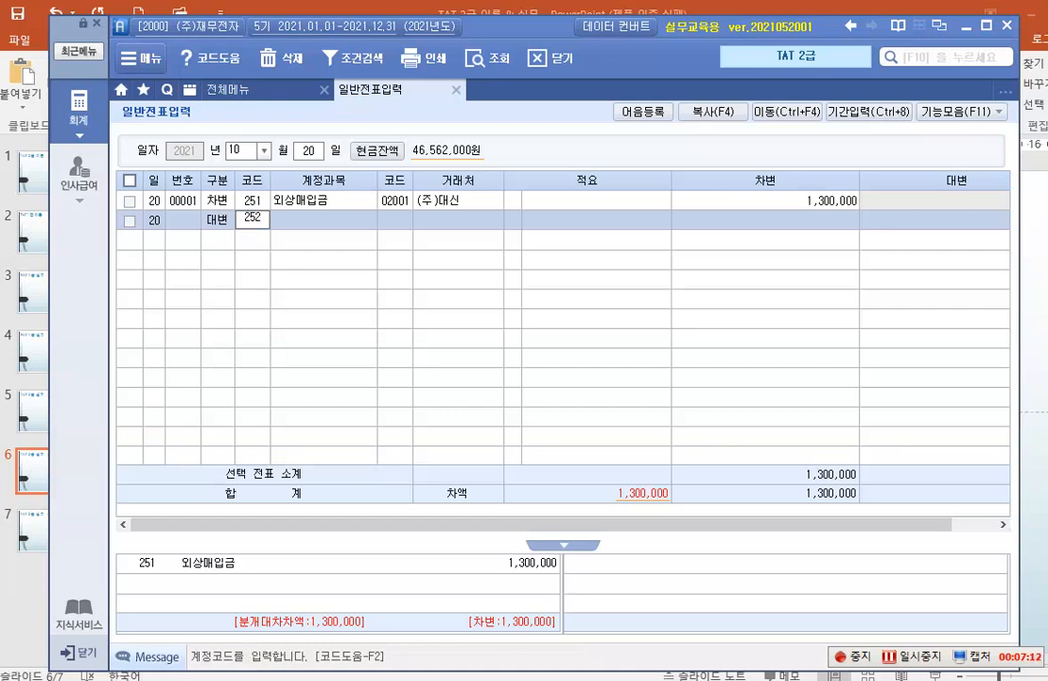
{"action": "key", "text": "Return"}
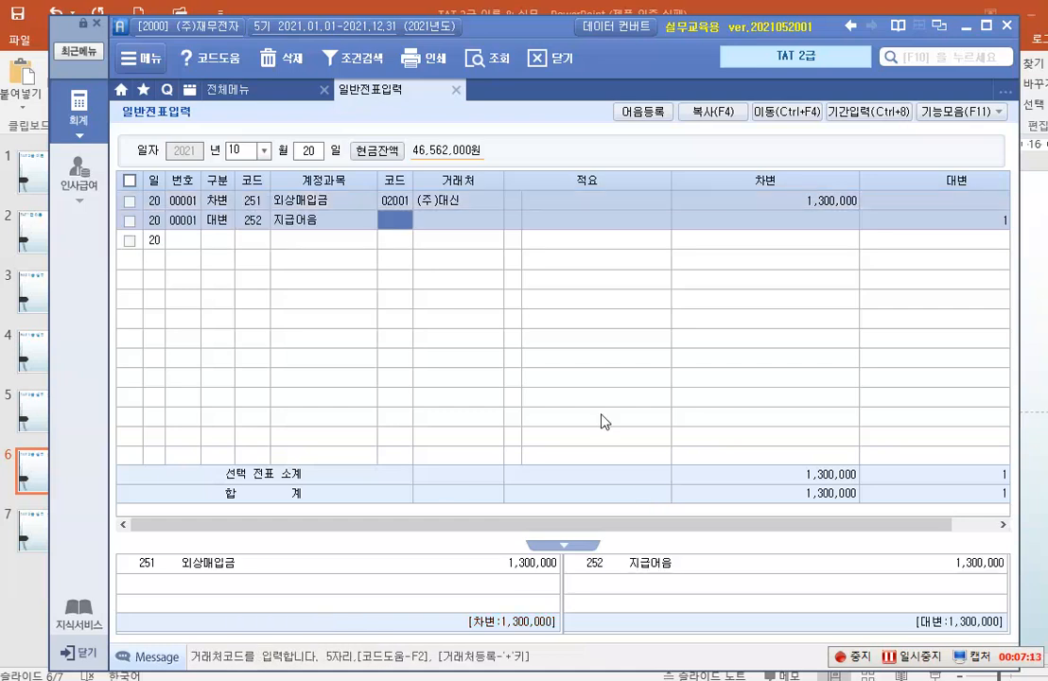
{"action": "type", "text": "2001"}
{"action": "key", "text": "Return"}
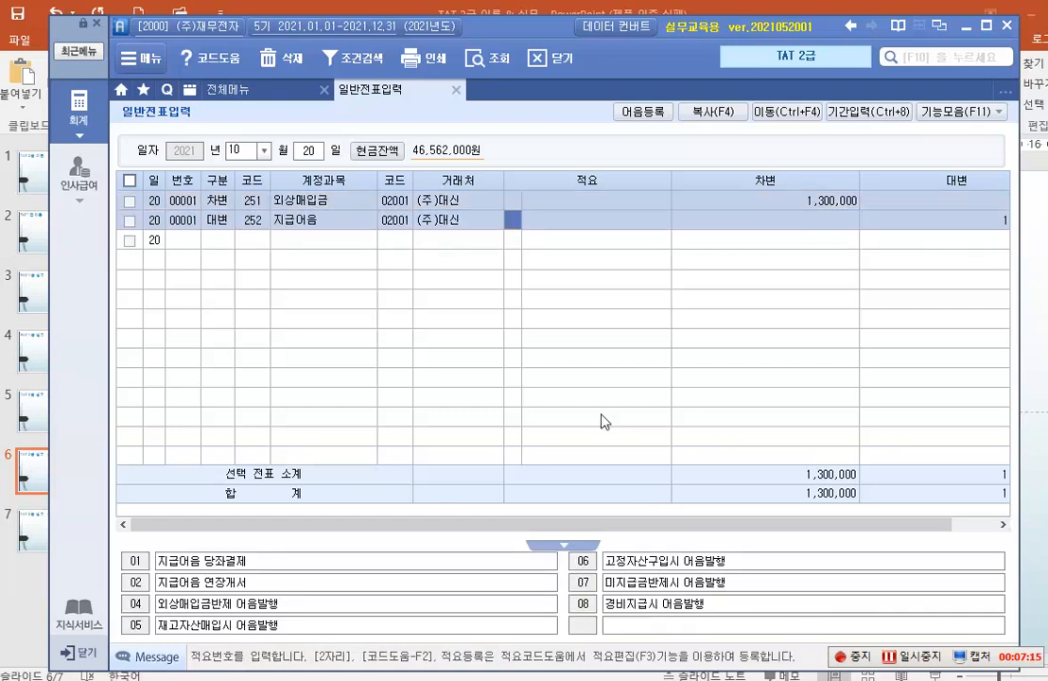
{"action": "key", "text": "Return"}
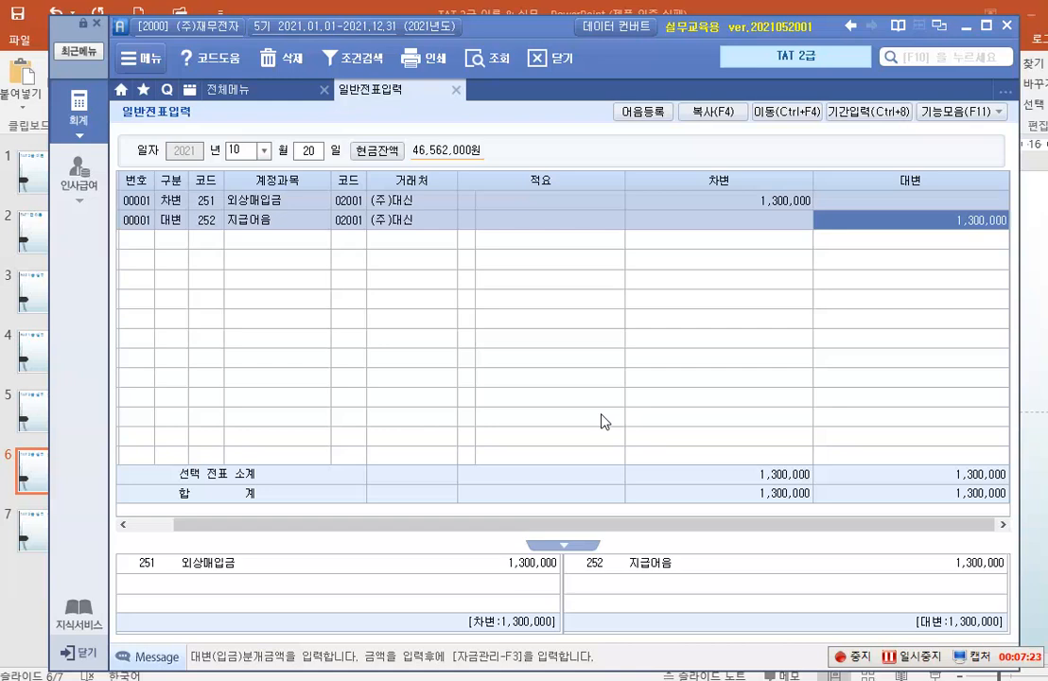
{"action": "key", "text": "F3"}
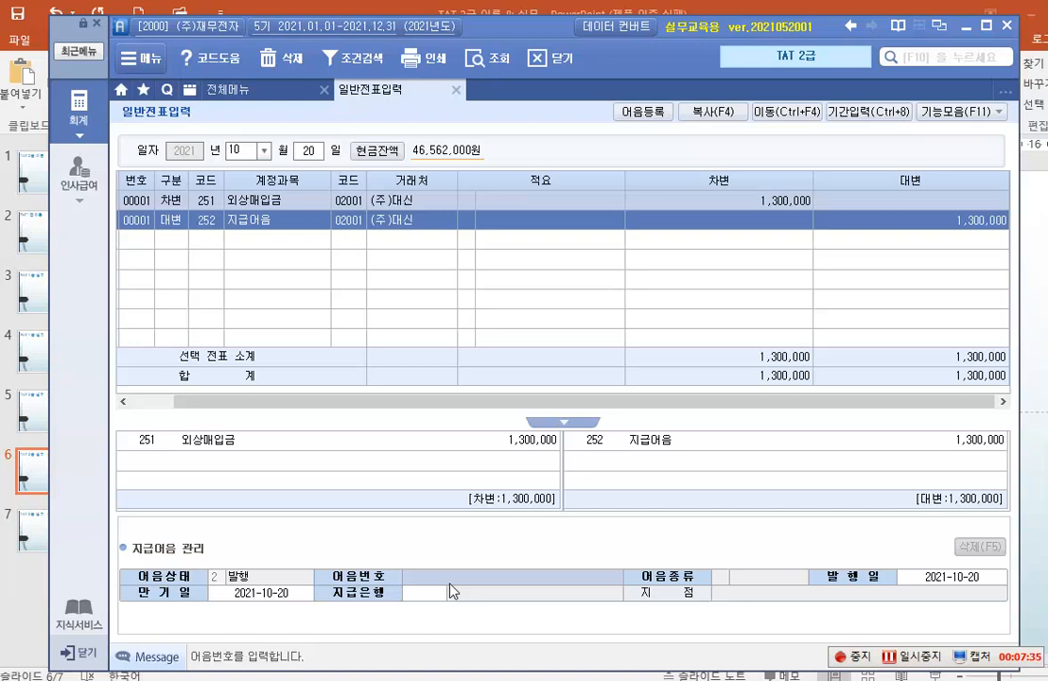
{"action": "key", "text": "F2"}
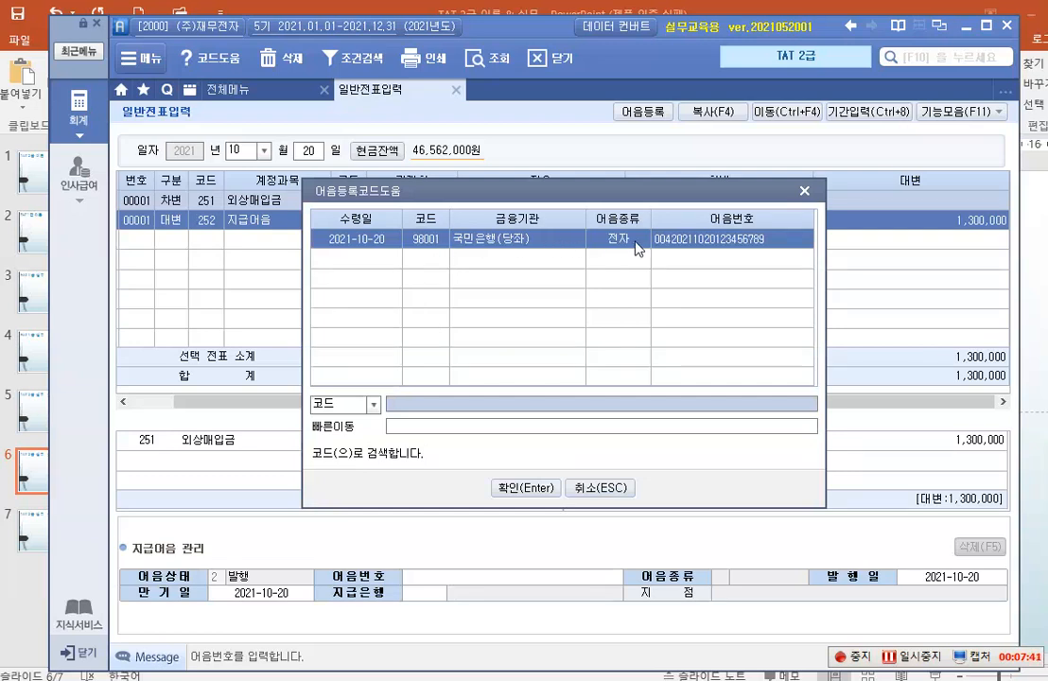
{"action": "left_click", "coordinate": [526, 489]}
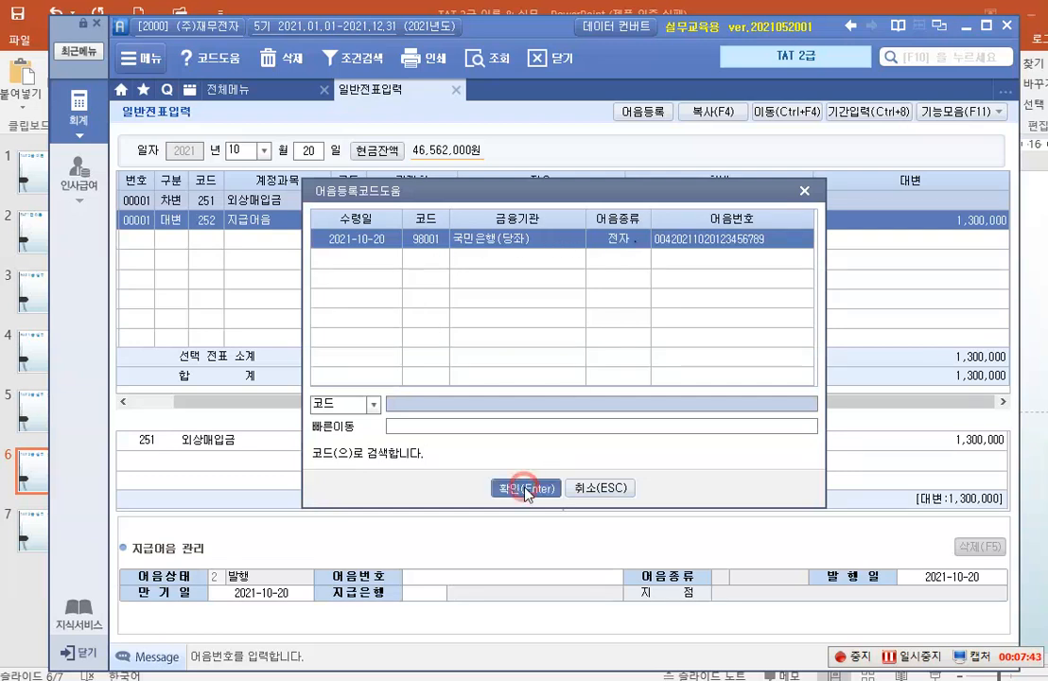
{"action": "key", "text": "Return"}
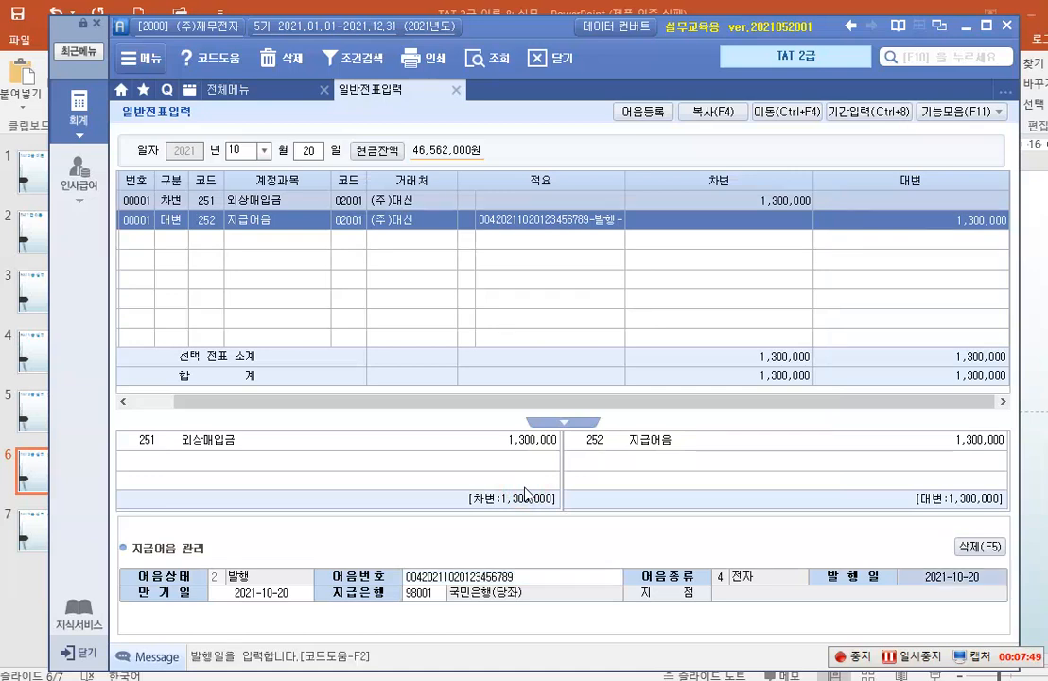
Step: Keep the note's 발행일 and set its 만기일 to 2022-01-12
{"action": "key", "text": "Return"}
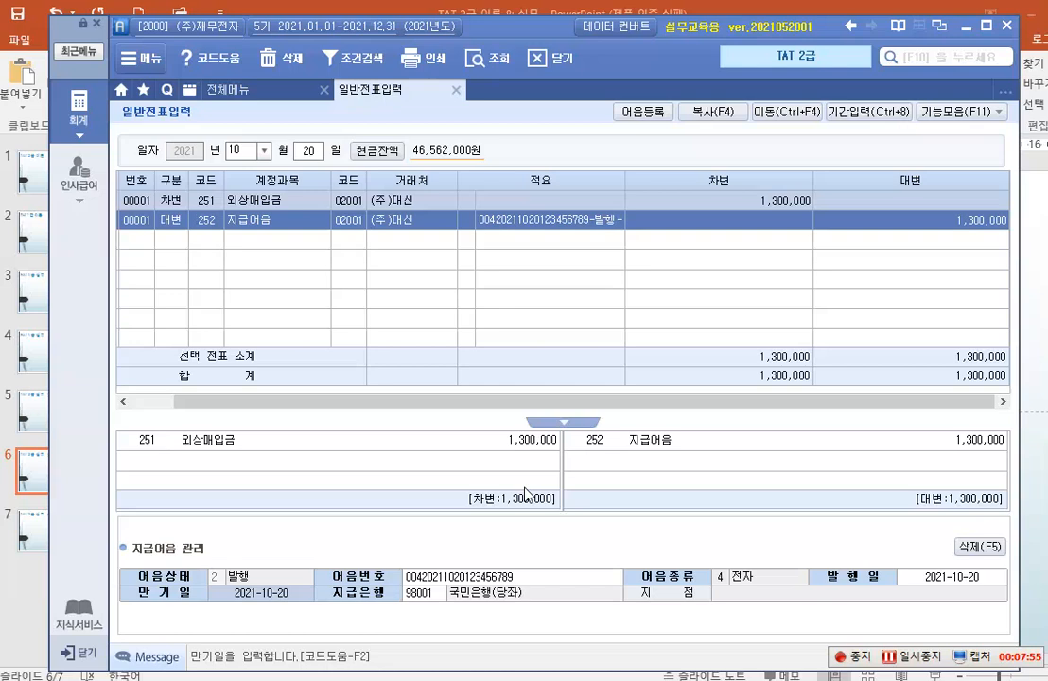
{"action": "type", "text": "20"}
{"action": "type", "text": "22-01-1"}
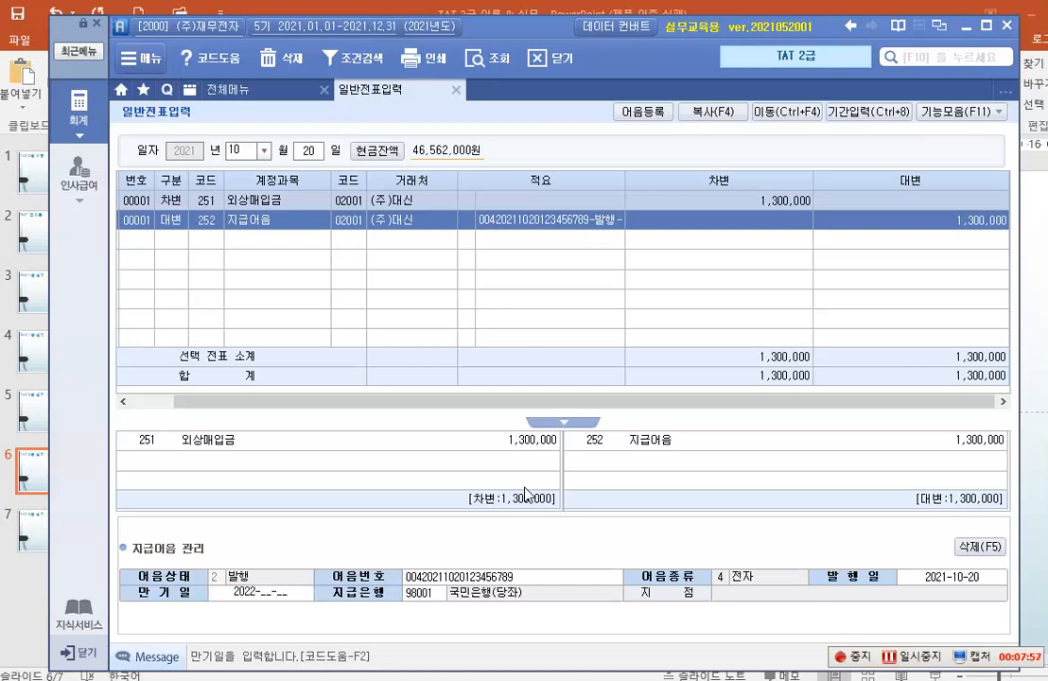
{"action": "type", "text": "2"}
{"action": "key", "text": "Return"}
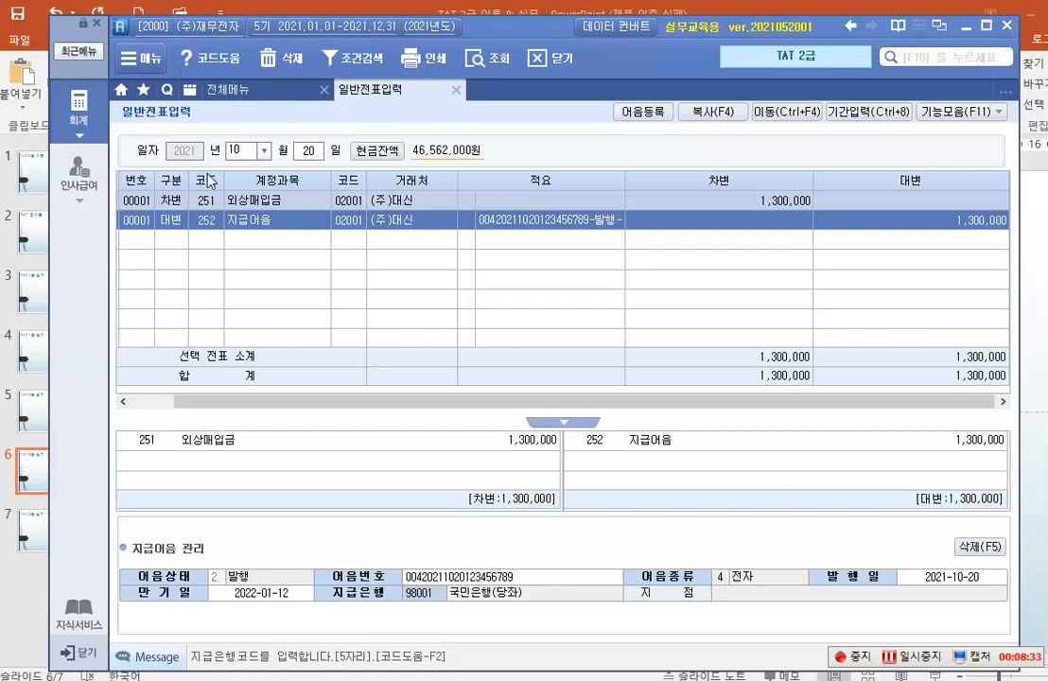
Step: Change the voucher day to October 24 and start a 차변 line for account 252 지급어음
{"action": "left_click", "coordinate": [312, 156]}
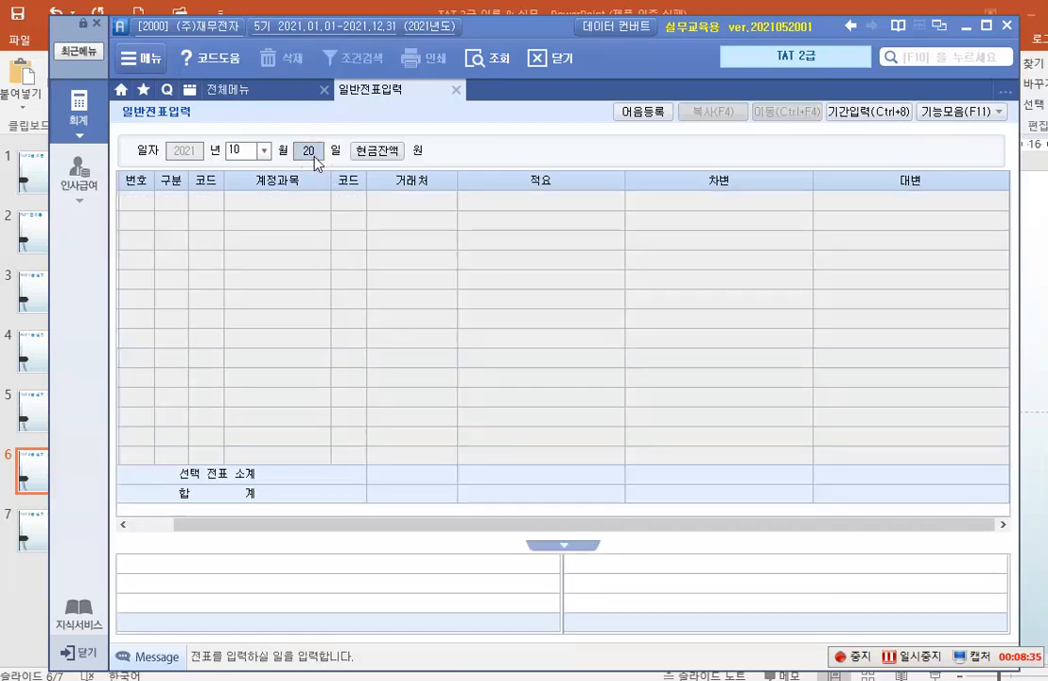
{"action": "type", "text": "24"}
{"action": "key", "text": "Return"}
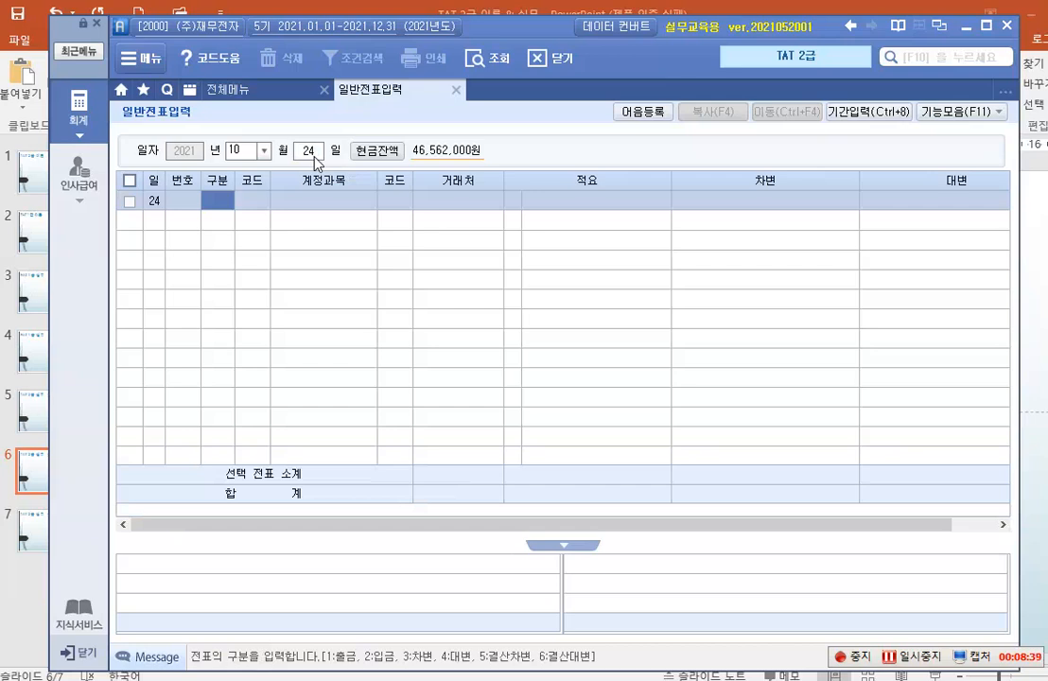
{"action": "type", "text": "3"}
{"action": "key", "text": "Return"}
{"action": "type", "text": "252"}
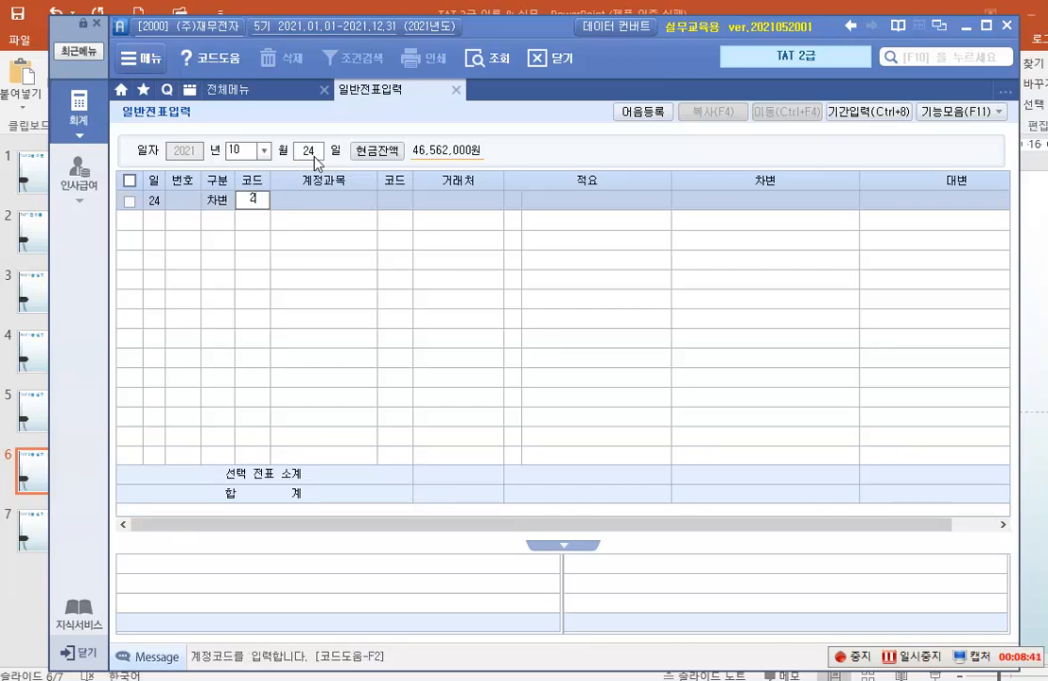
{"action": "key", "text": "Return"}
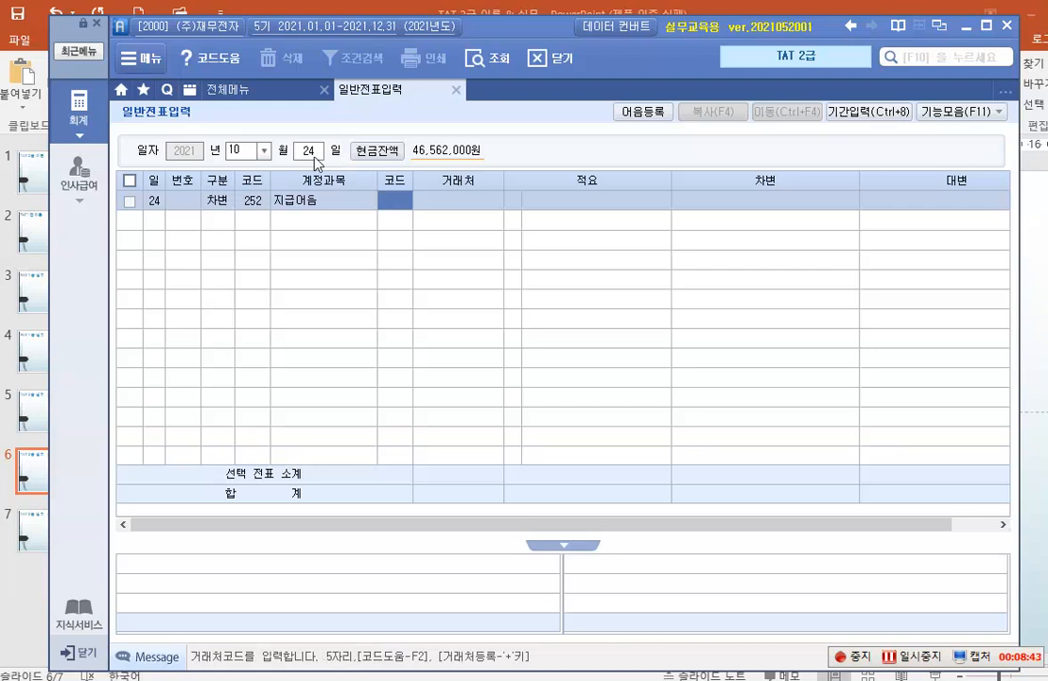
Step: Look up (주)한성 as the vendor of the 지급어음 line, leave 적요 blank, and enter the 차변 amount 30,800,000
{"action": "key", "text": "F2"}
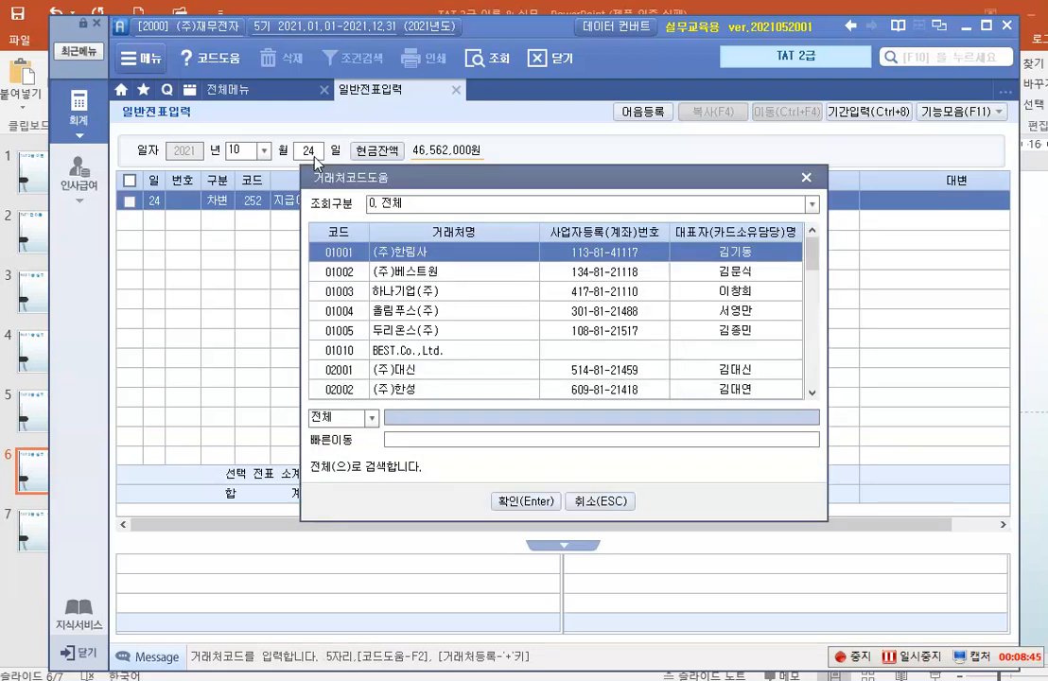
{"action": "type", "text": "한세ㅇ"}
{"action": "key", "text": "Return"}
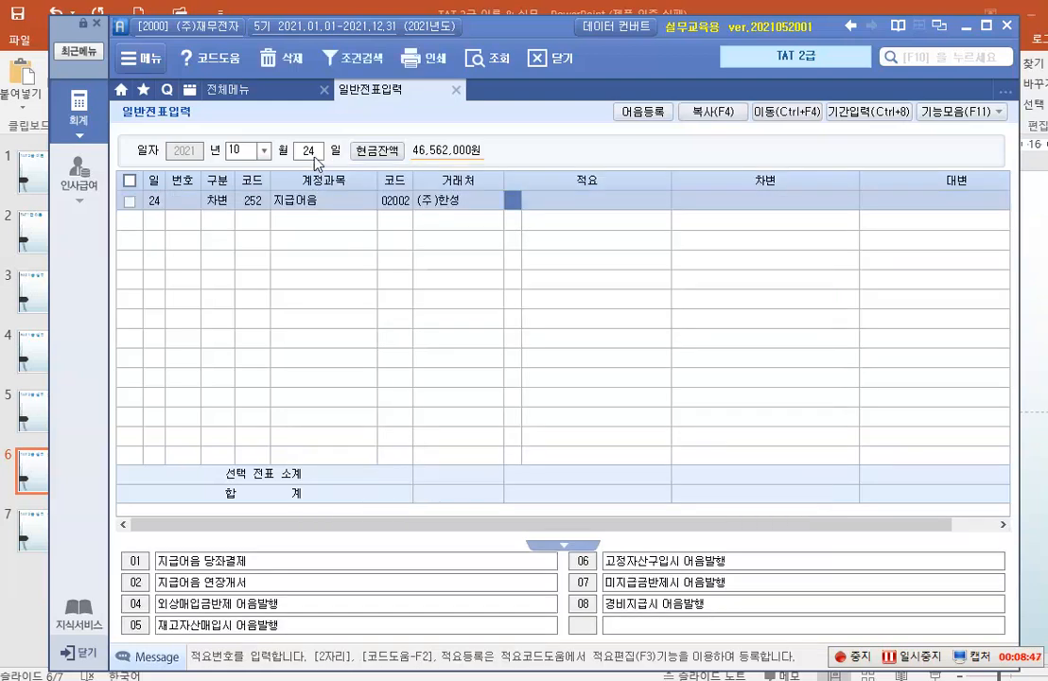
{"action": "key", "text": "Return"}
{"action": "key", "text": "Return"}
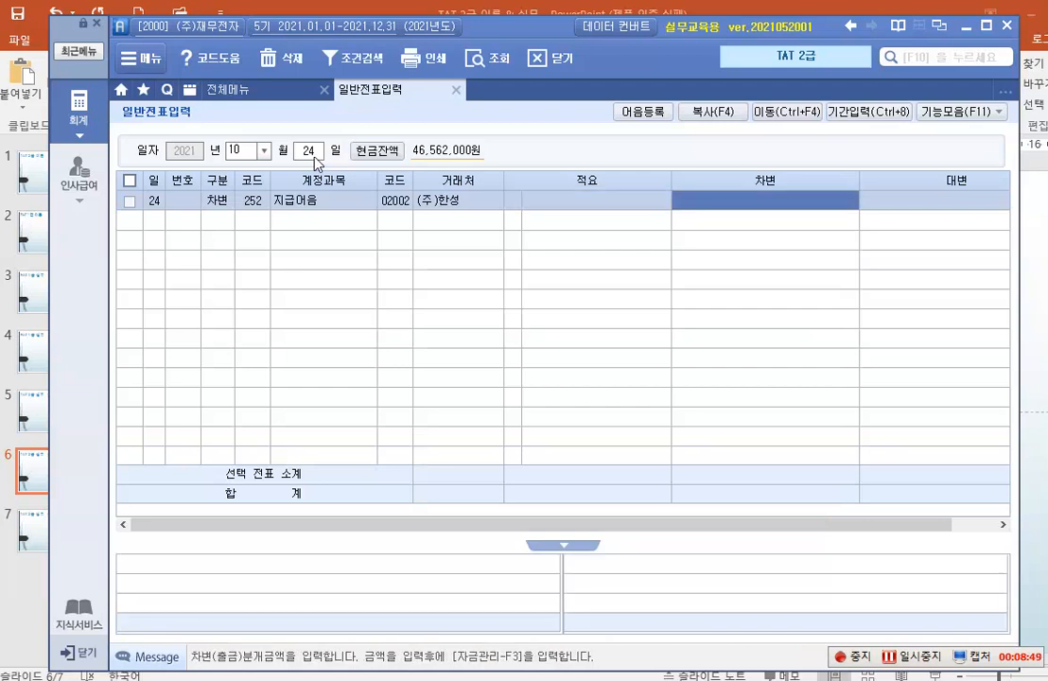
{"action": "type", "text": "30800000"}
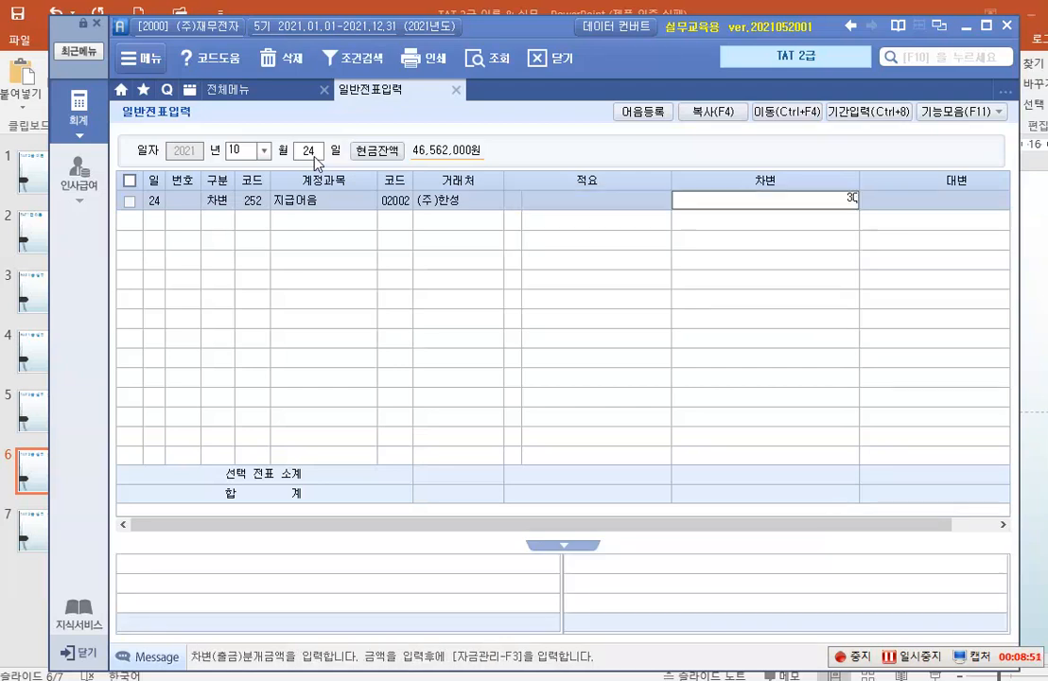
{"action": "key", "text": "Return"}
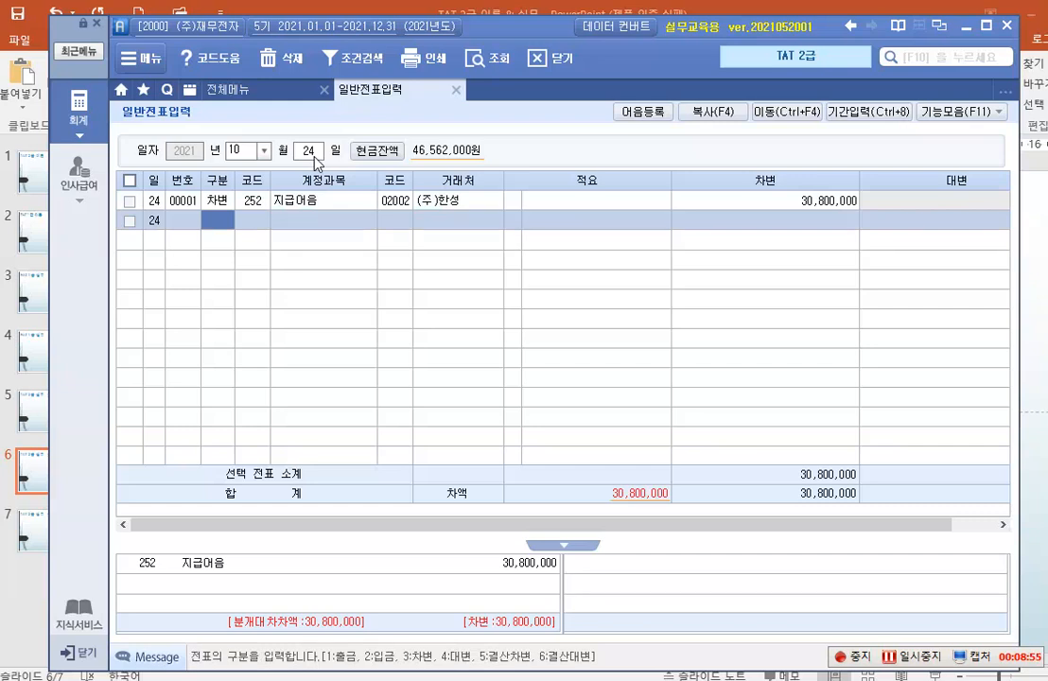
Step: Add a 대변 line for account 102 당좌예금 with vendor 98001 국민은행(당좌), accepting the balancing amount
{"action": "type", "text": "4"}
{"action": "key", "text": "Return"}
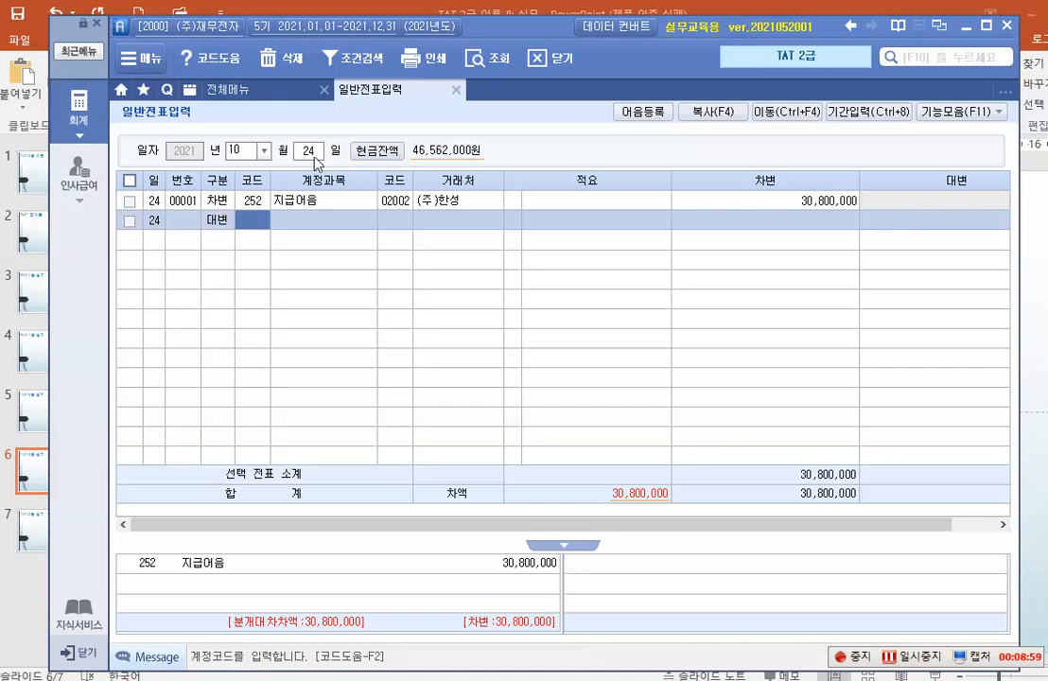
{"action": "type", "text": "102"}
{"action": "key", "text": "Return"}
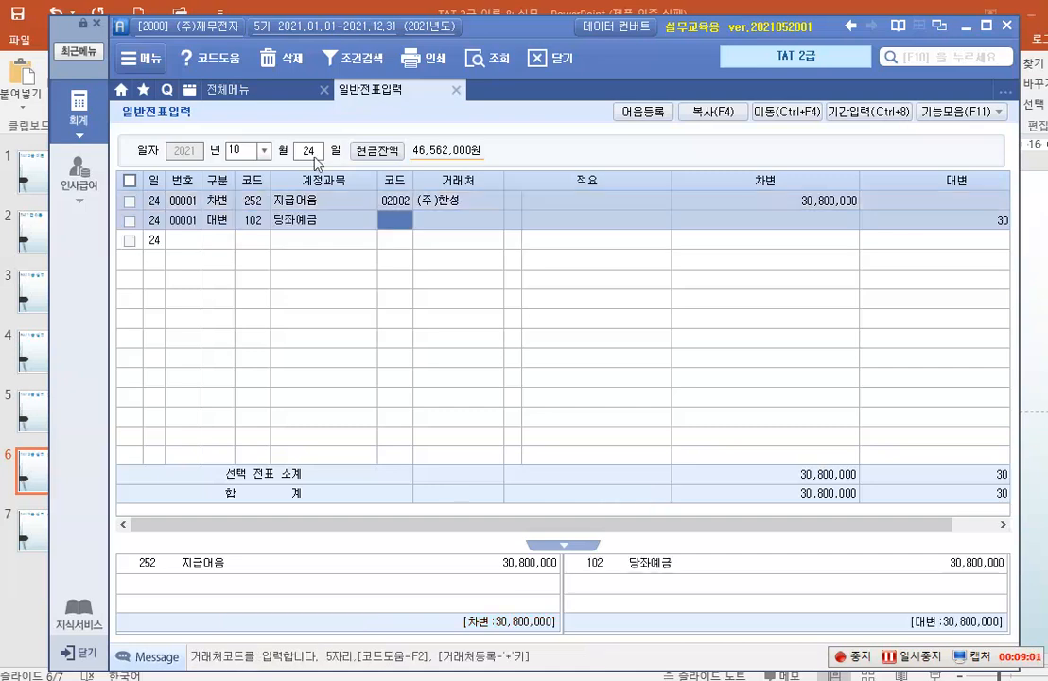
{"action": "key", "text": "F2"}
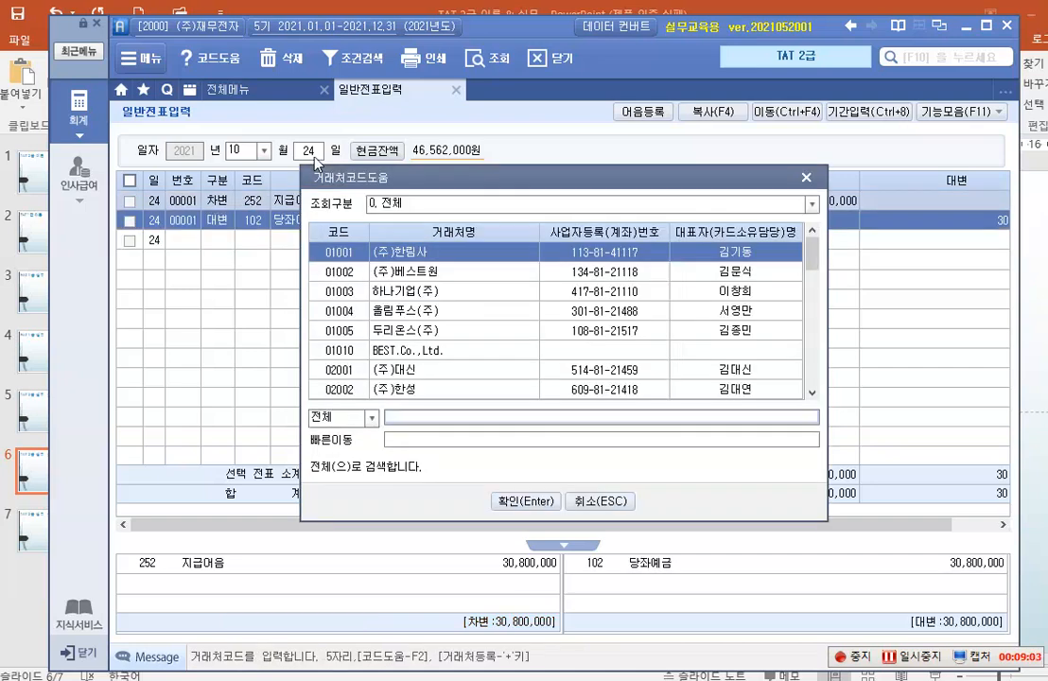
{"action": "type", "text": "국민"}
{"action": "key", "text": "Return"}
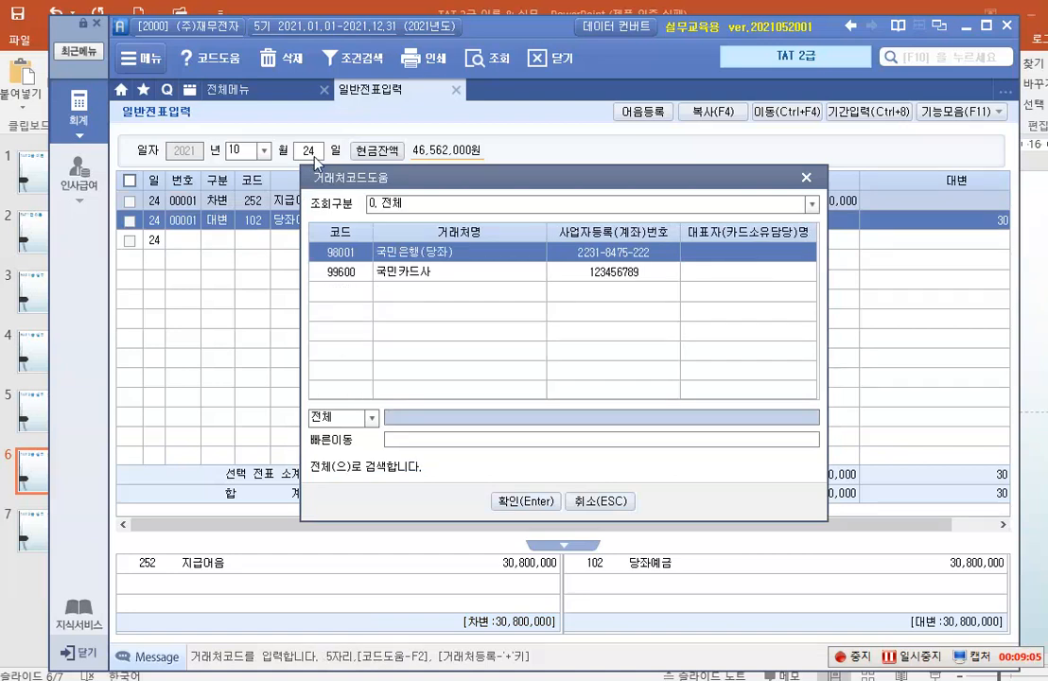
{"action": "key", "text": "Return"}
{"action": "key", "text": "Return"}
{"action": "key", "text": "Return"}
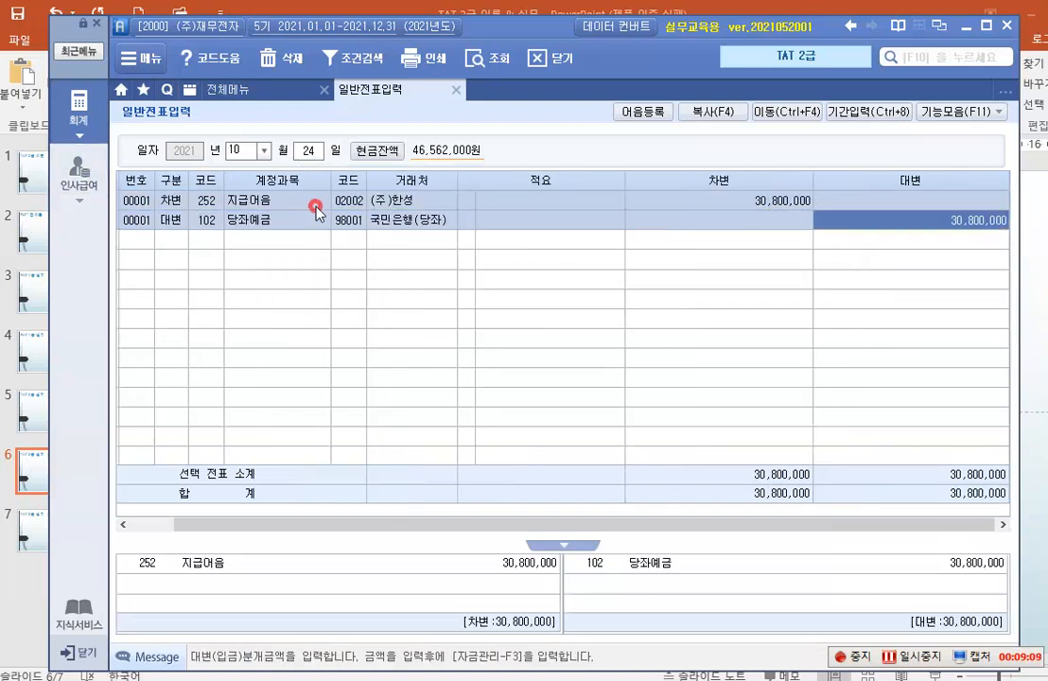
{"action": "left_click", "coordinate": [431, 201]}
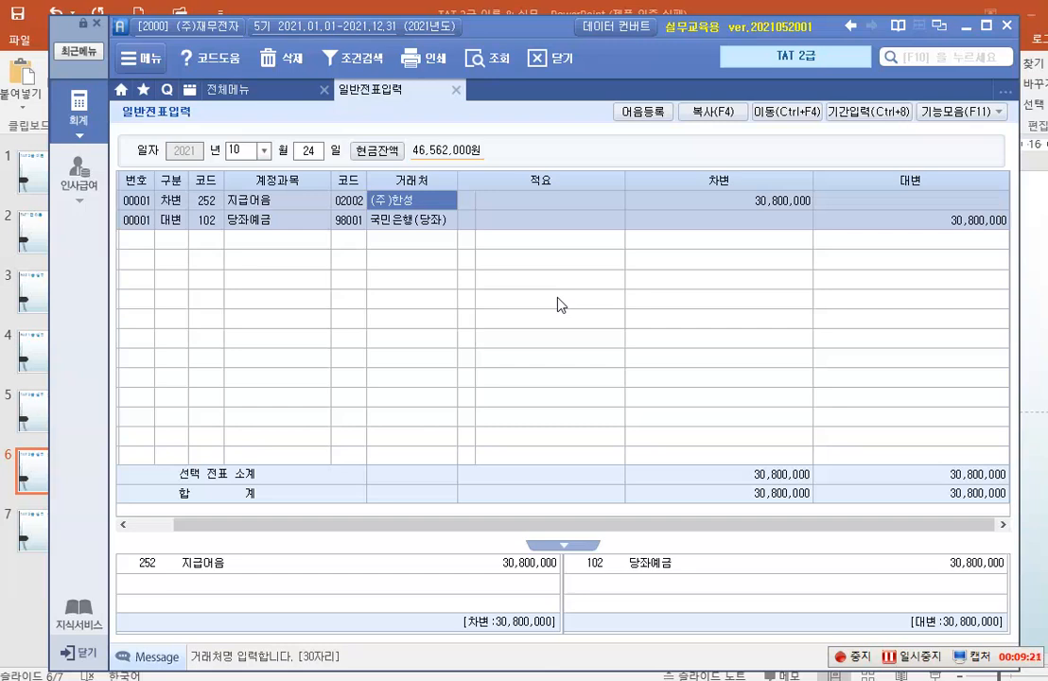
{"action": "key", "text": "Return"}
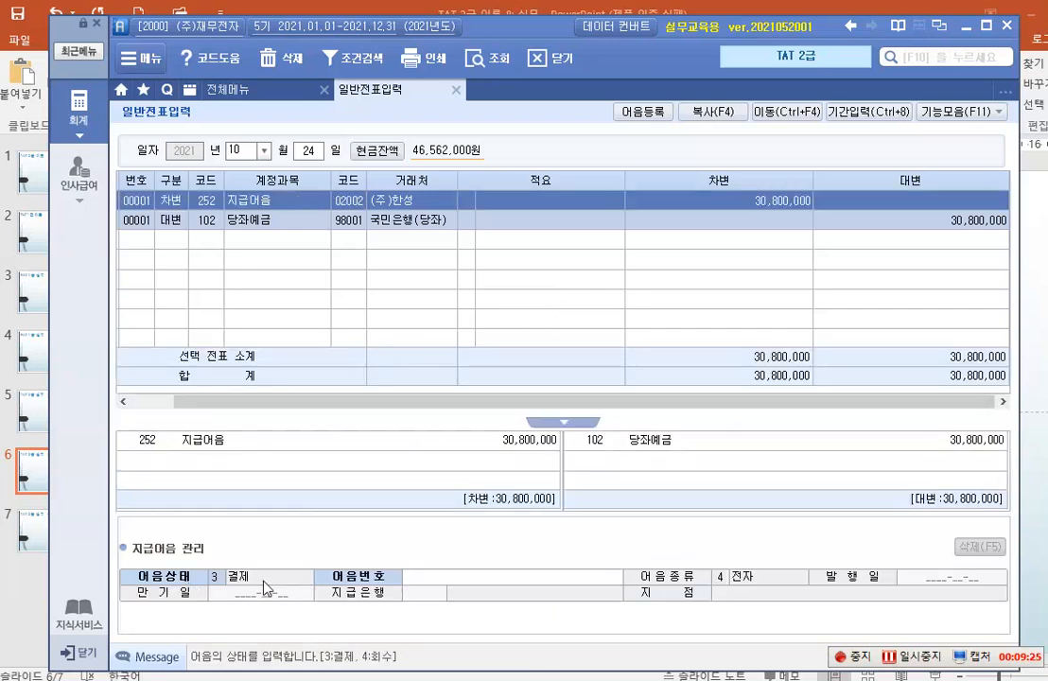
{"action": "left_click", "coordinate": [416, 576]}
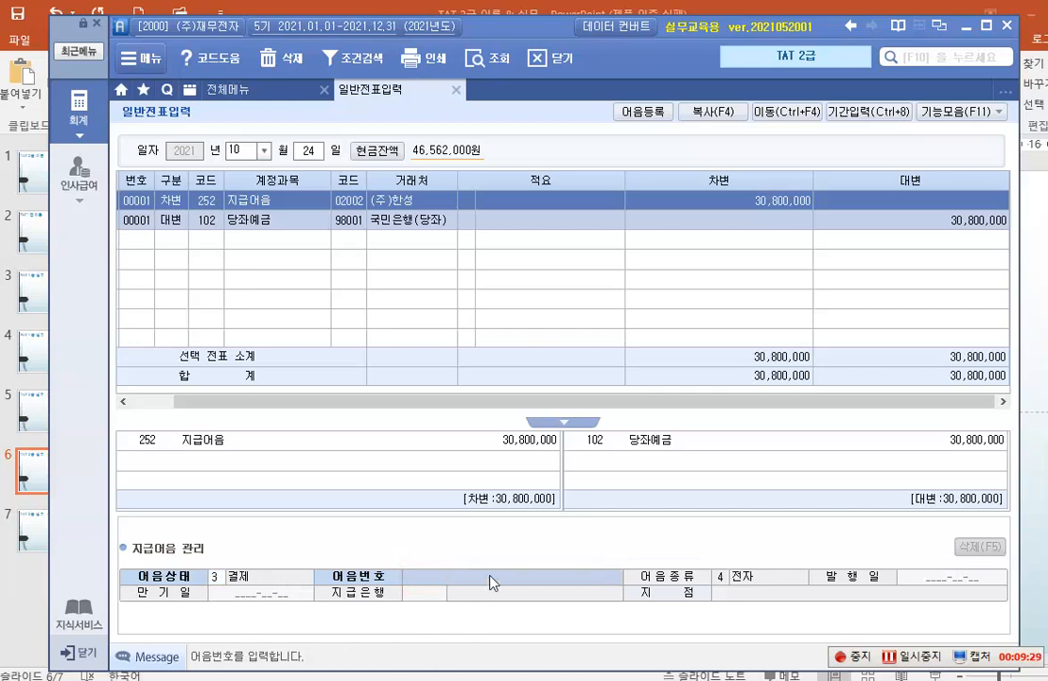
{"action": "key", "text": "F2"}
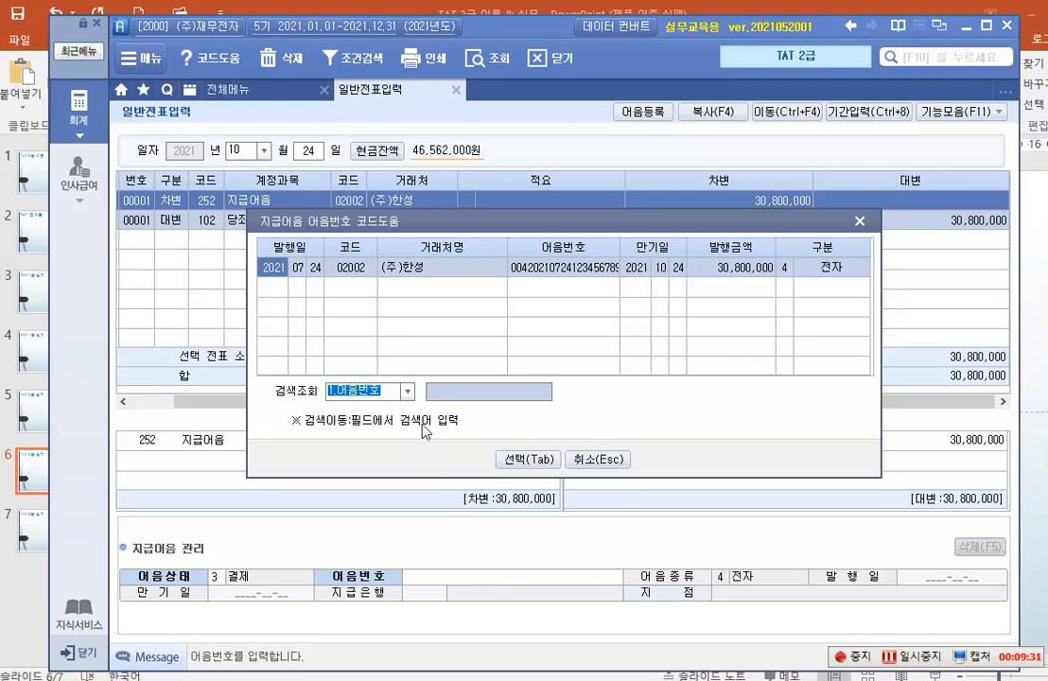
{"action": "left_click", "coordinate": [418, 265]}
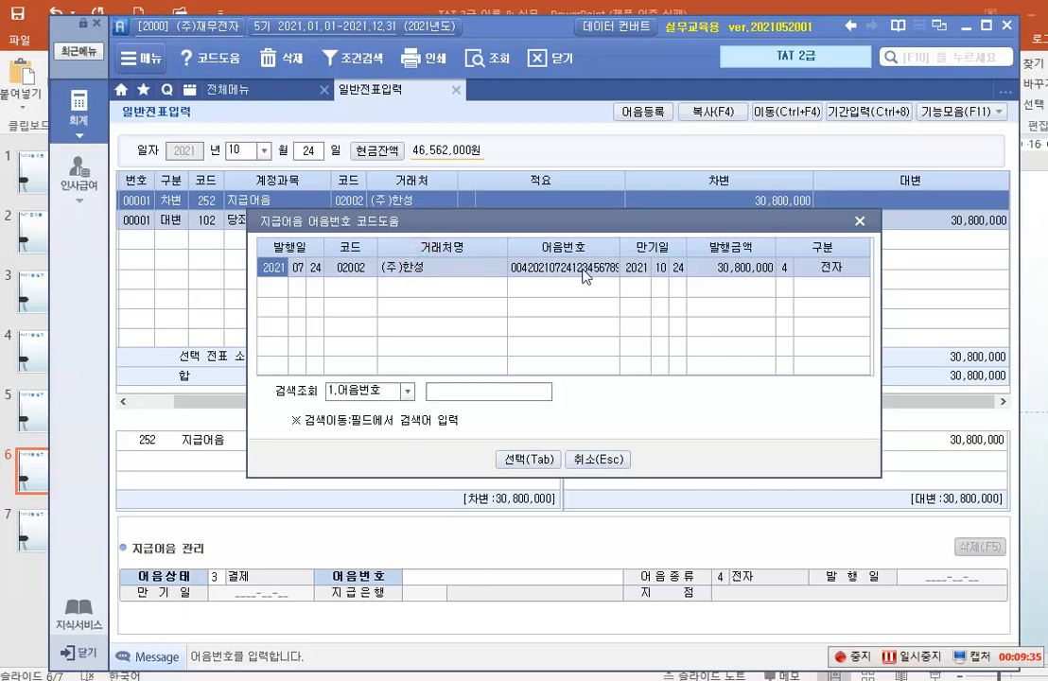
{"action": "left_click", "coordinate": [529, 459]}
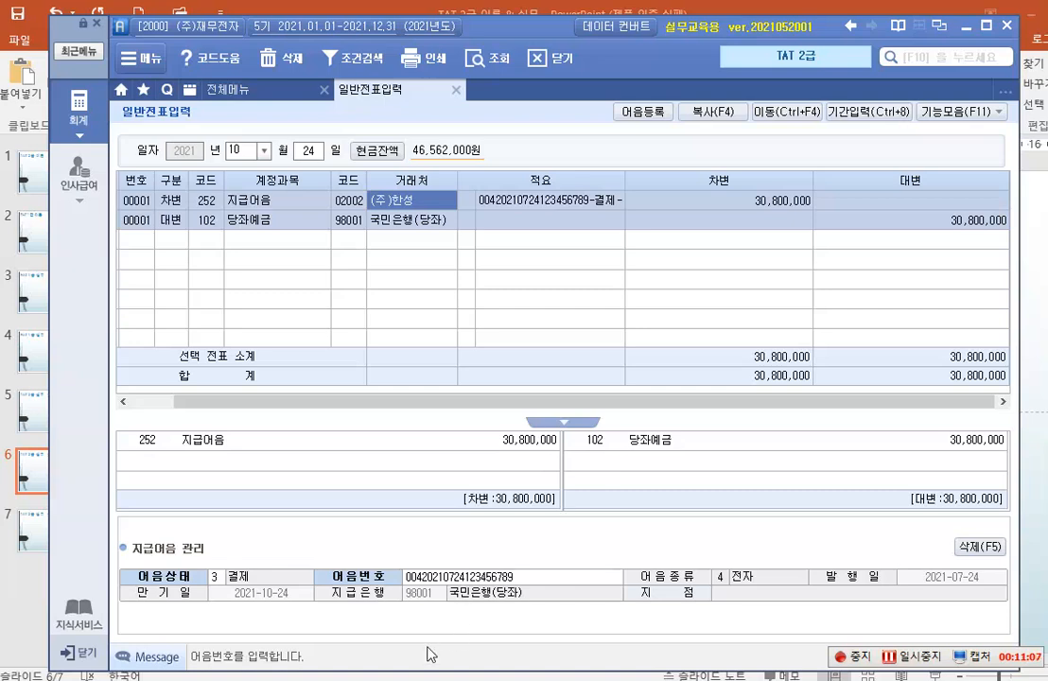
Step: Switch to PowerPoint and view slide 6 as a slide show, leaving the show when done
{"action": "key", "text": "alt+Tab"}
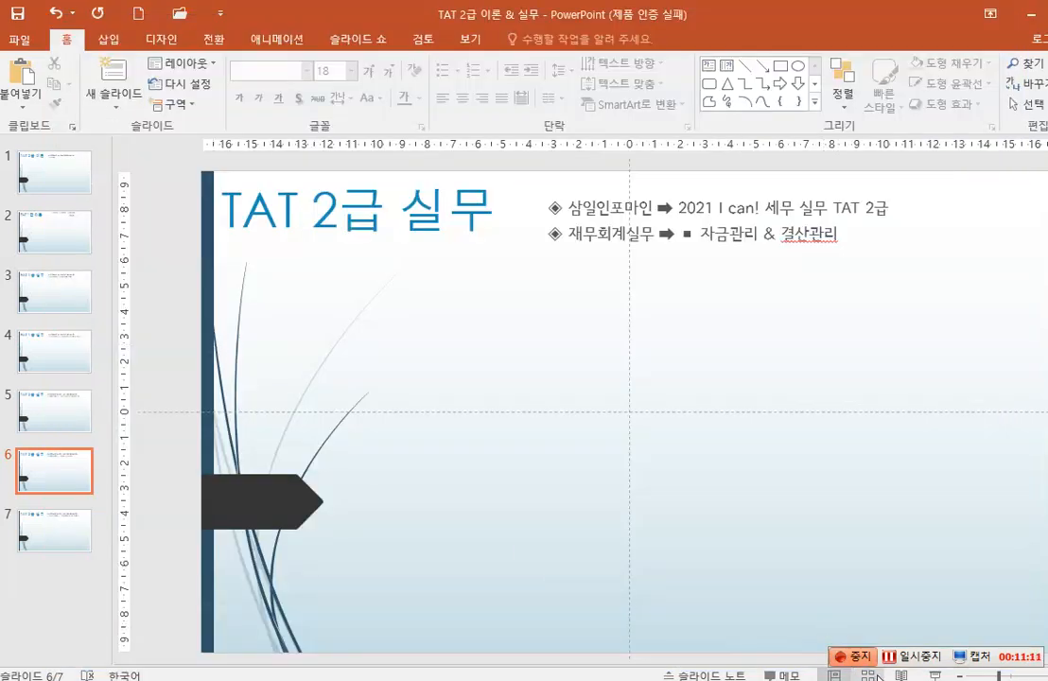
{"action": "left_click", "coordinate": [933, 674]}
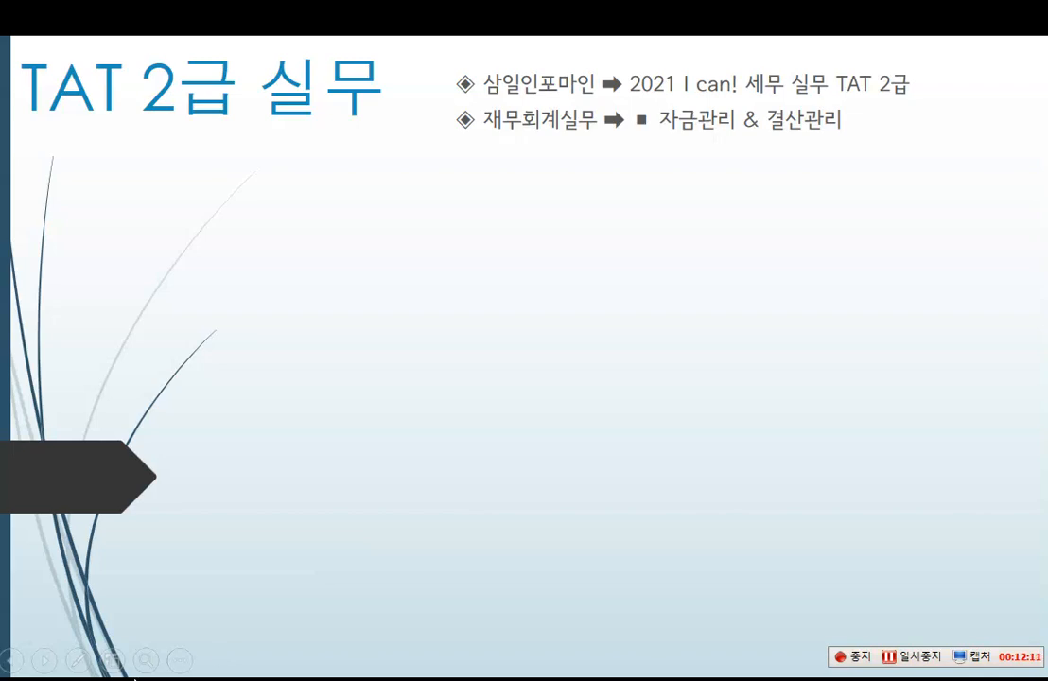
{"action": "key", "text": "Escape"}
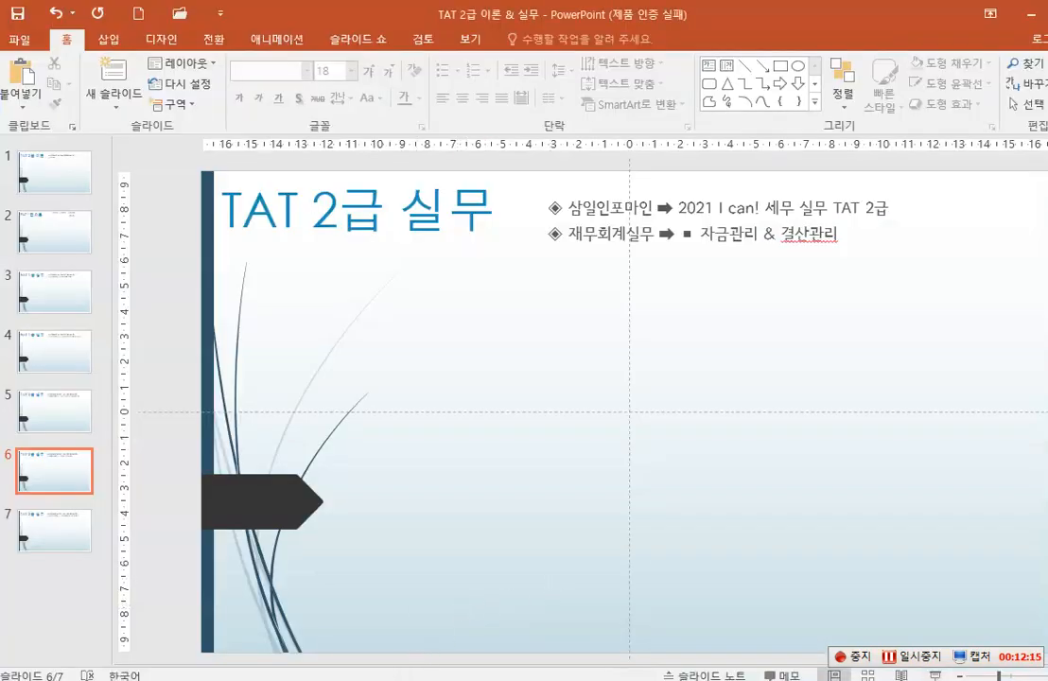
Step: Return to Smart A, open 고정자산등록, and load account 202 건물 with 자산구분 0.전체
{"action": "left_click", "coordinate": [239, 636]}
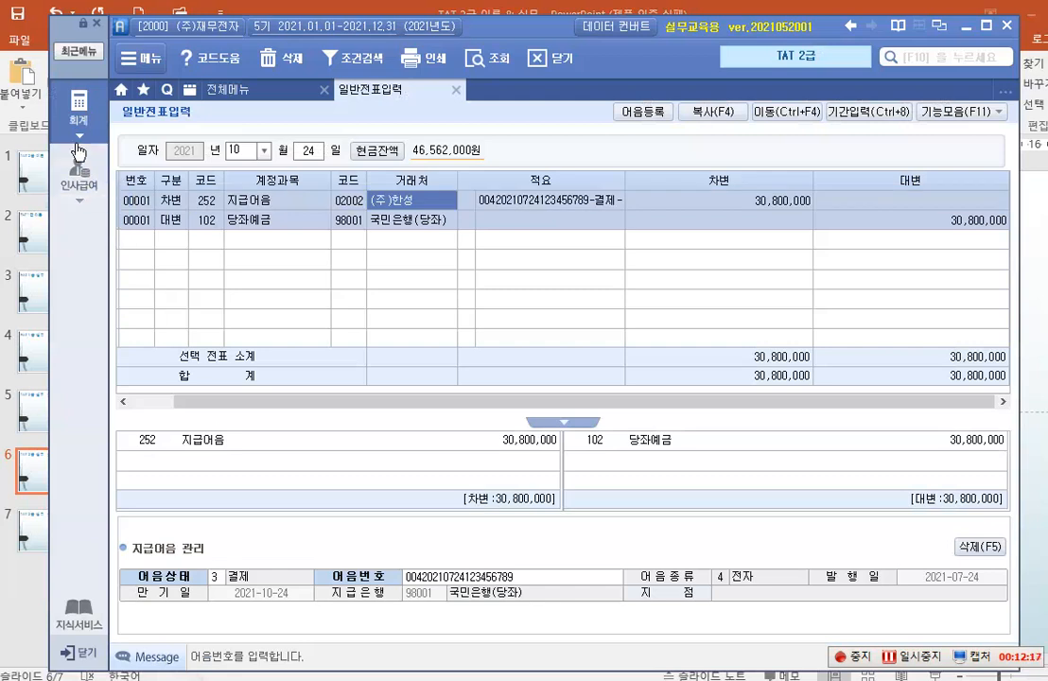
{"action": "left_click", "coordinate": [79, 106]}
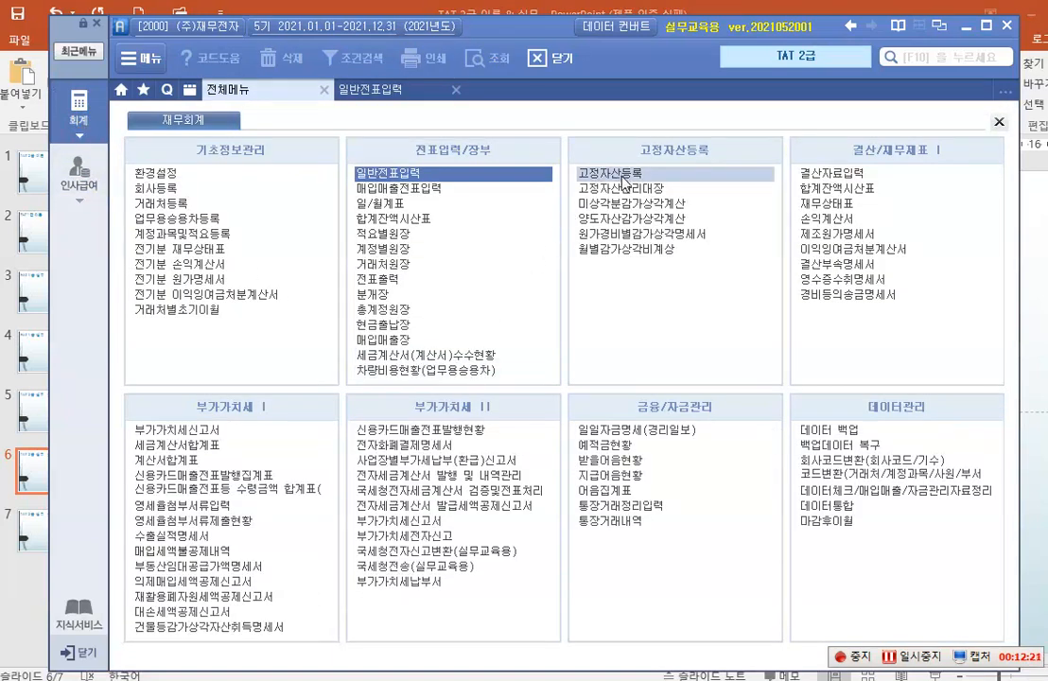
{"action": "left_click", "coordinate": [650, 175]}
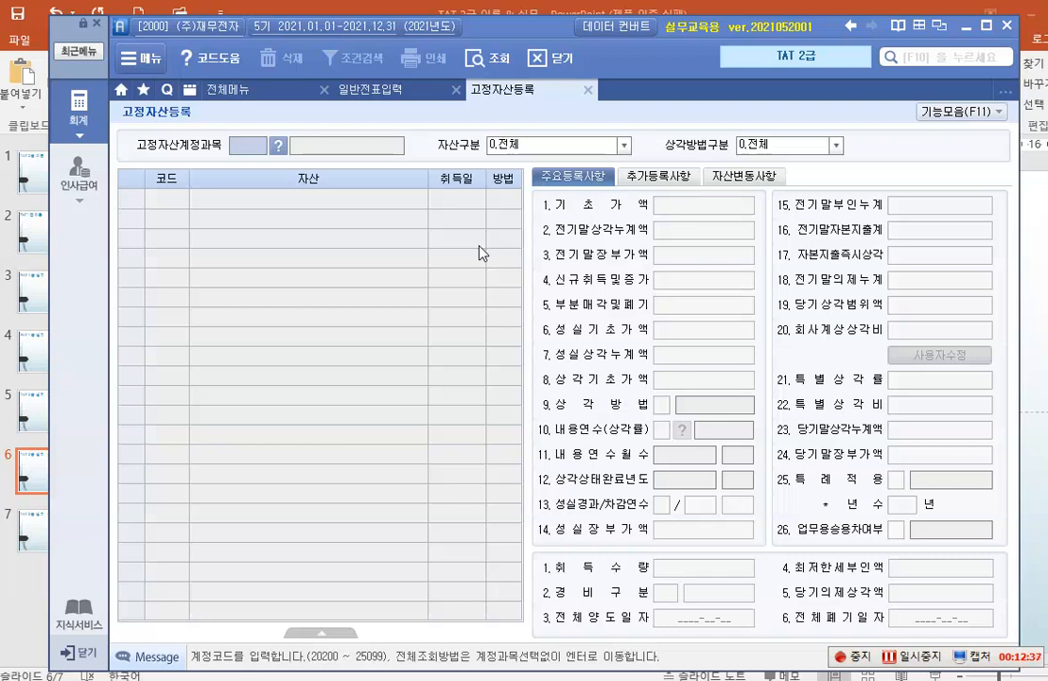
{"action": "type", "text": "202"}
{"action": "key", "text": "Return"}
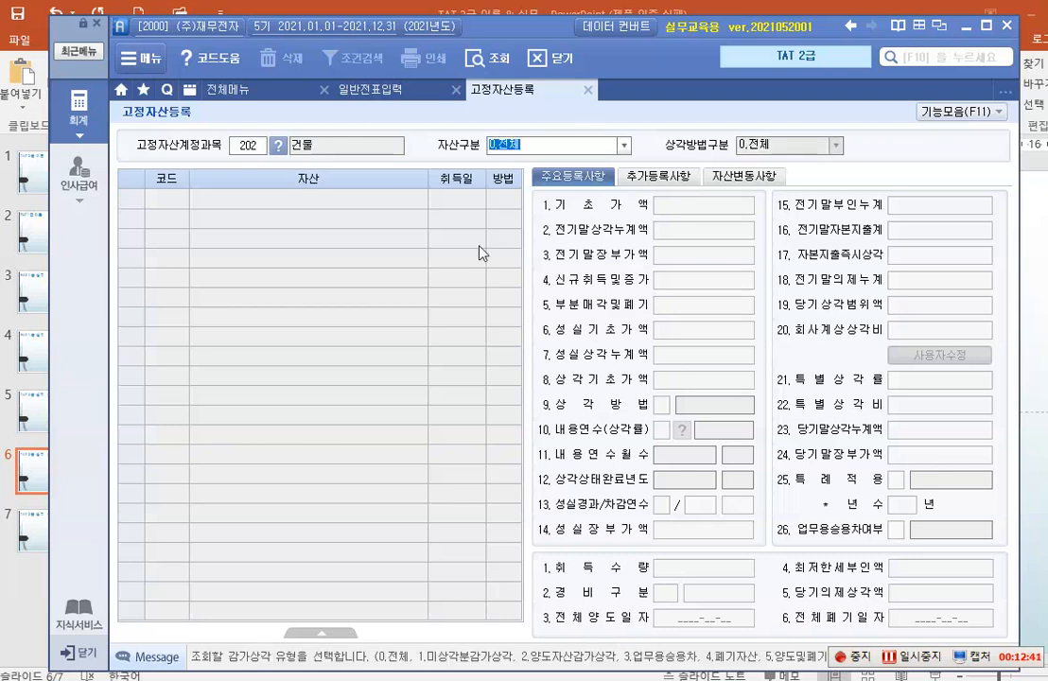
{"action": "key", "text": "Return"}
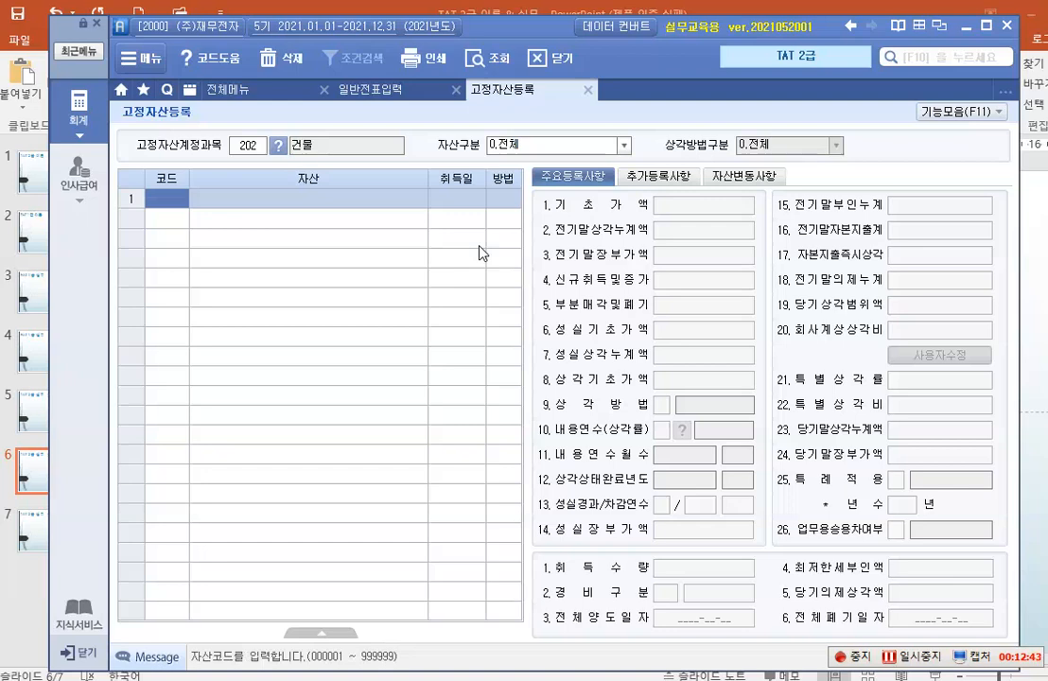
Step: Register a new asset under 건물 with code 101 and the name 공장건물
{"action": "type", "text": "101"}
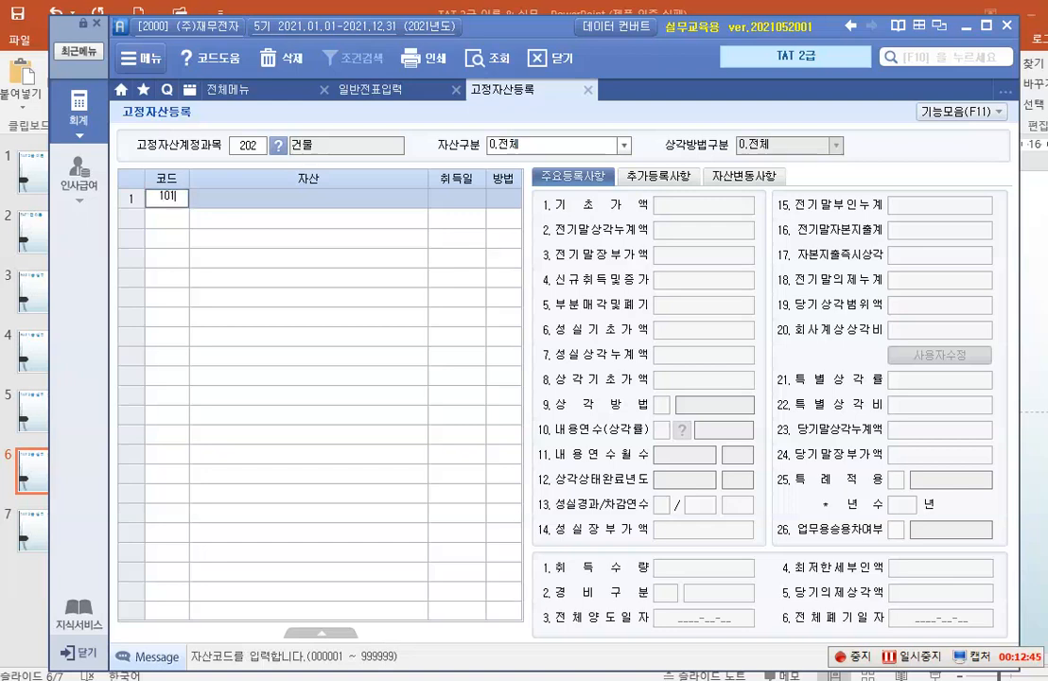
{"action": "key", "text": "Return"}
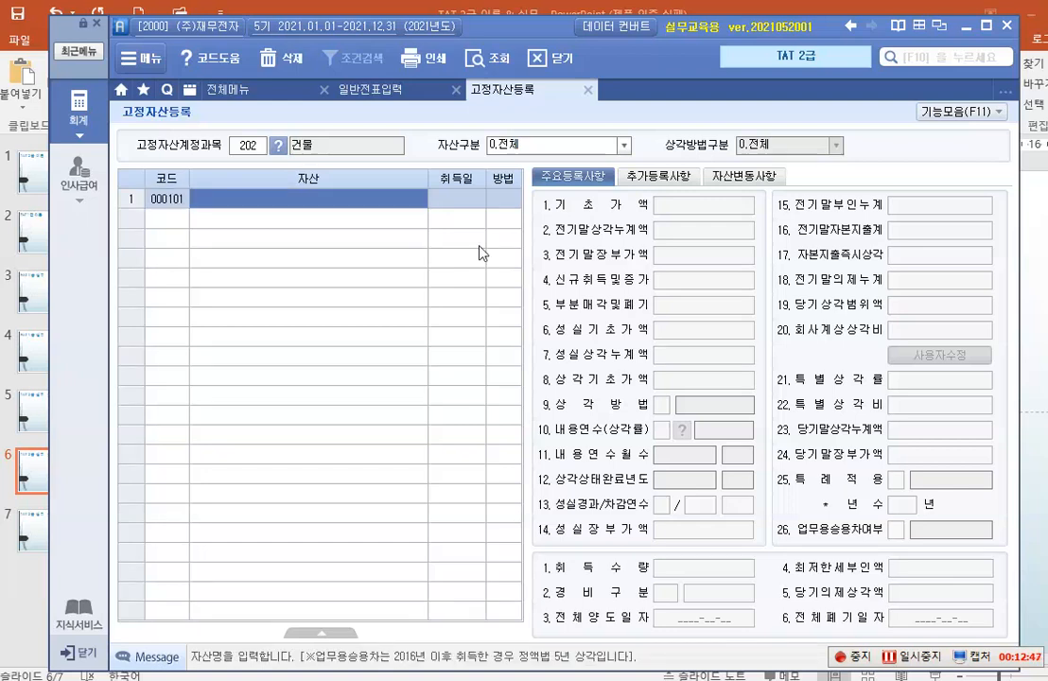
{"action": "type", "text": "공"}
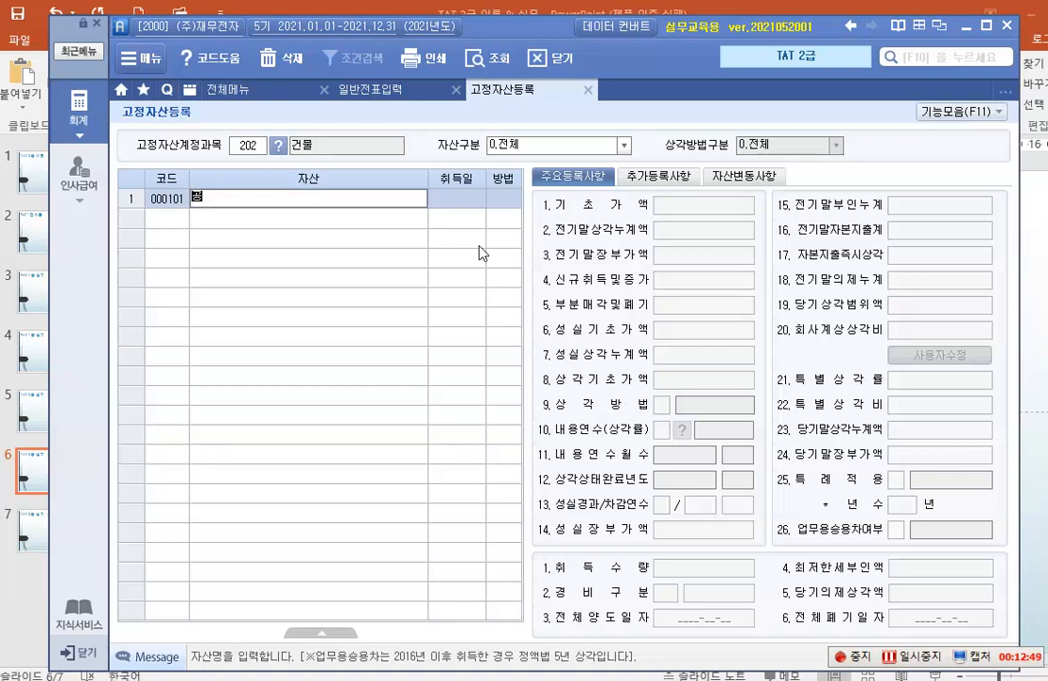
{"action": "type", "text": "장건물"}
{"action": "key", "text": "Return"}
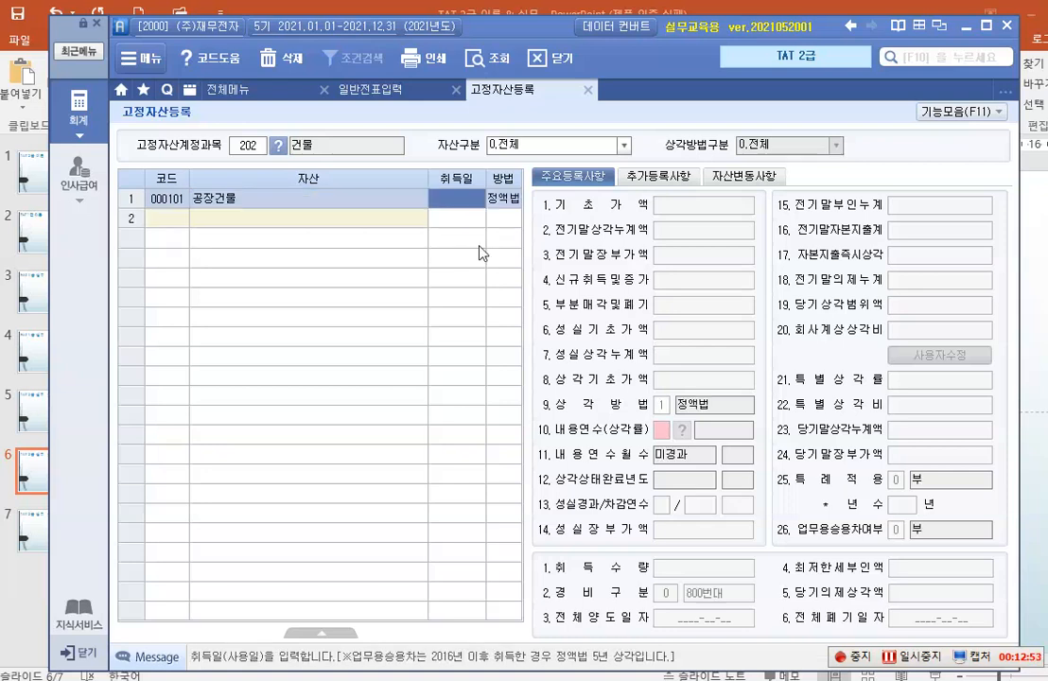
Step: Set the 취득일 of 공장건물 to 2017-02-28 and its 기초가액 to 89,000,000
{"action": "type", "text": "2017-"}
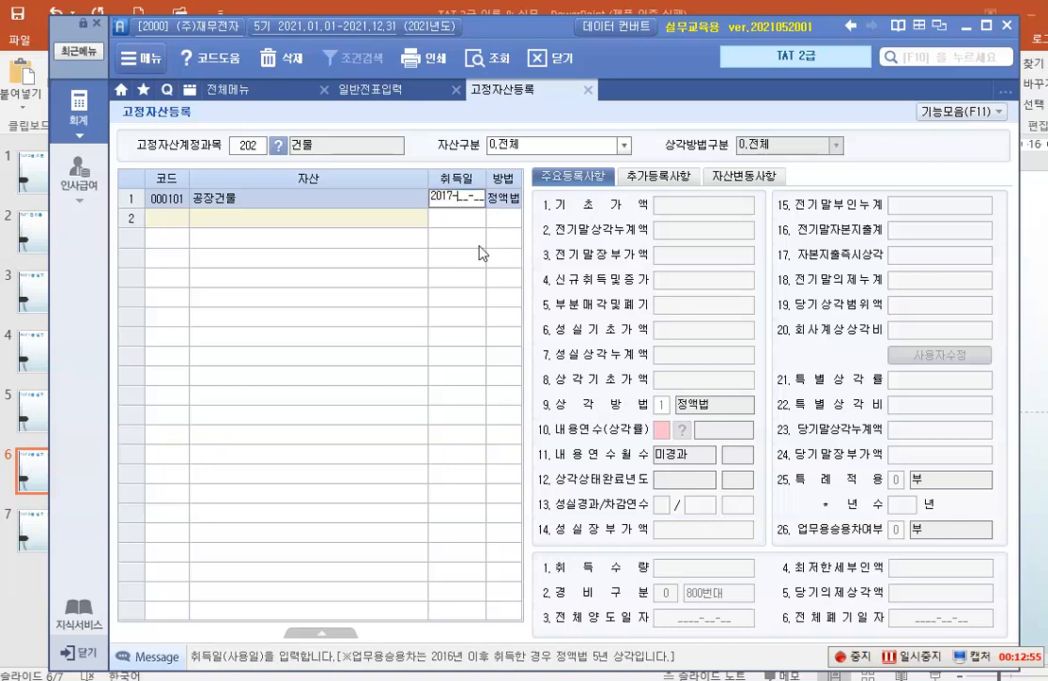
{"action": "type", "text": "02-28"}
{"action": "key", "text": "Return"}
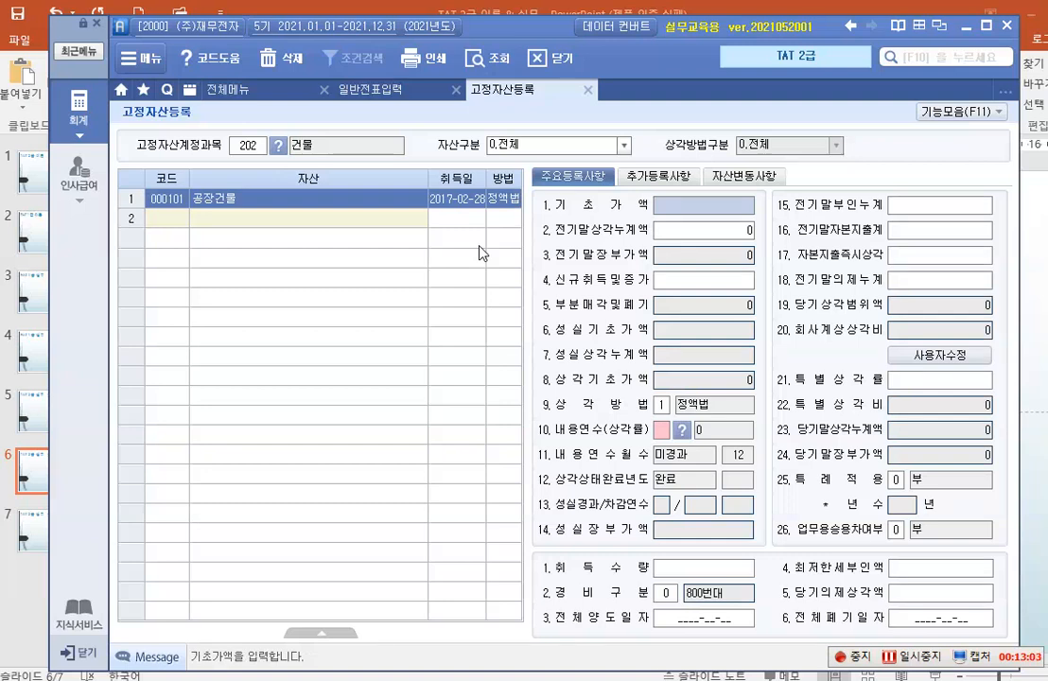
{"action": "type", "text": "89000000"}
{"action": "key", "text": "Return"}
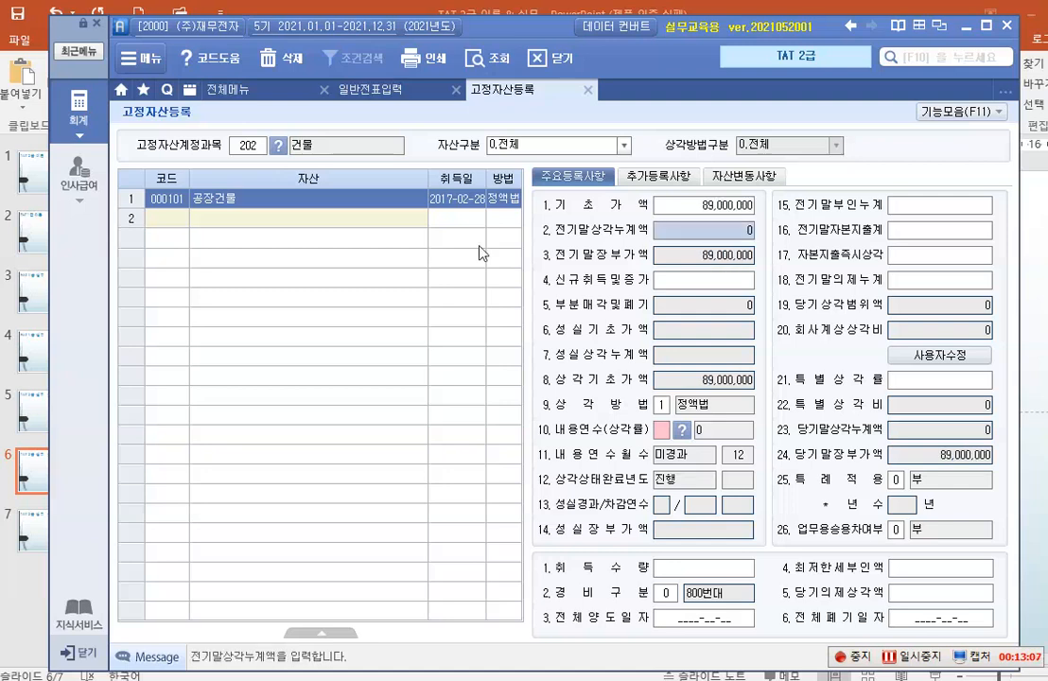
Step: Complete 공장건물 with 전기말상각누계액 22,000,000, 내용연수 20 and 경비구분 1.500번대
{"action": "type", "text": "22000000"}
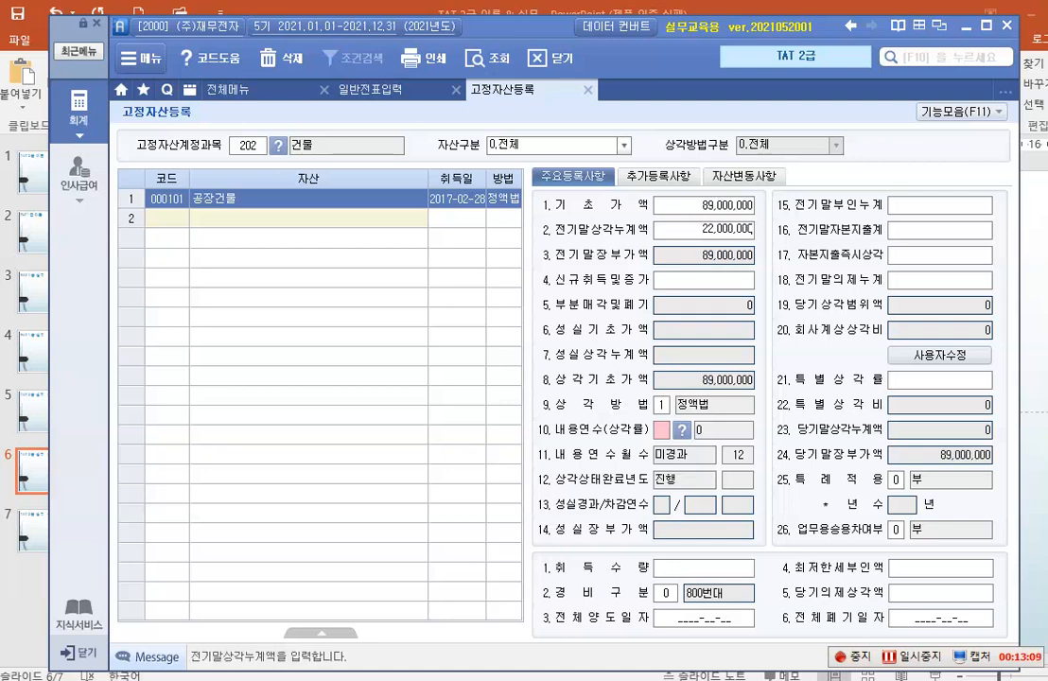
{"action": "key", "text": "Return"}
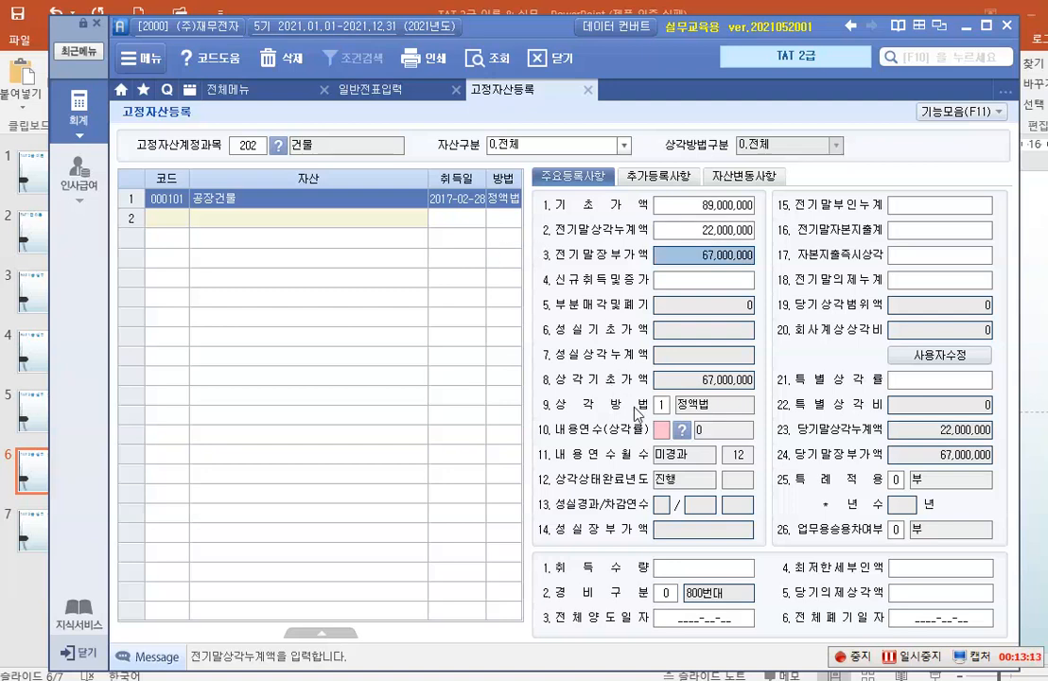
{"action": "left_click", "coordinate": [659, 430]}
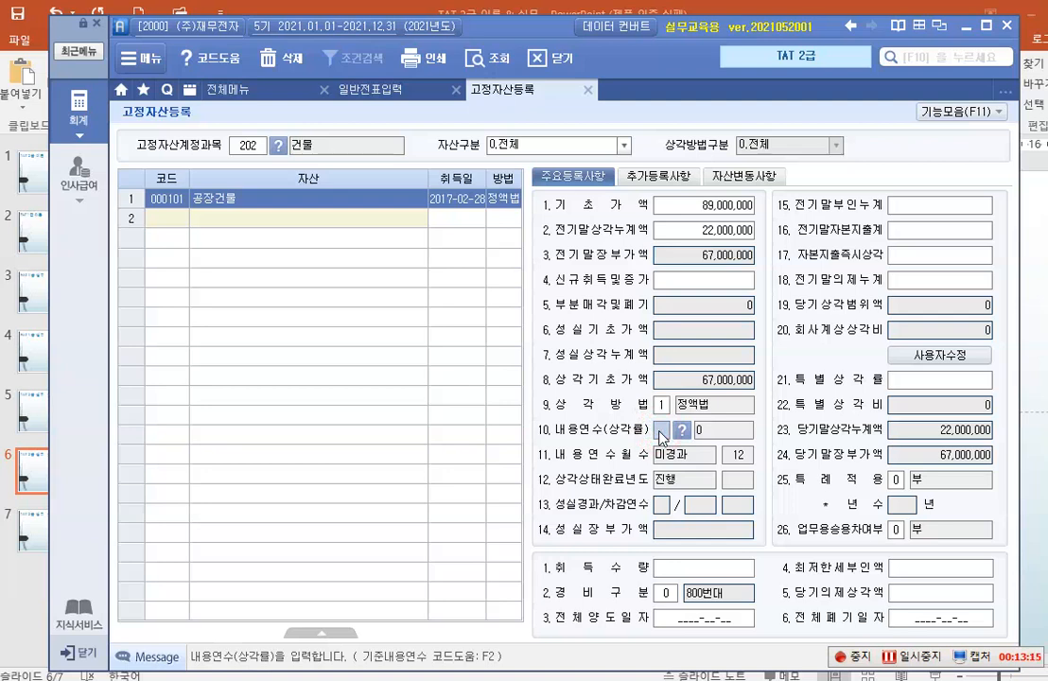
{"action": "type", "text": "20"}
{"action": "key", "text": "Return"}
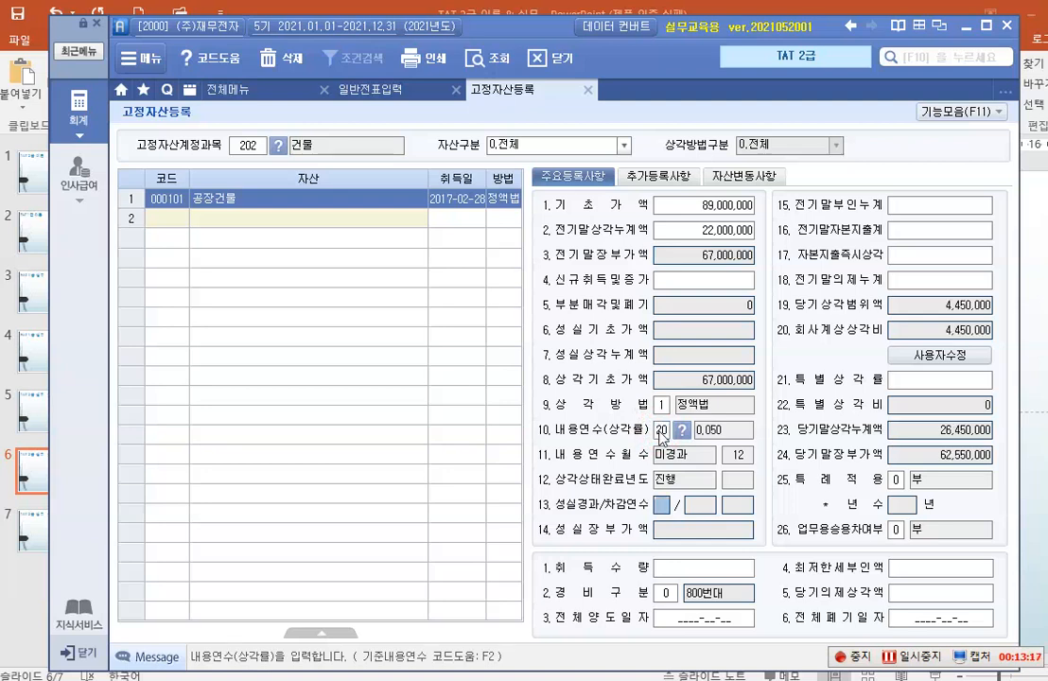
{"action": "left_click", "coordinate": [673, 598]}
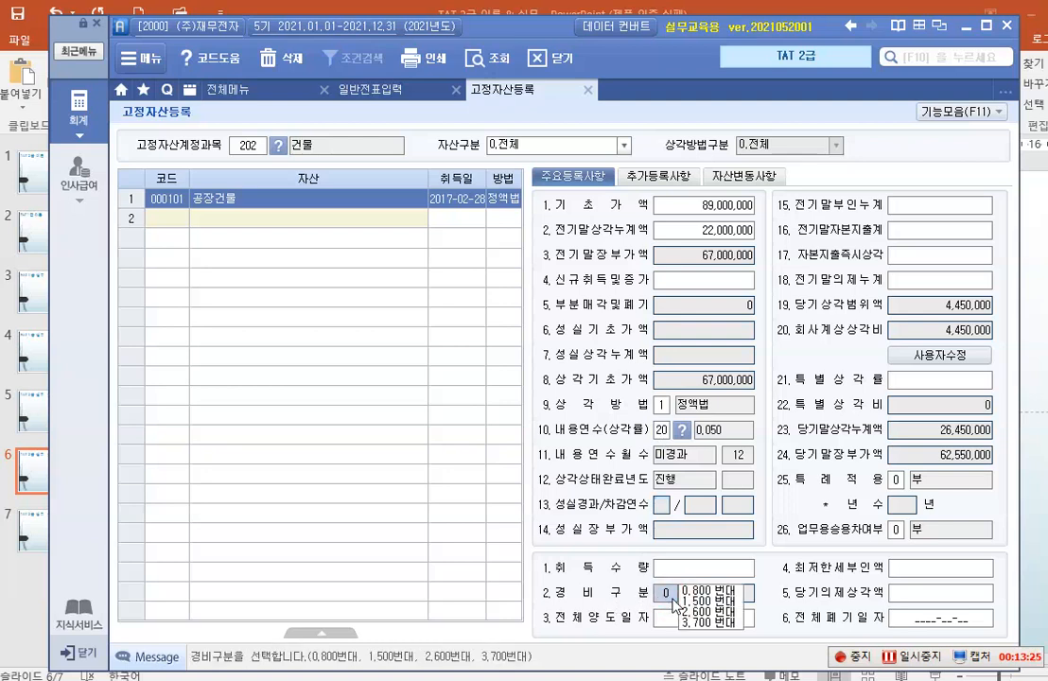
{"action": "left_click", "coordinate": [709, 602]}
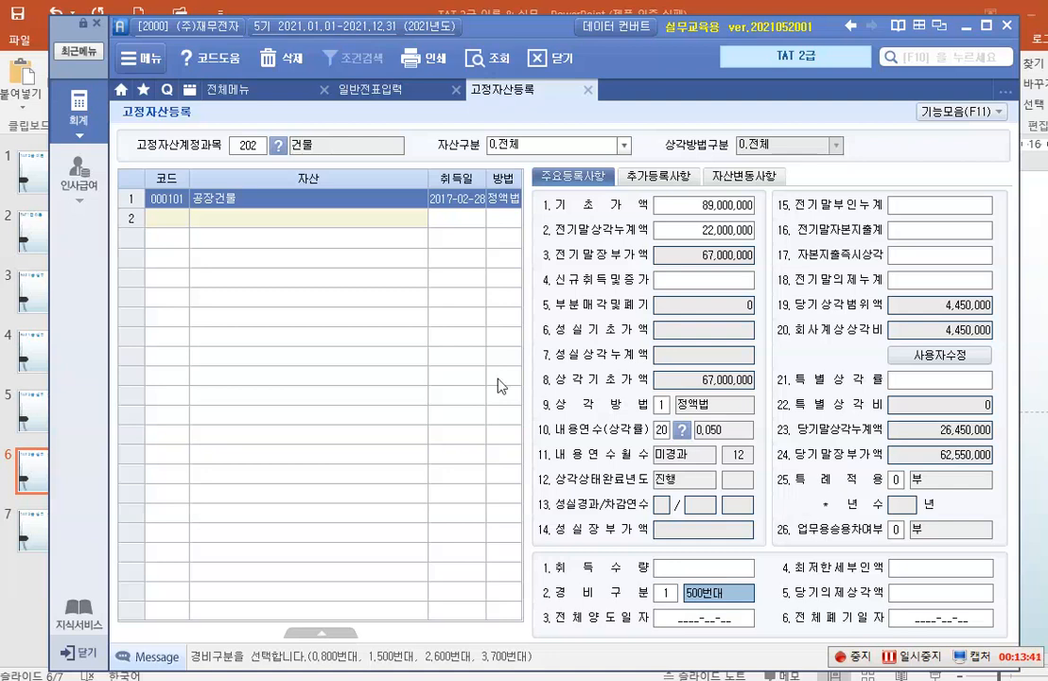
Step: Load account 206 기계장치 with 자산구분 0.전체 and register a new asset with code 201 and the name 기계1
{"action": "left_click", "coordinate": [251, 147]}
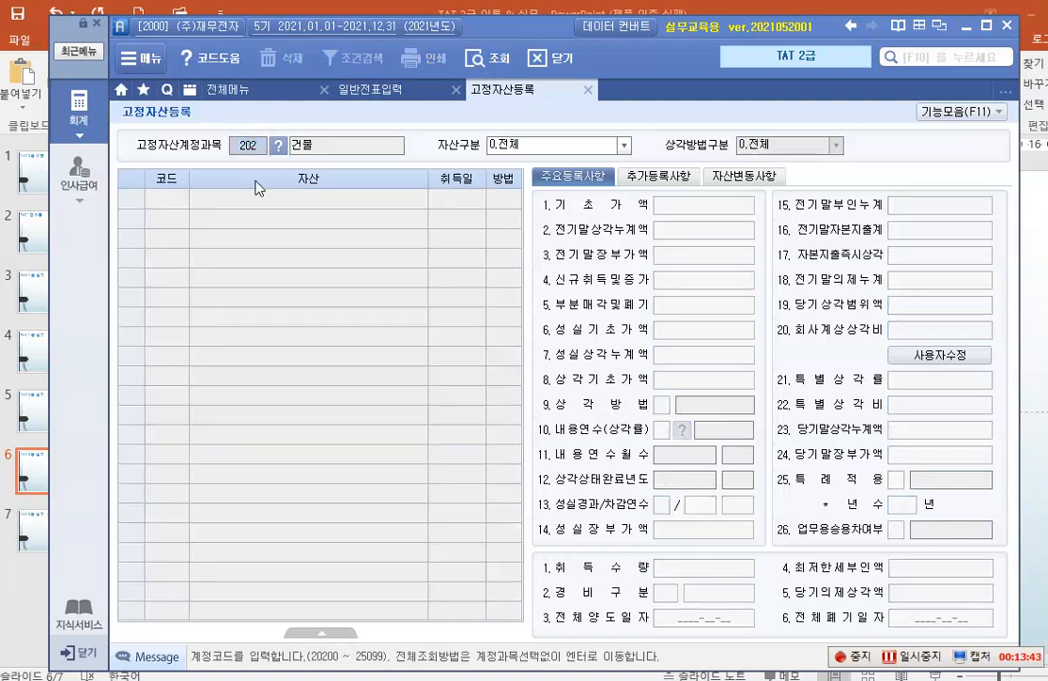
{"action": "type", "text": "206"}
{"action": "key", "text": "Return"}
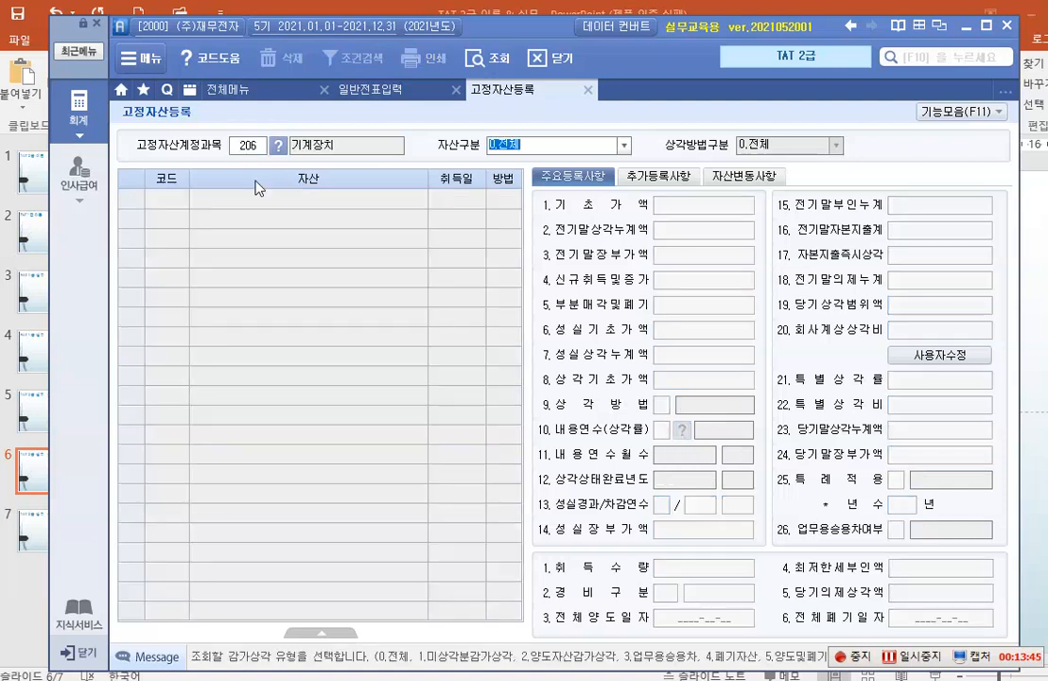
{"action": "key", "text": "Return"}
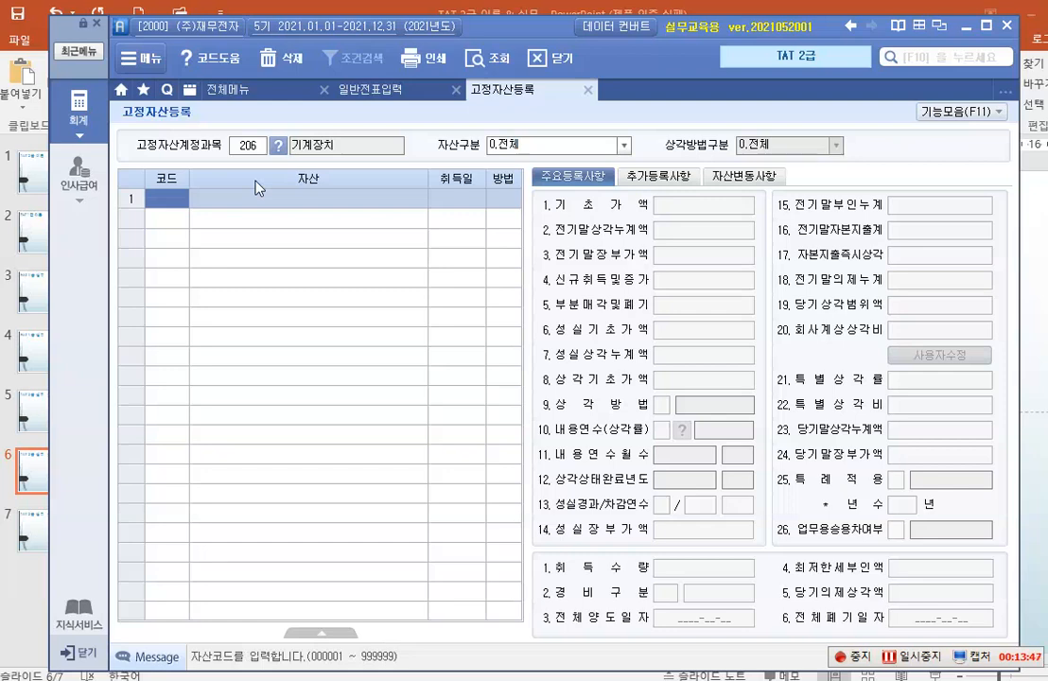
{"action": "type", "text": "201"}
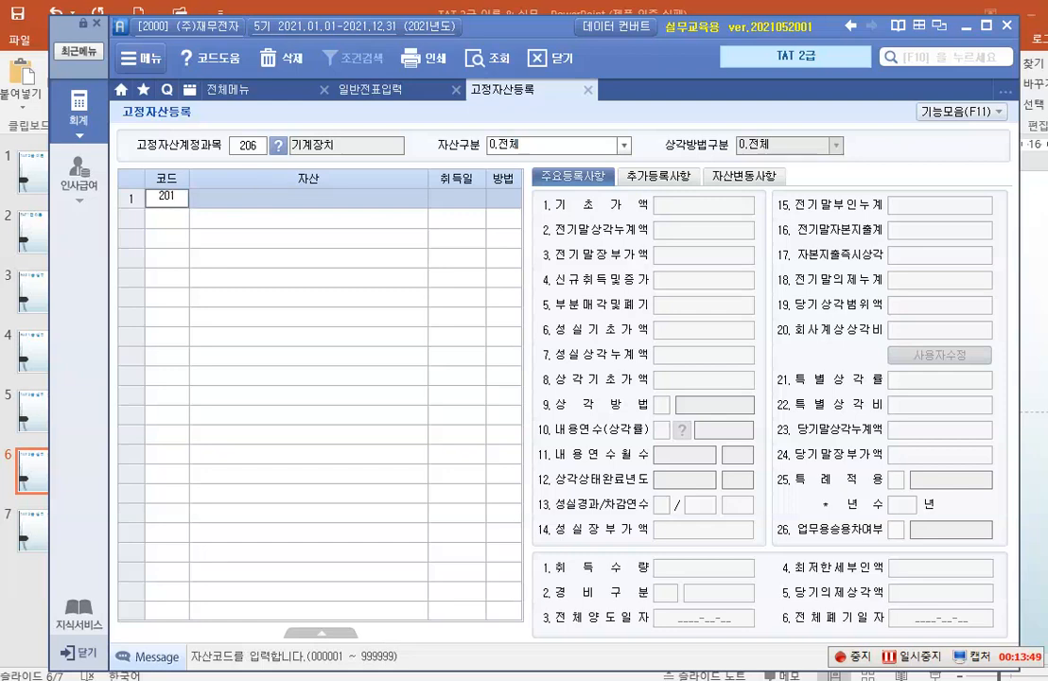
{"action": "key", "text": "Return"}
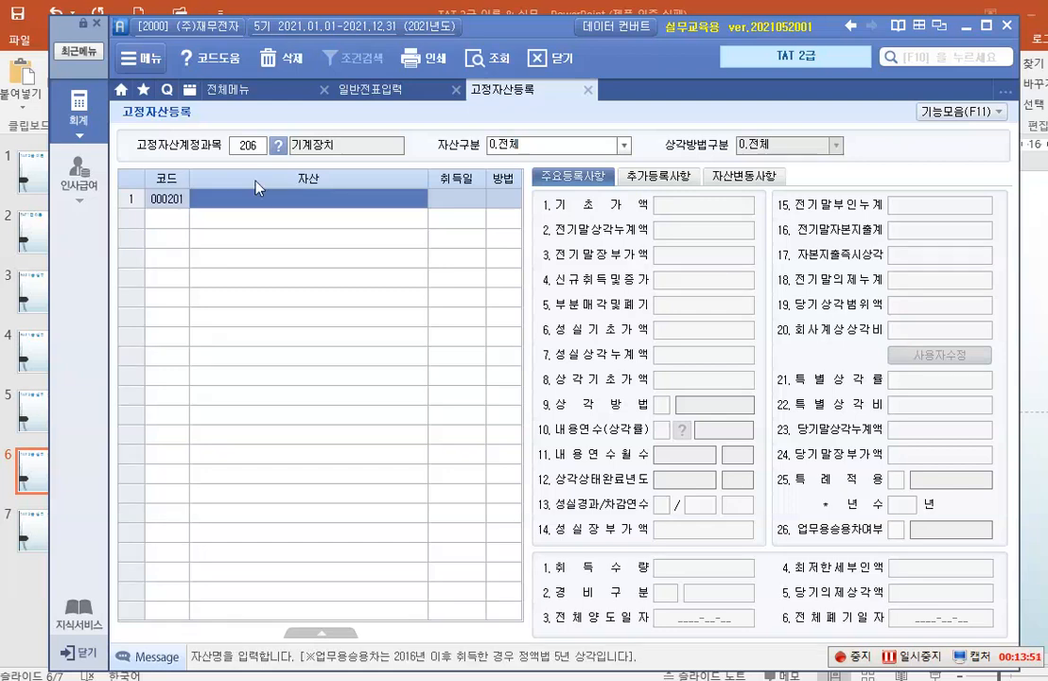
{"action": "type", "text": "긱계1"}
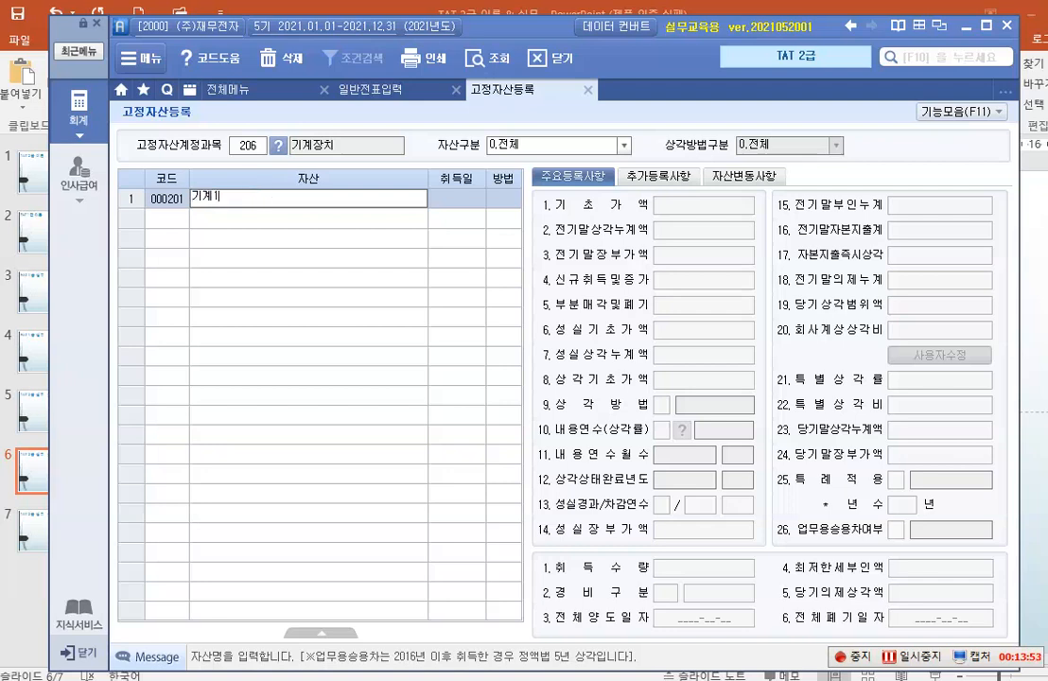
{"action": "key", "text": "Return"}
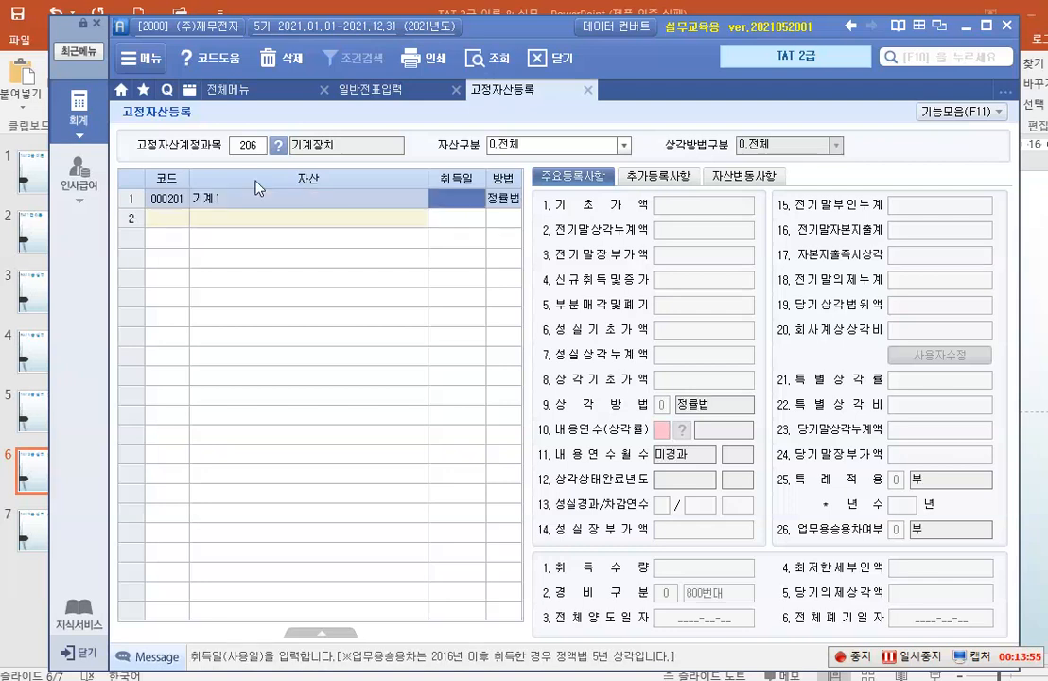
Step: Set the 취득일 of 기계1 to 2018-02-01 and its 기초가액 to 98,000,000
{"action": "type", "text": "20"}
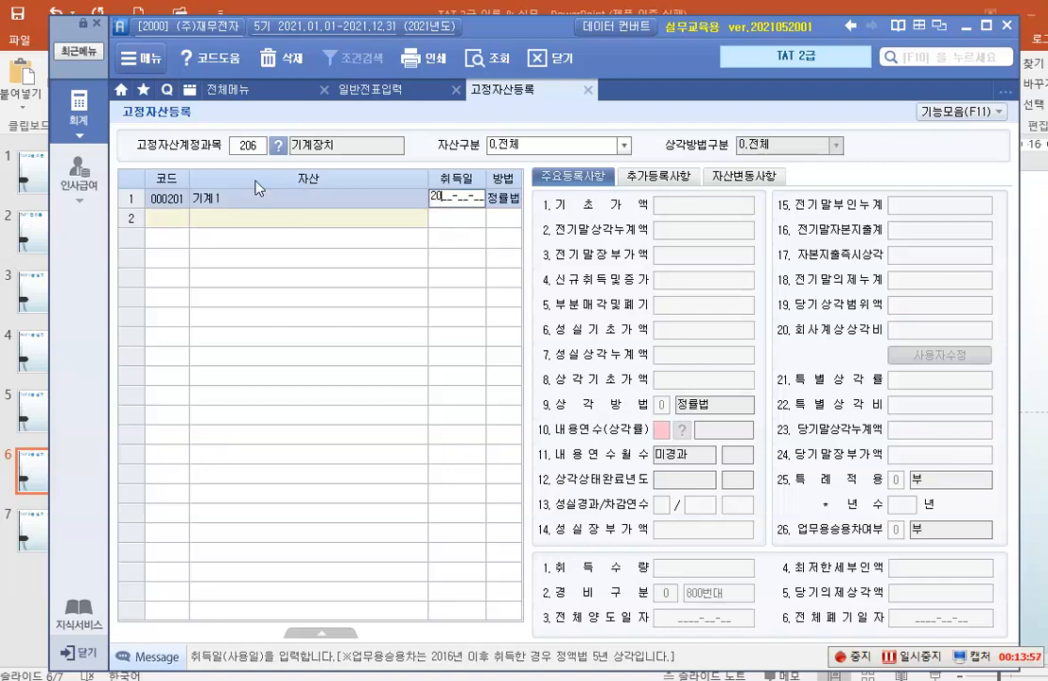
{"action": "type", "text": "18-02-01"}
{"action": "key", "text": "Return"}
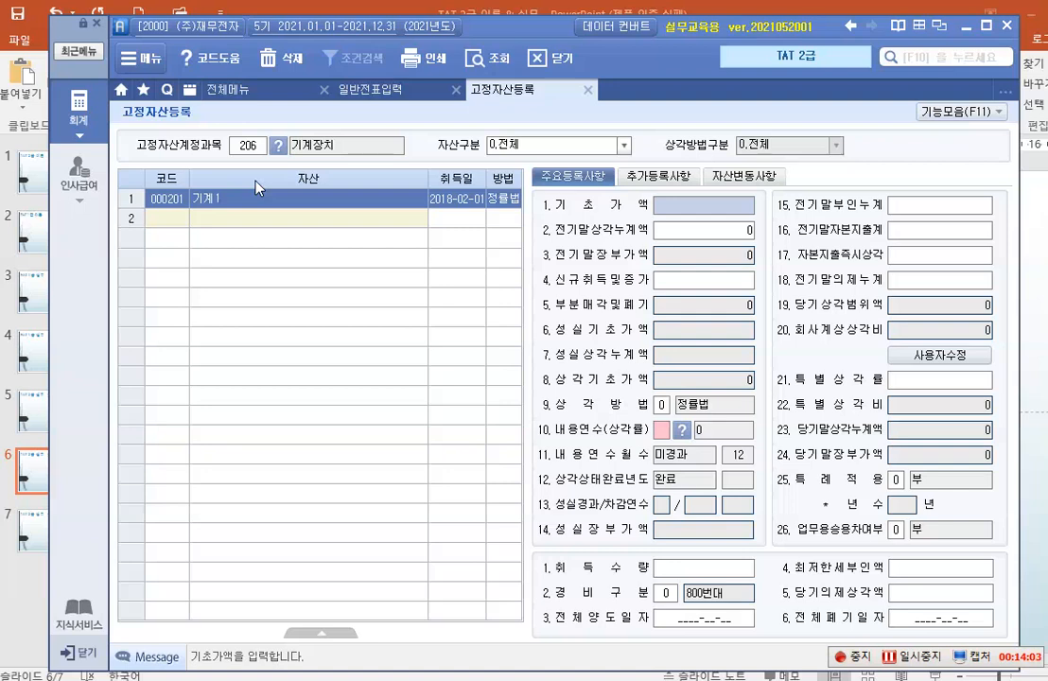
{"action": "type", "text": "98000000"}
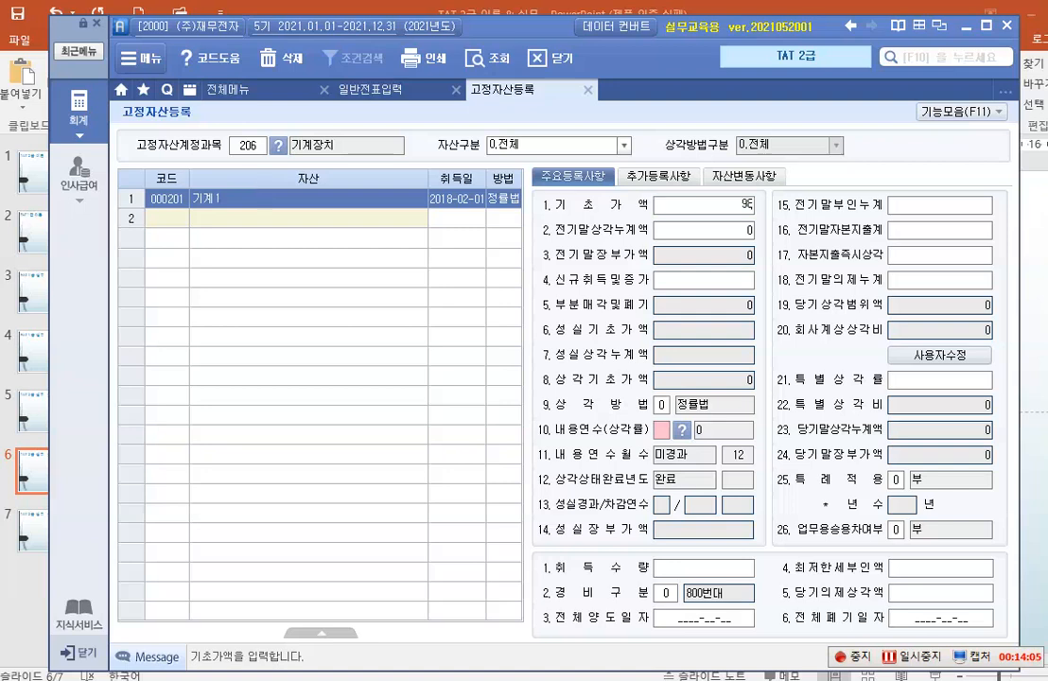
{"action": "key", "text": "Return"}
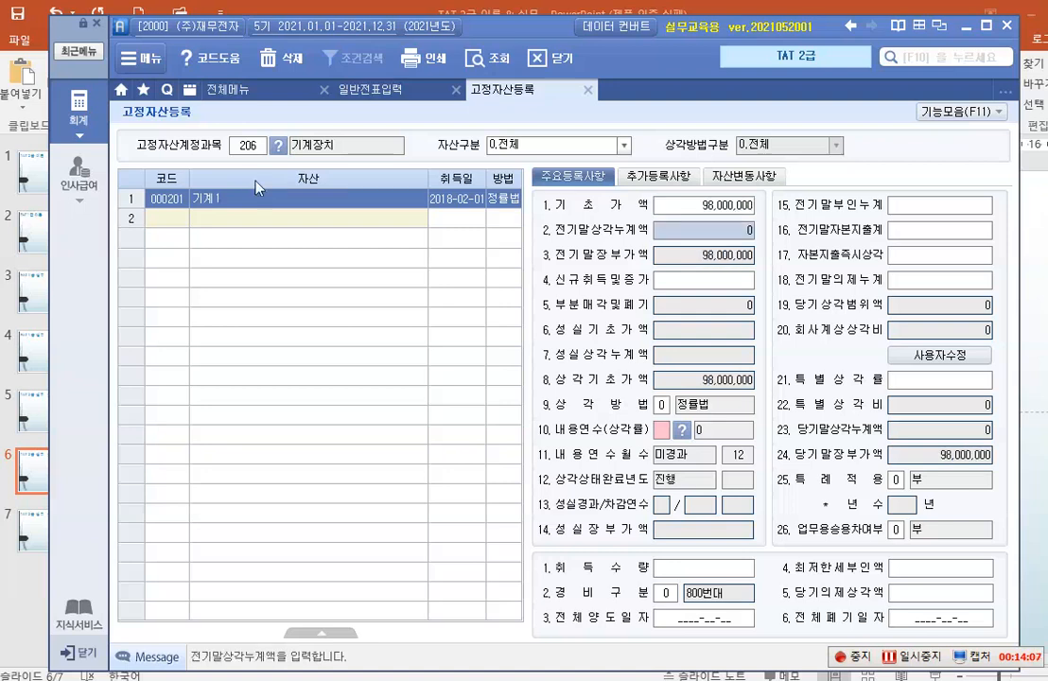
Step: Complete 기계1 with 전기말상각누계액 32,000,000, 내용연수 10 and 경비구분 1.500번대
{"action": "type", "text": "32000000"}
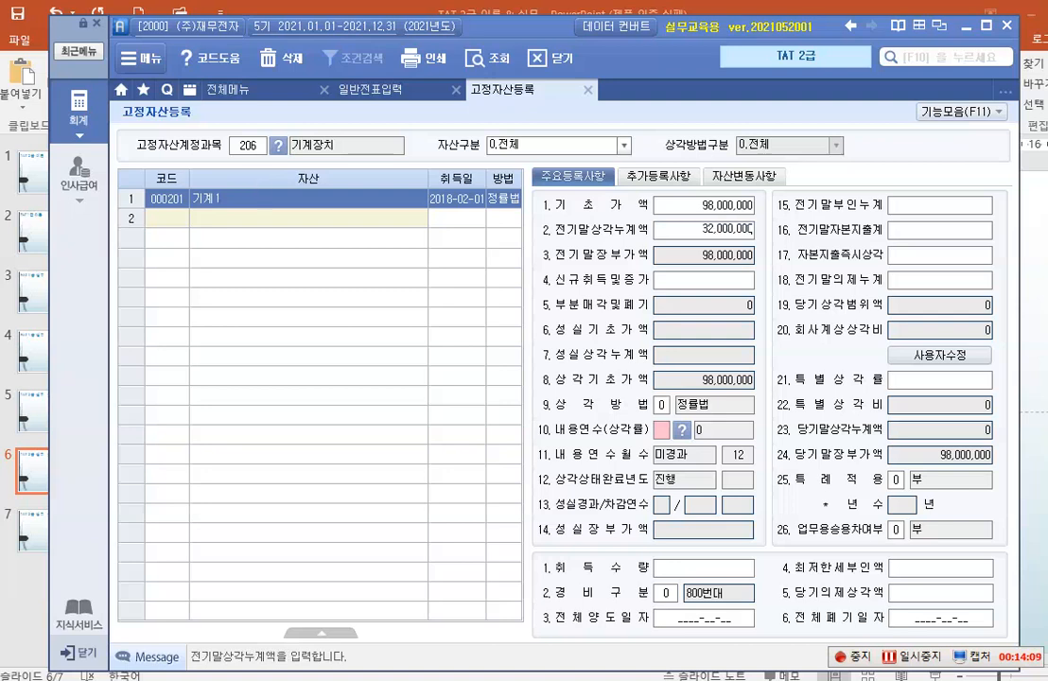
{"action": "key", "text": "Return"}
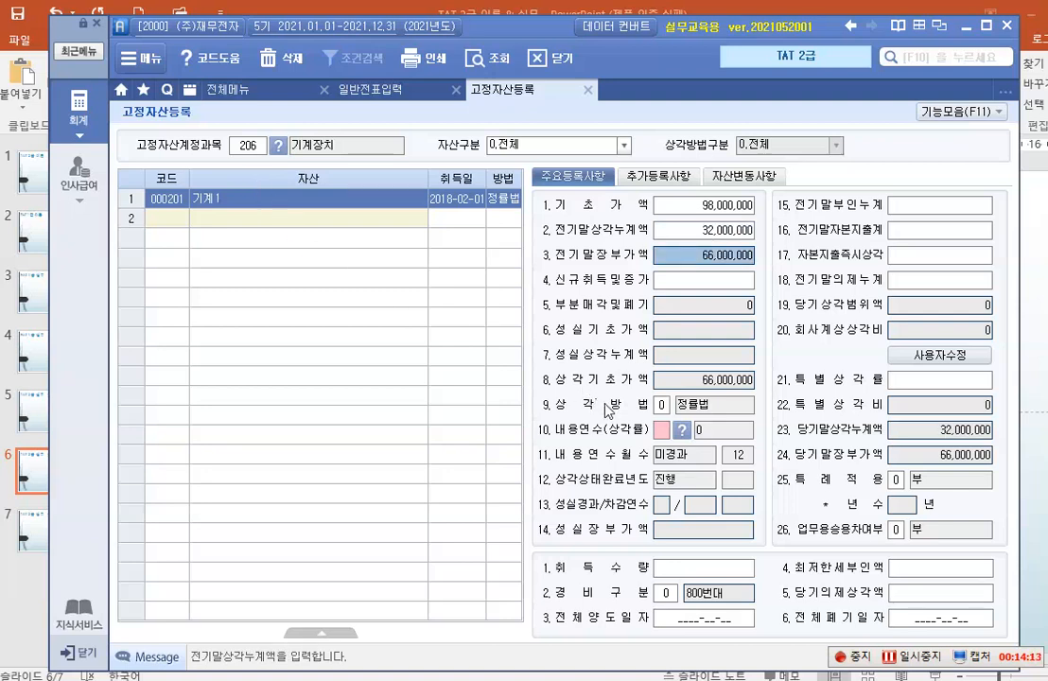
{"action": "left_click", "coordinate": [662, 430]}
{"action": "type", "text": "10"}
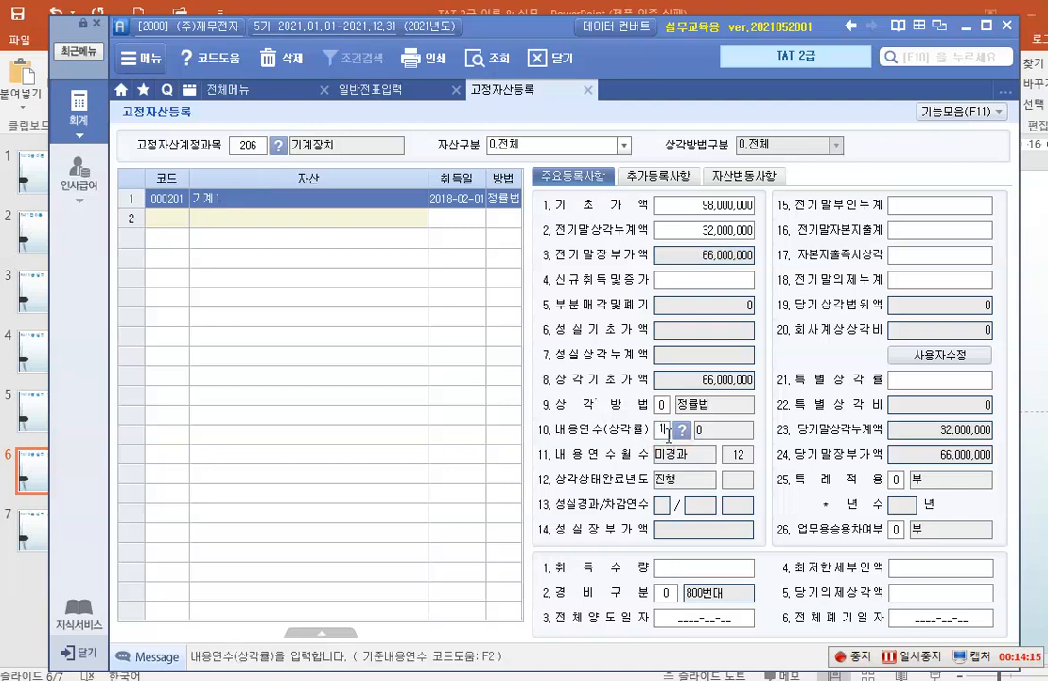
{"action": "key", "text": "Return"}
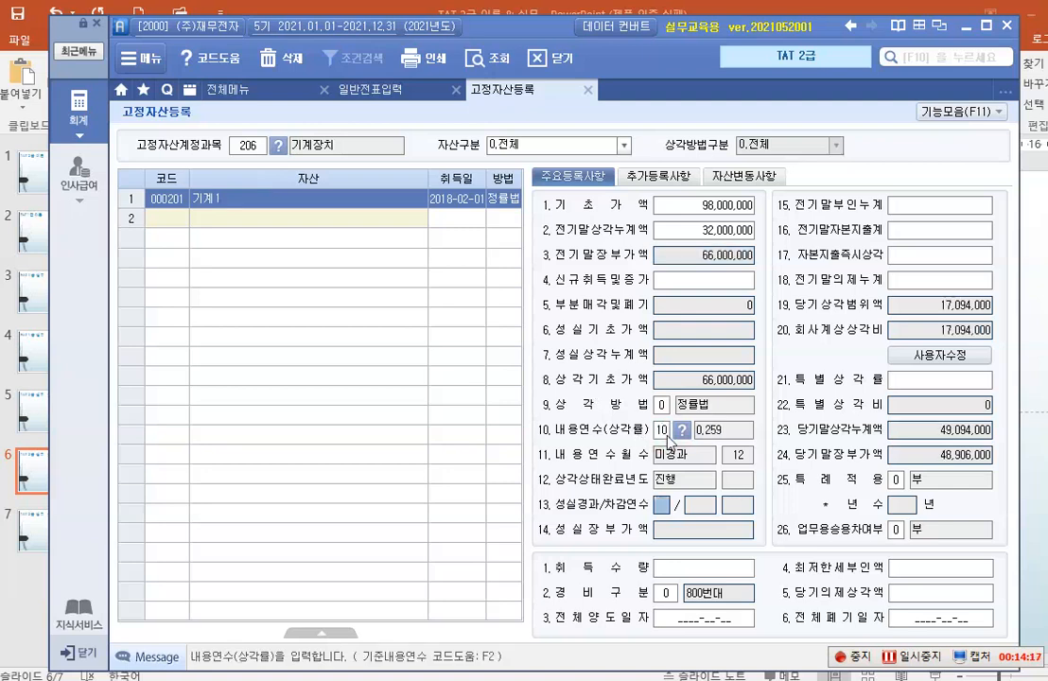
{"action": "left_click", "coordinate": [665, 594]}
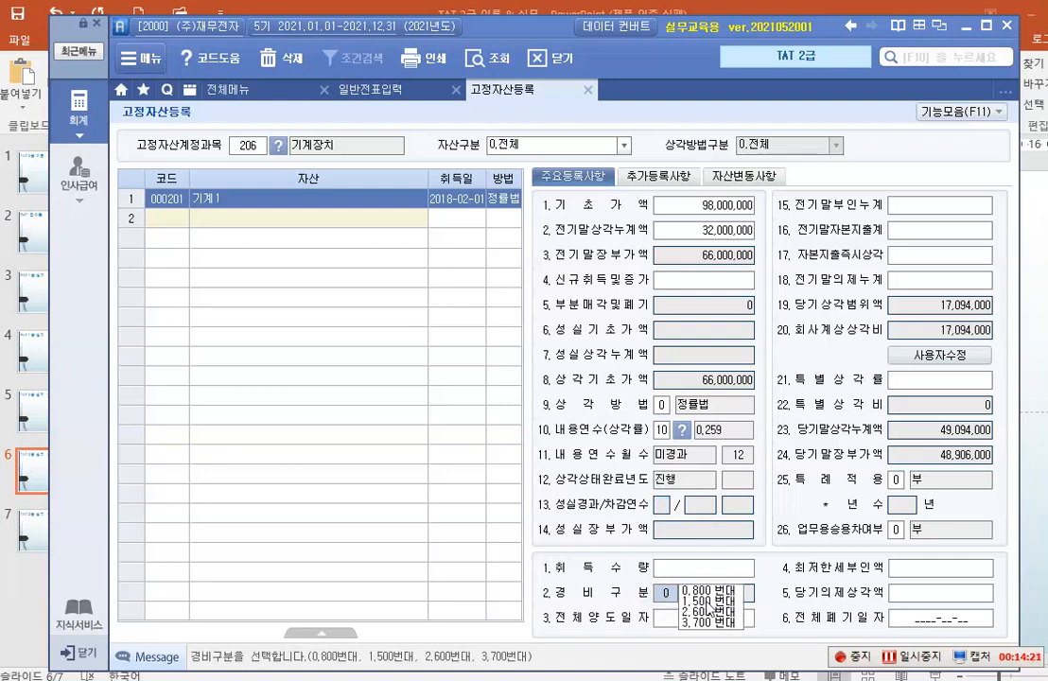
{"action": "left_click", "coordinate": [705, 602]}
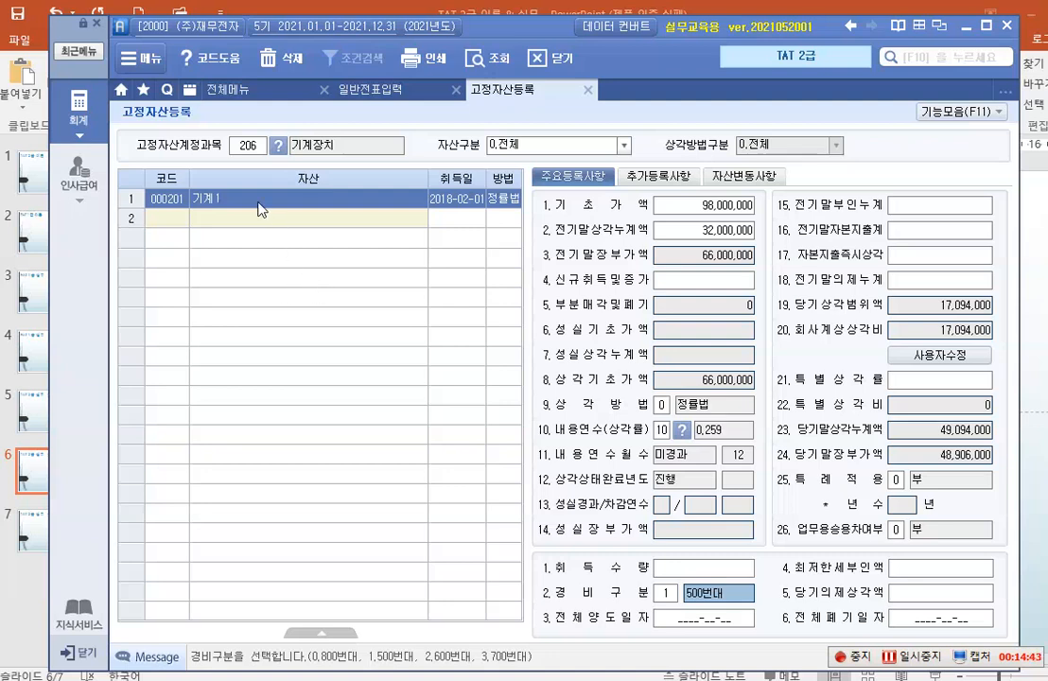
{"action": "left_click", "coordinate": [246, 148]}
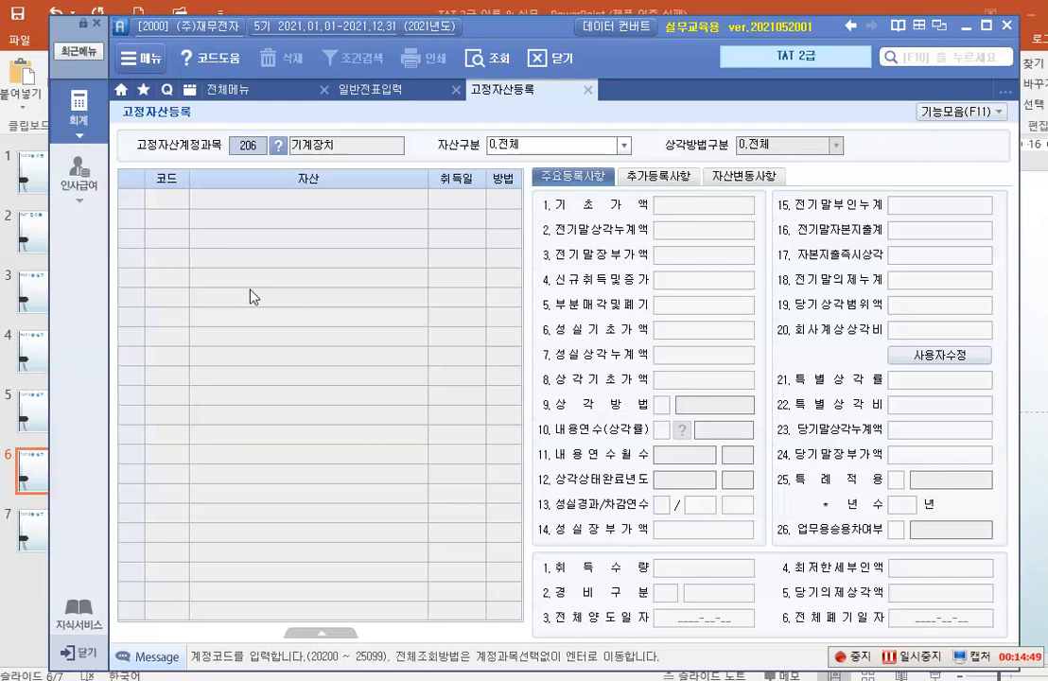
{"action": "key", "text": "BackSpace"}
{"action": "key", "text": "Return"}
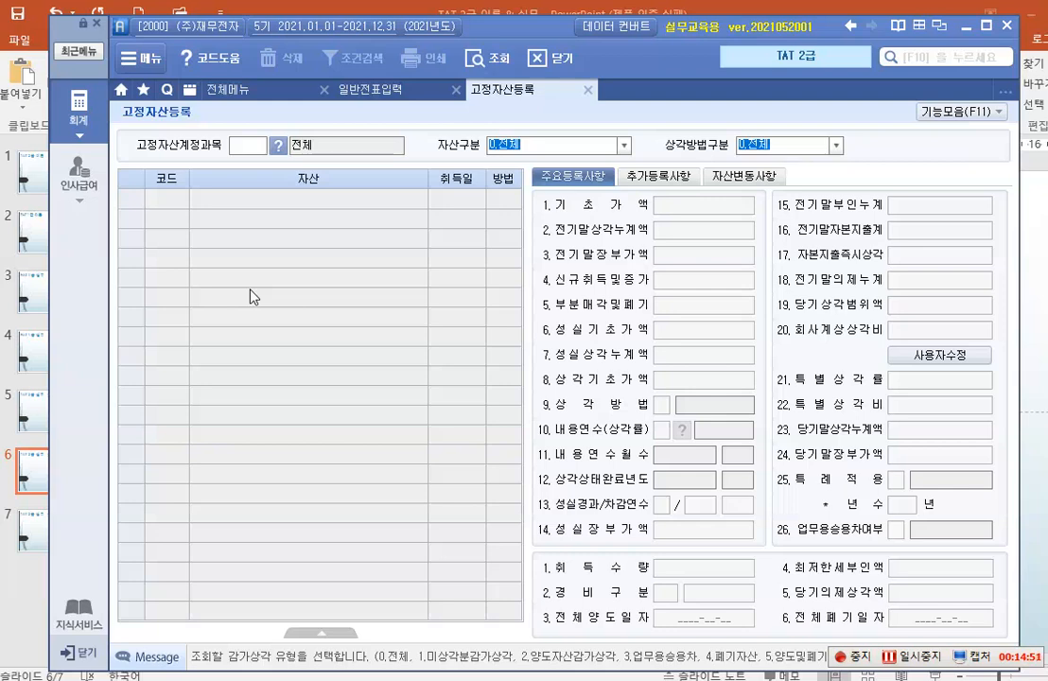
Step: Load account 208 차량운반구 with 자산구분 0.전체 and review the registration details of 차량1
{"action": "left_click", "coordinate": [239, 151]}
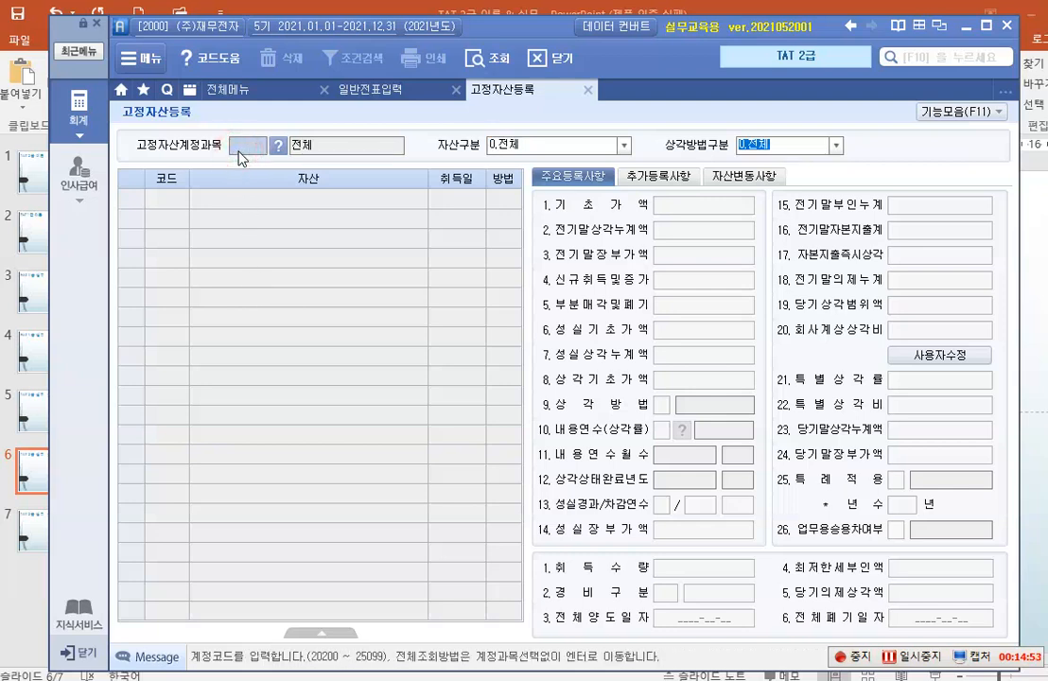
{"action": "type", "text": "208"}
{"action": "key", "text": "Return"}
{"action": "key", "text": "Return"}
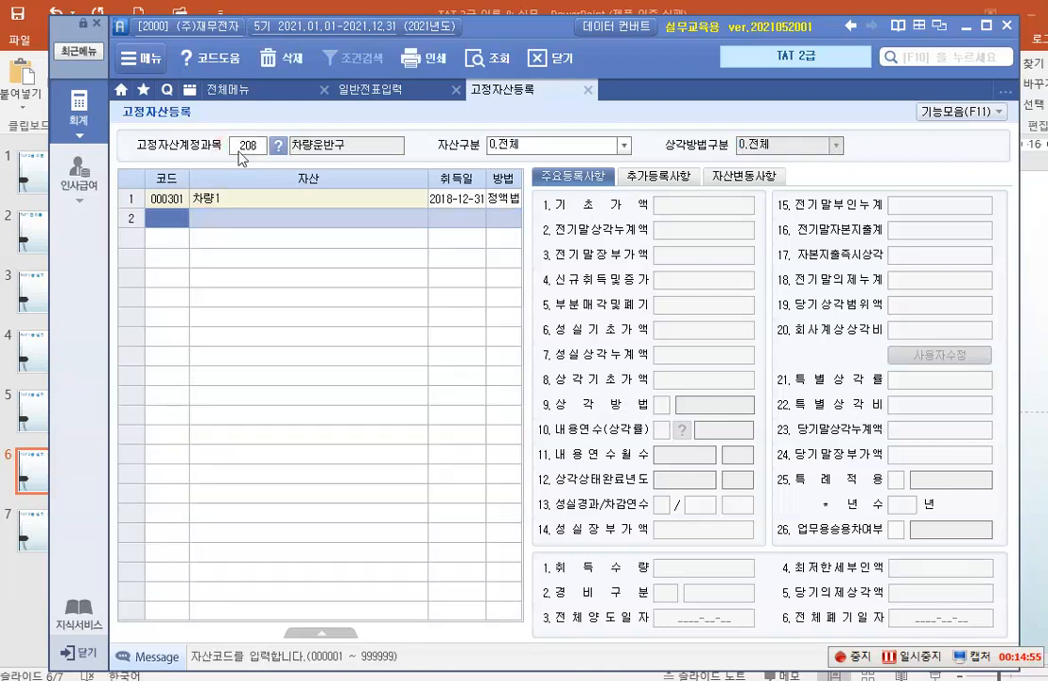
{"action": "left_click", "coordinate": [283, 205]}
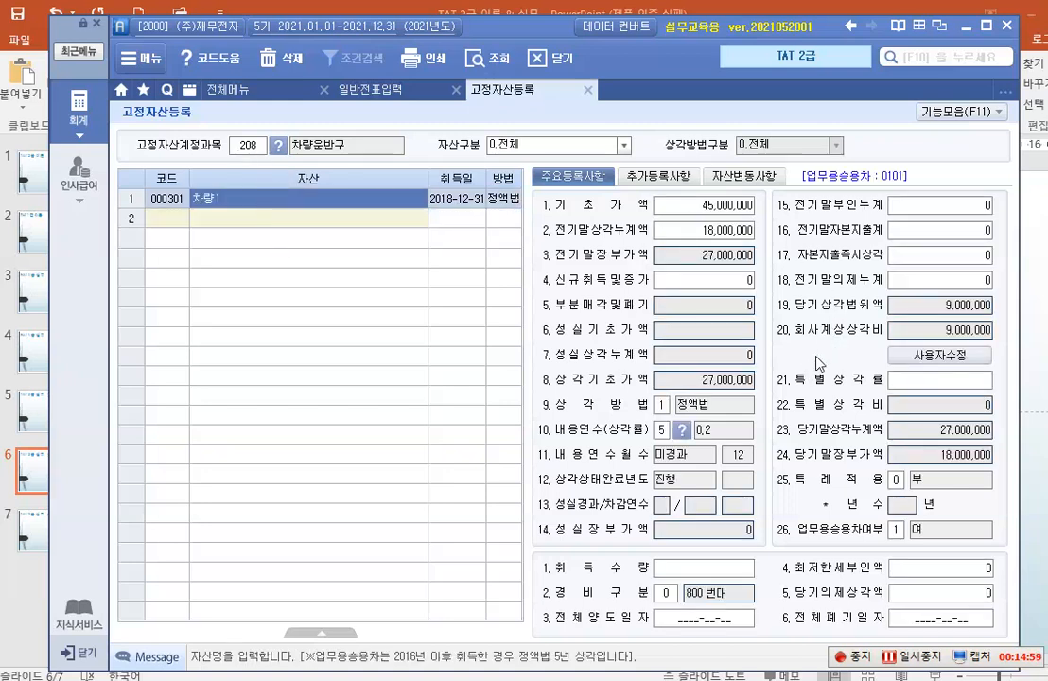
Step: Load account 212 비품 with 자산구분 0.전체 and register a new asset with code 401 and the name 비품1
{"action": "left_click", "coordinate": [249, 148]}
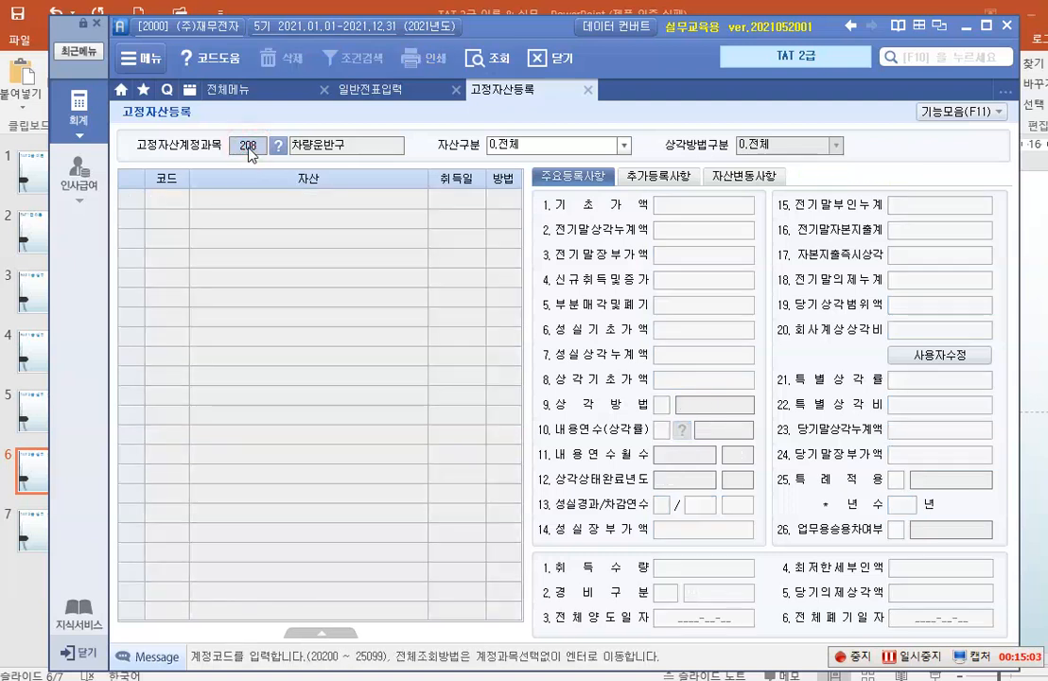
{"action": "type", "text": "212"}
{"action": "key", "text": "Return"}
{"action": "key", "text": "Return"}
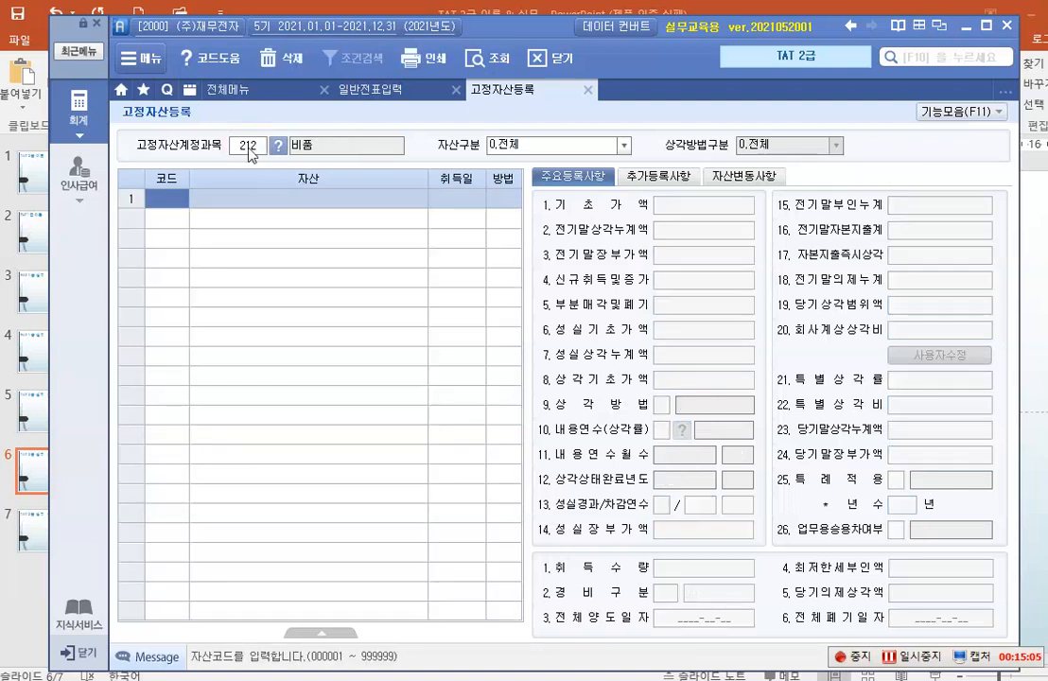
{"action": "type", "text": "401"}
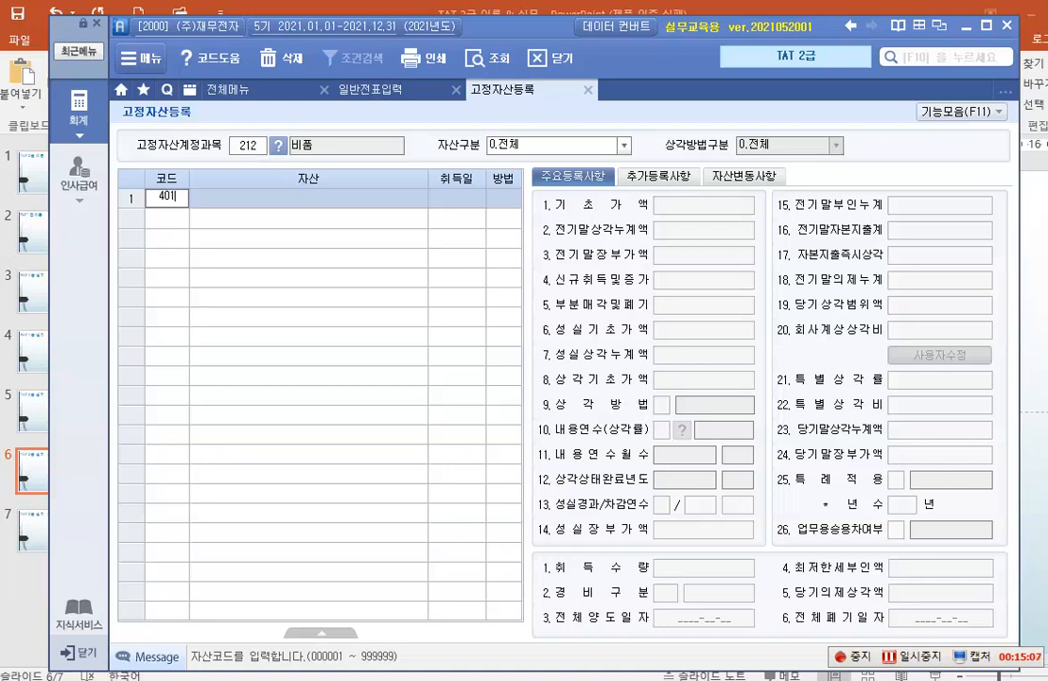
{"action": "key", "text": "Return"}
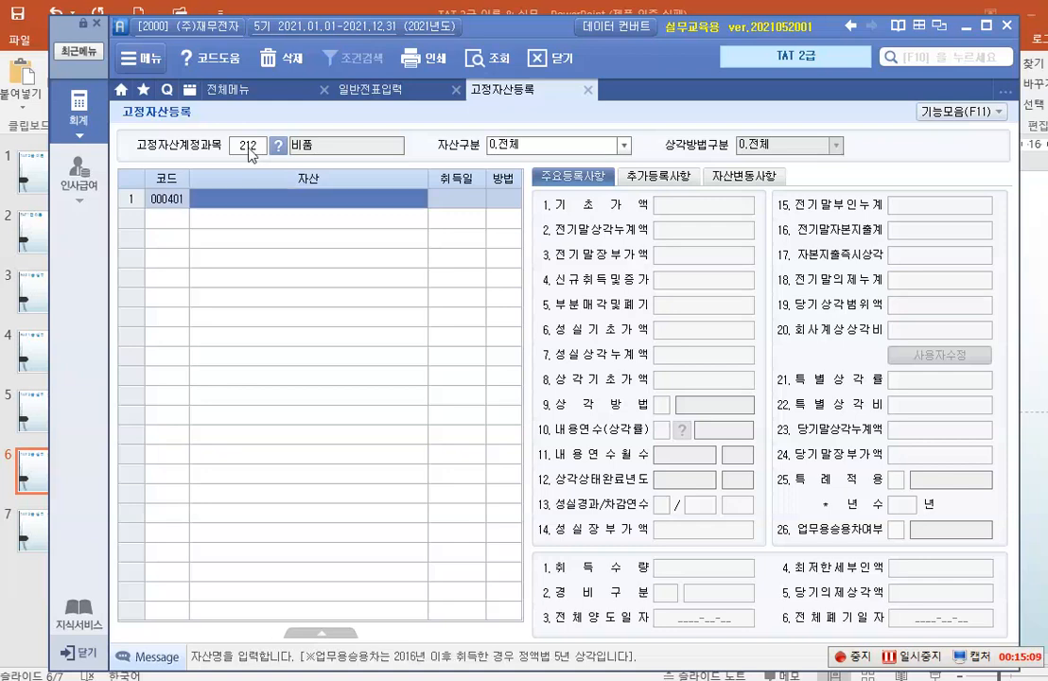
{"action": "type", "text": "비품1"}
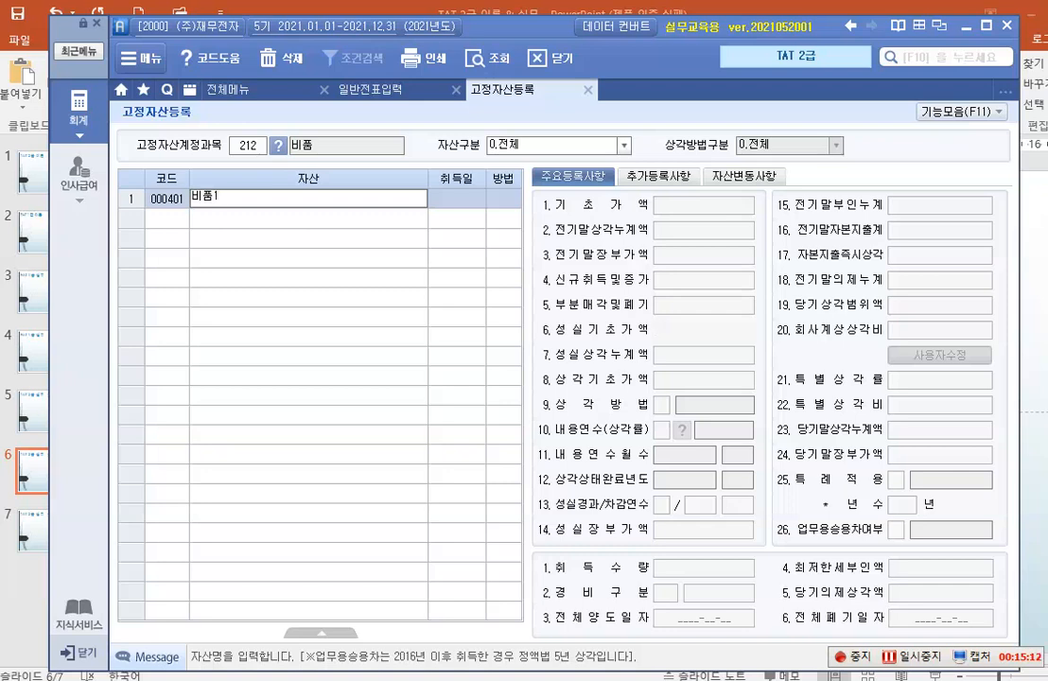
{"action": "key", "text": "Return"}
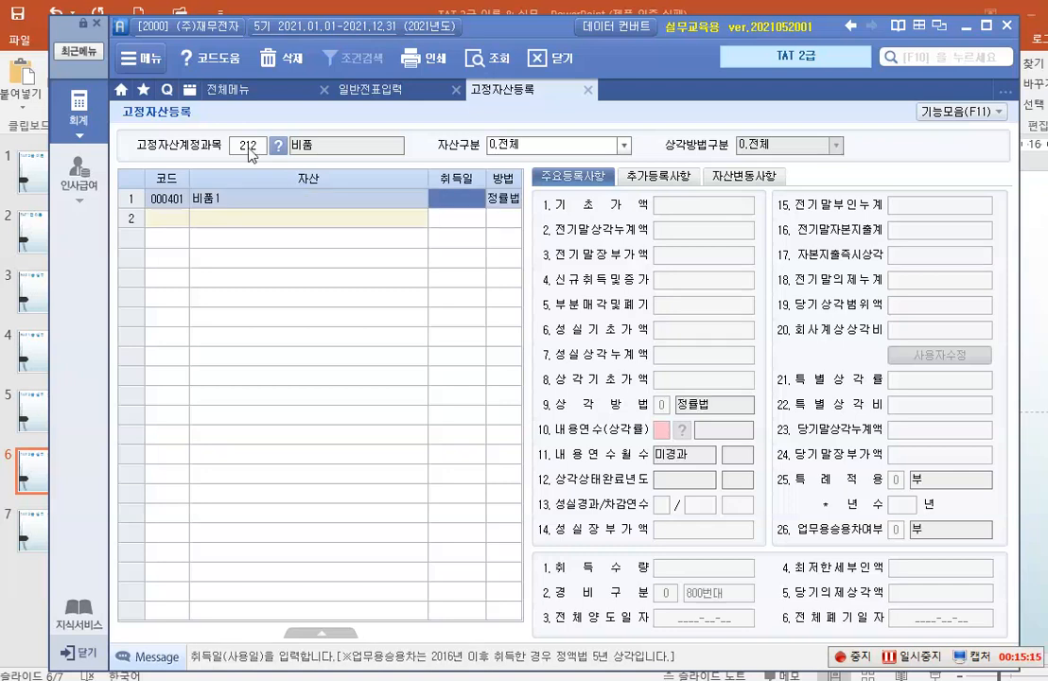
Step: Set the 취득일 of asset 비품1 to 2021-11-30
{"action": "type", "text": "2021-"}
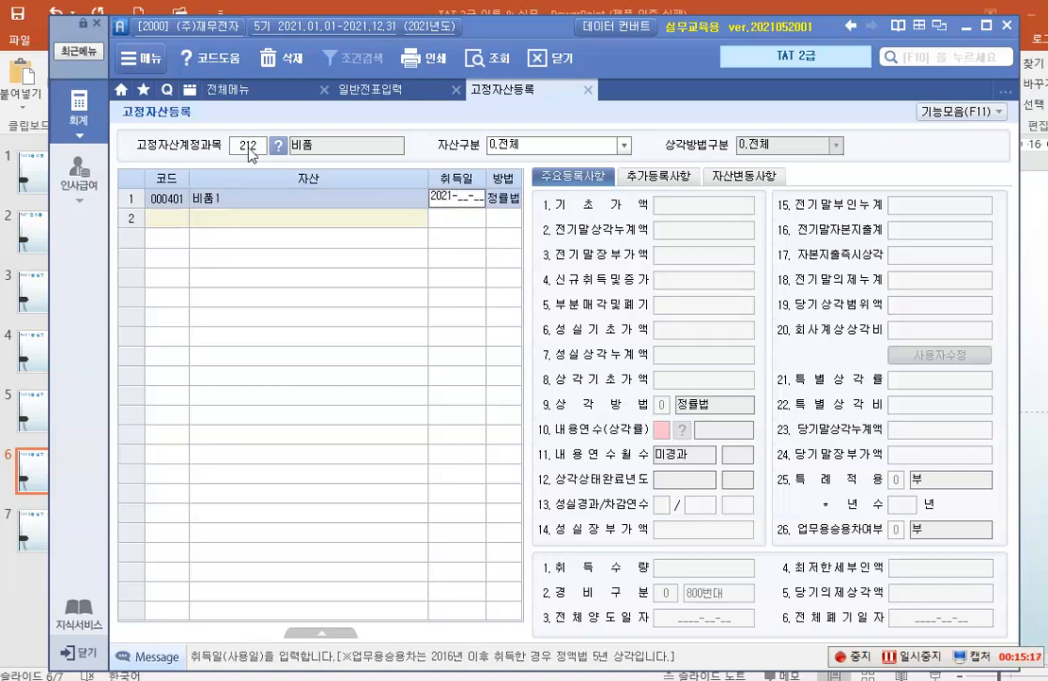
{"action": "type", "text": "11-30"}
{"action": "key", "text": "Return"}
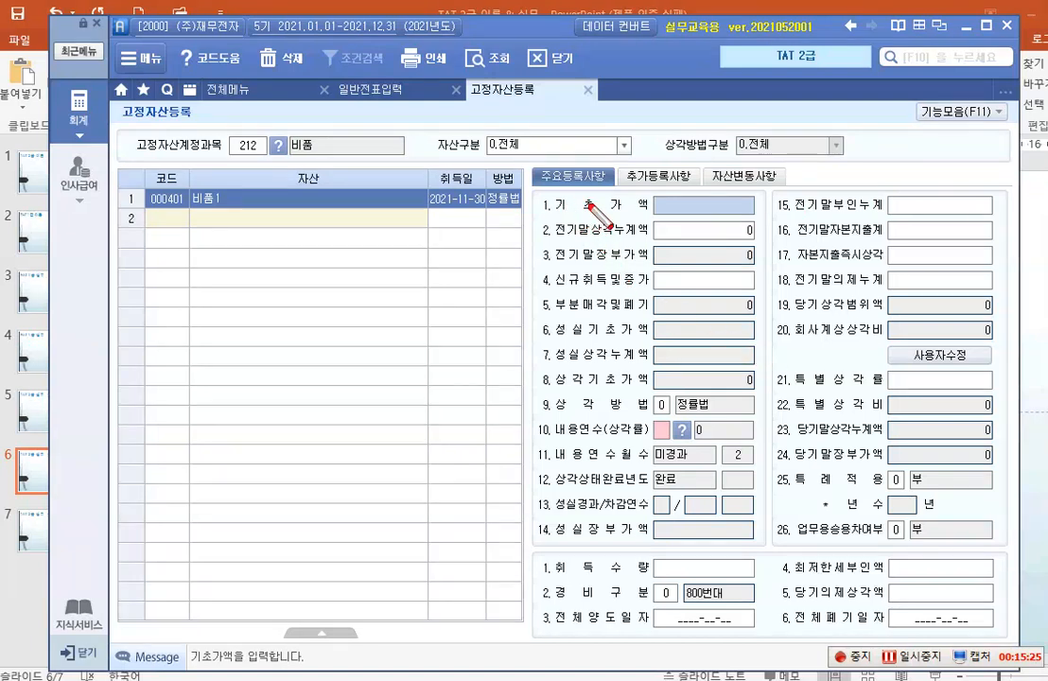
Step: Set the 신규취득및증가 of 비품1 to 3,000,000 and its 내용연수 to 5
{"action": "left_click", "coordinate": [534, 268]}
{"action": "left_click_drag", "start_coordinate": [533, 267], "coordinate": [764, 297]}
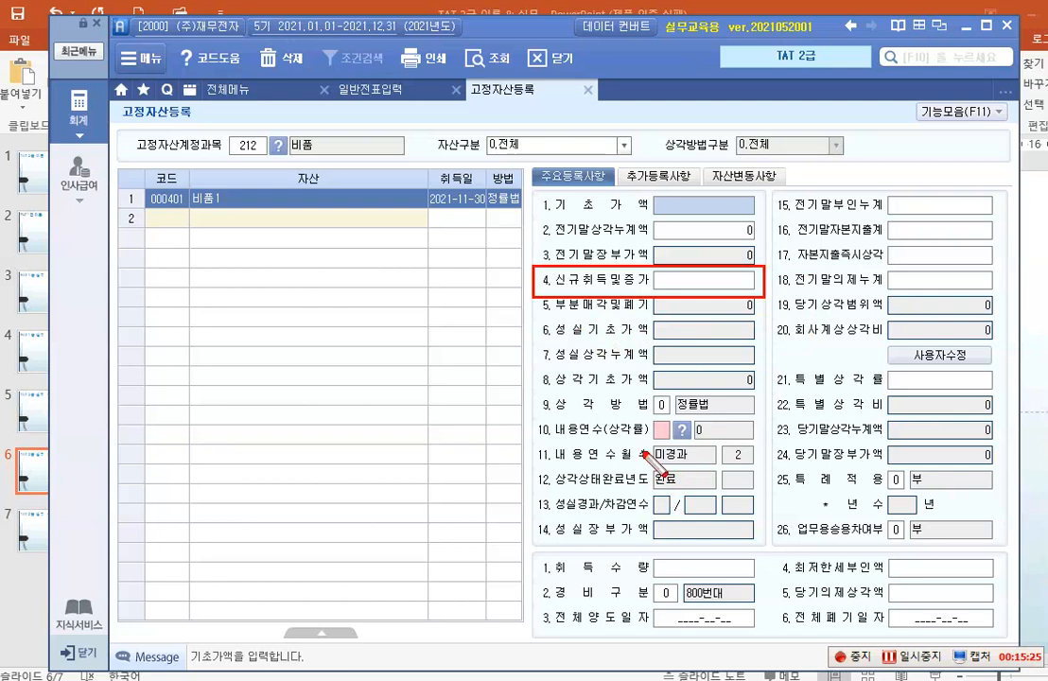
{"action": "left_click", "coordinate": [673, 282]}
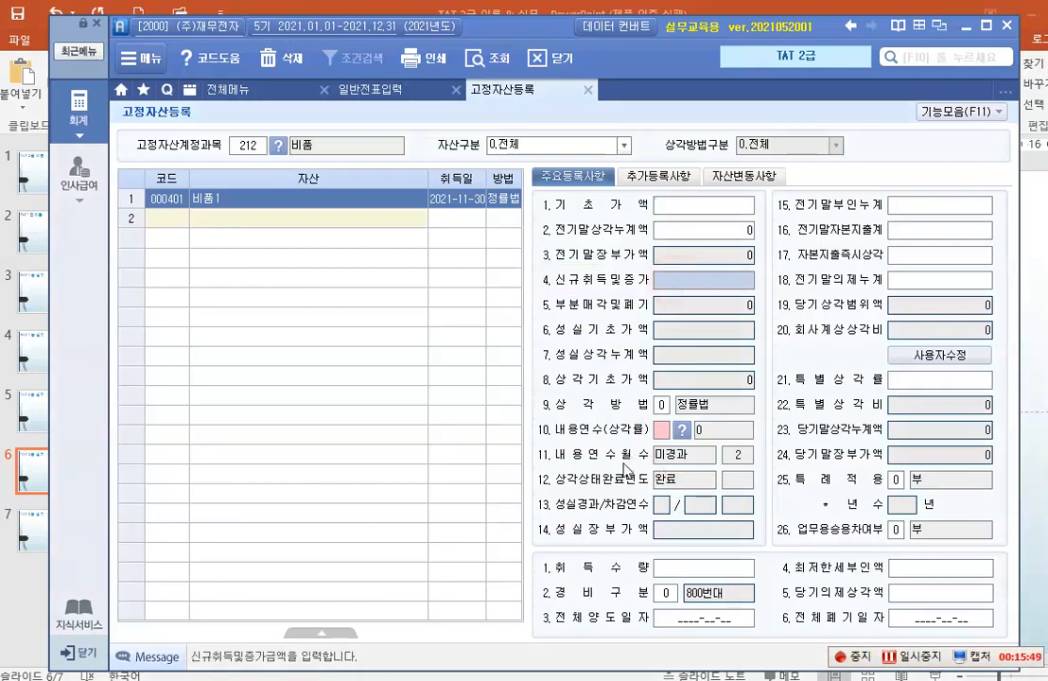
{"action": "type", "text": "3000000"}
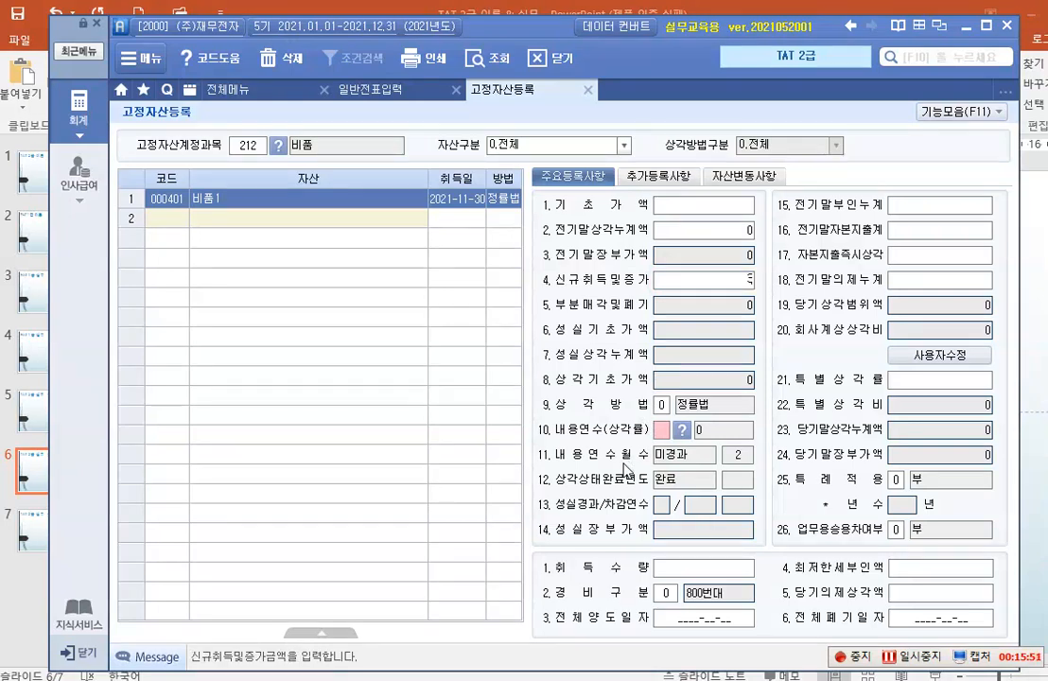
{"action": "key", "text": "Return"}
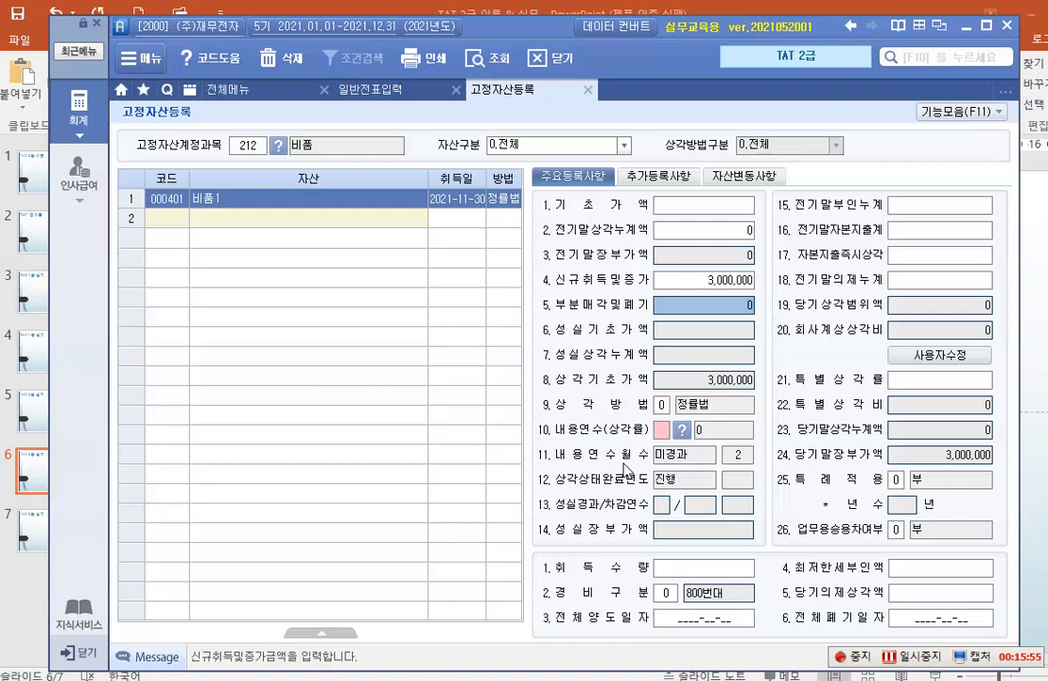
{"action": "left_click", "coordinate": [662, 430]}
{"action": "type", "text": "5"}
{"action": "key", "text": "Return"}
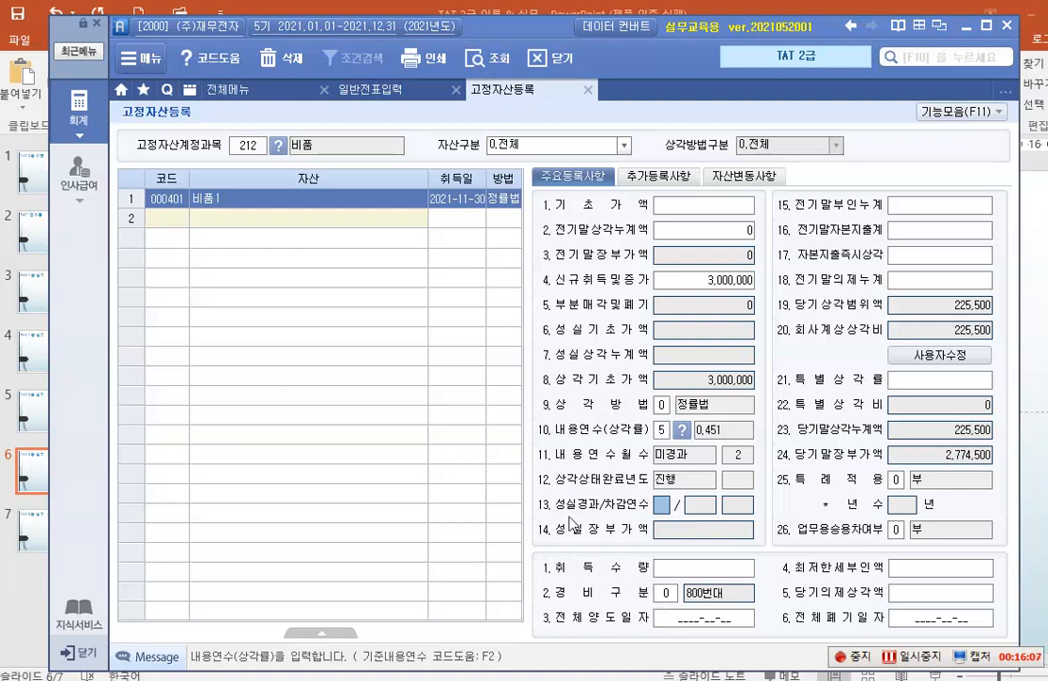
Step: Search the account codes for 개발비 and load account 239 개발비 with 자산구분 0.전체
{"action": "left_click", "coordinate": [253, 149]}
{"action": "key", "text": "F2"}
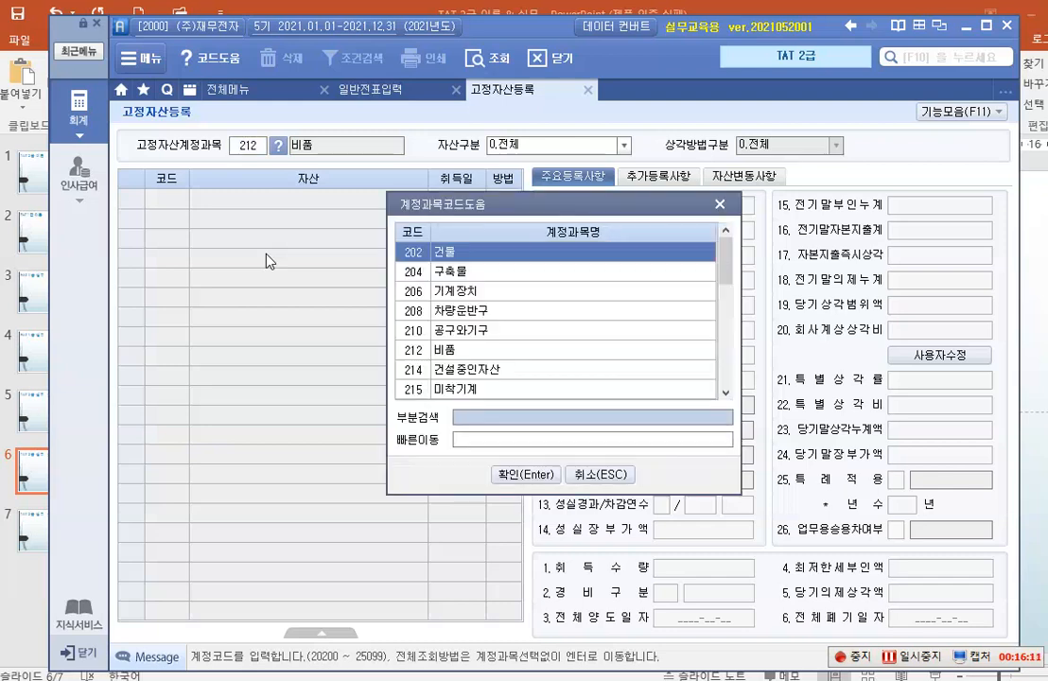
{"action": "type", "text": "비품"}
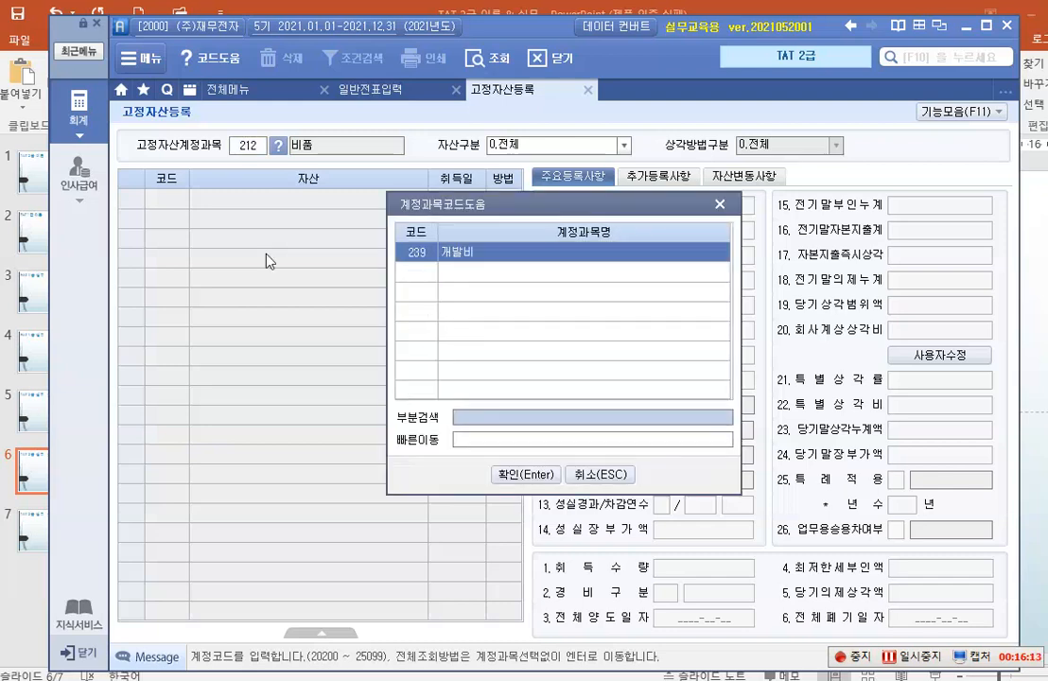
{"action": "key", "text": "Return"}
{"action": "type", "text": "239"}
{"action": "key", "text": "Return"}
{"action": "key", "text": "Return"}
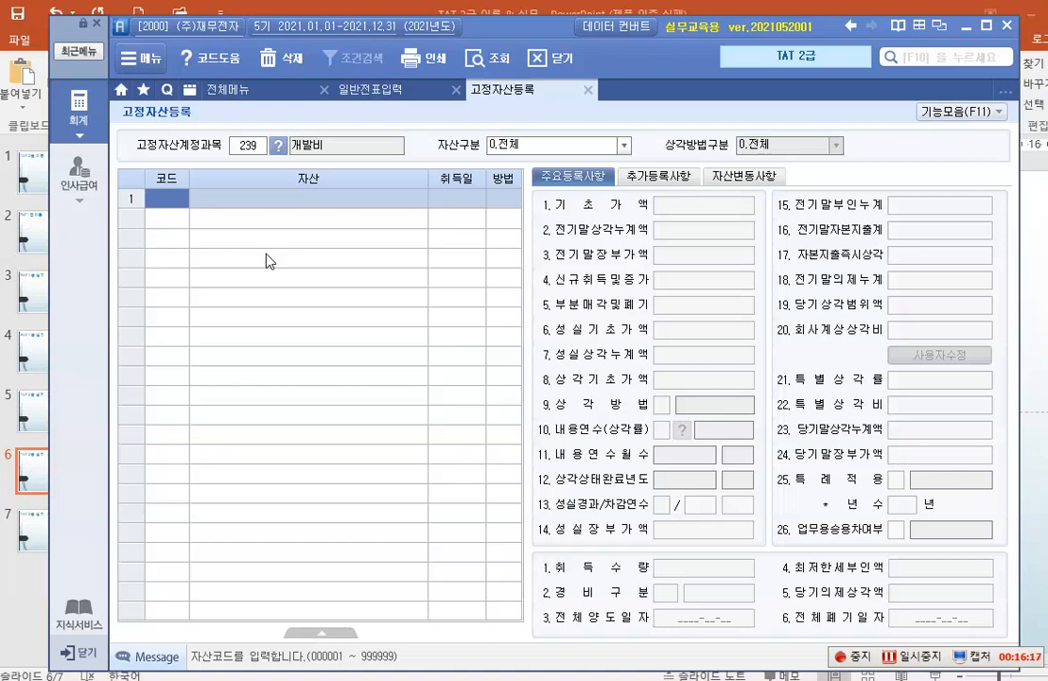
Step: Register a new asset with code 501, the name 개발비 and 취득일 2020-01-06
{"action": "type", "text": "501"}
{"action": "key", "text": "Return"}
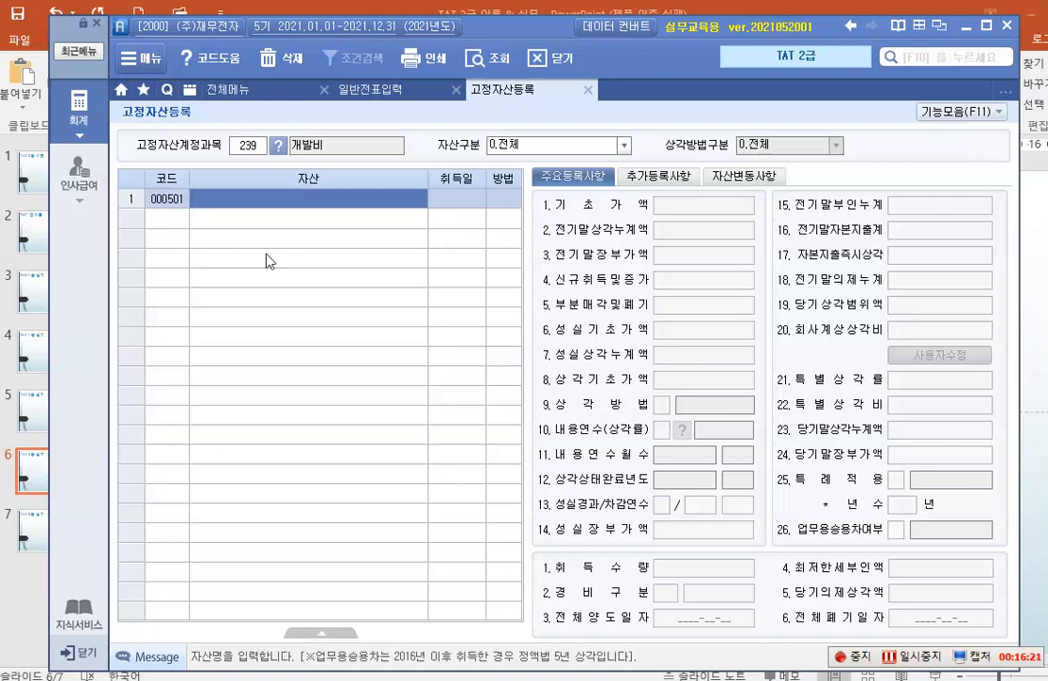
{"action": "type", "text": "개발비"}
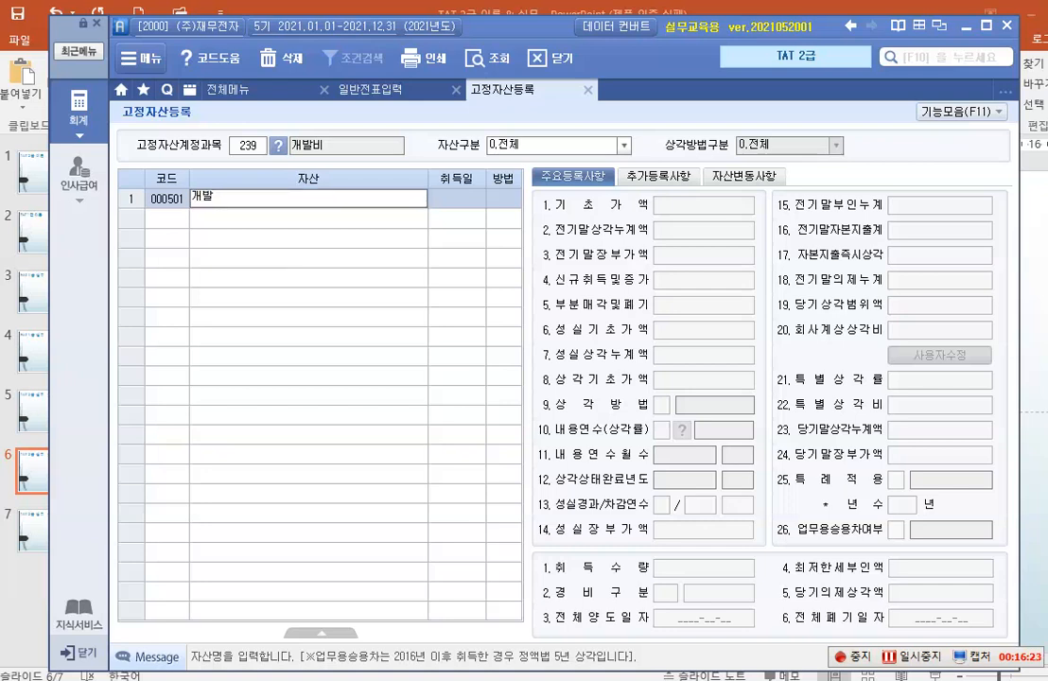
{"action": "key", "text": "Return"}
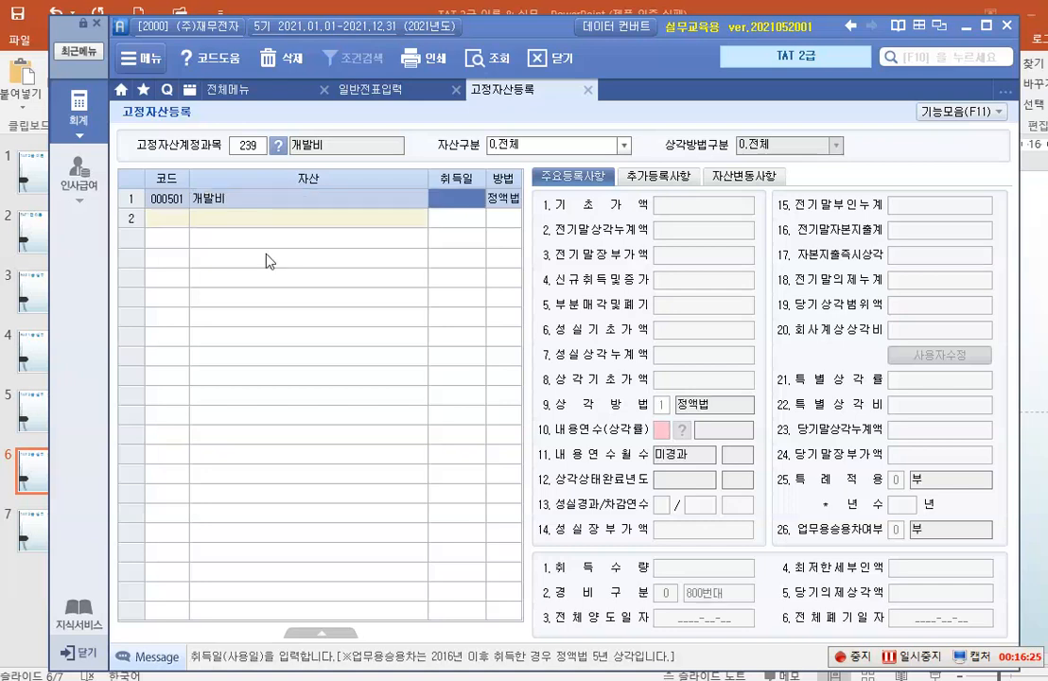
{"action": "type", "text": "2020-01-"}
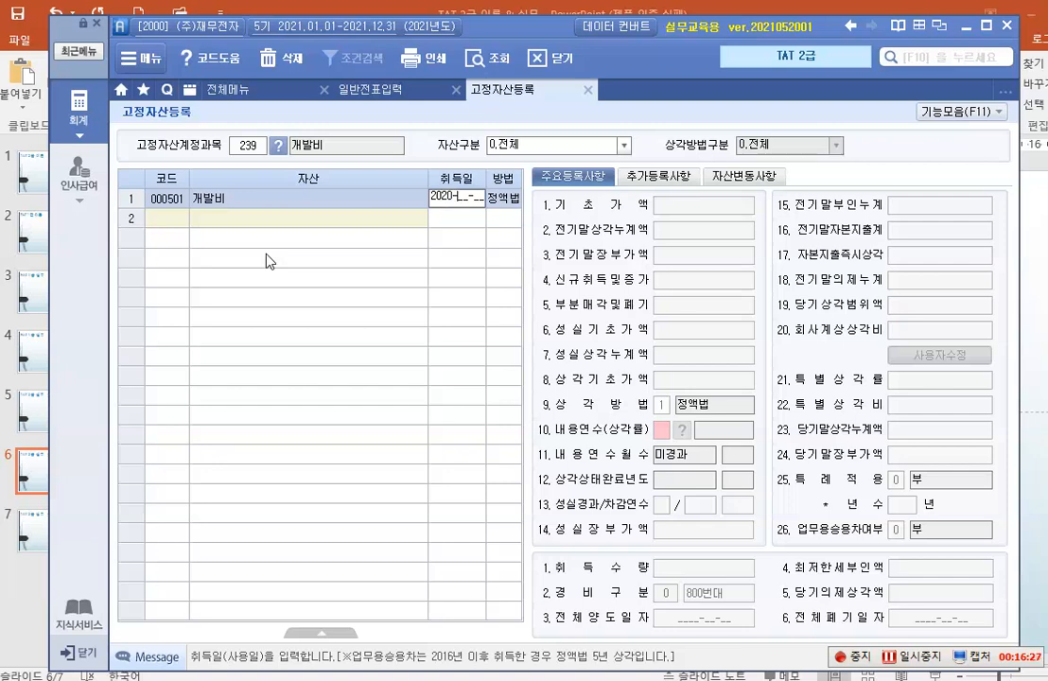
{"action": "type", "text": "06"}
{"action": "key", "text": "Return"}
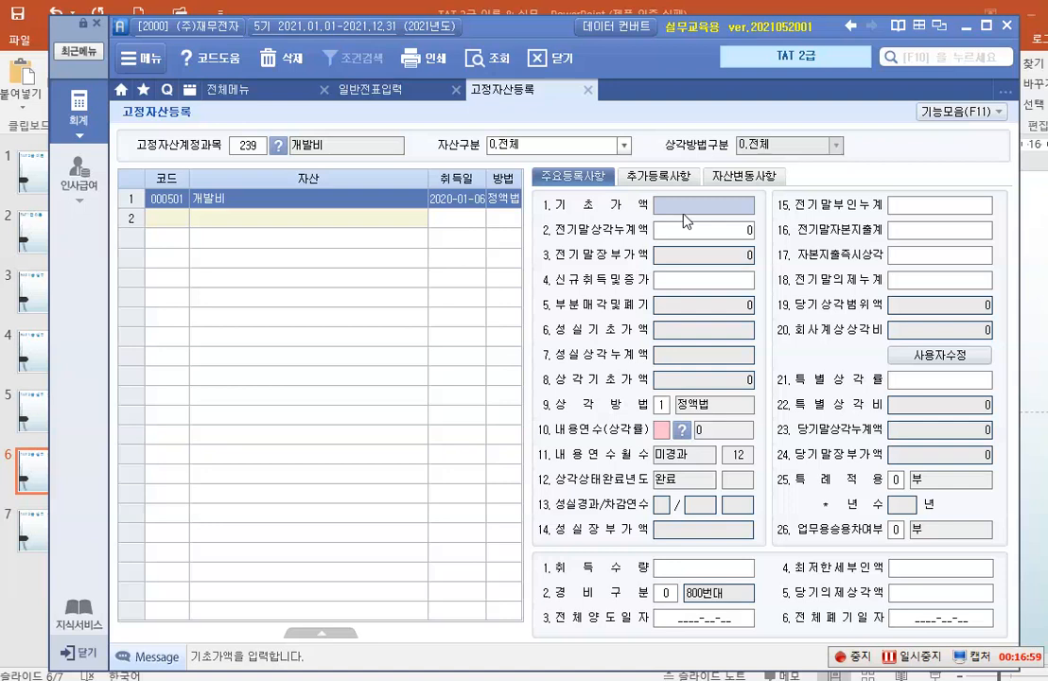
Step: Set the 기초가액 of 개발비 to 2,400,000 and its 전기말상각누계액 to 600,000
{"action": "type", "text": "2400000"}
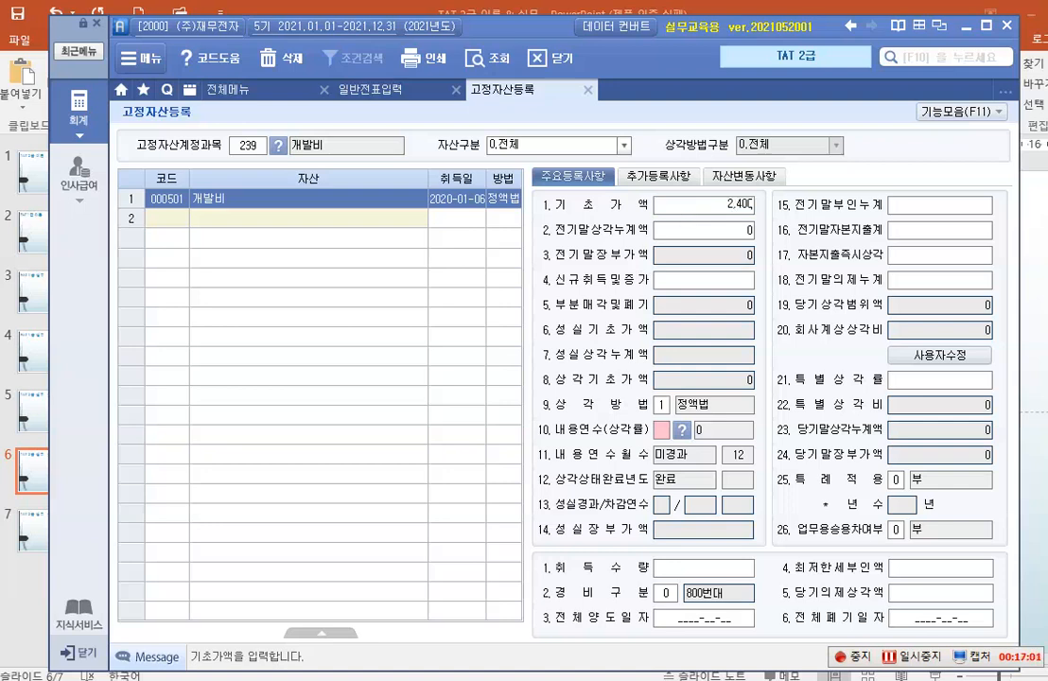
{"action": "key", "text": "Return"}
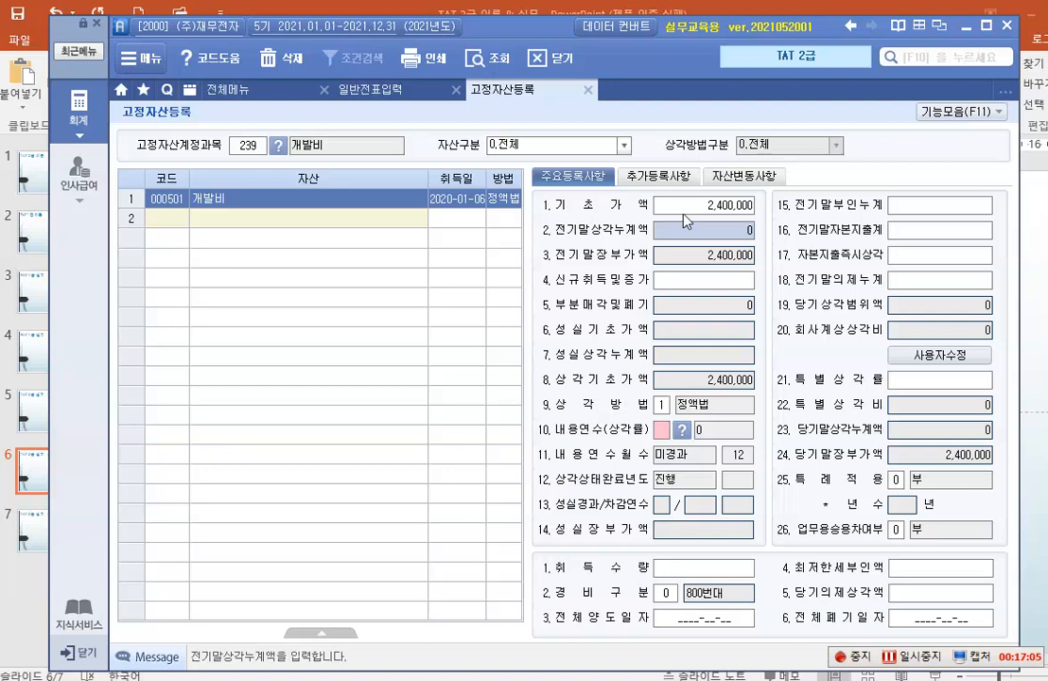
{"action": "type", "text": "6000000"}
{"action": "key", "text": "Return"}
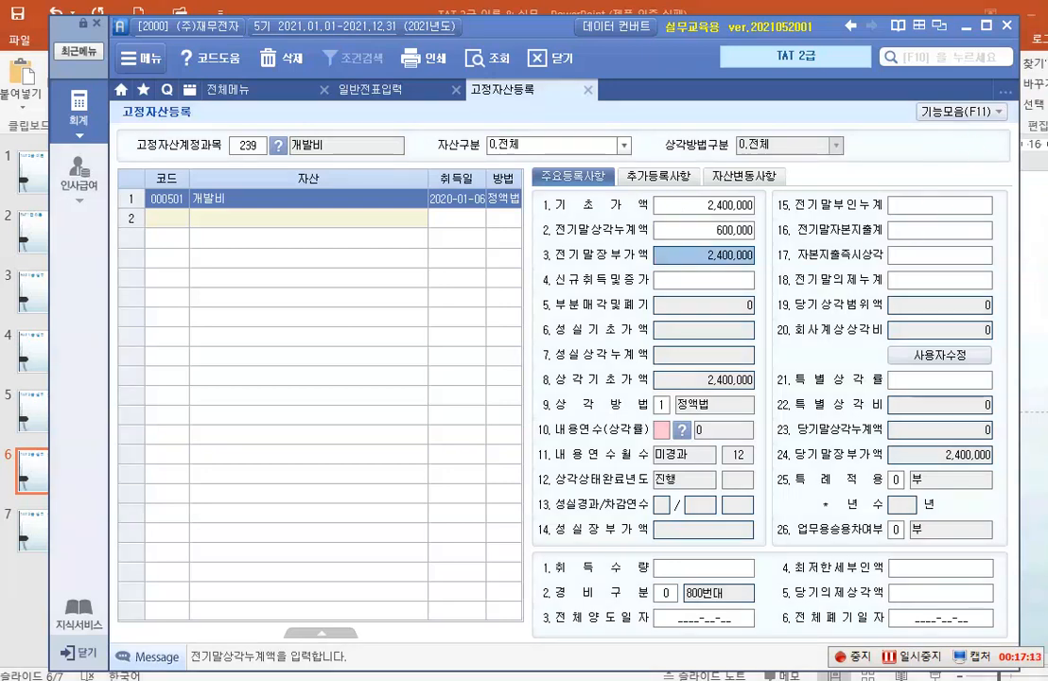
Step: Write the on-screen note "특허권 1,000,000 /5년 = 200,000" in red over the asset list
{"action": "left_click_drag", "start_coordinate": [135, 295], "coordinate": [135, 274]}
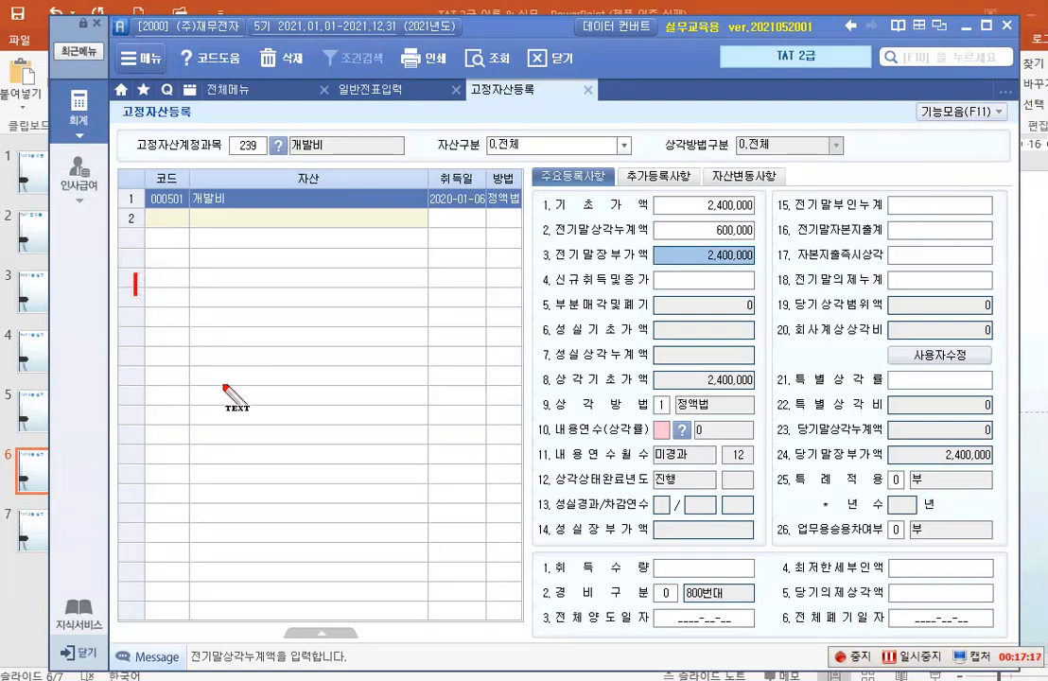
{"action": "type", "text": "특"}
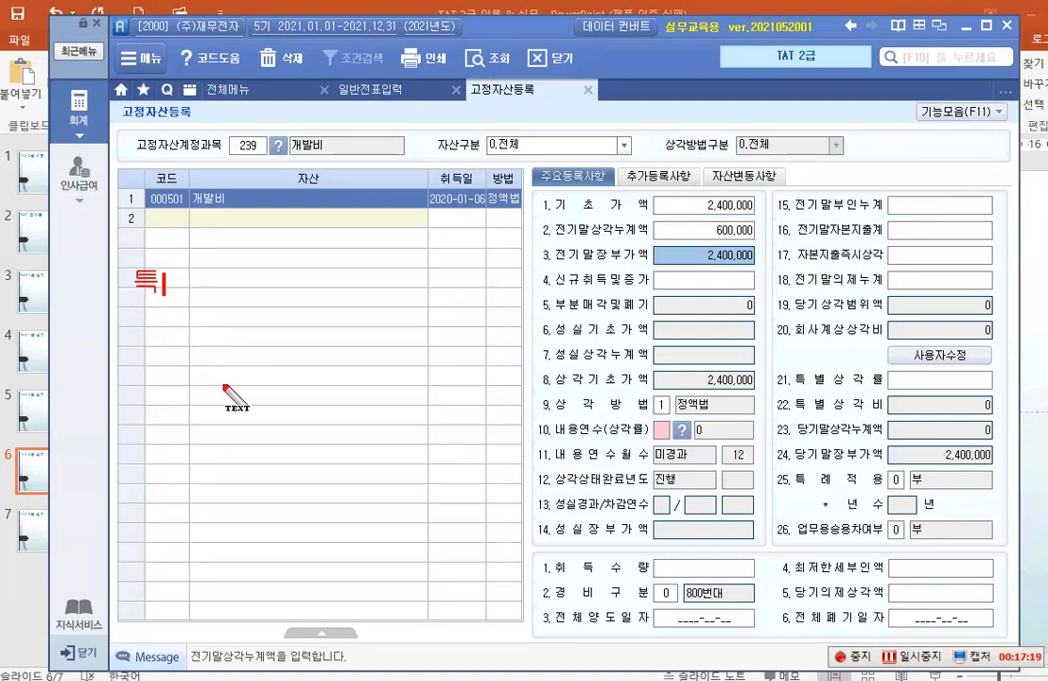
{"action": "type", "text": "허권"}
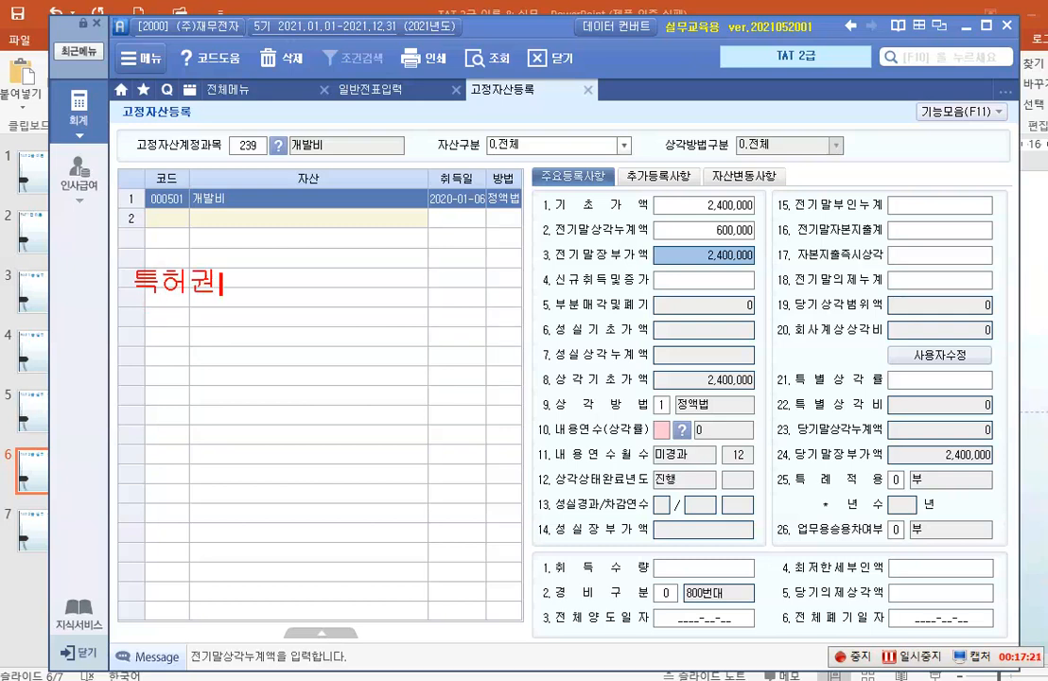
{"action": "type", "text": " 1,00"}
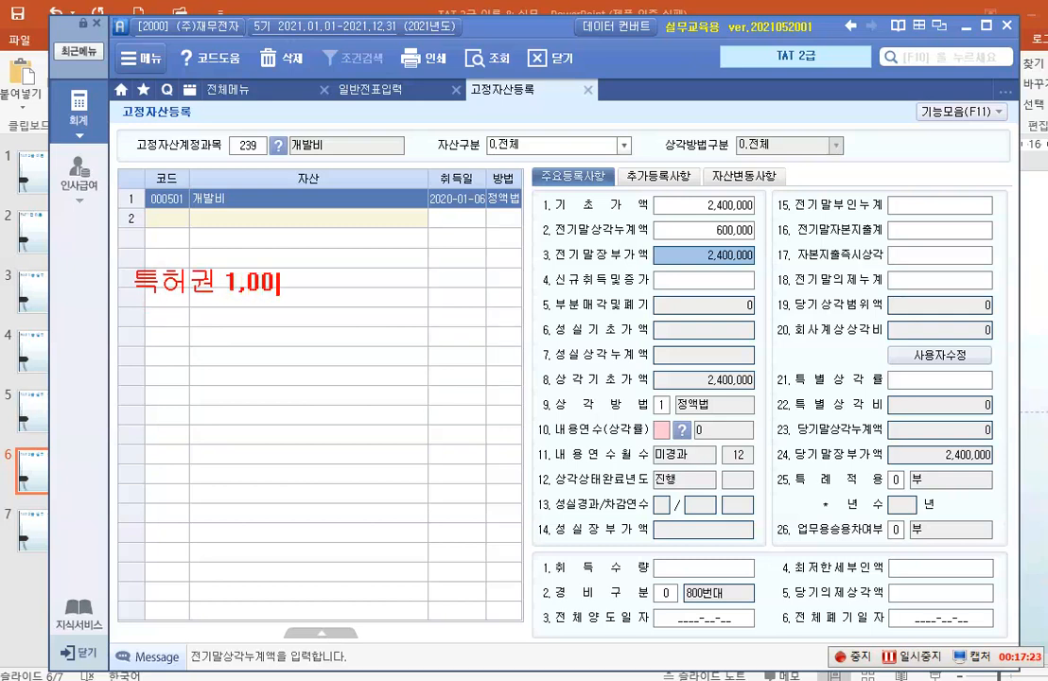
{"action": "type", "text": "0,000"}
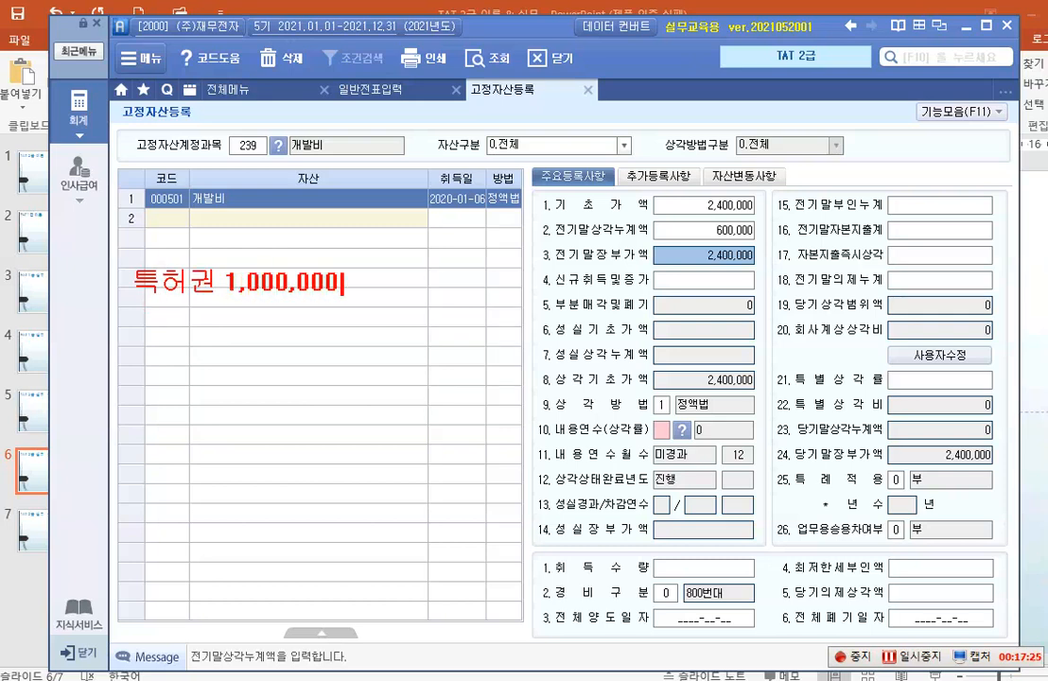
{"action": "type", "text": "  /5년"}
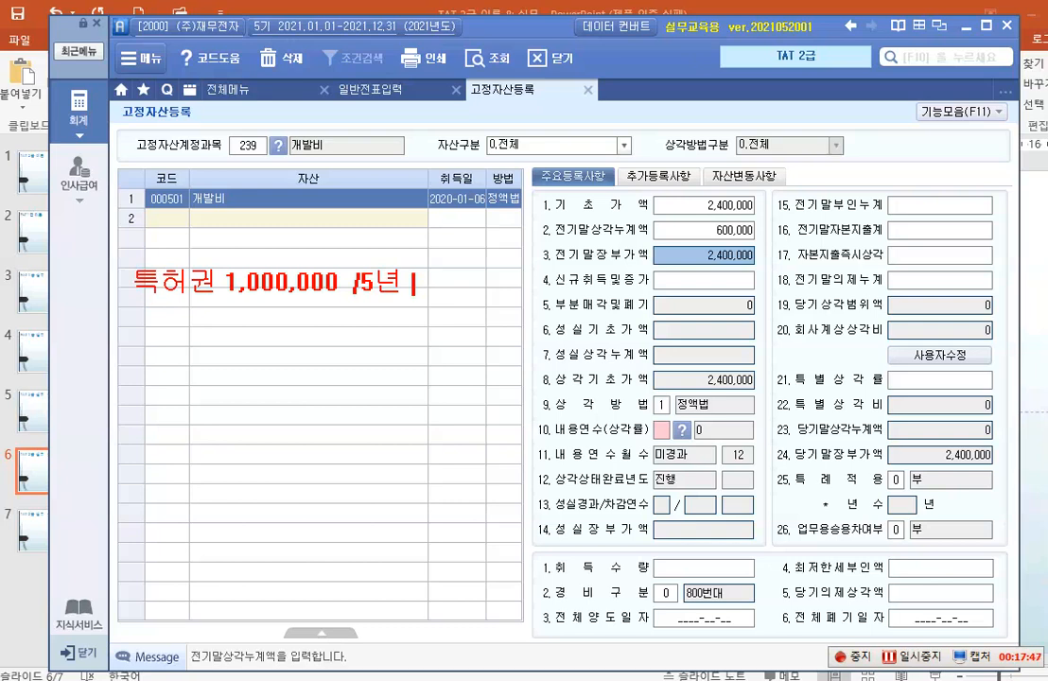
{"action": "type", "text": "= 200"}
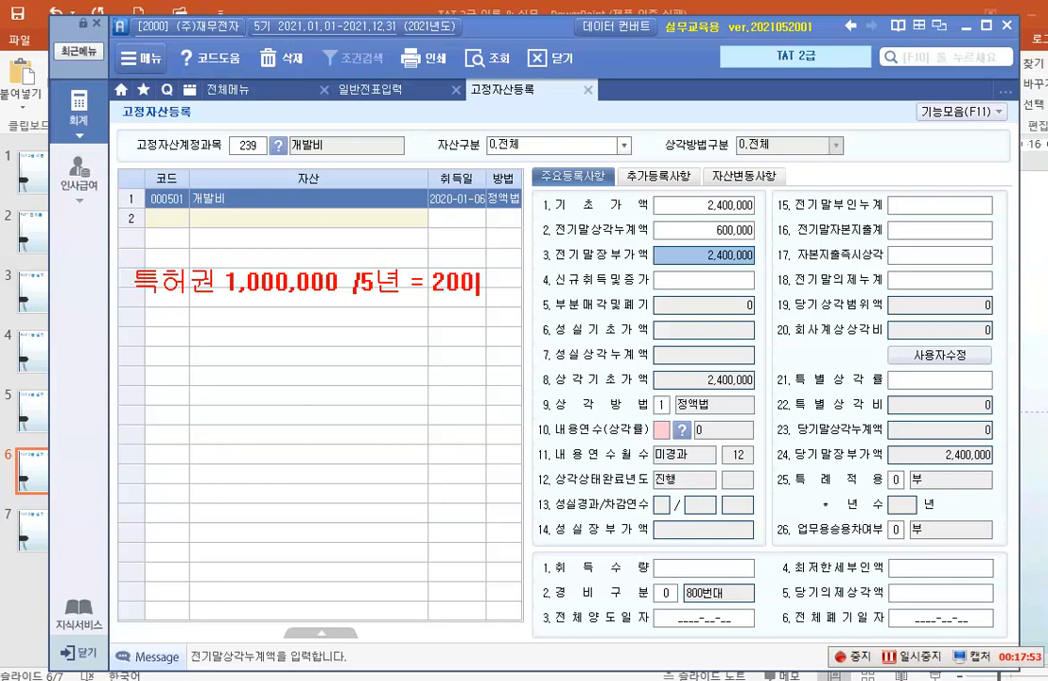
{"action": "type", "text": ",000"}
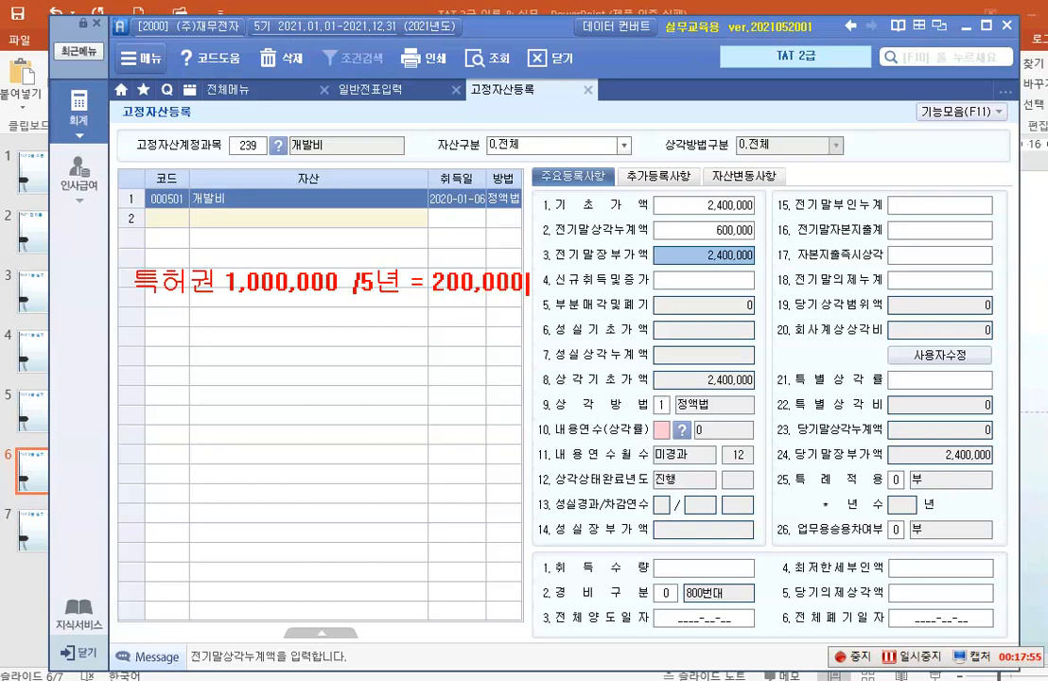
Step: Add the journal entry "(차) 무형자산상각비 200,000 (대) 특허권 200,000" below the 특허권 calculation in the on-screen note
{"action": "key", "text": "Return"}
{"action": "key", "text": "Return"}
{"action": "type", "text": "(차)"}
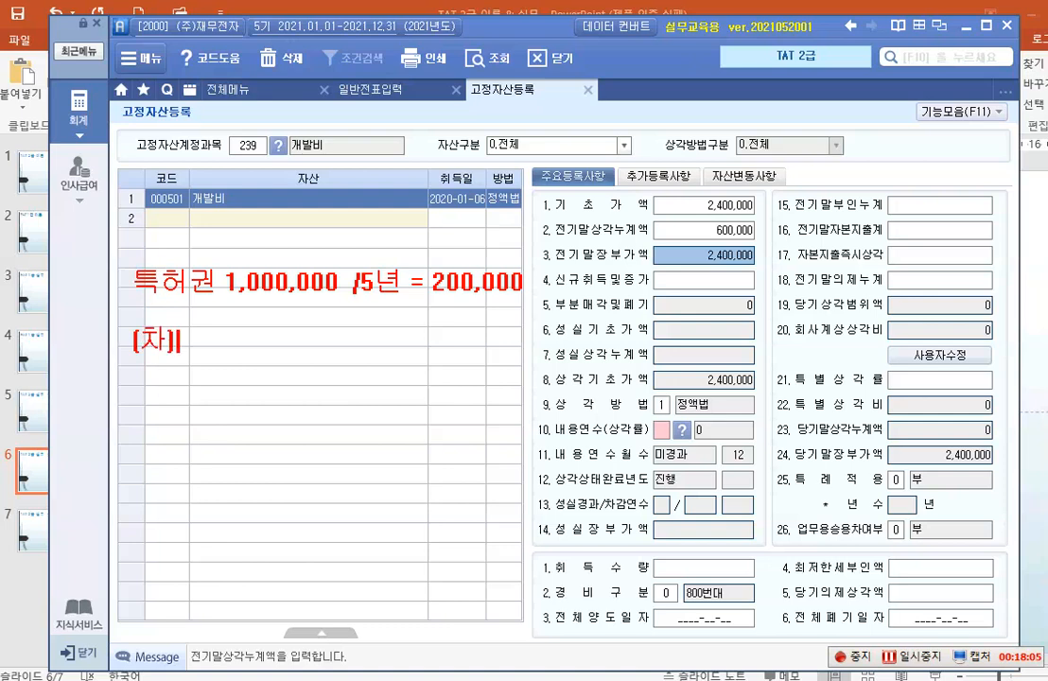
{"action": "type", "text": " 무형자사"}
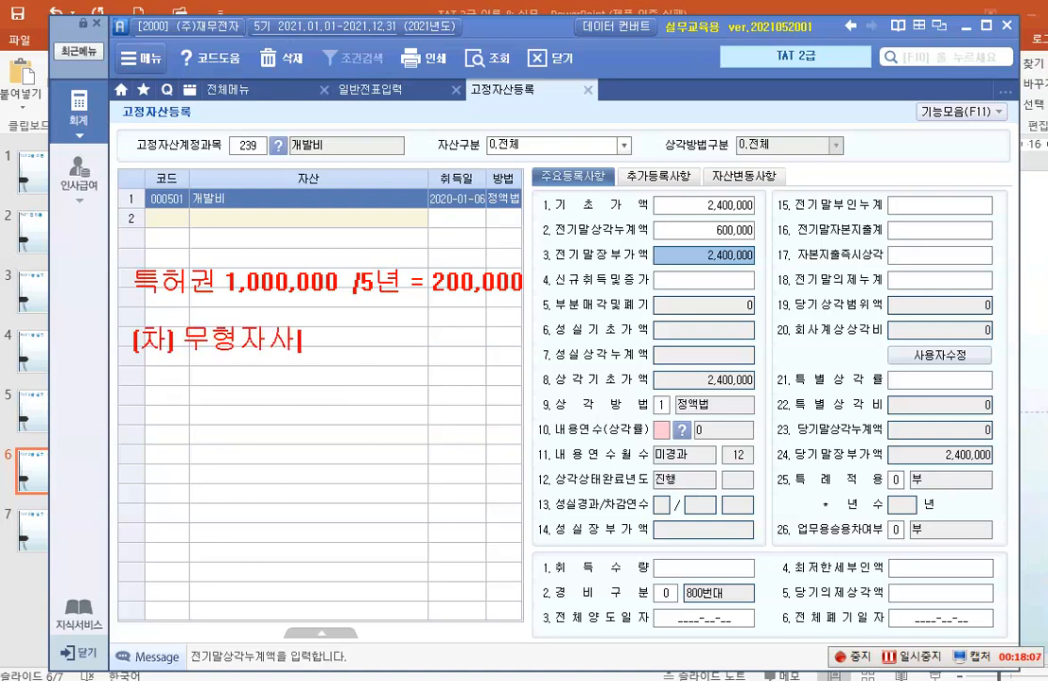
{"action": "type", "text": "ㄴ상각비"}
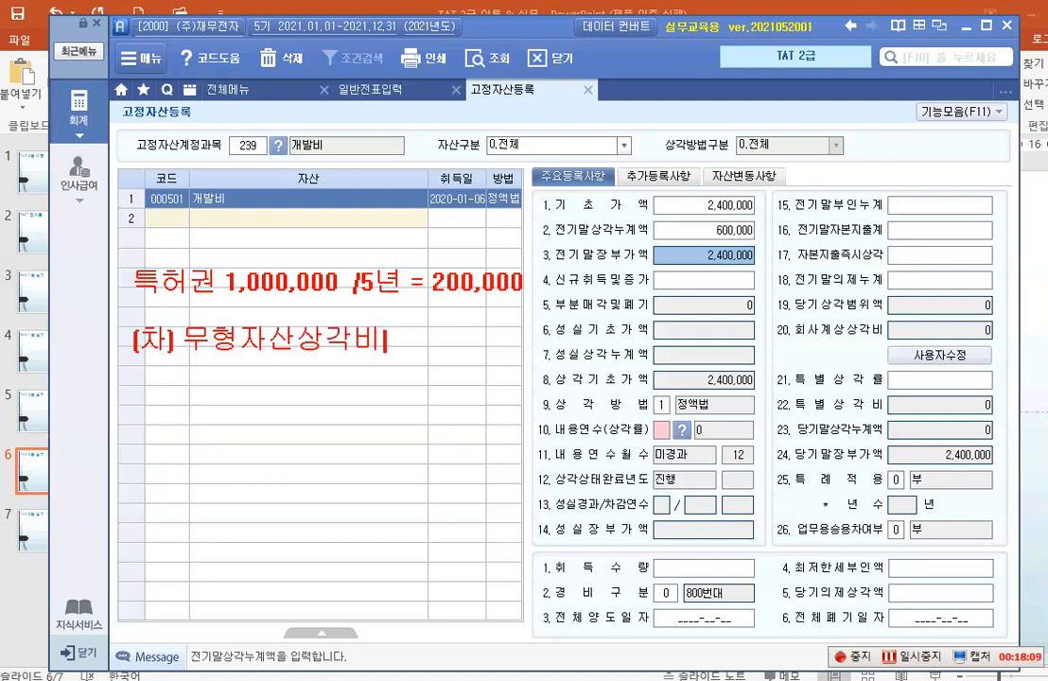
{"action": "type", "text": " 200,0"}
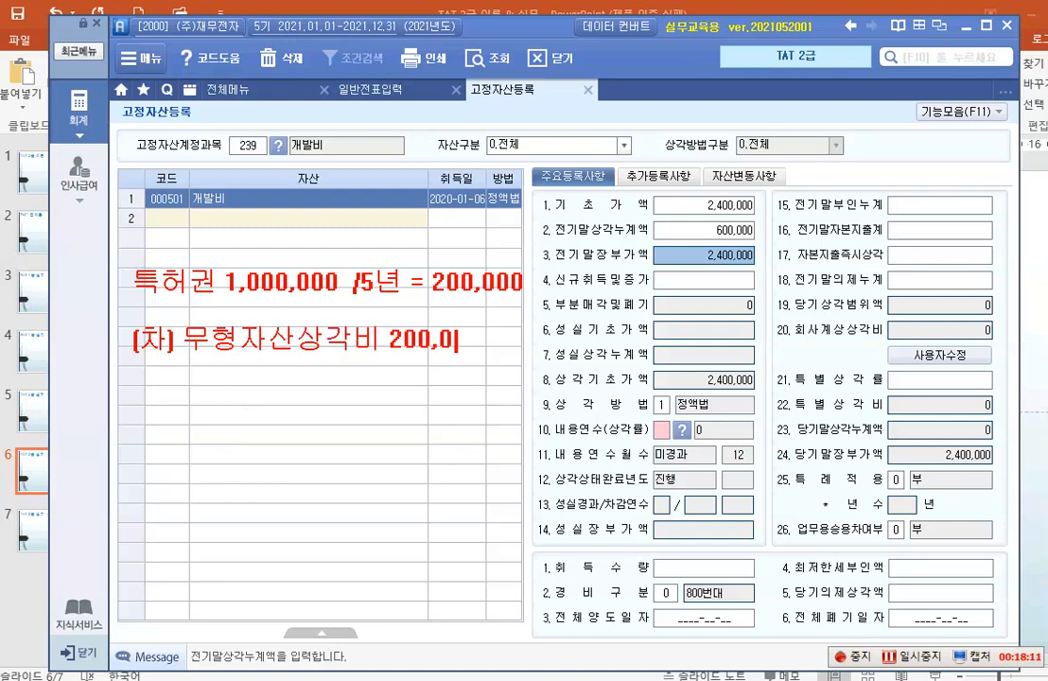
{"action": "type", "text": "00  ("}
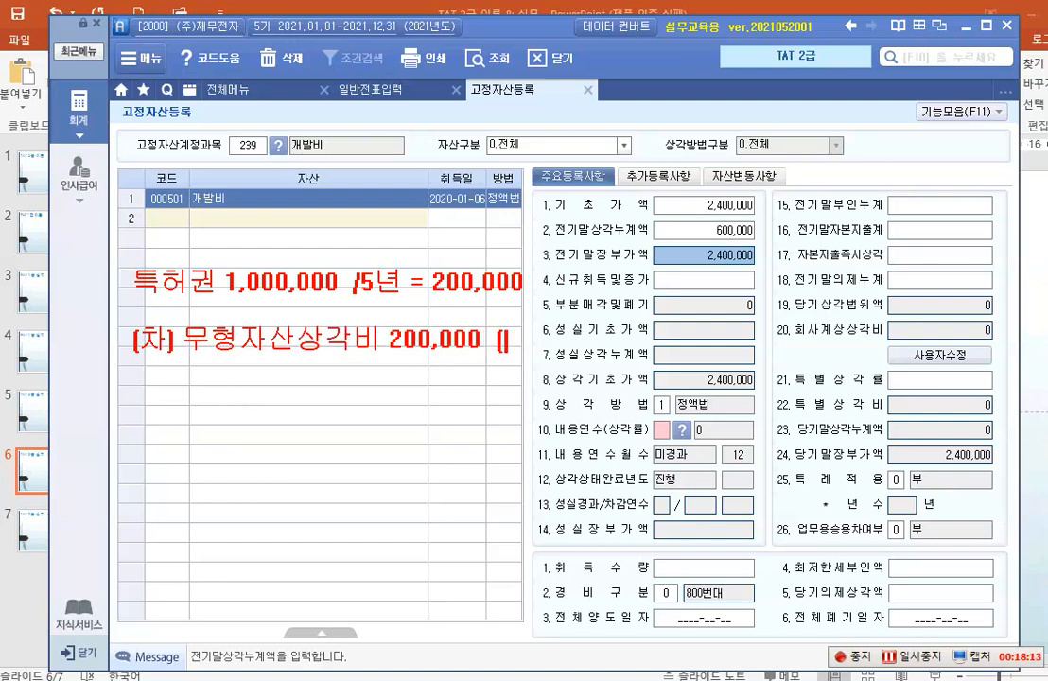
{"action": "type", "text": "대) 특"}
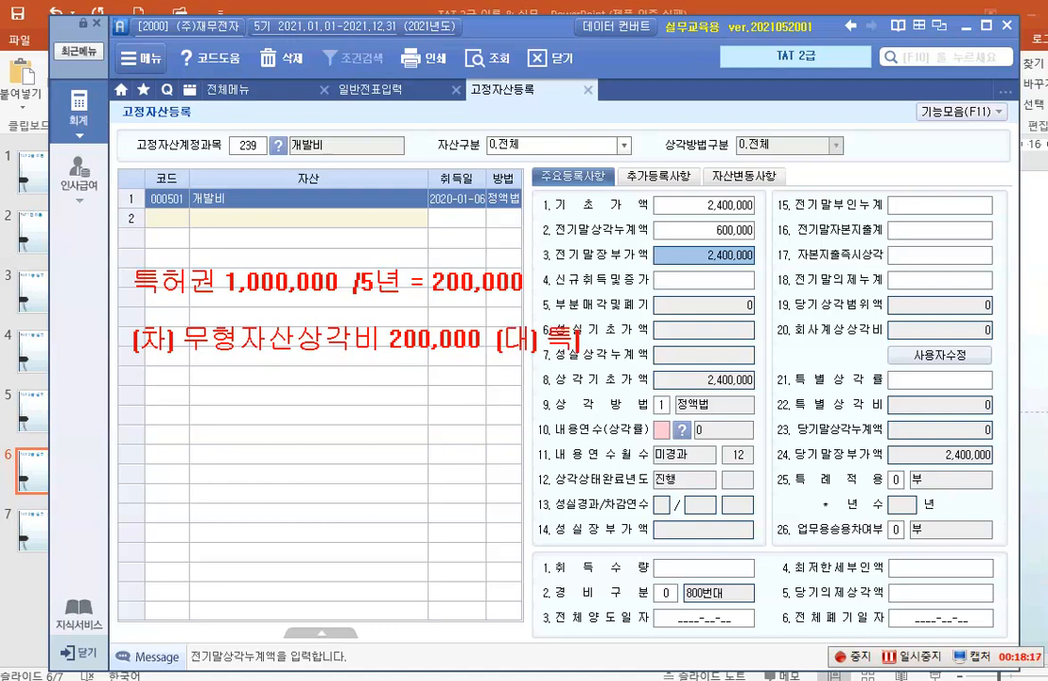
{"action": "type", "text": "허권"}
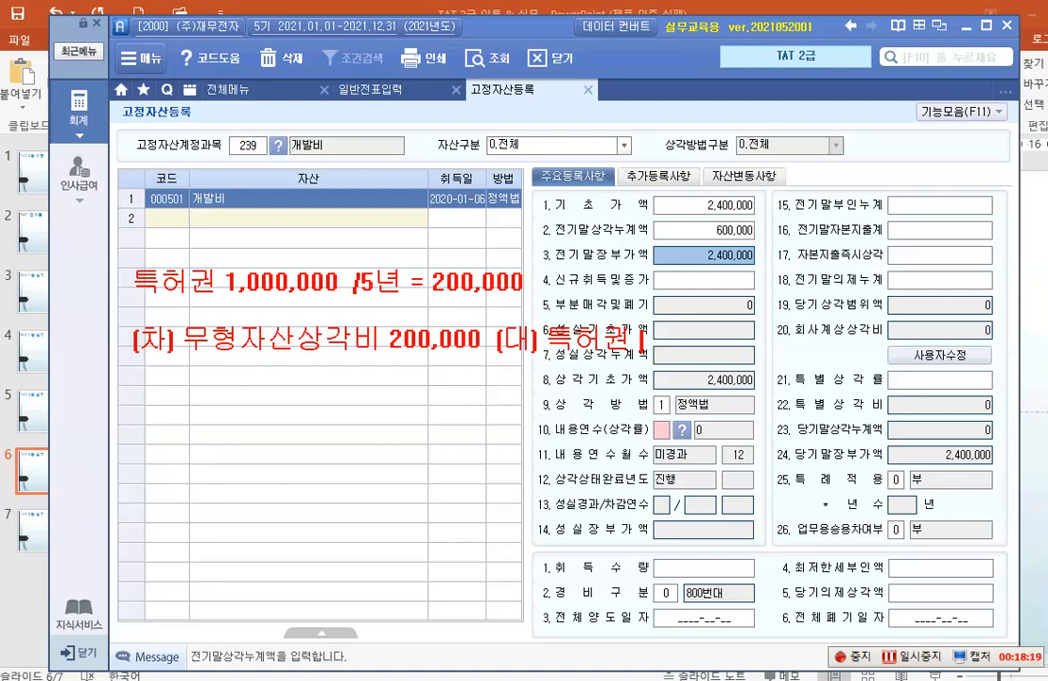
{"action": "type", "text": " 200,000"}
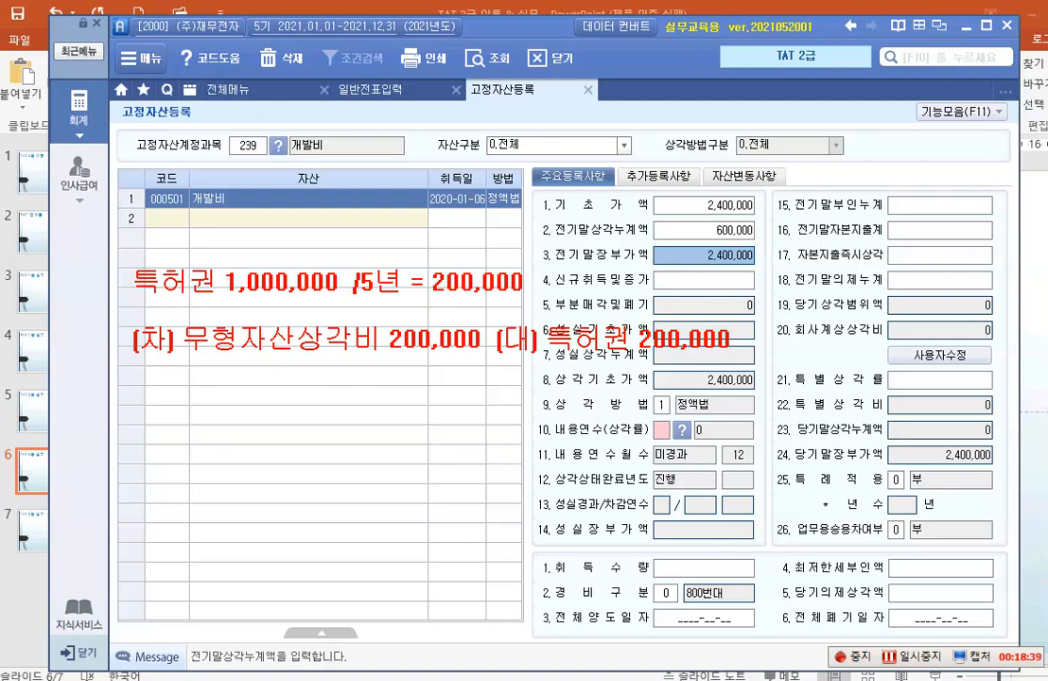
Step: Write the entry "(차) 감가상각비 200,000 (대) 감가상각누계액 200,000" in red across the 고정자산계정과목 row
{"action": "left_click", "coordinate": [130, 141]}
{"action": "type", "text": "(차)"}
{"action": "type", "text": " 감가사ㅇ각비 "}
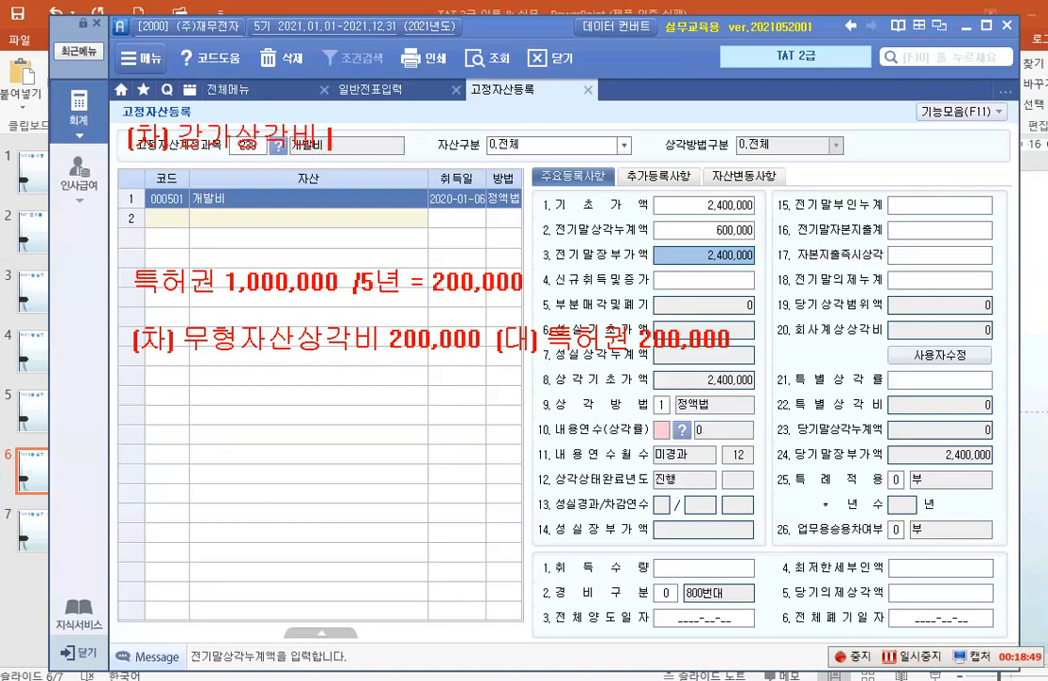
{"action": "type", "text": "200,000"}
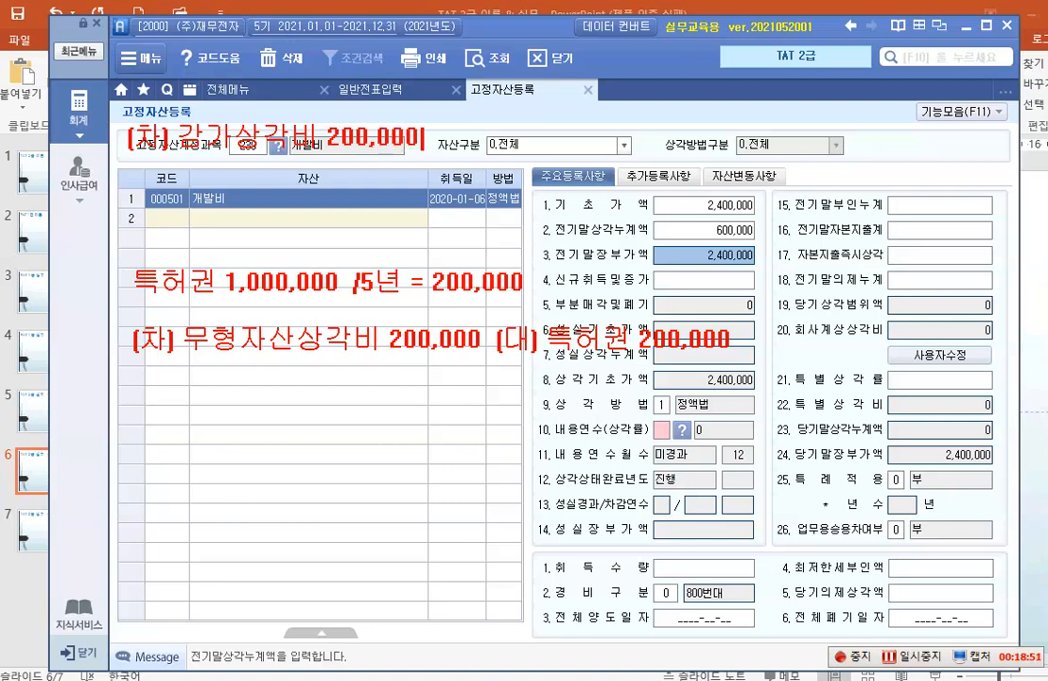
{"action": "type", "text": "  (대) 감"}
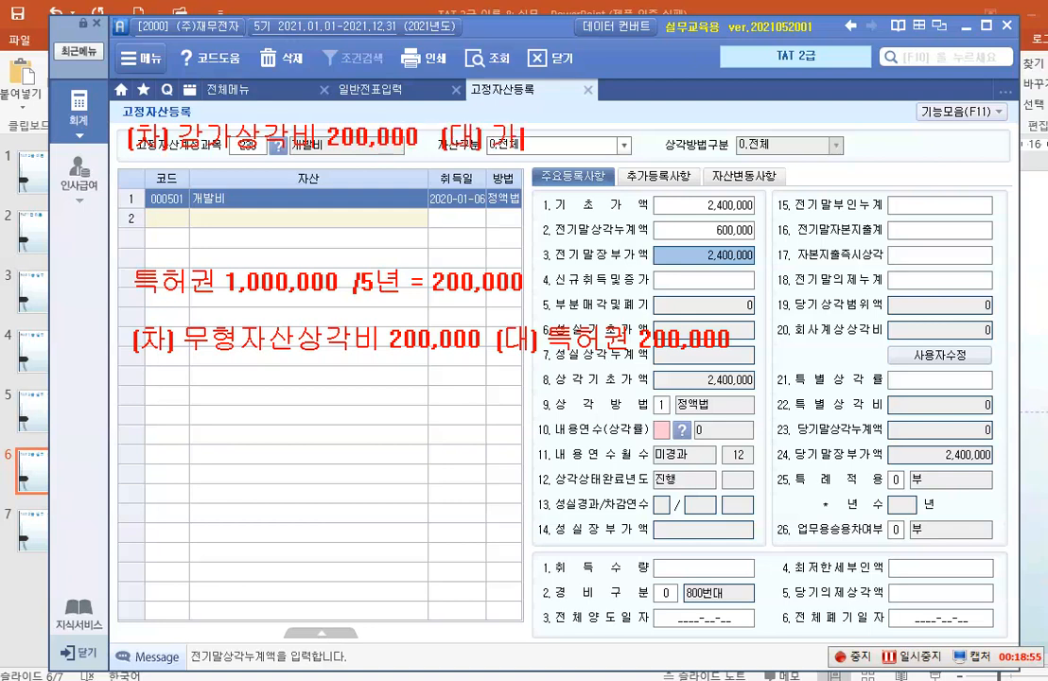
{"action": "type", "text": "가상각"}
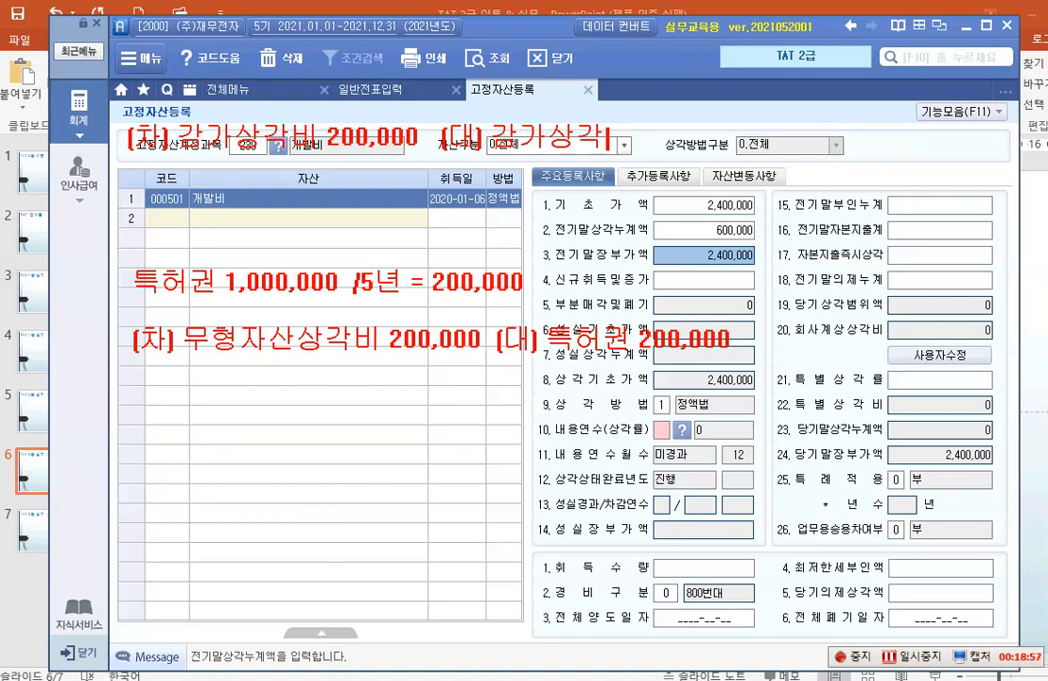
{"action": "type", "text": "누계액 "}
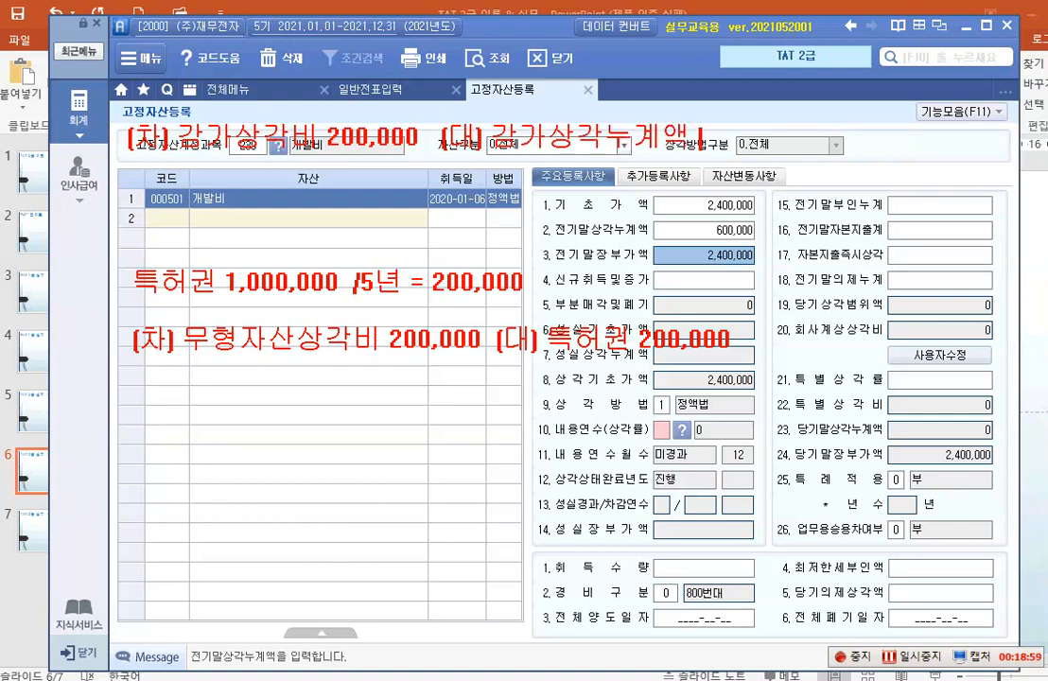
{"action": "type", "text": "200,000"}
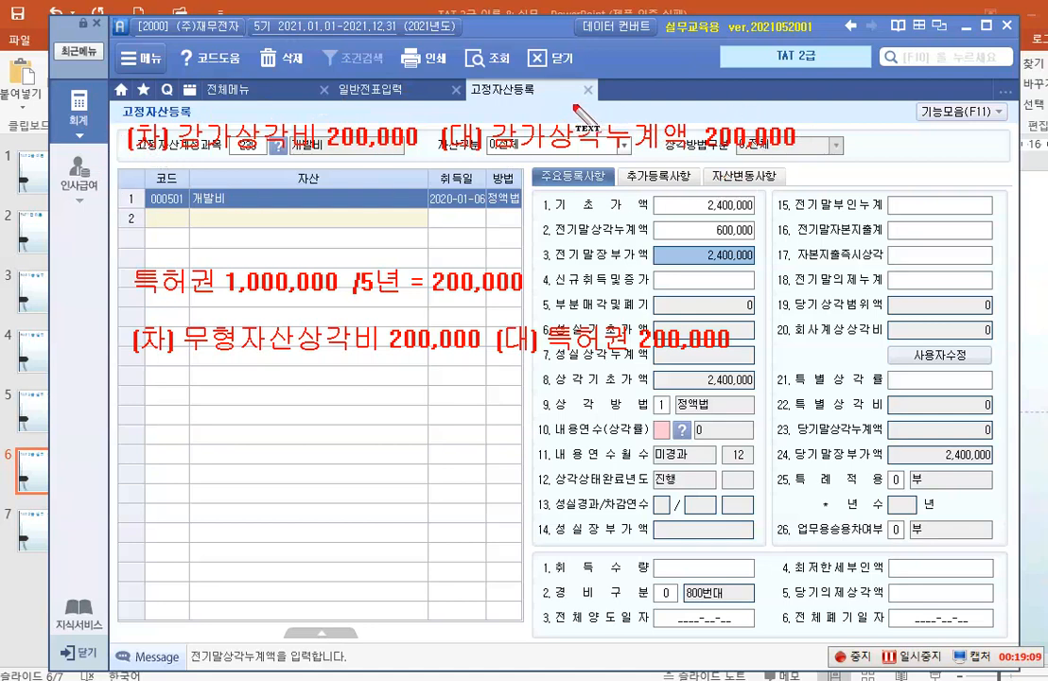
Step: Add the note "비품 1,000,000 / 5년 = 200,000" above the 감가상각비 entry and box that entry's debit and credit items in red
{"action": "left_click", "coordinate": [506, 102]}
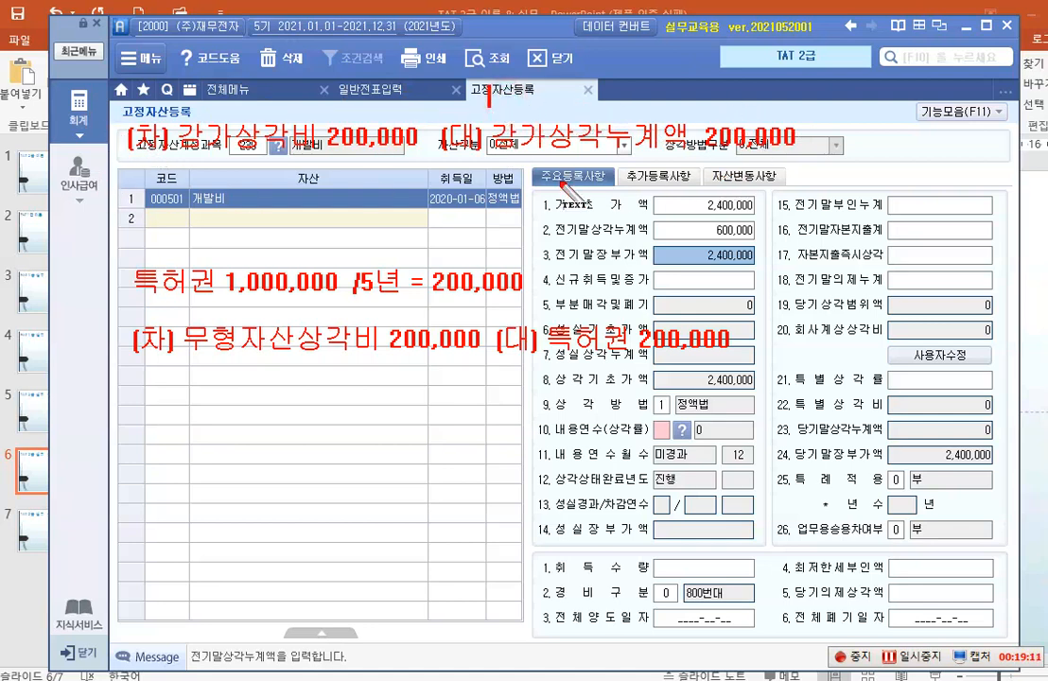
{"action": "type", "text": "비"}
{"action": "type", "text": "품 1,"}
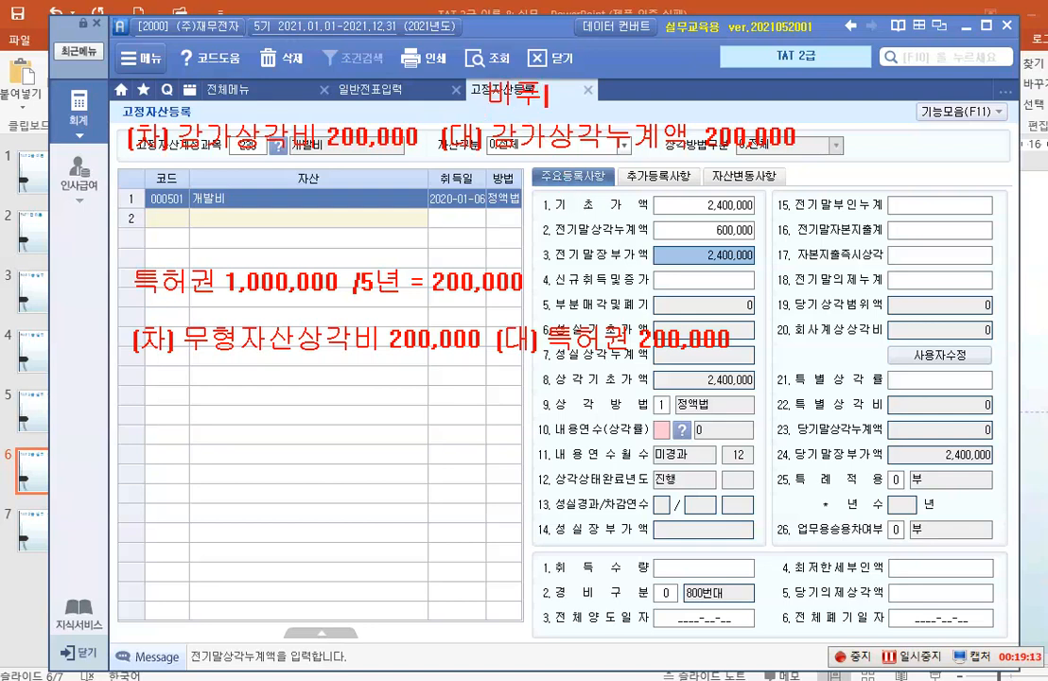
{"action": "type", "text": "000"}
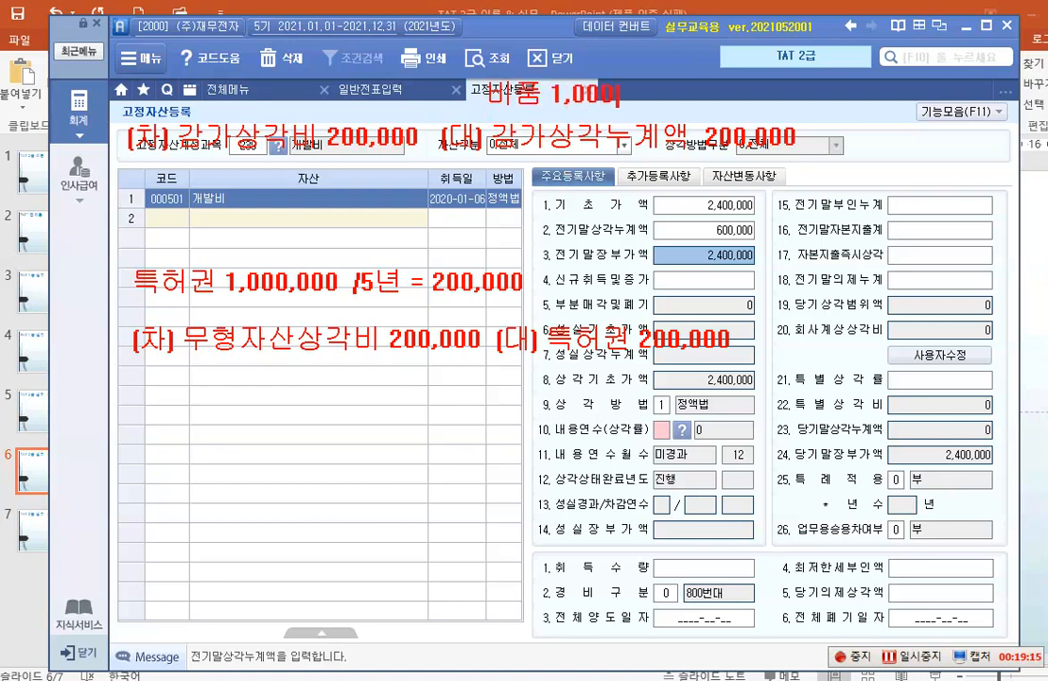
{"action": "type", "text": ",000 / 5년 = 200,000"}
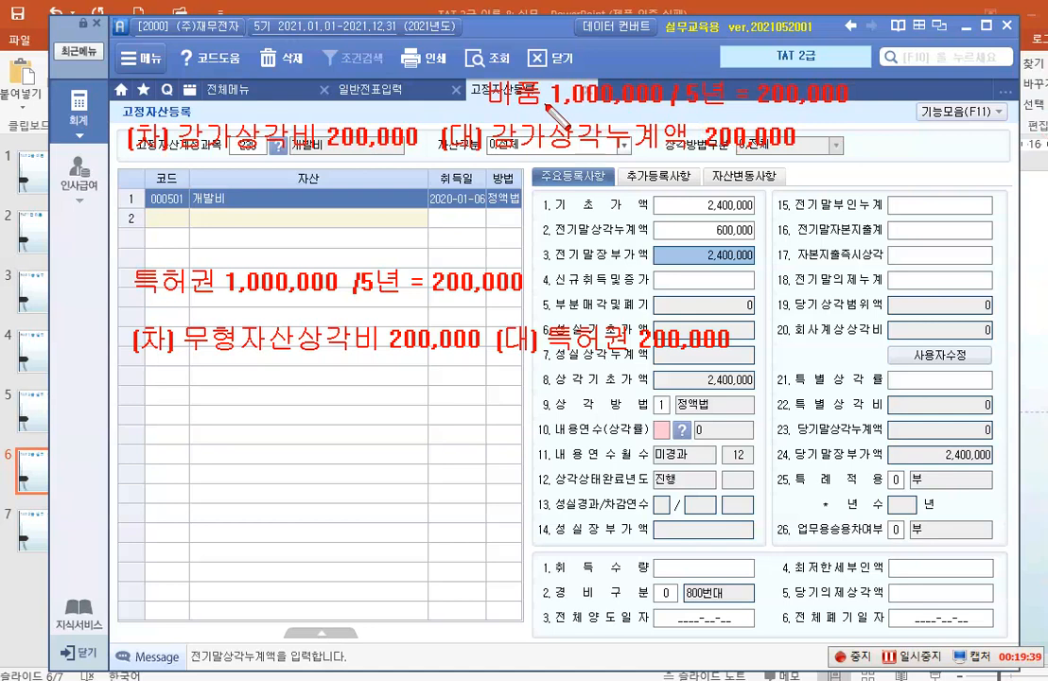
{"action": "mouse_move", "coordinate": [173, 119]}
{"action": "left_mouse_down"}
{"action": "mouse_move", "coordinate": [269, 147]}
{"action": "mouse_move", "coordinate": [432, 154]}
{"action": "left_mouse_up"}
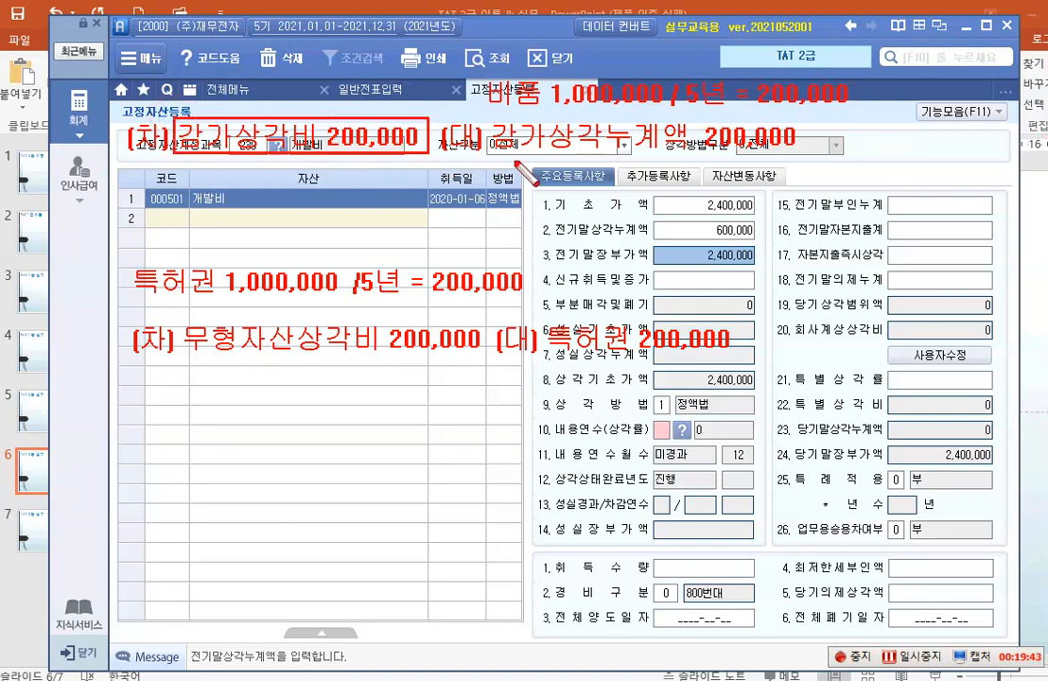
{"action": "left_click_drag", "start_coordinate": [492, 119], "coordinate": [802, 151]}
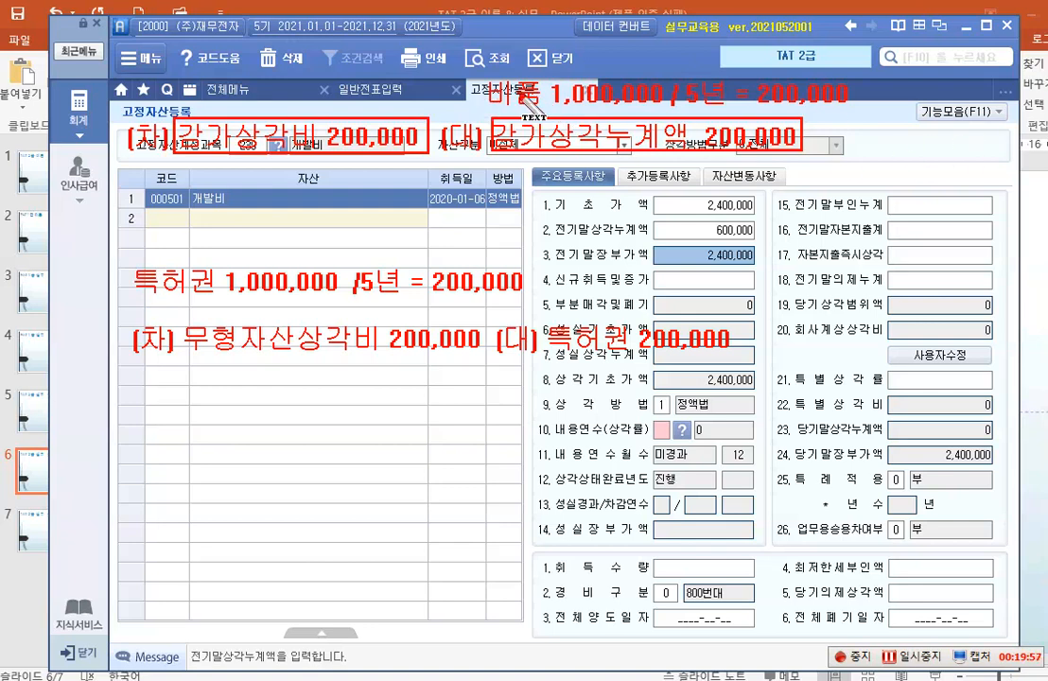
Step: Write "비품 200,000 -> 간접법" in red below the 감가상각누계액 amount
{"action": "left_click", "coordinate": [540, 172]}
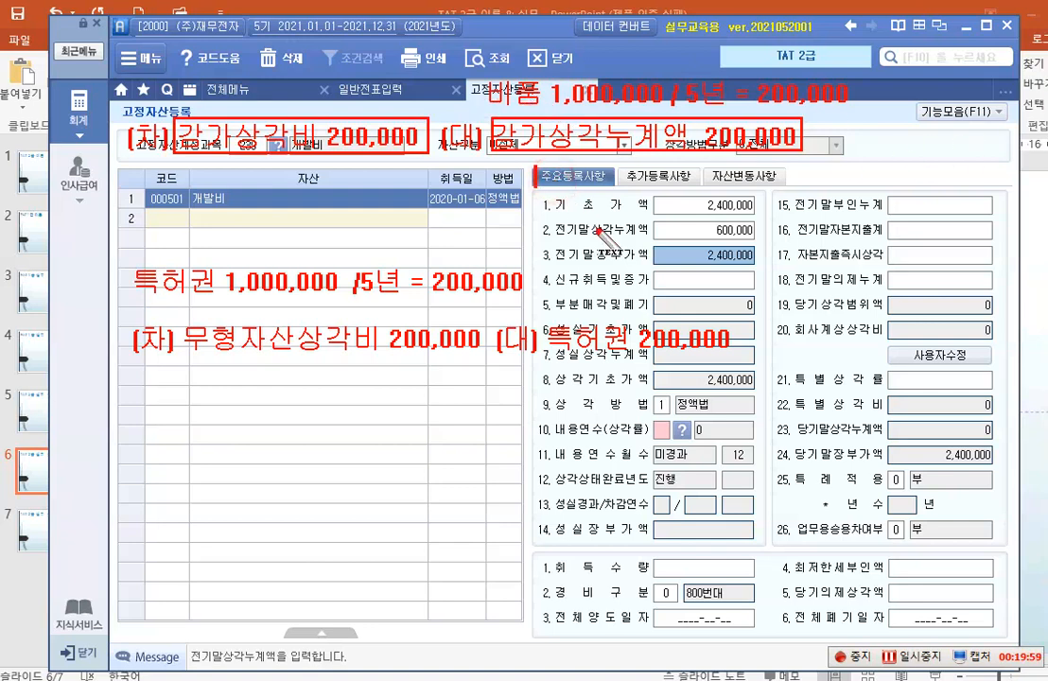
{"action": "type", "text": "비"}
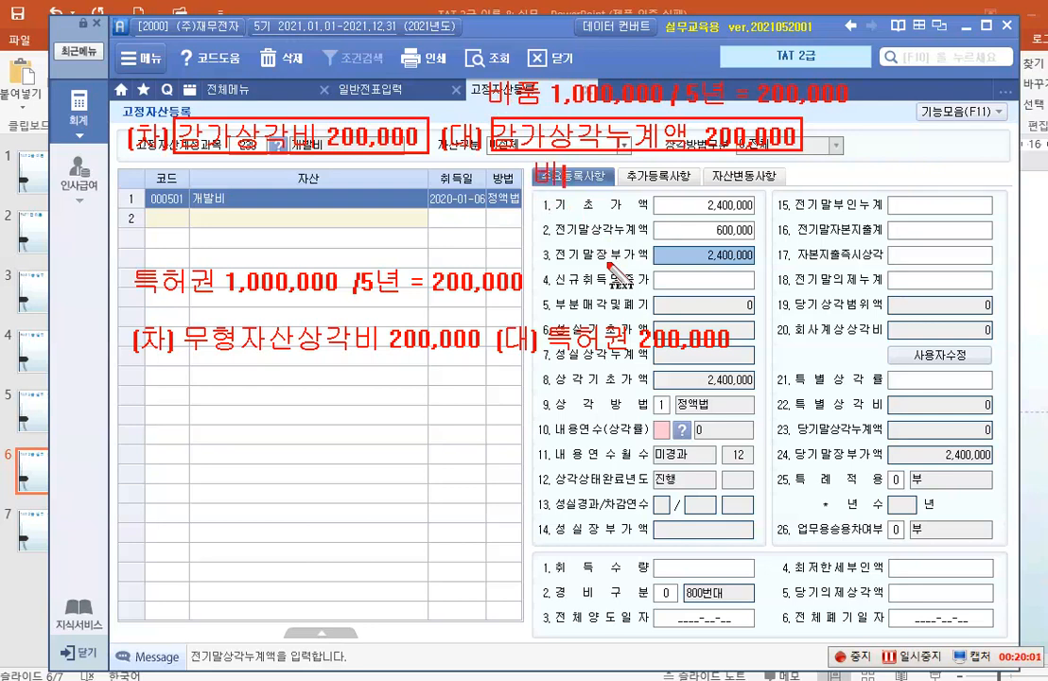
{"action": "type", "text": "품 200,000"}
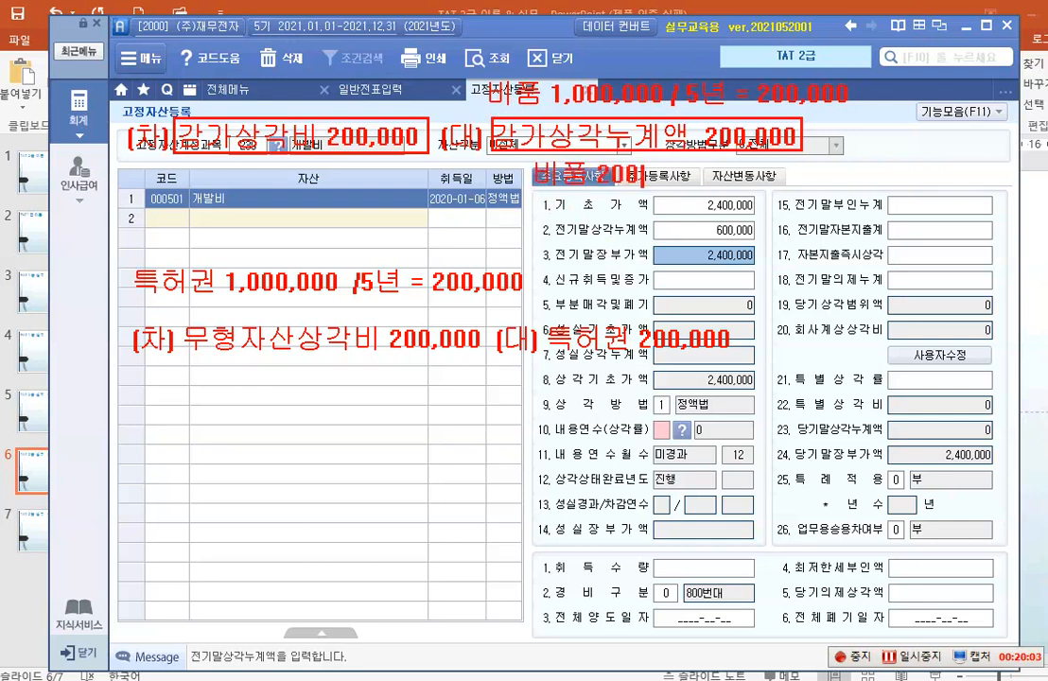
{"action": "type", "text": "00"}
{"action": "key", "text": "BackSpace"}
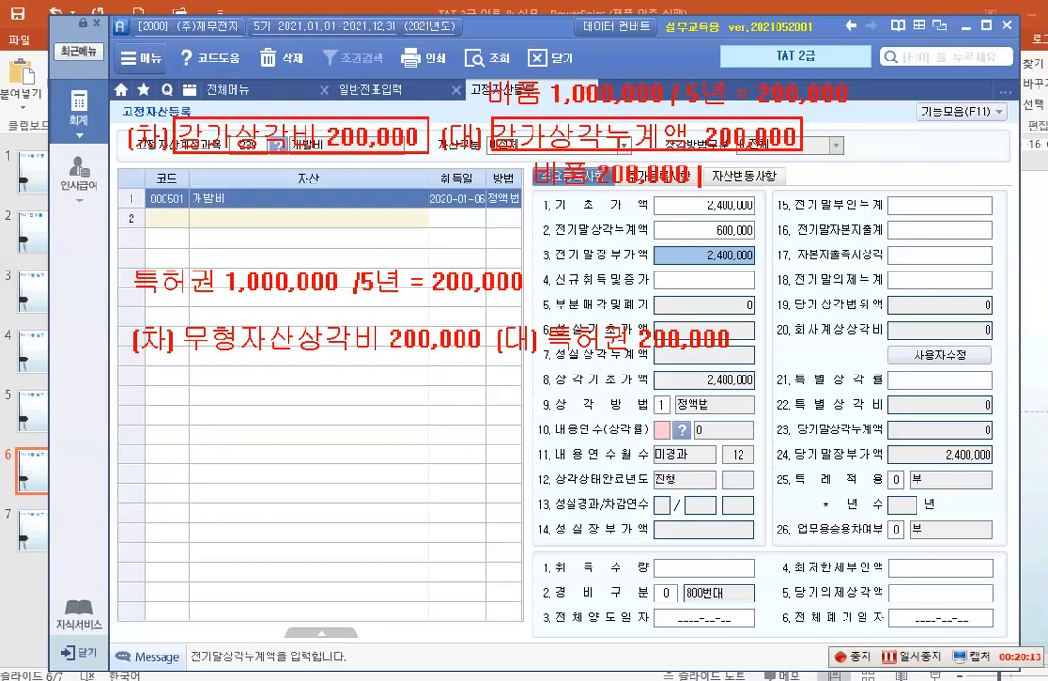
{"action": "type", "text": "->"}
{"action": "type", "text": "감"}
{"action": "type", "text": "접법"}
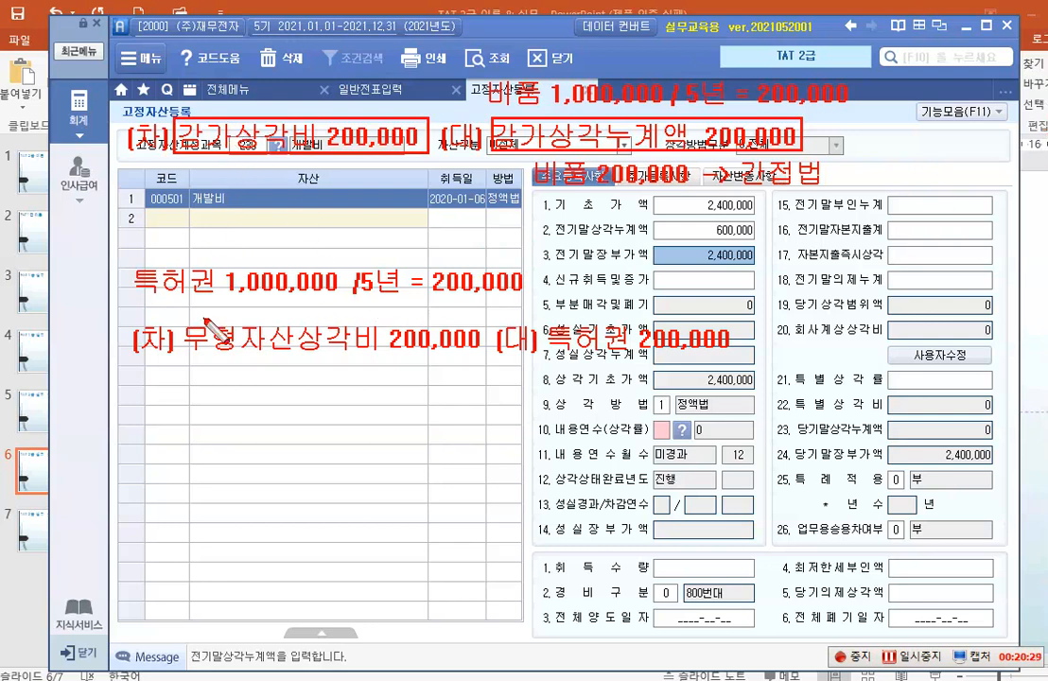
Step: Box 무형자산상각비 200,000, 특허권 200,000 and 특허권 1,000,000 in red, and draw an arrow from the 1,000,000 box to the credit-side 특허권
{"action": "left_click_drag", "start_coordinate": [176, 313], "coordinate": [483, 362]}
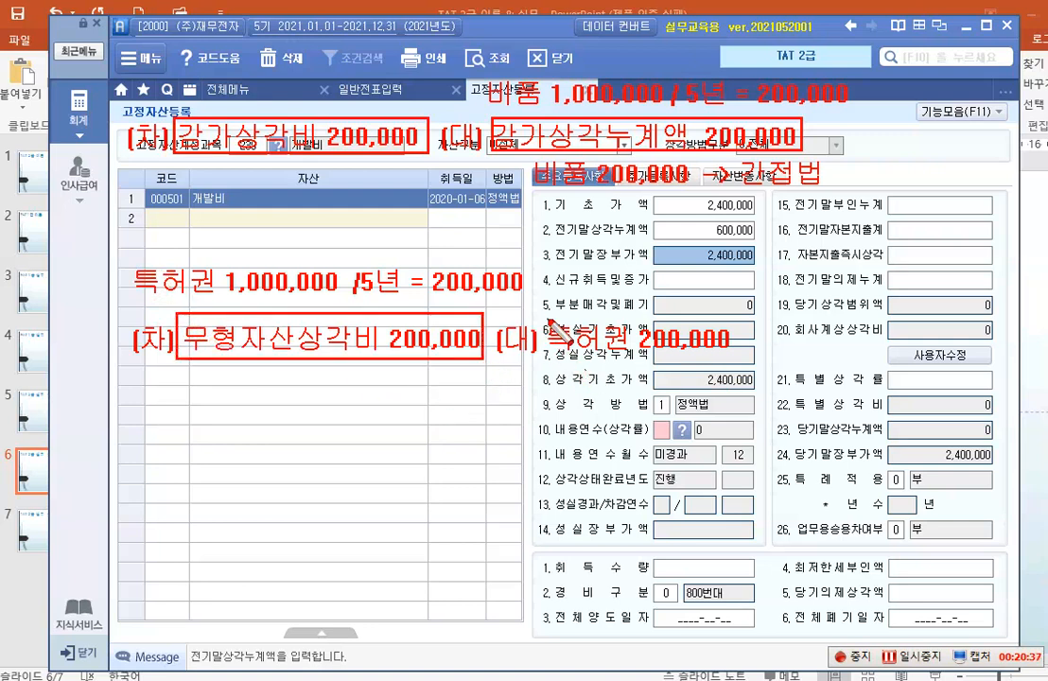
{"action": "left_click_drag", "start_coordinate": [547, 316], "coordinate": [740, 358]}
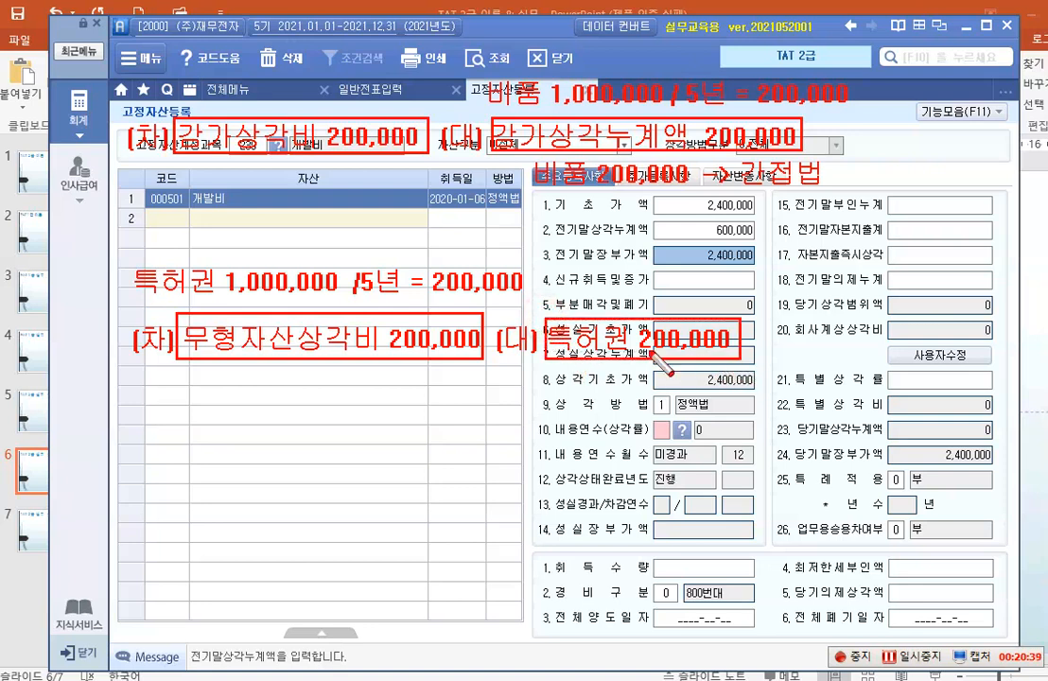
{"action": "left_click_drag", "start_coordinate": [133, 258], "coordinate": [343, 301]}
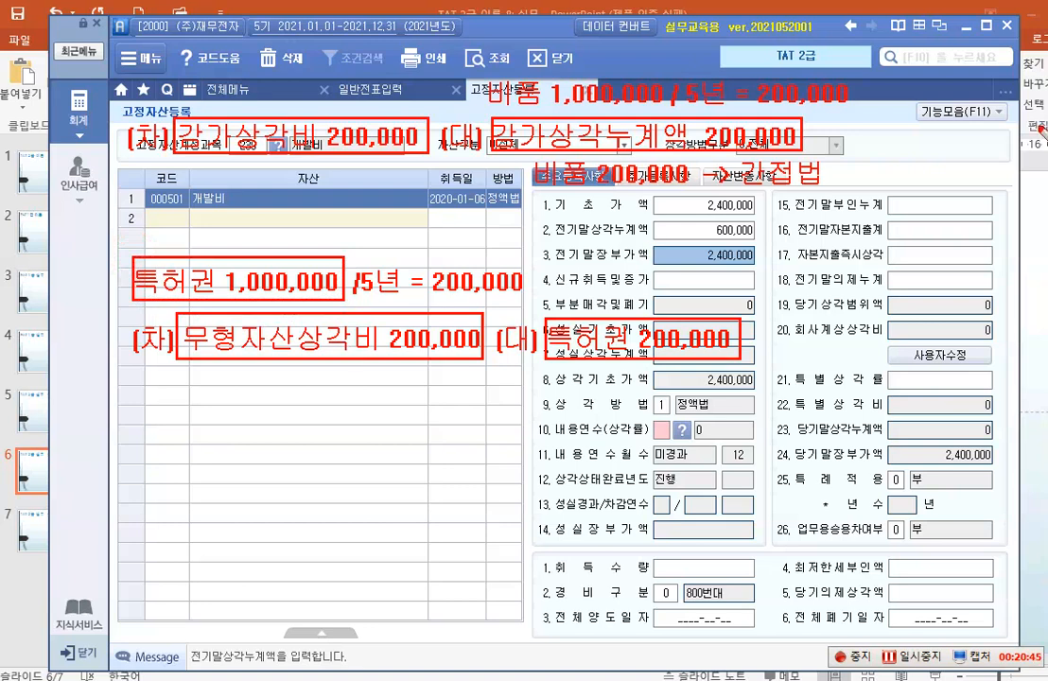
{"action": "left_click_drag", "start_coordinate": [355, 286], "coordinate": [537, 322]}
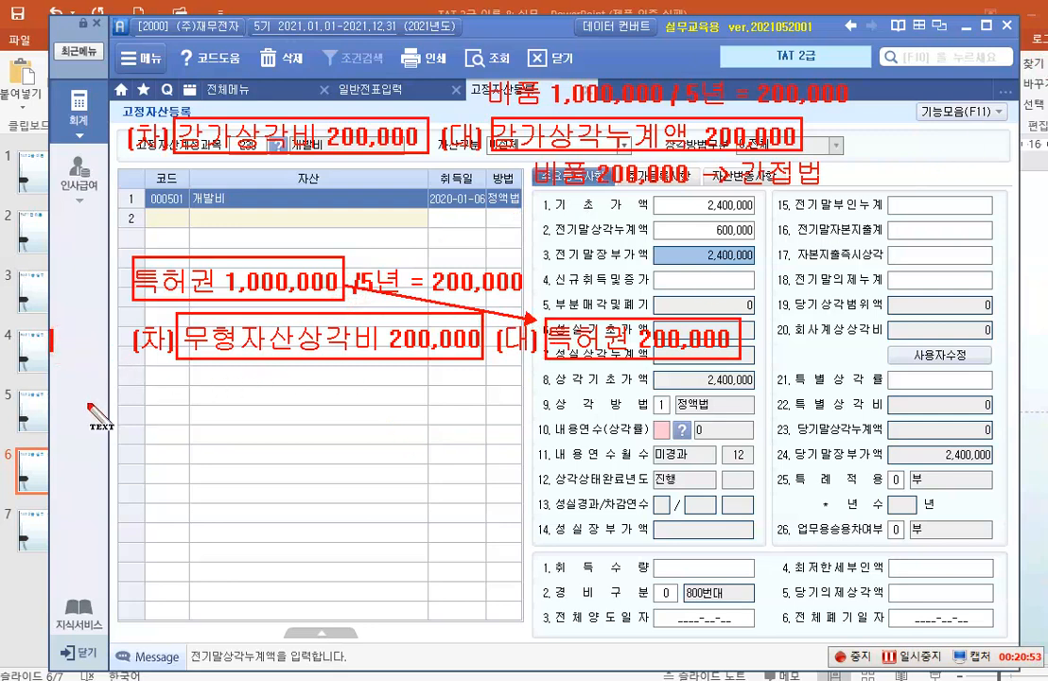
Step: Label the amortization entry "2020." and add the line "2021 (차) 무형자산상각비 (대) 특허권" below it, without amounts
{"action": "type", "text": "2020"}
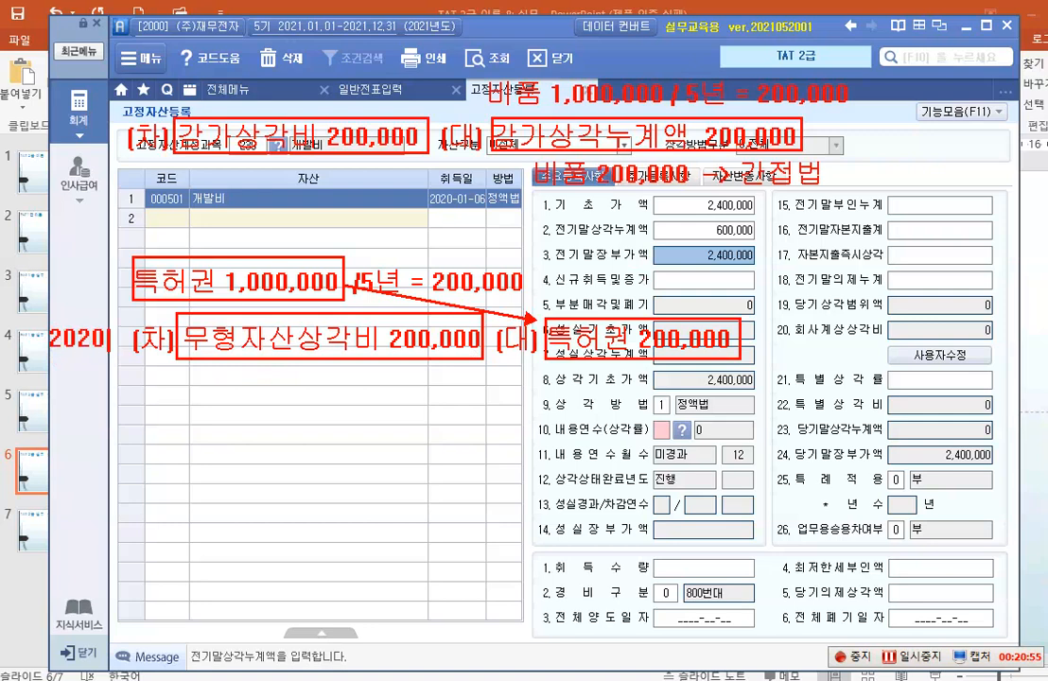
{"action": "type", "text": "."}
{"action": "key", "text": "Return"}
{"action": "key", "text": "Return"}
{"action": "type", "text": "2021"}
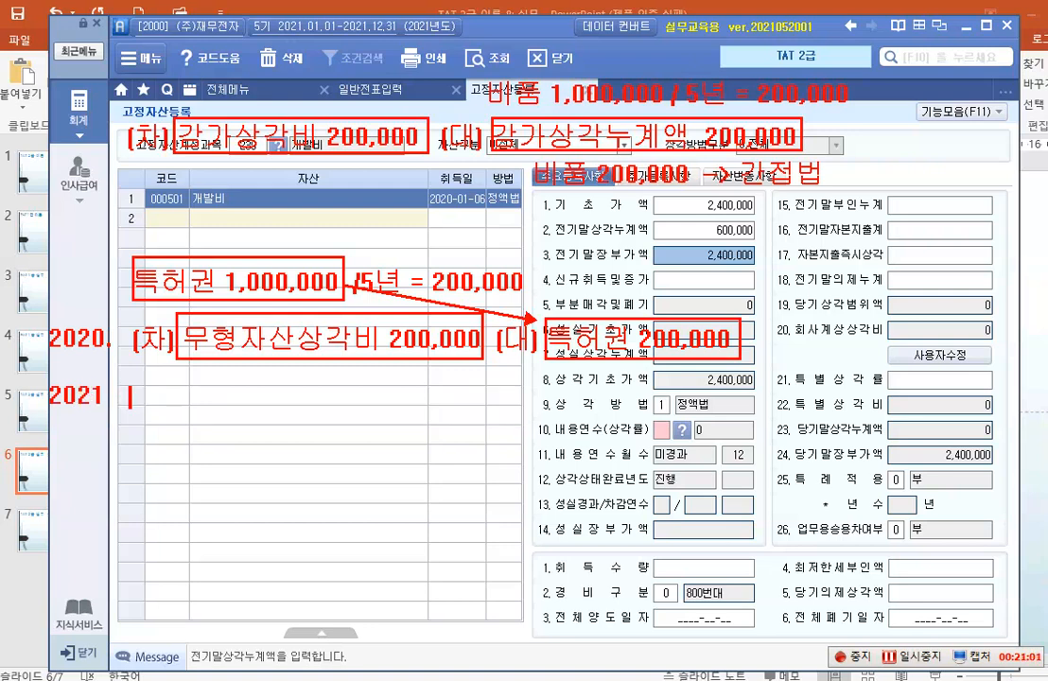
{"action": "type", "text": "   (차) 무"}
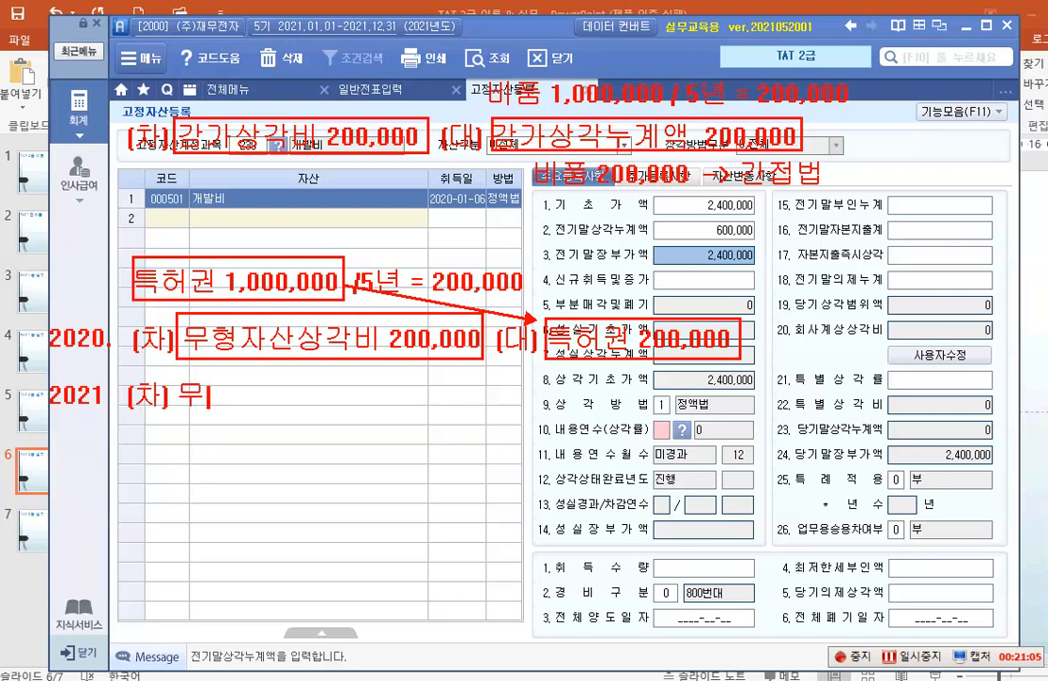
{"action": "type", "text": "형자사산상각비"}
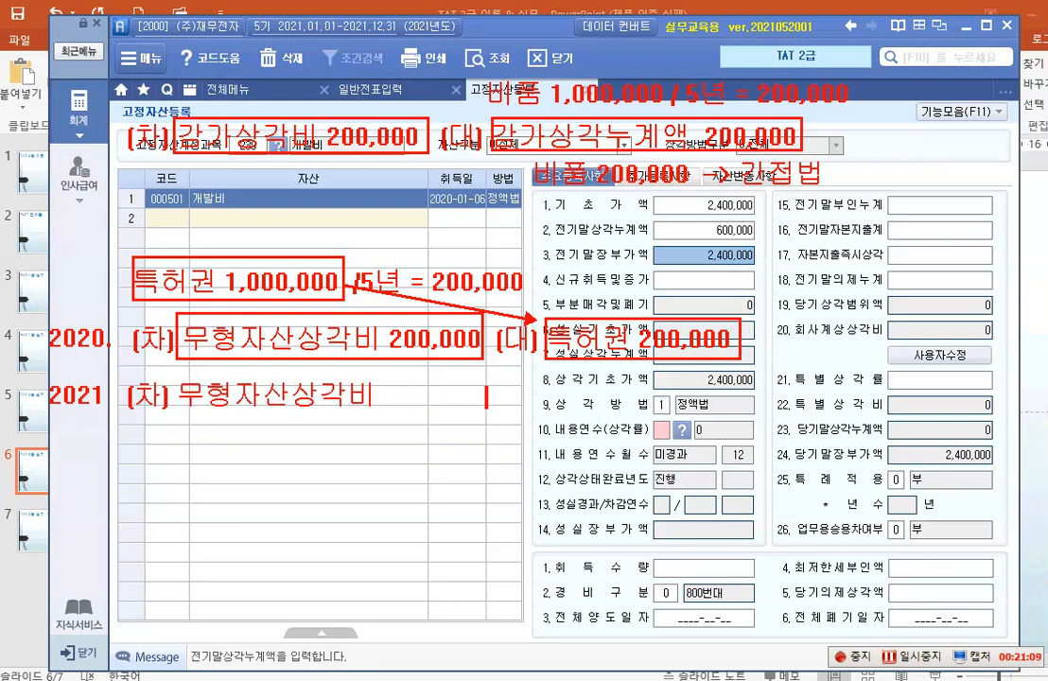
{"action": "type", "text": "                 (대"}
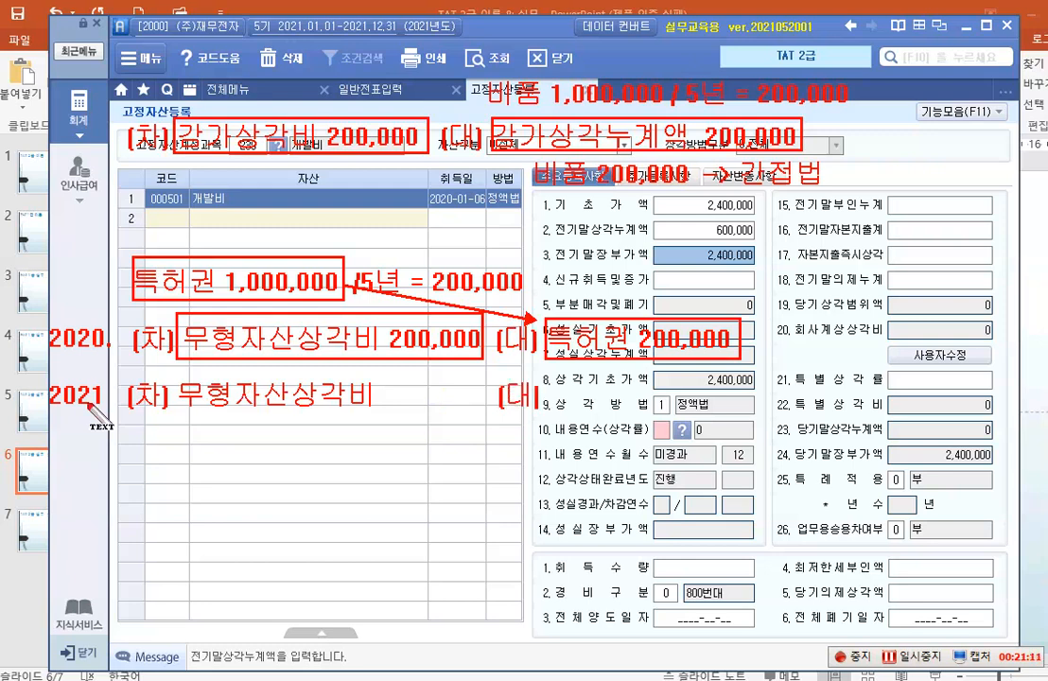
{"action": "type", "text": ") 특허권"}
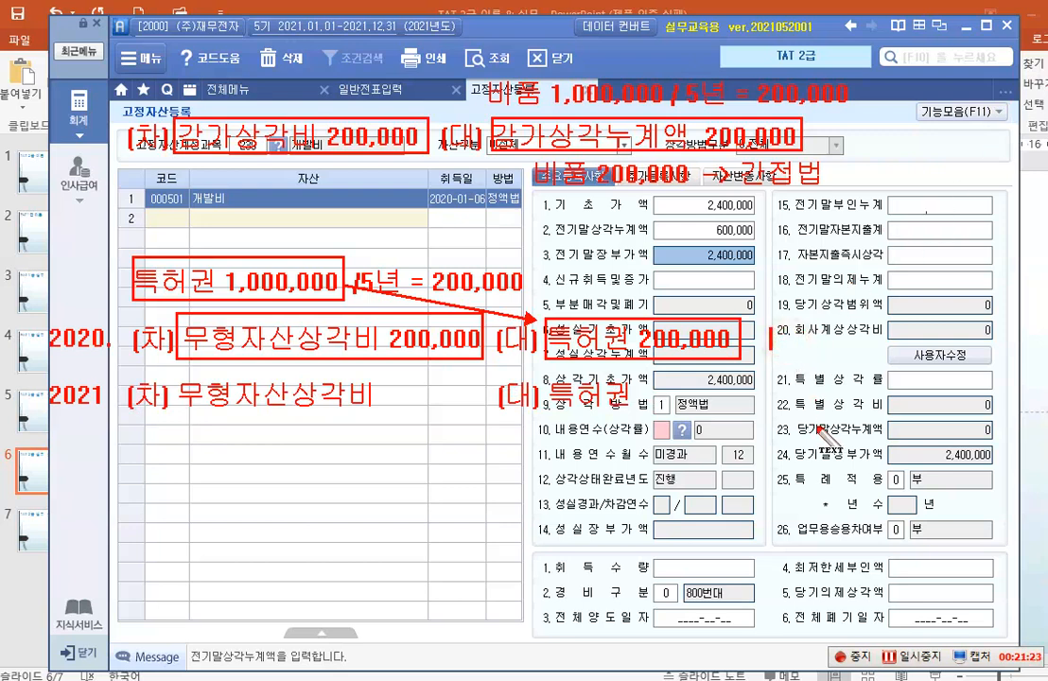
Step: Write "특허권 800,000" beside the 2020 entry and enclose it in a red box
{"action": "type", "text": "무형"}
{"action": "key", "text": "BackSpace"}
{"action": "key", "text": "BackSpace"}
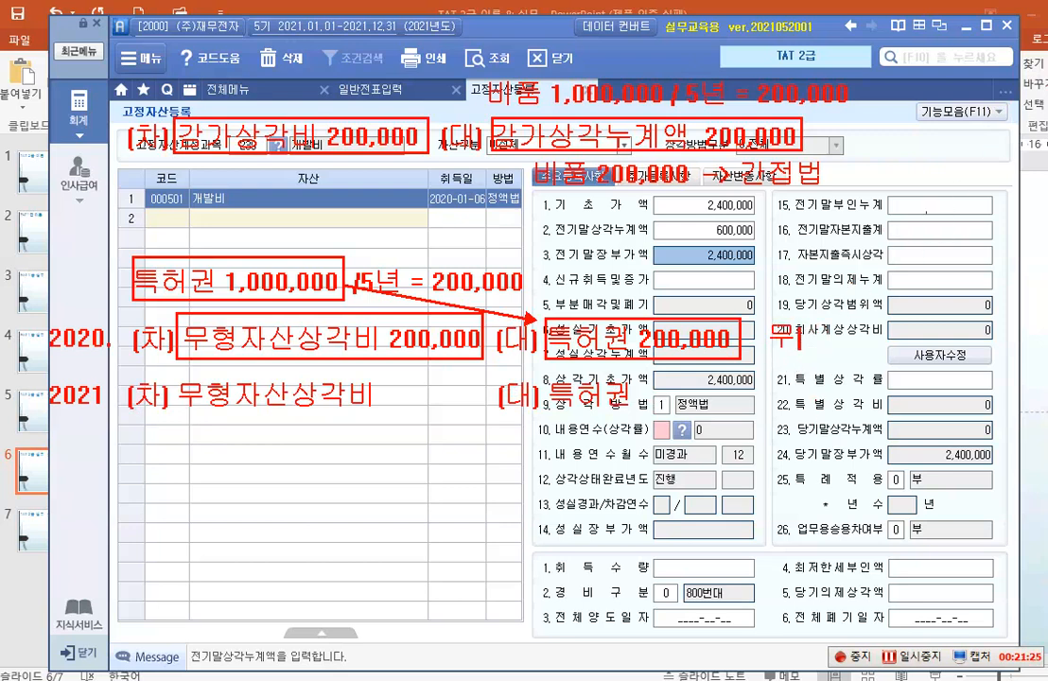
{"action": "type", "text": "특허권 "}
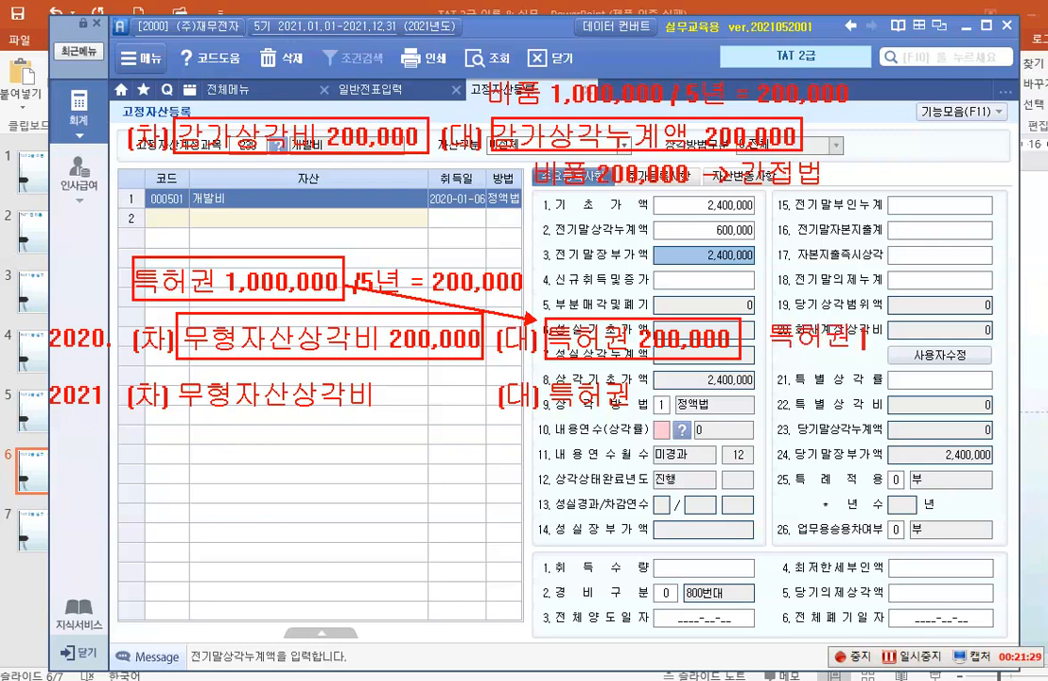
{"action": "type", "text": "비"}
{"action": "type", "text": "00,000"}
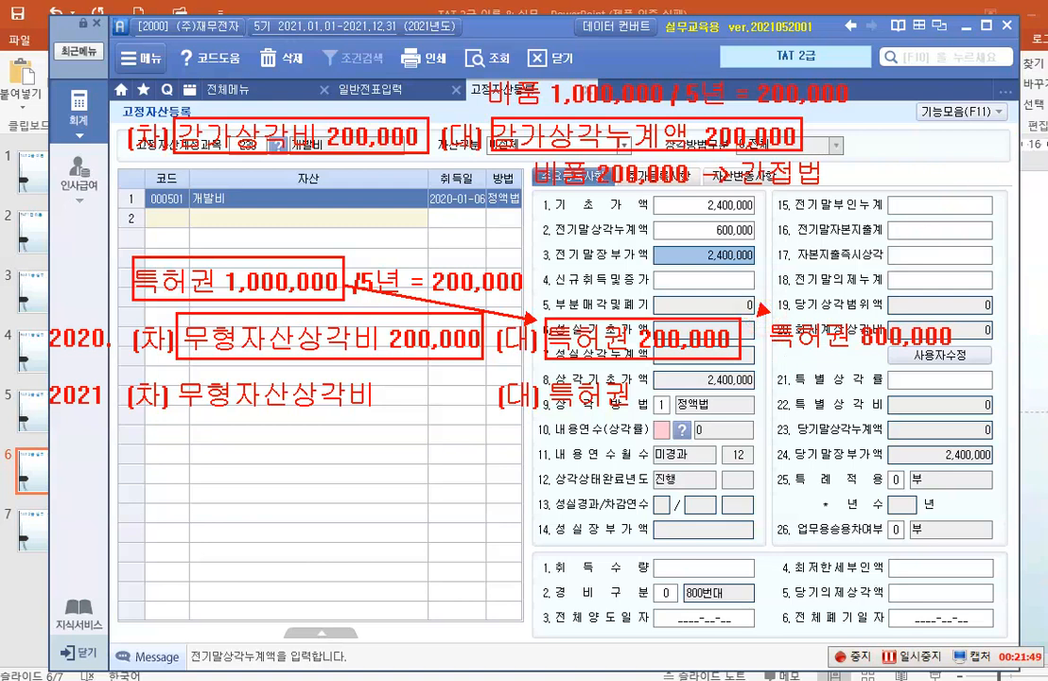
{"action": "left_click_drag", "start_coordinate": [763, 312], "coordinate": [960, 364]}
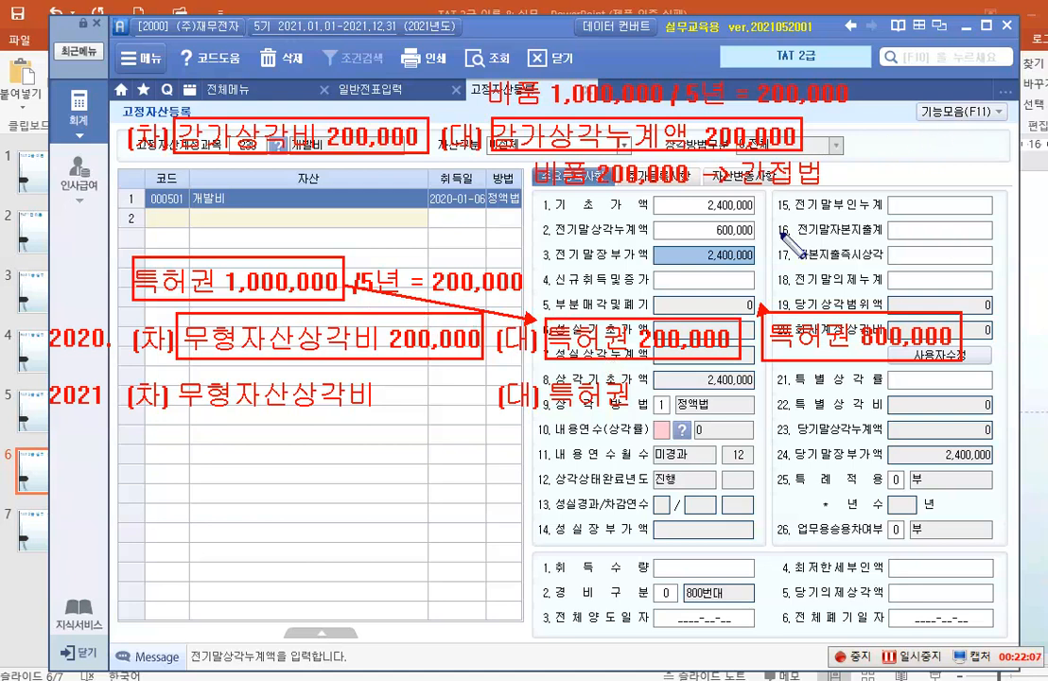
Step: Circle 5년 and the 2020 credit-side 특허권 in blue, and write "직접법" in blue above the circled 특허권
{"action": "left_click_drag", "start_coordinate": [352, 263], "coordinate": [402, 297]}
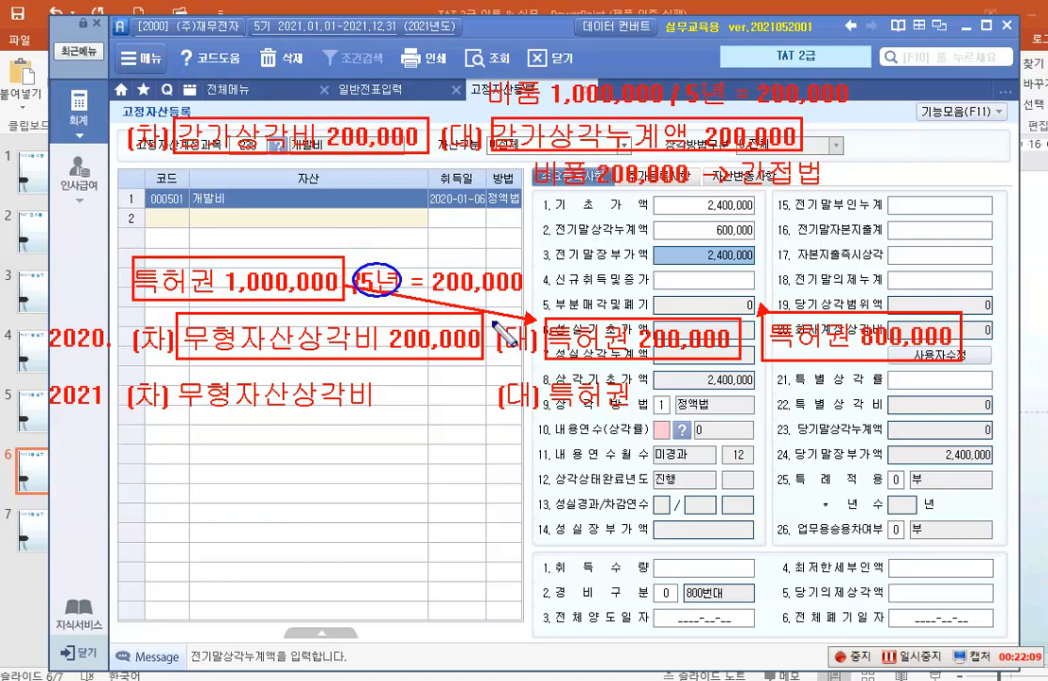
{"action": "left_click_drag", "start_coordinate": [627, 363], "coordinate": [546, 313]}
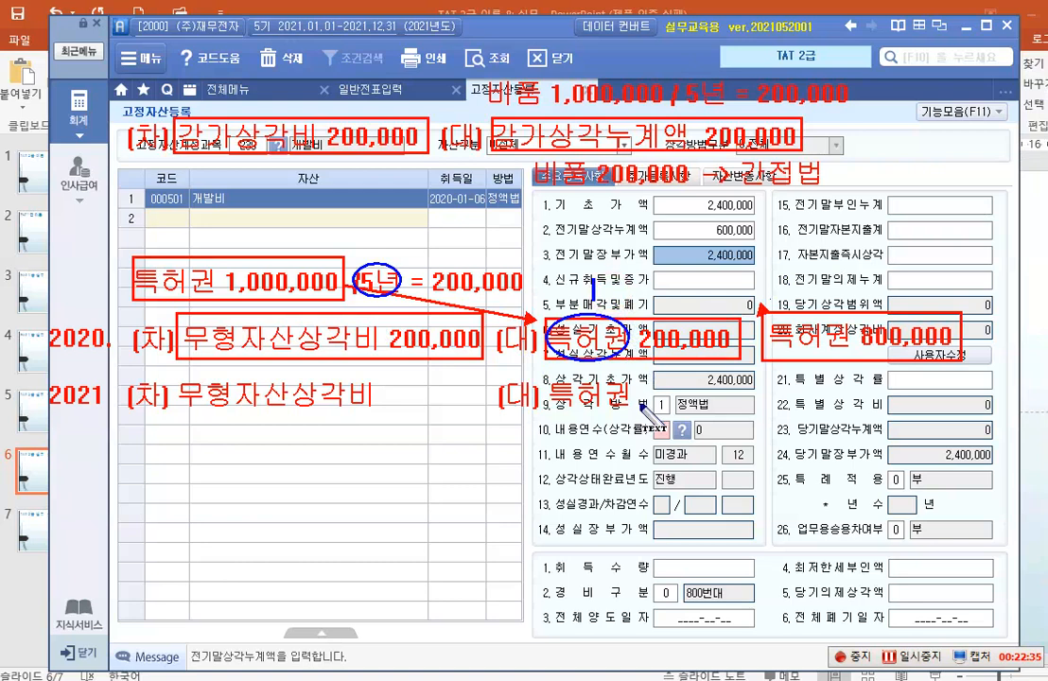
{"action": "type", "text": "자"}
{"action": "type", "text": "접법"}
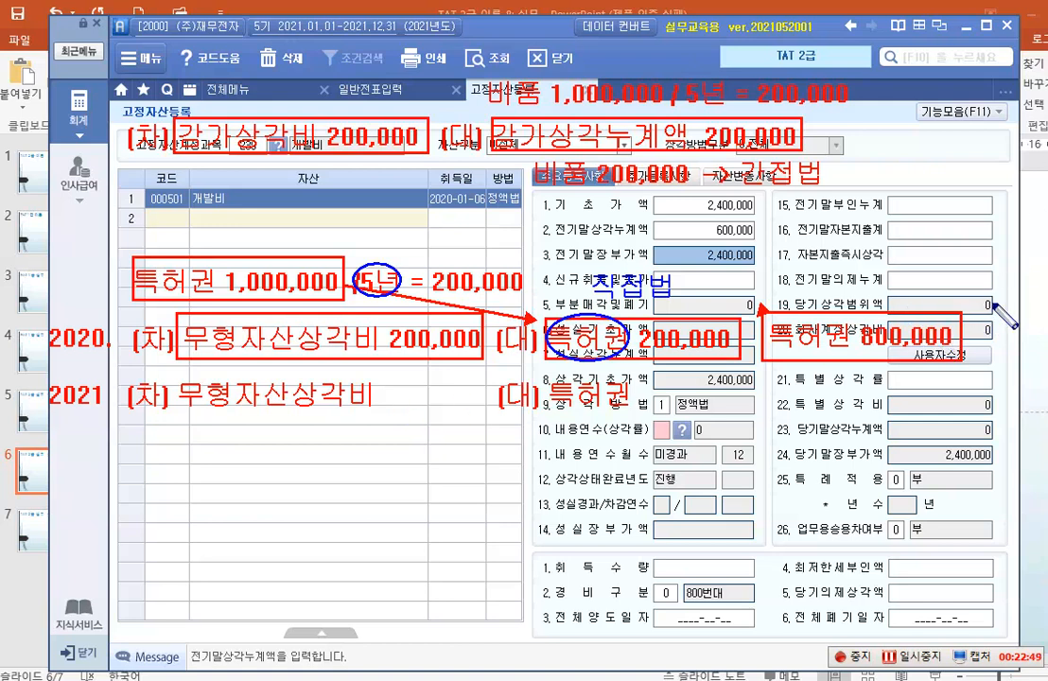
Step: Draw a blue slash after 특허권 800,000 and try to write "4년" beside it
{"action": "left_click_drag", "start_coordinate": [991, 301], "coordinate": [937, 391]}
{"action": "left_click", "coordinate": [977, 338]}
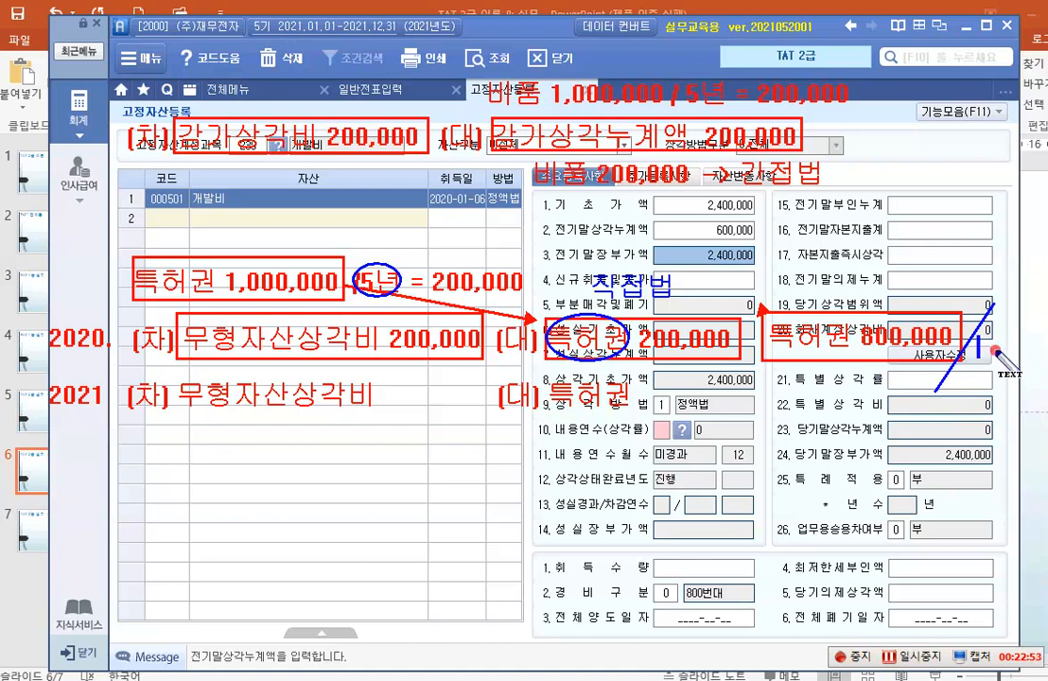
{"action": "type", "text": "4년"}
Step: Complete the 2021 entry with "년200,000" for 무형자산상각비 and "200,000" for 특허권, and write "특허권 600,000" beside it
{"action": "left_click", "coordinate": [410, 413]}
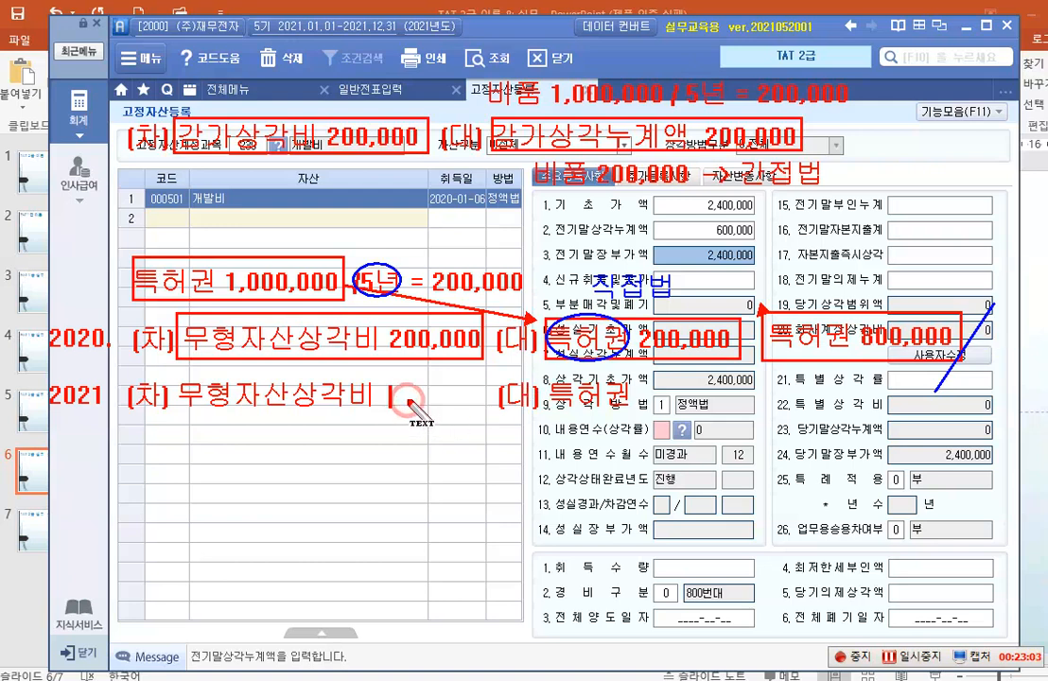
{"action": "type", "text": "년200,000"}
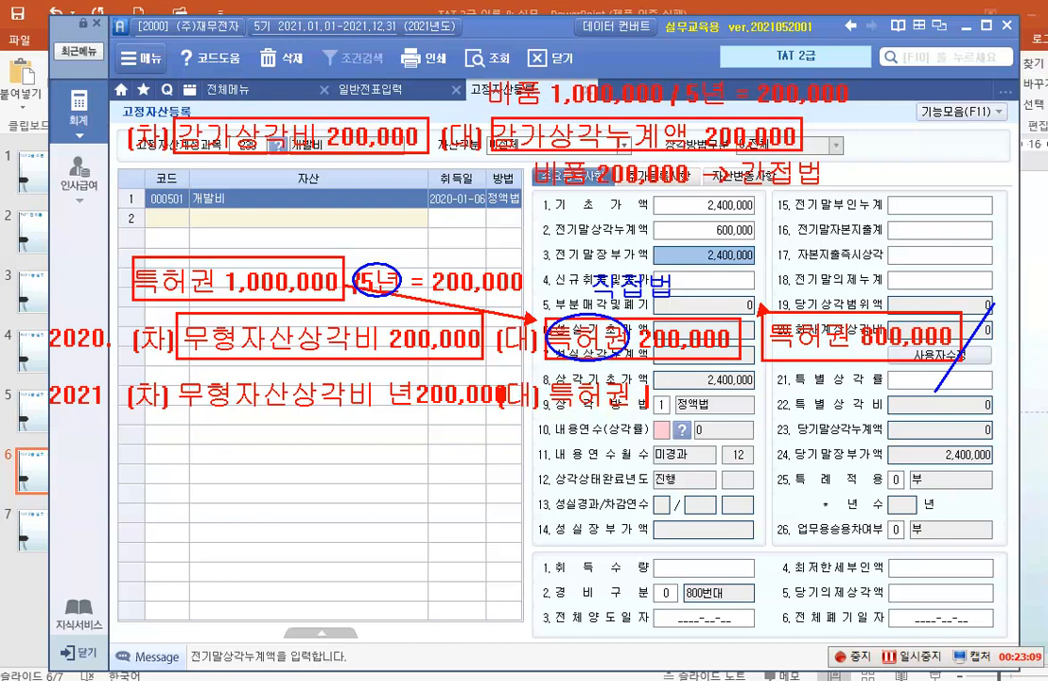
{"action": "type", "text": "                  200,000"}
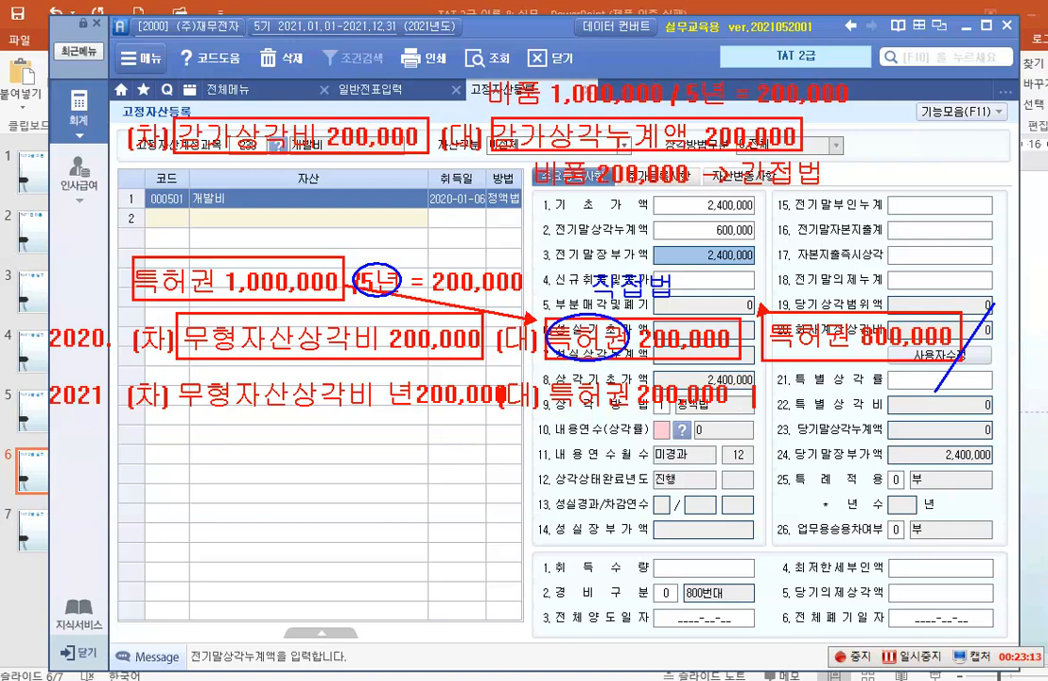
{"action": "type", "text": "   특허권"}
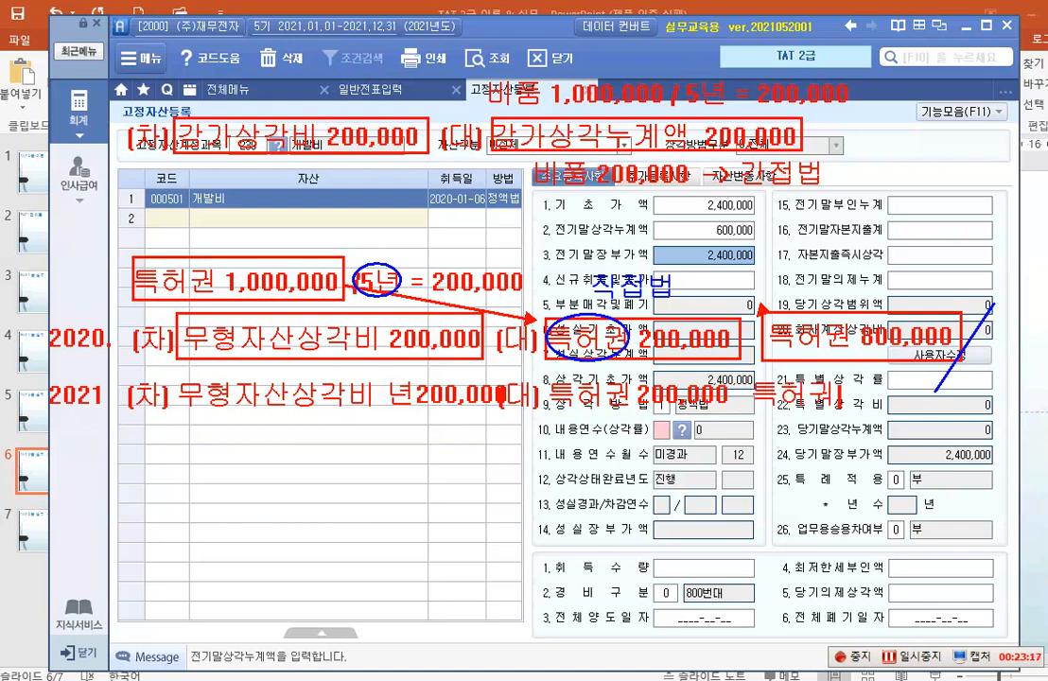
{"action": "type", "text": " 600,000"}
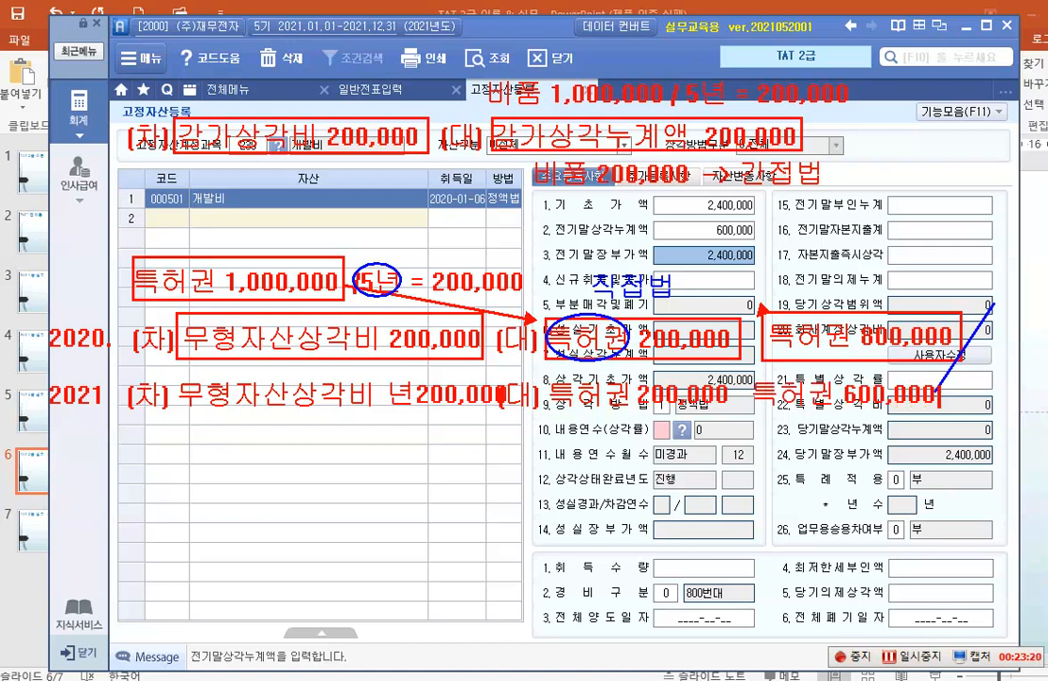
Step: Write the line "2022. -> 600,000 / 3년 = 200,000" below the 2021 entry
{"action": "left_click", "coordinate": [389, 425]}
{"action": "type", "text": "2022."}
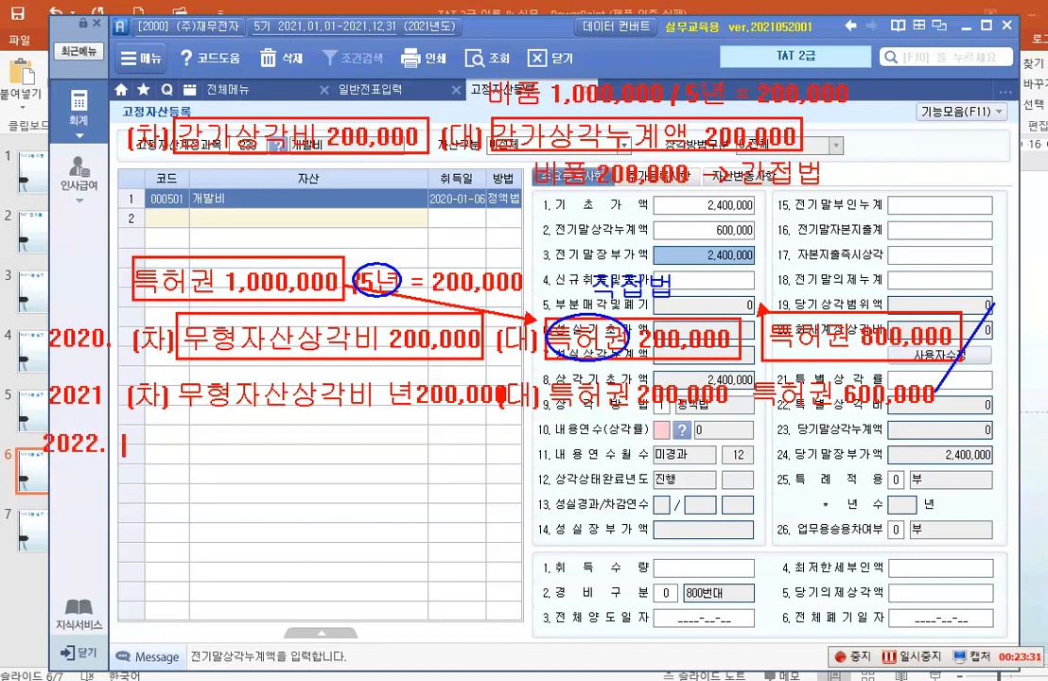
{"action": "type", "text": "-> 600"}
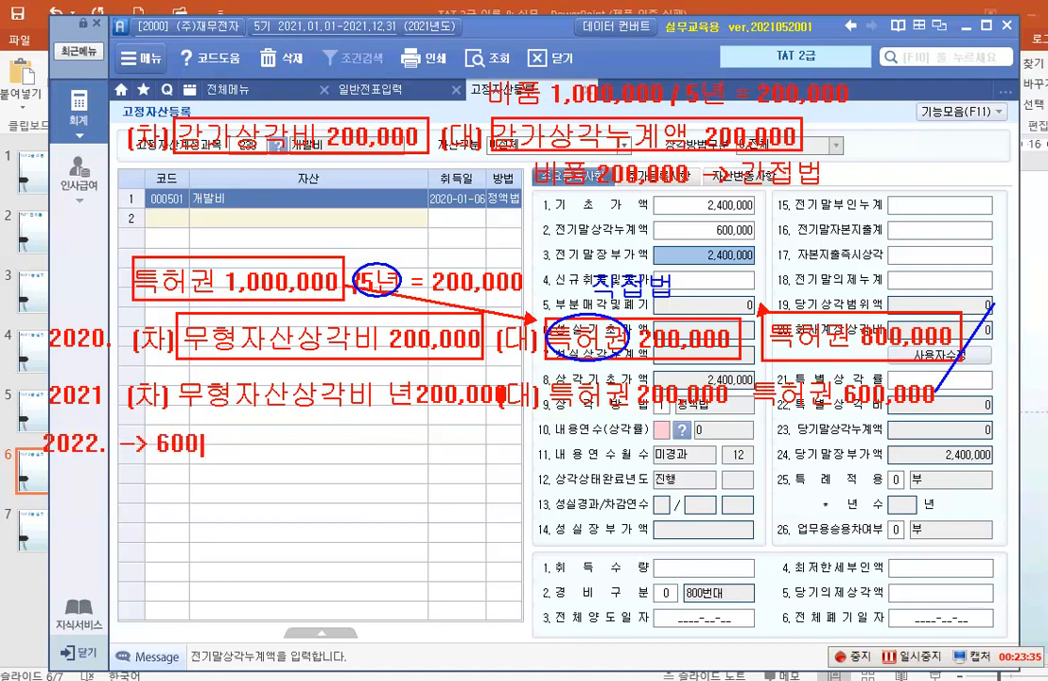
{"action": "type", "text": ",000 / "}
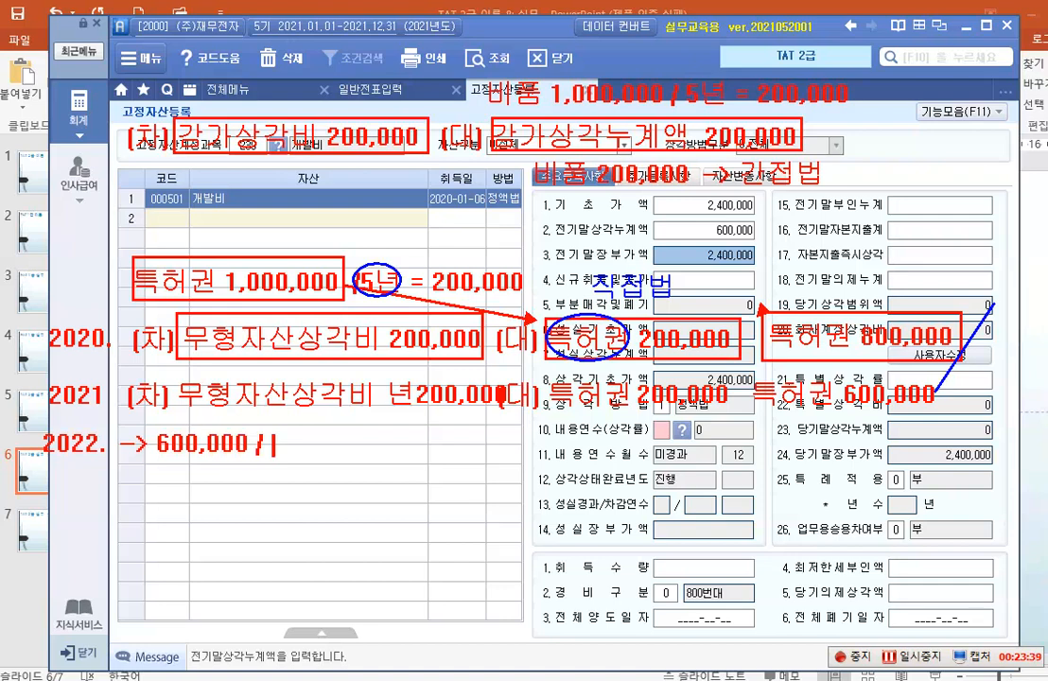
{"action": "type", "text": "3년 "}
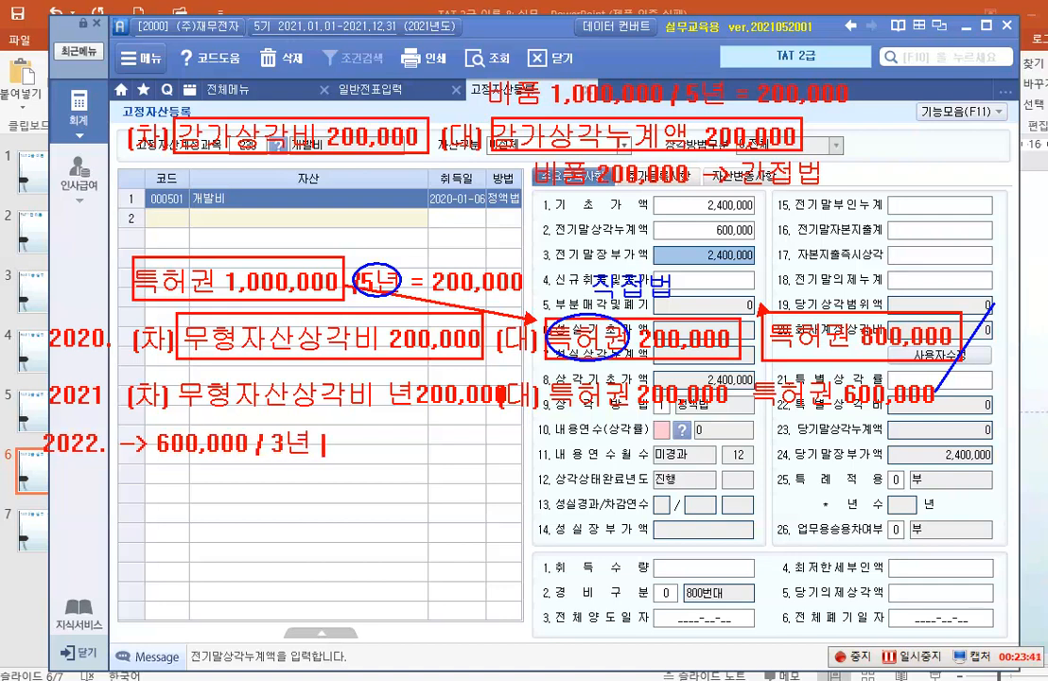
{"action": "type", "text": "= 20"}
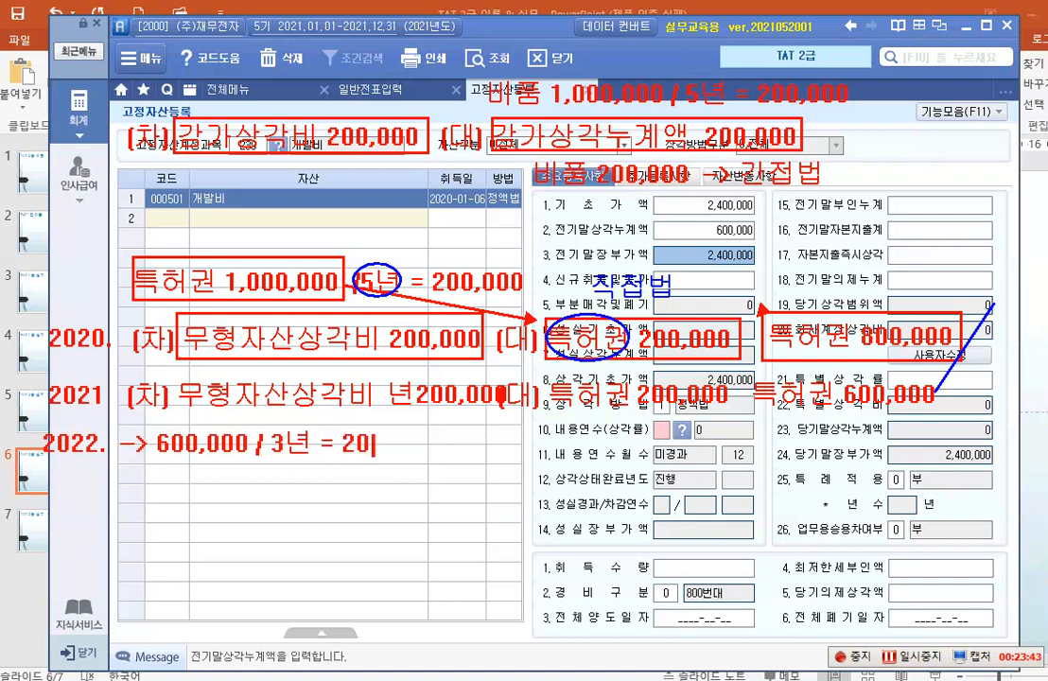
{"action": "type", "text": "0,000"}
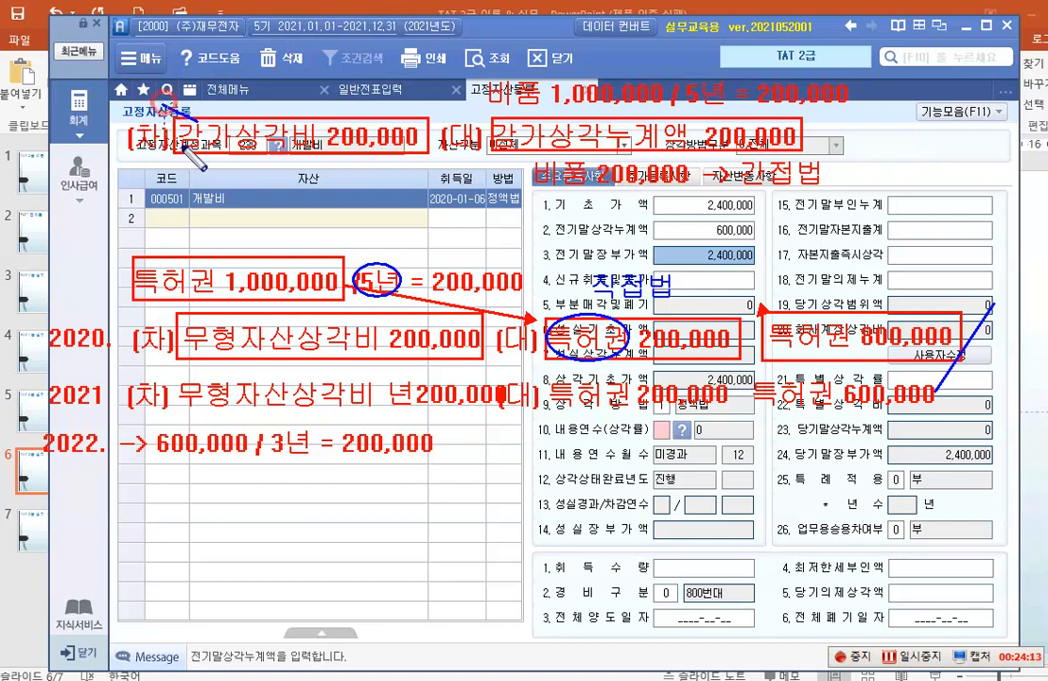
Step: Circle 감가상각비, 무형자산, 감가상각누계액 and the 특허권 beside 800,000 in blue
{"action": "left_click_drag", "start_coordinate": [166, 106], "coordinate": [329, 177]}
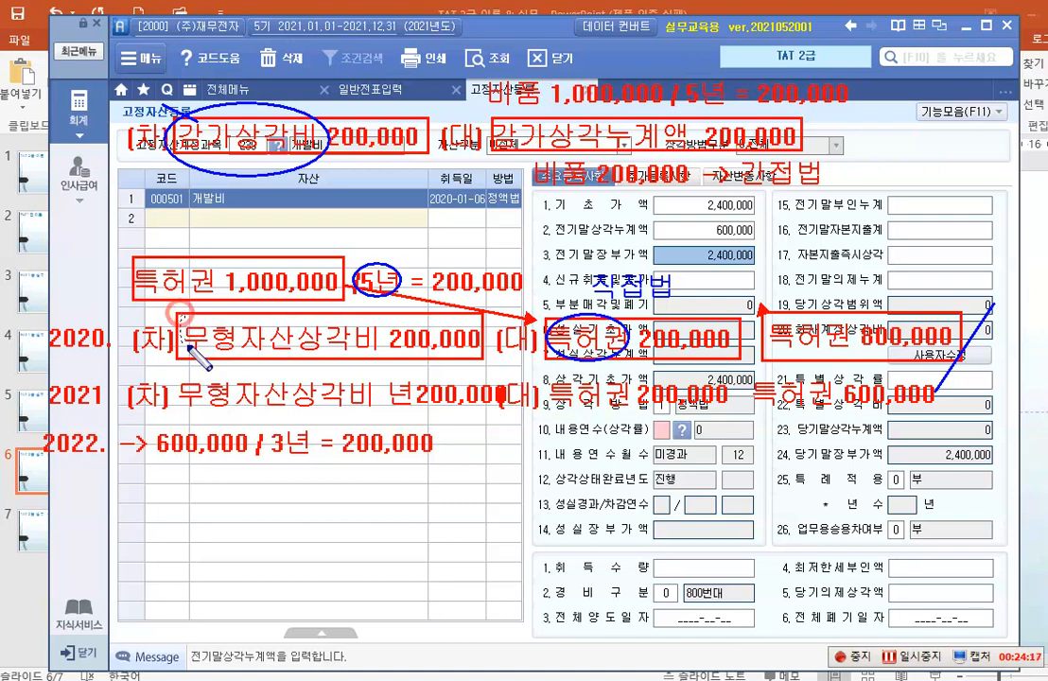
{"action": "left_click_drag", "start_coordinate": [180, 321], "coordinate": [289, 361]}
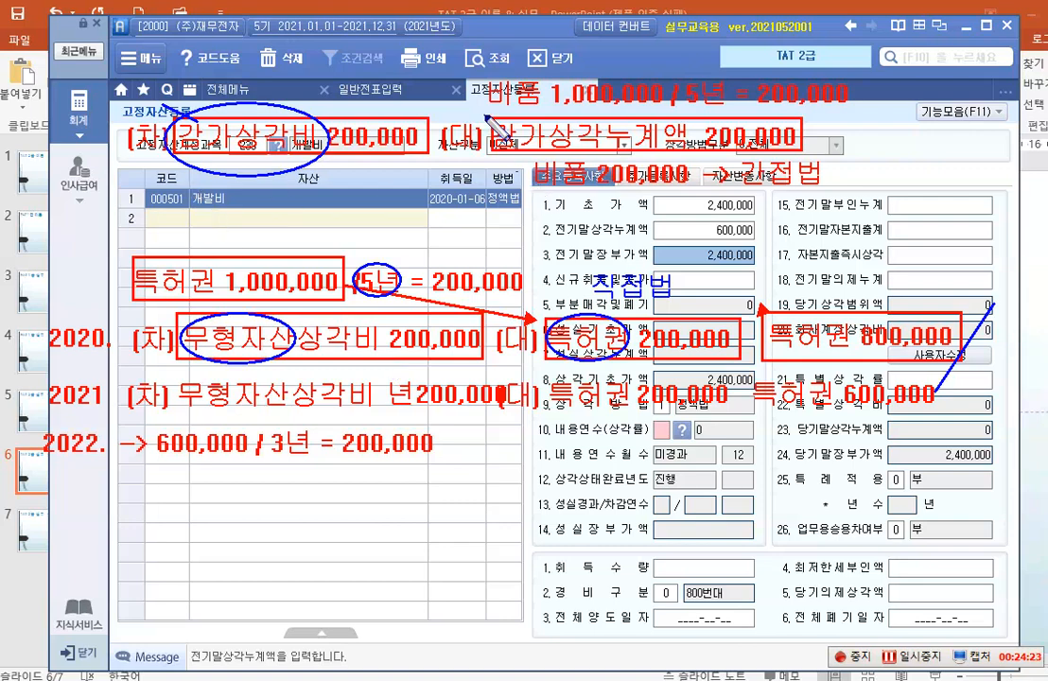
{"action": "left_click_drag", "start_coordinate": [515, 121], "coordinate": [698, 166]}
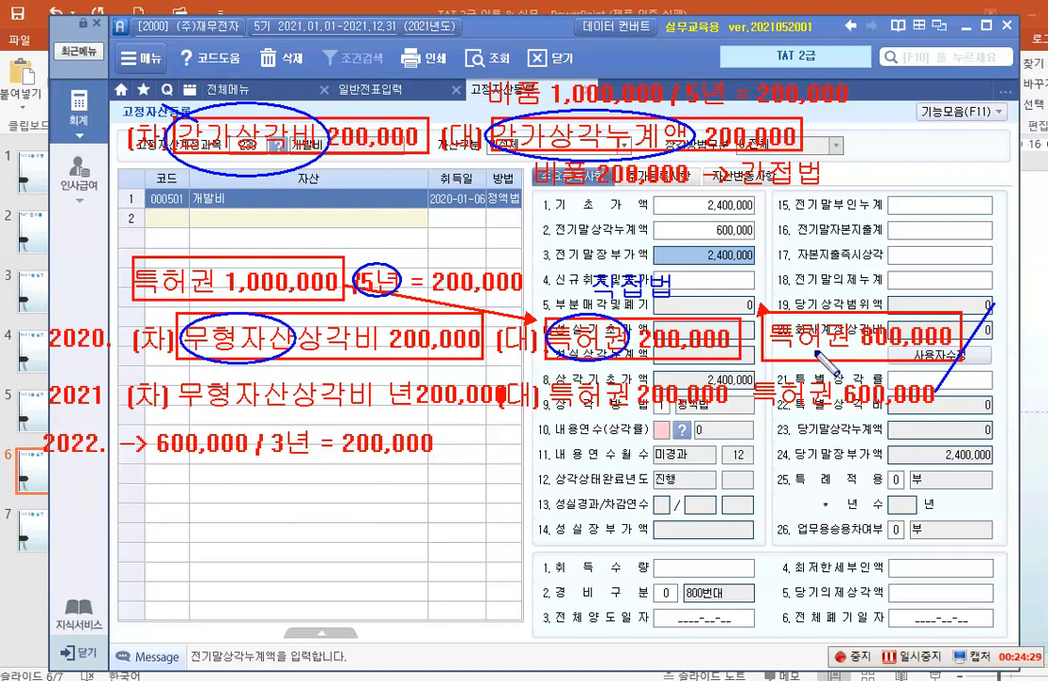
{"action": "mouse_move", "coordinate": [750, 305]}
{"action": "left_mouse_down"}
{"action": "mouse_move", "coordinate": [820, 370]}
{"action": "mouse_move", "coordinate": [857, 375]}
{"action": "left_mouse_up"}
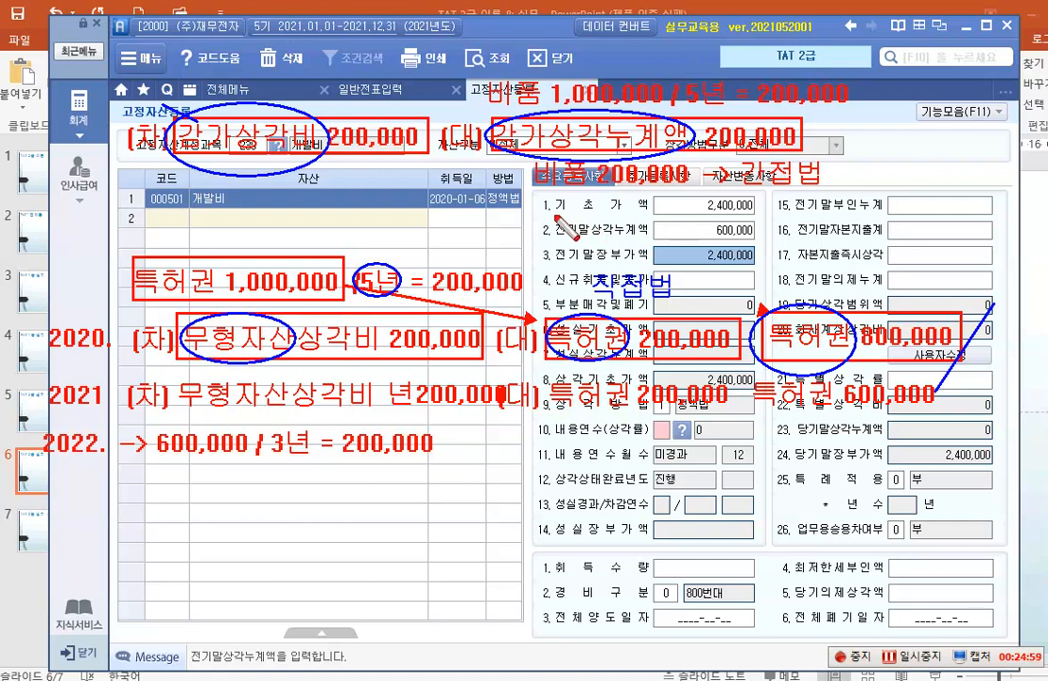
Step: Box the 기초가액 field in red, and clear all annotations from the screen
{"action": "left_click_drag", "start_coordinate": [546, 192], "coordinate": [738, 217]}
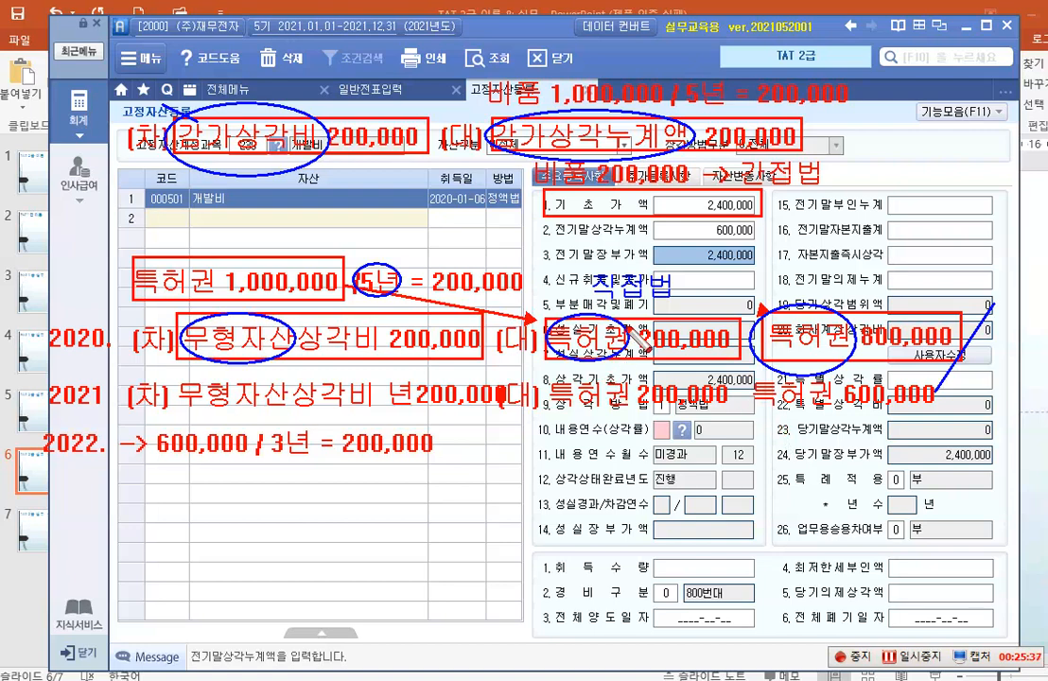
{"action": "key", "text": "Escape"}
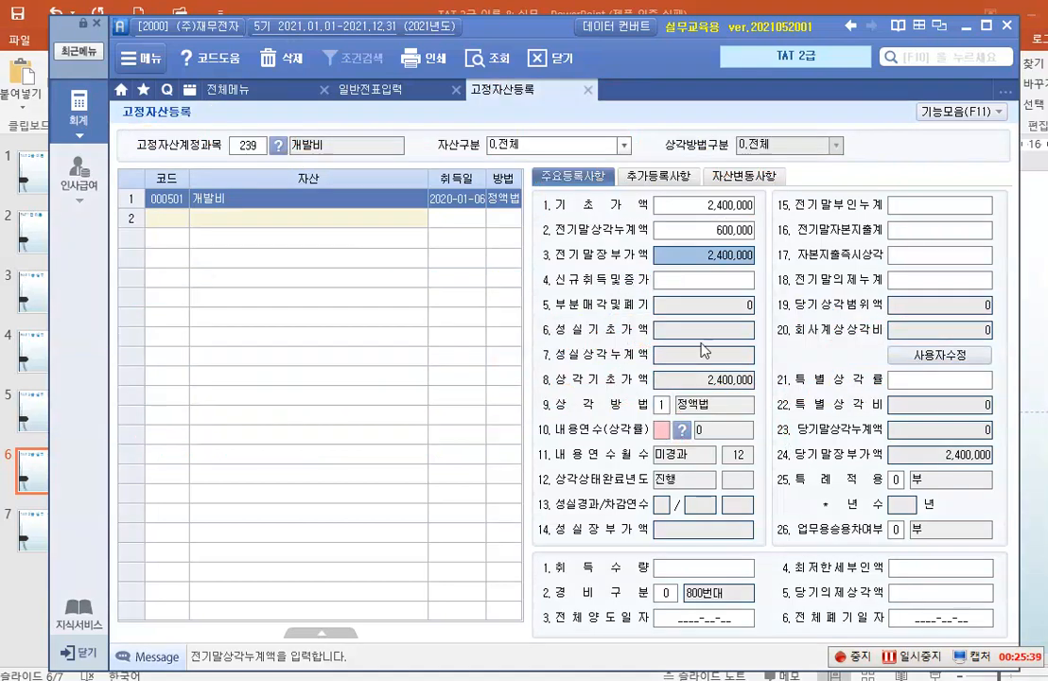
Step: Set the 내용연수 of 개발비 to 5, and box 당기상각범위액 and 회사계상상각비 in red
{"action": "left_click", "coordinate": [660, 431]}
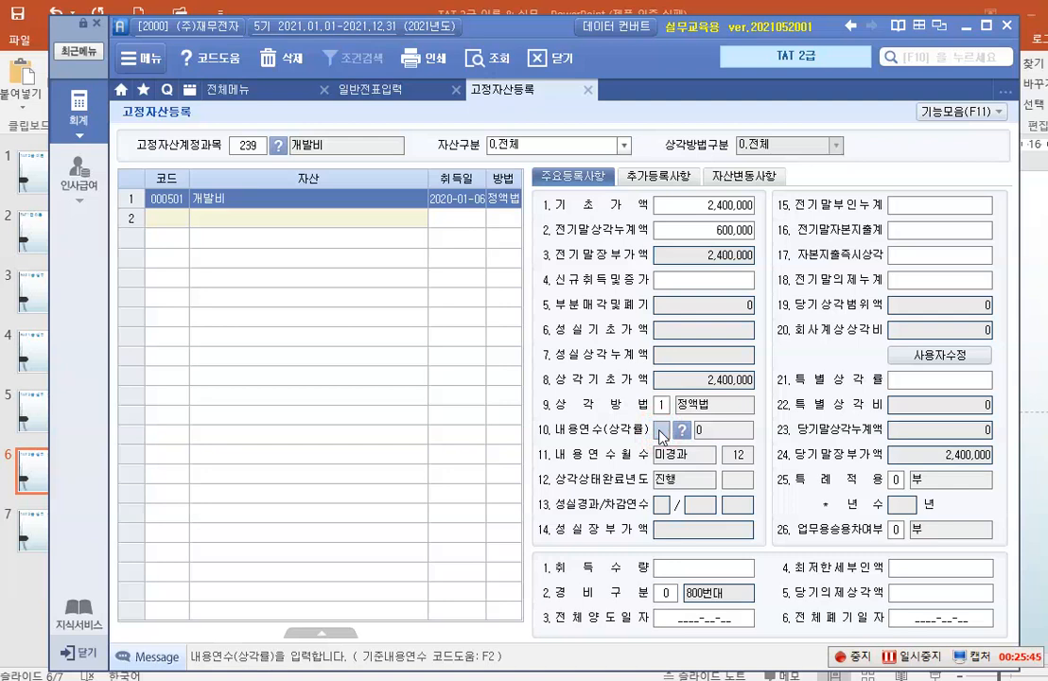
{"action": "type", "text": "5"}
{"action": "key", "text": "Return"}
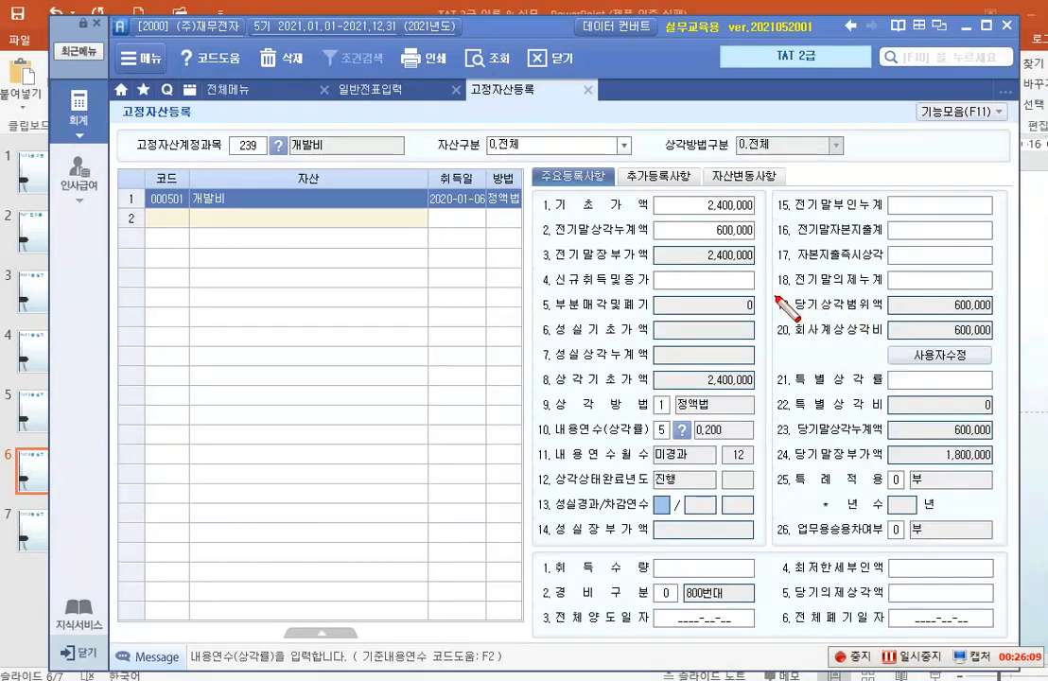
{"action": "mouse_move", "coordinate": [775, 296]}
{"action": "left_mouse_down"}
{"action": "mouse_move", "coordinate": [981, 361]}
{"action": "mouse_move", "coordinate": [1002, 344]}
{"action": "left_mouse_up"}
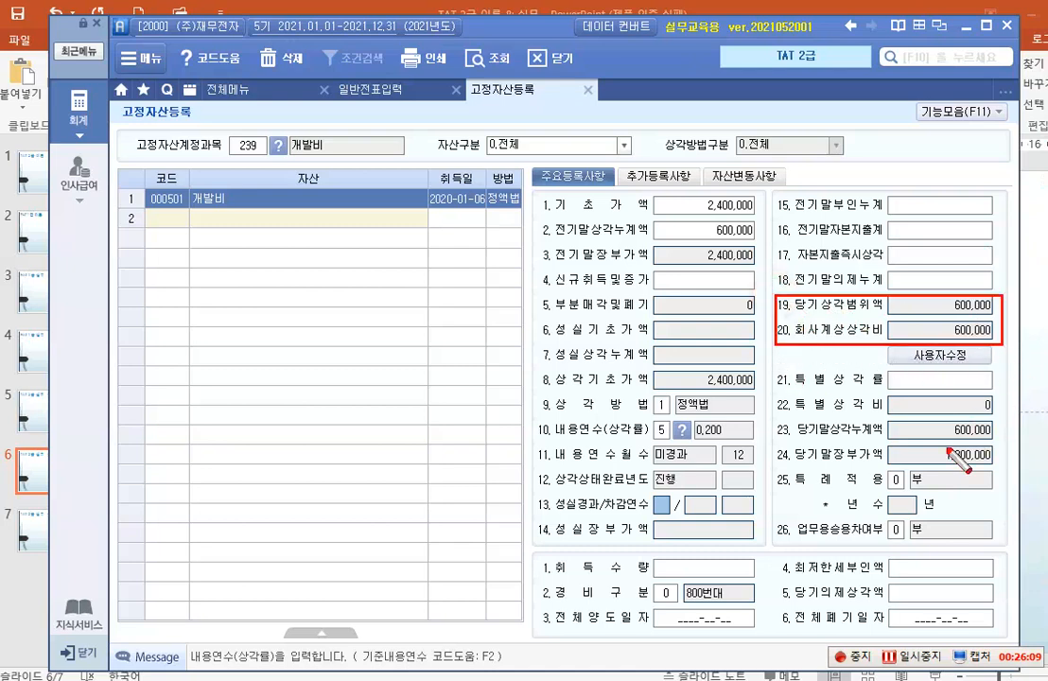
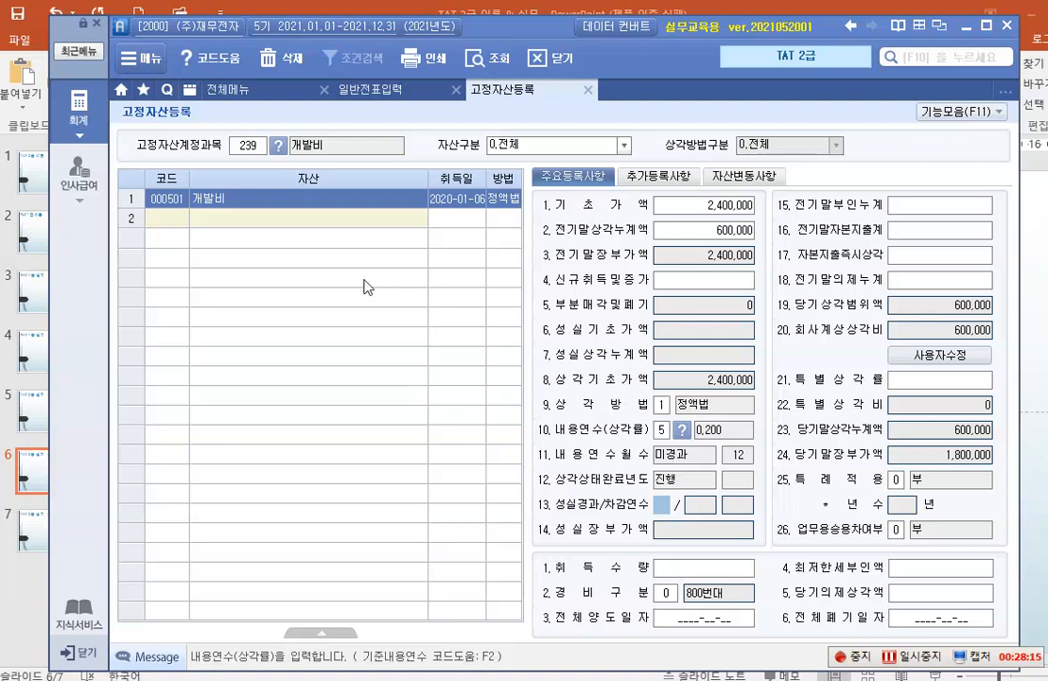
Step: Open the full 회계 menu, and temporarily box the entries from 고정자산관리대장 to 원가경비별감가상각명세서 in red
{"action": "left_click", "coordinate": [78, 106]}
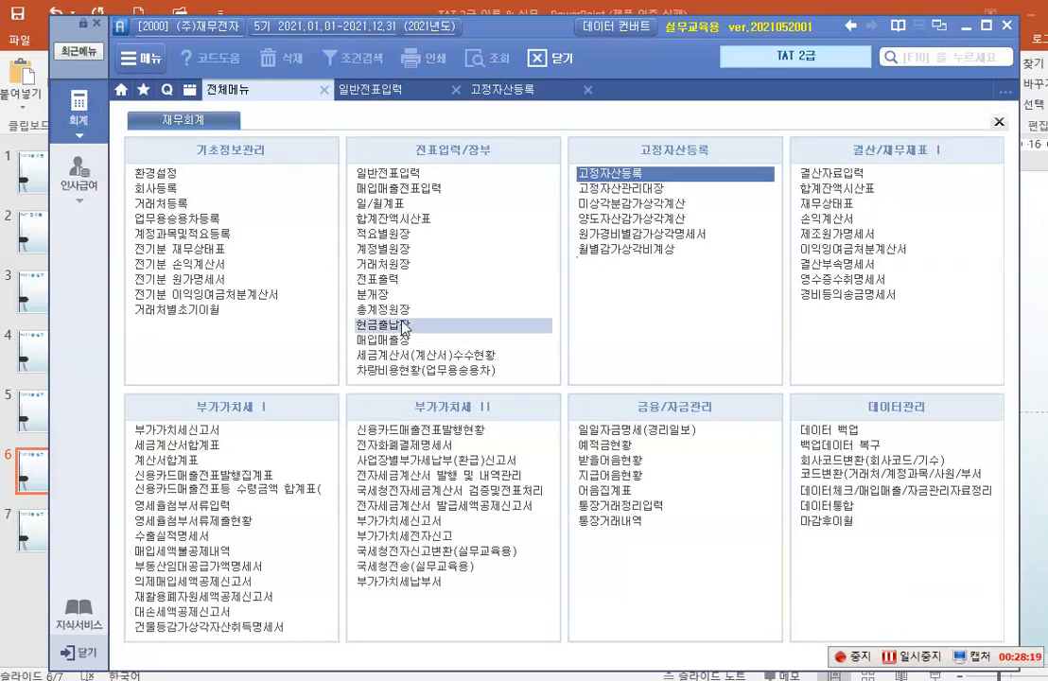
{"action": "key", "text": "ctrl+2"}
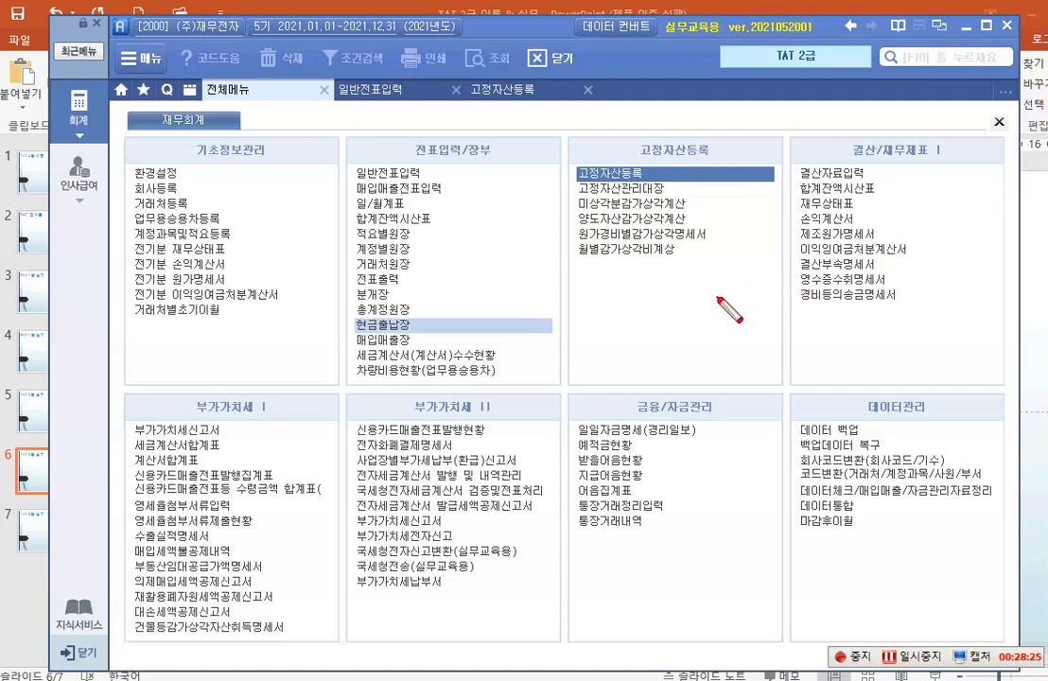
{"action": "left_click_drag", "start_coordinate": [573, 183], "coordinate": [711, 244]}
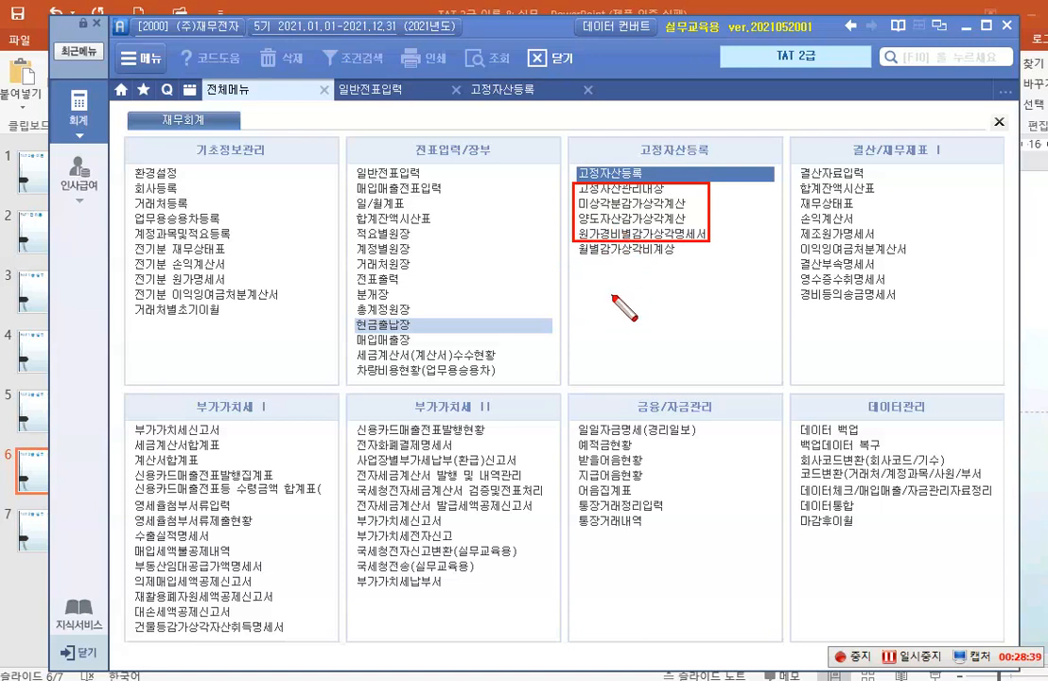
{"action": "key", "text": "Escape"}
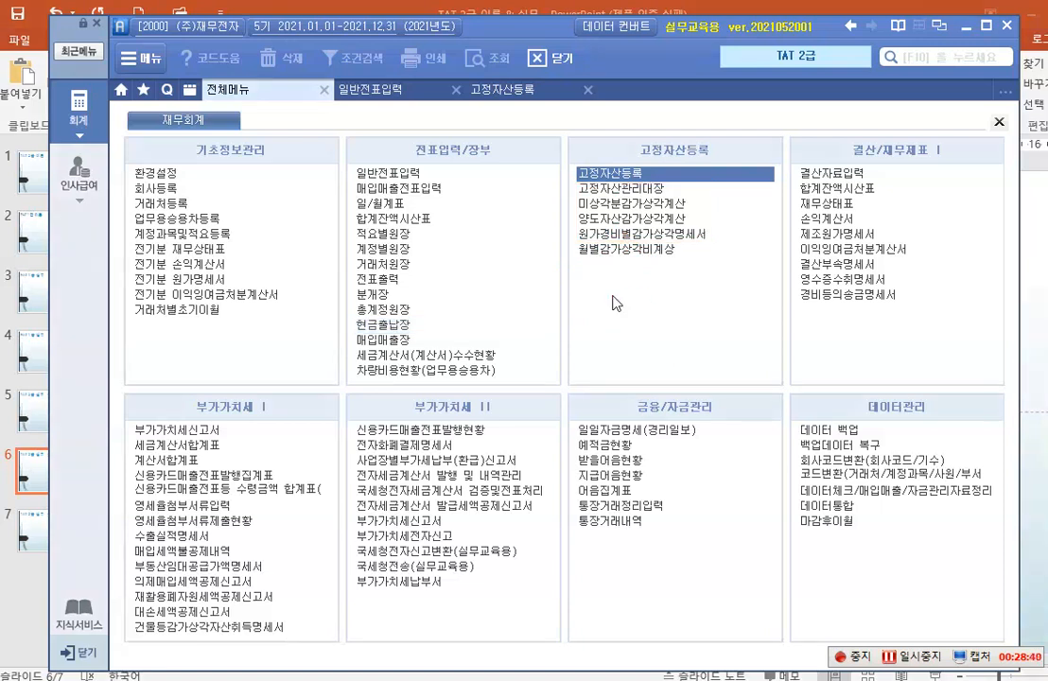
Step: Open 월별감가상각비계상 and retrieve 결산기준 감가상각 계상 for 2021년 12월 with 경비구분 0. 전체
{"action": "left_click", "coordinate": [594, 250]}
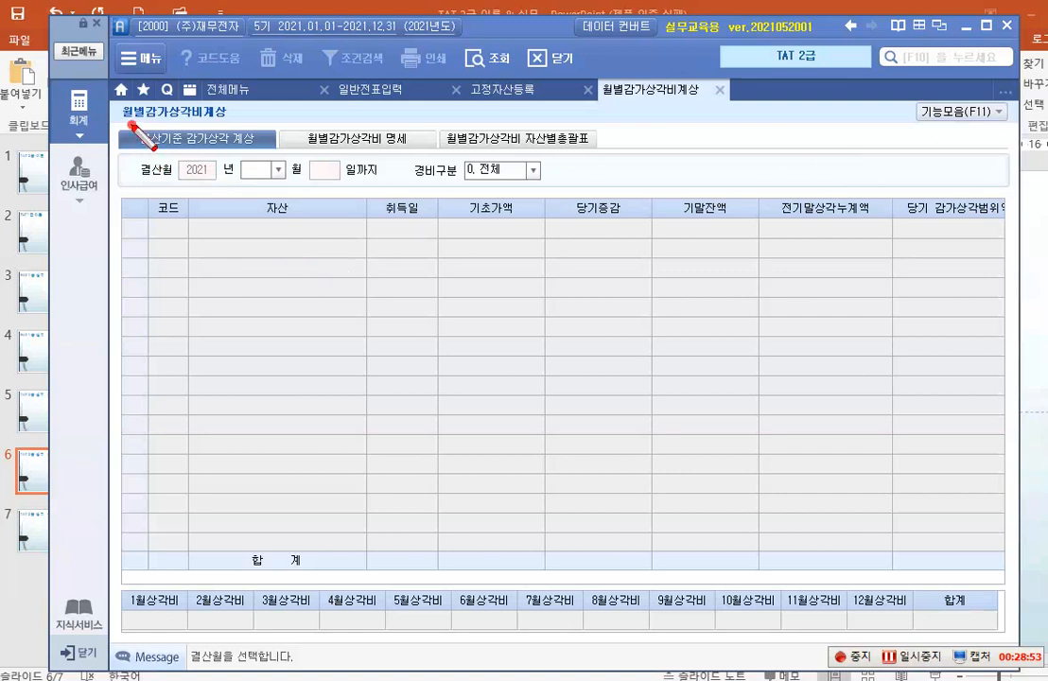
{"action": "left_click_drag", "start_coordinate": [131, 125], "coordinate": [266, 153]}
{"action": "left_click", "coordinate": [277, 169]}
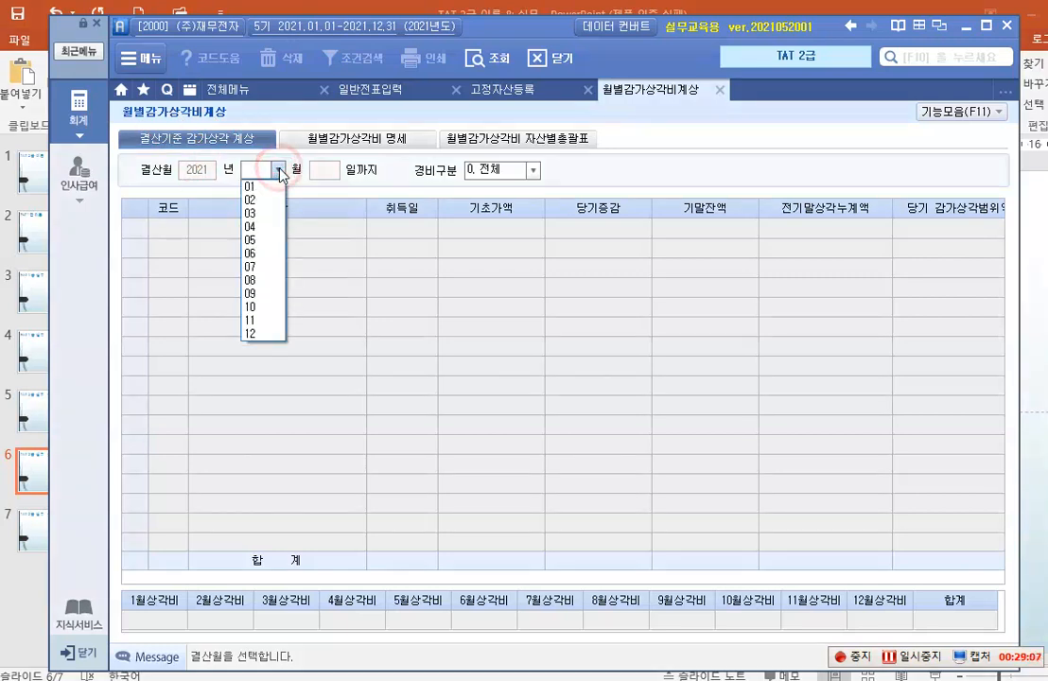
{"action": "left_click", "coordinate": [254, 334]}
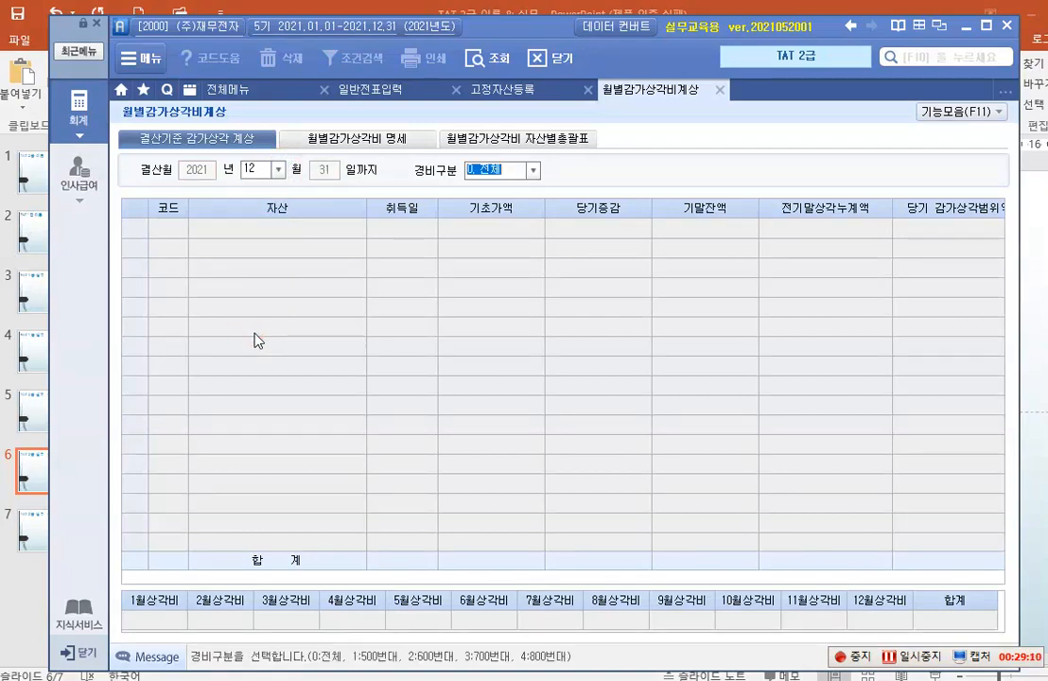
{"action": "key", "text": "Return"}
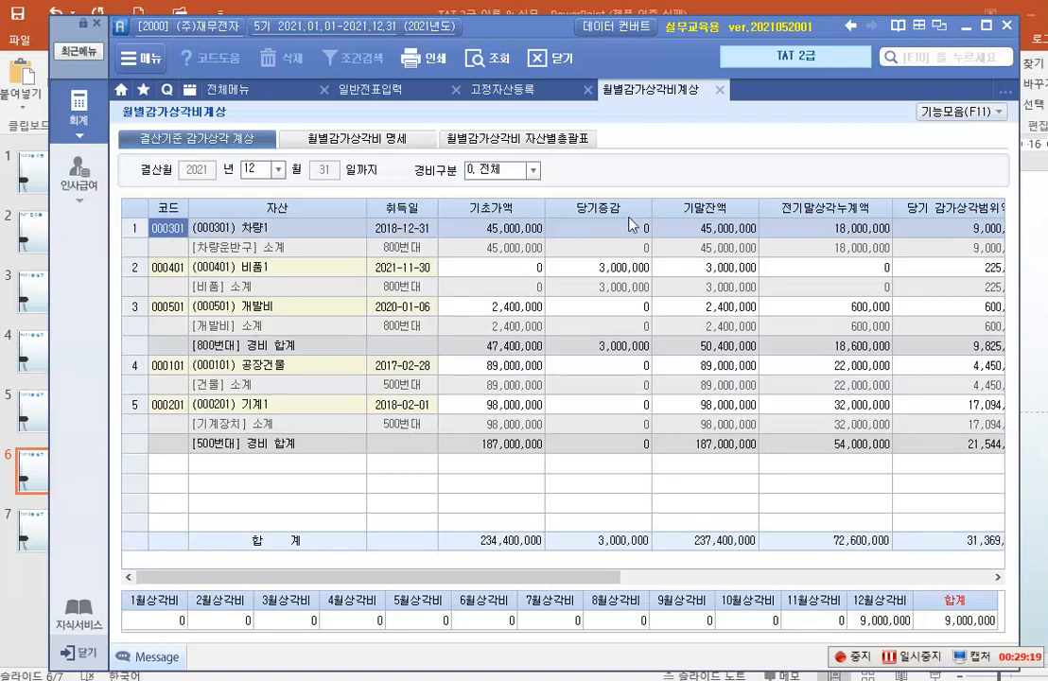
Step: Review the 12월 누적 감가상각비 and monthly breakdown for the 차량운반구 소계, 개발비 and 공장건물 rows
{"action": "left_click_drag", "start_coordinate": [458, 575], "coordinate": [894, 573]}
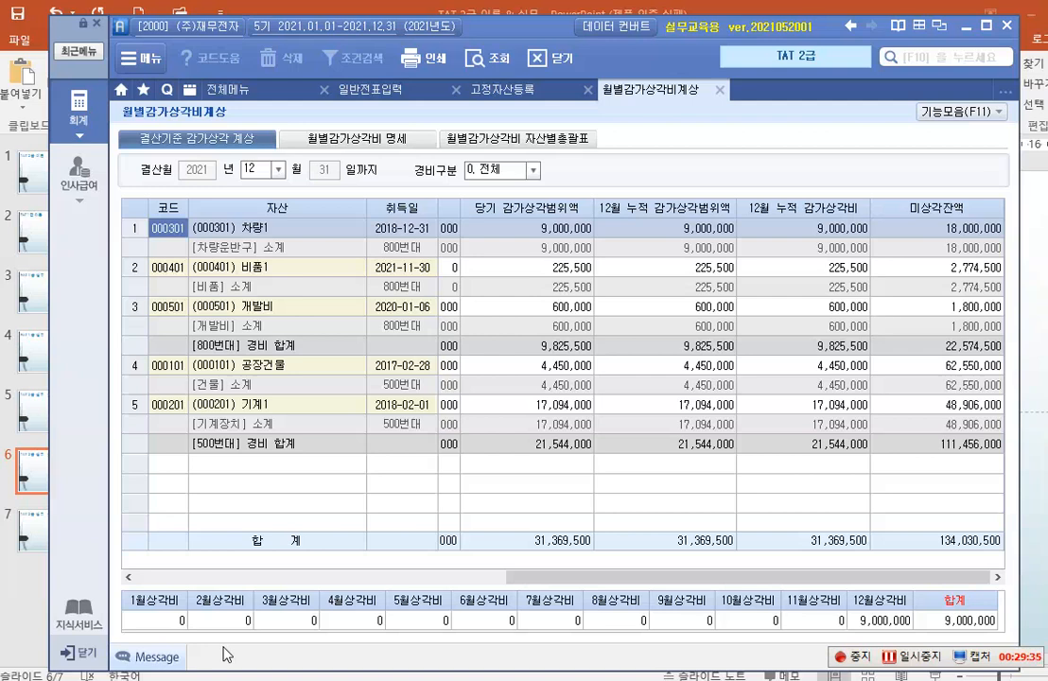
{"action": "left_click", "coordinate": [837, 249]}
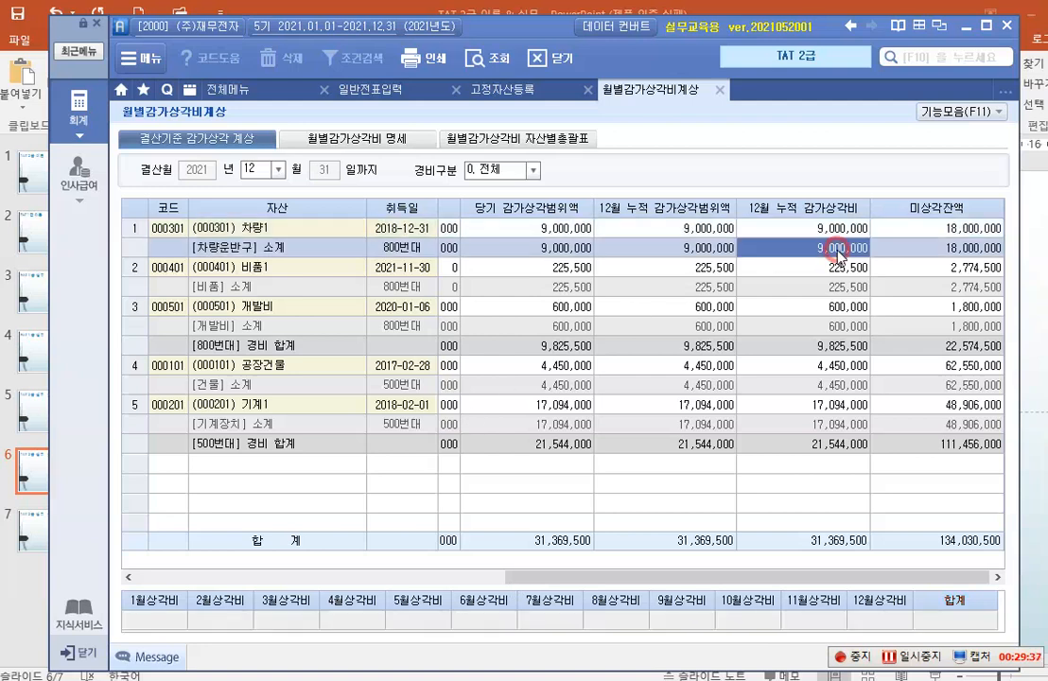
{"action": "left_click", "coordinate": [854, 305]}
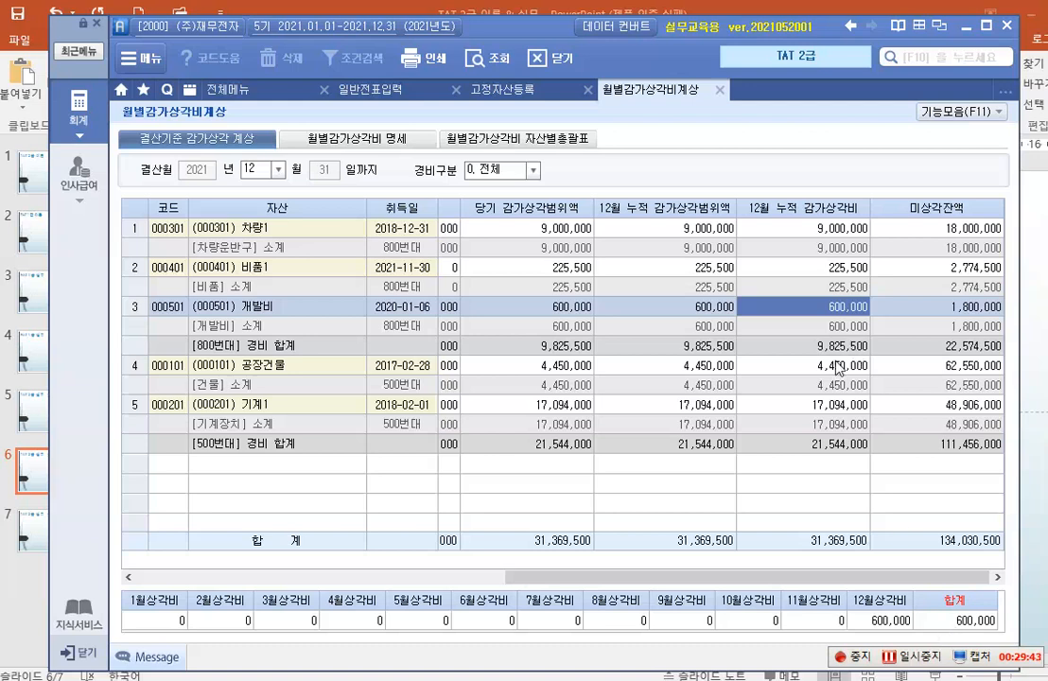
{"action": "left_click", "coordinate": [845, 365]}
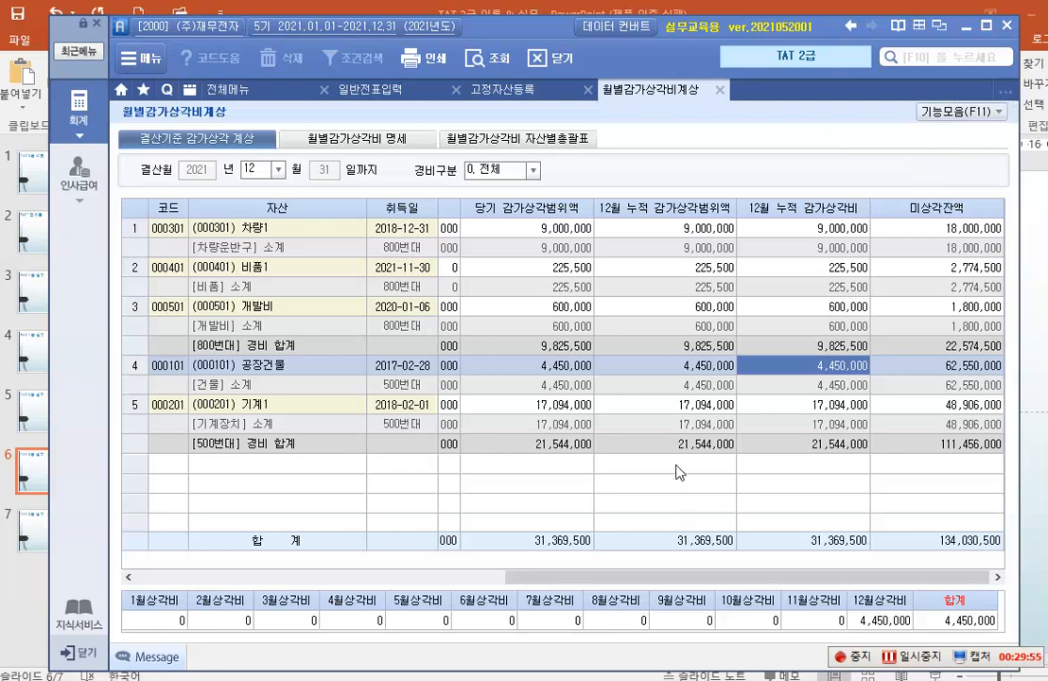
Step: Save the 결산기준 감가상각 계상 data for 2021년 12월
{"action": "left_click", "coordinate": [997, 112]}
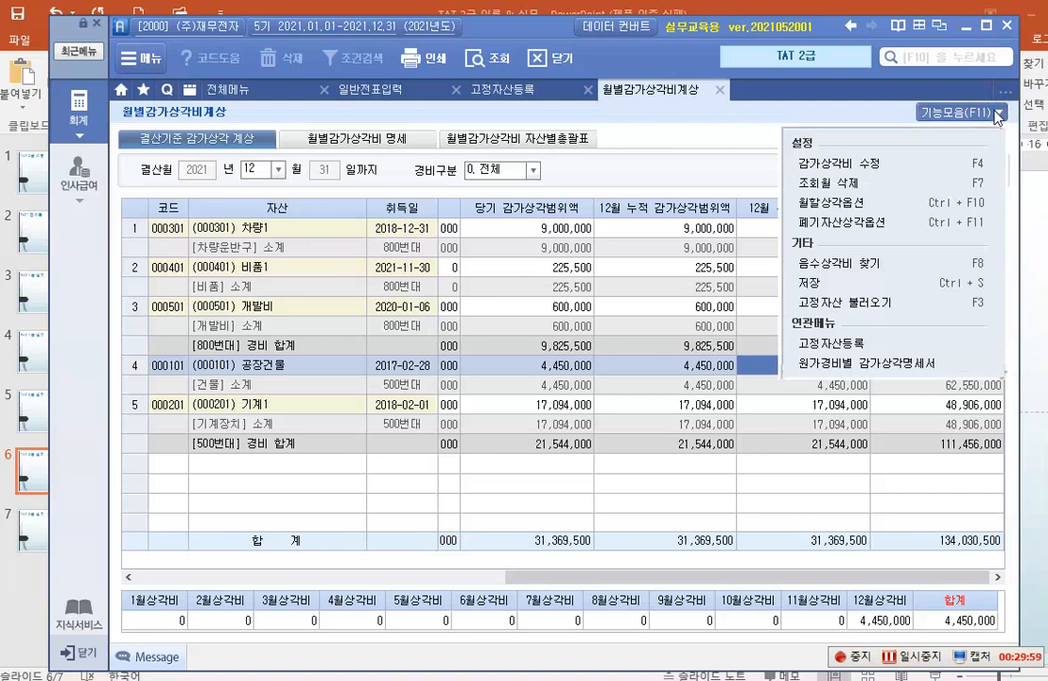
{"action": "left_click", "coordinate": [828, 291]}
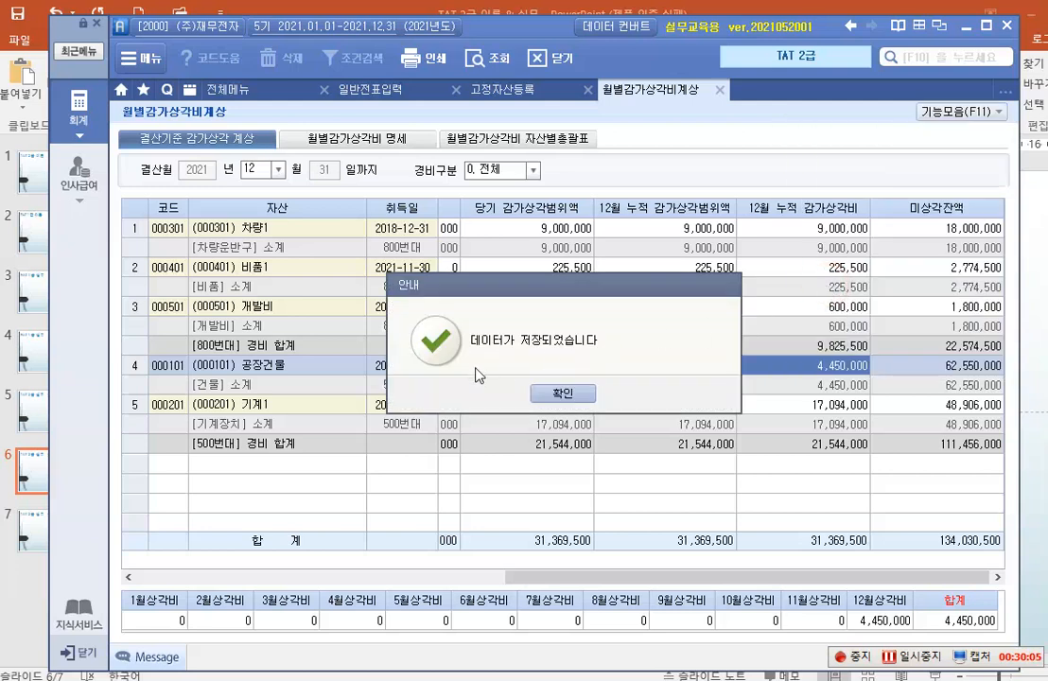
{"action": "left_click", "coordinate": [567, 394]}
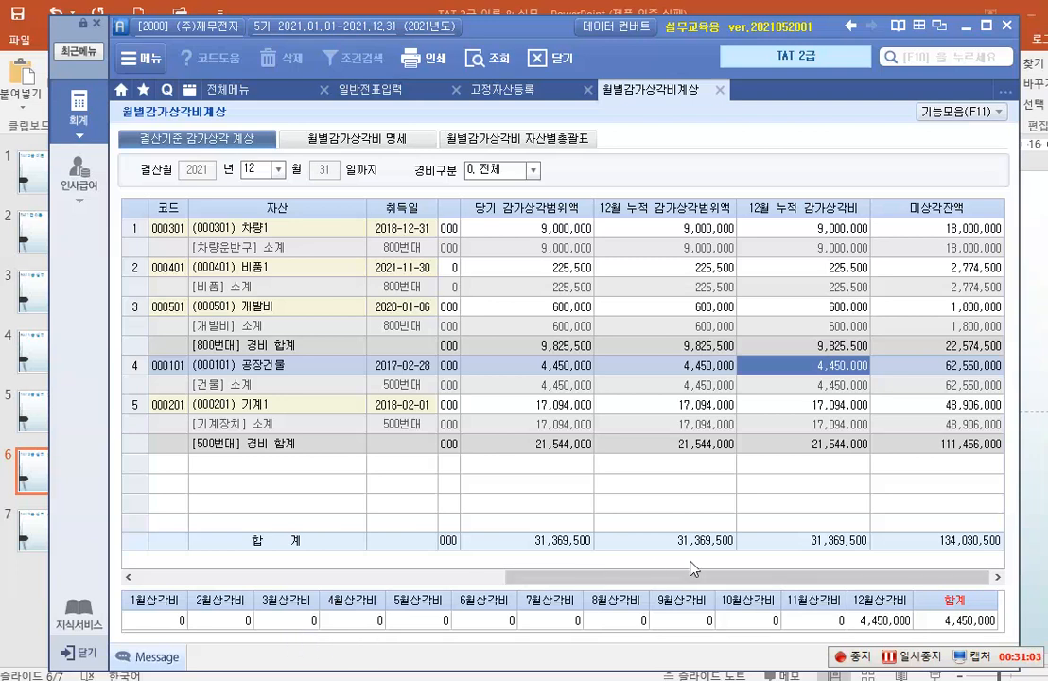
Step: Close 월별감가상각비계상 and 고정자산등록 to return to 일반전표입력
{"action": "left_click", "coordinate": [908, 657]}
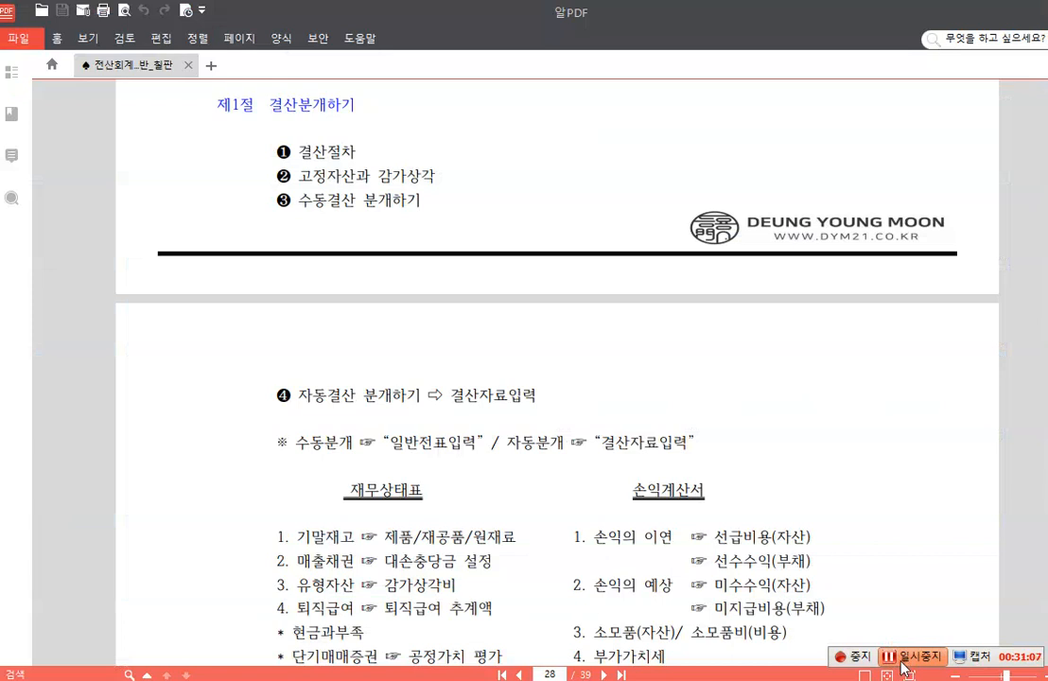
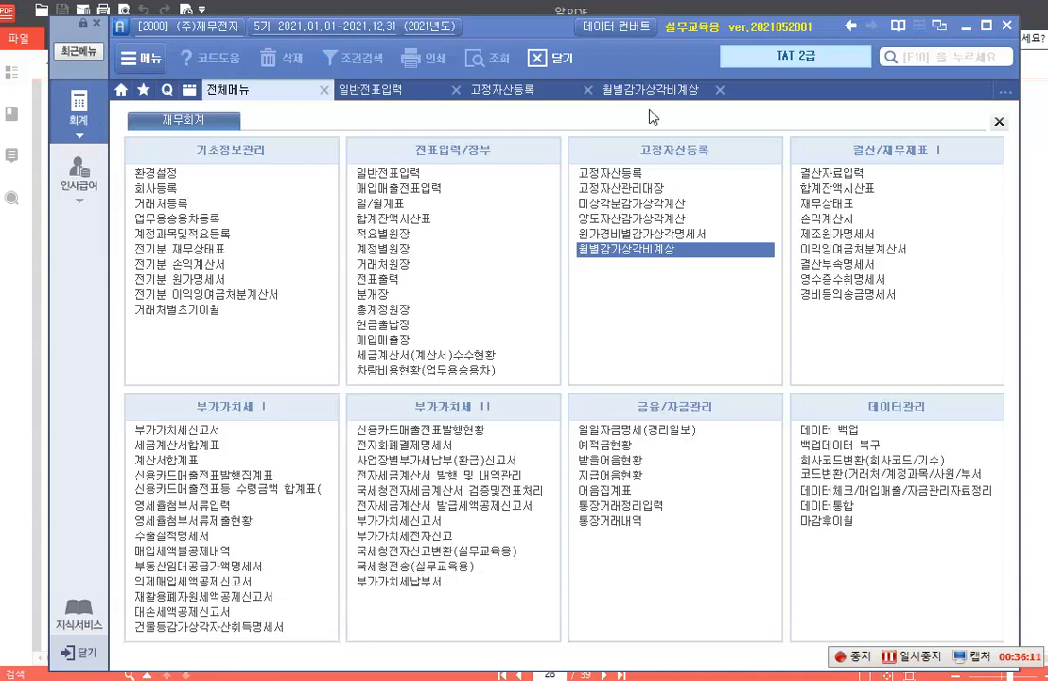
{"action": "left_click", "coordinate": [653, 90]}
{"action": "left_click", "coordinate": [537, 57]}
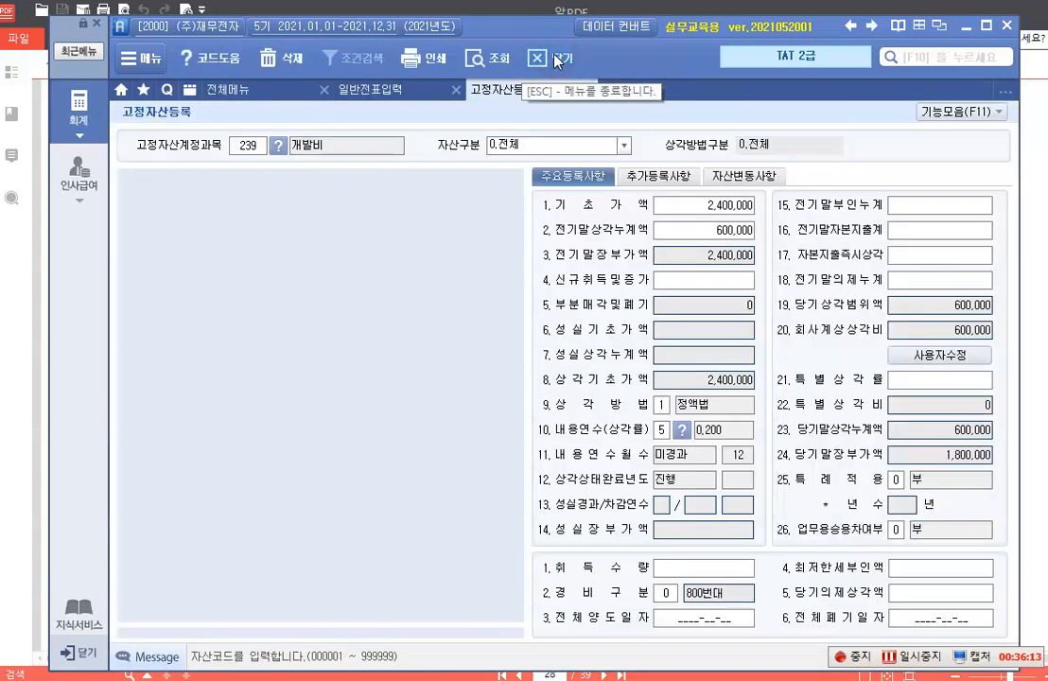
{"action": "left_click", "coordinate": [537, 58]}
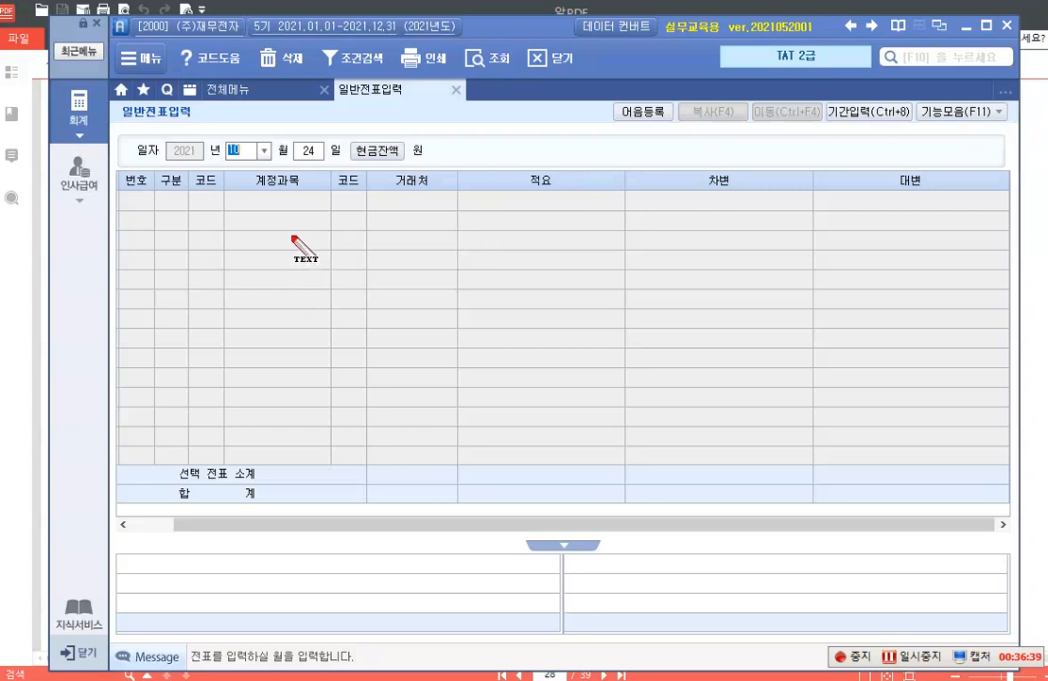
Step: Write the red annotation "09.04 ~ 2022.09.04 -> 1,200,000" over the upper part of the empty voucher grid
{"action": "left_click_drag", "start_coordinate": [277, 225], "coordinate": [278, 247]}
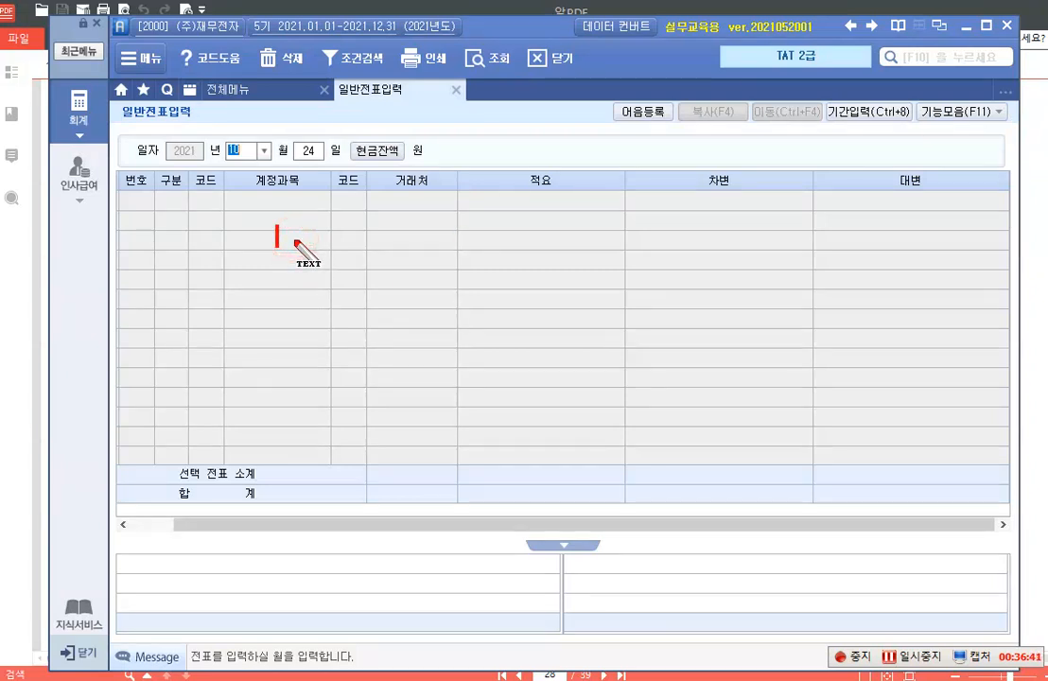
{"action": "type", "text": "09.4"}
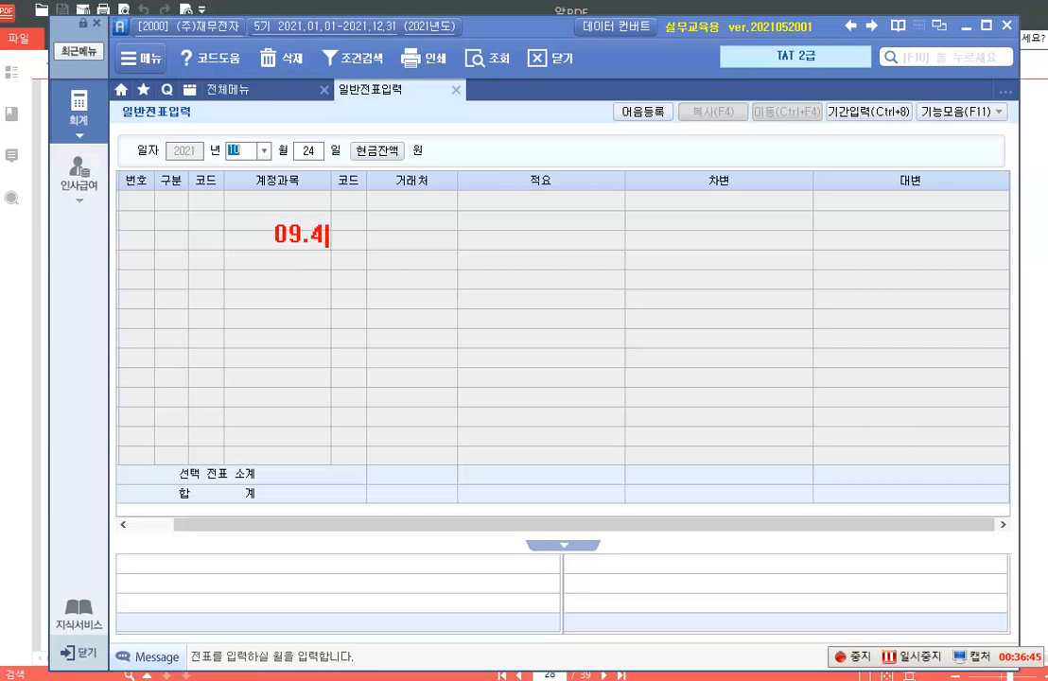
{"action": "key", "text": "BackSpace"}
{"action": "type", "text": "04 ~ 2022"}
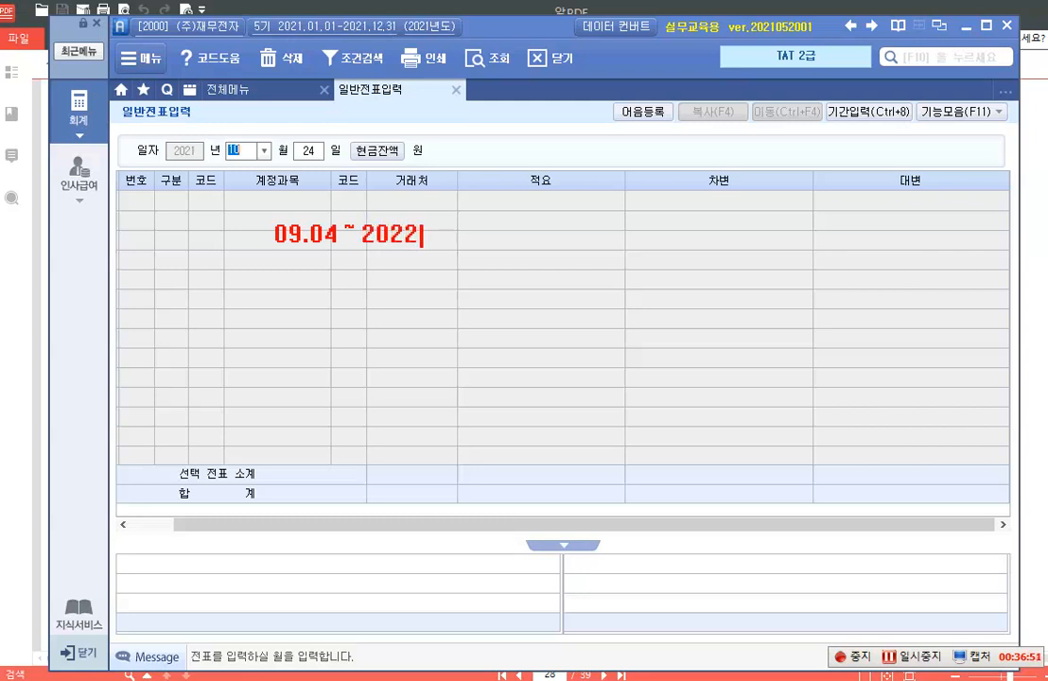
{"action": "type", "text": ".09.4"}
{"action": "key", "text": "BackSpace"}
{"action": "type", "text": "04 -> "}
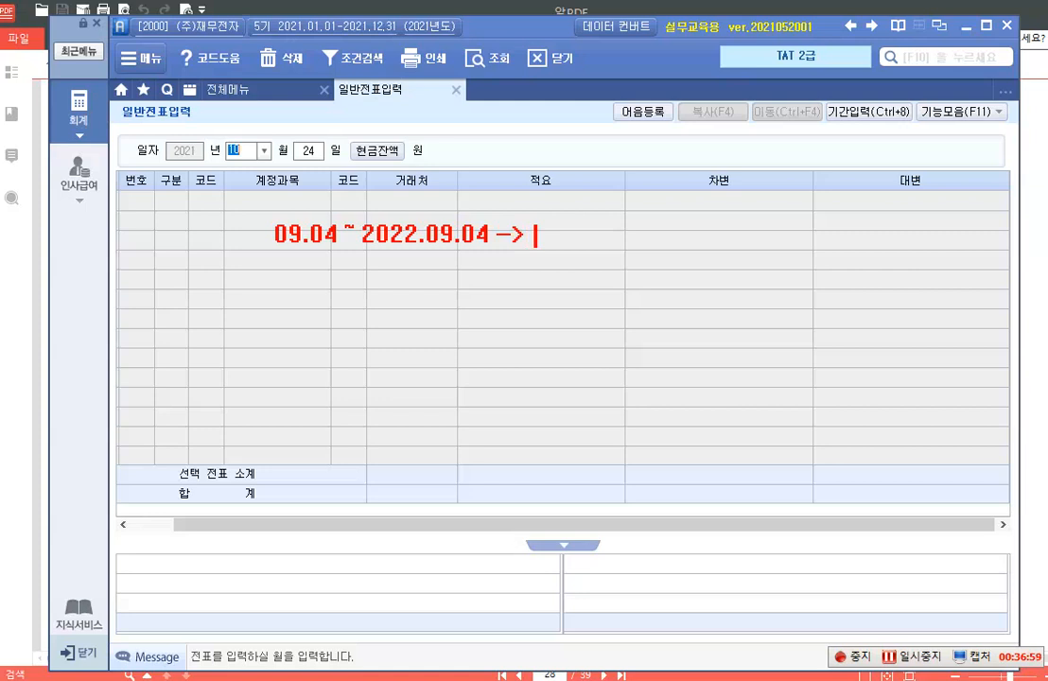
{"action": "type", "text": "1,200,000"}
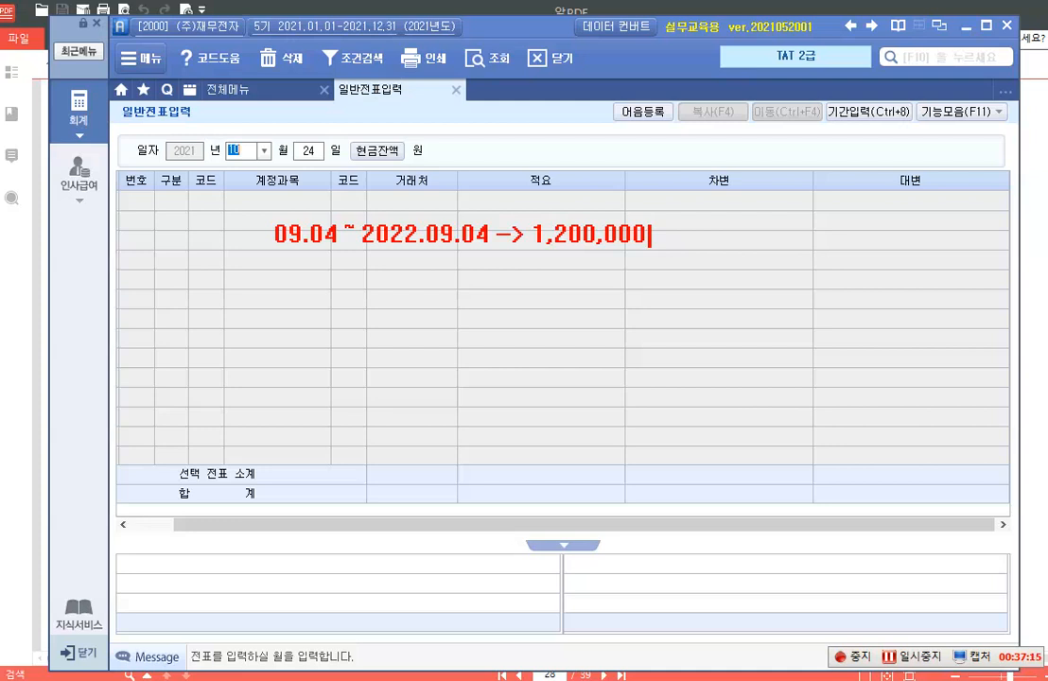
Step: Below the period line, write the formula "1,200,000 x" followed by an empty fraction bar and "="
{"action": "key", "text": "Return"}
{"action": "key", "text": "Return"}
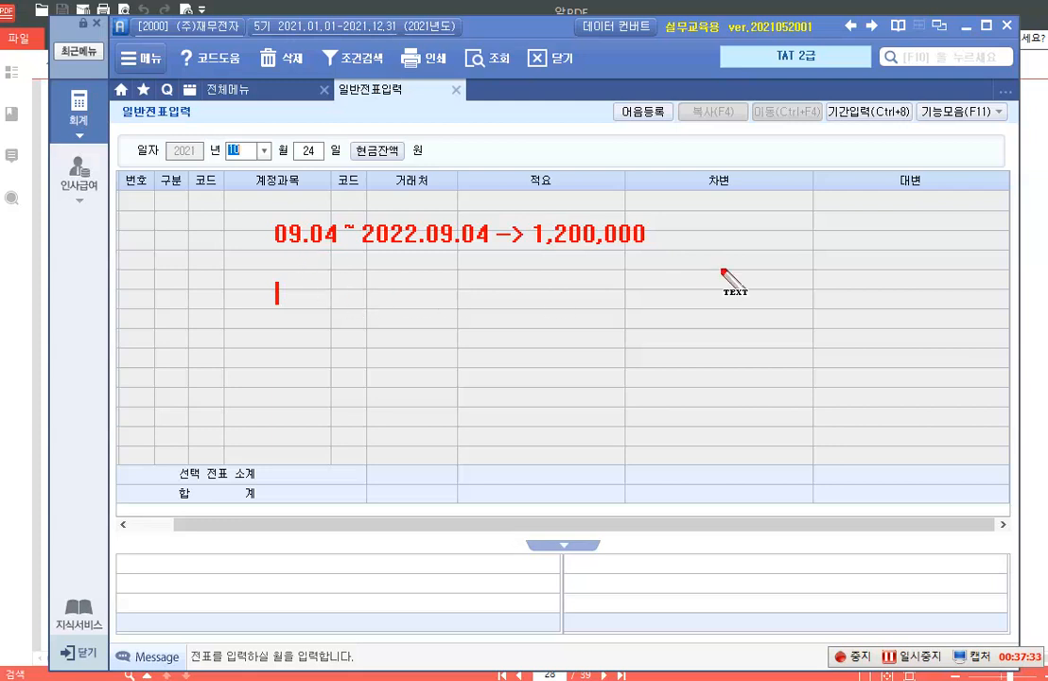
{"action": "type", "text": "12"}
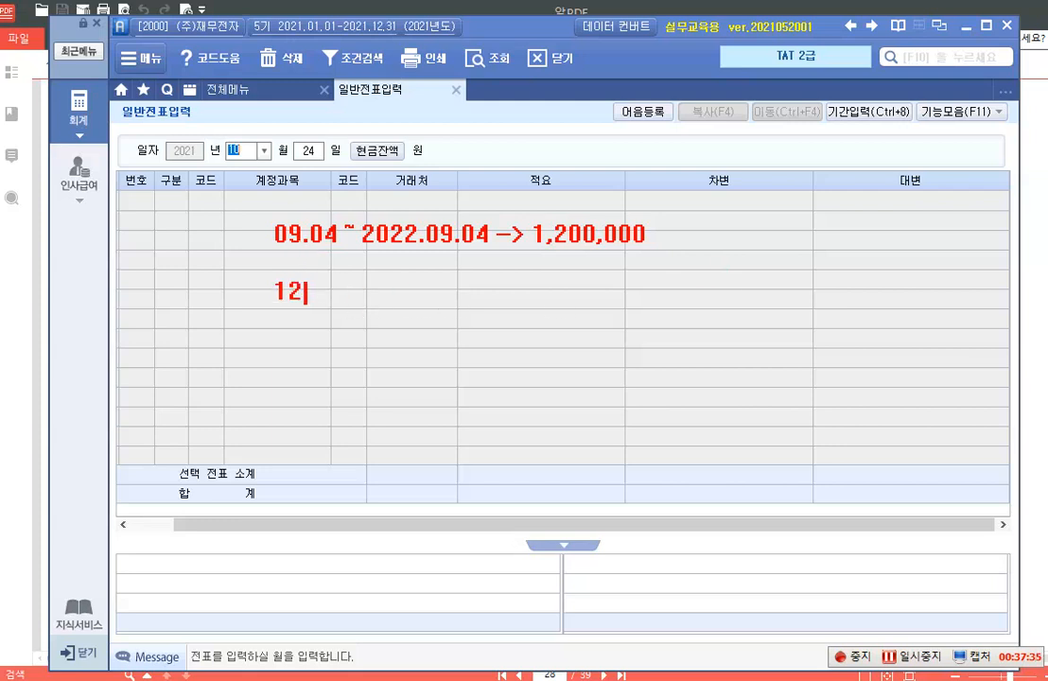
{"action": "key", "text": "BackSpace"}
{"action": "type", "text": ",200"}
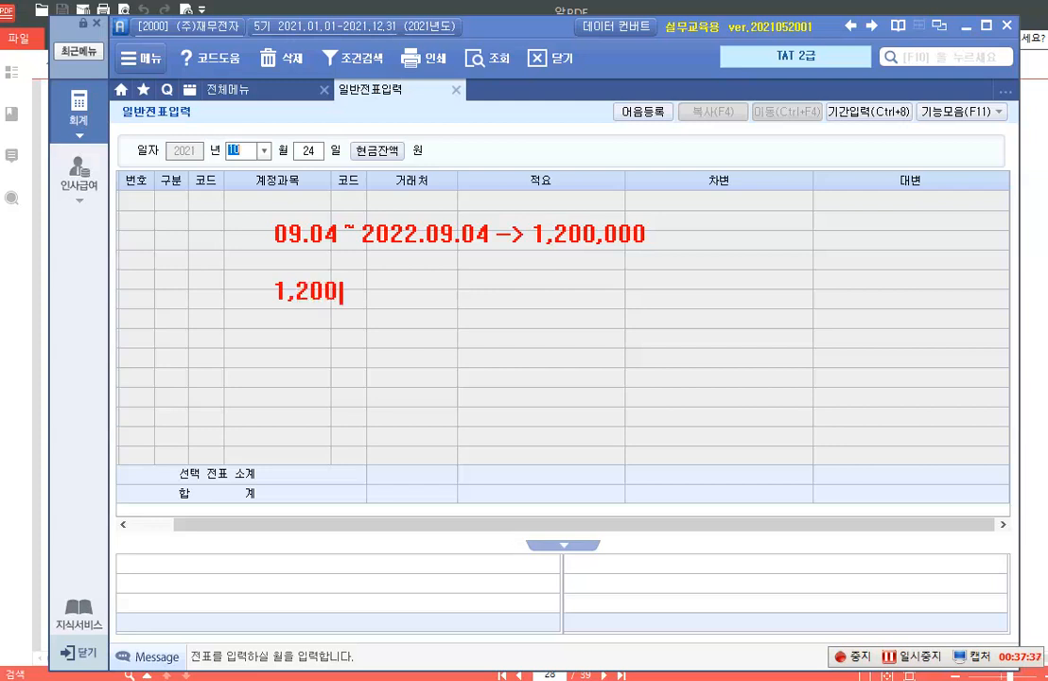
{"action": "type", "text": ",000 "}
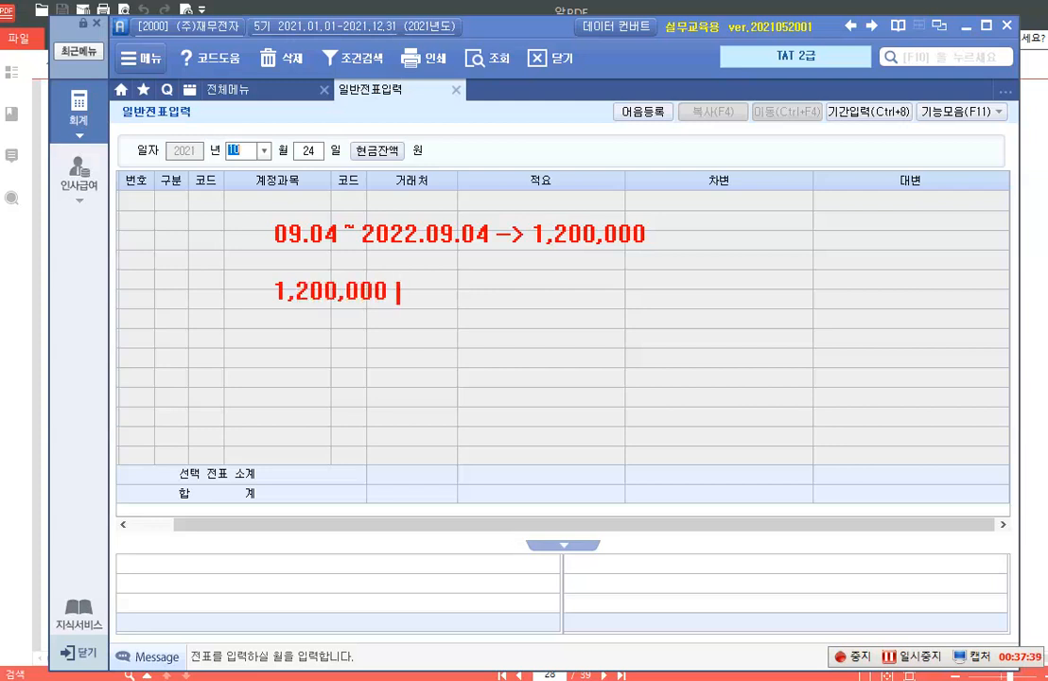
{"action": "type", "text": "x ---------"}
{"action": "type", "text": "="}
Step: Add the red day-count annotation "2021-> 119" above the insurance period line
{"action": "left_click", "coordinate": [442, 125]}
{"action": "type", "text": "2021"}
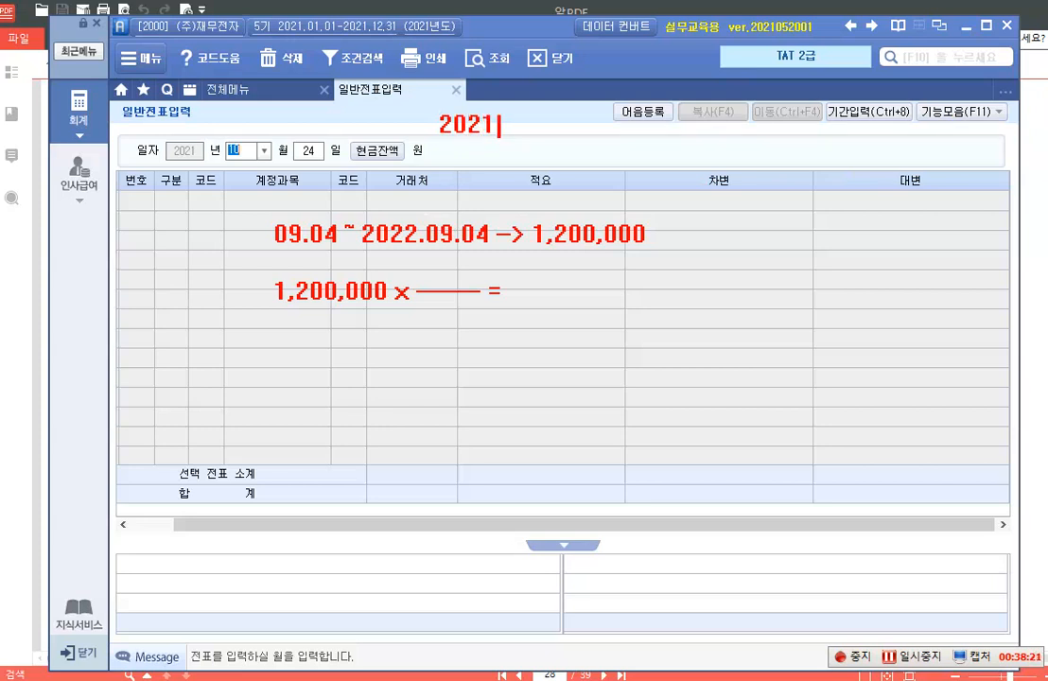
{"action": "type", "text": "->"}
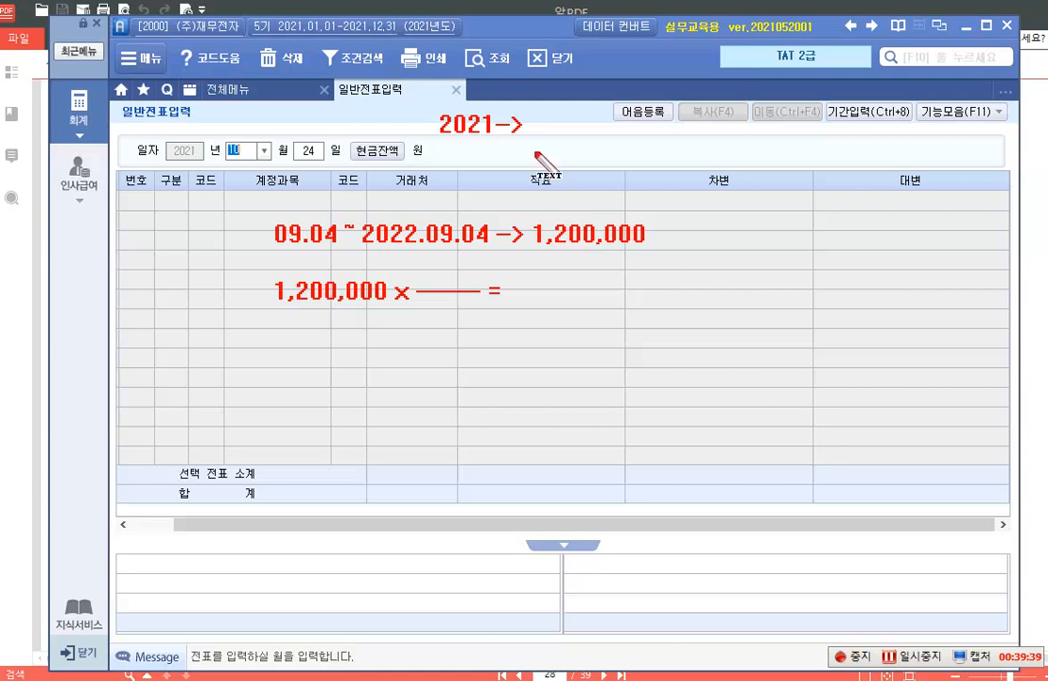
{"action": "left_click_drag", "start_coordinate": [542, 116], "coordinate": [542, 137]}
{"action": "type", "text": "119"}
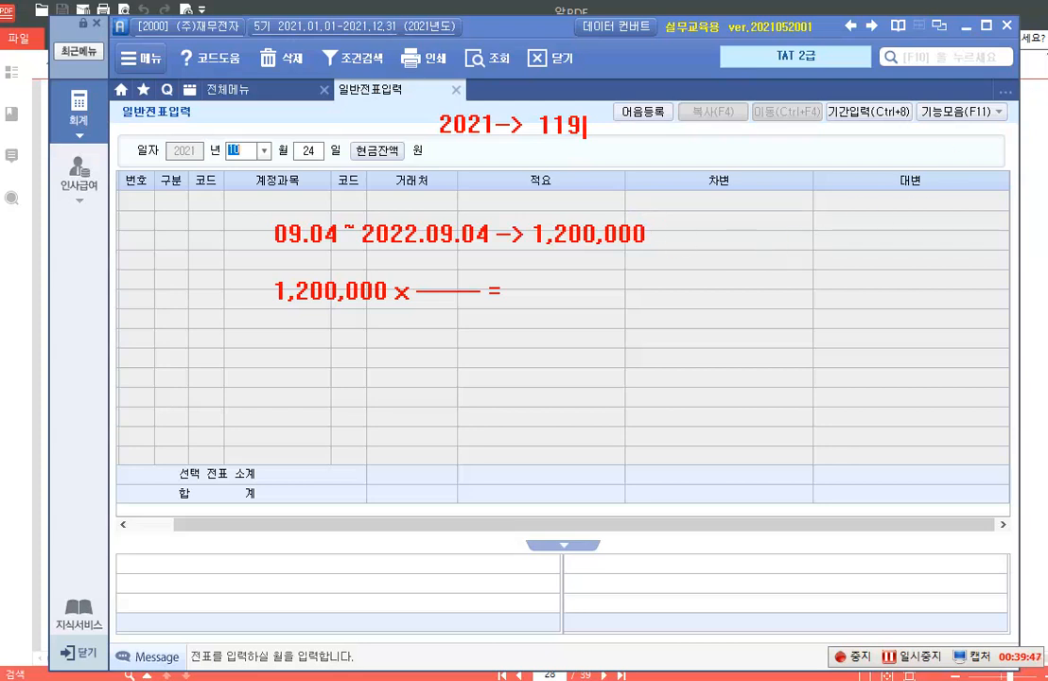
{"action": "key", "text": "Return"}
Step: Add the day-count annotation "2022 -> 247" directly beneath the 2021 line
{"action": "left_click", "coordinate": [455, 163]}
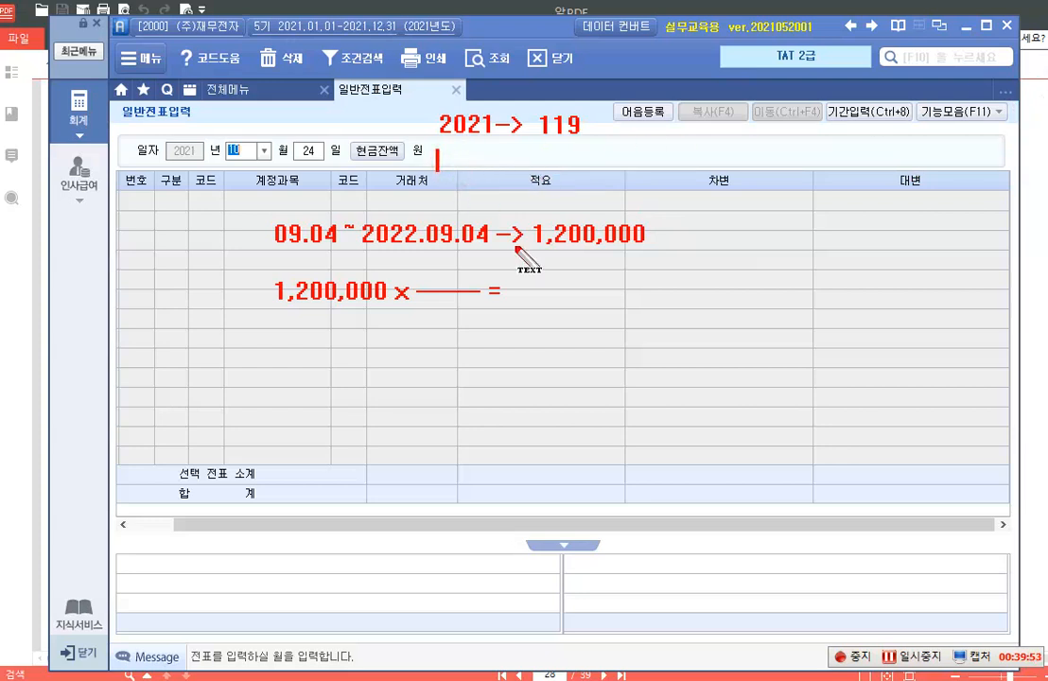
{"action": "type", "text": "2022"}
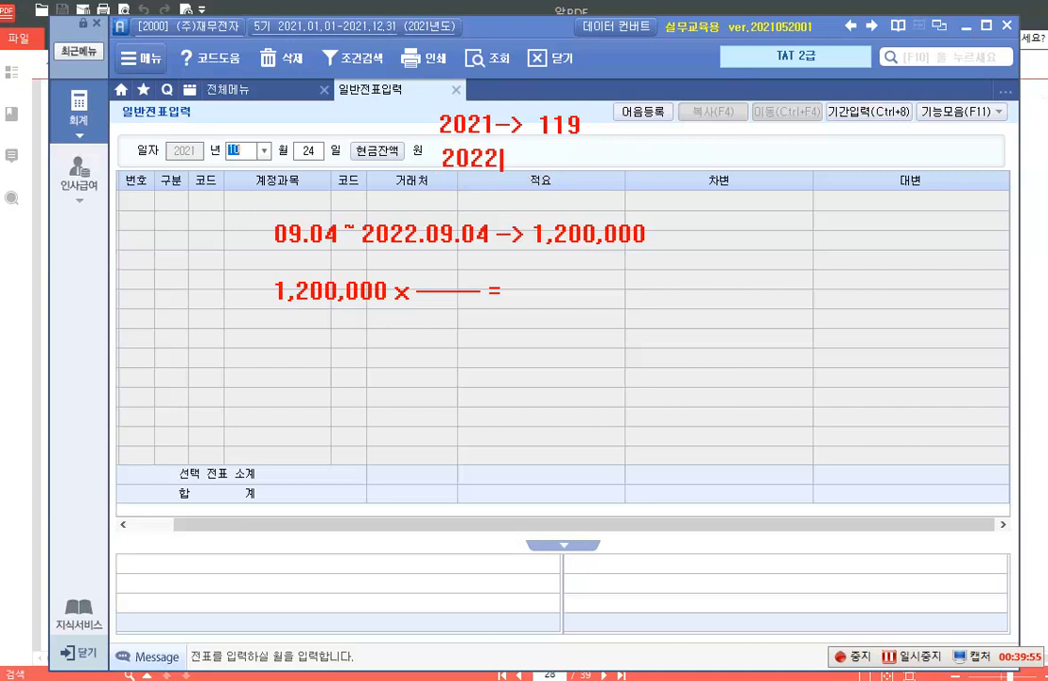
{"action": "type", "text": " -> 3"}
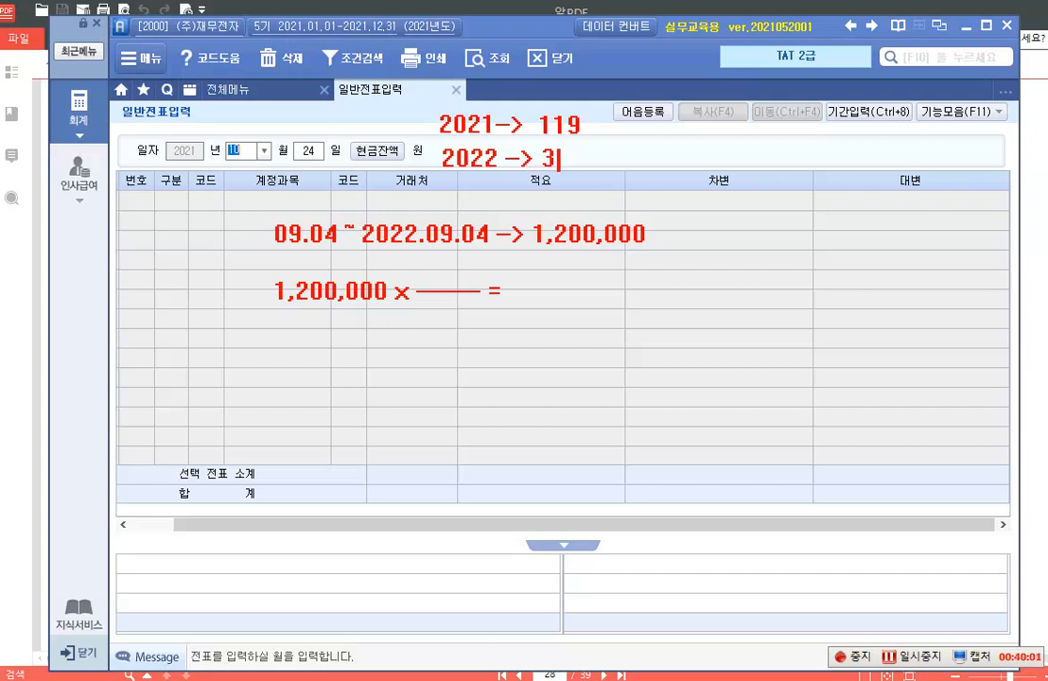
{"action": "key", "text": "BackSpace"}
{"action": "type", "text": "247"}
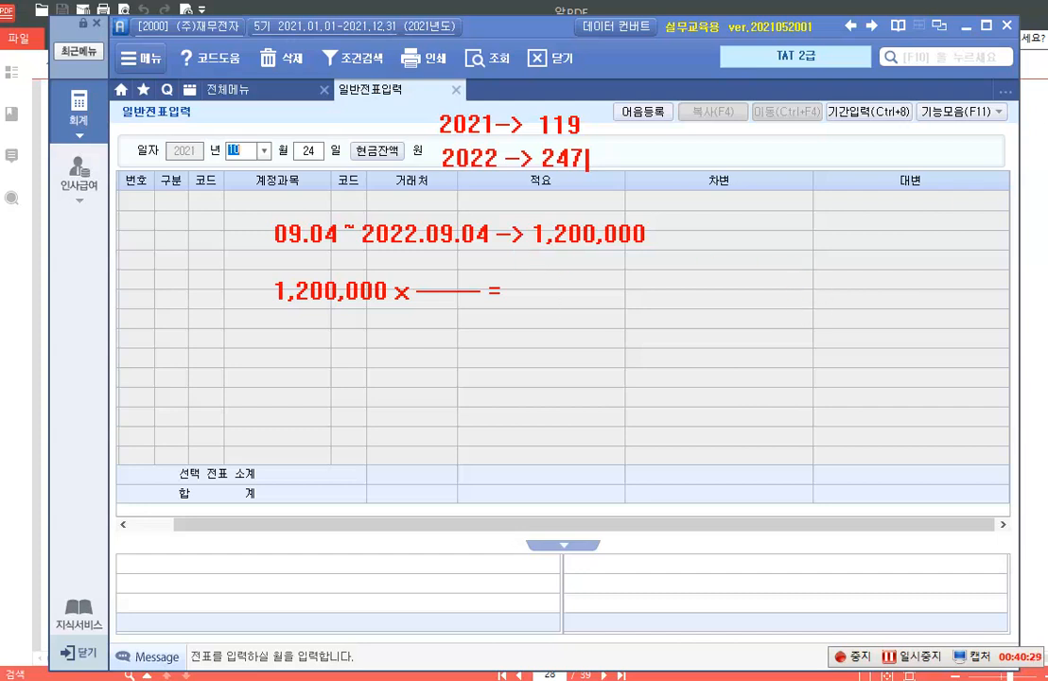
Step: Fill the formula's fraction with 247 over 366 and write 809,836 as its result
{"action": "left_click", "coordinate": [419, 295]}
{"action": "type", "text": "366"}
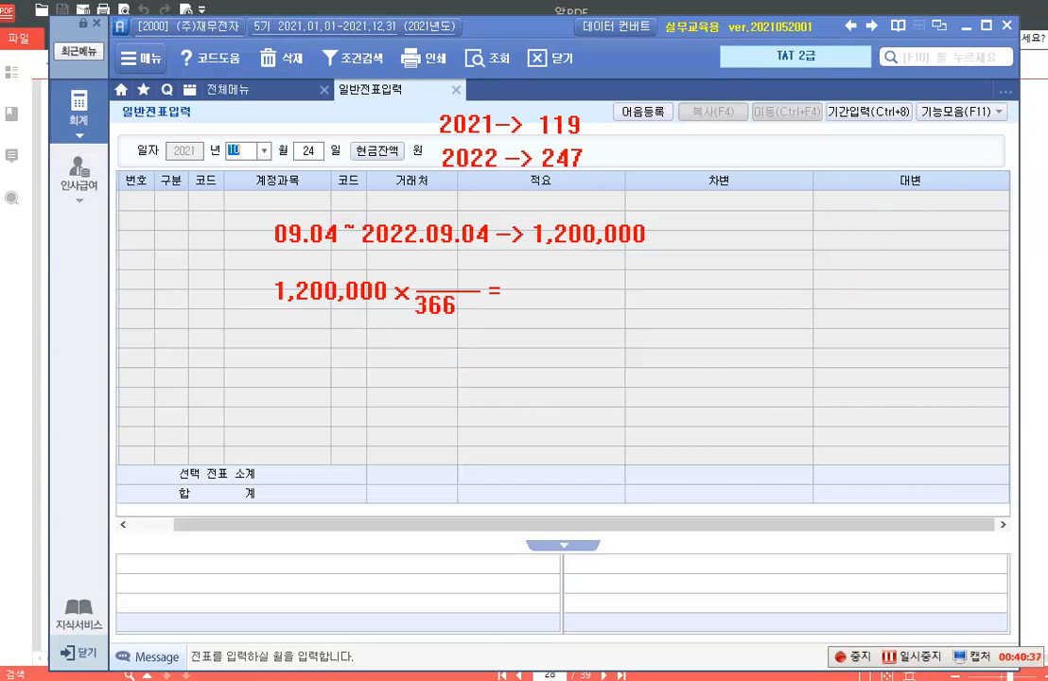
{"action": "left_click", "coordinate": [435, 282]}
{"action": "type", "text": "247"}
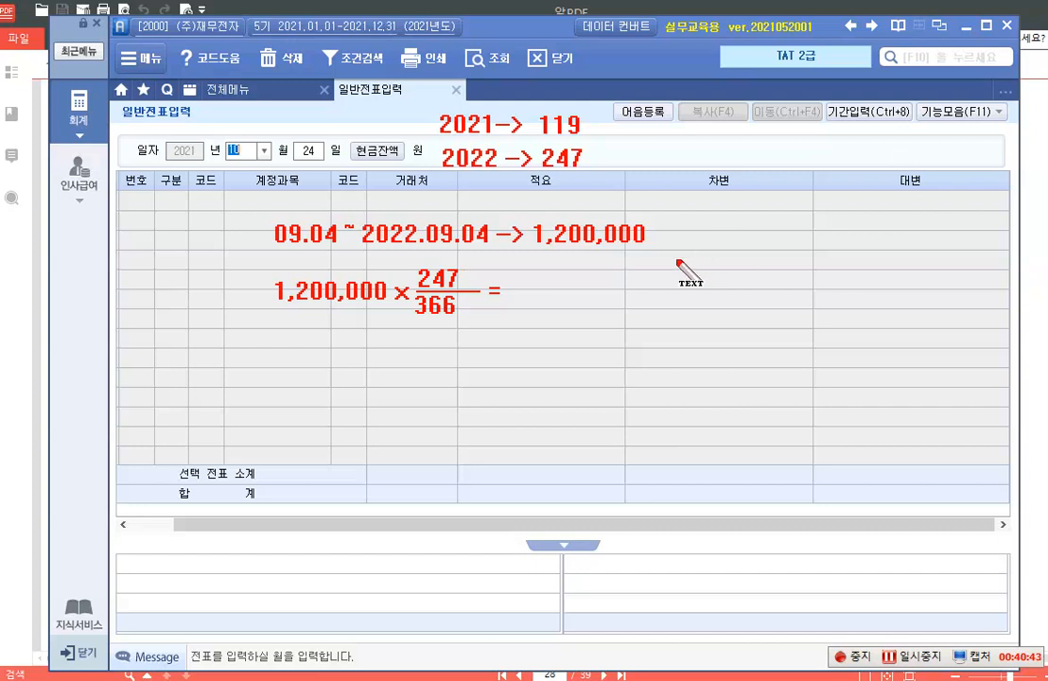
{"action": "left_click", "coordinate": [533, 295]}
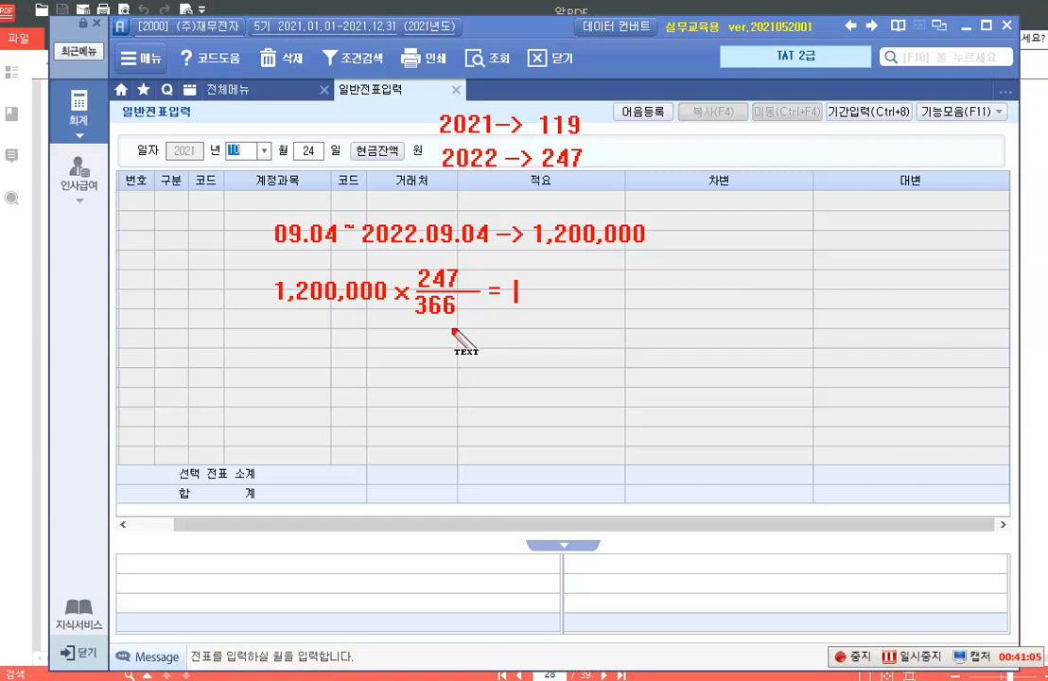
{"action": "type", "text": "809"}
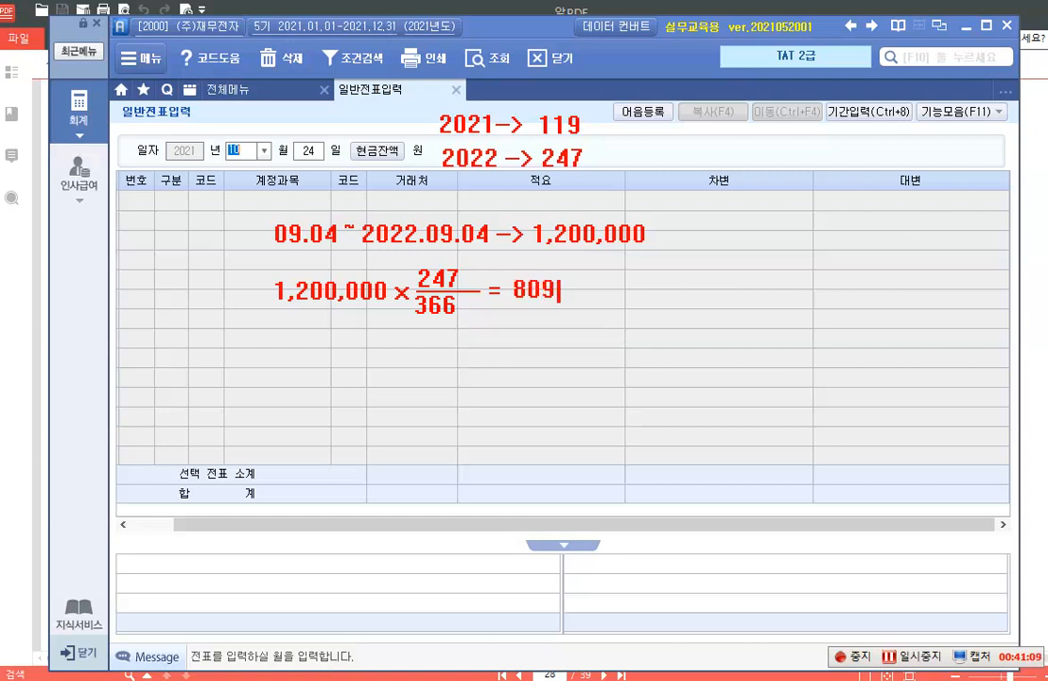
{"action": "type", "text": ",836"}
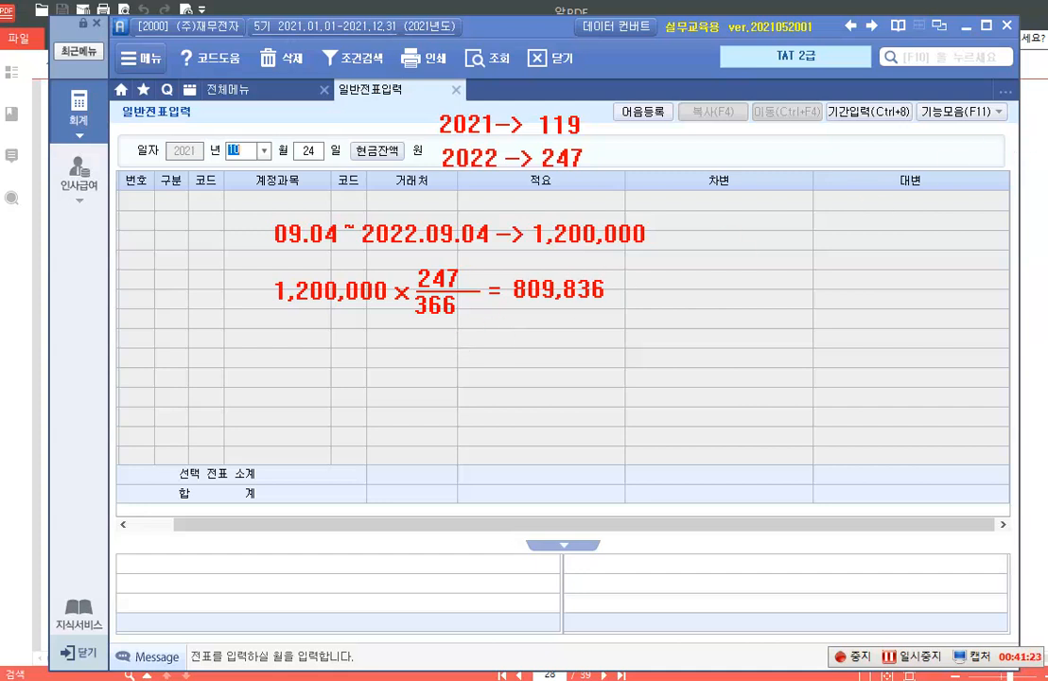
Step: Below the prorating formula, write the debit side of the original payment entry as "(차) 보험료 1,200,000"
{"action": "left_click", "coordinate": [281, 361]}
{"action": "type", "text": "(ck"}
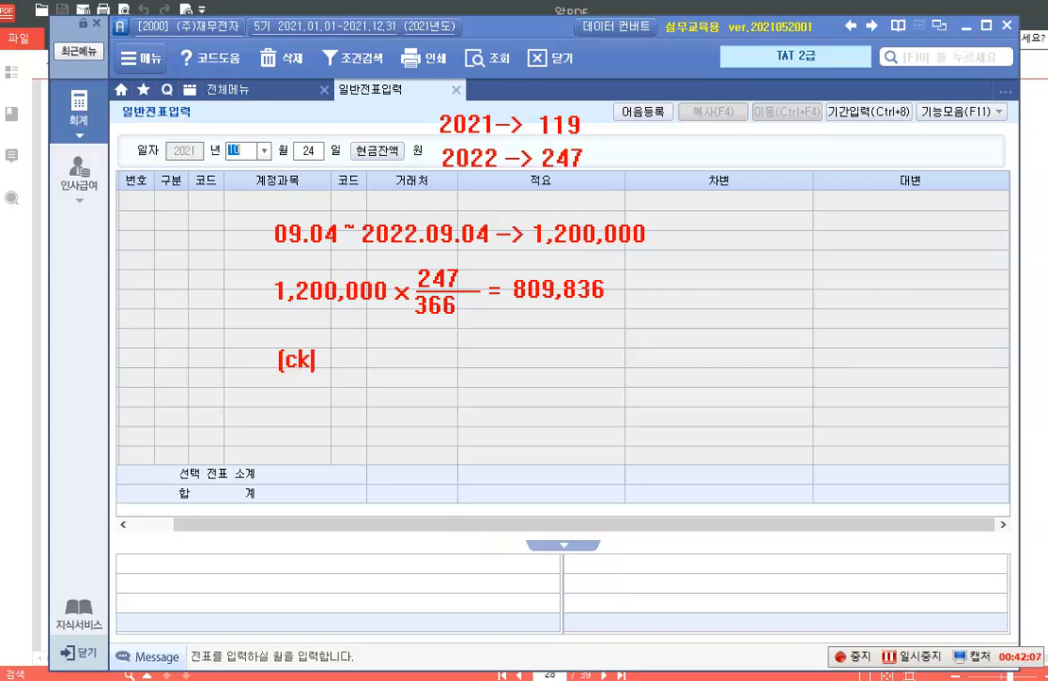
{"action": "key", "text": "BackSpace"}
{"action": "key", "text": "BackSpace"}
{"action": "type", "text": "차) "}
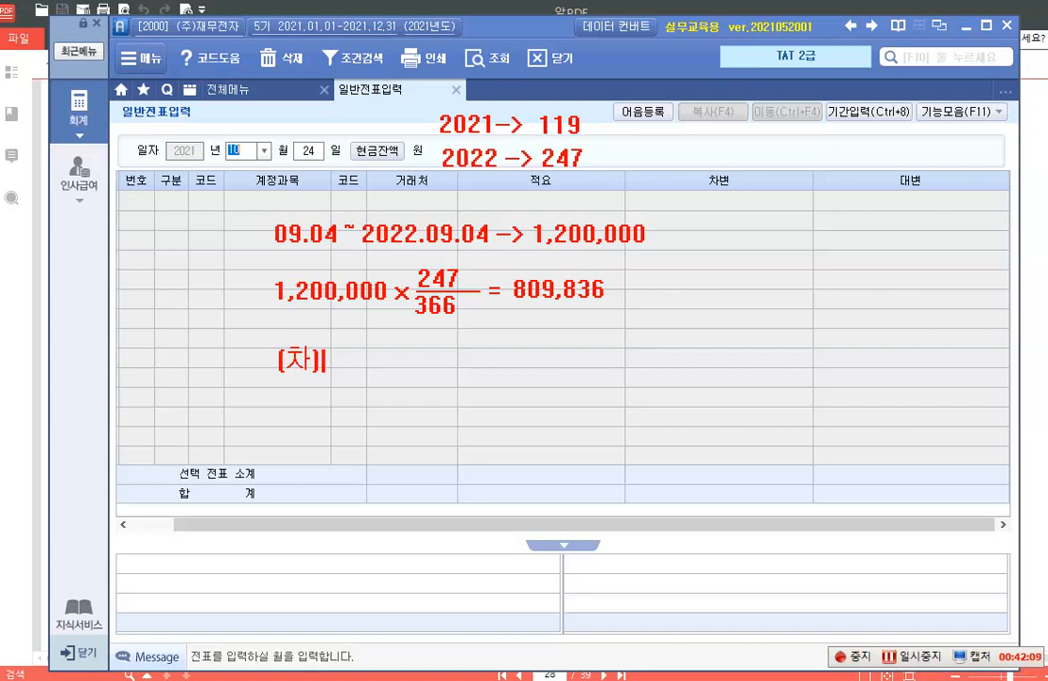
{"action": "type", "text": "보허ㅁ료 1,"}
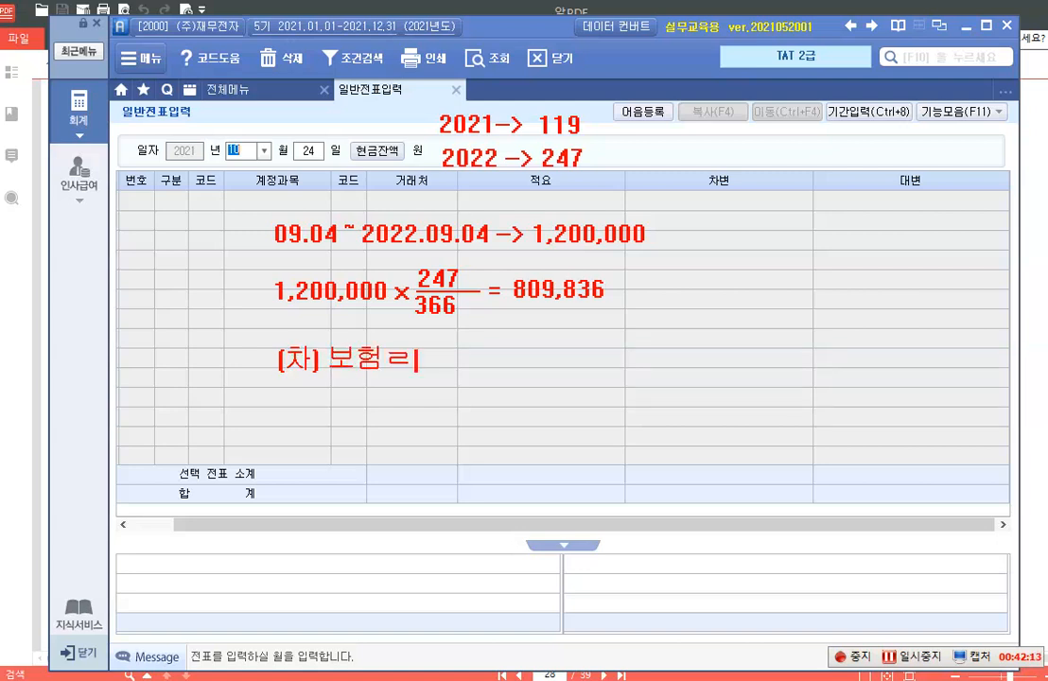
{"action": "type", "text": "200,000"}
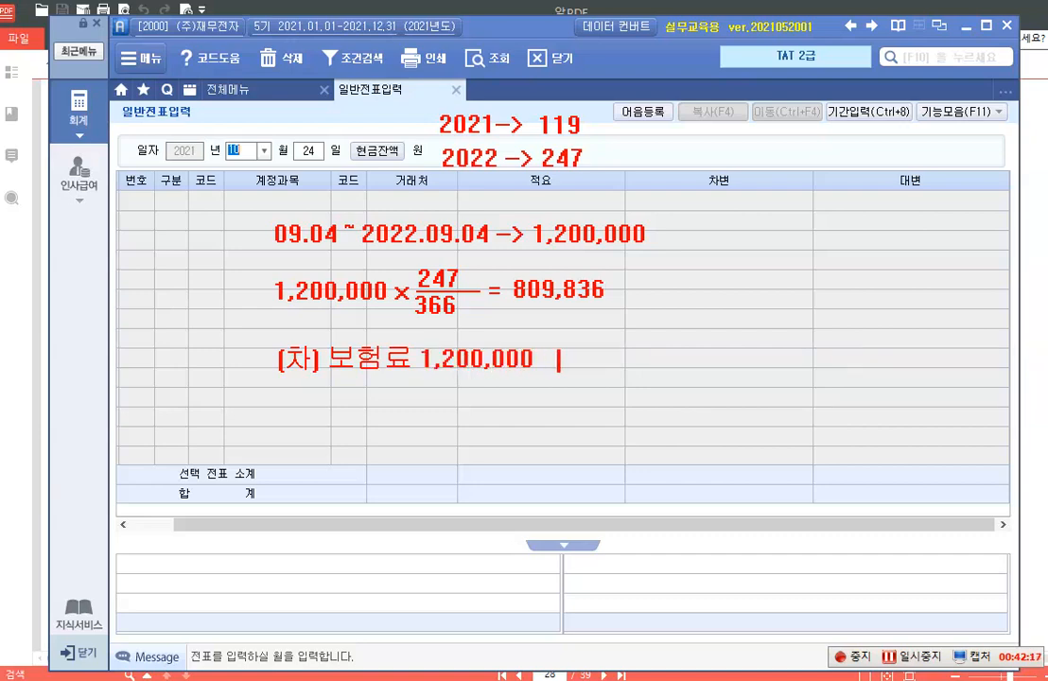
Step: Complete the payment entry on the same line with the credit side "(대) 보통예금 1,200,000"
{"action": "type", "text": "   (대)"}
{"action": "type", "text": " 보통ㅇ"}
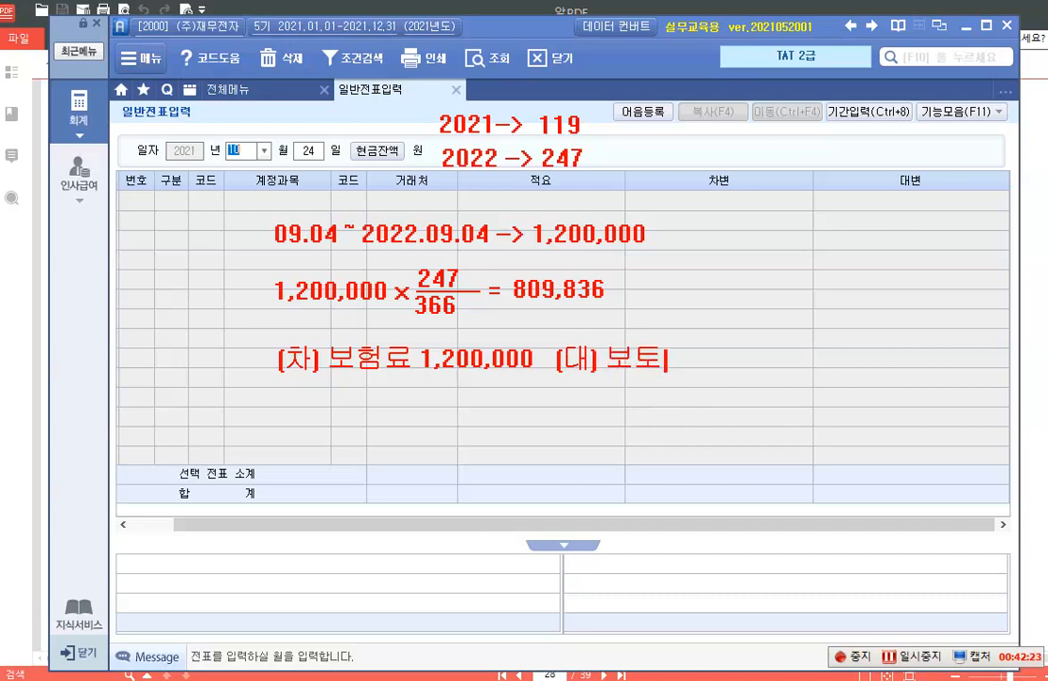
{"action": "type", "text": "ㅖㄱㅅㅡ"}
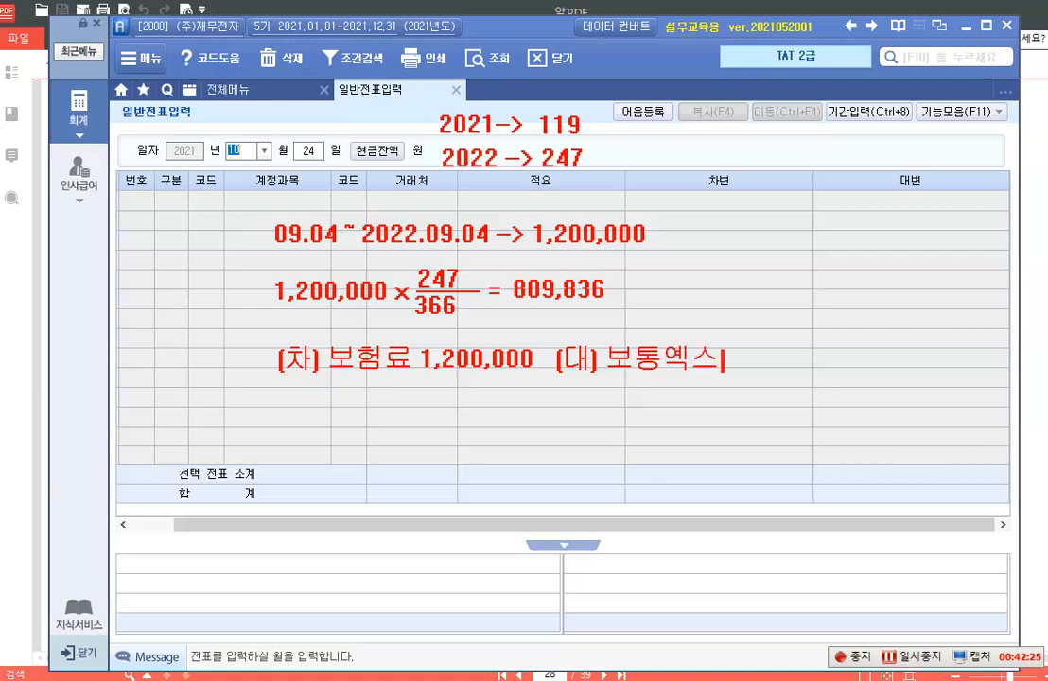
{"action": "key", "text": "BackSpace"}
{"action": "key", "text": "BackSpace"}
{"action": "key", "text": "BackSpace"}
{"action": "type", "text": "예"}
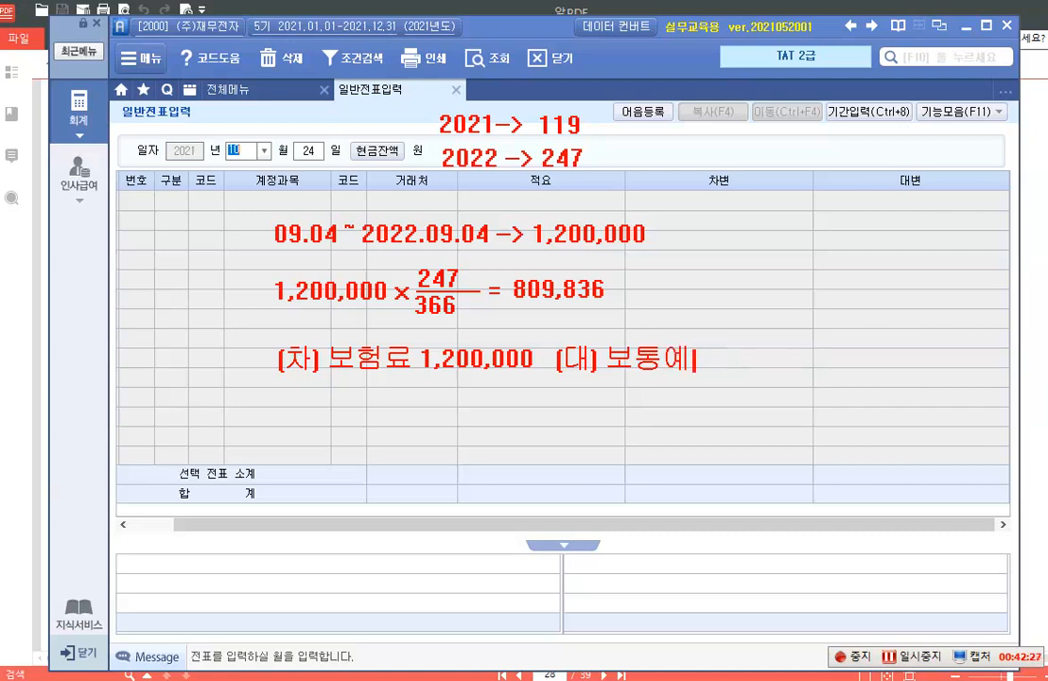
{"action": "type", "text": "금 1,22"}
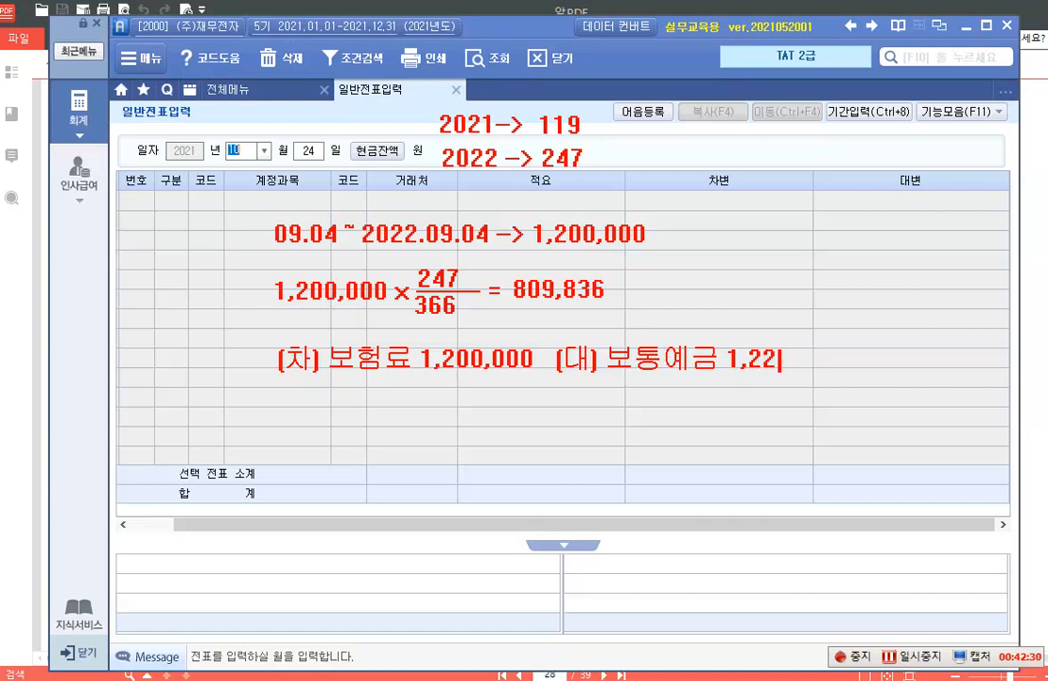
{"action": "key", "text": "BackSpace"}
{"action": "type", "text": "00,000"}
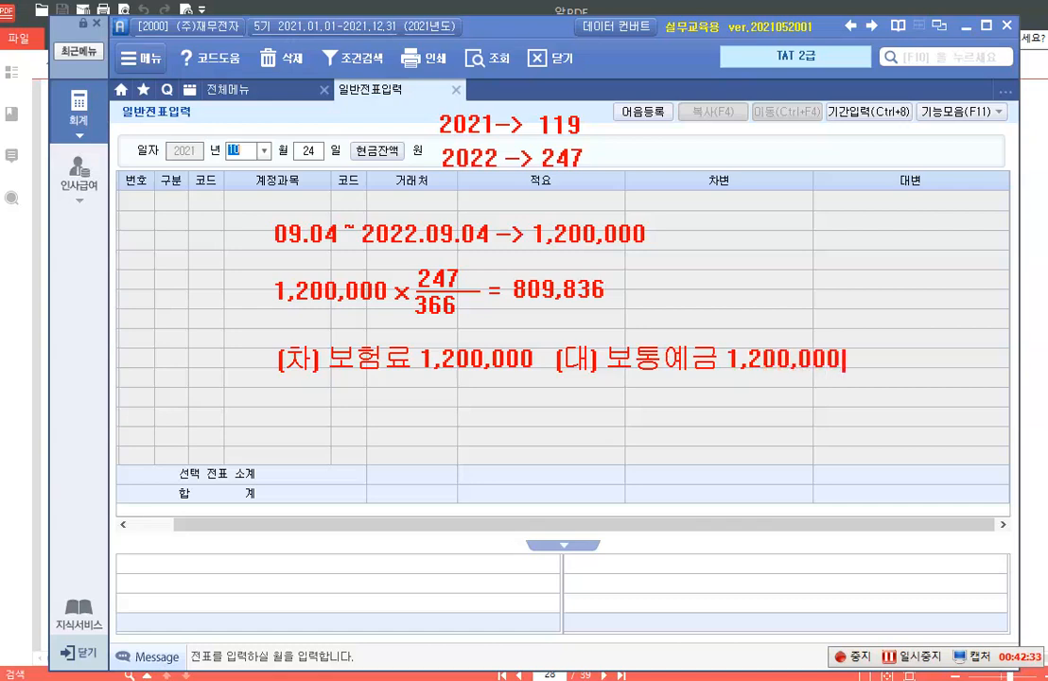
{"action": "key", "text": "Return"}
{"action": "key", "text": "Return"}
Step: Beneath the payment entry, write the year-end adjustment's date and debit side as "12.31 (차) 선급비용 809,836"
{"action": "left_click", "coordinate": [167, 407]}
{"action": "type", "text": "12.31"}
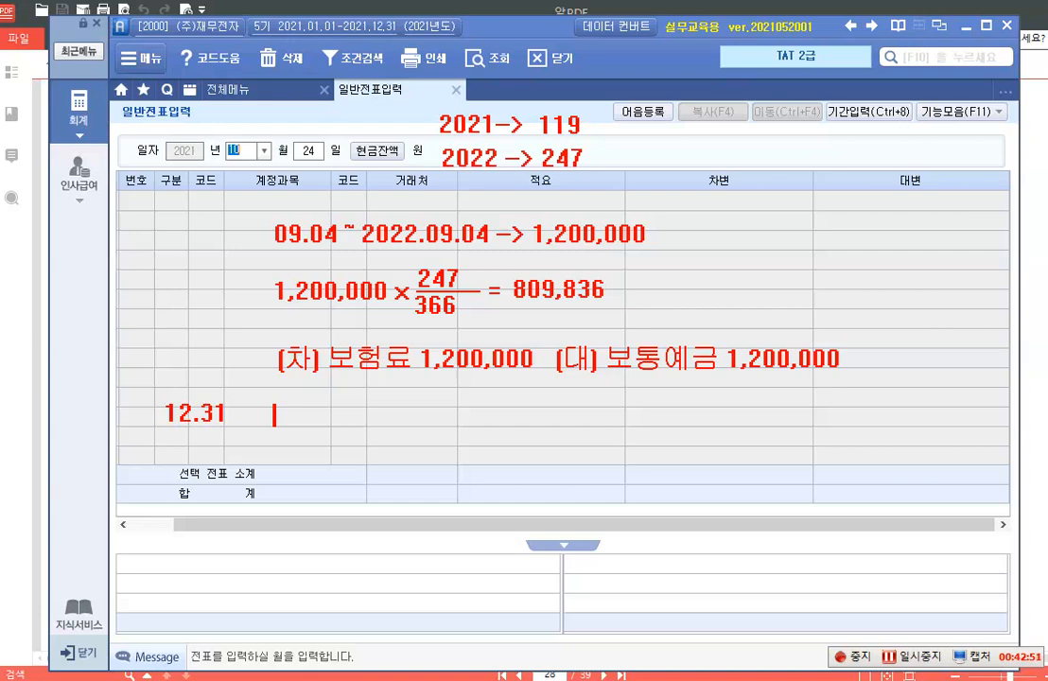
{"action": "left_click_drag", "start_coordinate": [278, 404], "coordinate": [277, 425]}
{"action": "key", "text": "BackSpace"}
{"action": "type", "text": "(차"}
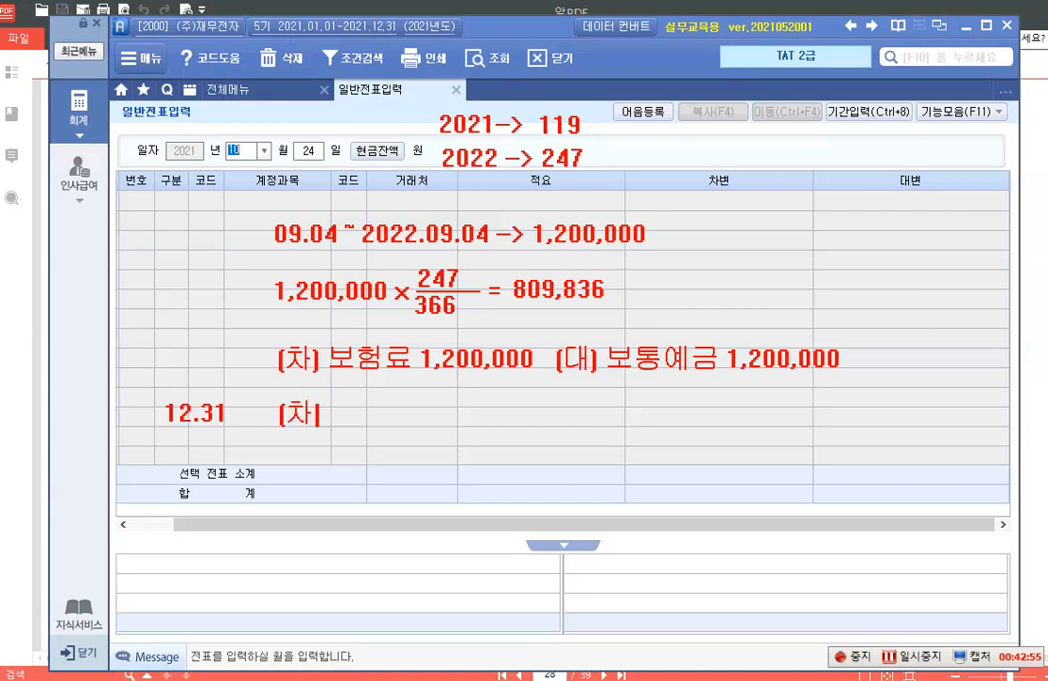
{"action": "type", "text": ") "}
{"action": "type", "text": "선급비요"}
{"action": "type", "text": "ㅇ "}
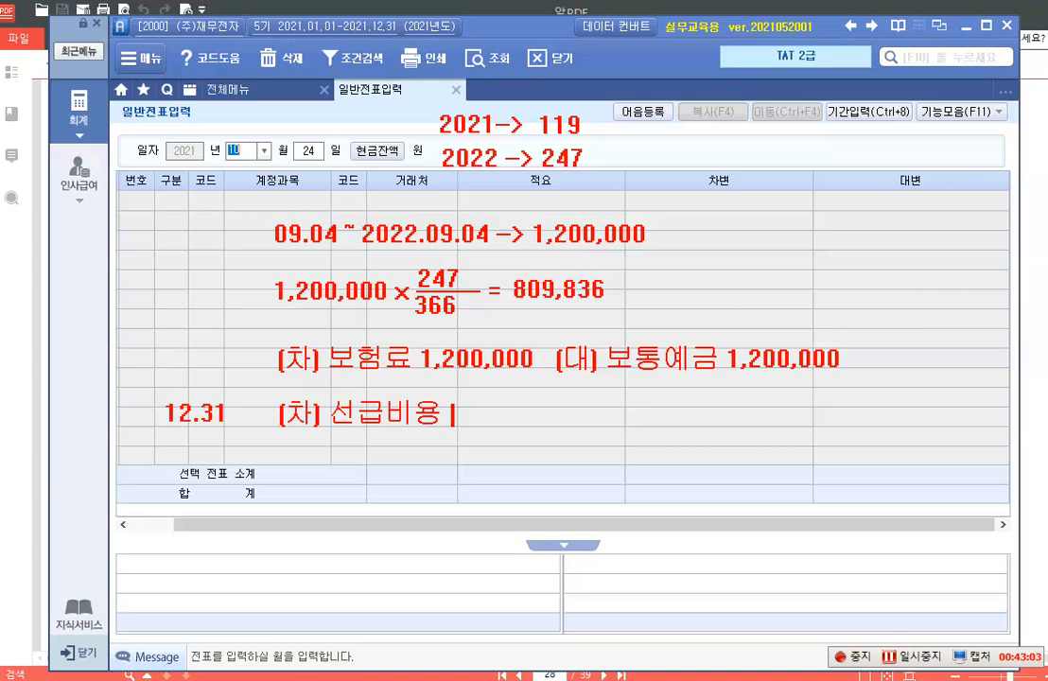
{"action": "type", "text": "809,"}
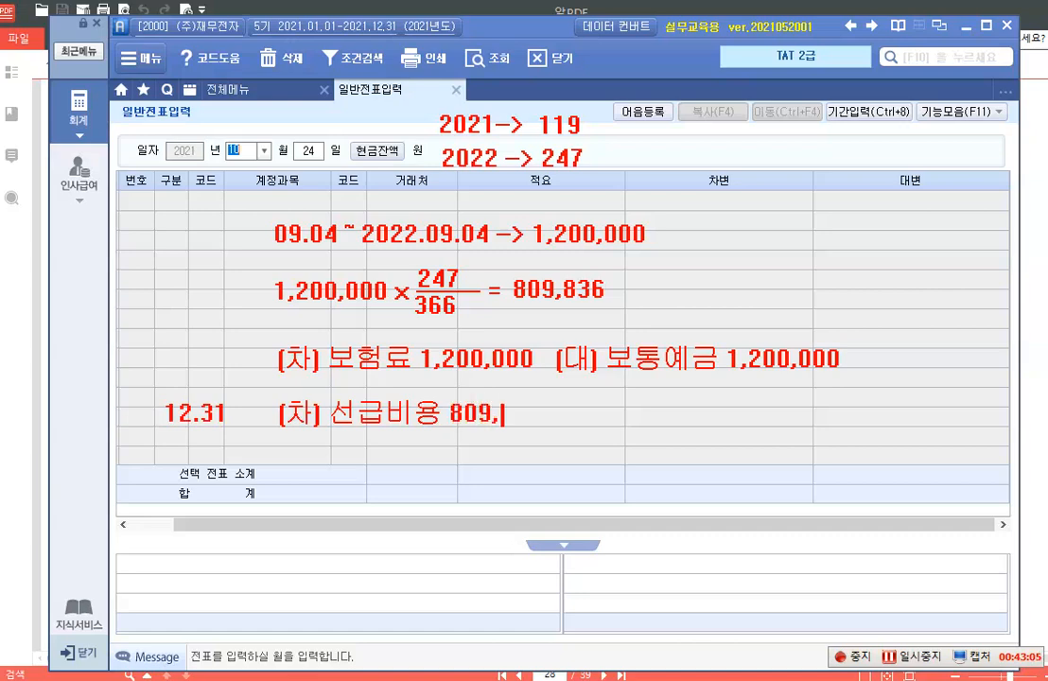
{"action": "type", "text": "836   ("}
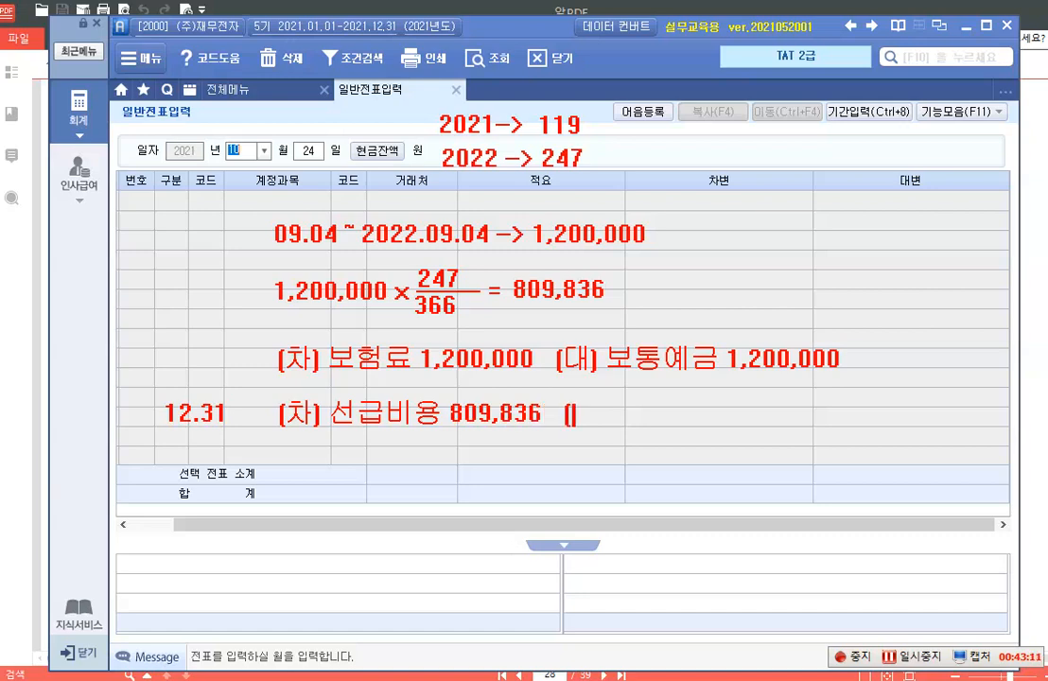
Step: Finish the 12.31 adjustment line with the credit side "(대) 보험료 809,836"
{"action": "type", "text": "대) 보험료"}
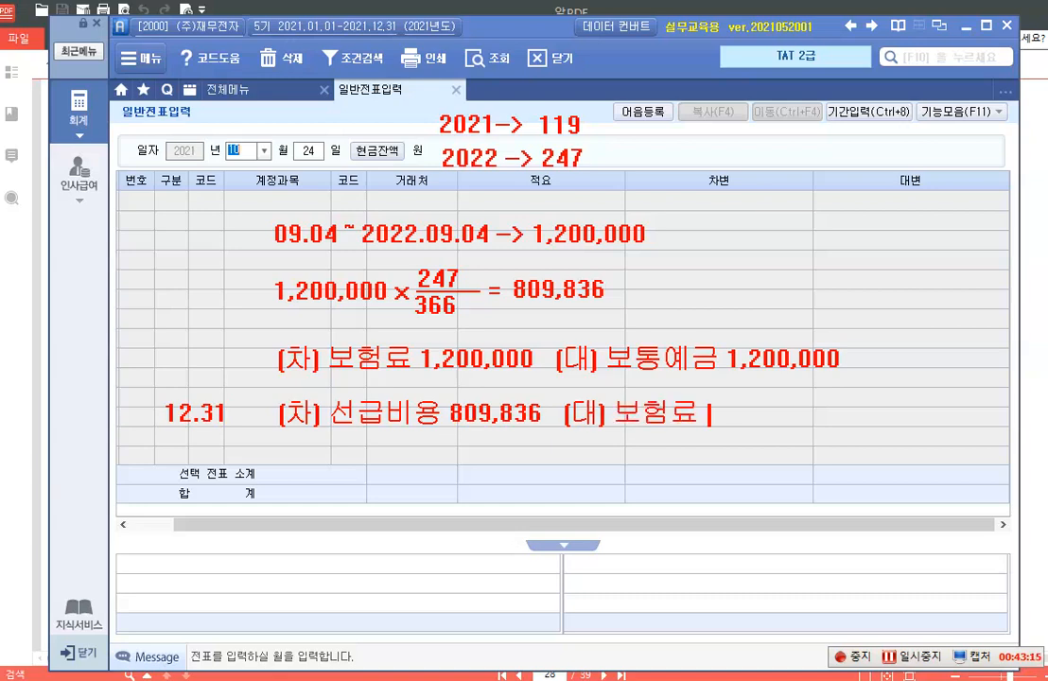
{"action": "type", "text": " 809,"}
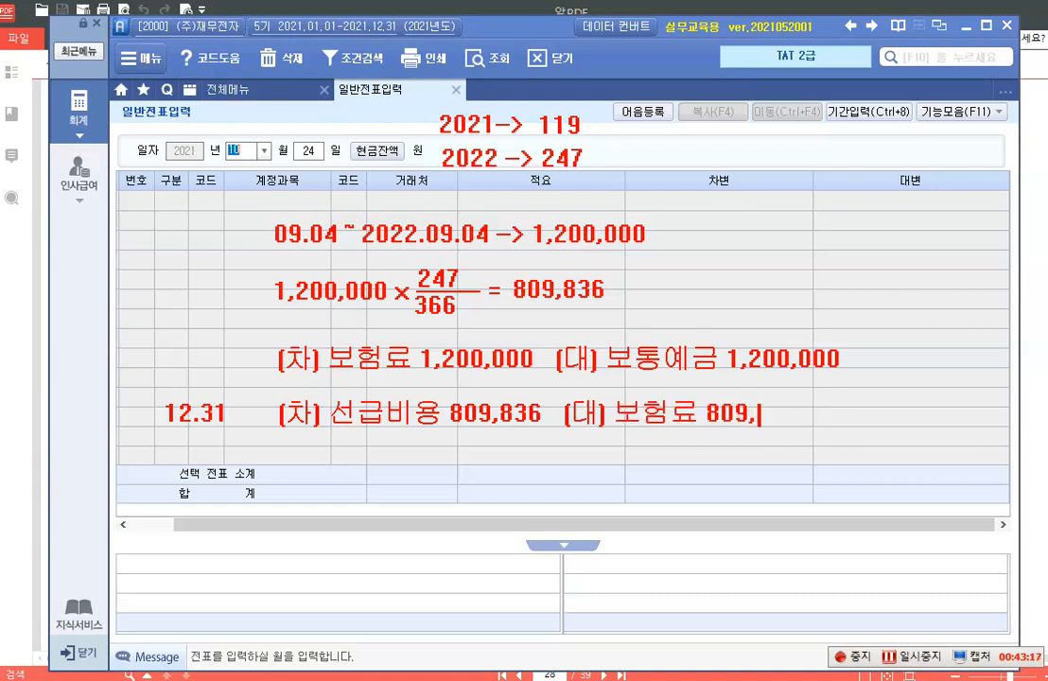
{"action": "type", "text": "836"}
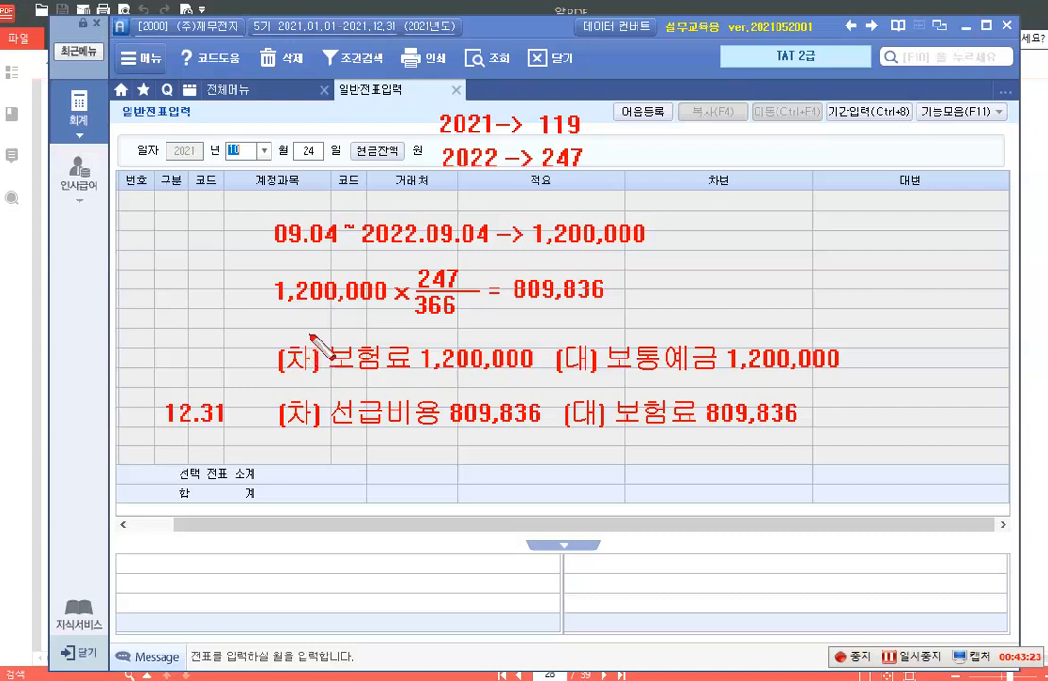
Step: Draw red boxes around "보험료 1,200,000" in the payment entry and around the whole 12.31 adjustment line
{"action": "mouse_move", "coordinate": [324, 333]}
{"action": "left_mouse_down"}
{"action": "mouse_move", "coordinate": [444, 377]}
{"action": "mouse_move", "coordinate": [546, 379]}
{"action": "left_mouse_up"}
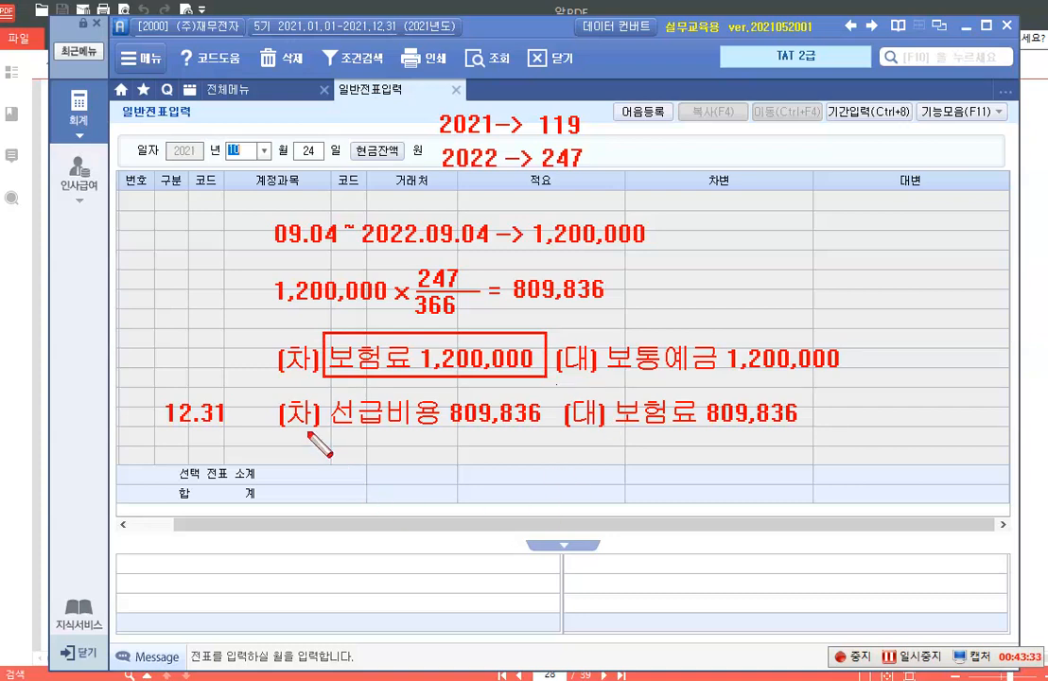
{"action": "mouse_move", "coordinate": [156, 389]}
{"action": "left_mouse_down"}
{"action": "mouse_move", "coordinate": [227, 433]}
{"action": "mouse_move", "coordinate": [831, 436]}
{"action": "left_mouse_up"}
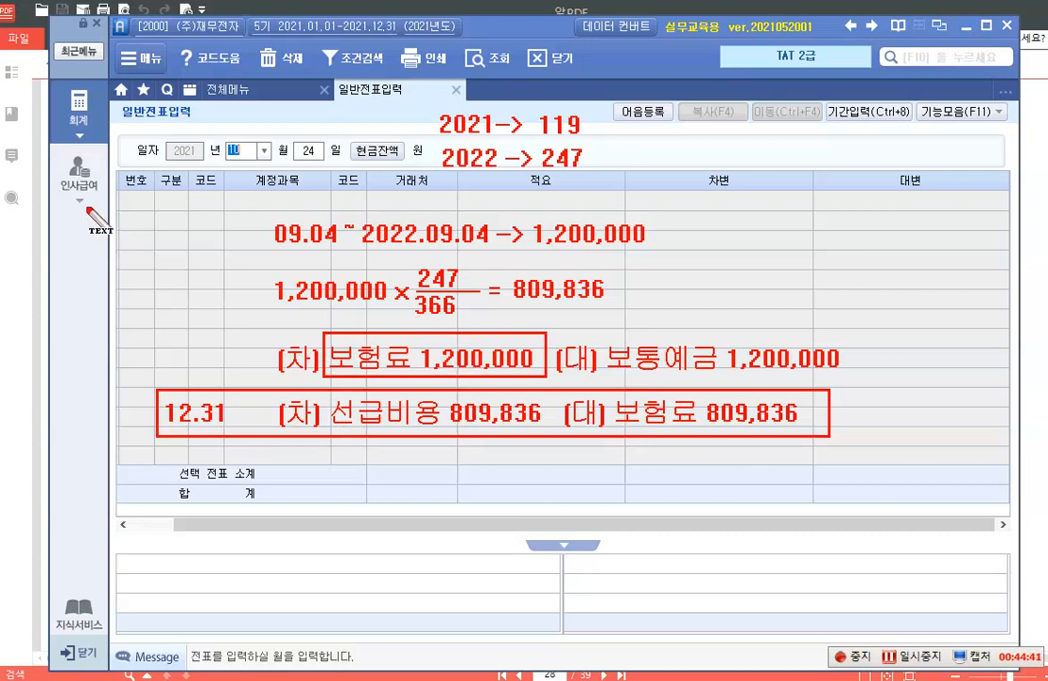
Step: Beside the period line and formula, write the day-count labels "양편넣기" and, below it, "한편넣기"
{"action": "left_click", "coordinate": [124, 181]}
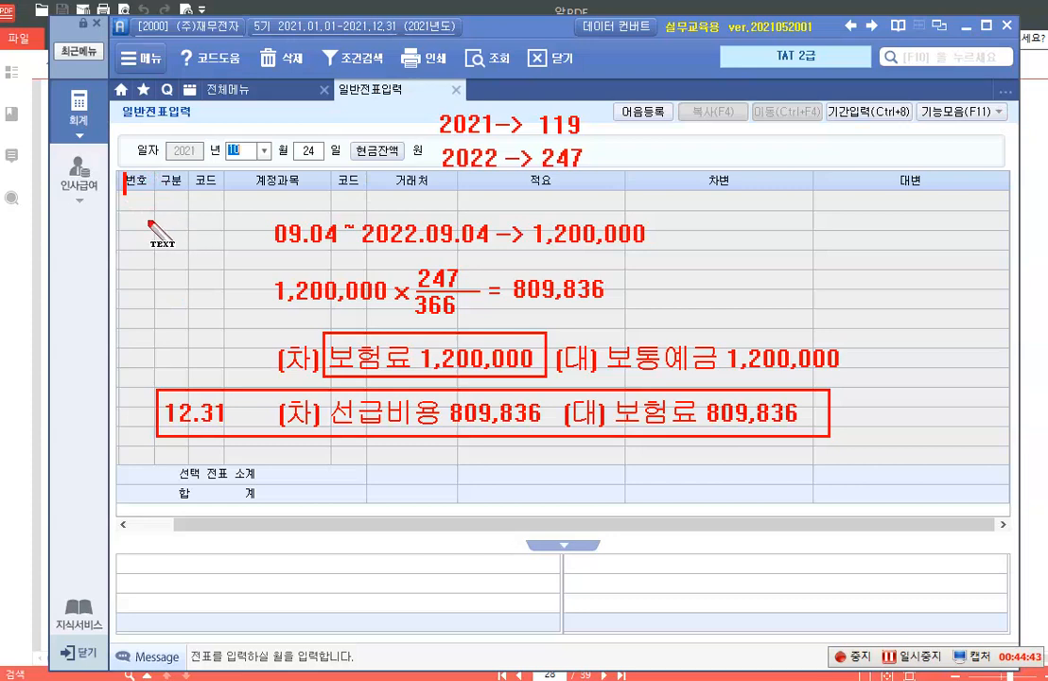
{"action": "left_click", "coordinate": [130, 216]}
{"action": "type", "text": "아"}
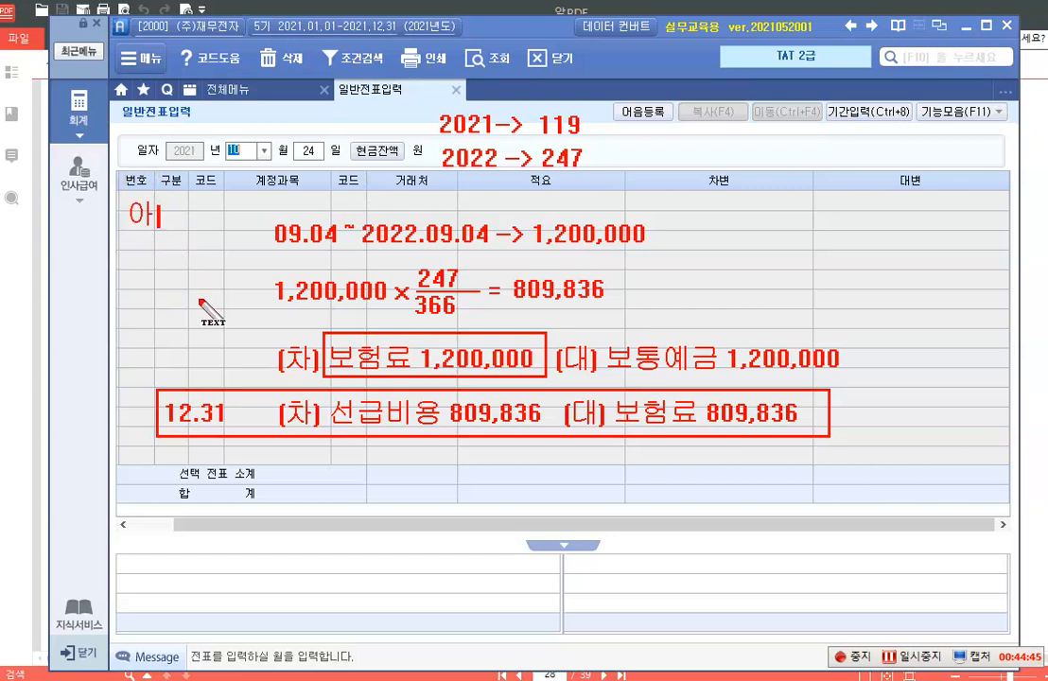
{"action": "key", "text": "BackSpace"}
{"action": "type", "text": "양편넣기"}
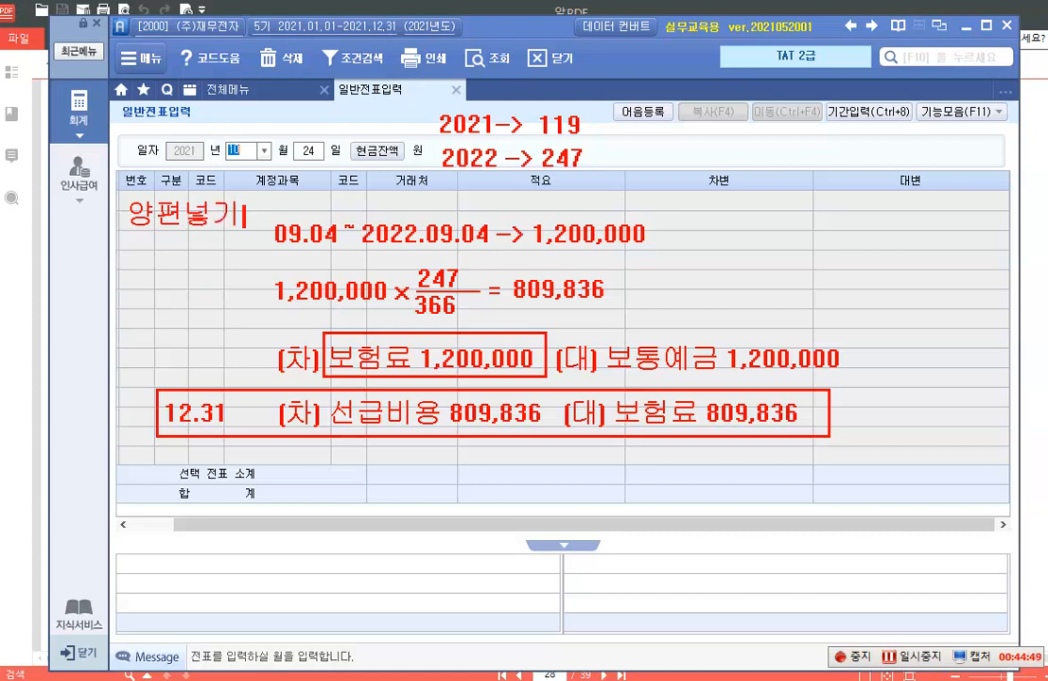
{"action": "key", "text": "Return"}
{"action": "key", "text": "Return"}
{"action": "type", "text": "한"}
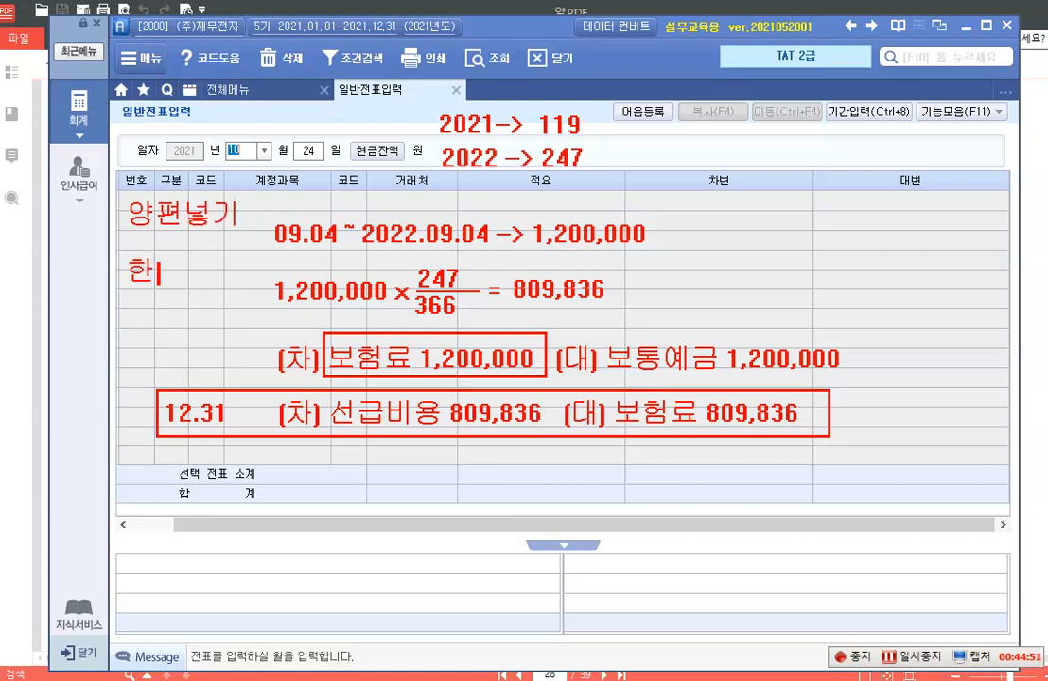
{"action": "type", "text": "편넣기"}
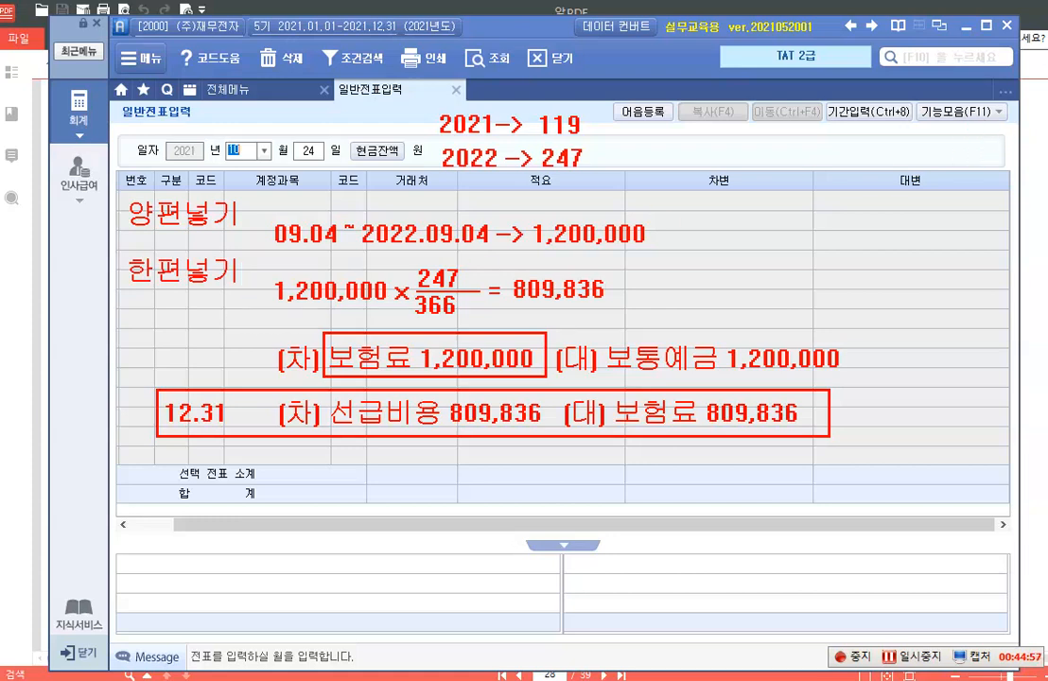
Step: Box the start date 09.04 and the end date 09.04 in the insurance period line
{"action": "left_click_drag", "start_coordinate": [267, 217], "coordinate": [345, 251]}
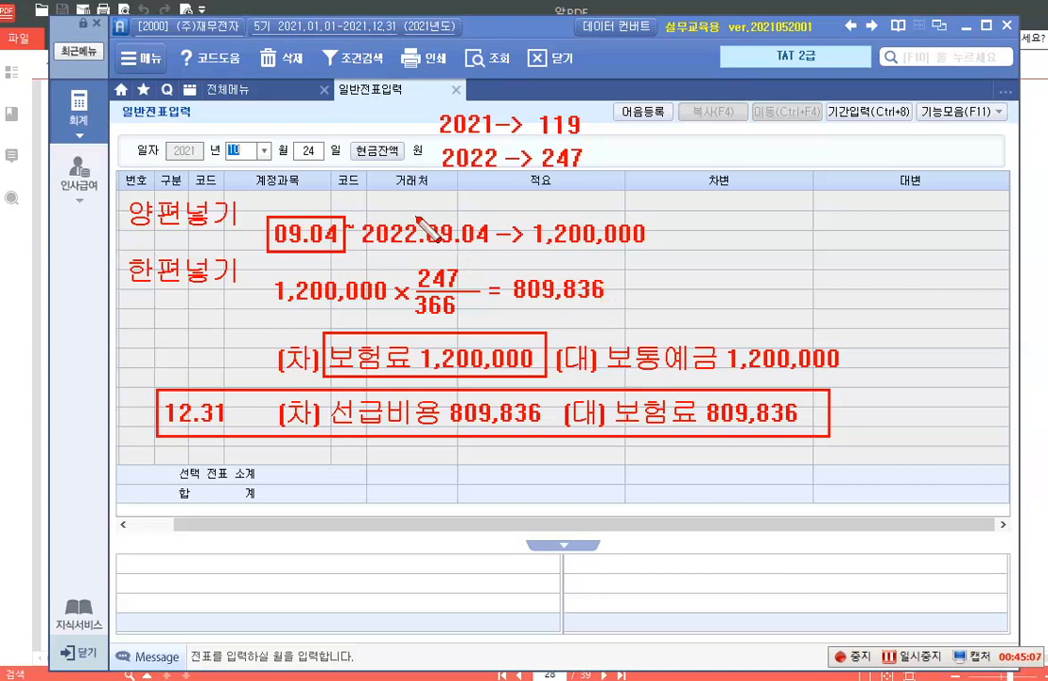
{"action": "left_click_drag", "start_coordinate": [418, 210], "coordinate": [498, 253]}
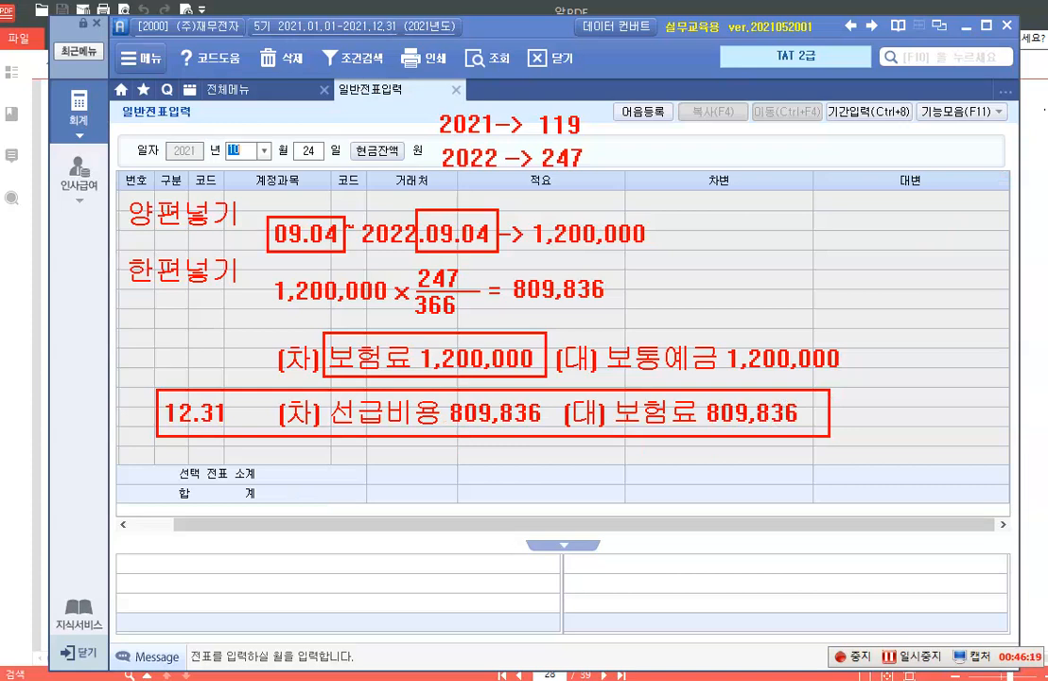
Step: Write the notes "초일산입" and "말일불산입" beside the day counts and period line, and draw a box around "초일산입"
{"action": "left_click_drag", "start_coordinate": [754, 157], "coordinate": [755, 176]}
{"action": "type", "text": "초잆산입"}
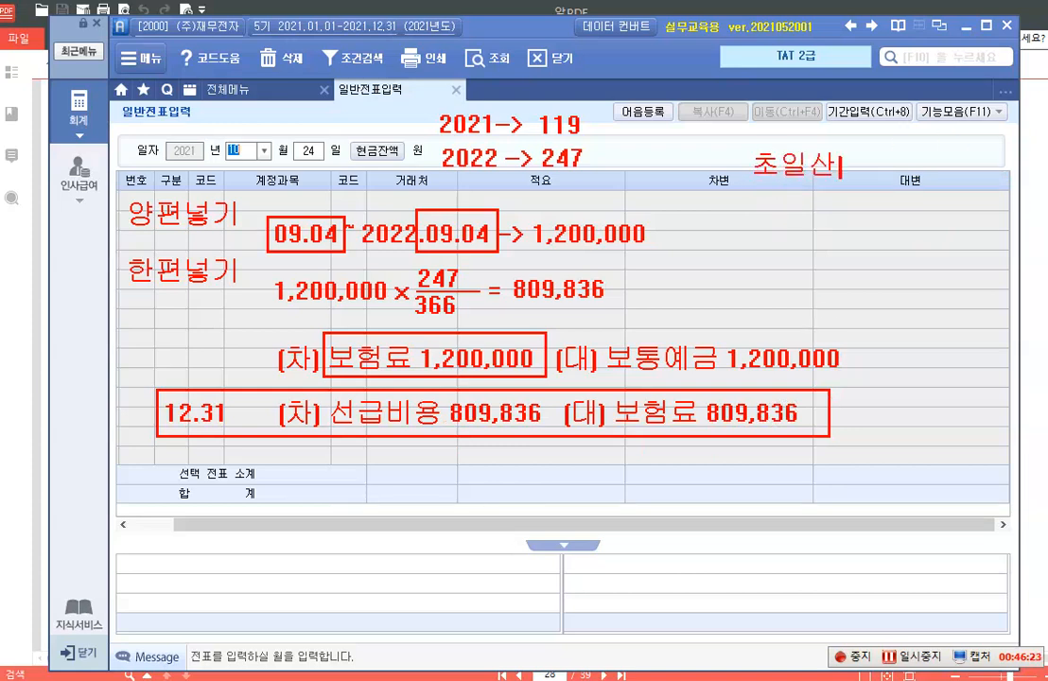
{"action": "left_click", "coordinate": [754, 225]}
{"action": "type", "text": "말이"}
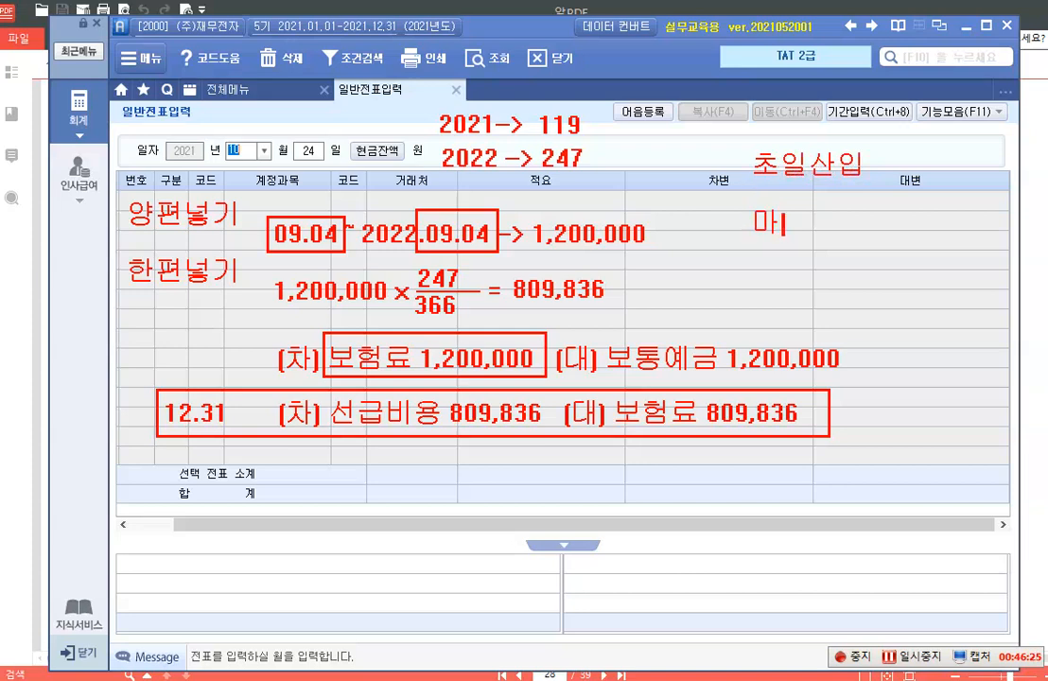
{"action": "type", "text": "부"}
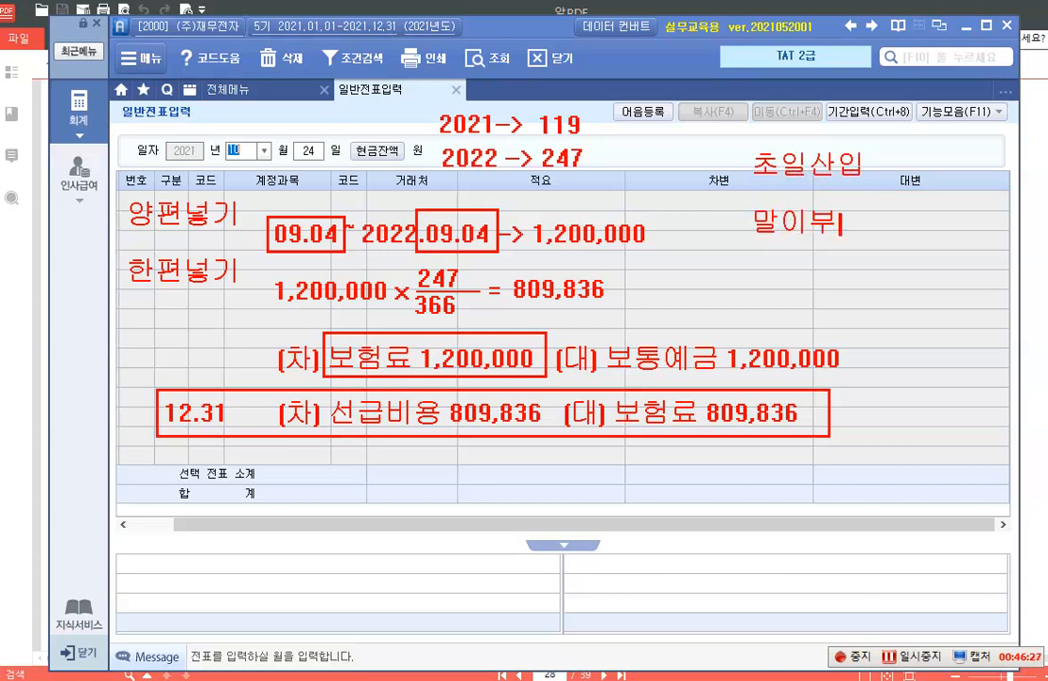
{"action": "key", "text": "BackSpace"}
{"action": "key", "text": "BackSpace"}
{"action": "key", "text": "BackSpace"}
{"action": "type", "text": "ㅇ일불산"}
{"action": "type", "text": "입"}
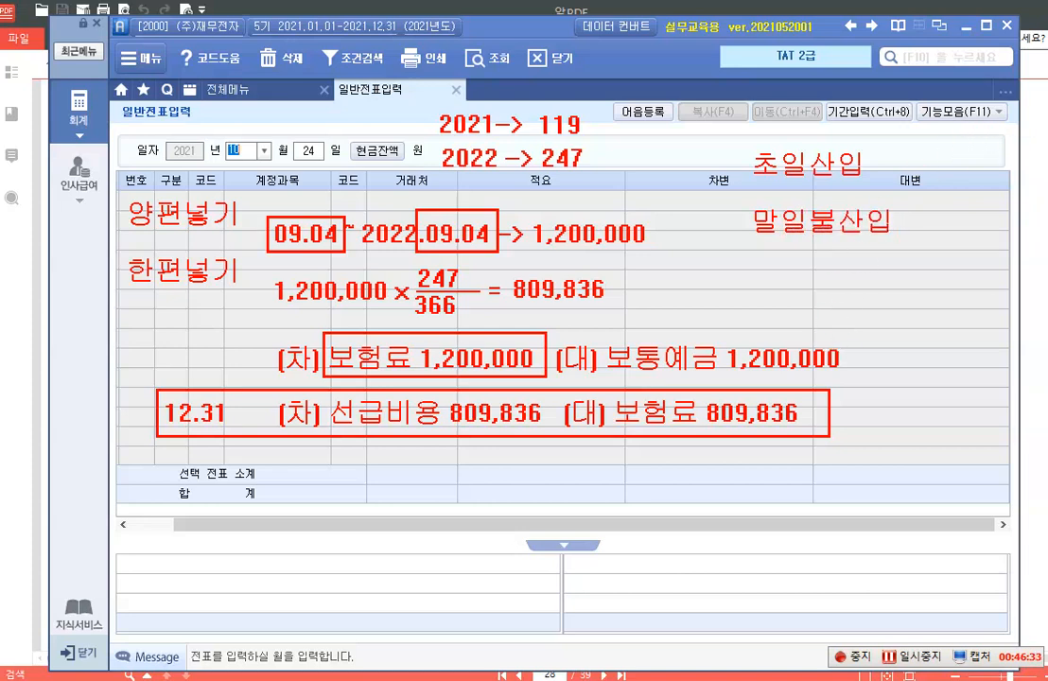
{"action": "left_click", "coordinate": [748, 149]}
{"action": "left_click_drag", "start_coordinate": [805, 187], "coordinate": [866, 181]}
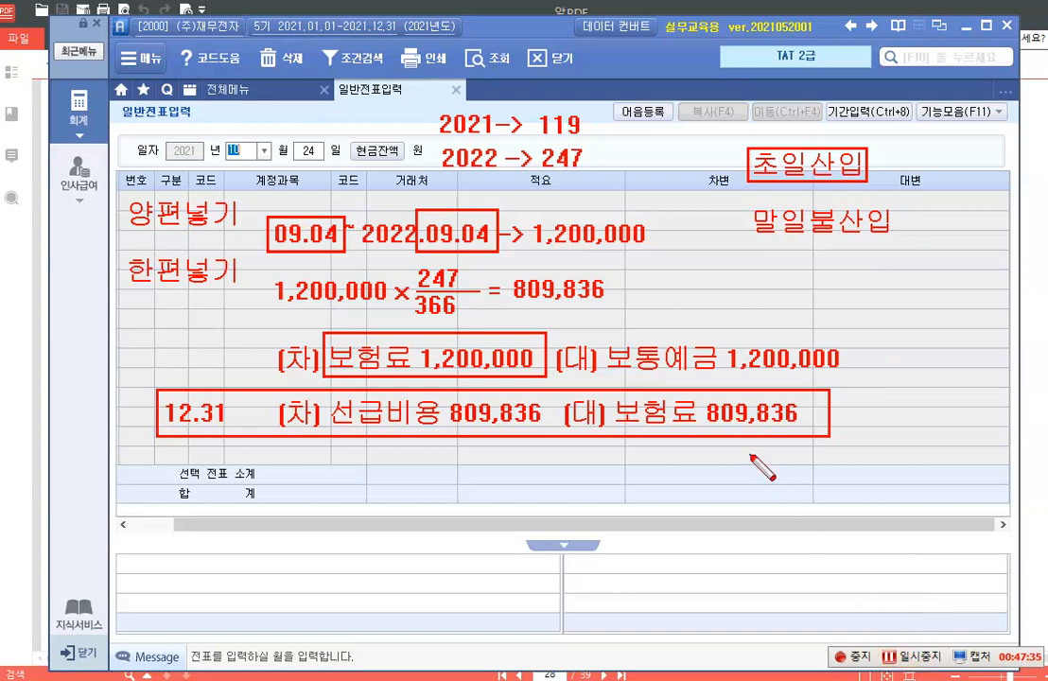
Step: Clear all the red annotations and open the month choices for the voucher date in 일반전표입력
{"action": "right_click", "coordinate": [624, 402]}
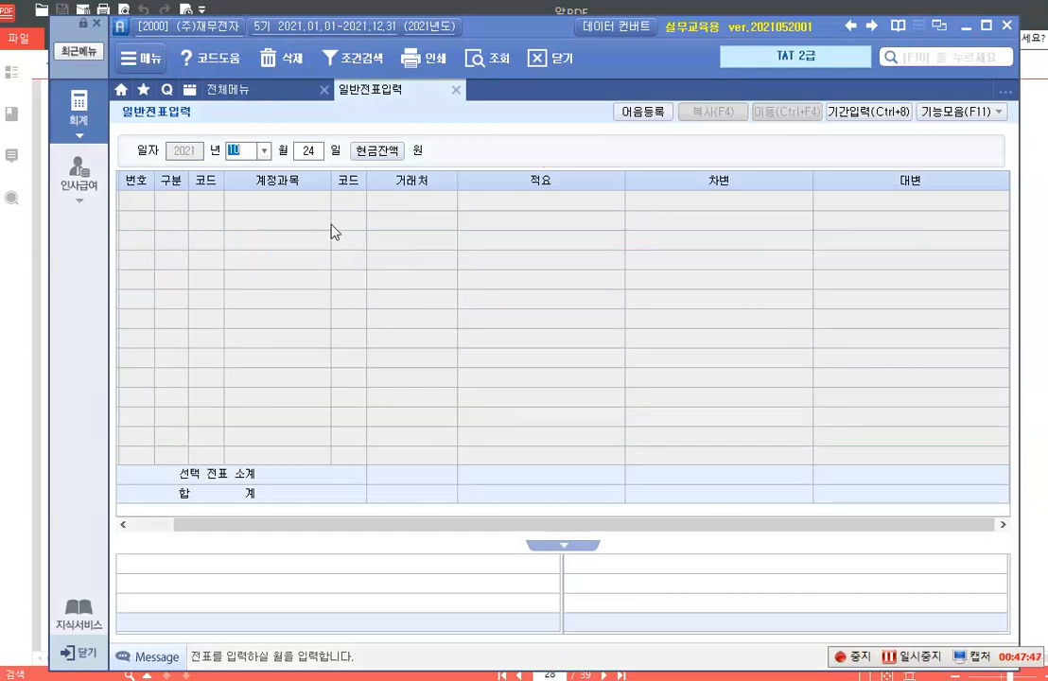
{"action": "left_click", "coordinate": [264, 150]}
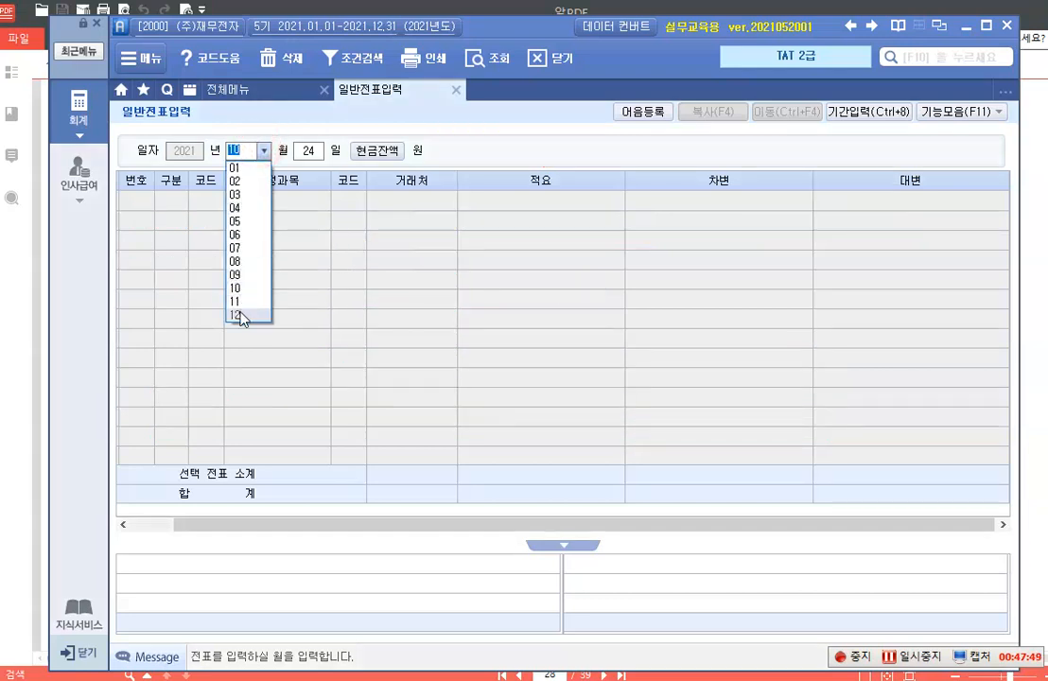
Step: Set the voucher date to December 31 and begin a debit (차변) line with account 133 선급비용, found by searching for 선급
{"action": "left_click", "coordinate": [238, 314]}
{"action": "type", "text": "31"}
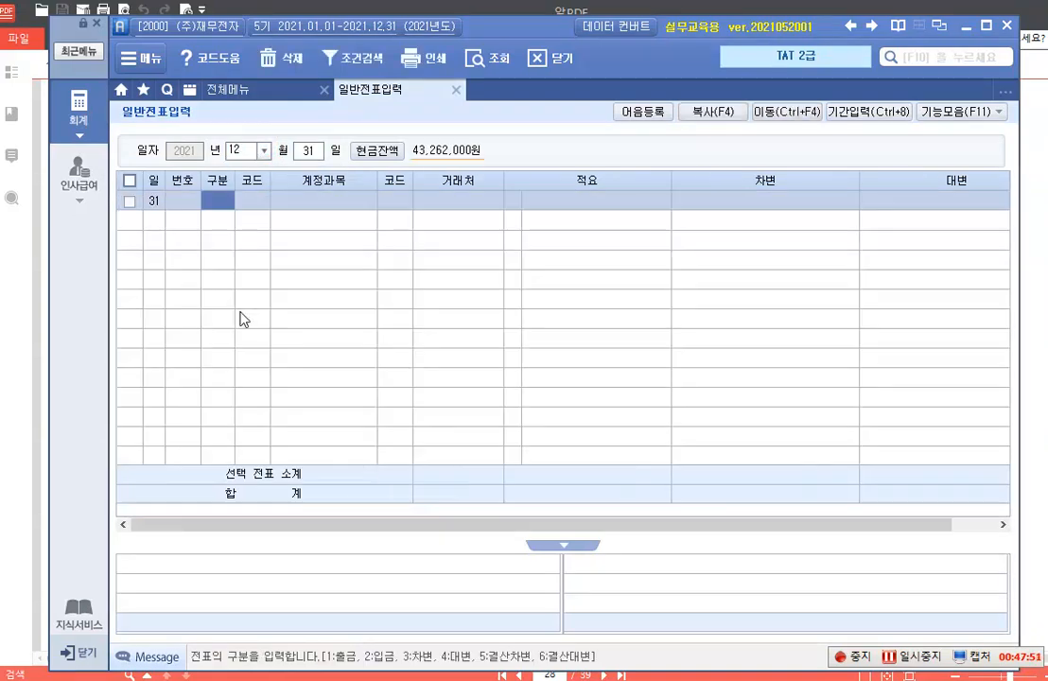
{"action": "type", "text": "3"}
{"action": "key", "text": "Return"}
{"action": "key", "text": "F2"}
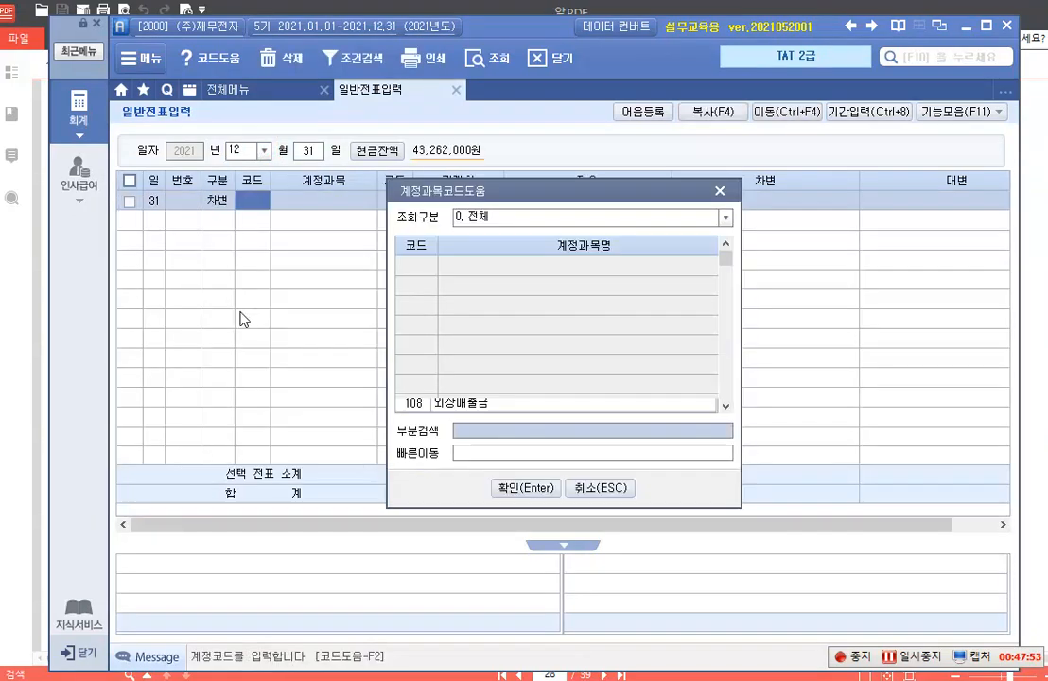
{"action": "type", "text": "서ㄴ급"}
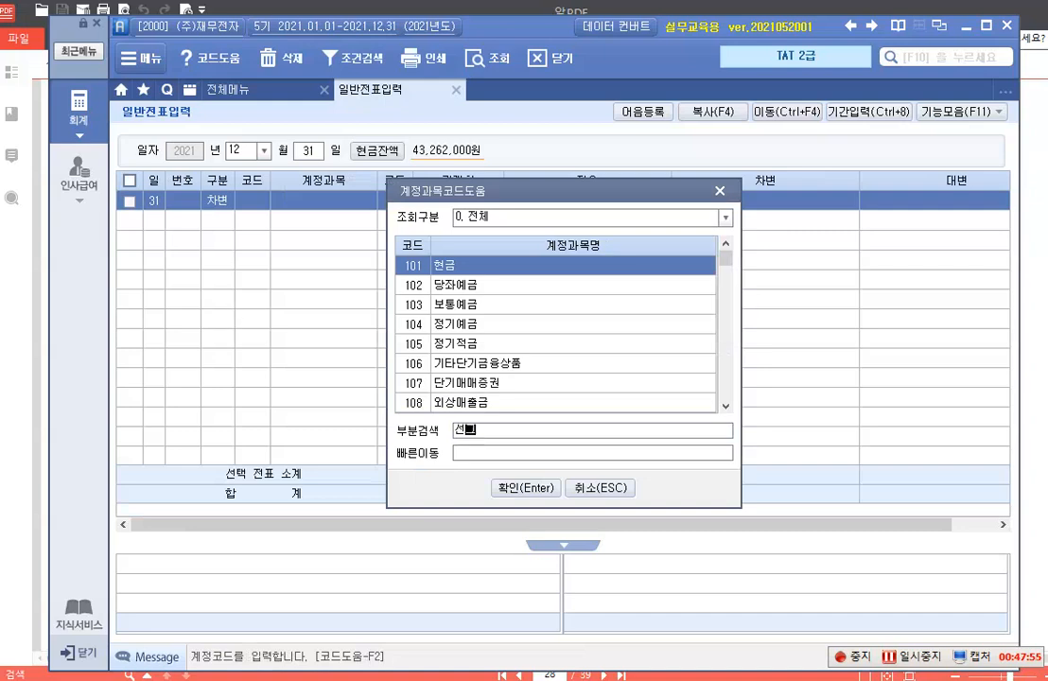
{"action": "key", "text": "Return"}
{"action": "key", "text": "Down"}
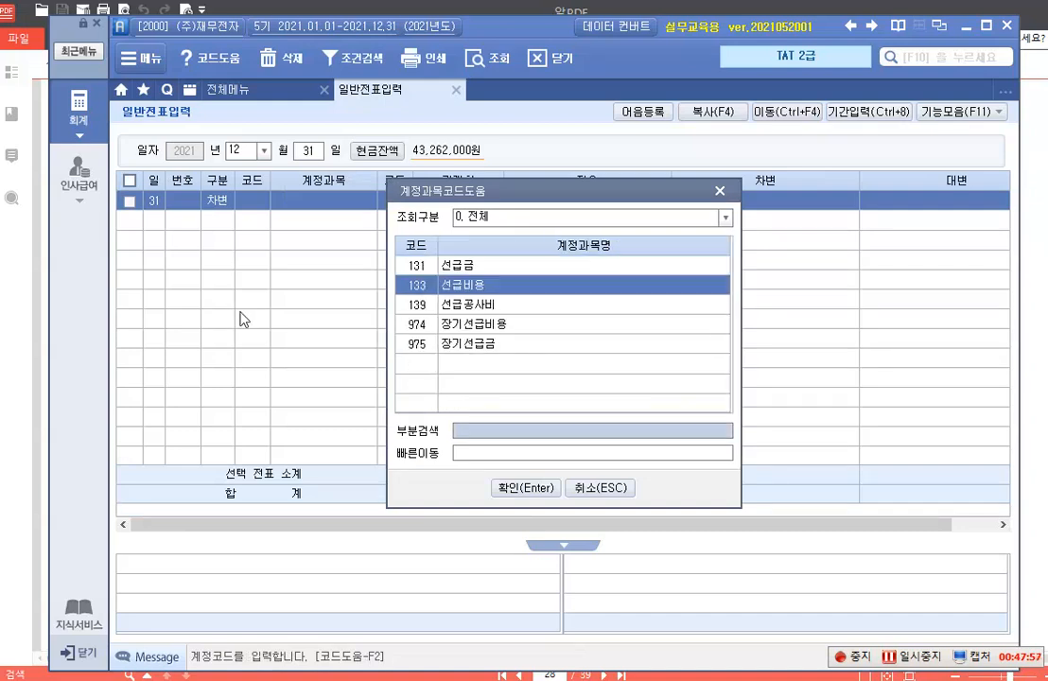
{"action": "key", "text": "Return"}
Step: Leave the partner and description of the 선급비용 line blank and enter 809,836 as its debit amount
{"action": "key", "text": "Return"}
{"action": "key", "text": "Return"}
{"action": "key", "text": "Return"}
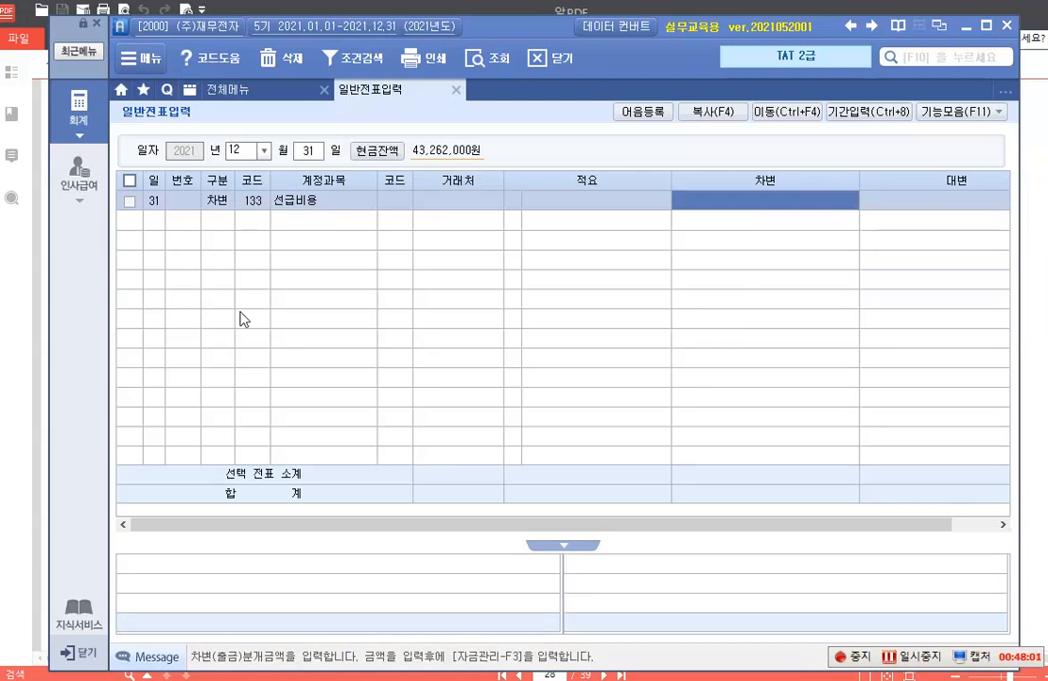
{"action": "type", "text": "809,836"}
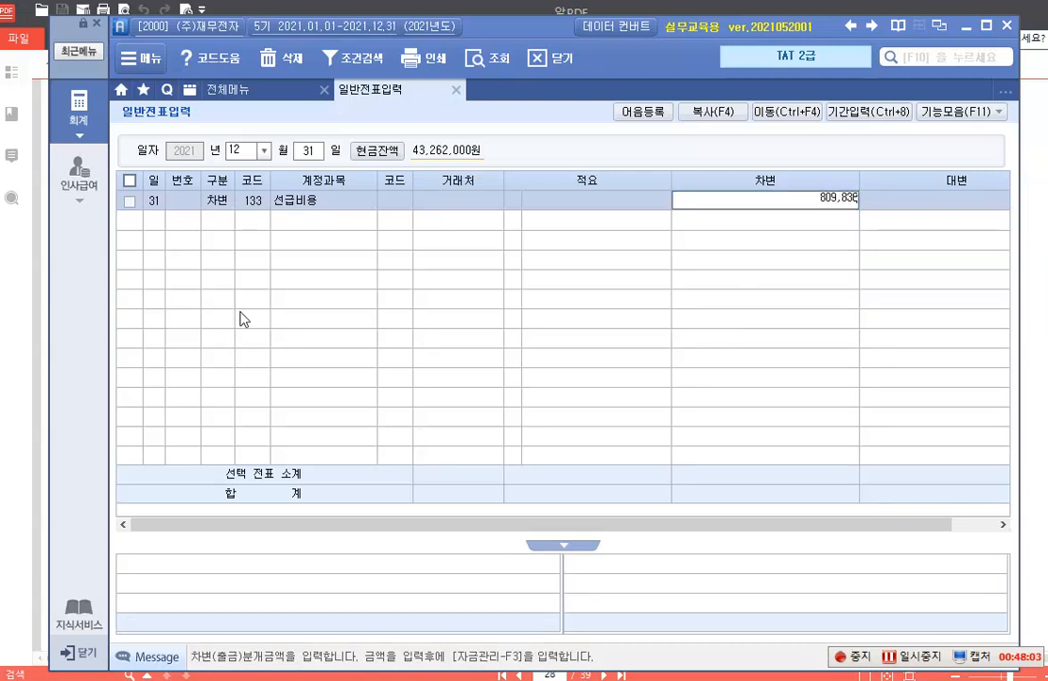
{"action": "key", "text": "Return"}
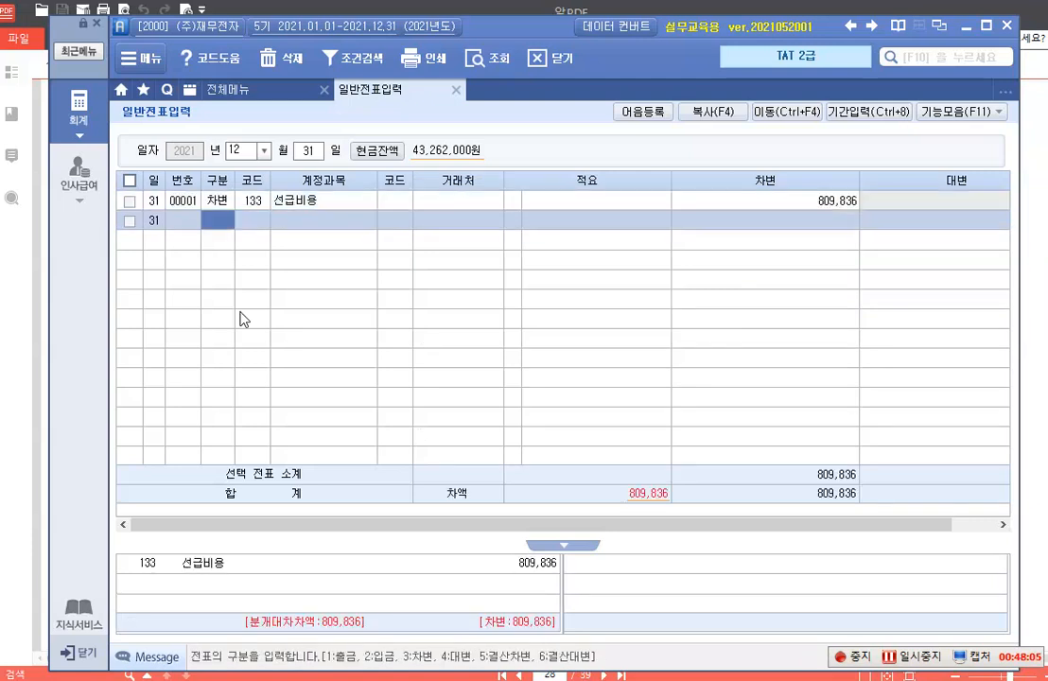
Step: Add a credit (대변) line for account 821 보험료 with the balancing amount of 809,836, leaving partner and description blank
{"action": "key", "text": "4"}
{"action": "key", "text": "Return"}
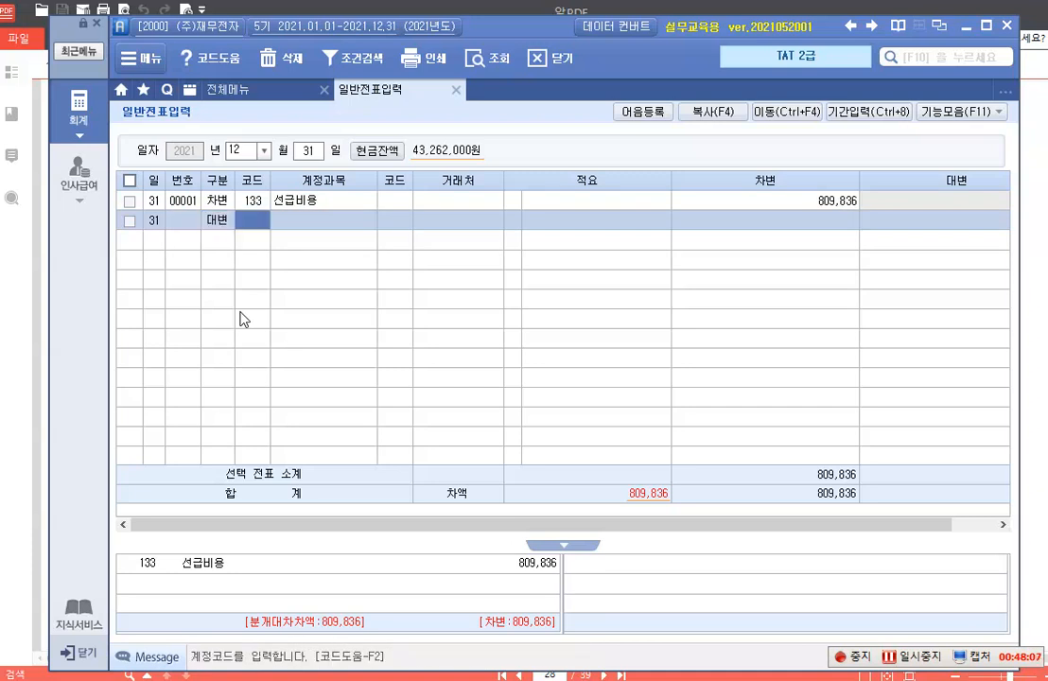
{"action": "type", "text": "821"}
{"action": "key", "text": "Return"}
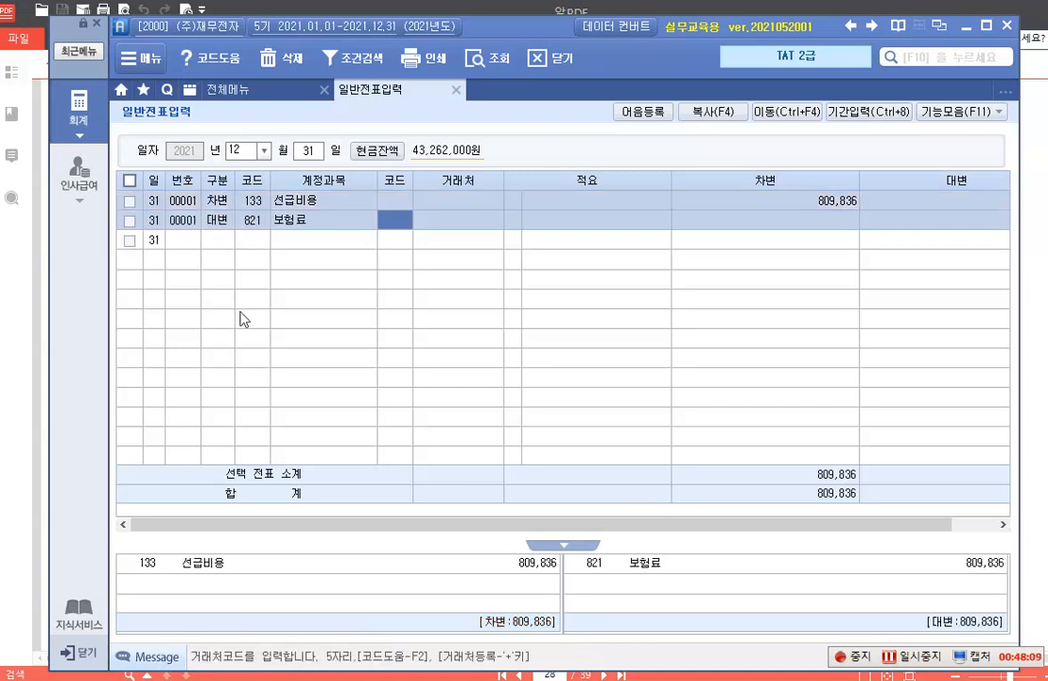
{"action": "key", "text": "Return"}
{"action": "key", "text": "Return"}
{"action": "key", "text": "Return"}
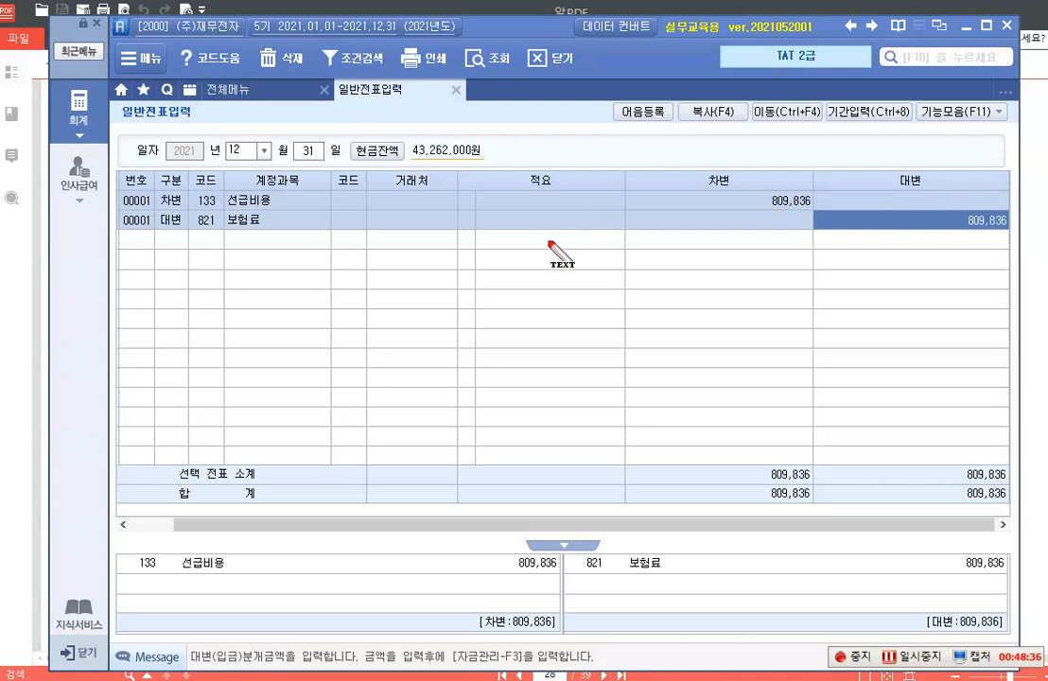
Step: Write the on-screen text annotation "외화장기차입금" over the empty voucher rows
{"action": "left_click", "coordinate": [344, 269]}
{"action": "type", "text": "장"}
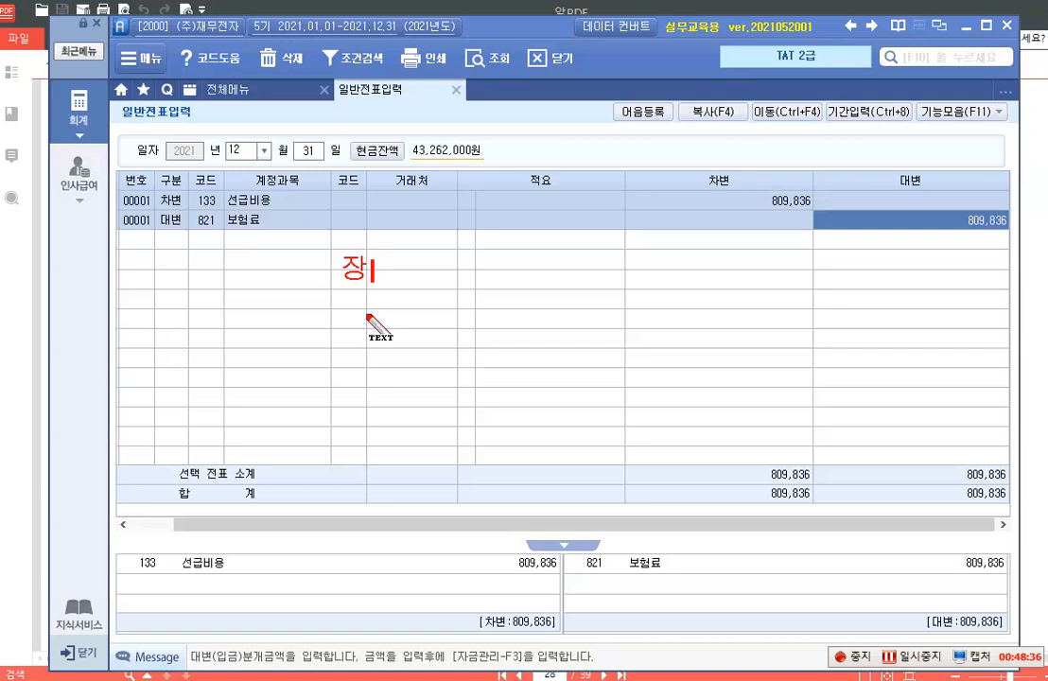
{"action": "key", "text": "BackSpace"}
{"action": "key", "text": "BackSpace"}
{"action": "key", "text": "BackSpace"}
{"action": "type", "text": "외호화장기창"}
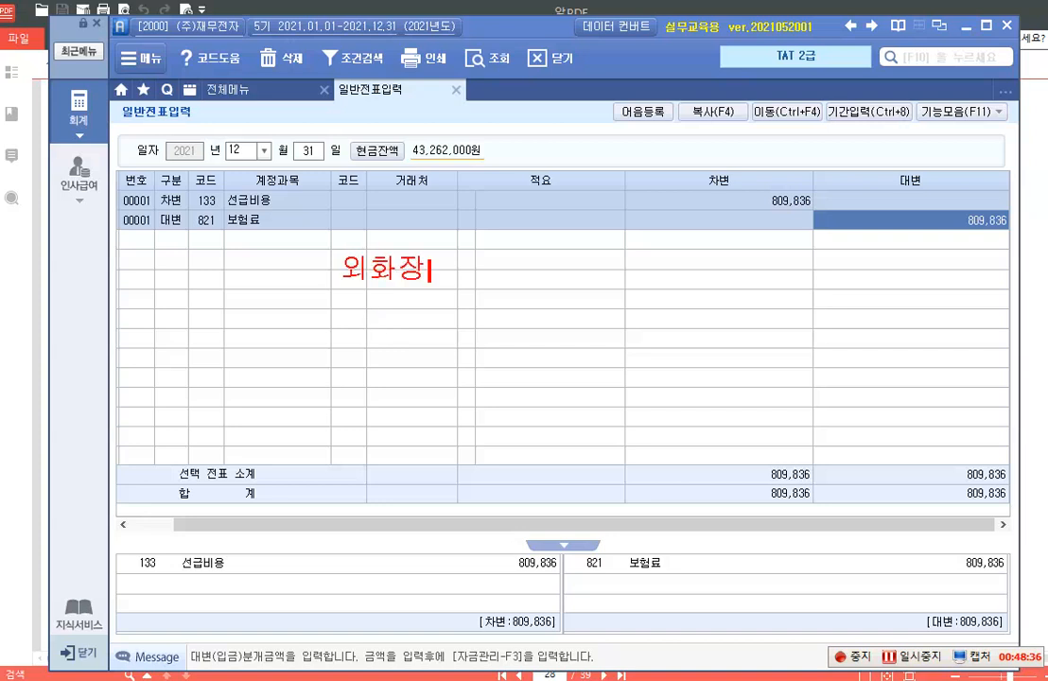
{"action": "type", "text": "입금"}
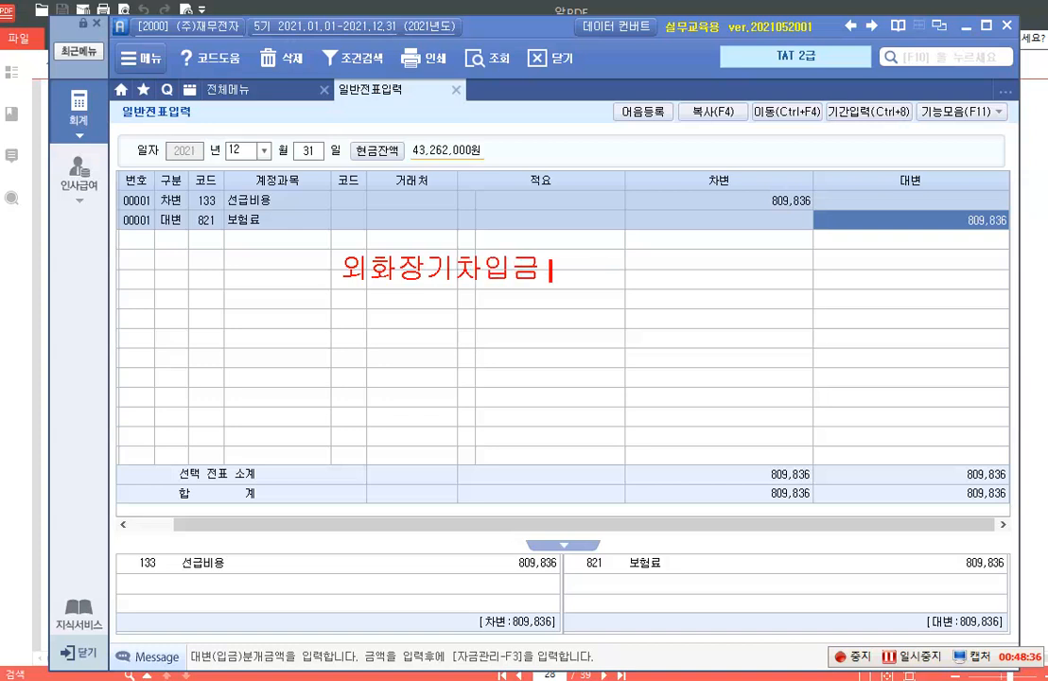
Step: Extend the 외화장기차입금 annotation with "$200,000 -> 05.01"
{"action": "type", "text": " $200,000"}
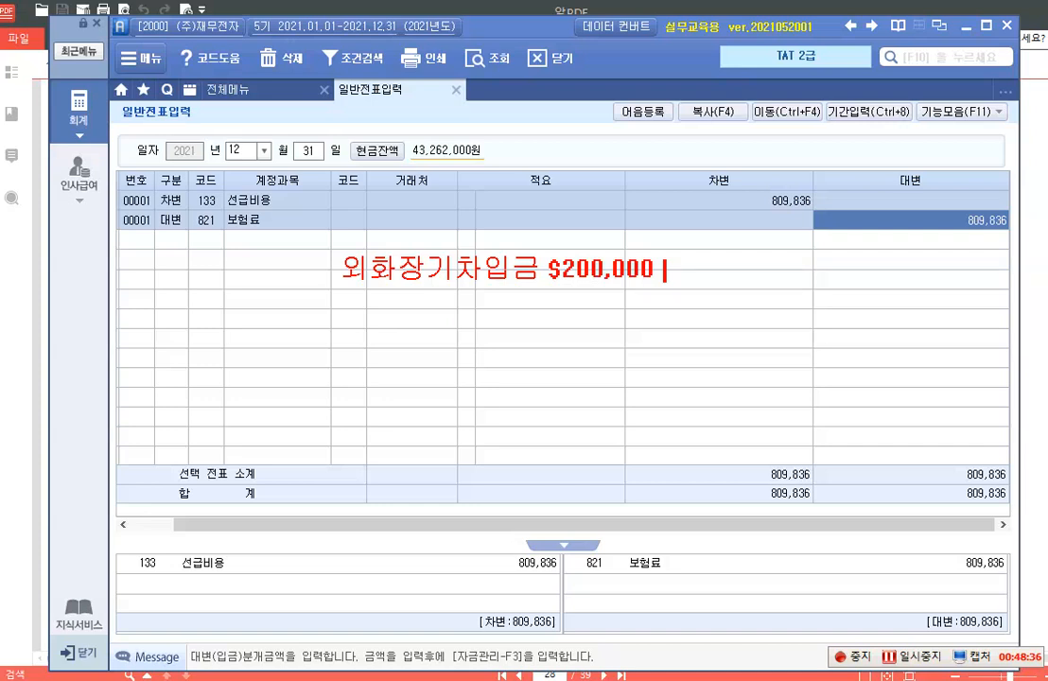
{"action": "type", "text": " 05.01"}
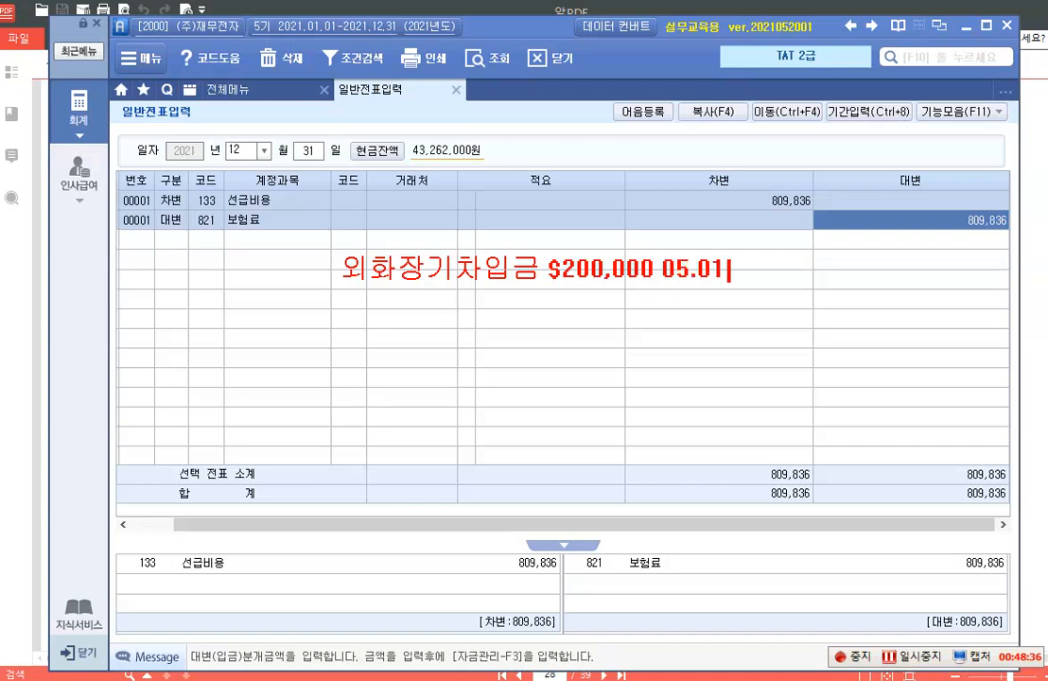
{"action": "key", "text": "BackSpace"}
{"action": "key", "text": "BackSpace"}
{"action": "key", "text": "BackSpace"}
{"action": "key", "text": "BackSpace"}
{"action": "key", "text": "BackSpace"}
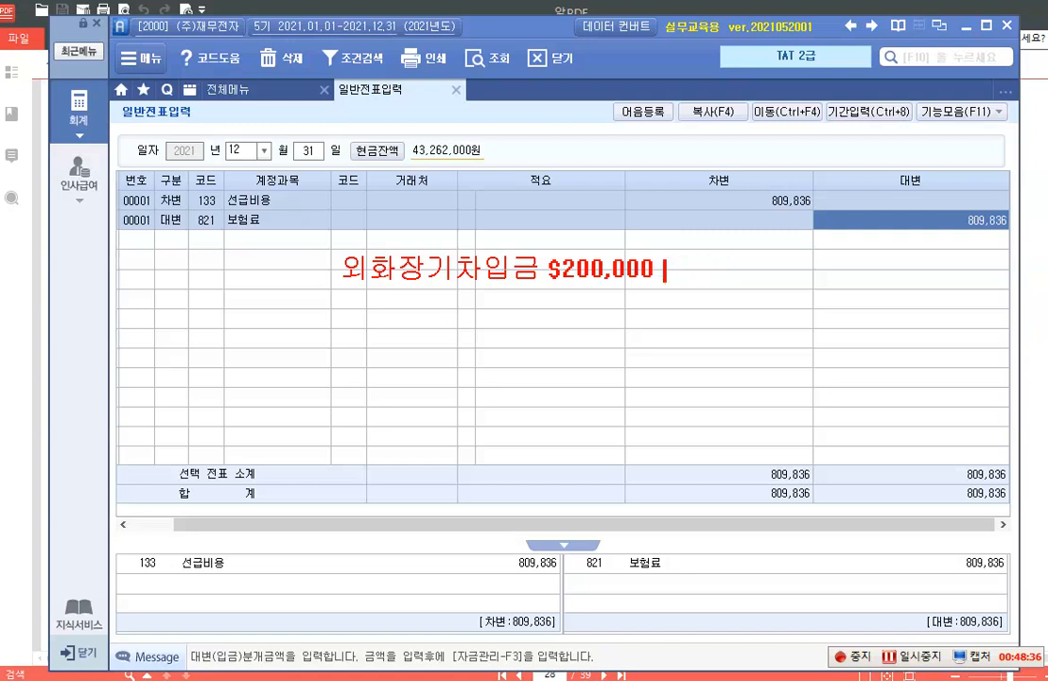
{"action": "type", "text": "-> 05.01"}
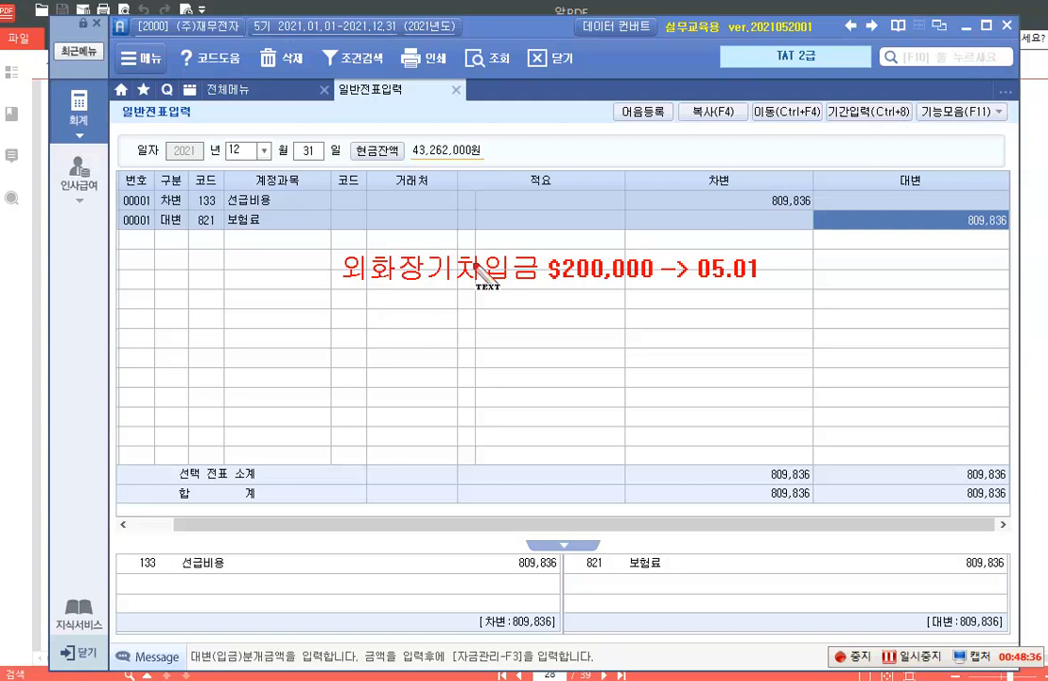
Step: Add an annotation line below reading "2020.12.31 $200,000 × ₩1,000 = 200,000,000"
{"action": "left_click", "coordinate": [206, 312]}
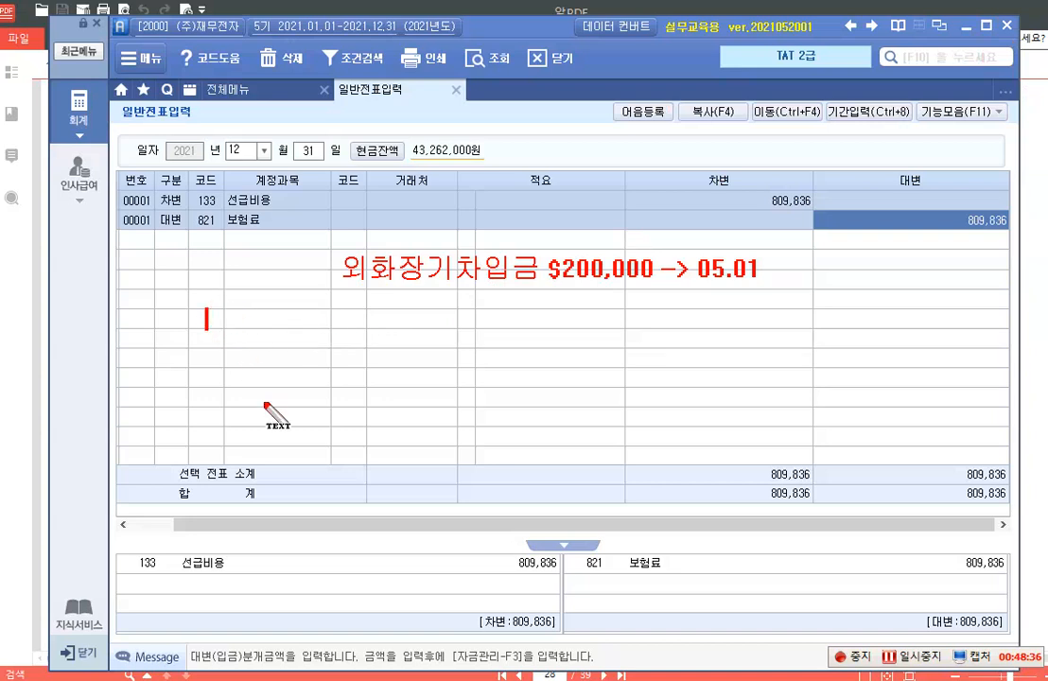
{"action": "type", "text": "2020."}
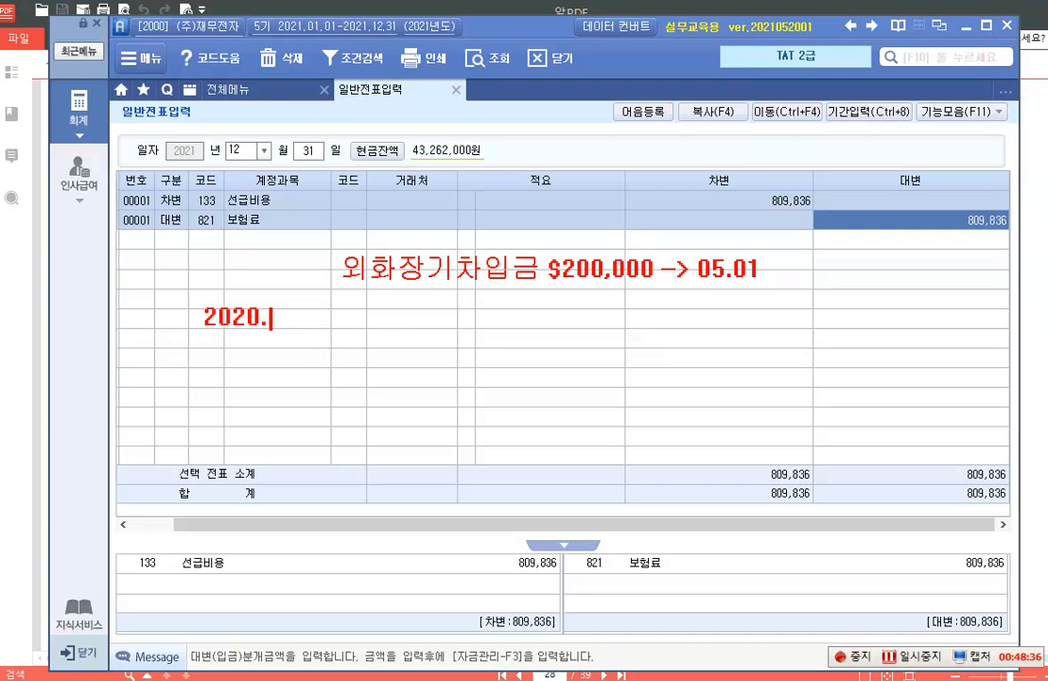
{"action": "type", "text": "12.31"}
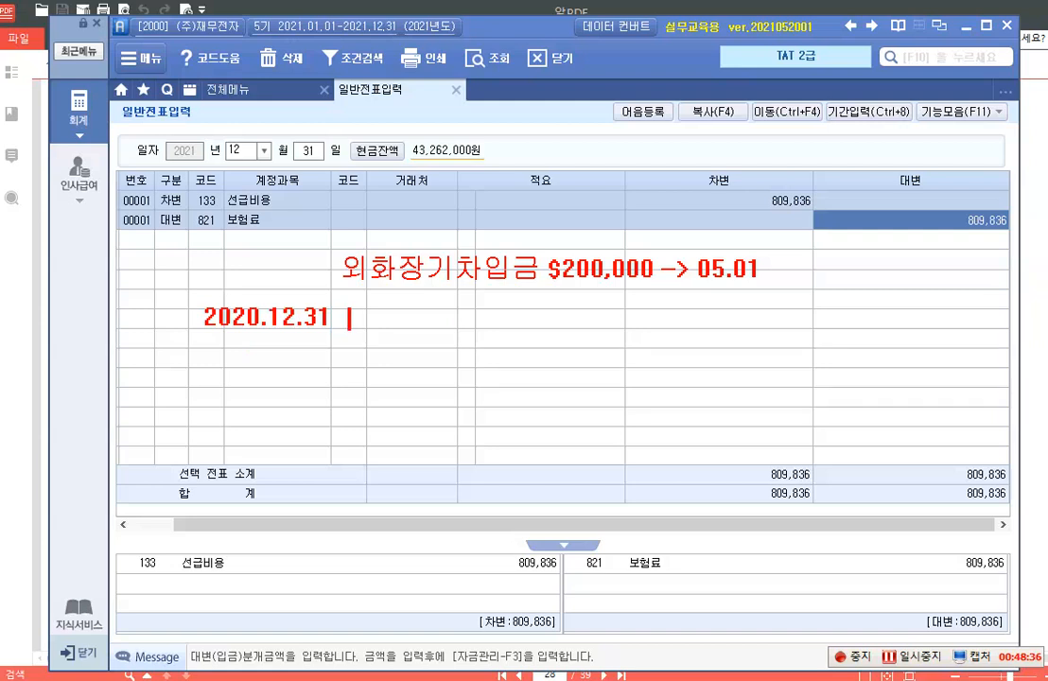
{"action": "type", "text": "  $200,000 "}
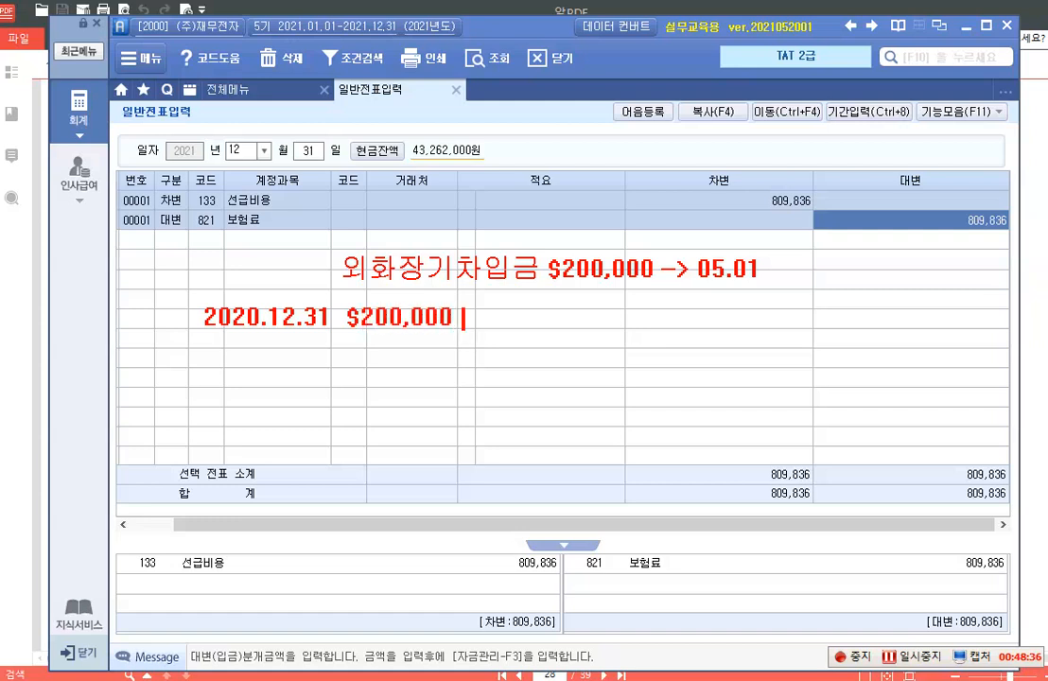
{"action": "type", "text": "ㅌ"}
{"action": "key", "text": "BackSpace"}
{"action": "type", "text": "× ₩1"}
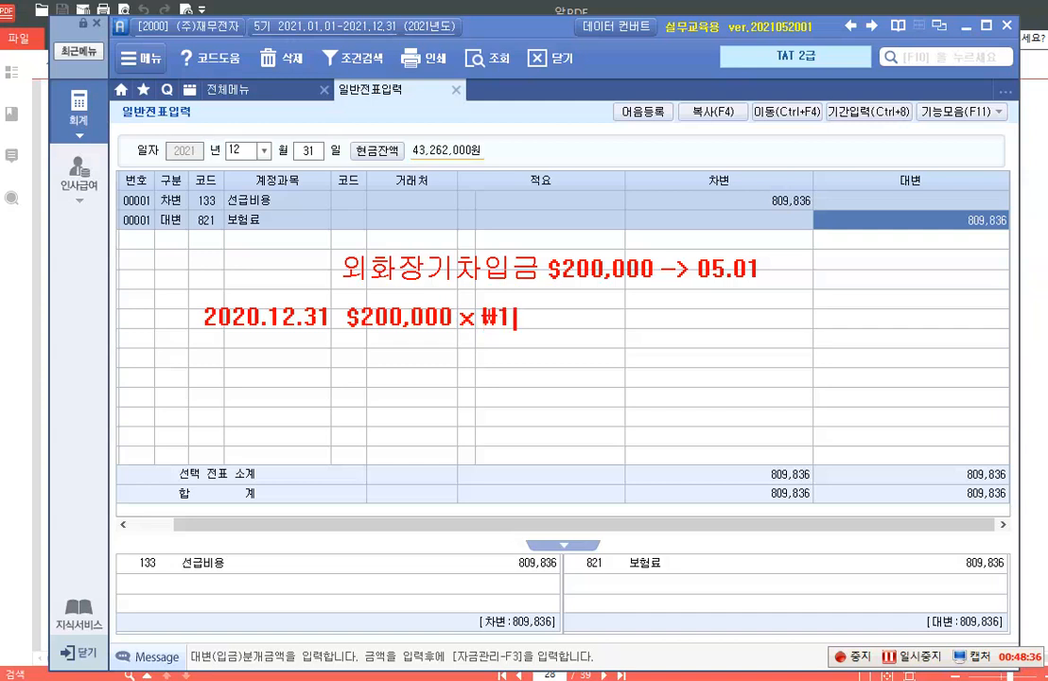
{"action": "type", "text": "."}
{"action": "key", "text": "BackSpace"}
{"action": "type", "text": ",000 "}
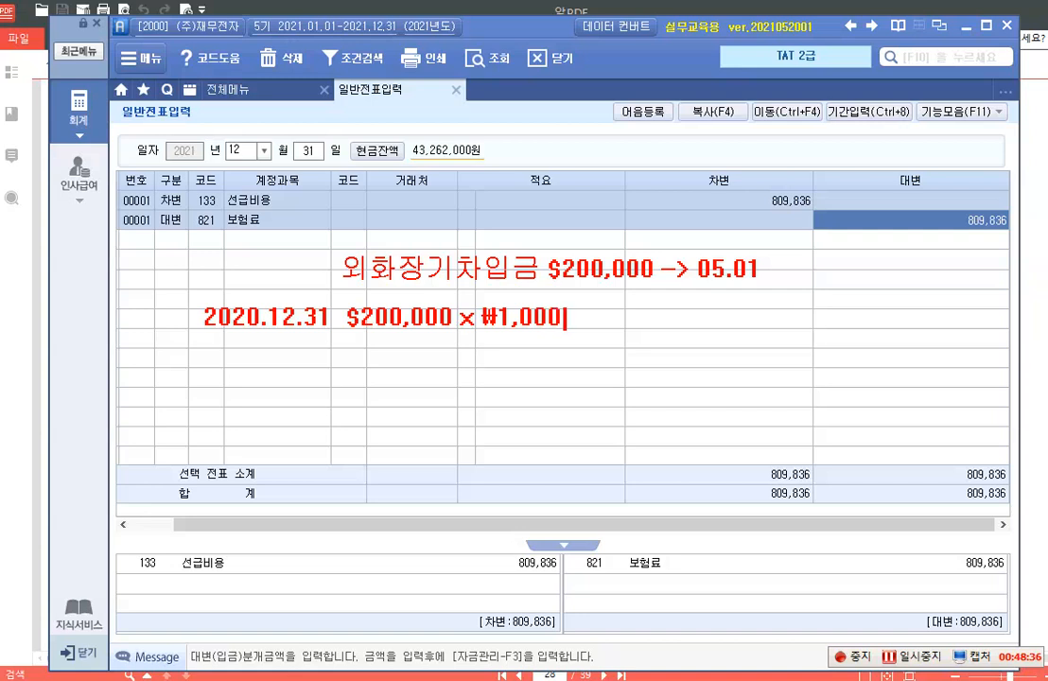
{"action": "type", "text": "= 200,000,000"}
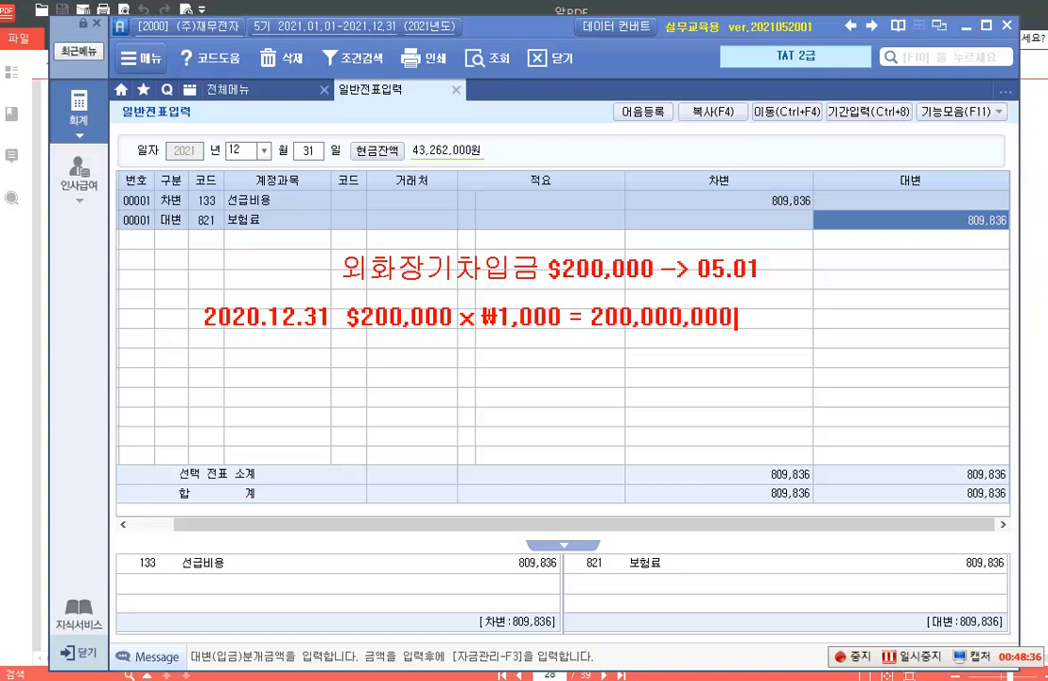
Step: Add an annotation line under the 2020 calculation reading "2021.12.31 $200,000 × ₩1,100 = 220,000,000"
{"action": "key", "text": "Return"}
{"action": "type", "text": "2021.12.31"}
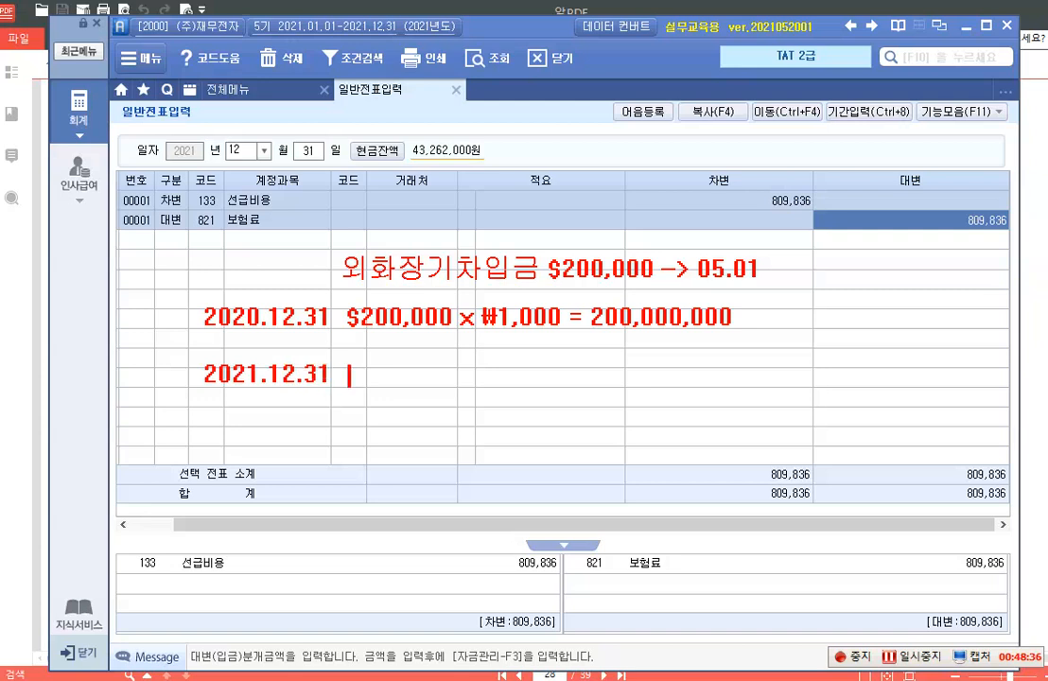
{"action": "type", "text": "  $200,000 "}
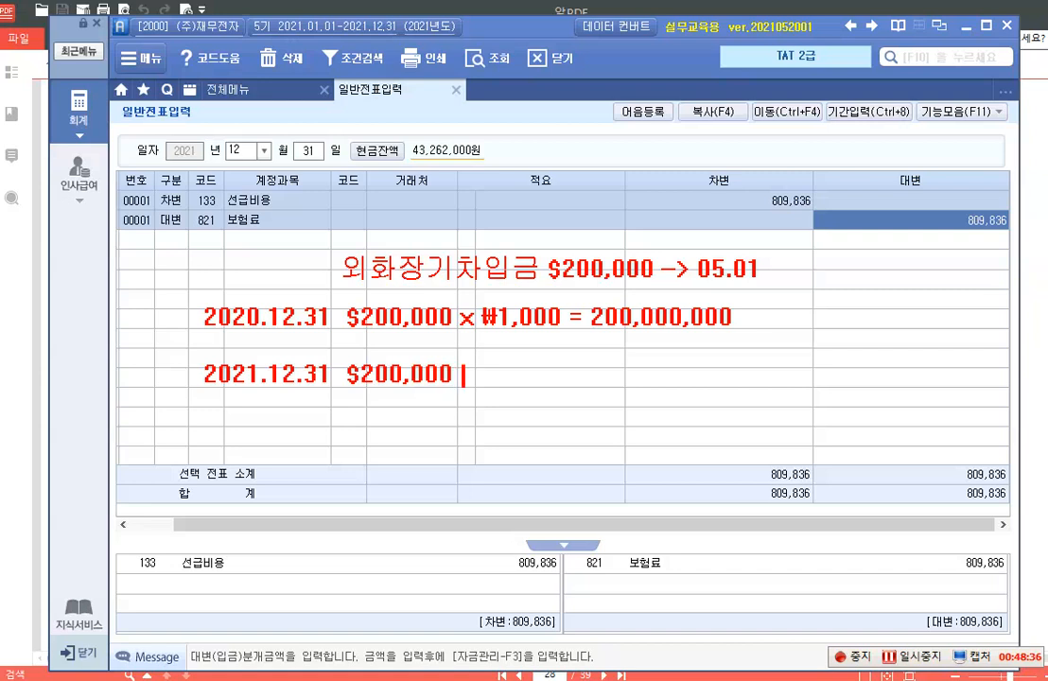
{"action": "type", "text": "×₩1"}
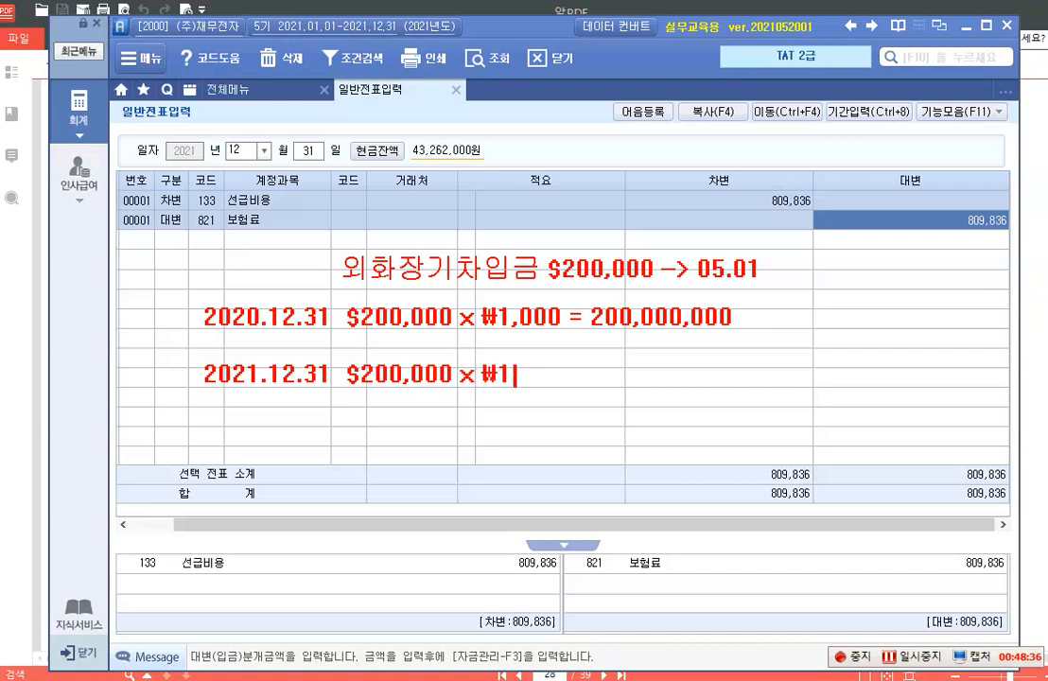
{"action": "type", "text": ",100 ="}
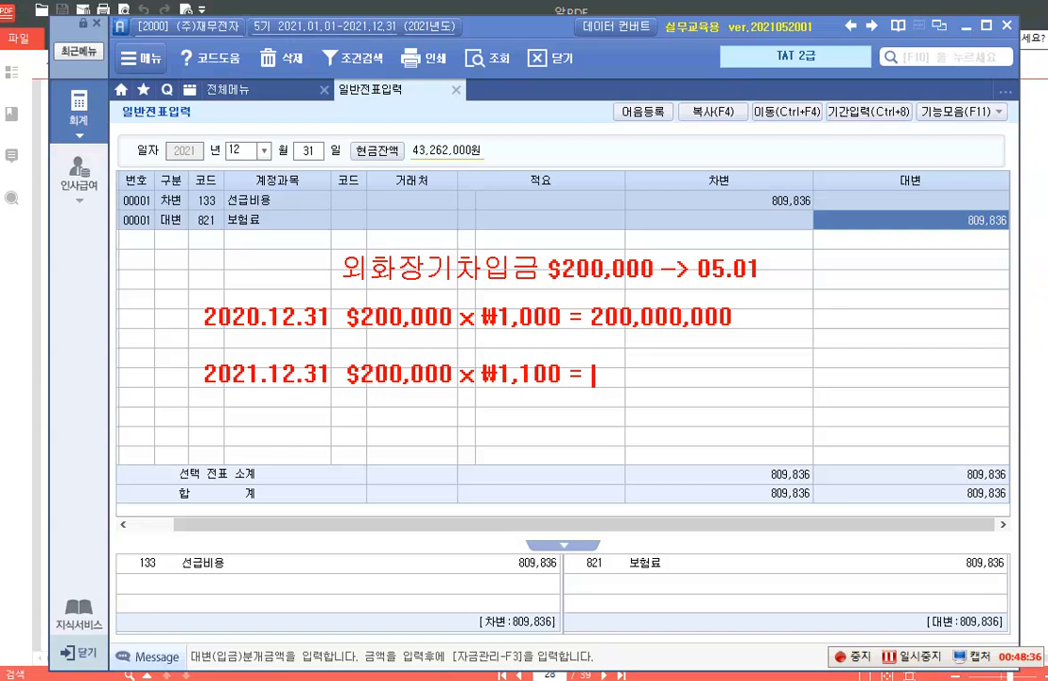
{"action": "type", "text": "220,000,000"}
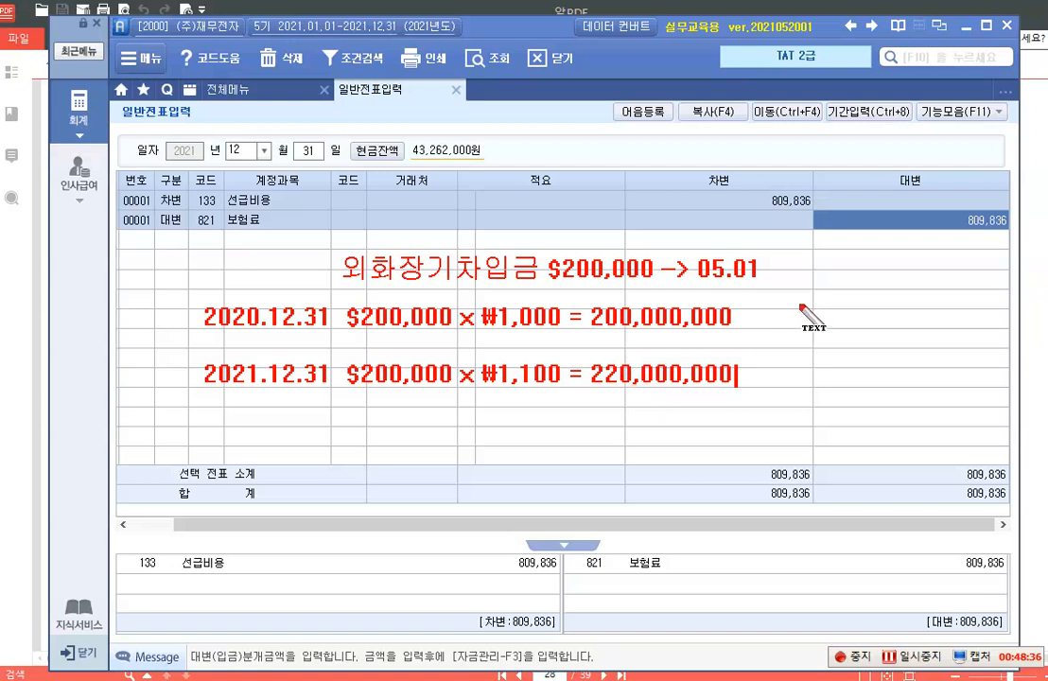
Step: Add an annotation line below the 2021 calculation starting with the debit side "(차) 외화환산손실 20,000,000"
{"action": "key", "text": "Return"}
{"action": "key", "text": "Return"}
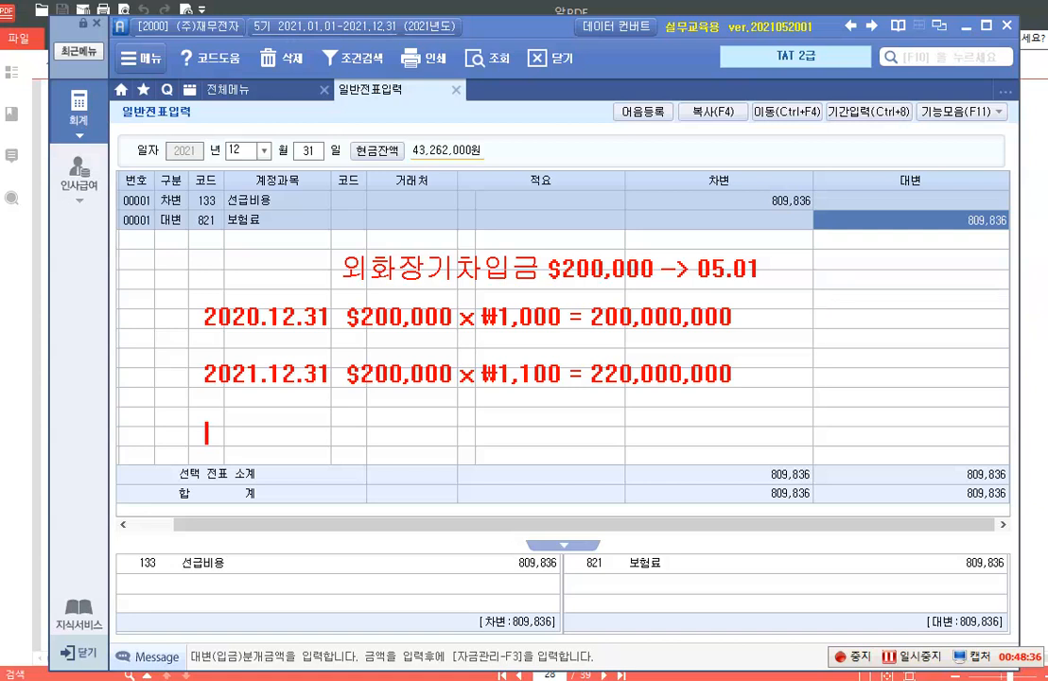
{"action": "type", "text": "("}
{"action": "type", "text": "ck"}
{"action": "key", "text": "BackSpace"}
{"action": "key", "text": "BackSpace"}
{"action": "type", "text": "차)"}
{"action": "type", "text": " 외화호"}
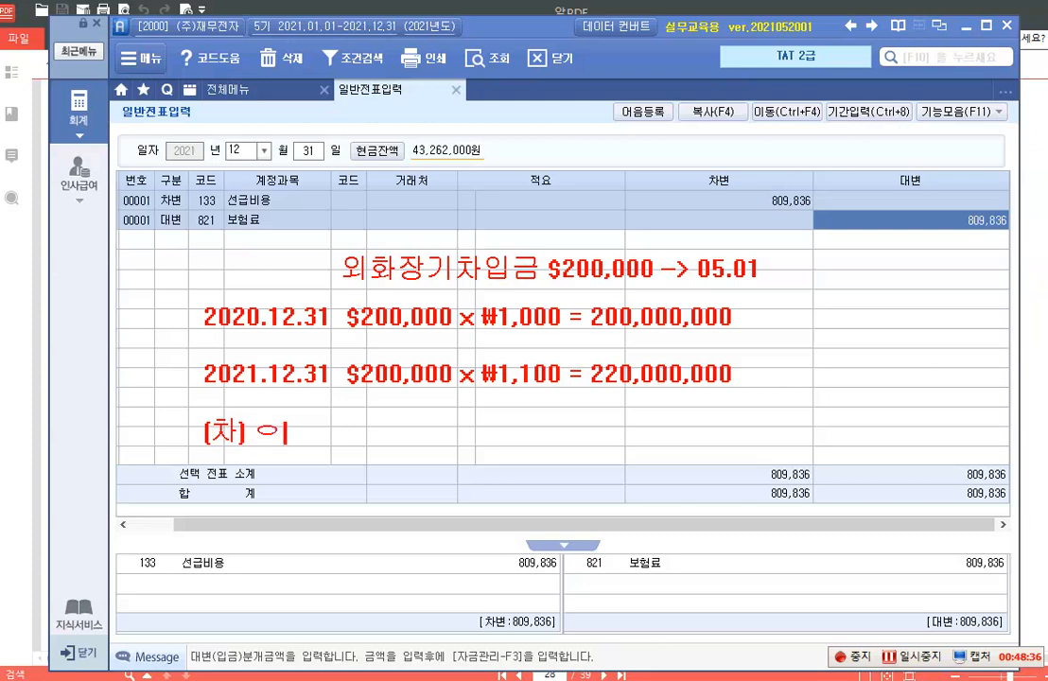
{"action": "type", "text": "ㅏㄴ"}
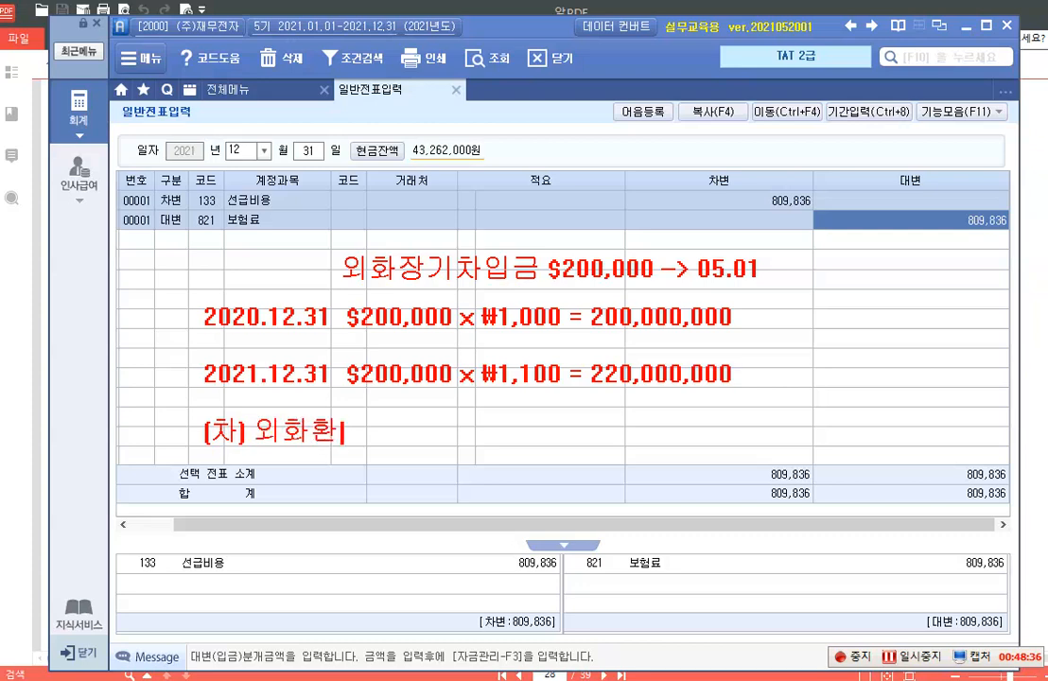
{"action": "type", "text": "산손"}
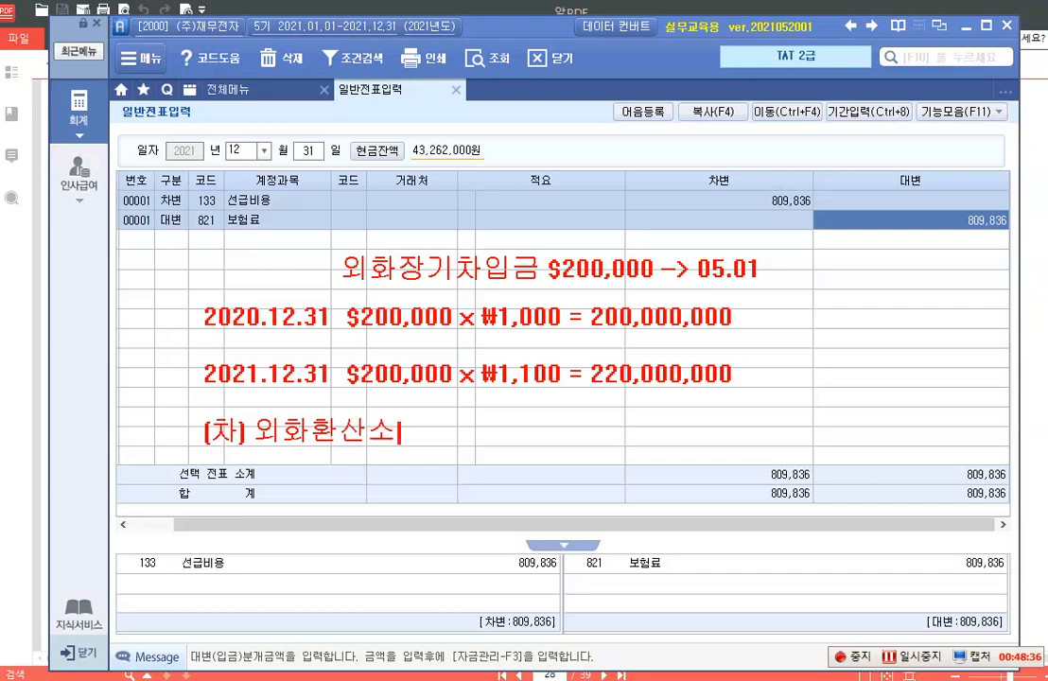
{"action": "type", "text": "실 "}
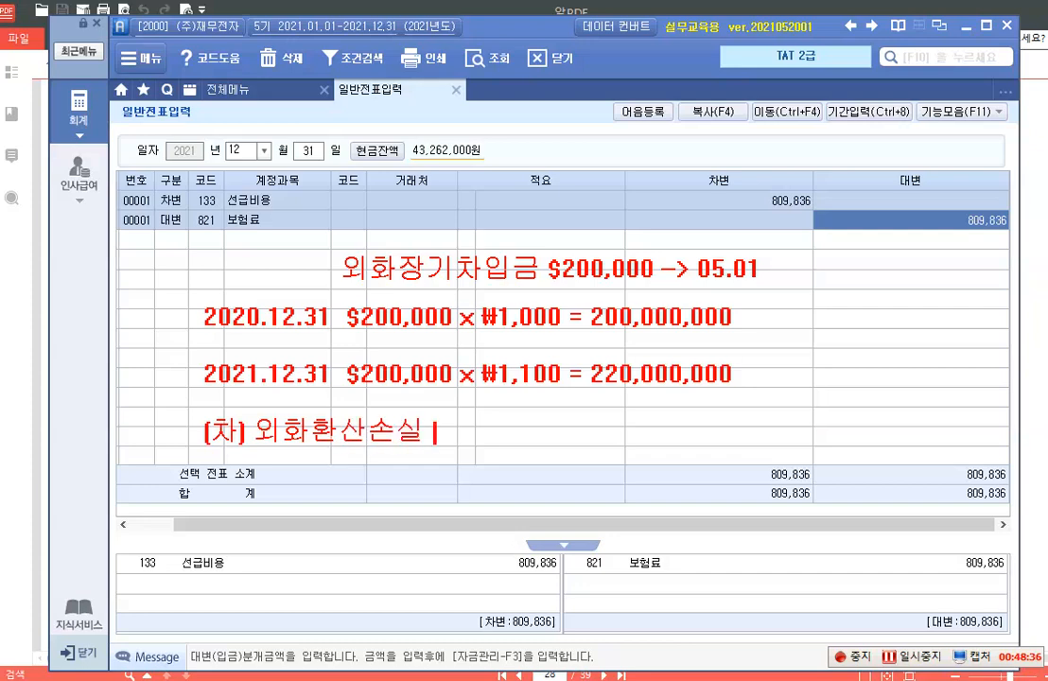
{"action": "type", "text": "20,000,00"}
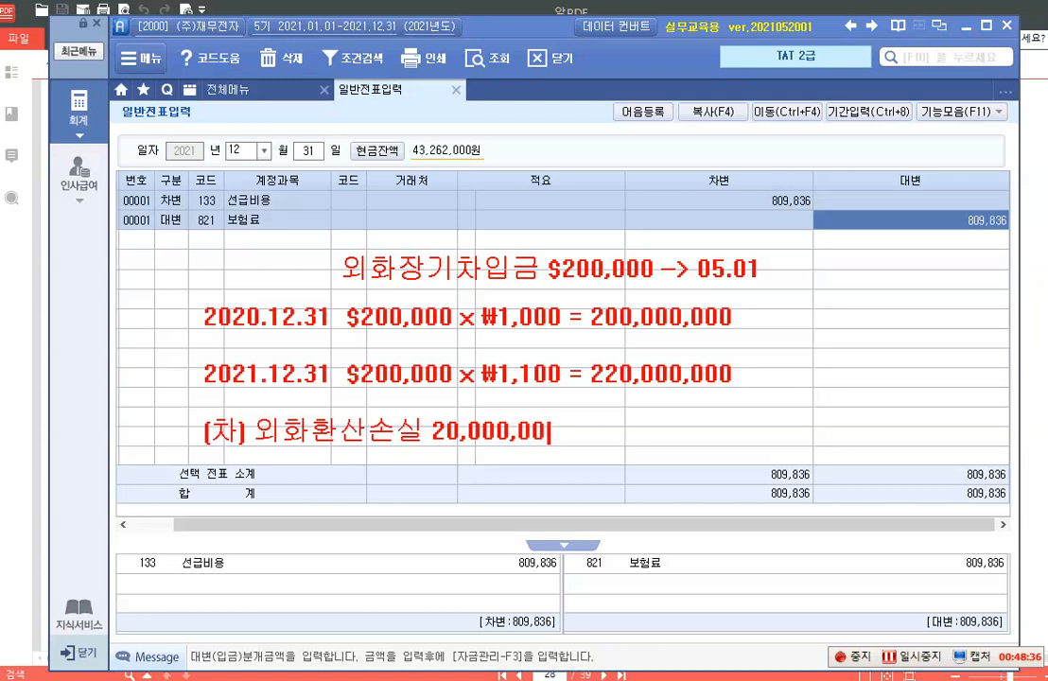
Step: Complete the annotation line with the credit side "(대)외화장기차입금 20,000,000" and mark its account name
{"action": "type", "text": "0 (대"}
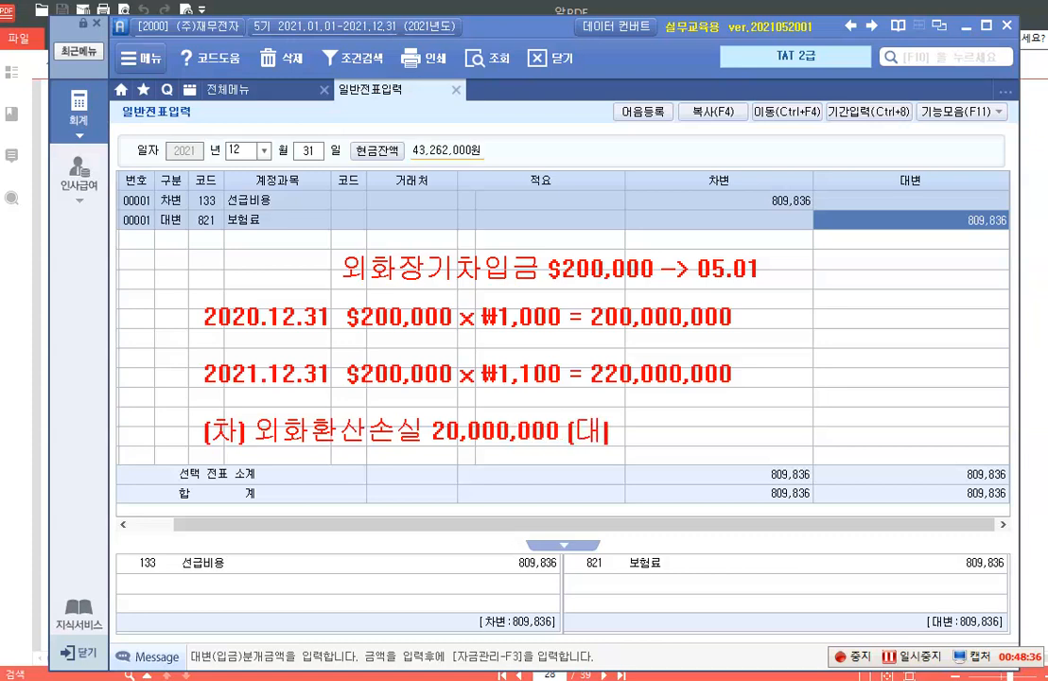
{"action": "type", "text": ")욓"}
{"action": "type", "text": "화장기차입"}
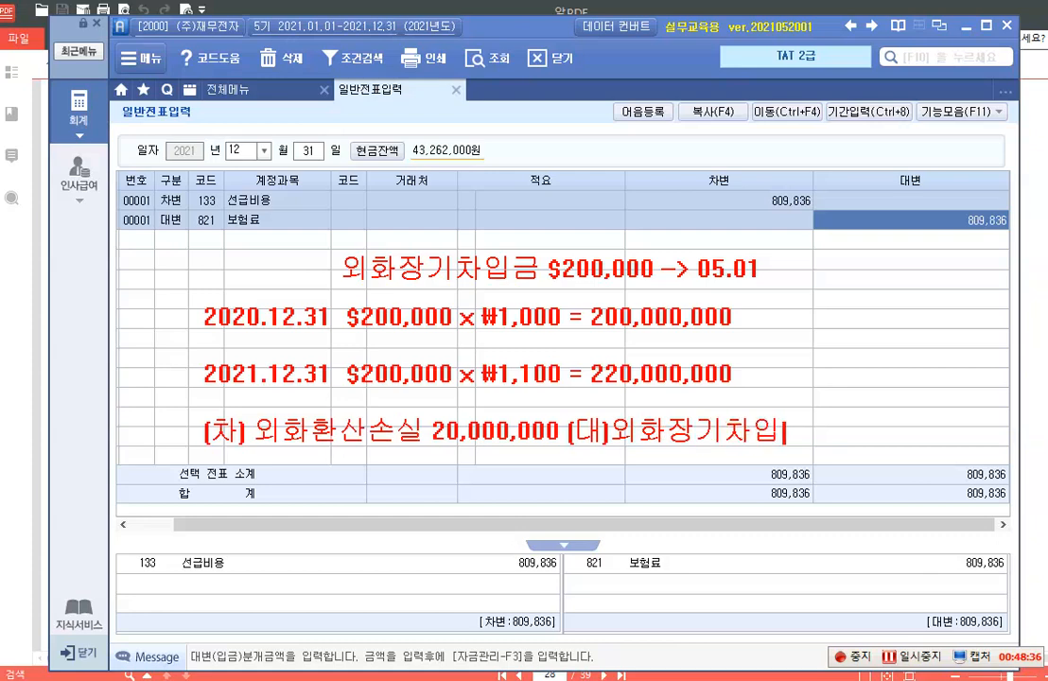
{"action": "type", "text": "금 "}
{"action": "type", "text": "20,000,0"}
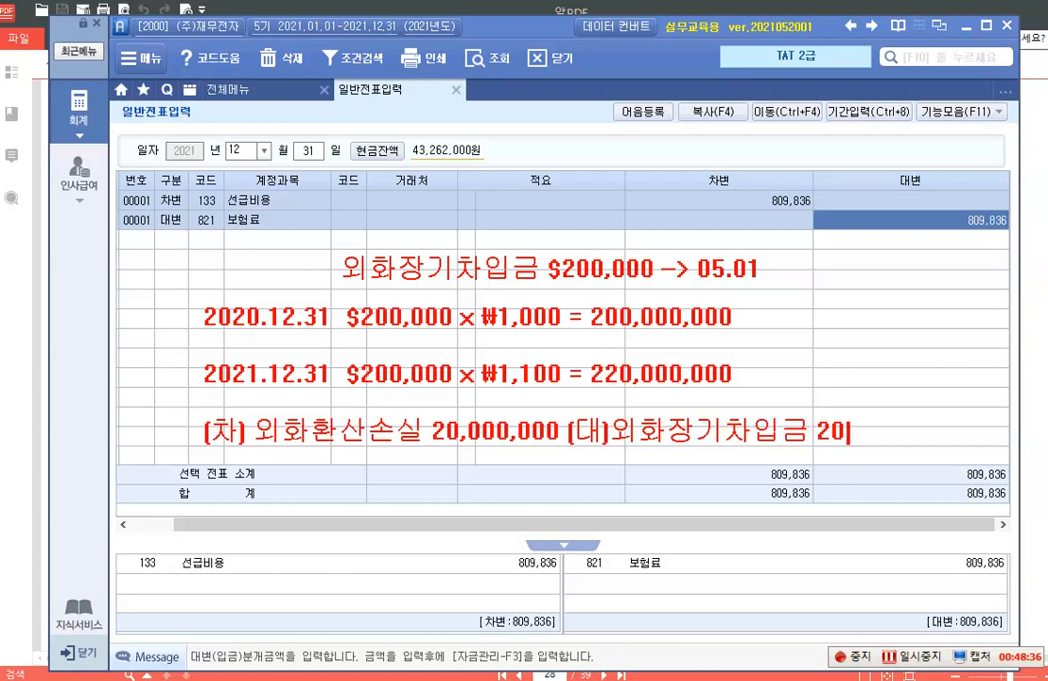
{"action": "type", "text": "00"}
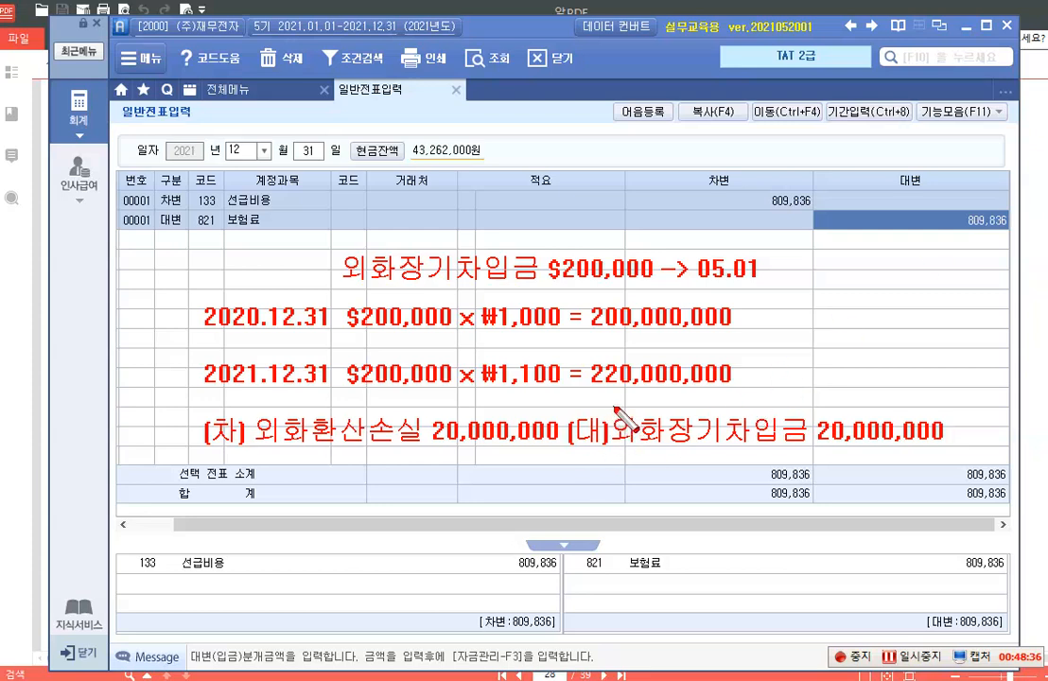
{"action": "left_click_drag", "start_coordinate": [614, 410], "coordinate": [810, 451]}
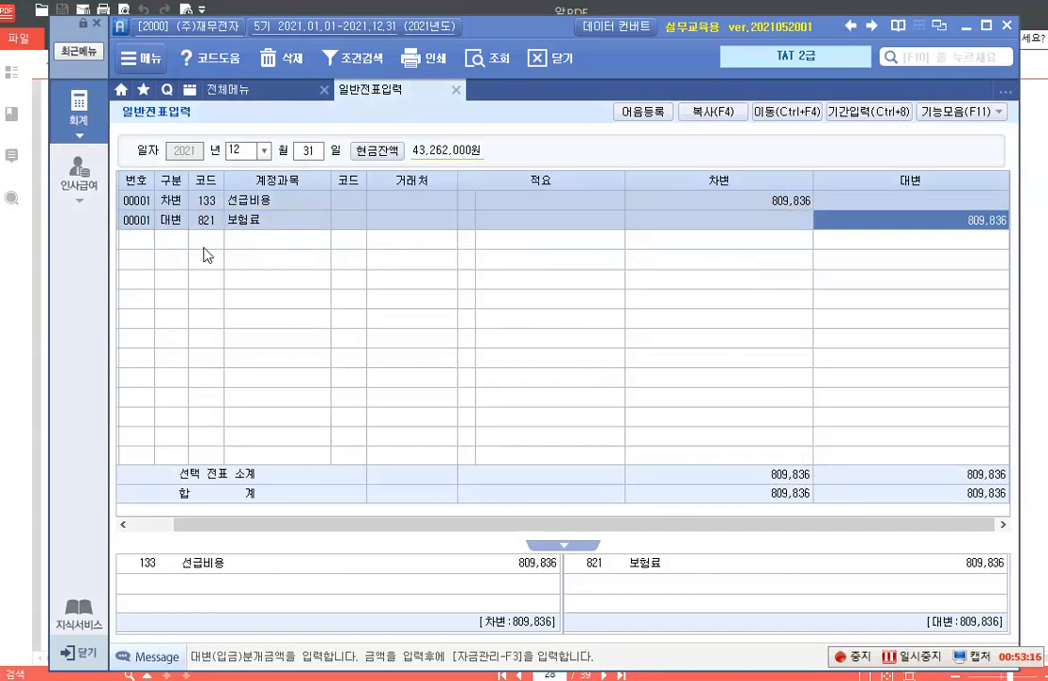
Step: Start a debit line in the next empty voucher row with account 935 외화환산손실
{"action": "left_click", "coordinate": [208, 286]}
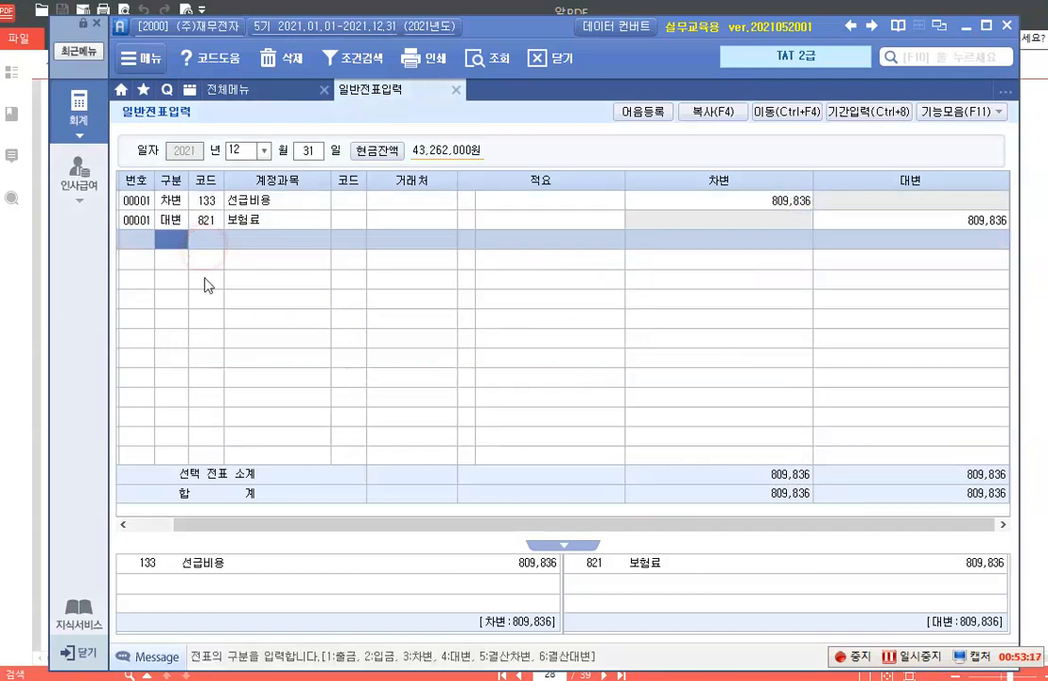
{"action": "type", "text": "3"}
{"action": "key", "text": "Return"}
{"action": "key", "text": "F2"}
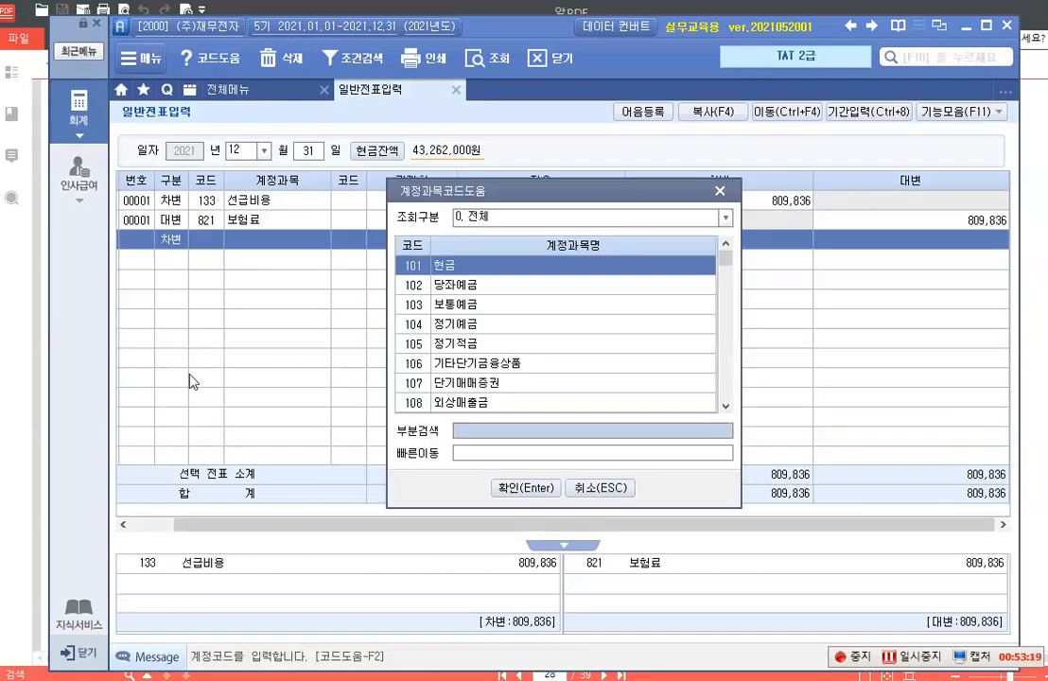
{"action": "type", "text": "외화"}
{"action": "key", "text": "Return"}
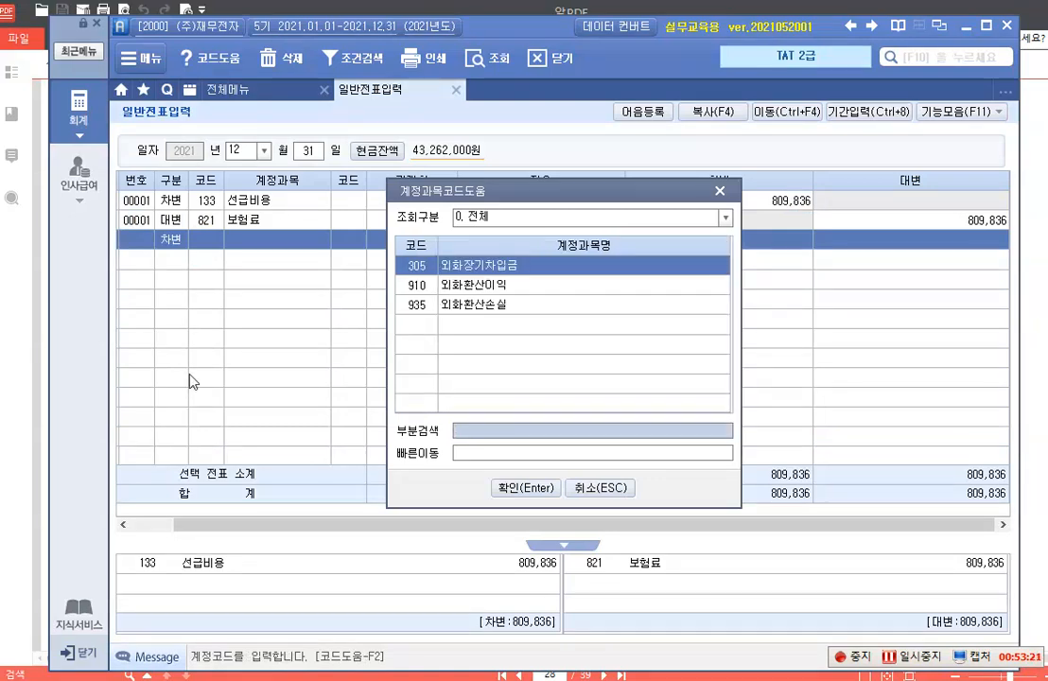
{"action": "key", "text": "Down"}
{"action": "key", "text": "Down"}
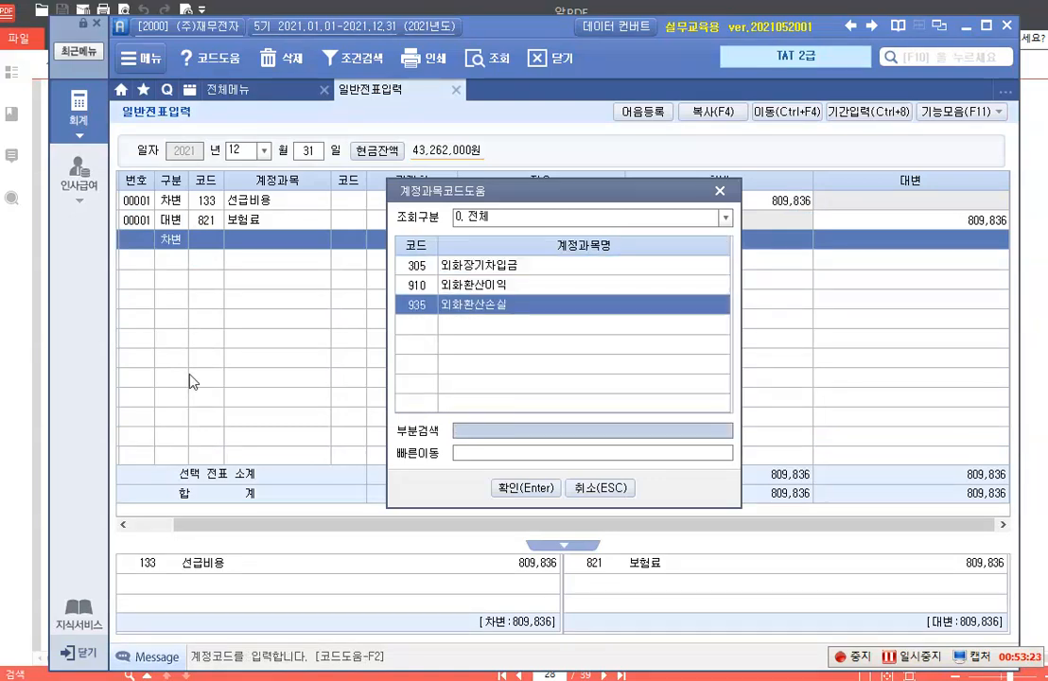
{"action": "key", "text": "Return"}
Step: Set the debit amount of the 외화환산손실 line to 20,000,000, leaving its counterparty and description blank
{"action": "key", "text": "Return"}
{"action": "key", "text": "Return"}
{"action": "type", "text": "20000000"}
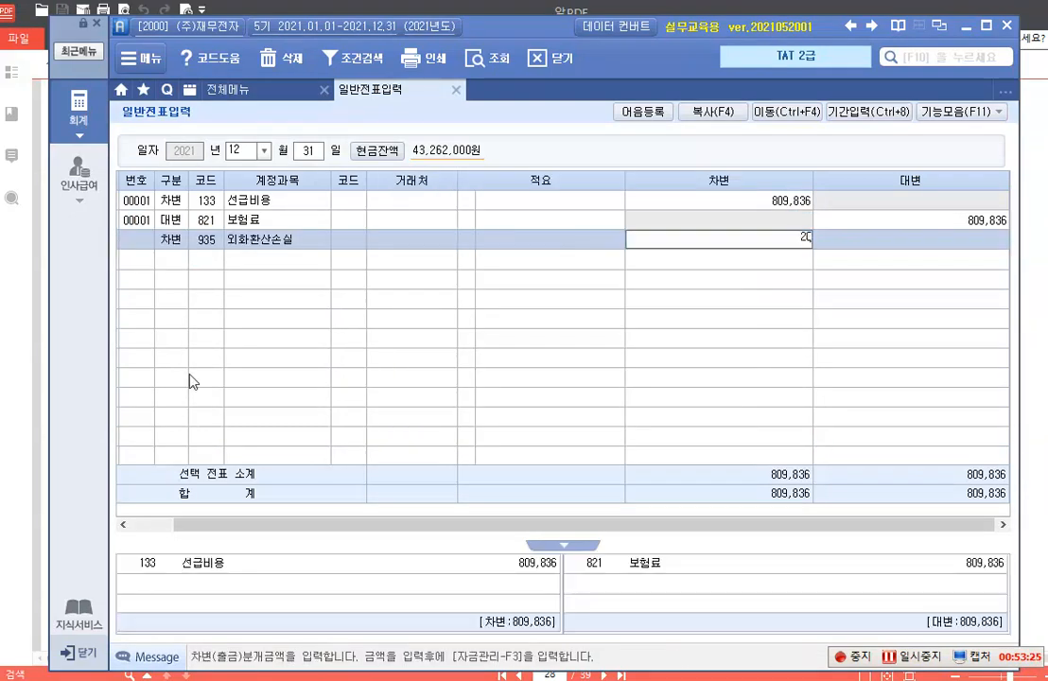
{"action": "key", "text": "Return"}
Step: Add the balancing credit line beneath it with account 305 외화장기차입금
{"action": "type", "text": "4"}
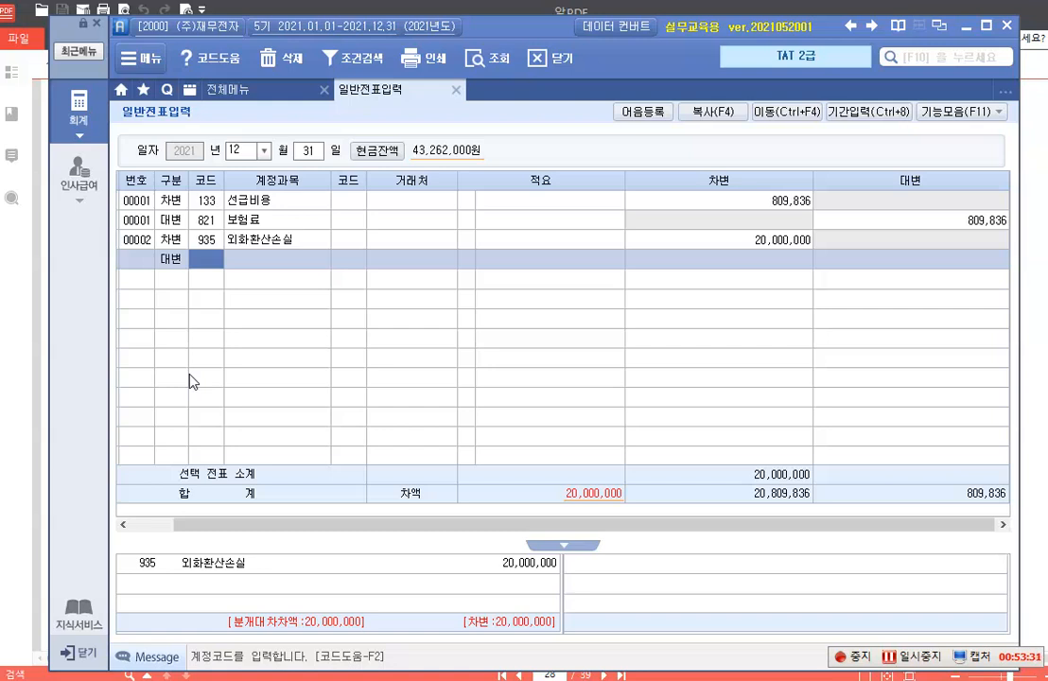
{"action": "key", "text": "F2"}
{"action": "type", "text": "외환"}
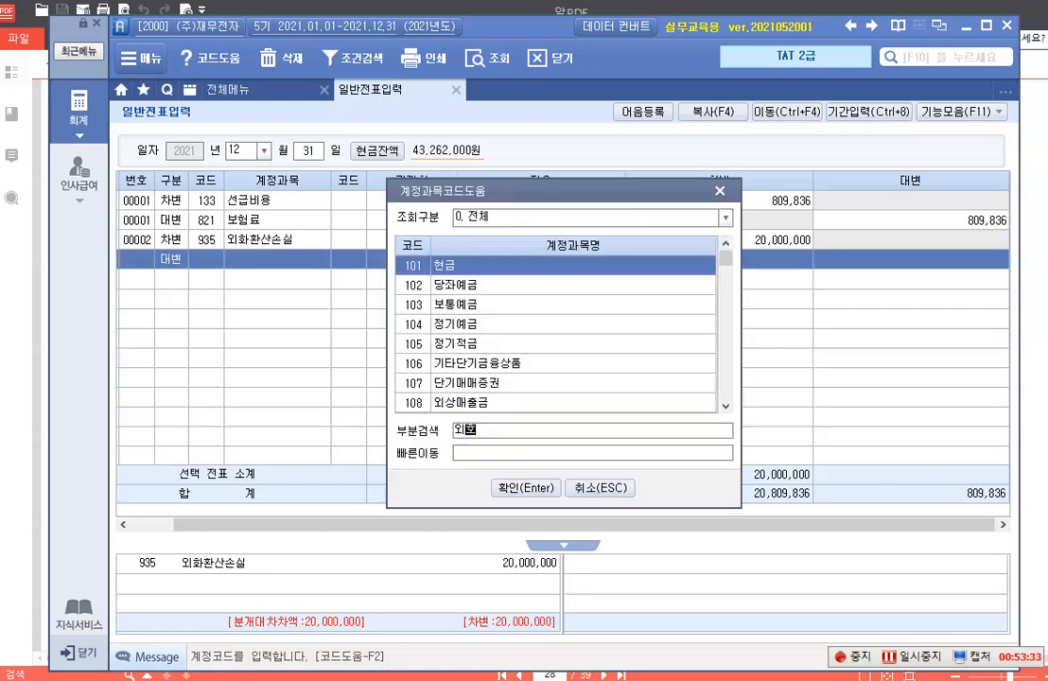
{"action": "key", "text": "BackSpace"}
{"action": "type", "text": "장"}
{"action": "key", "text": "Return"}
{"action": "key", "text": "Return"}
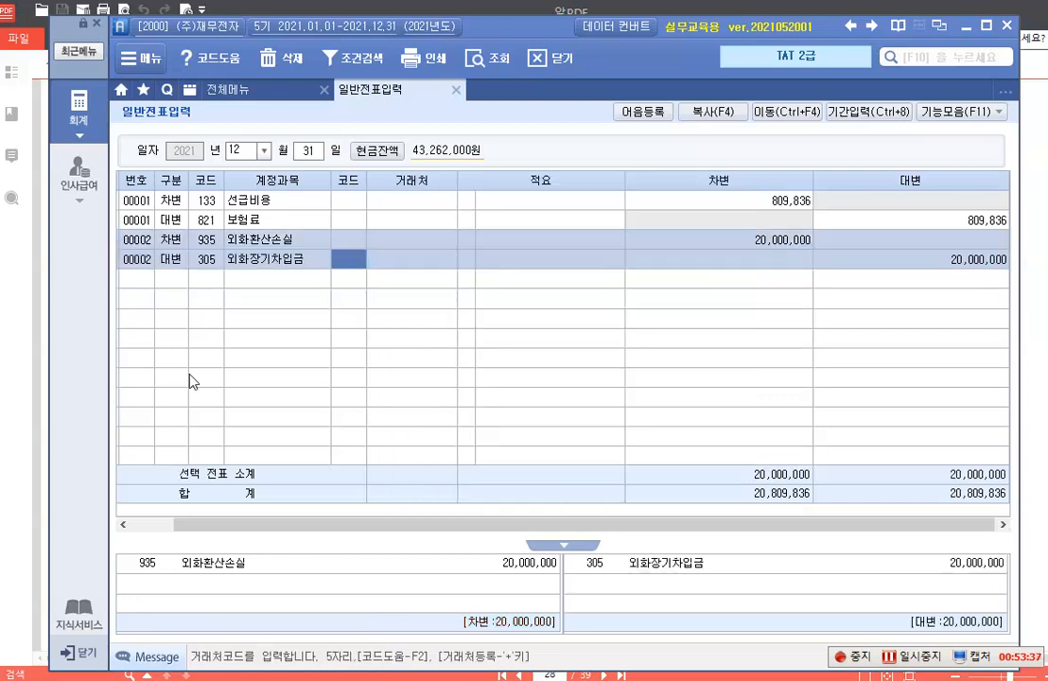
Step: Assign BEST.Co.,Ltd. as the counterparty of the 외화장기차입금 line and accept the balancing credit amount
{"action": "key", "text": "F2"}
{"action": "type", "text": "be"}
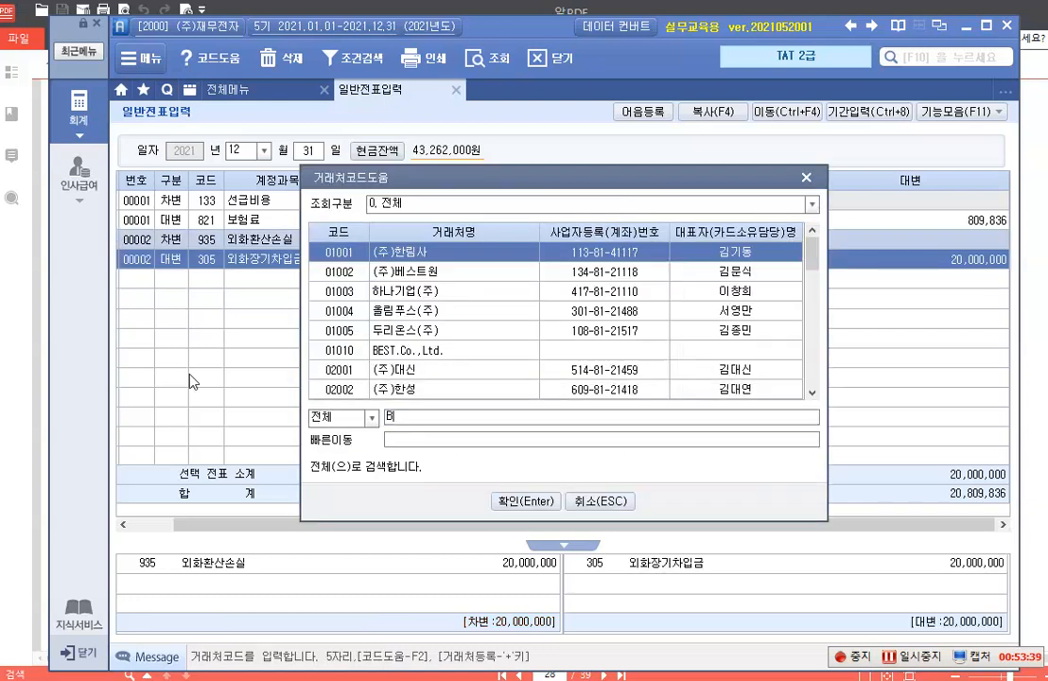
{"action": "key", "text": "Return"}
{"action": "key", "text": "Return"}
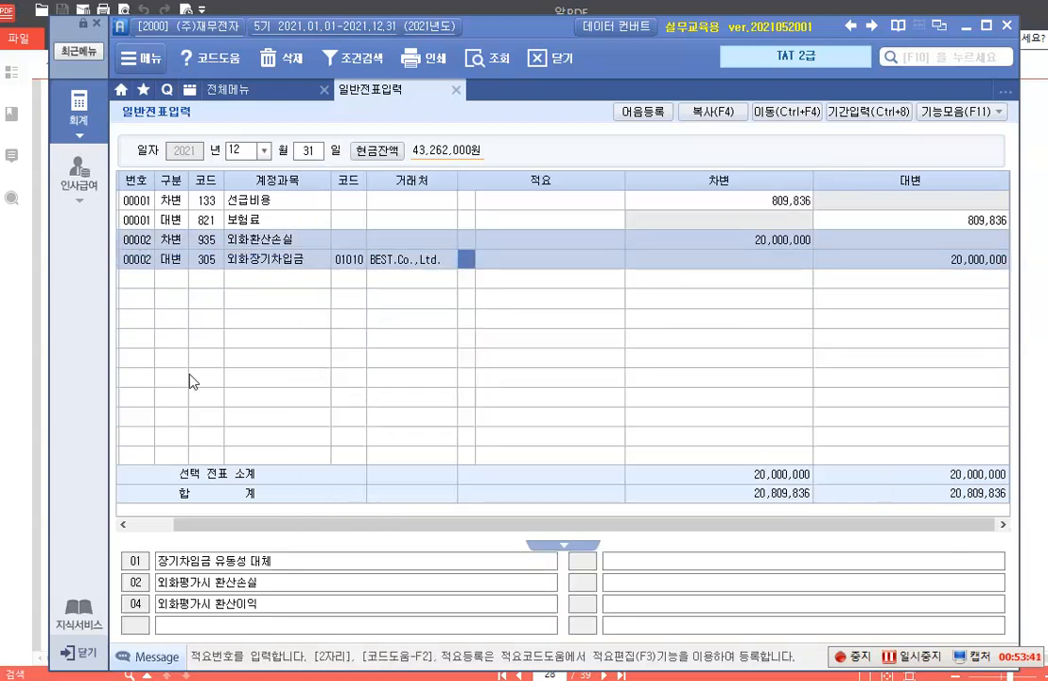
{"action": "key", "text": "Return"}
{"action": "key", "text": "Return"}
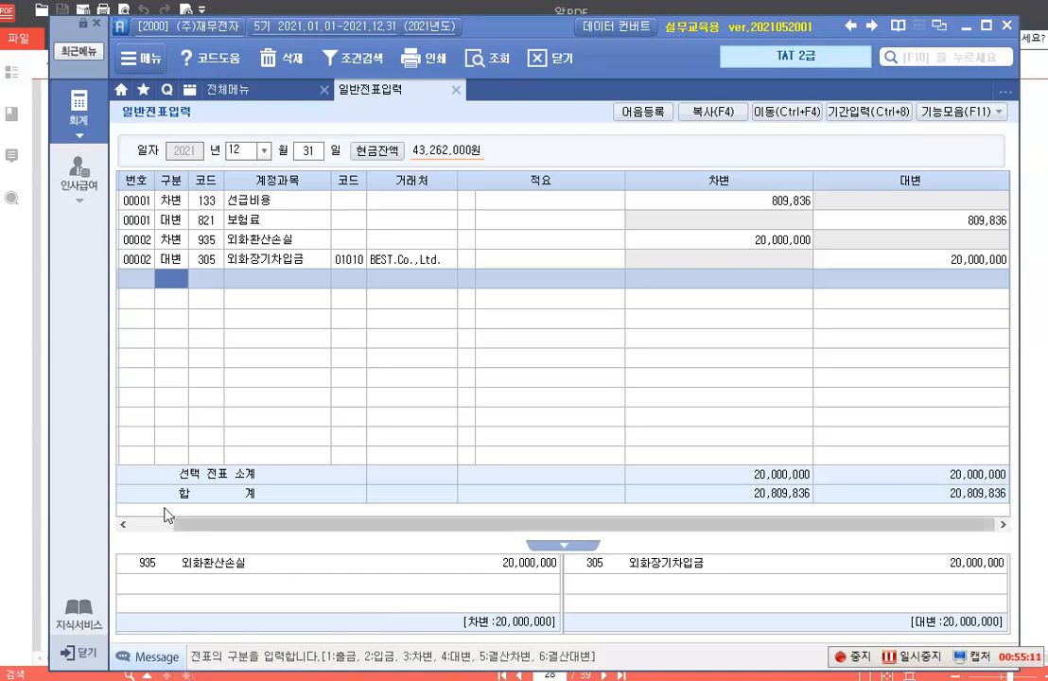
Step: Open 결산자료입력 (closing data entry) and set the closing period from month 01 to month 12
{"action": "left_click", "coordinate": [83, 119]}
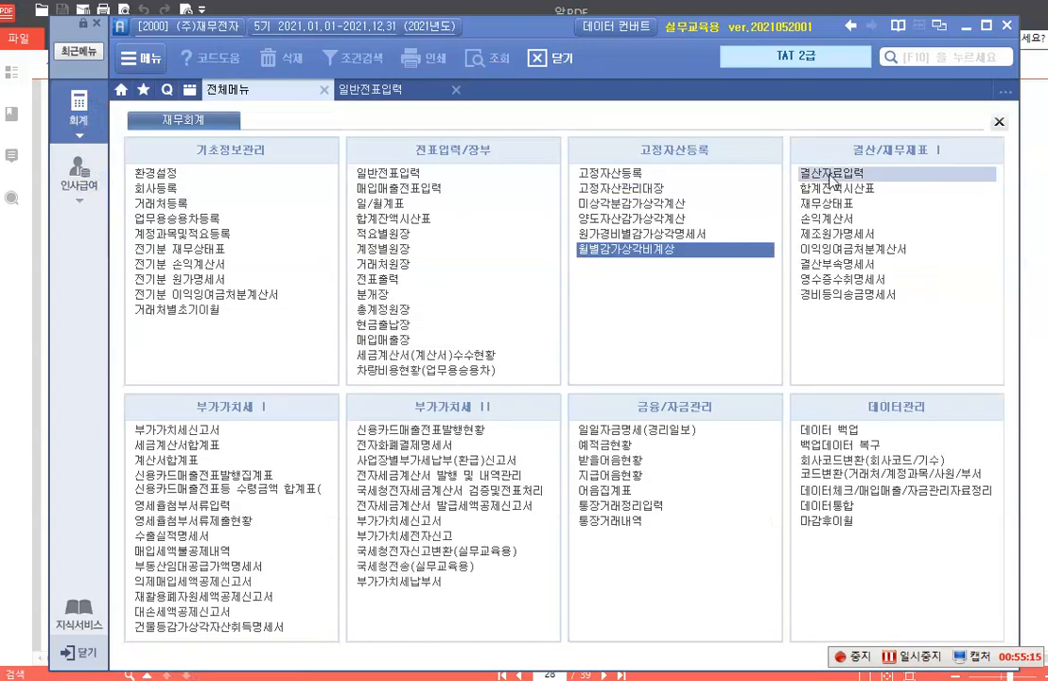
{"action": "left_click", "coordinate": [829, 174]}
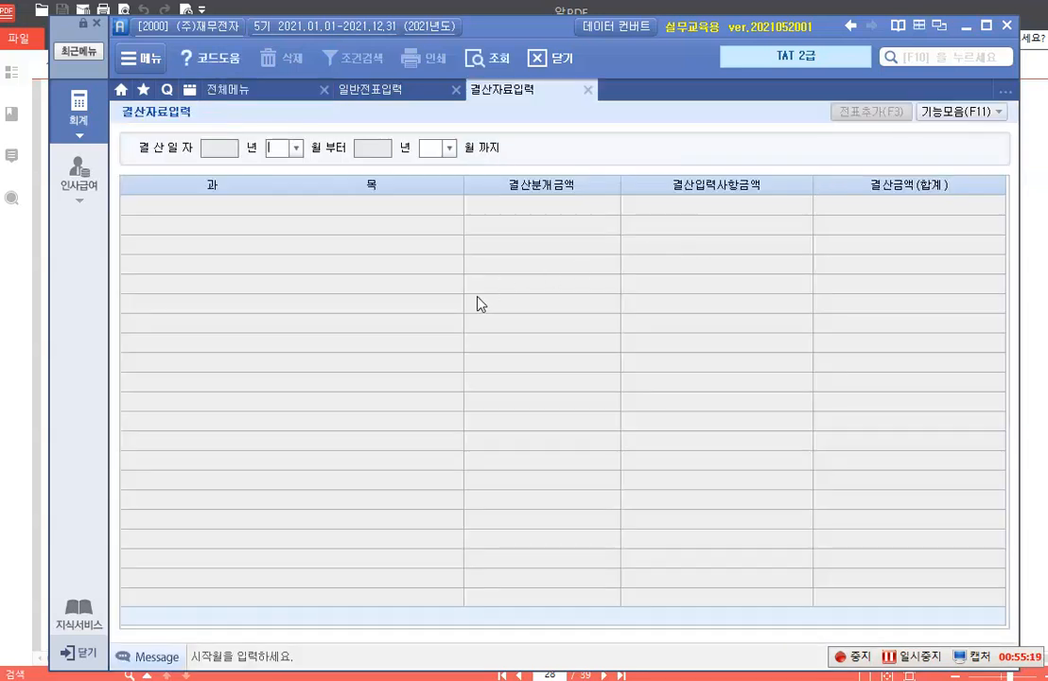
{"action": "left_click", "coordinate": [278, 148]}
{"action": "left_click", "coordinate": [295, 148]}
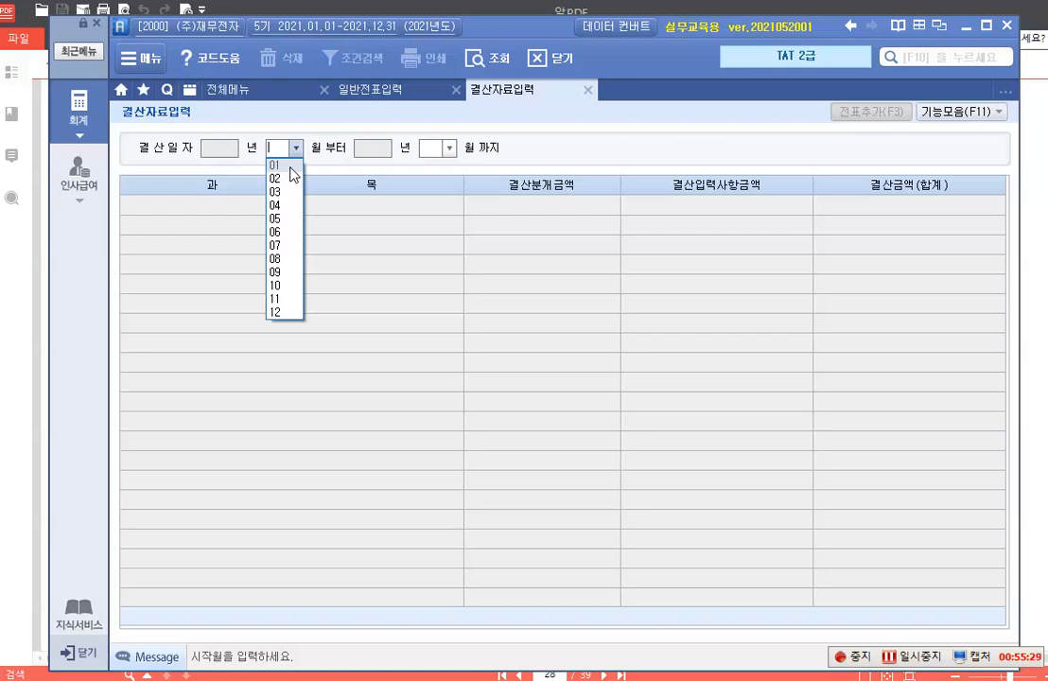
{"action": "left_click", "coordinate": [289, 167]}
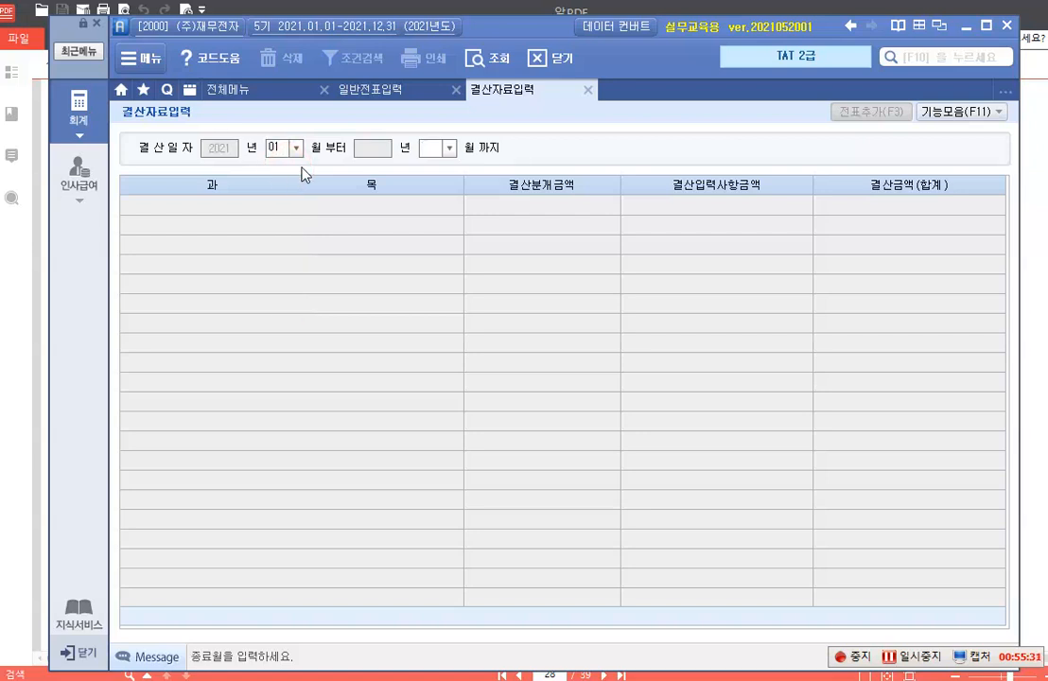
{"action": "left_click", "coordinate": [449, 148]}
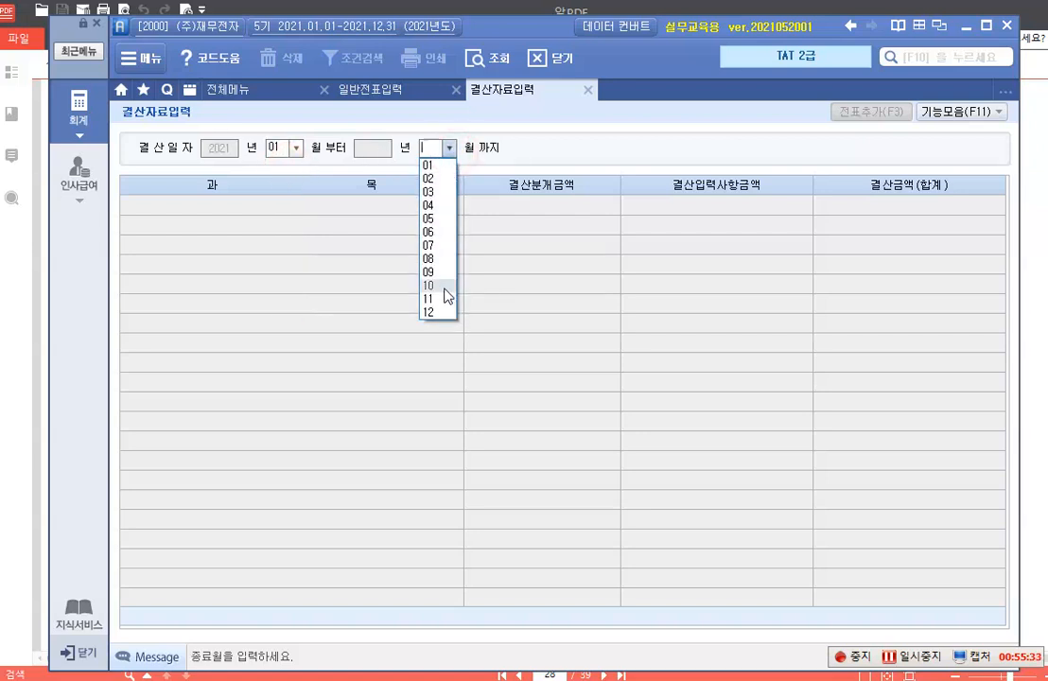
{"action": "left_click", "coordinate": [437, 312]}
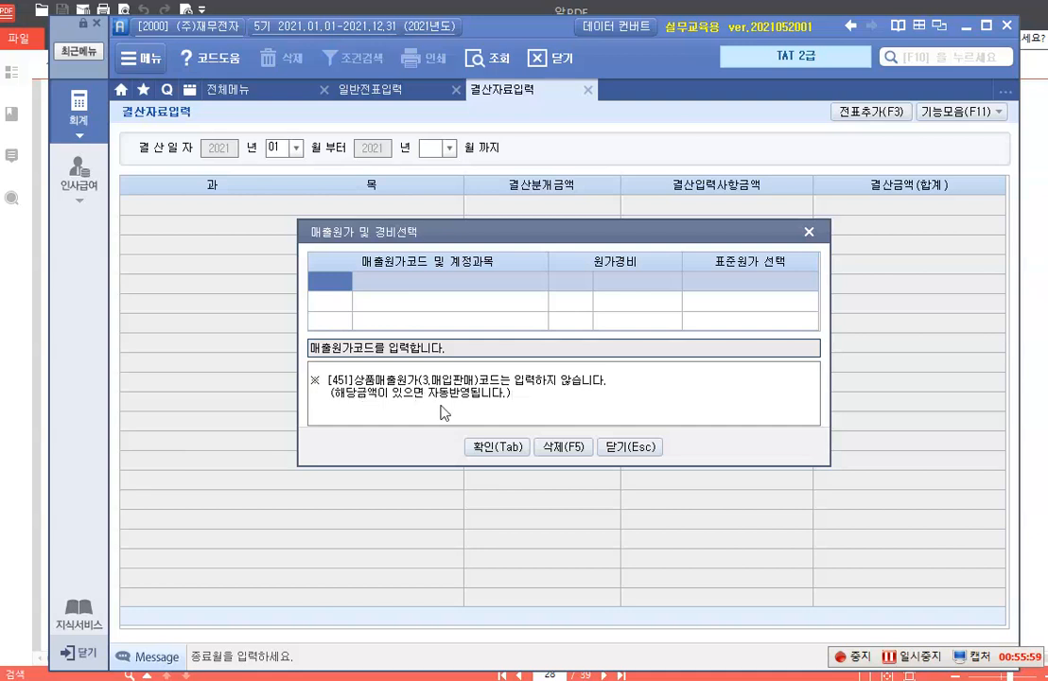
Step: Choose 455 제품매출원가 as the cost of sales code in the first row of 매출원가 및 경비선택
{"action": "key", "text": "F2"}
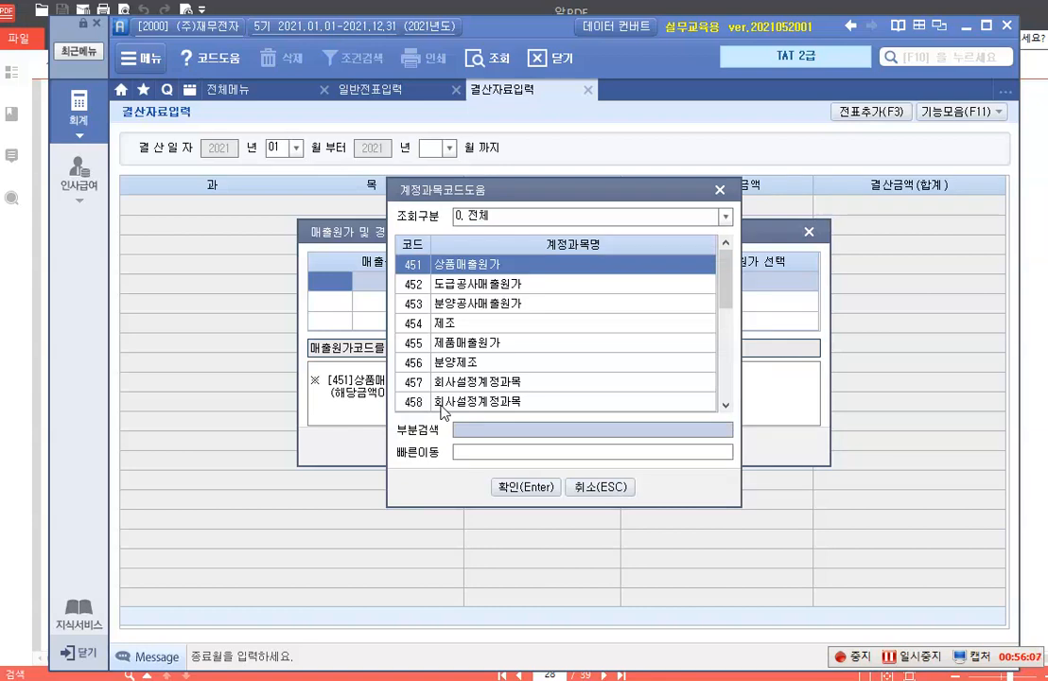
{"action": "type", "text": "제조"}
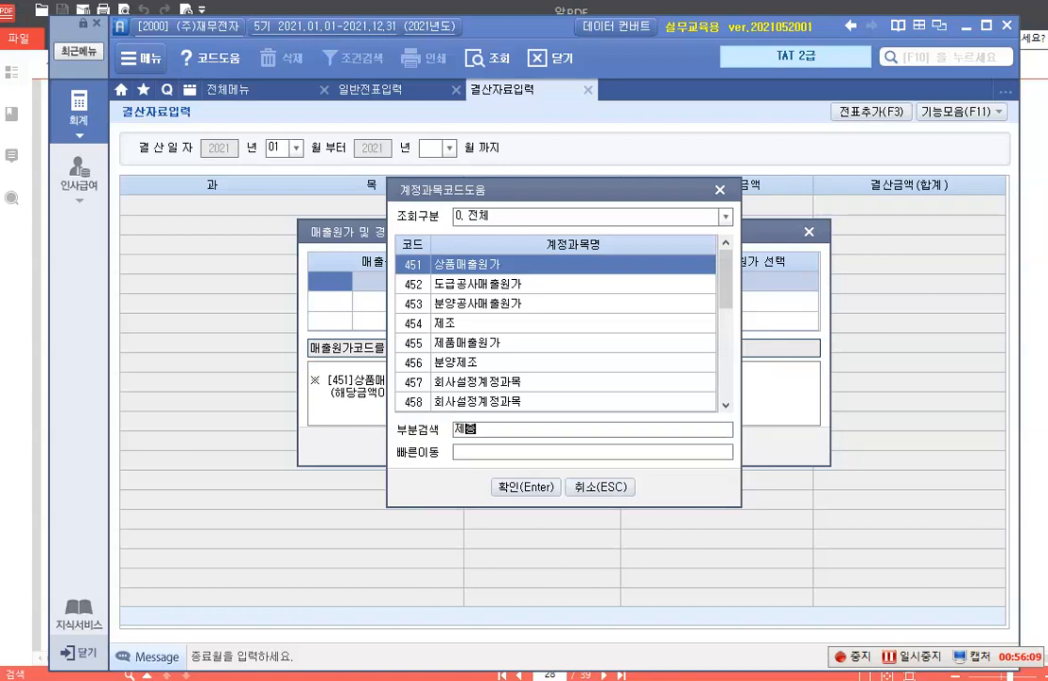
{"action": "type", "text": "원가"}
{"action": "left_click", "coordinate": [460, 346]}
{"action": "left_click", "coordinate": [460, 346]}
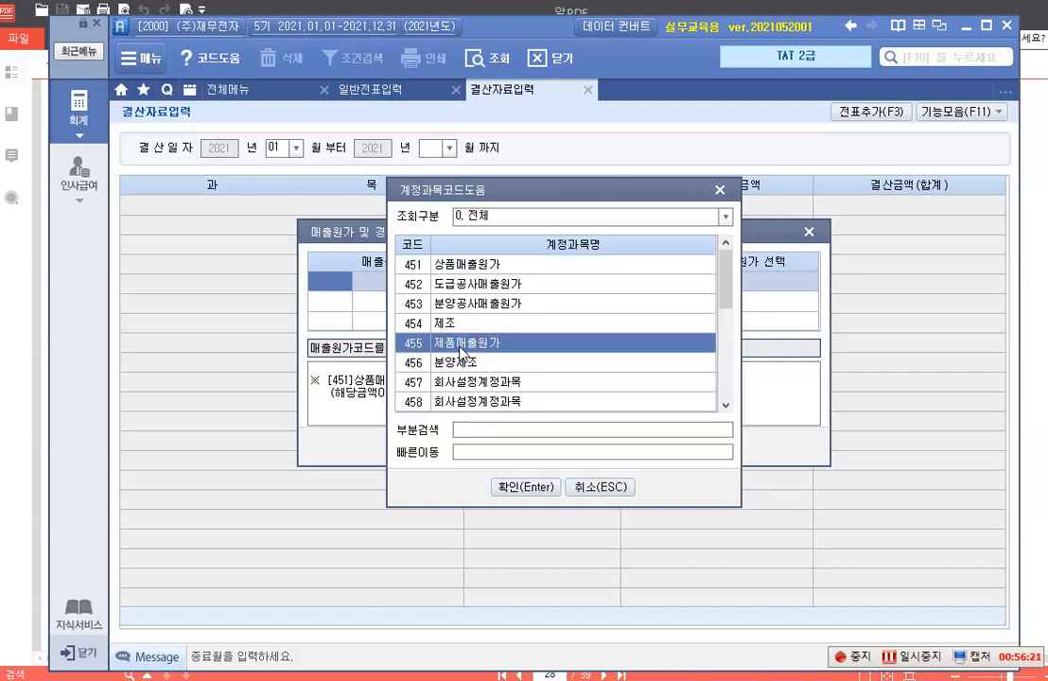
{"action": "left_click", "coordinate": [511, 488]}
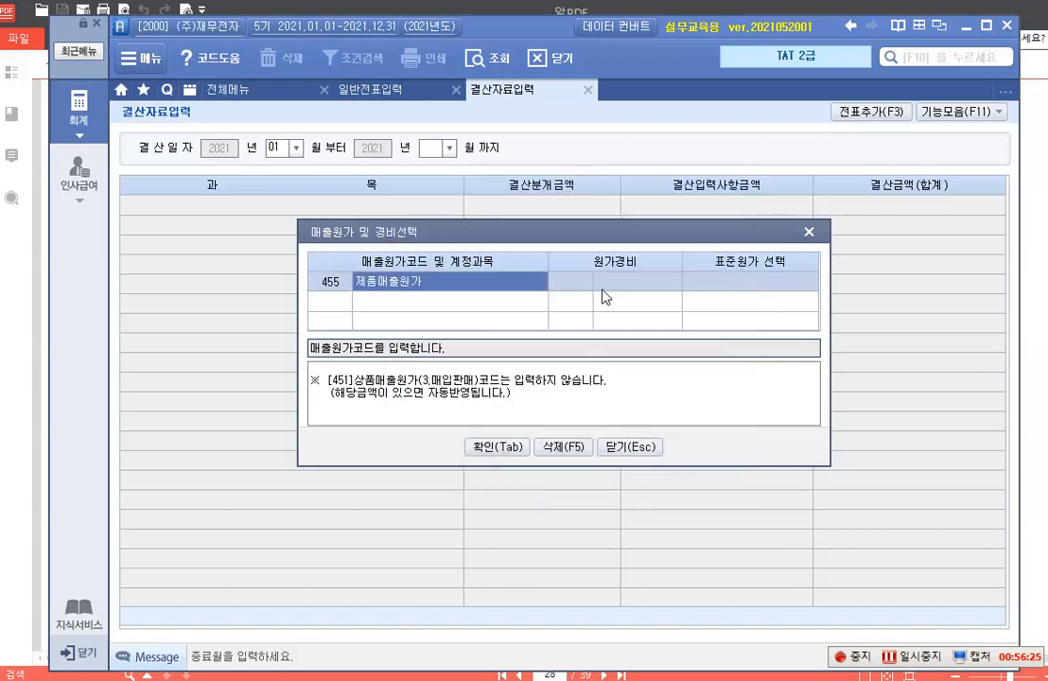
Step: Set the 원가경비 for 제품매출원가 to 1 (500번대) with 제조 as the standard cost, and confirm the cost selection
{"action": "left_click", "coordinate": [570, 282]}
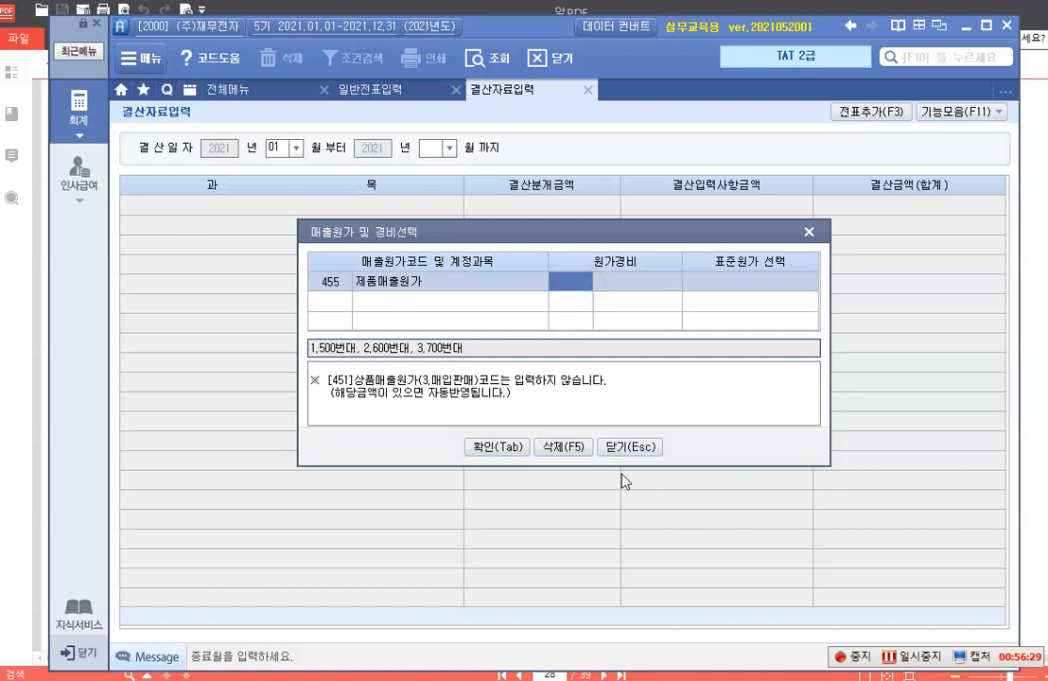
{"action": "key", "text": "Return"}
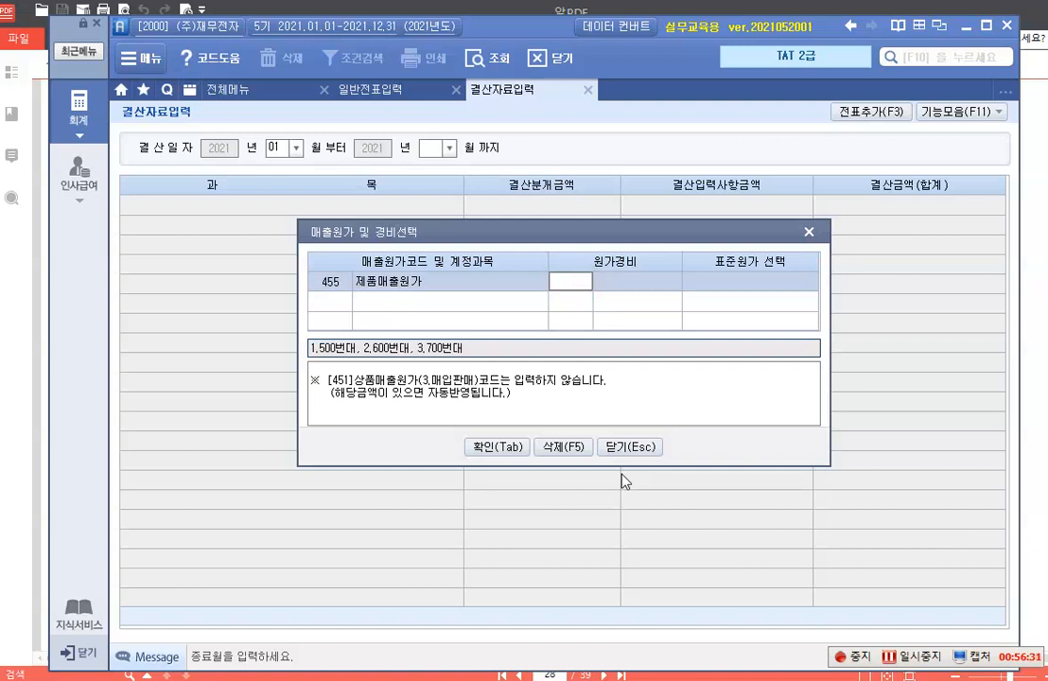
{"action": "left_click", "coordinate": [615, 283]}
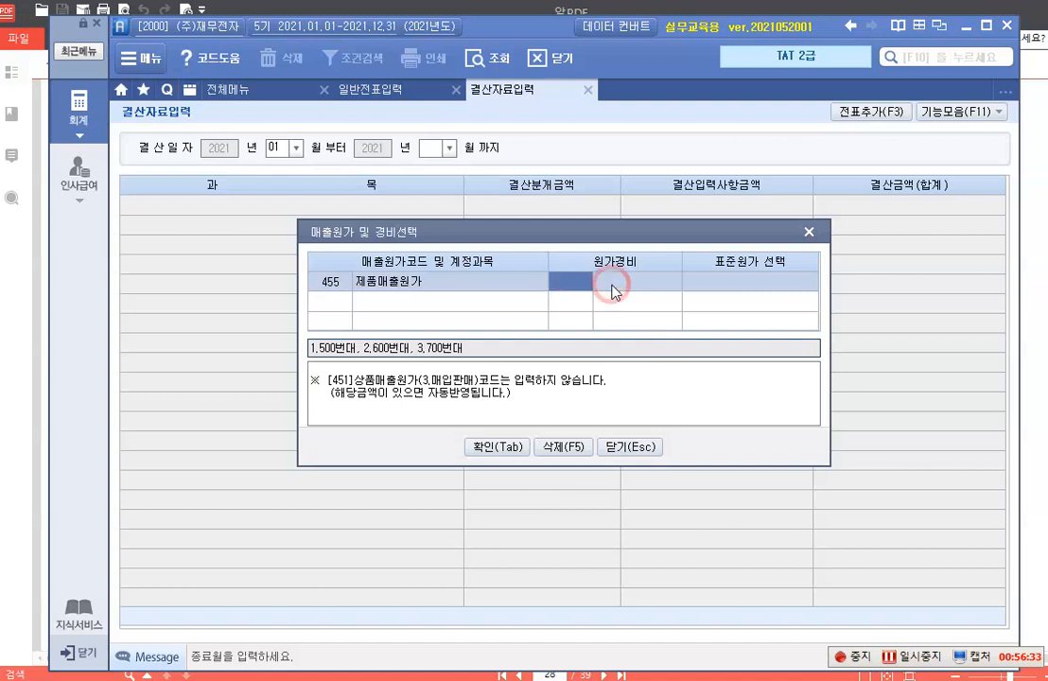
{"action": "left_click", "coordinate": [627, 283]}
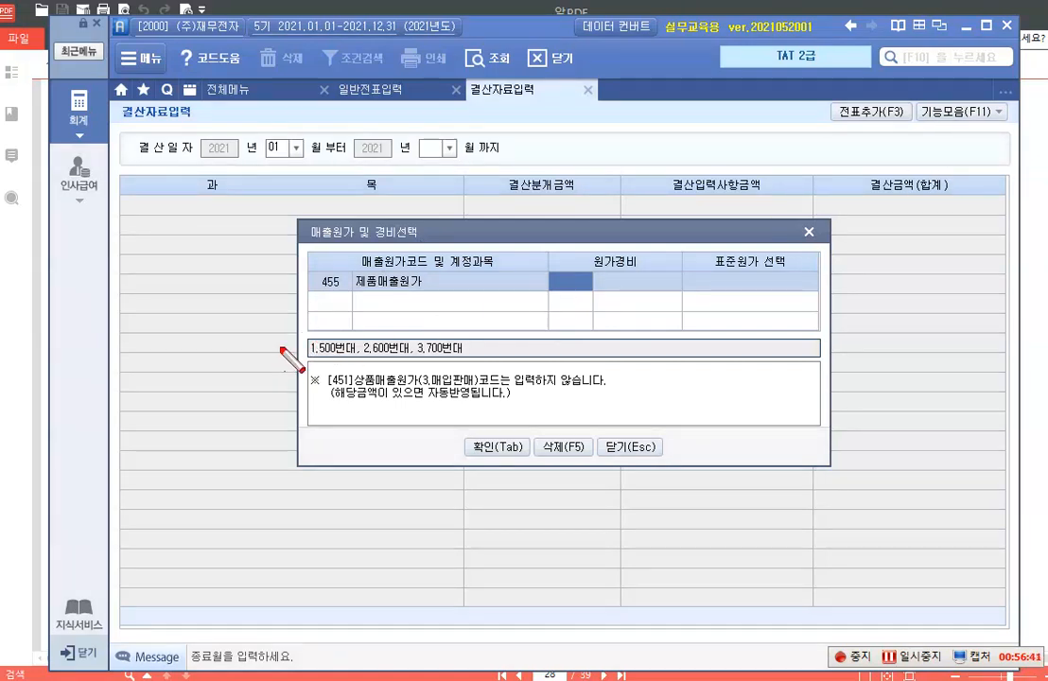
{"action": "mouse_move", "coordinate": [302, 333]}
{"action": "left_mouse_down"}
{"action": "mouse_move", "coordinate": [313, 354]}
{"action": "mouse_move", "coordinate": [359, 362]}
{"action": "left_mouse_up"}
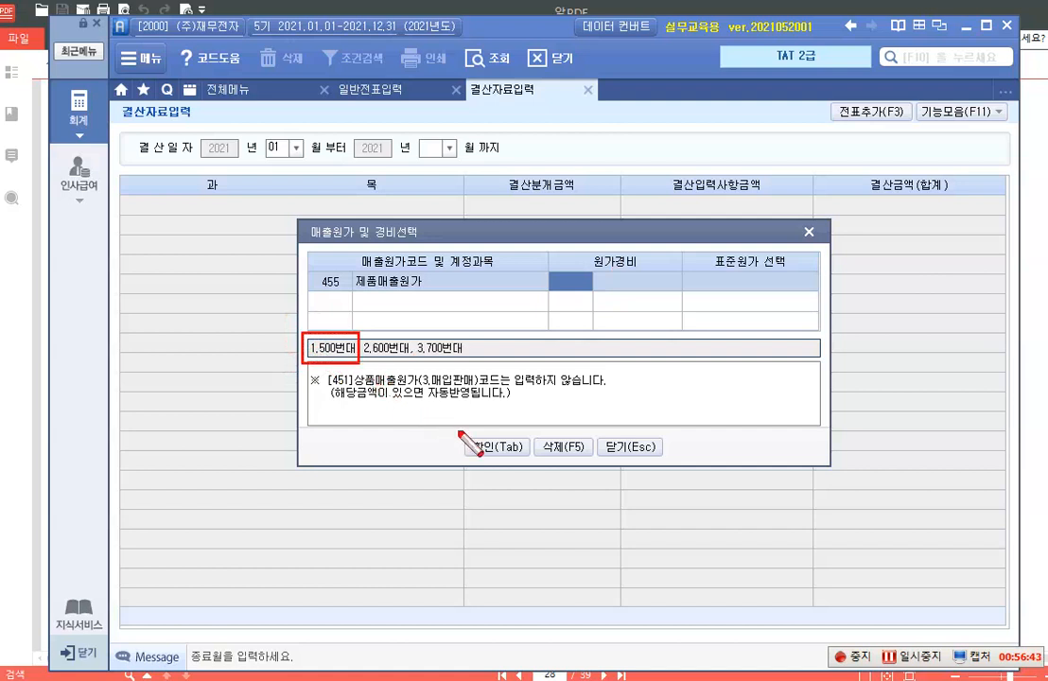
{"action": "key", "text": "Escape"}
{"action": "type", "text": "1"}
{"action": "key", "text": "Return"}
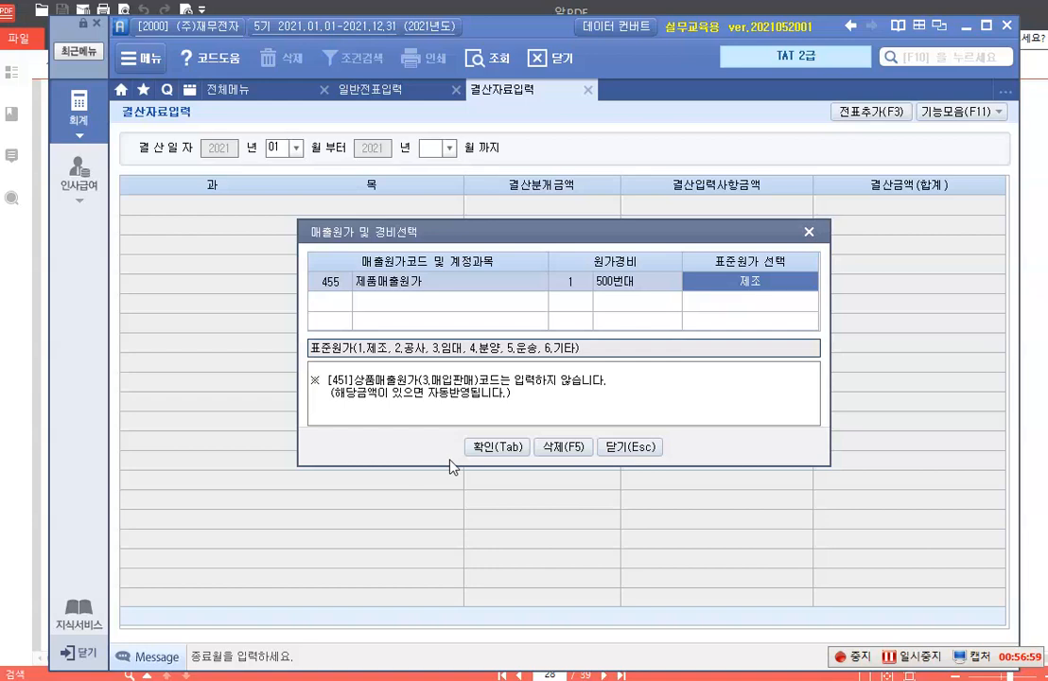
{"action": "left_click", "coordinate": [497, 452]}
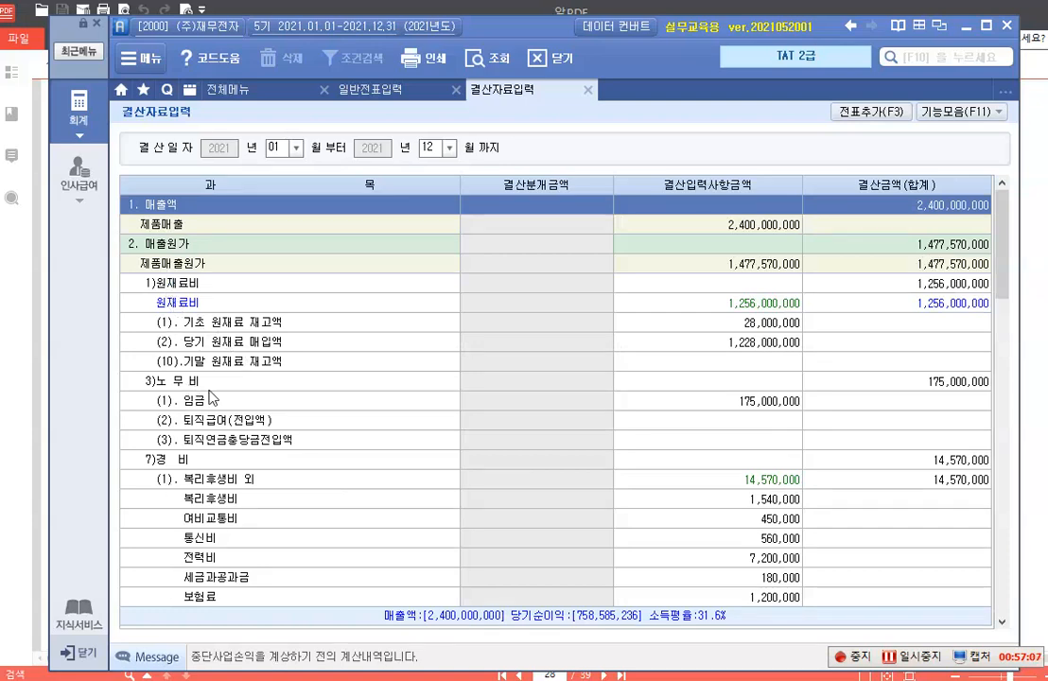
Step: Examine the 매출원가 section for the ending inventory rows of 원재료, 재공품 and 제품
{"action": "scroll", "coordinate": [198, 379], "scroll_direction": "down", "scroll_amount": 3}
{"action": "scroll", "coordinate": [210, 397], "scroll_direction": "down", "scroll_amount": 3}
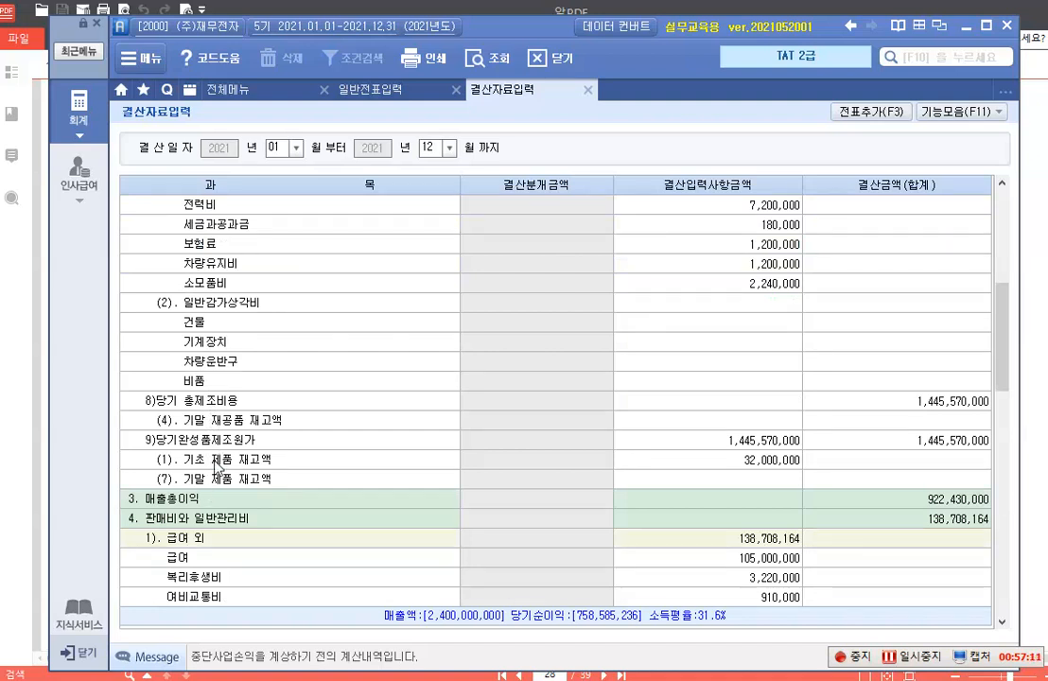
{"action": "left_click", "coordinate": [211, 463]}
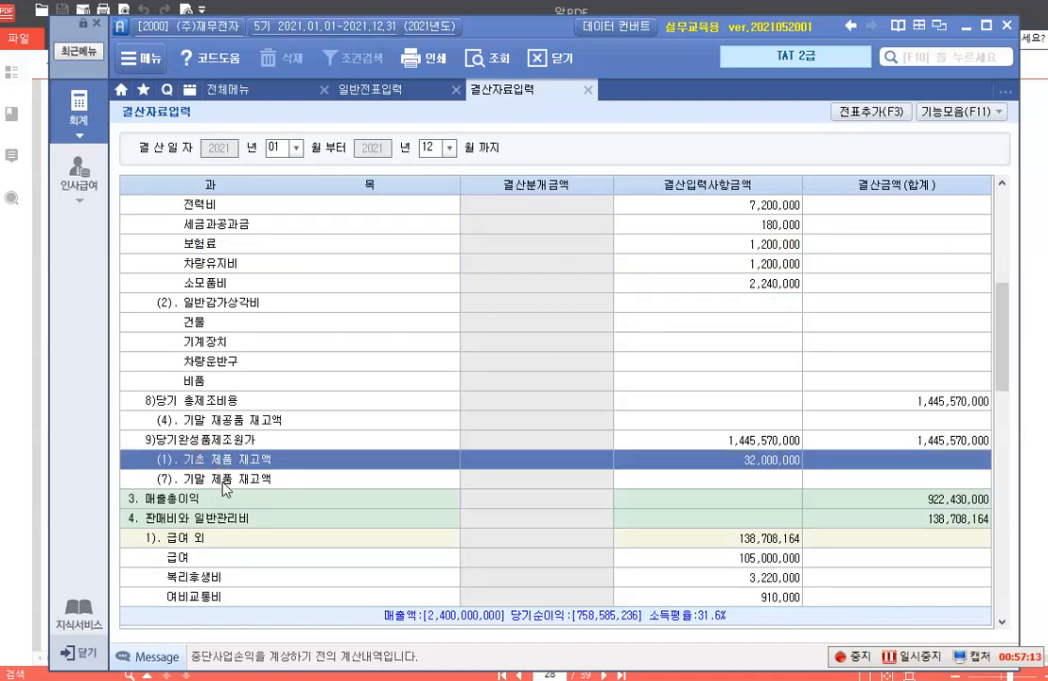
{"action": "left_click", "coordinate": [225, 483]}
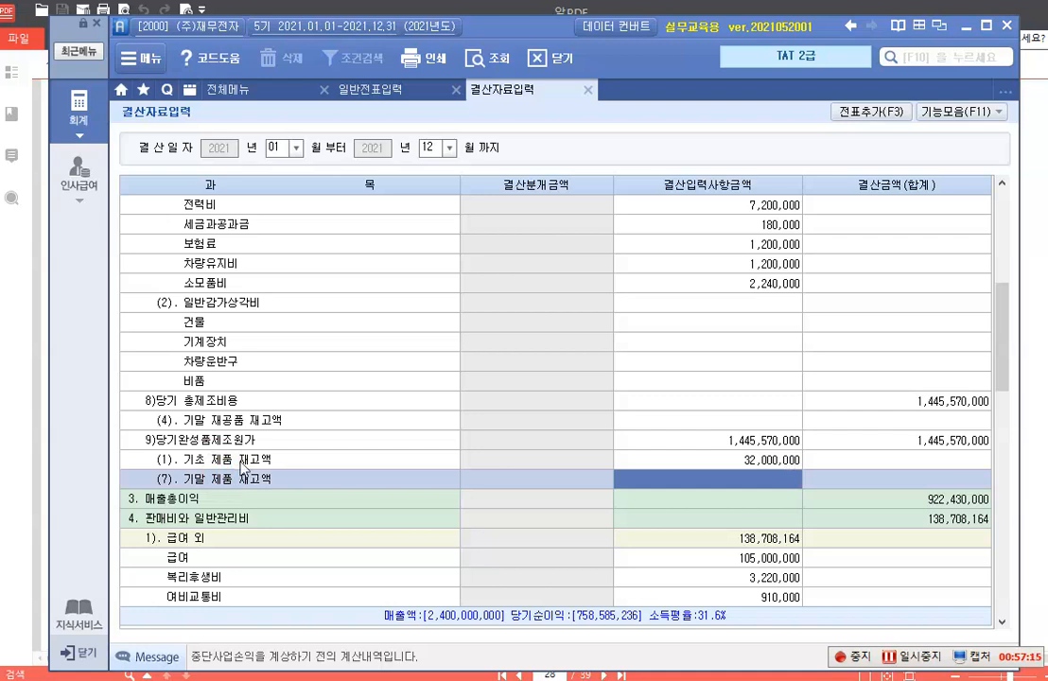
{"action": "left_click", "coordinate": [242, 422]}
{"action": "scroll", "coordinate": [241, 427], "scroll_direction": "up", "scroll_amount": 6}
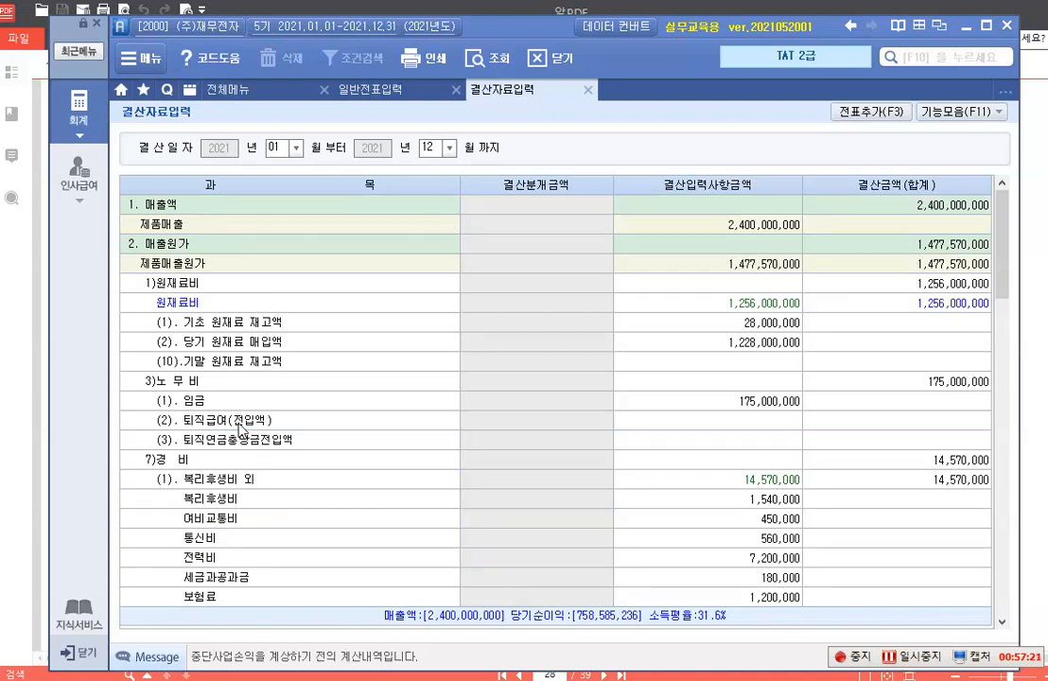
{"action": "scroll", "coordinate": [241, 427], "scroll_direction": "down", "scroll_amount": 3}
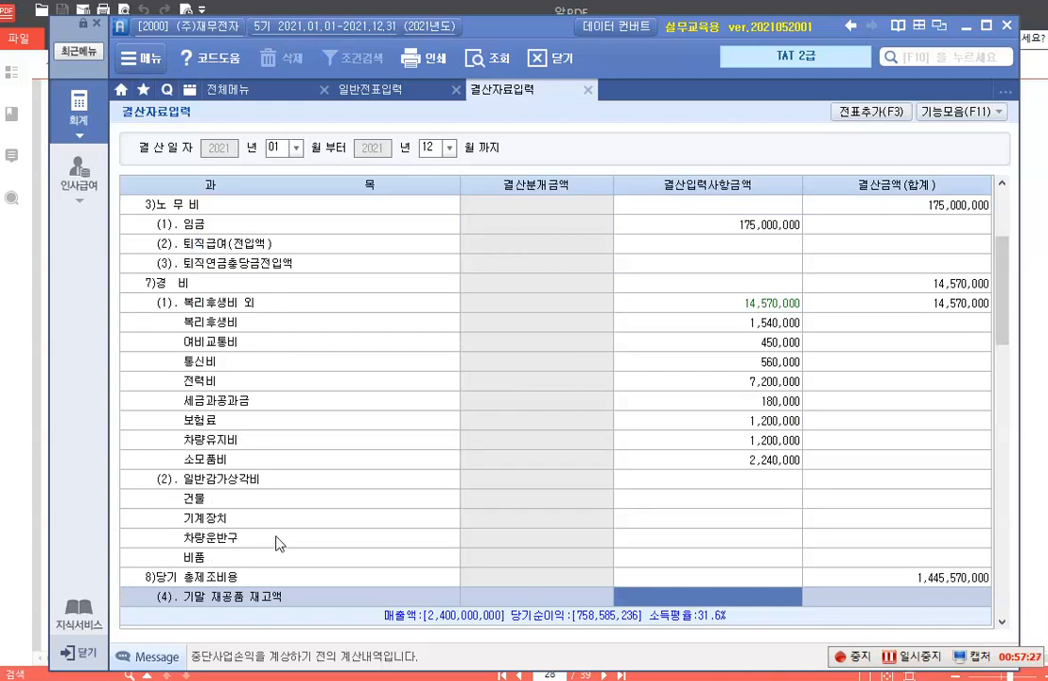
{"action": "scroll", "coordinate": [279, 542], "scroll_direction": "up", "scroll_amount": 3}
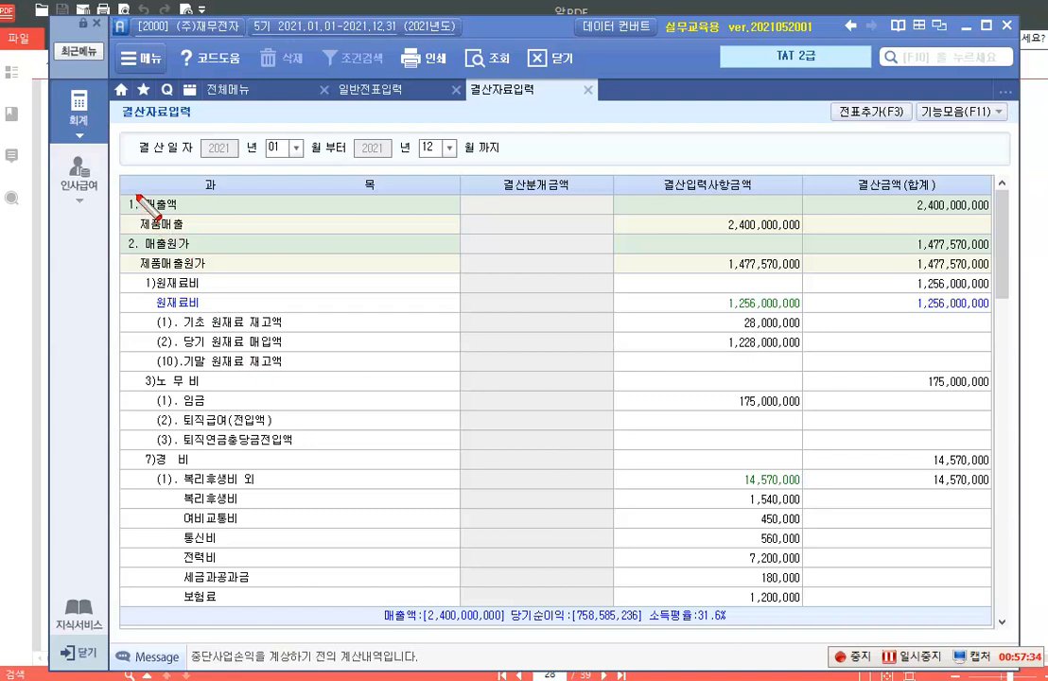
{"action": "mouse_move", "coordinate": [120, 194]}
{"action": "left_mouse_down"}
{"action": "mouse_move", "coordinate": [165, 190]}
{"action": "mouse_move", "coordinate": [189, 211]}
{"action": "left_mouse_up"}
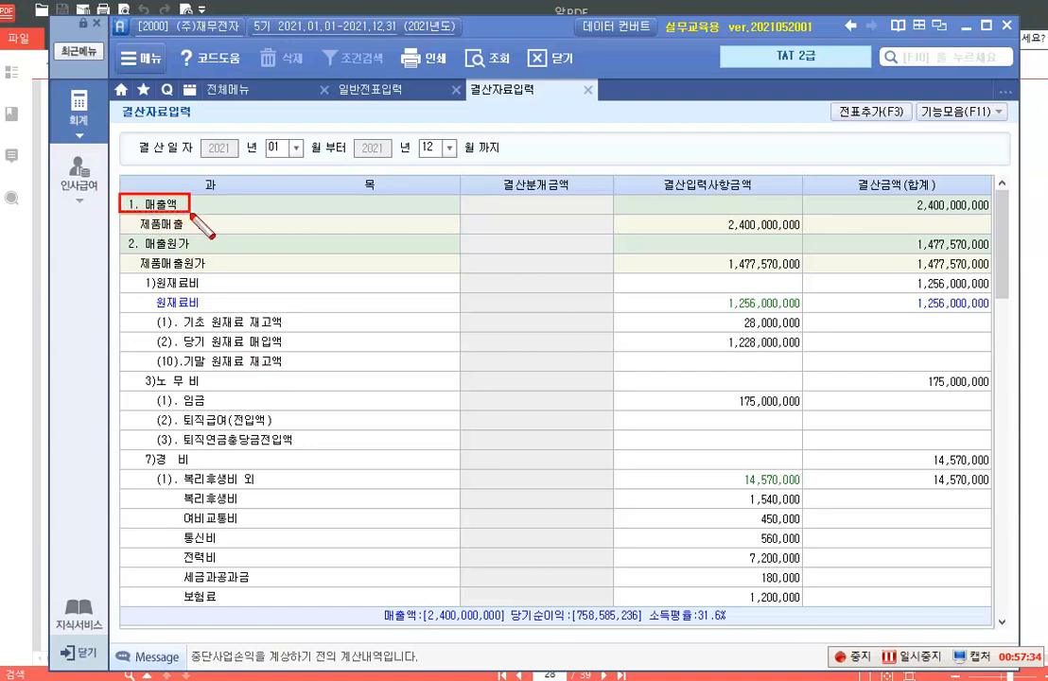
{"action": "left_click_drag", "start_coordinate": [121, 234], "coordinate": [202, 253]}
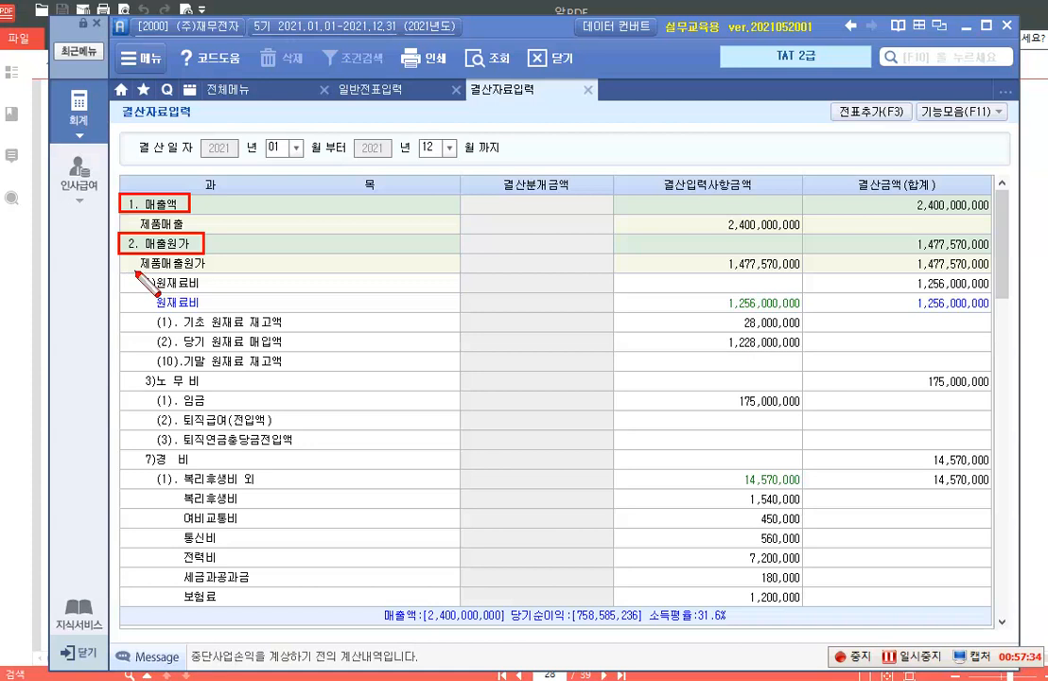
{"action": "mouse_move", "coordinate": [136, 273]}
{"action": "left_mouse_down"}
{"action": "mouse_move", "coordinate": [140, 292]}
{"action": "mouse_move", "coordinate": [213, 296]}
{"action": "left_mouse_up"}
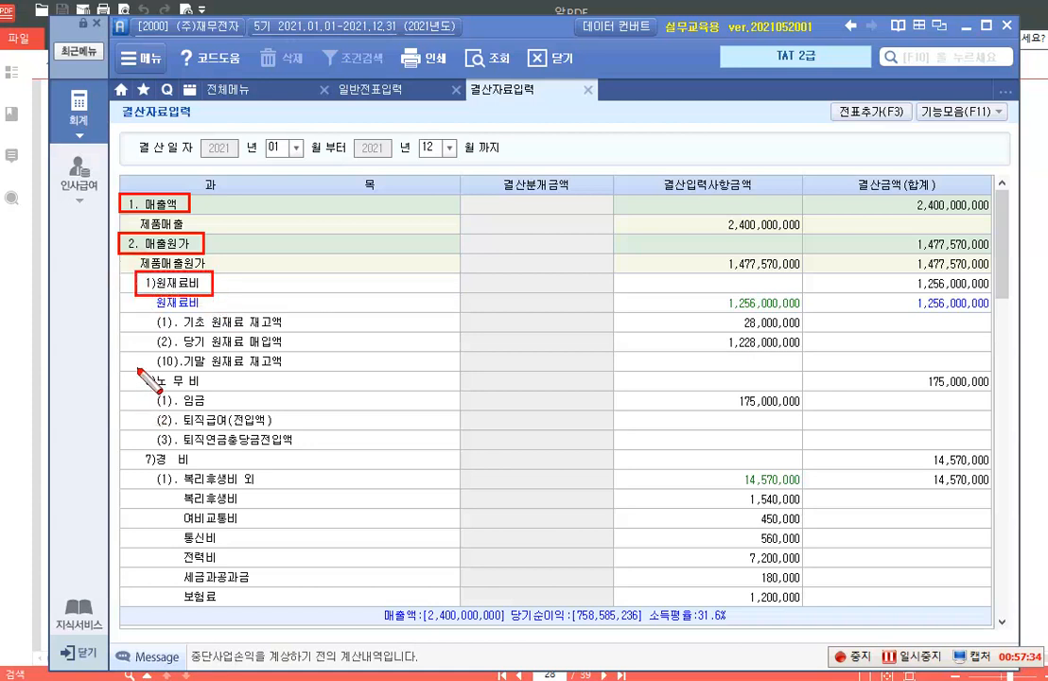
{"action": "left_click_drag", "start_coordinate": [139, 371], "coordinate": [206, 390]}
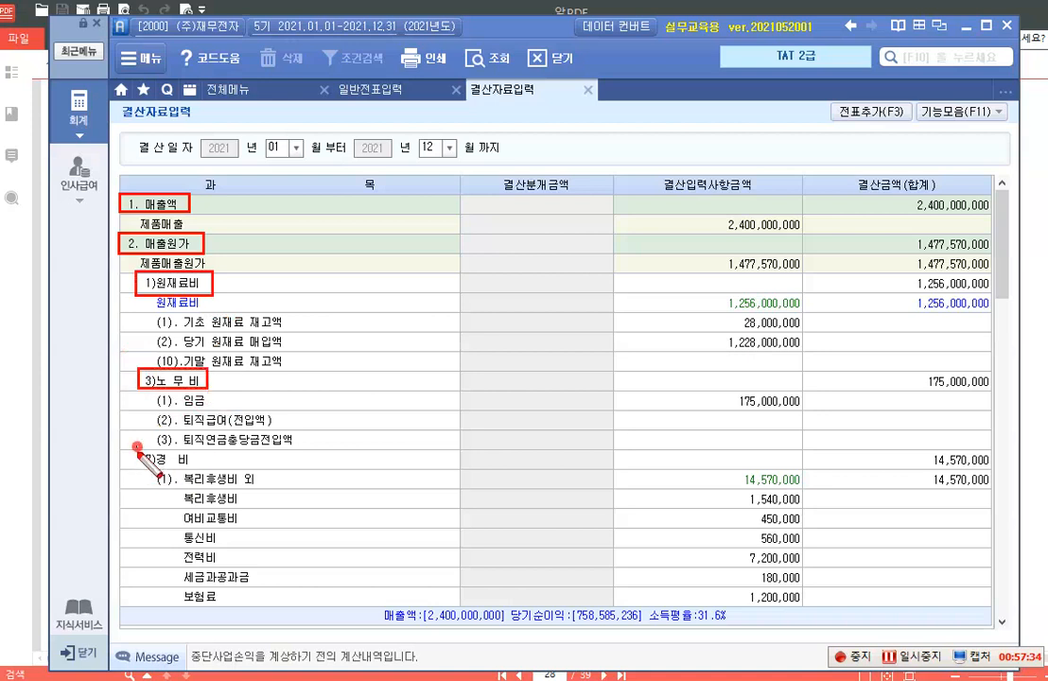
{"action": "left_click_drag", "start_coordinate": [138, 448], "coordinate": [201, 476]}
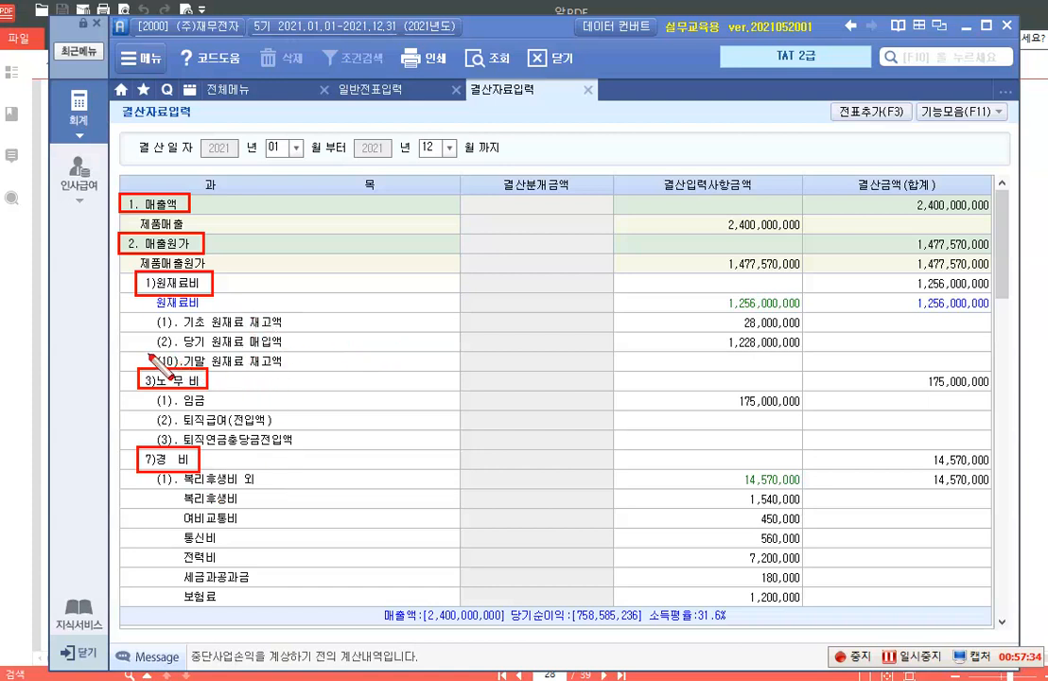
{"action": "left_click_drag", "start_coordinate": [152, 353], "coordinate": [312, 374]}
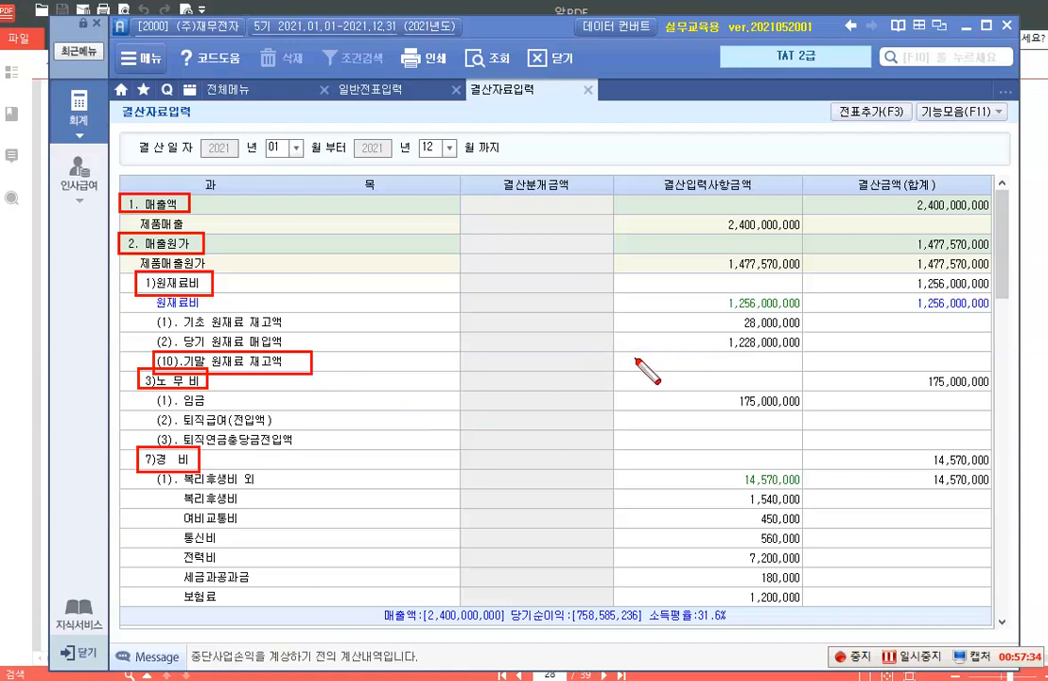
{"action": "left_click_drag", "start_coordinate": [613, 352], "coordinate": [813, 371]}
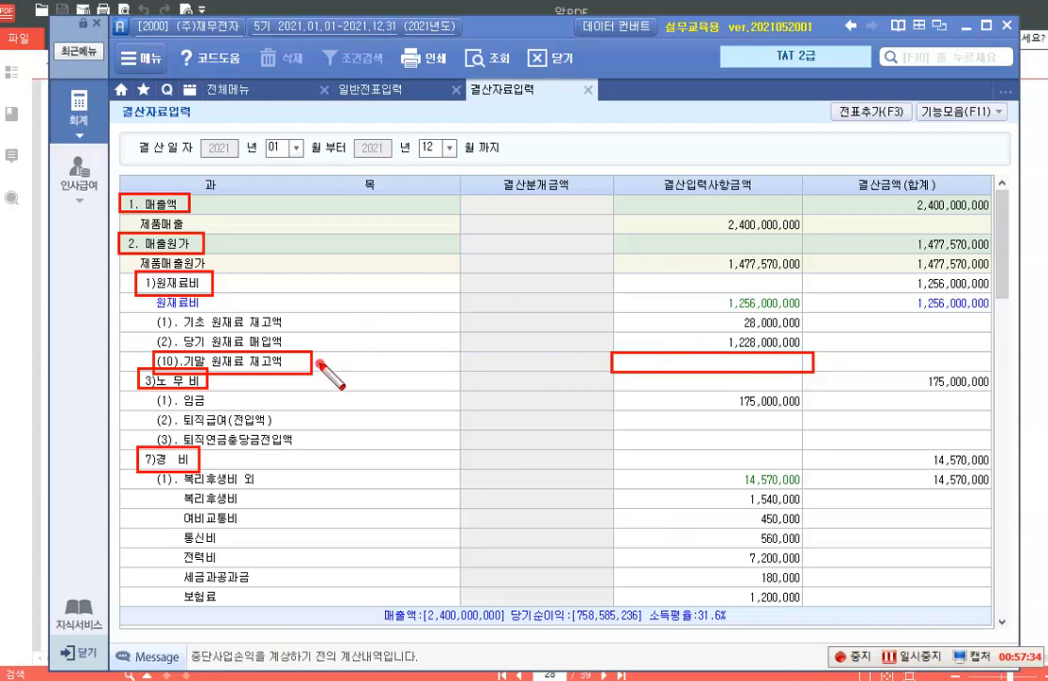
{"action": "left_click_drag", "start_coordinate": [319, 364], "coordinate": [601, 363]}
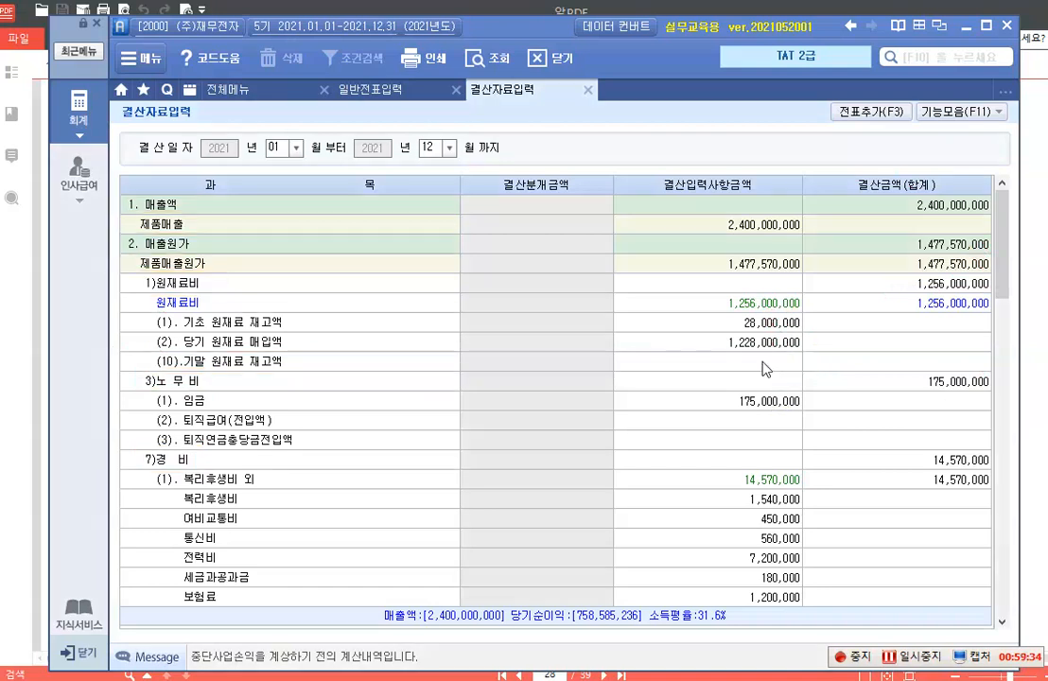
Step: Enter 9,000,000 as the 기말 원재료 재고액 in the 결산입력사항금액 column
{"action": "left_click", "coordinate": [757, 360]}
{"action": "type", "text": "9000000"}
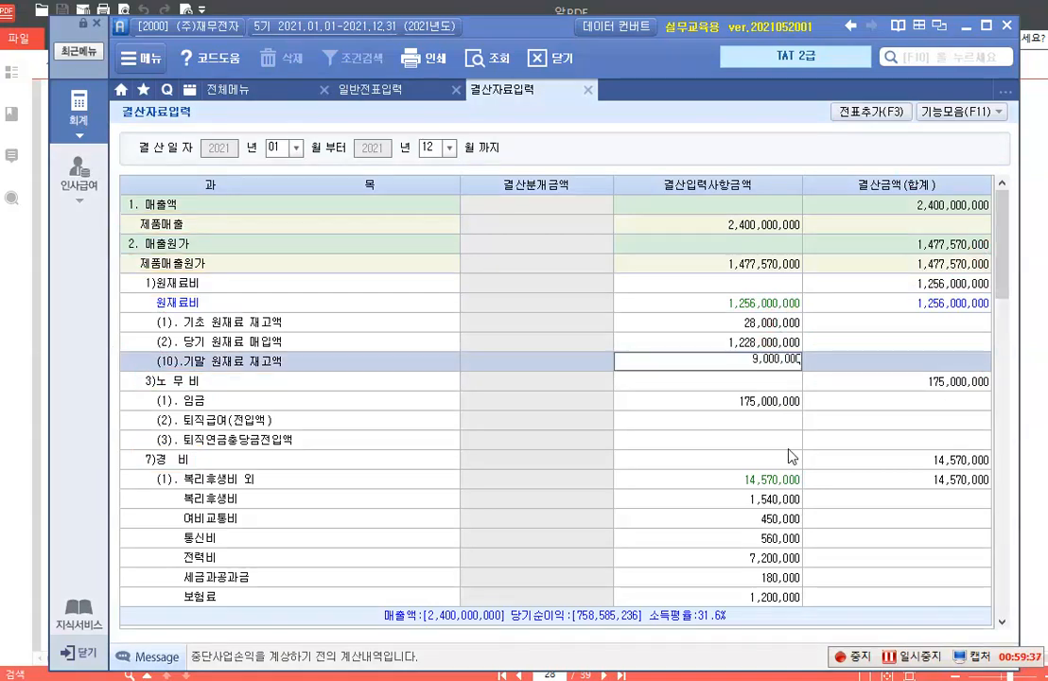
{"action": "key", "text": "Return"}
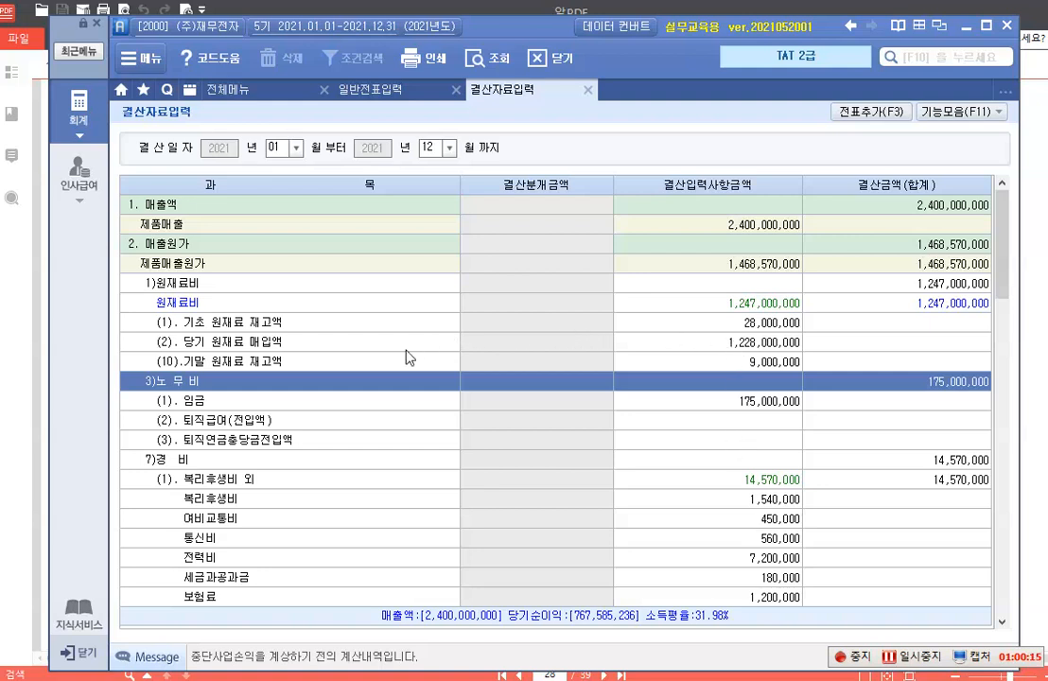
Step: Enter 27,000,000 as the 기말 제품 재고액 in the 결산입력사항금액 column
{"action": "scroll", "coordinate": [408, 357], "scroll_direction": "down", "scroll_amount": 9}
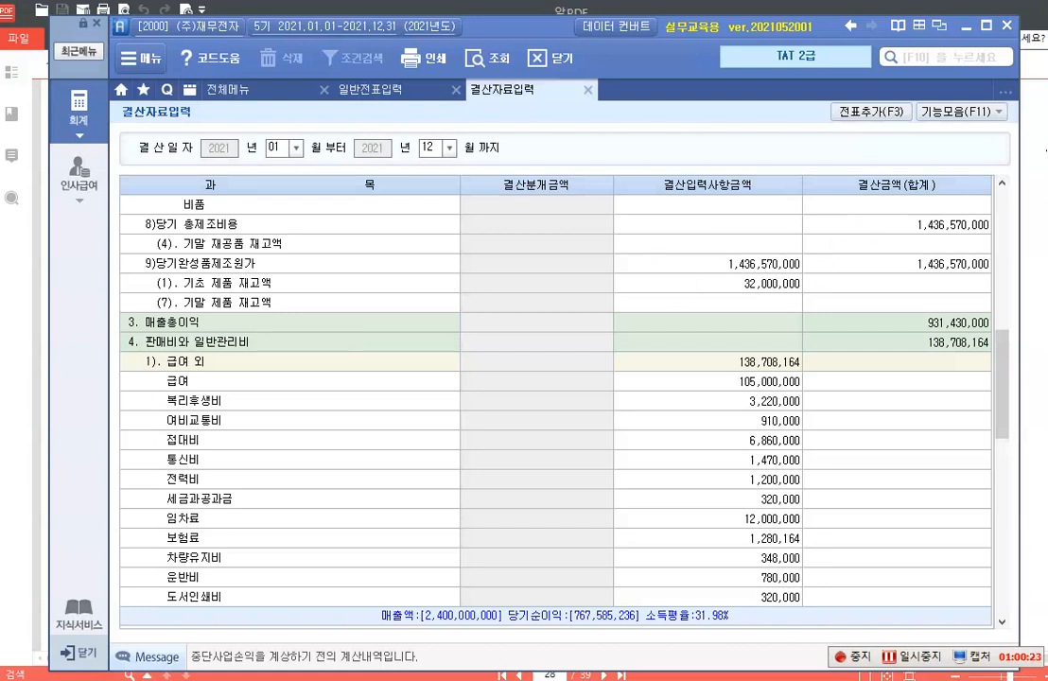
{"action": "left_click_drag", "start_coordinate": [151, 295], "coordinate": [811, 312]}
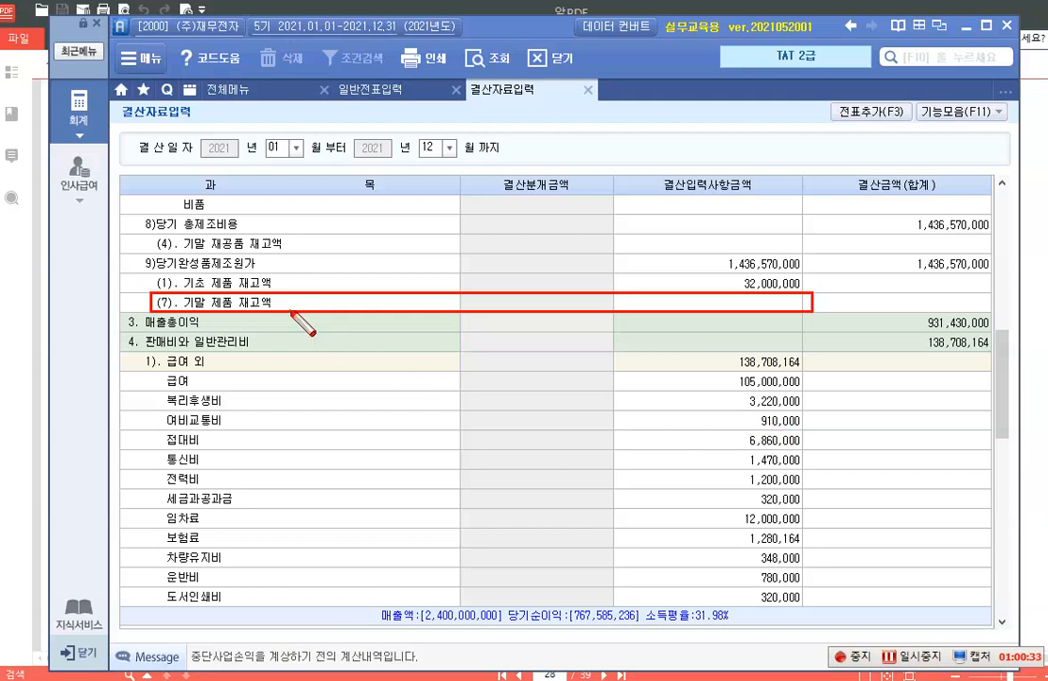
{"action": "left_click", "coordinate": [753, 303]}
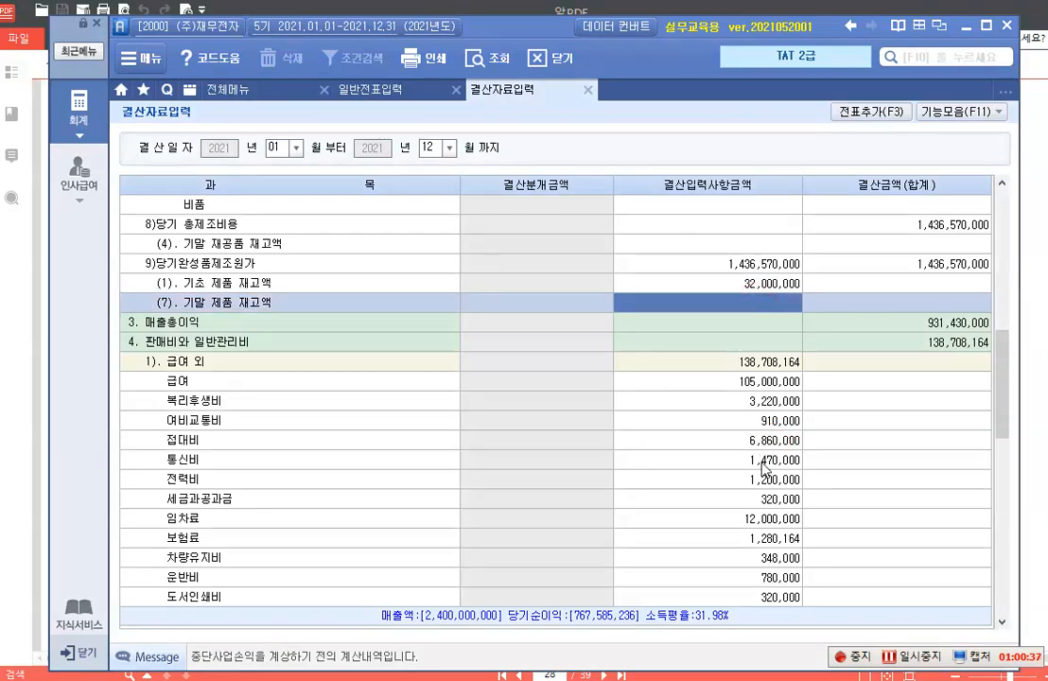
{"action": "type", "text": "27000000"}
{"action": "key", "text": "Return"}
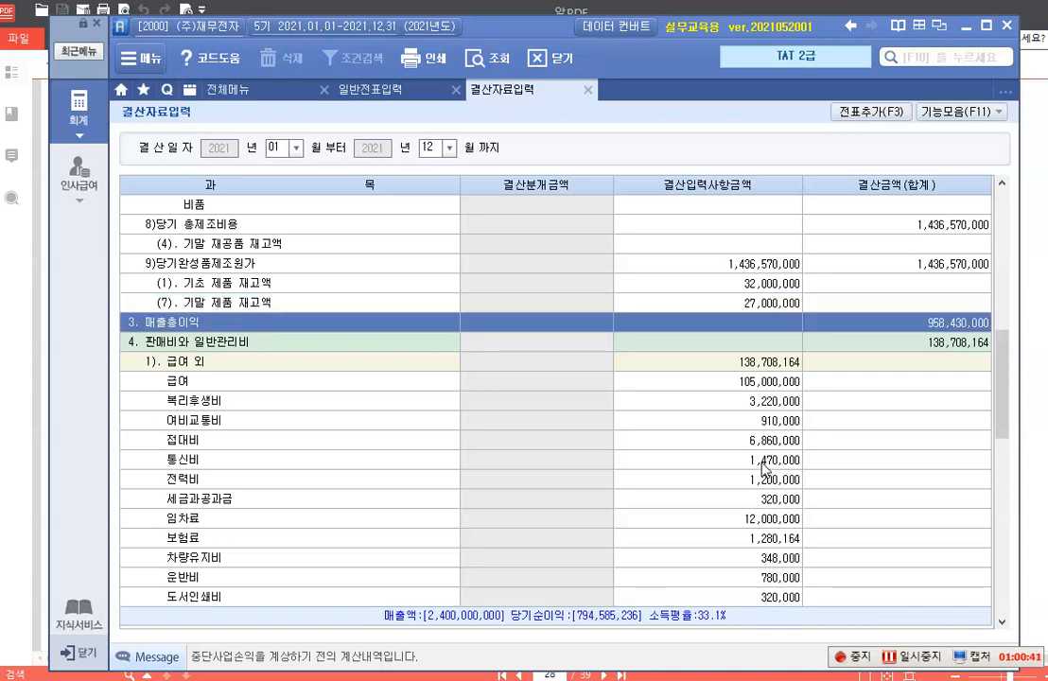
{"action": "scroll", "coordinate": [765, 466], "scroll_direction": "up", "scroll_amount": 10}
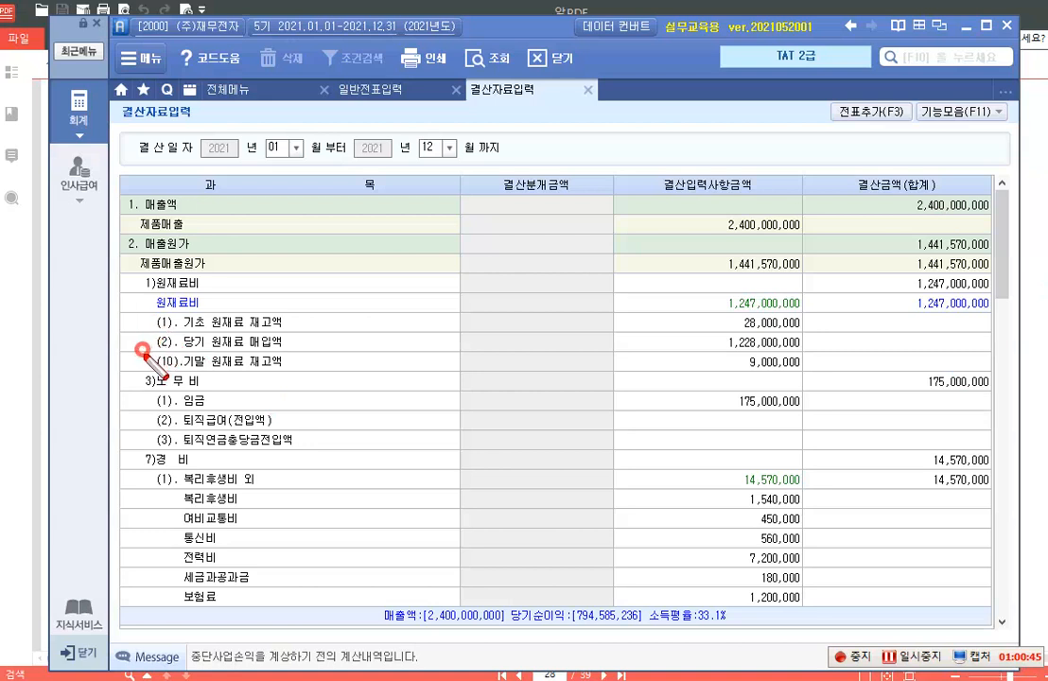
{"action": "mouse_move", "coordinate": [143, 350]}
{"action": "left_mouse_down"}
{"action": "mouse_move", "coordinate": [683, 376]}
{"action": "mouse_move", "coordinate": [819, 368]}
{"action": "mouse_move", "coordinate": [812, 380]}
{"action": "mouse_move", "coordinate": [810, 370]}
{"action": "left_mouse_up"}
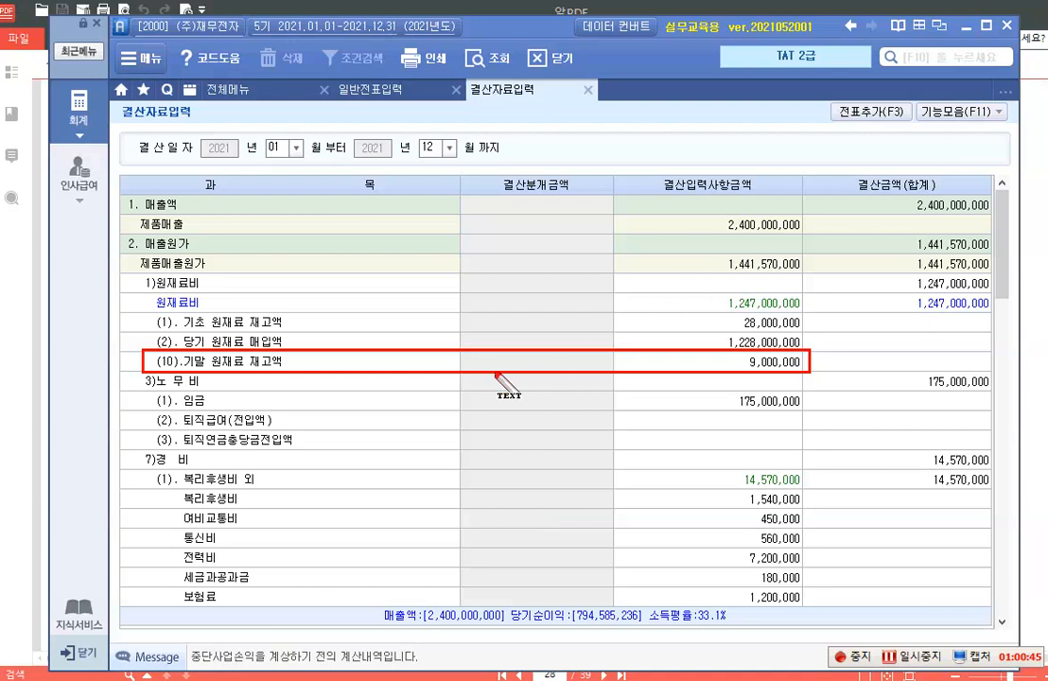
{"action": "left_click", "coordinate": [320, 406]}
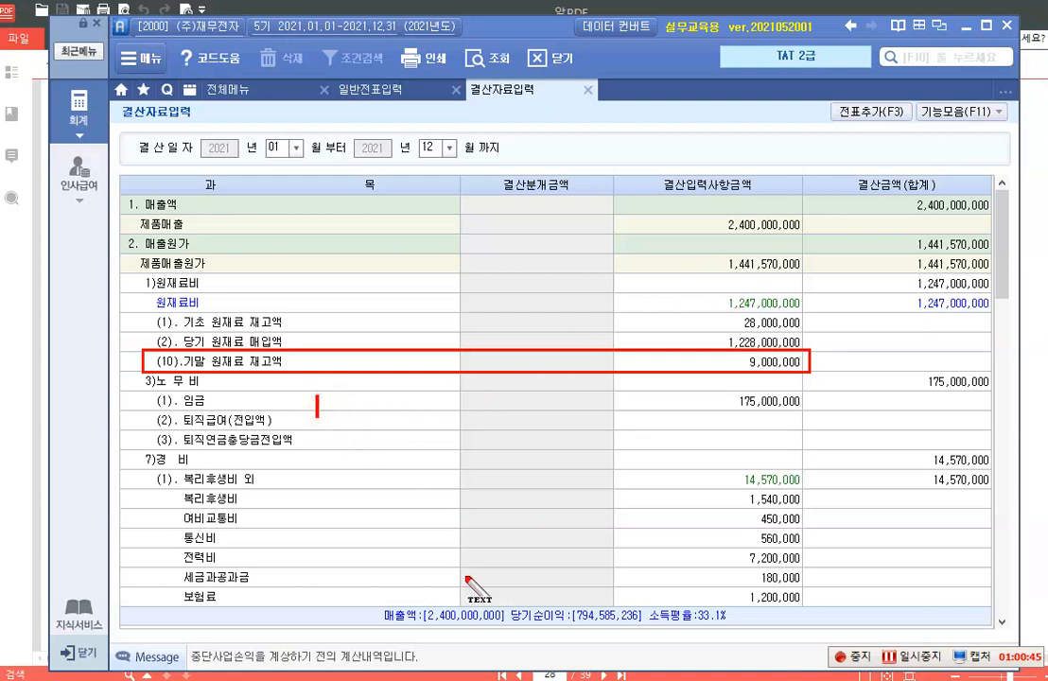
{"action": "type", "text": "(차)"}
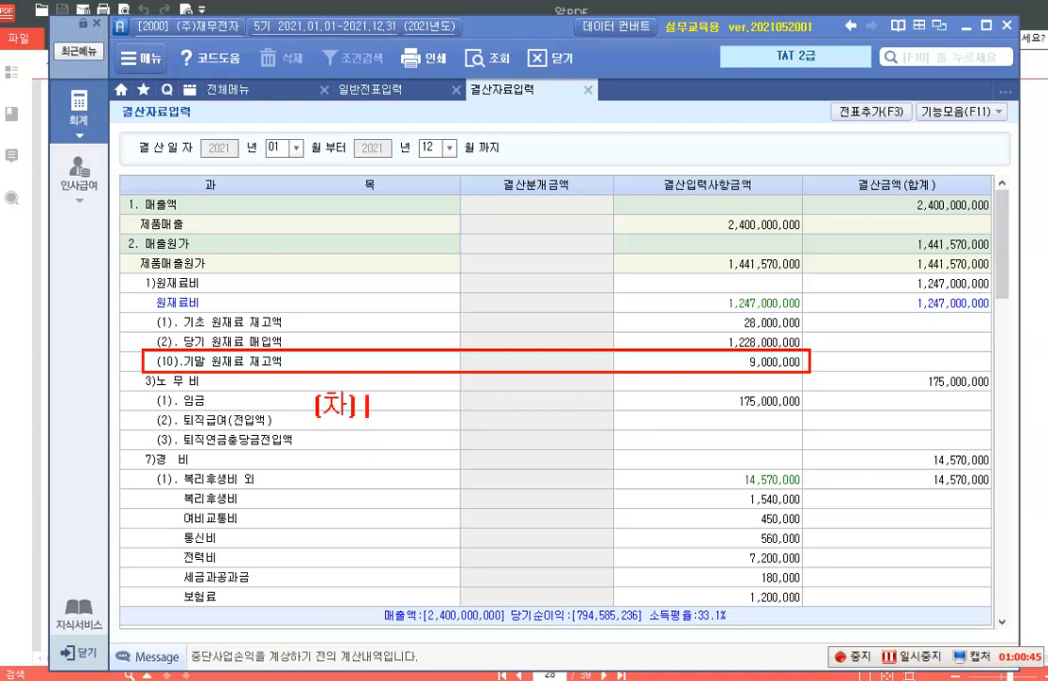
{"action": "type", "text": " 재고자산감모"}
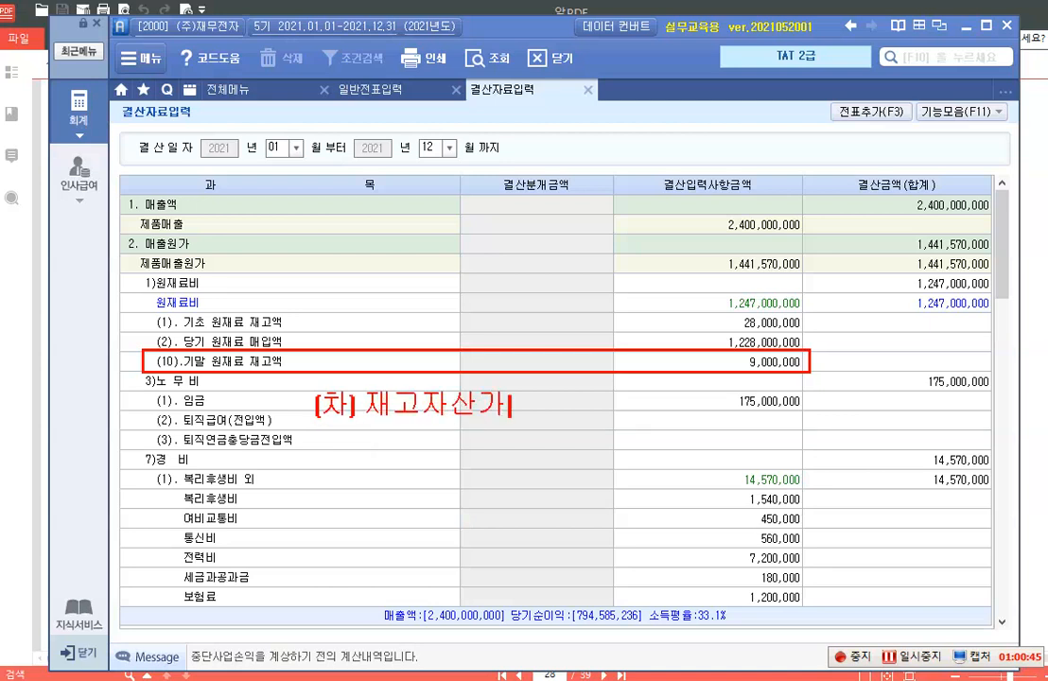
{"action": "type", "text": "손실 "}
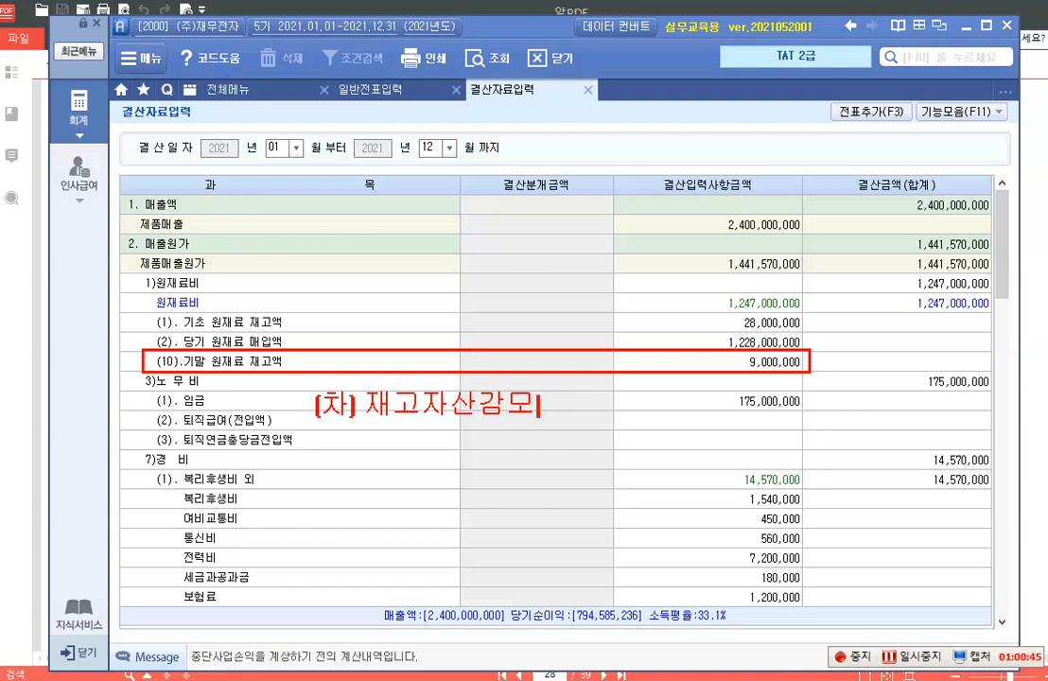
{"action": "type", "text": "1,000,000"}
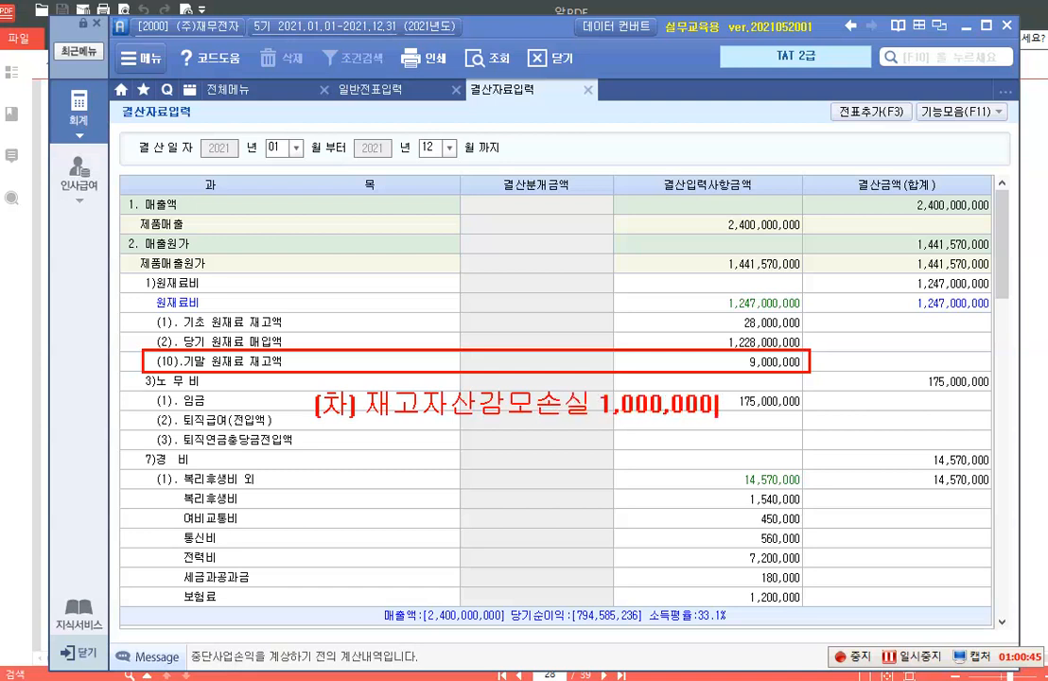
{"action": "type", "text": "  (대"}
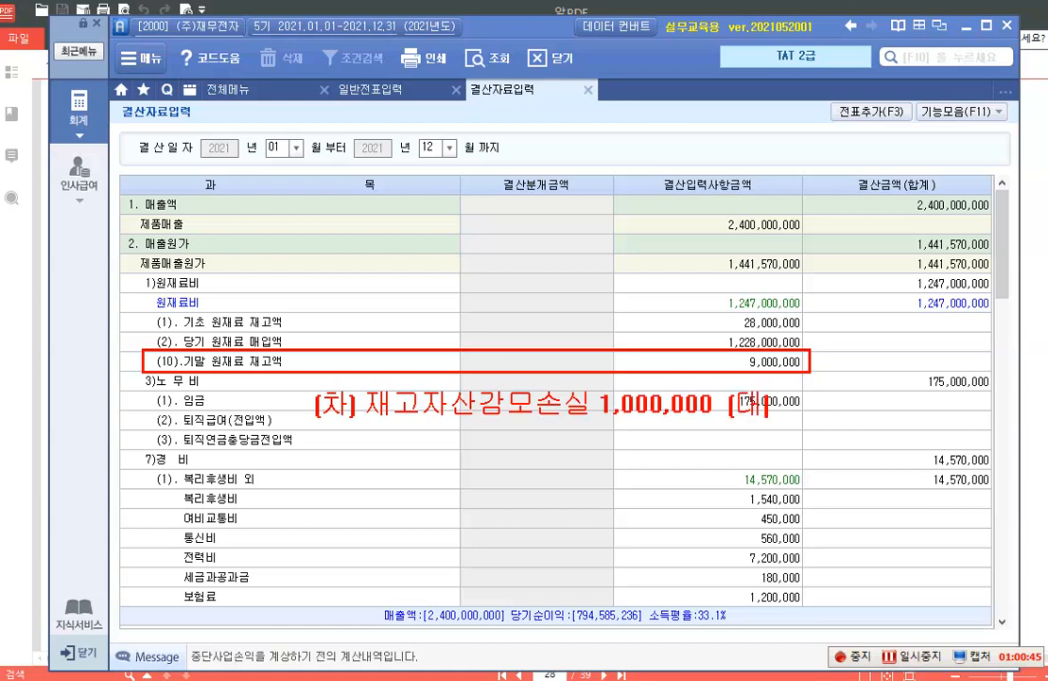
{"action": "type", "text": ") 재"}
{"action": "type", "text": "품"}
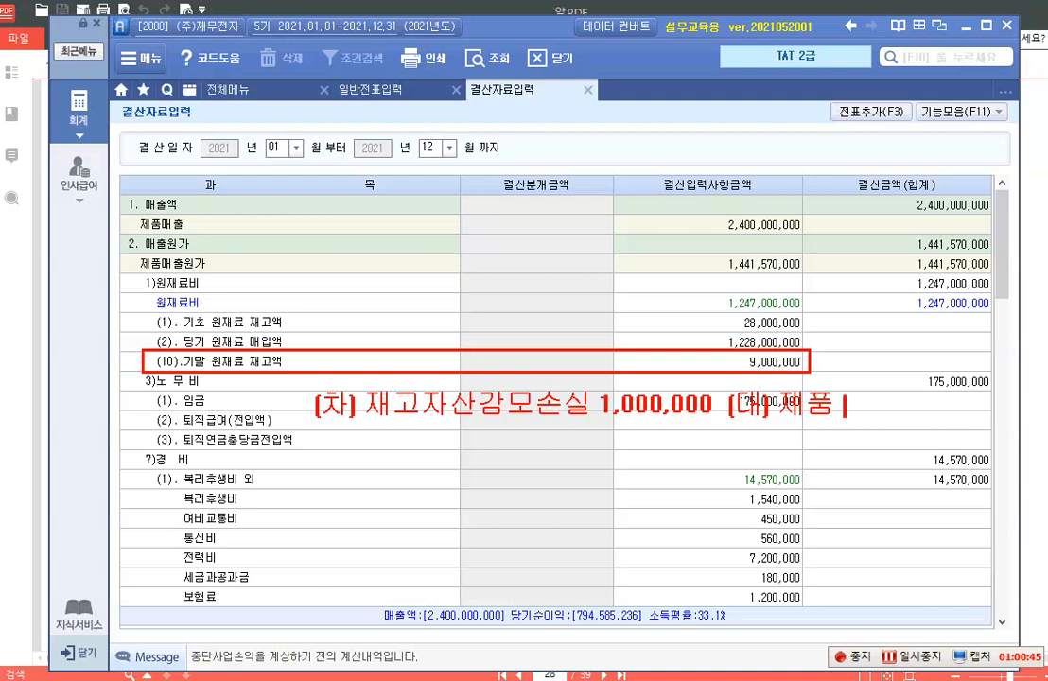
{"action": "type", "text": " 1,000,00"}
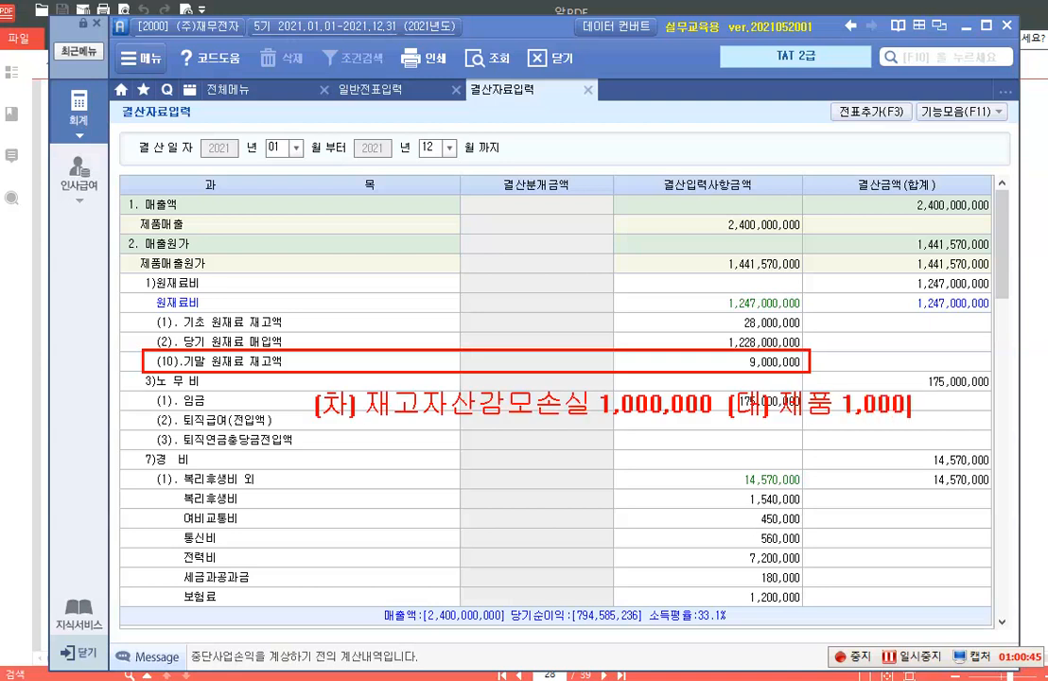
{"action": "type", "text": "0"}
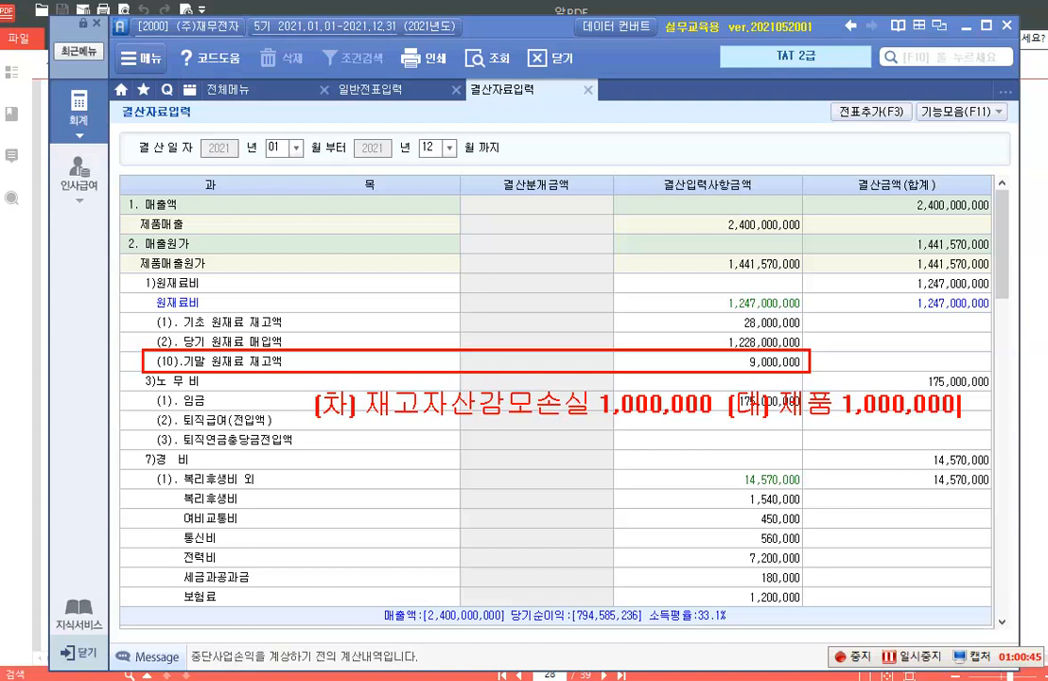
{"action": "key", "text": "BackSpace"}
{"action": "key", "text": "BackSpace"}
{"action": "key", "text": "BackSpace"}
{"action": "key", "text": "BackSpace"}
{"action": "key", "text": "BackSpace"}
{"action": "key", "text": "BackSpace"}
{"action": "key", "text": "BackSpace"}
{"action": "key", "text": "BackSpace"}
{"action": "key", "text": "BackSpace"}
{"action": "key", "text": "BackSpace"}
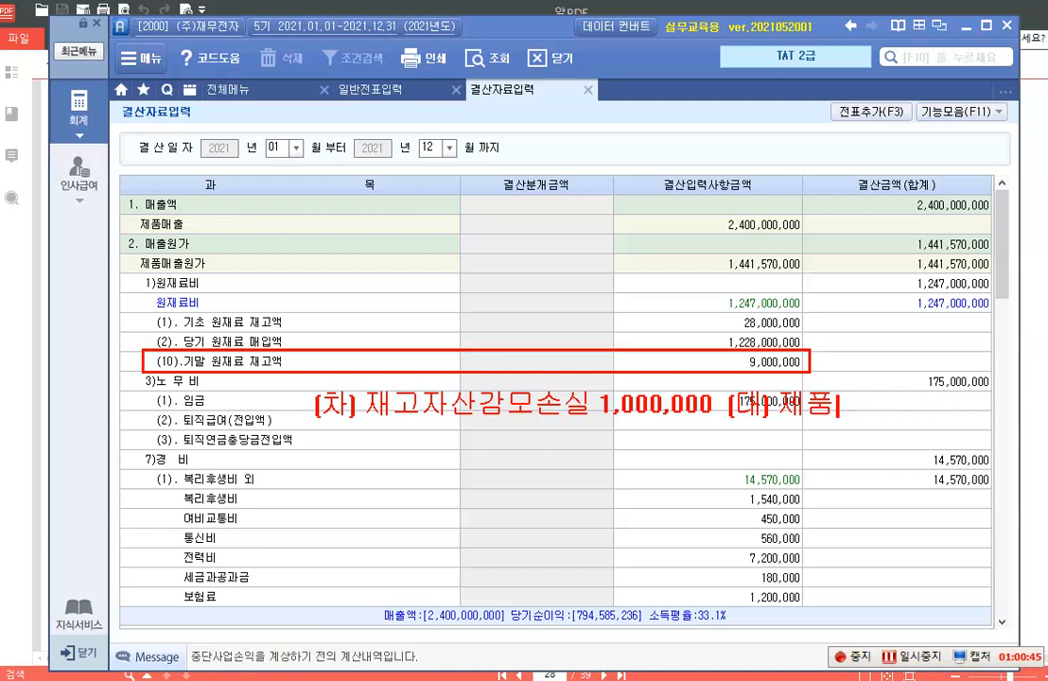
{"action": "key", "text": "BackSpace"}
{"action": "key", "text": "BackSpace"}
{"action": "type", "text": "원재료"}
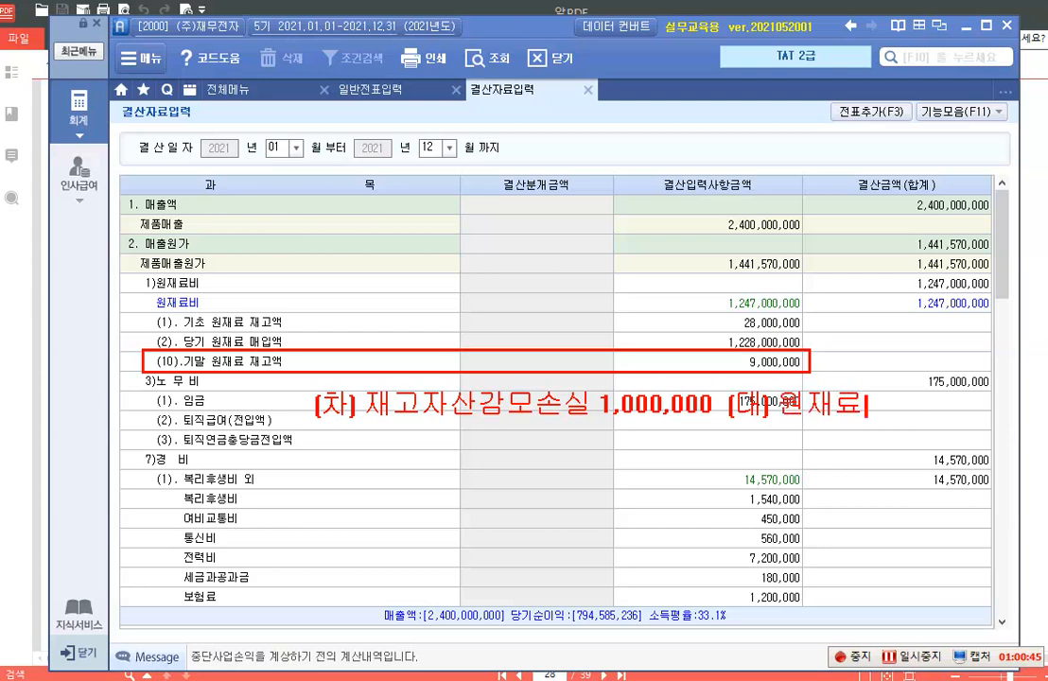
{"action": "type", "text": " 1,000,000"}
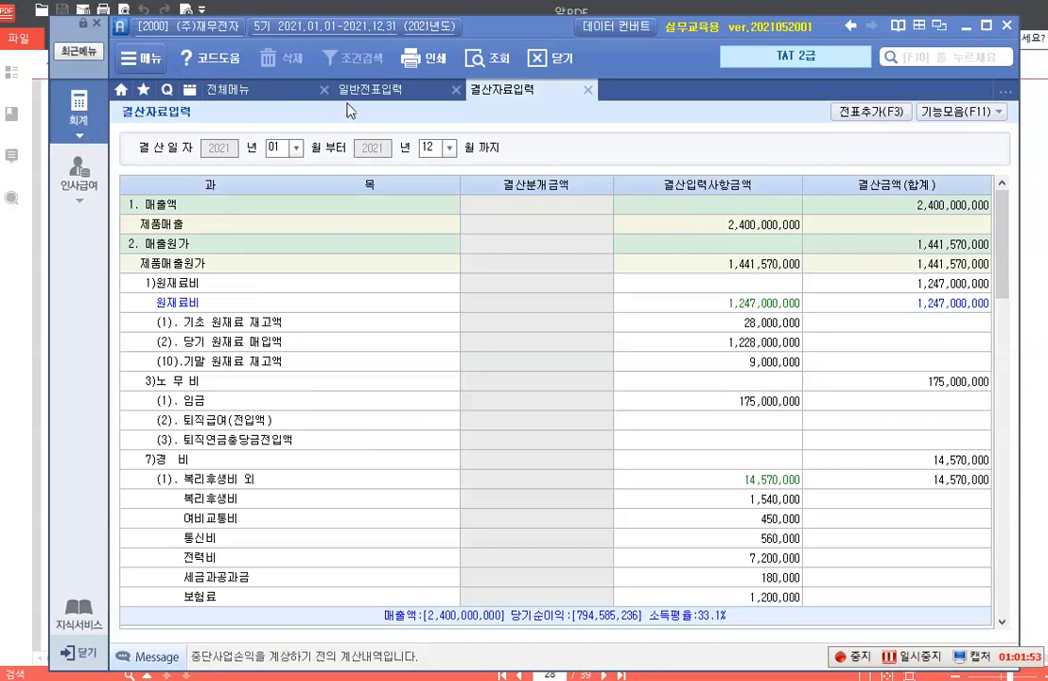
Step: Return to 일반전표입력 and load the entries for December 31
{"action": "left_click", "coordinate": [357, 95]}
{"action": "type", "text": "12"}
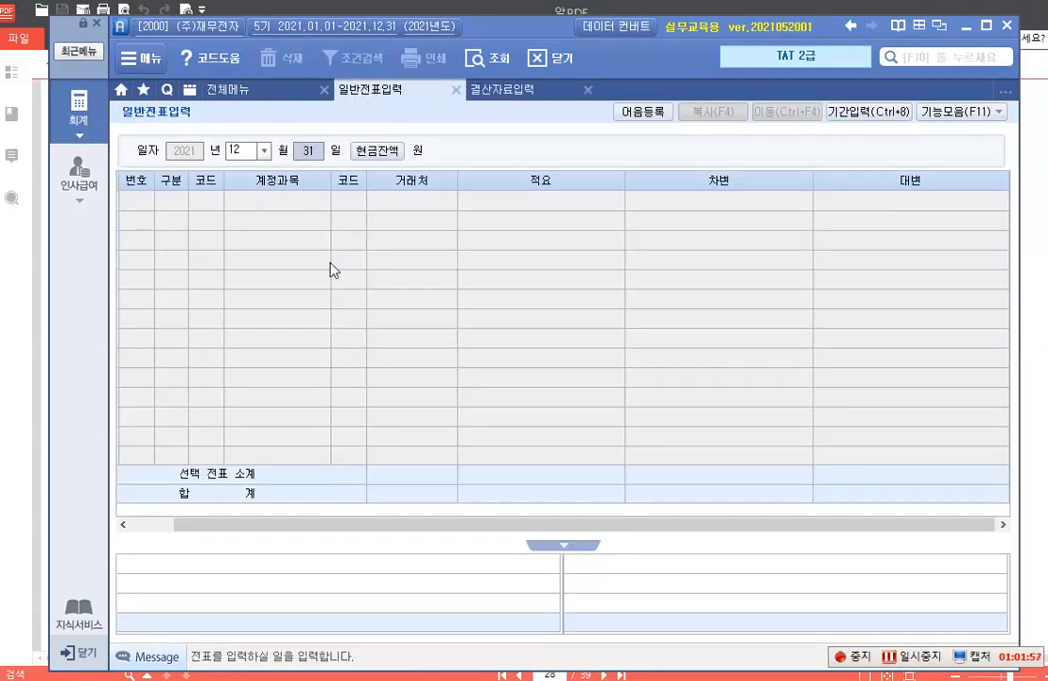
{"action": "key", "text": "Return"}
{"action": "type", "text": "3"}
{"action": "key", "text": "Return"}
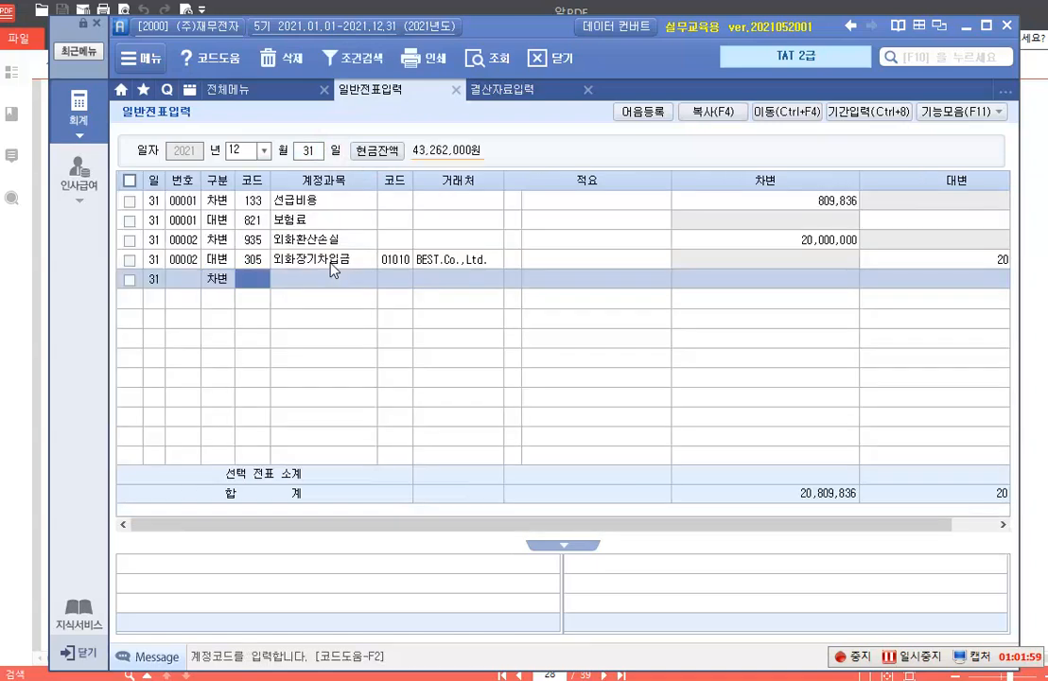
Step: Look up 재고자산감모손실 (939) in the account code help and enter it as a debit of 1,000,000
{"action": "key", "text": "F2"}
{"action": "type", "text": "worhw"}
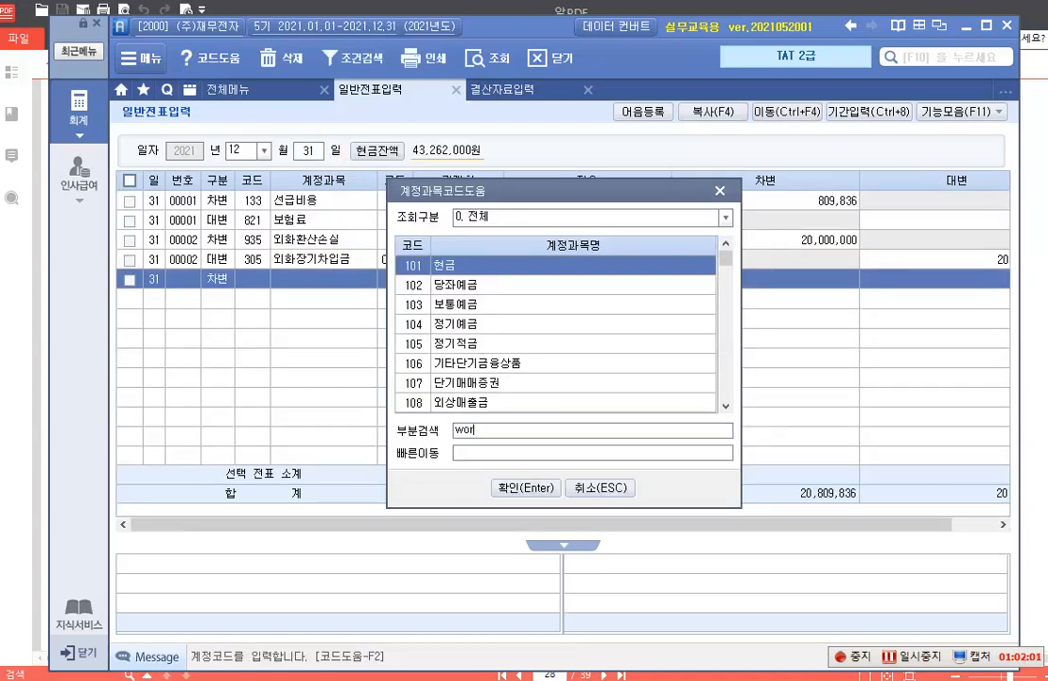
{"action": "key", "text": "BackSpace"}
{"action": "key", "text": "BackSpace"}
{"action": "key", "text": "BackSpace"}
{"action": "key", "text": "BackSpace"}
{"action": "key", "text": "BackSpace"}
{"action": "type", "text": "재고자산"}
{"action": "key", "text": "Return"}
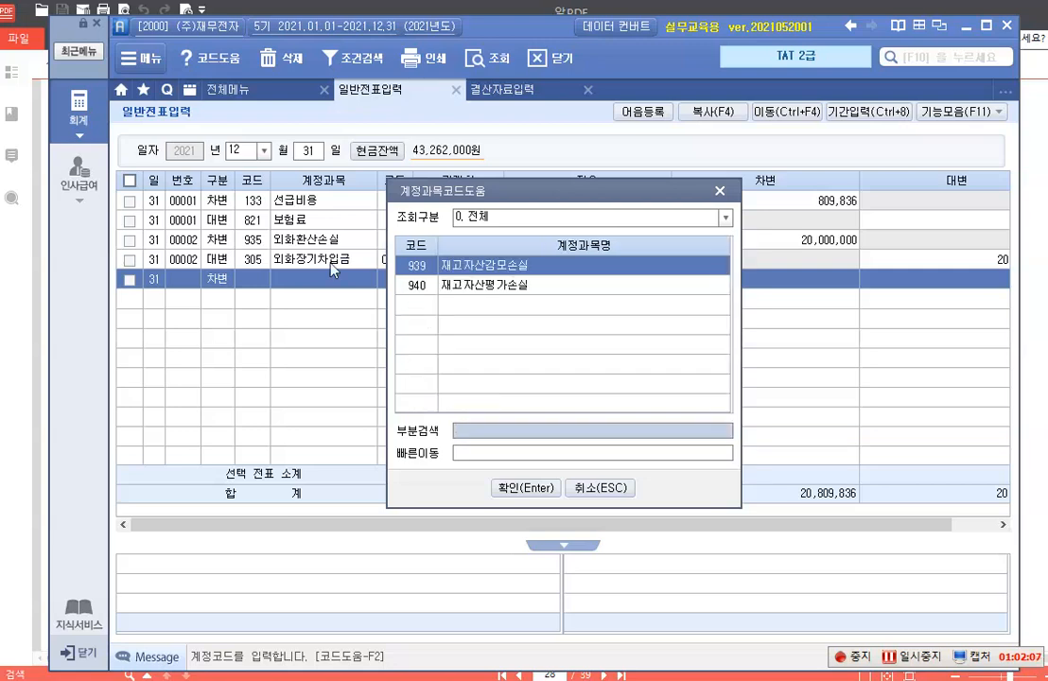
{"action": "key", "text": "Return"}
{"action": "key", "text": "Return"}
{"action": "key", "text": "Return"}
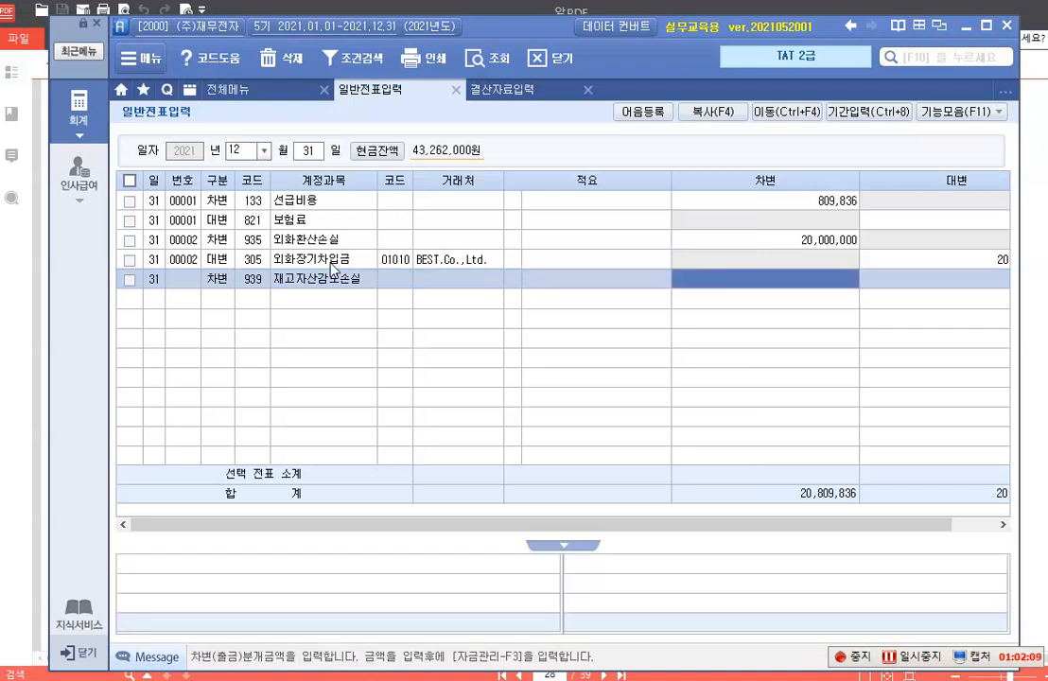
{"action": "type", "text": "1000000"}
{"action": "key", "text": "Return"}
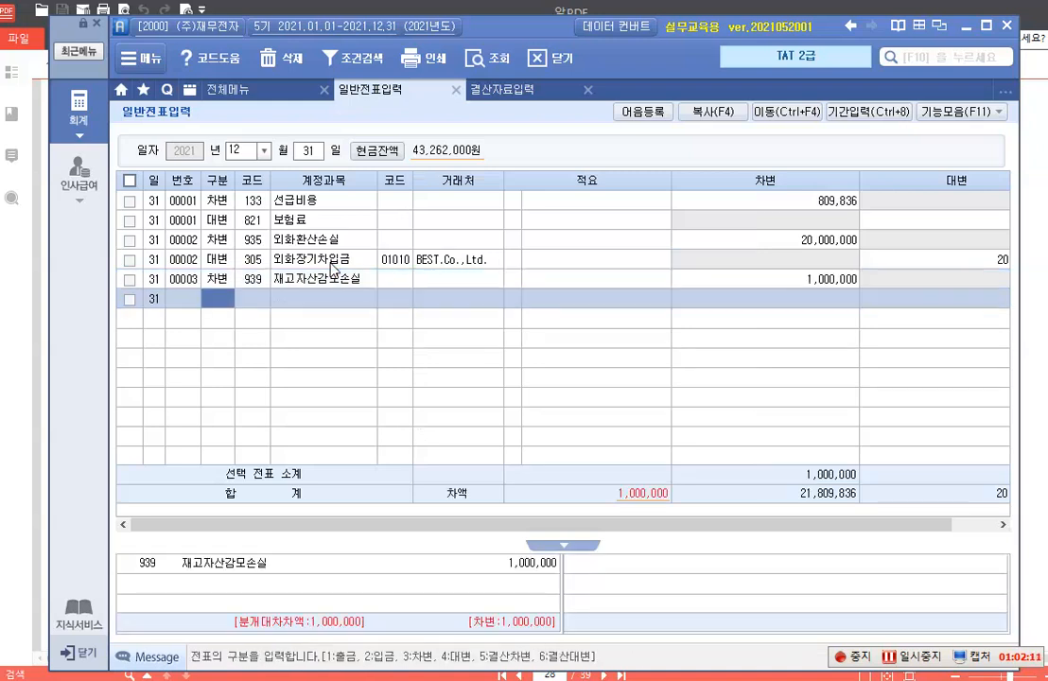
Step: Add the credit line for 원재료 (153) at 1,000,000 with 적요 08 타계정으로 대체액
{"action": "key", "text": "4"}
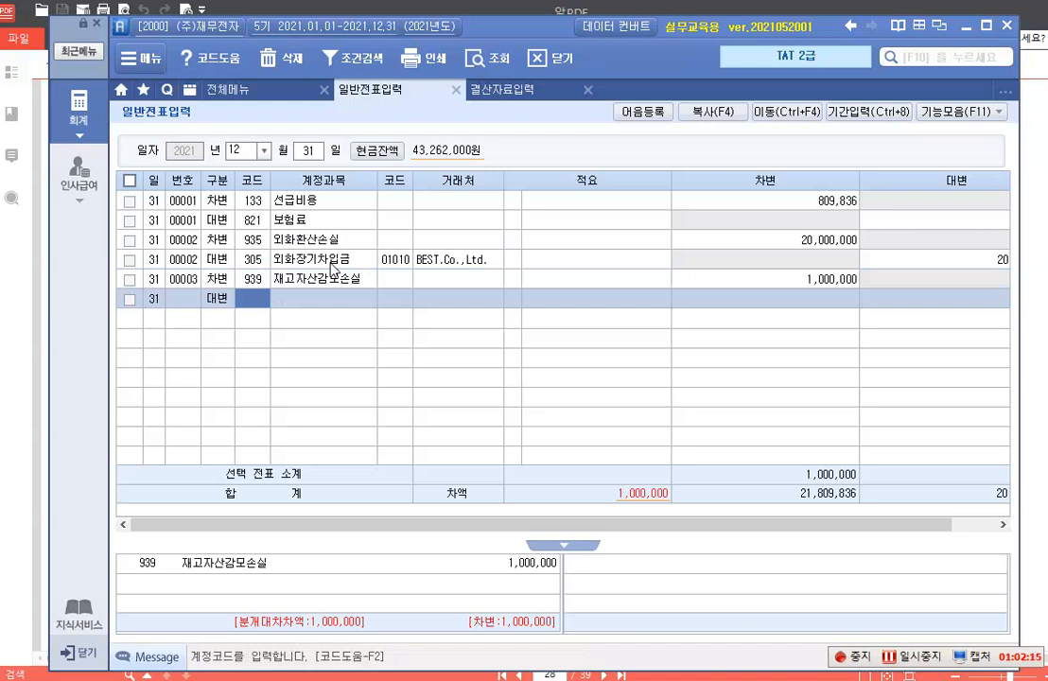
{"action": "type", "text": "153"}
{"action": "key", "text": "Return"}
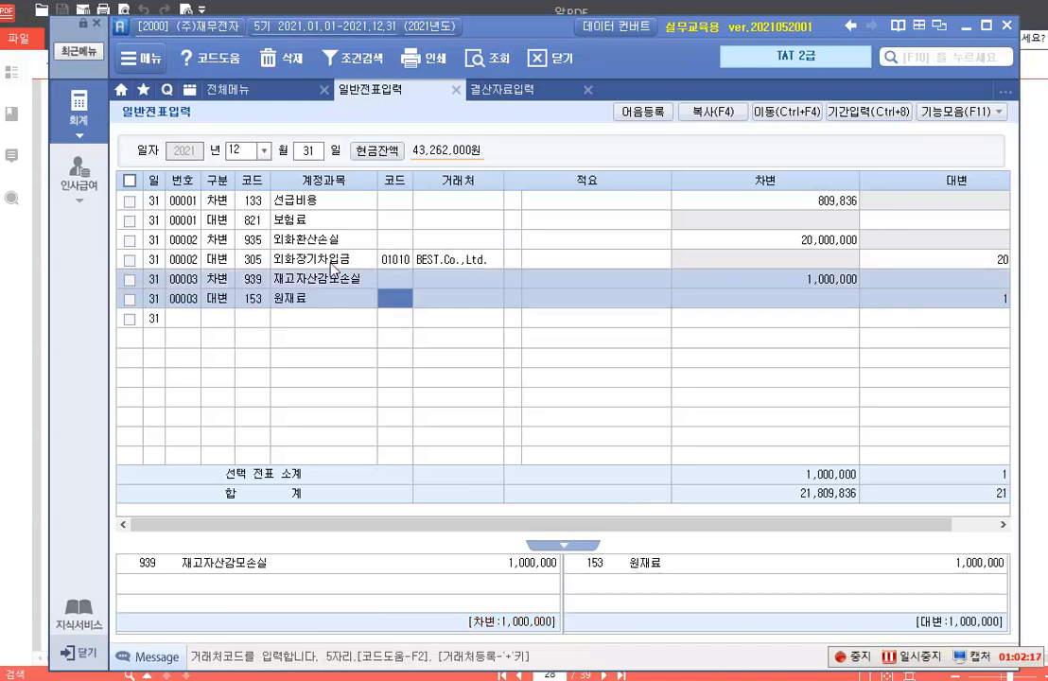
{"action": "key", "text": "Return"}
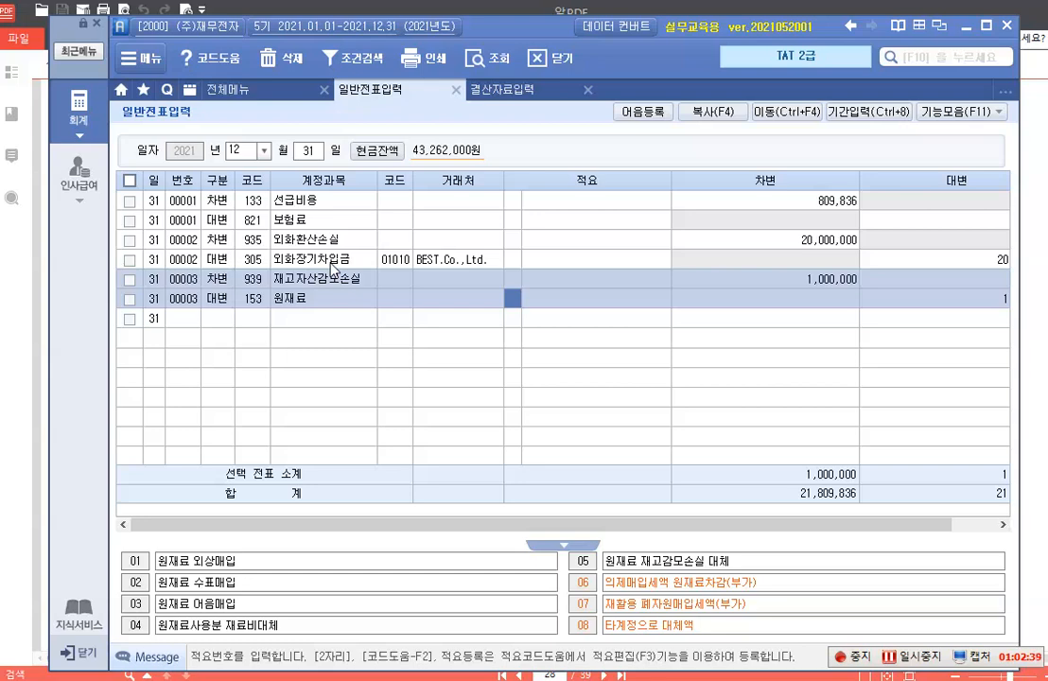
{"action": "type", "text": "8"}
{"action": "key", "text": "Return"}
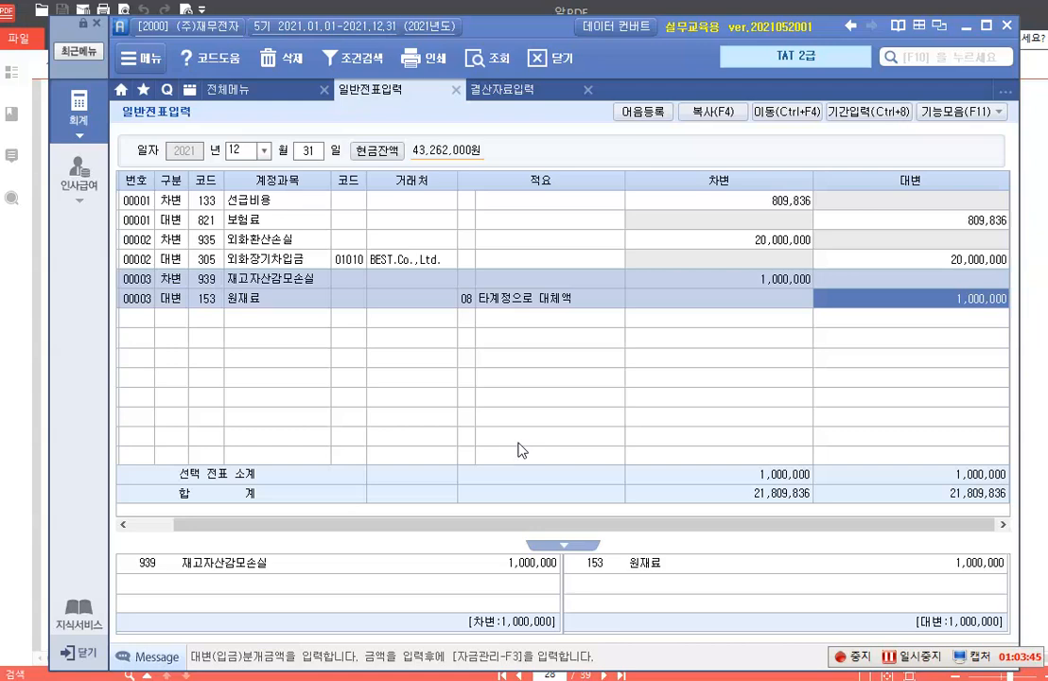
Step: Reload 결산자료입력 with 12 as the ending month and bring in the previously entered data
{"action": "left_click", "coordinate": [498, 95]}
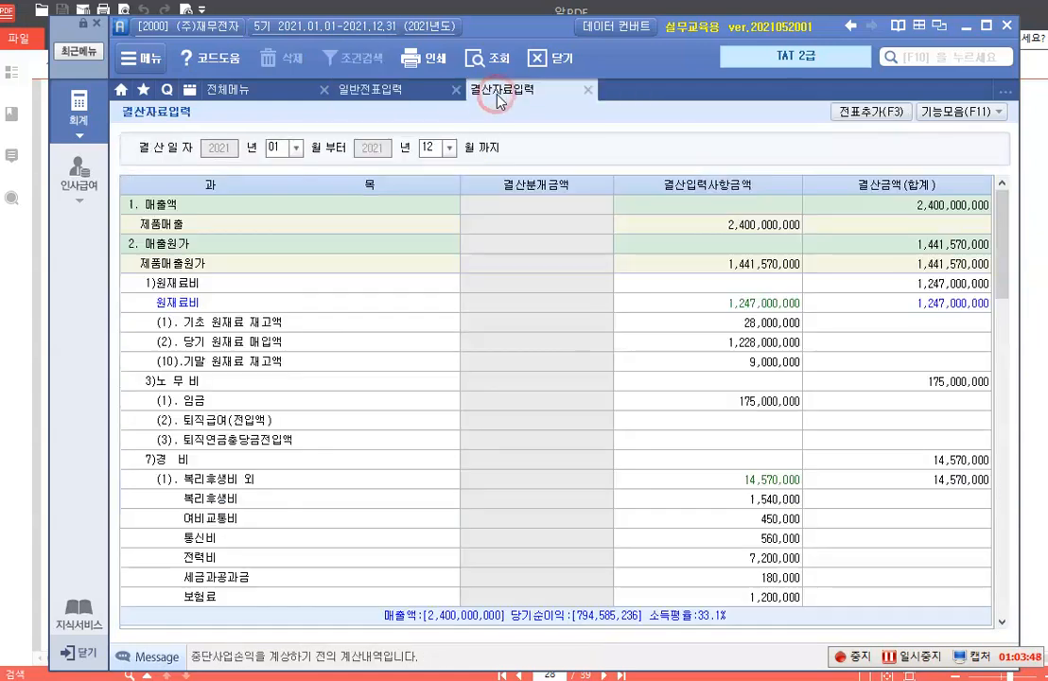
{"action": "left_click", "coordinate": [448, 147]}
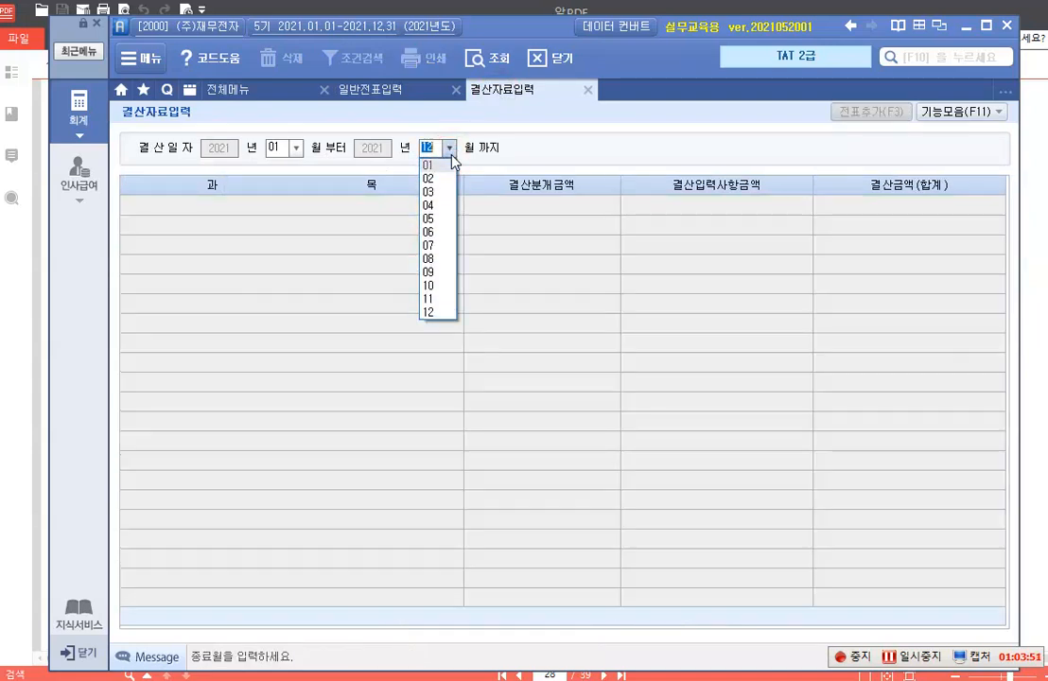
{"action": "left_click", "coordinate": [433, 311]}
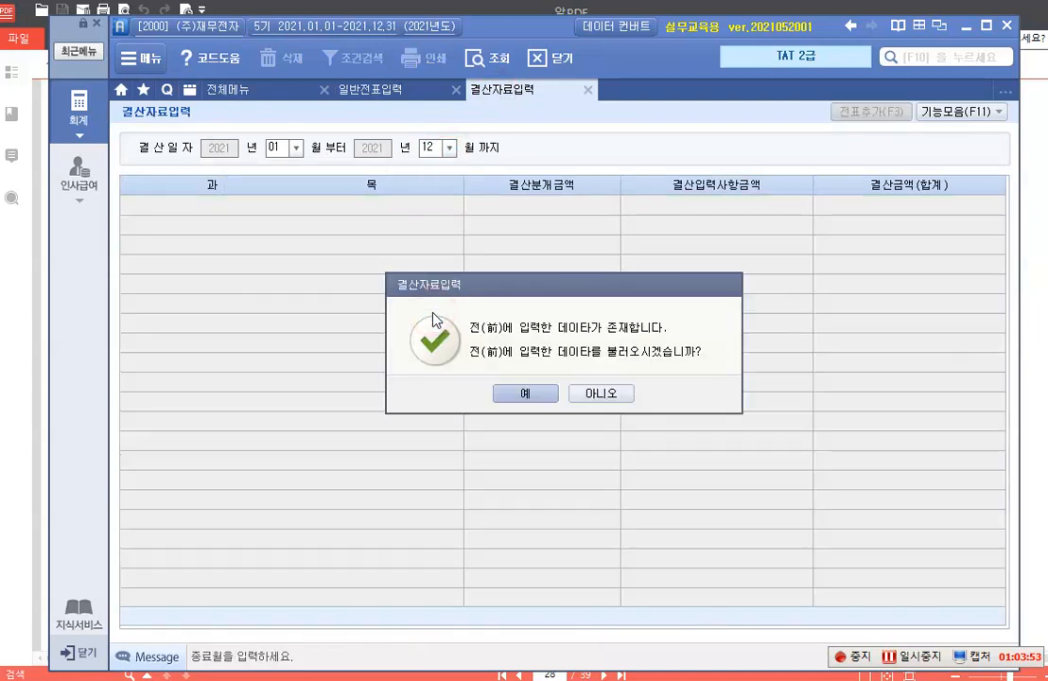
{"action": "left_click", "coordinate": [500, 386]}
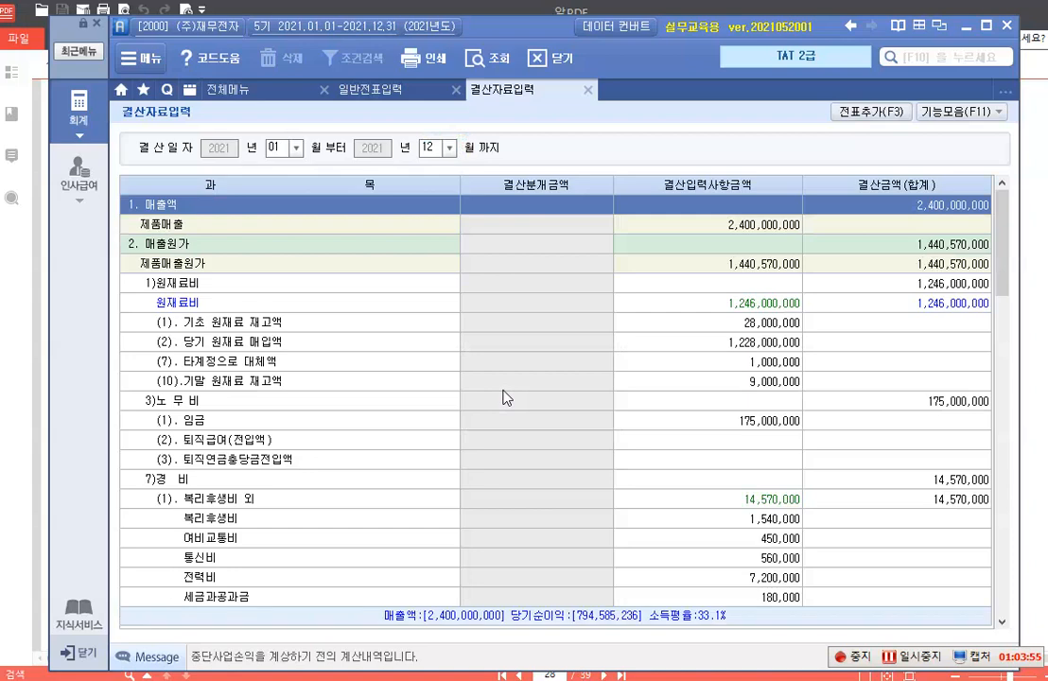
Step: Examine the manufacturing cost rows under 제품매출원가, from 원재료비 through 경비 and its 일반감가상각비 asset rows
{"action": "scroll", "coordinate": [503, 397], "scroll_direction": "down", "scroll_amount": 5}
{"action": "scroll", "coordinate": [502, 397], "scroll_direction": "up", "scroll_amount": 10}
{"action": "key", "text": "ctrl+2"}
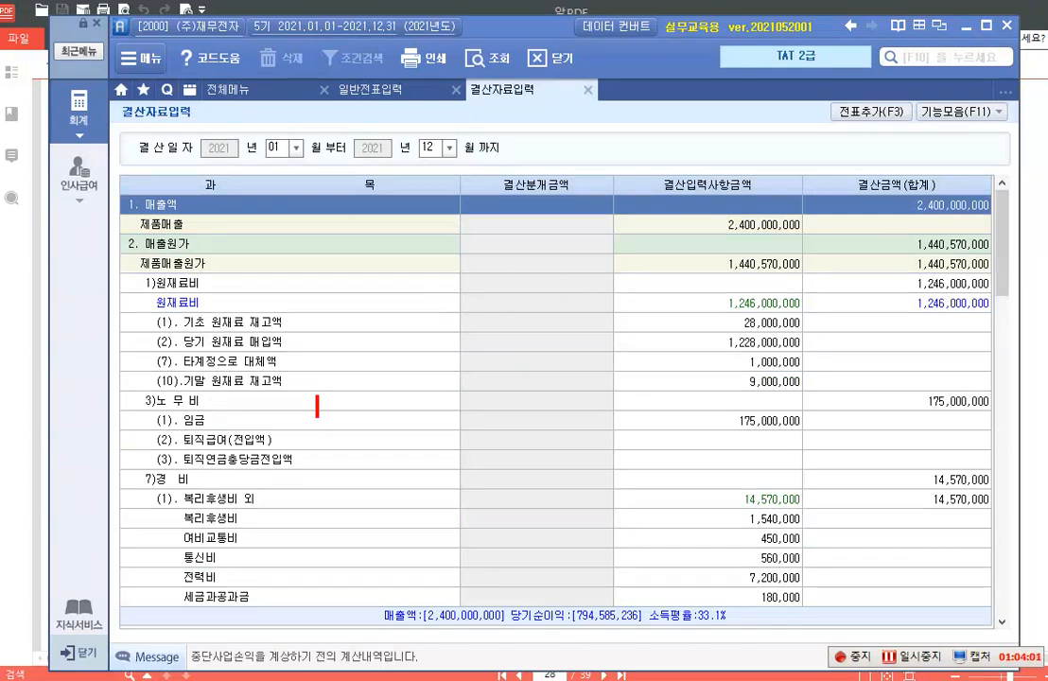
{"action": "key", "text": "Escape"}
{"action": "scroll", "coordinate": [645, 230], "scroll_direction": "down", "scroll_amount": 3}
{"action": "scroll", "coordinate": [646, 237], "scroll_direction": "down", "scroll_amount": 3}
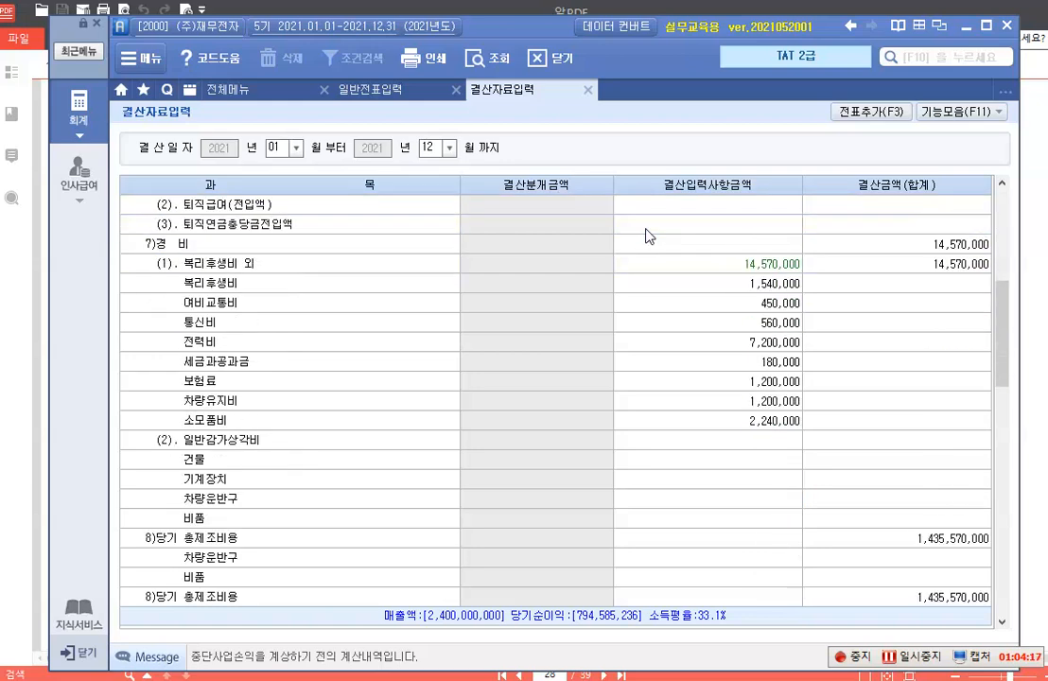
{"action": "scroll", "coordinate": [646, 236], "scroll_direction": "up", "scroll_amount": 6}
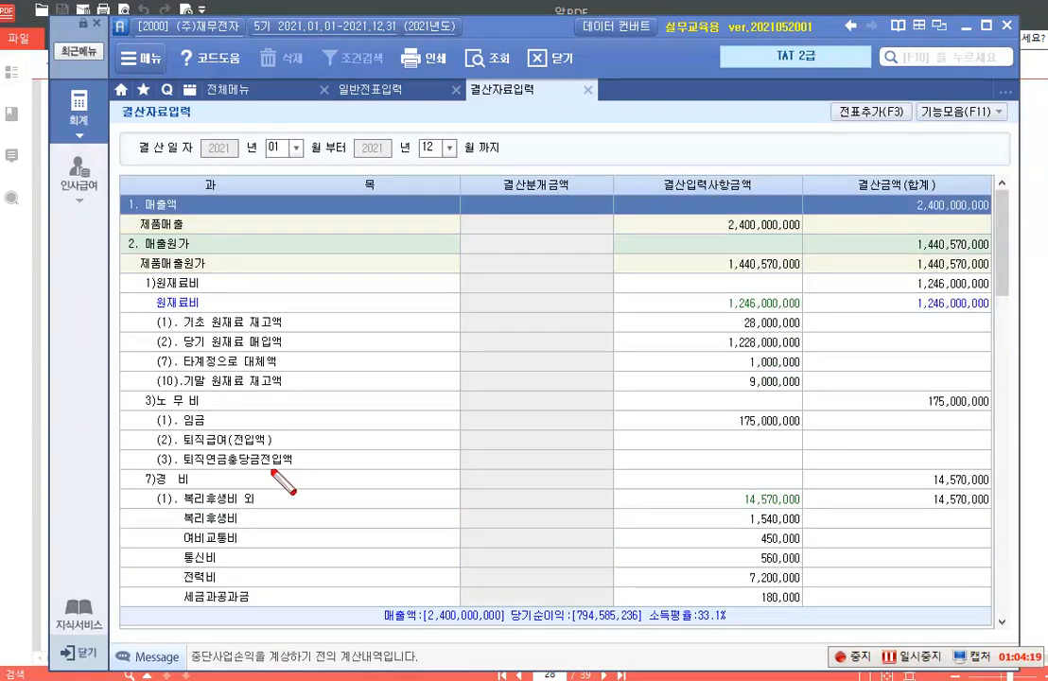
{"action": "scroll", "coordinate": [209, 460], "scroll_direction": "down", "scroll_amount": 3}
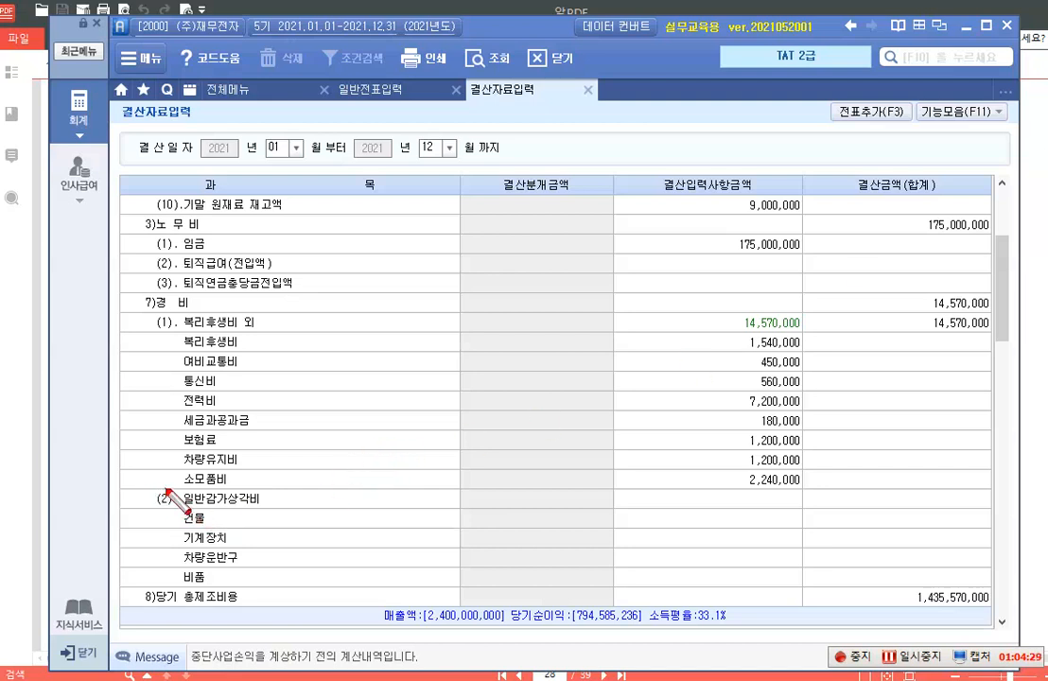
{"action": "mouse_move", "coordinate": [166, 489]}
{"action": "left_mouse_down"}
{"action": "mouse_move", "coordinate": [178, 567]}
{"action": "mouse_move", "coordinate": [290, 593]}
{"action": "left_mouse_up"}
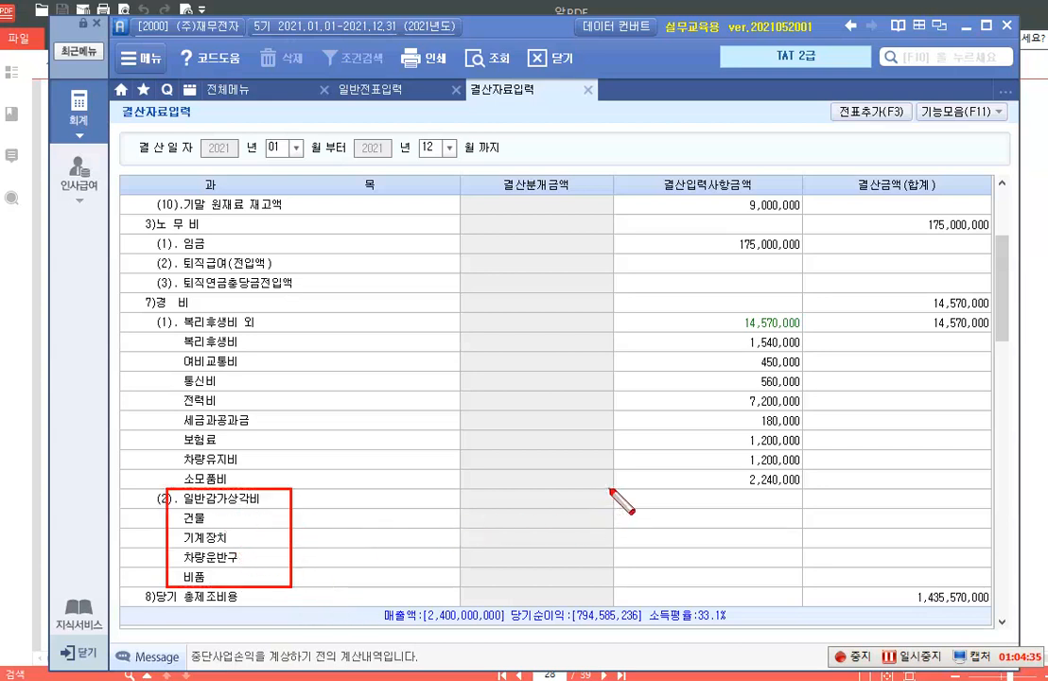
{"action": "mouse_move", "coordinate": [610, 488]}
{"action": "left_mouse_down"}
{"action": "mouse_move", "coordinate": [645, 601]}
{"action": "mouse_move", "coordinate": [799, 591]}
{"action": "left_mouse_up"}
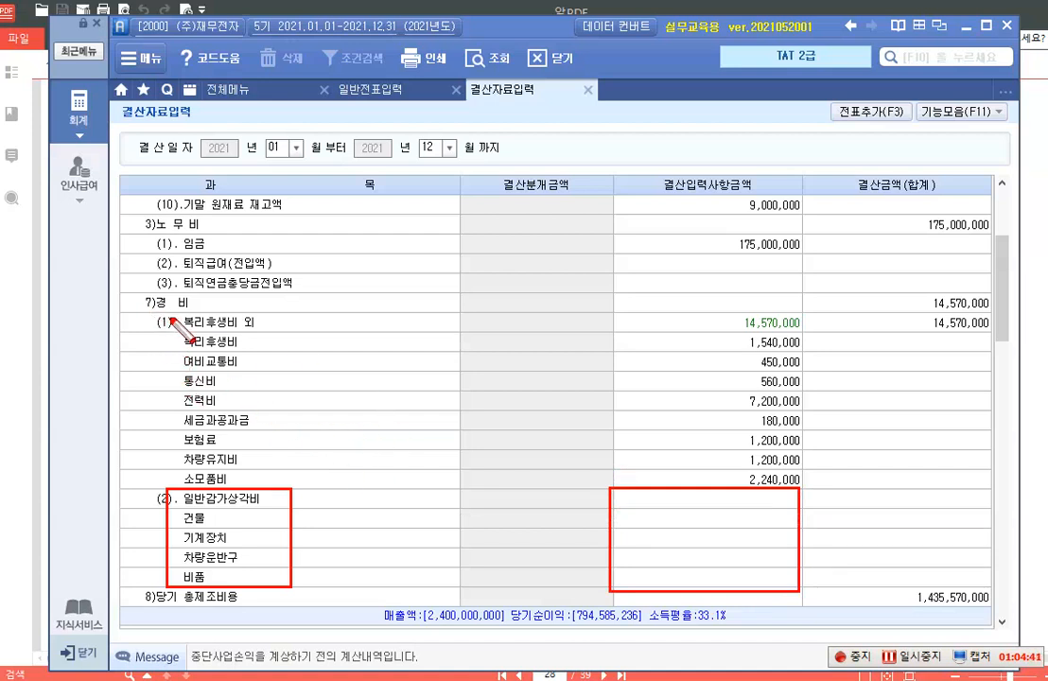
{"action": "mouse_move", "coordinate": [173, 319]}
{"action": "left_mouse_down"}
{"action": "mouse_move", "coordinate": [281, 418]}
{"action": "mouse_move", "coordinate": [283, 485]}
{"action": "left_mouse_up"}
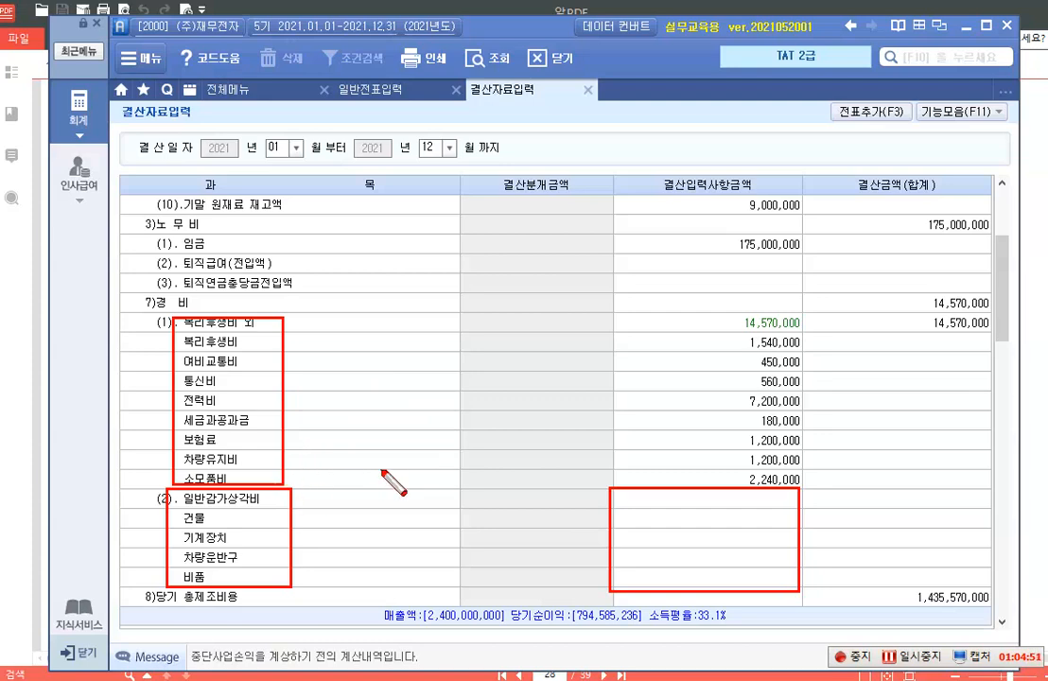
{"action": "key", "text": "Escape"}
Step: Compare the 감가상각비 rows under 판매비와 일반관리비 with the 일반감가상각비 rows of the manufacturing costs
{"action": "scroll", "coordinate": [382, 468], "scroll_direction": "down", "scroll_amount": 3}
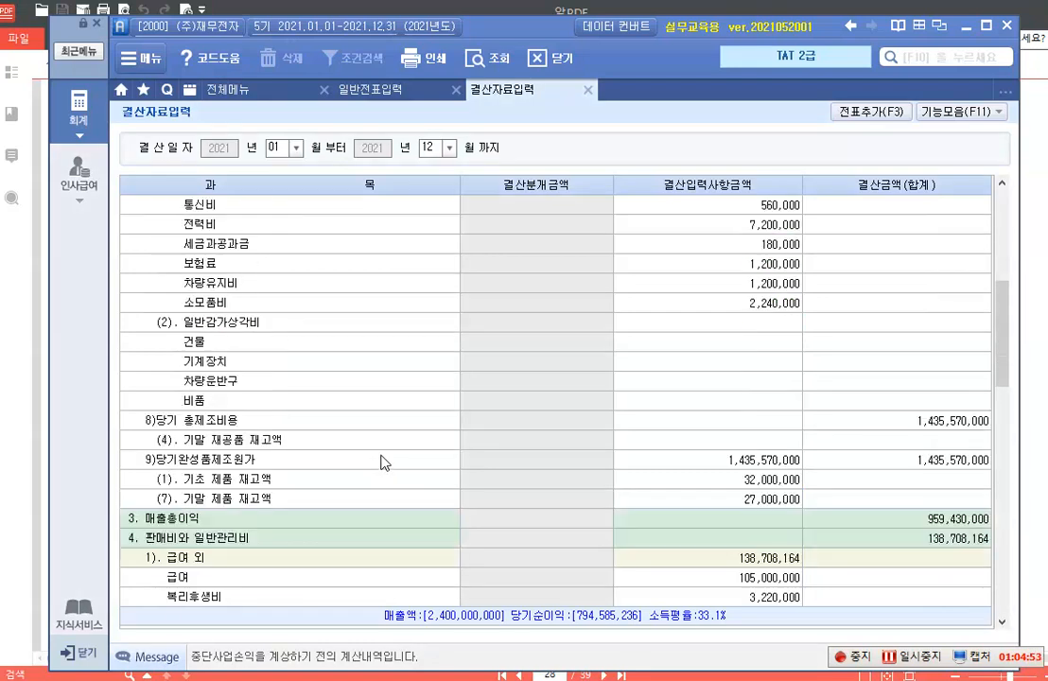
{"action": "scroll", "coordinate": [382, 460], "scroll_direction": "down", "scroll_amount": 3}
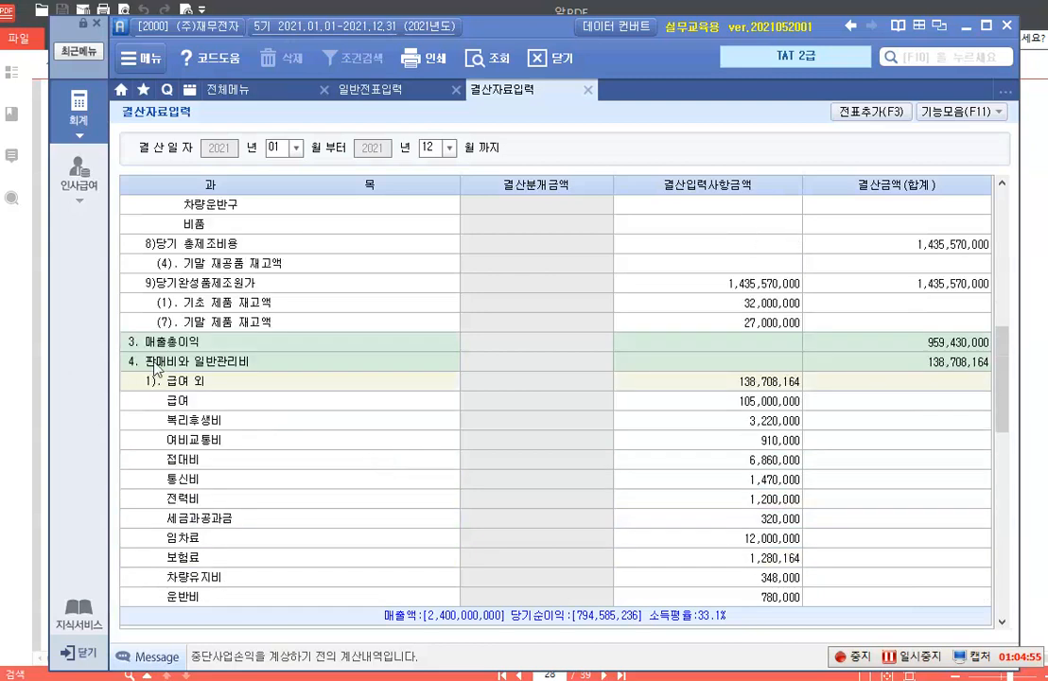
{"action": "scroll", "coordinate": [242, 376], "scroll_direction": "down", "scroll_amount": 6}
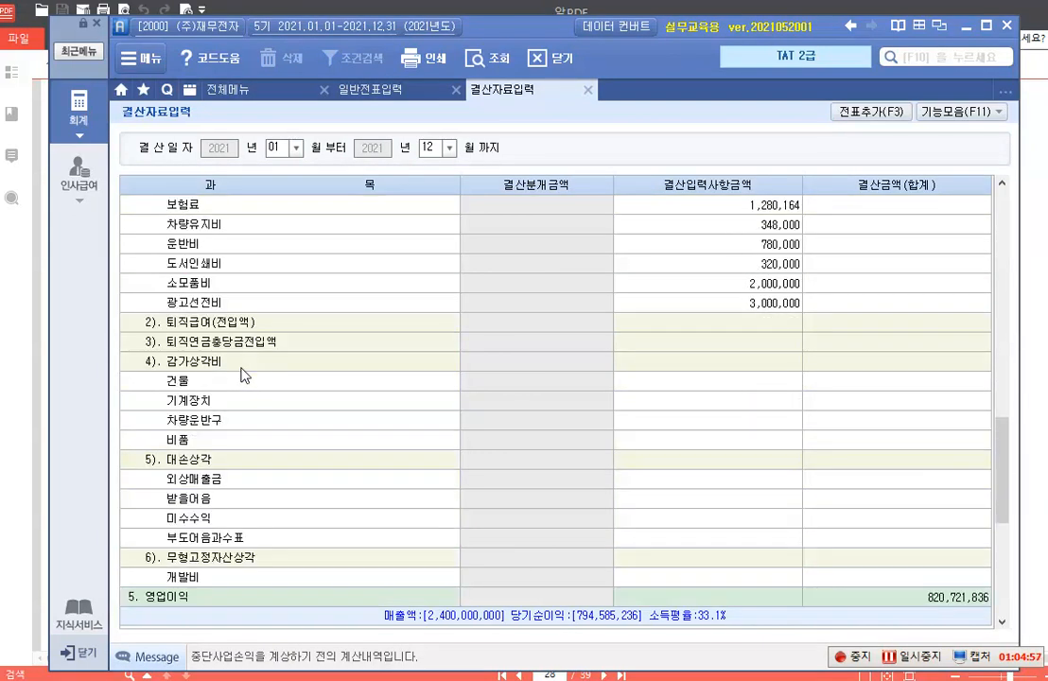
{"action": "key", "text": "ctrl+2"}
{"action": "mouse_move", "coordinate": [163, 351]}
{"action": "left_mouse_down"}
{"action": "mouse_move", "coordinate": [169, 418]}
{"action": "mouse_move", "coordinate": [804, 455]}
{"action": "left_mouse_up"}
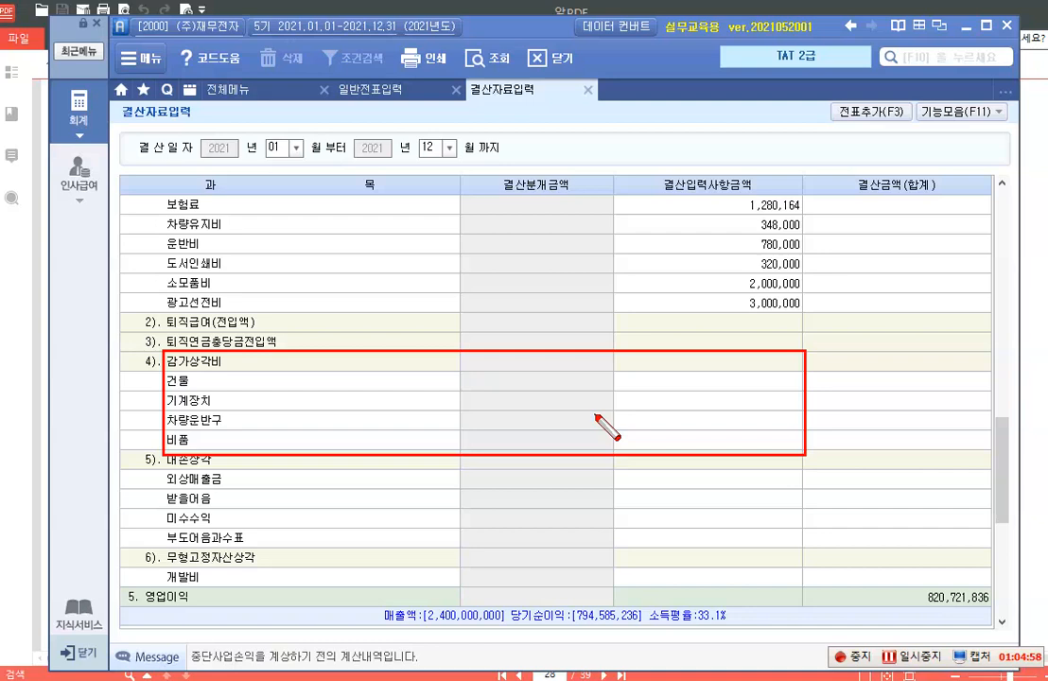
{"action": "scroll", "coordinate": [596, 421], "scroll_direction": "up", "scroll_amount": 15}
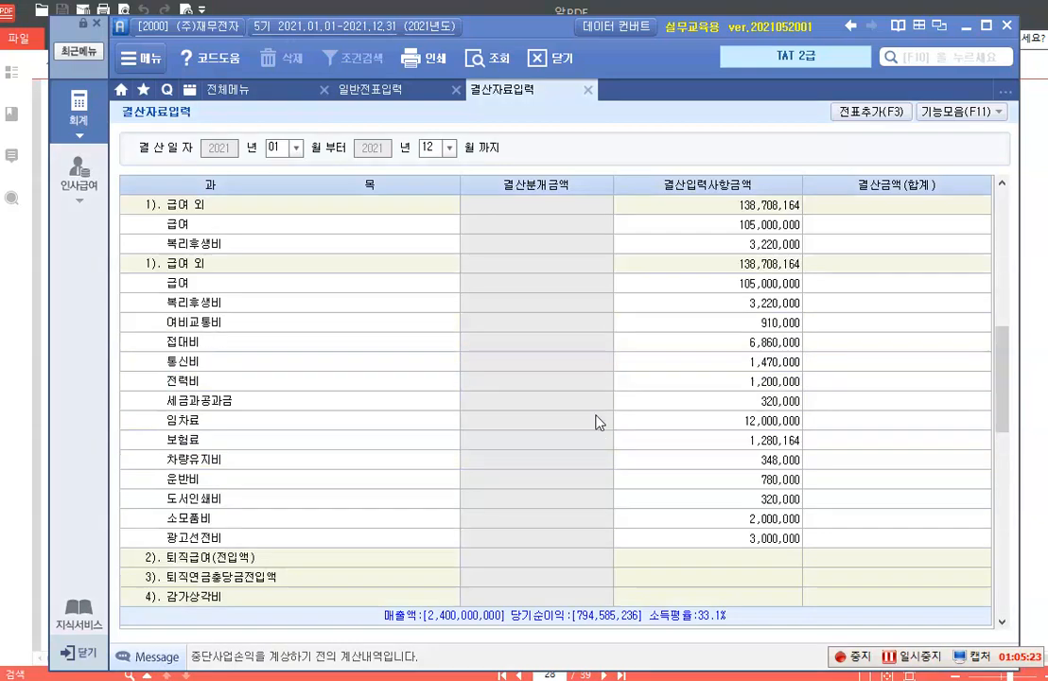
{"action": "scroll", "coordinate": [596, 420], "scroll_direction": "down", "scroll_amount": 9}
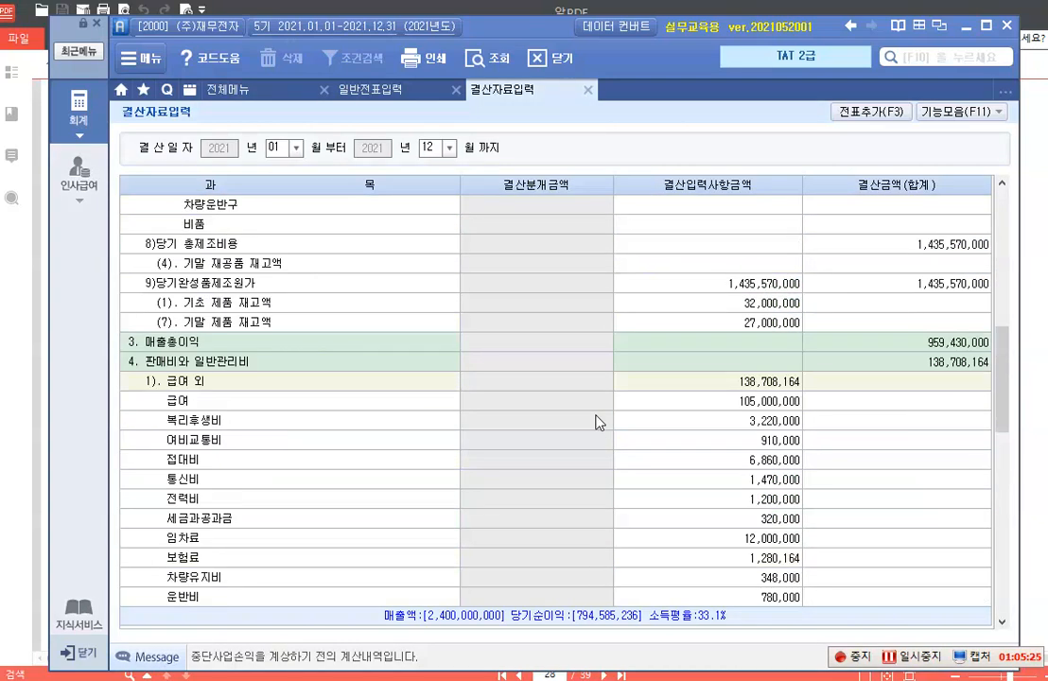
{"action": "scroll", "coordinate": [212, 375], "scroll_direction": "up", "scroll_amount": 3}
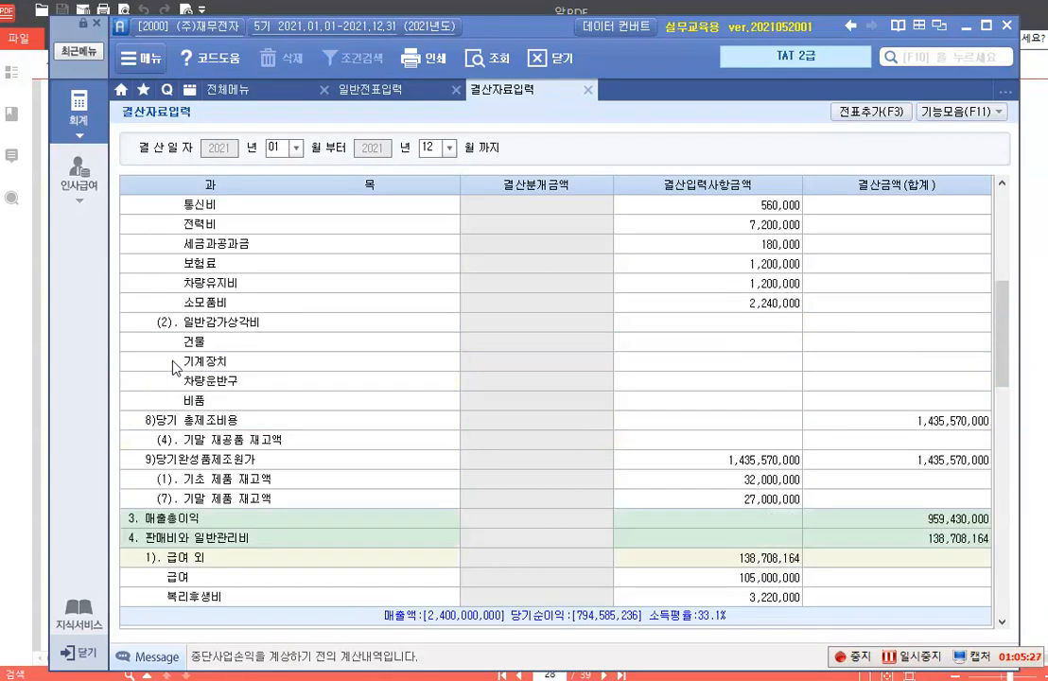
{"action": "left_click_drag", "start_coordinate": [170, 335], "coordinate": [701, 420]}
{"action": "scroll", "coordinate": [537, 421], "scroll_direction": "down", "scroll_amount": 1}
{"action": "scroll", "coordinate": [537, 421], "scroll_direction": "down", "scroll_amount": 6}
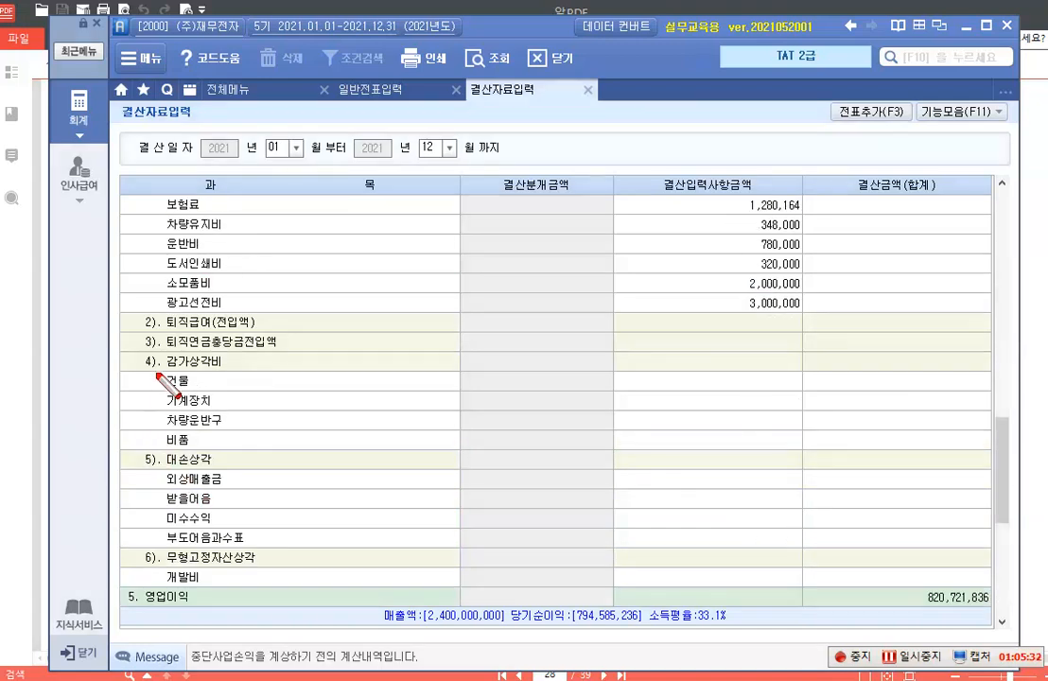
Step: Apply the monthly depreciation of all listed assets to the closing data with 감가상각반영
{"action": "mouse_move", "coordinate": [153, 360]}
{"action": "left_mouse_down"}
{"action": "mouse_move", "coordinate": [324, 437]}
{"action": "mouse_move", "coordinate": [903, 446]}
{"action": "mouse_move", "coordinate": [823, 439]}
{"action": "mouse_move", "coordinate": [821, 451]}
{"action": "left_mouse_up"}
{"action": "scroll", "coordinate": [704, 462], "scroll_direction": "up", "scroll_amount": 10}
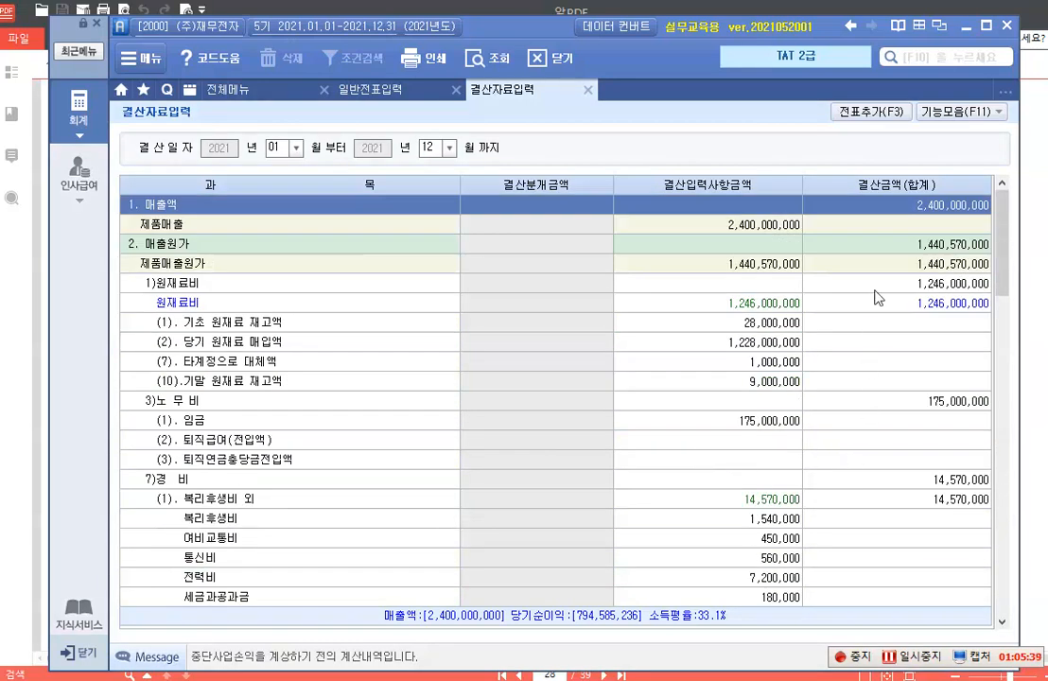
{"action": "left_click", "coordinate": [993, 112]}
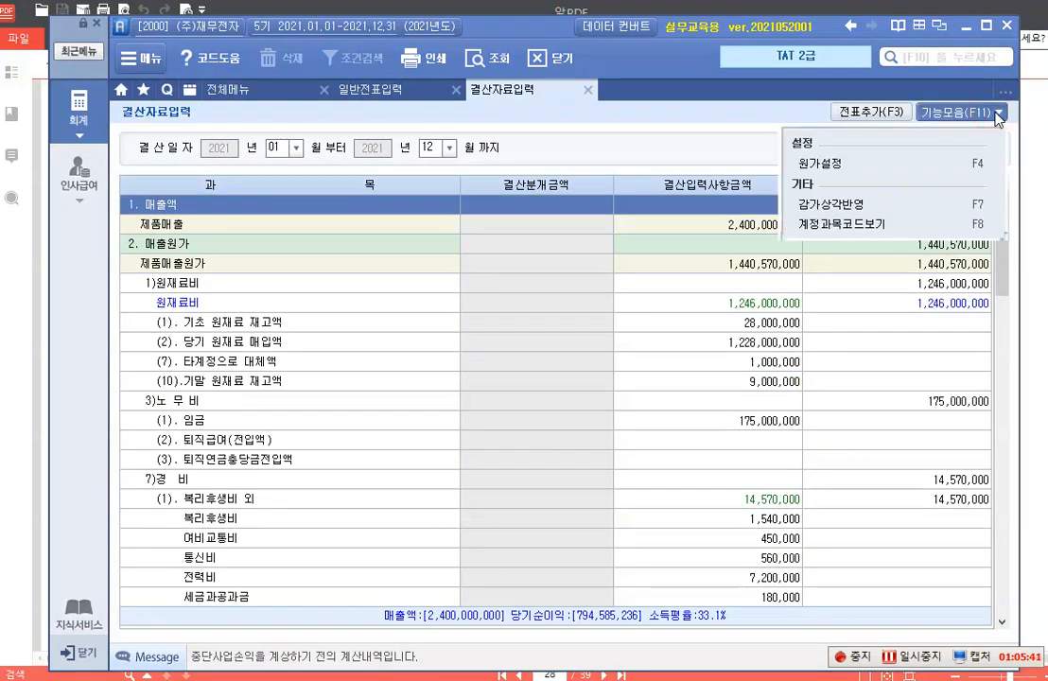
{"action": "left_click", "coordinate": [858, 217]}
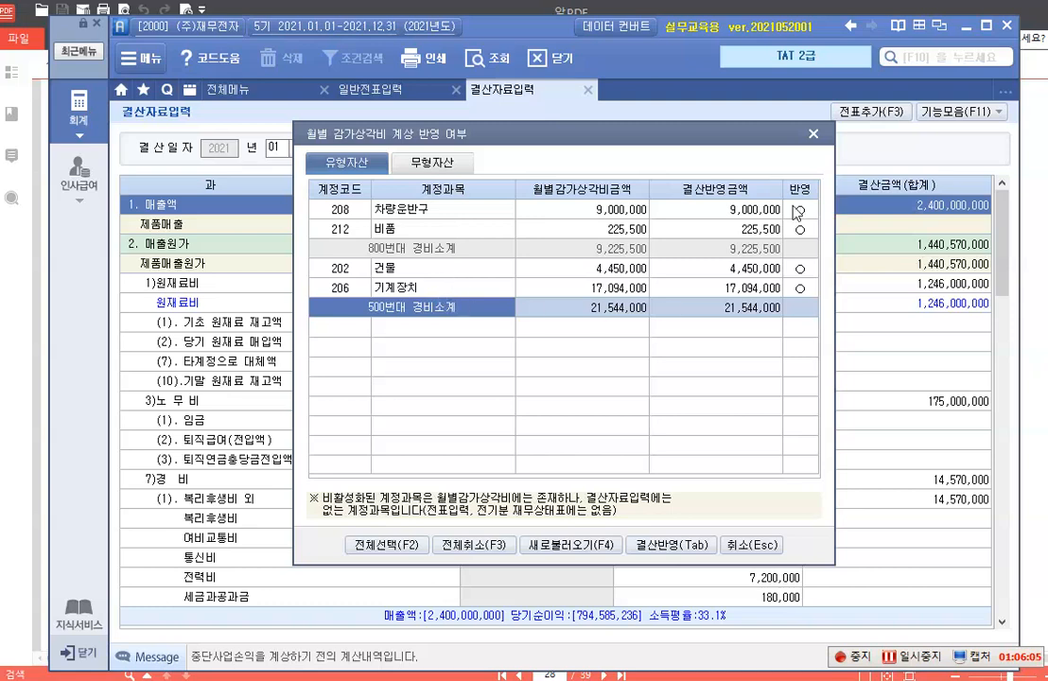
{"action": "left_click", "coordinate": [661, 551]}
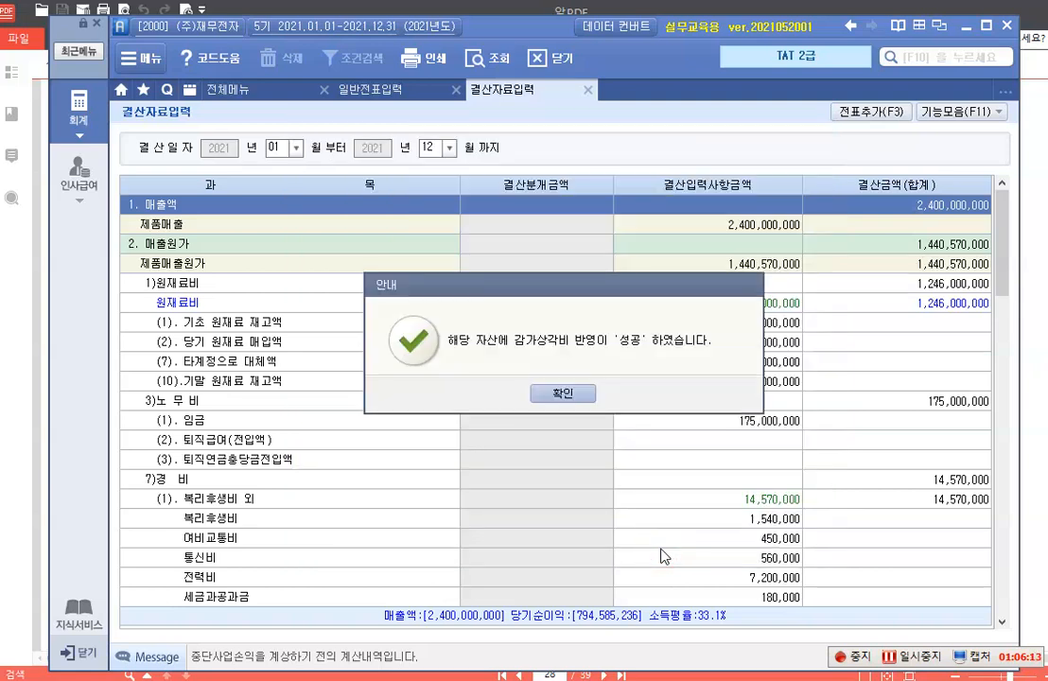
{"action": "left_click", "coordinate": [562, 394]}
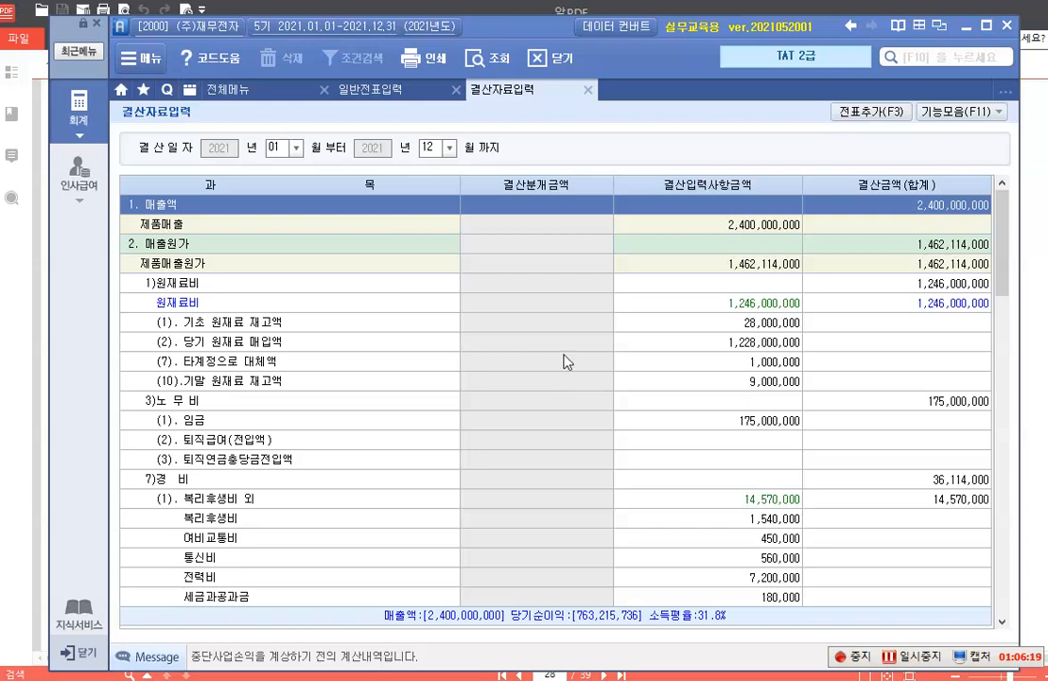
Step: Check the reflected depreciation in the manufacturing 일반감가상각비 rows and the 감가상각비 rows under 판매비와 일반관리비
{"action": "scroll", "coordinate": [564, 362], "scroll_direction": "down", "scroll_amount": 6}
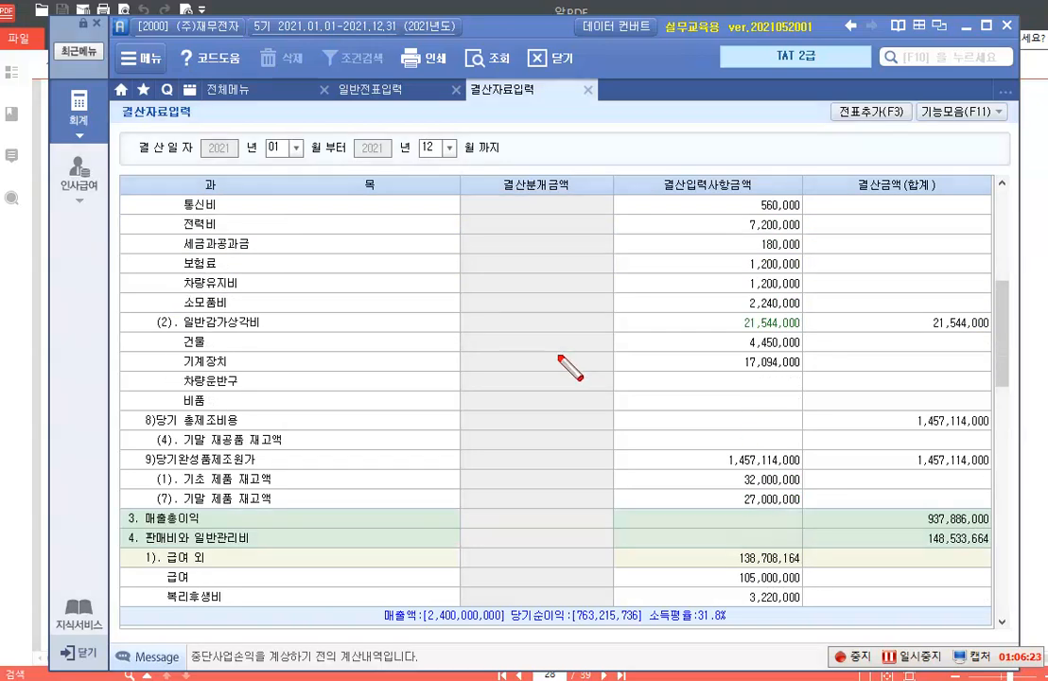
{"action": "left_click", "coordinate": [166, 331]}
{"action": "left_click_drag", "start_coordinate": [785, 395], "coordinate": [817, 371]}
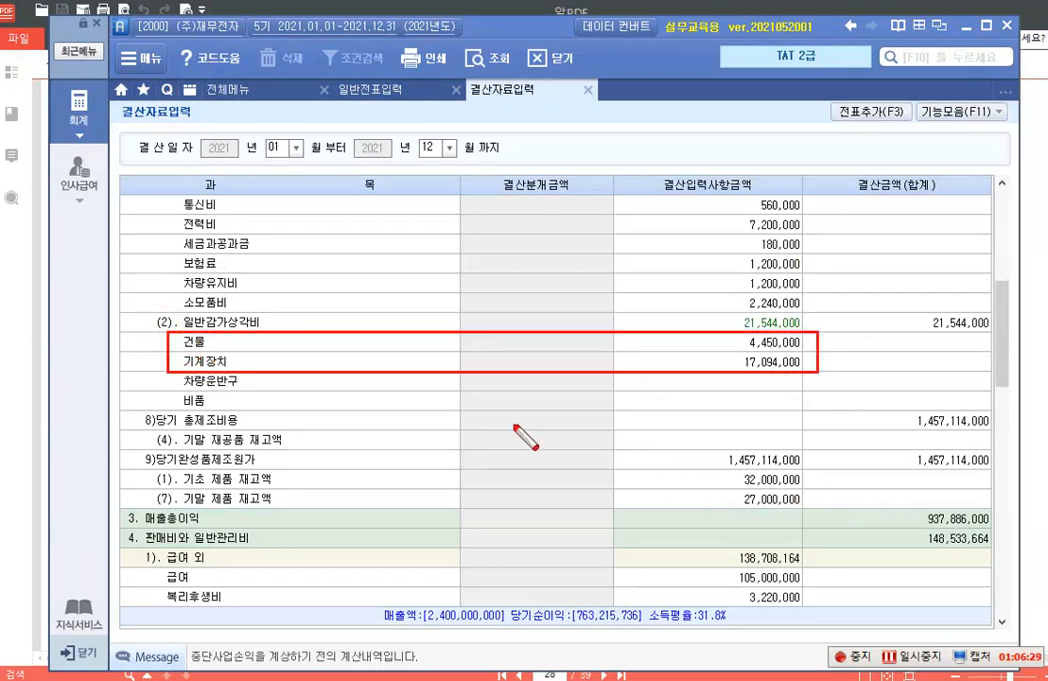
{"action": "scroll", "coordinate": [524, 438], "scroll_direction": "down", "scroll_amount": 7}
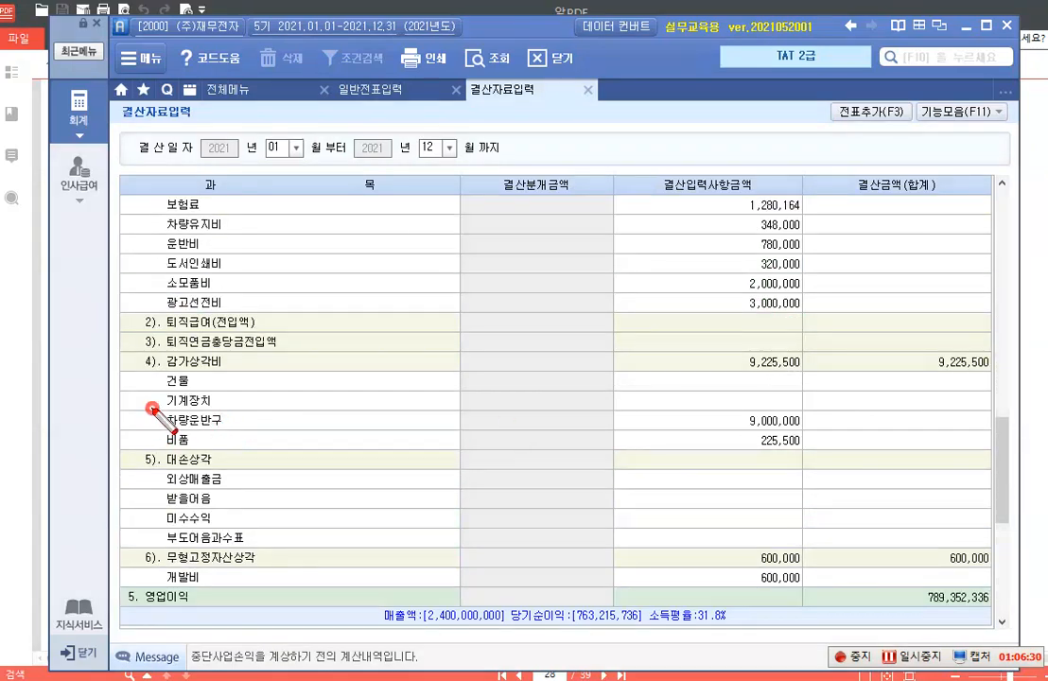
{"action": "left_click_drag", "start_coordinate": [152, 410], "coordinate": [809, 455]}
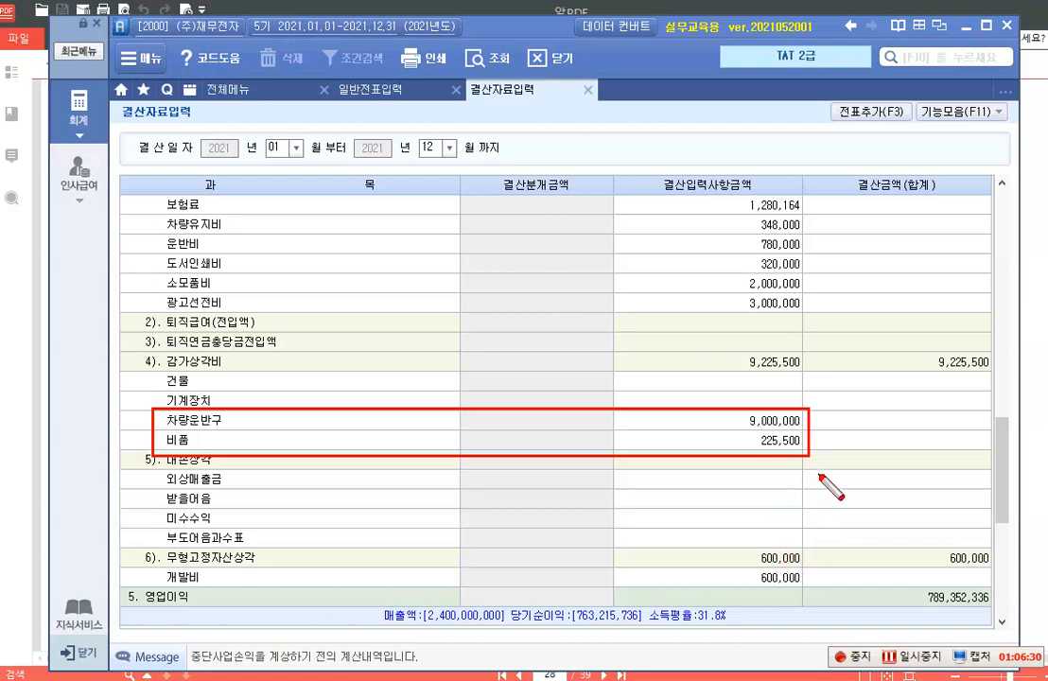
{"action": "key", "text": "Escape"}
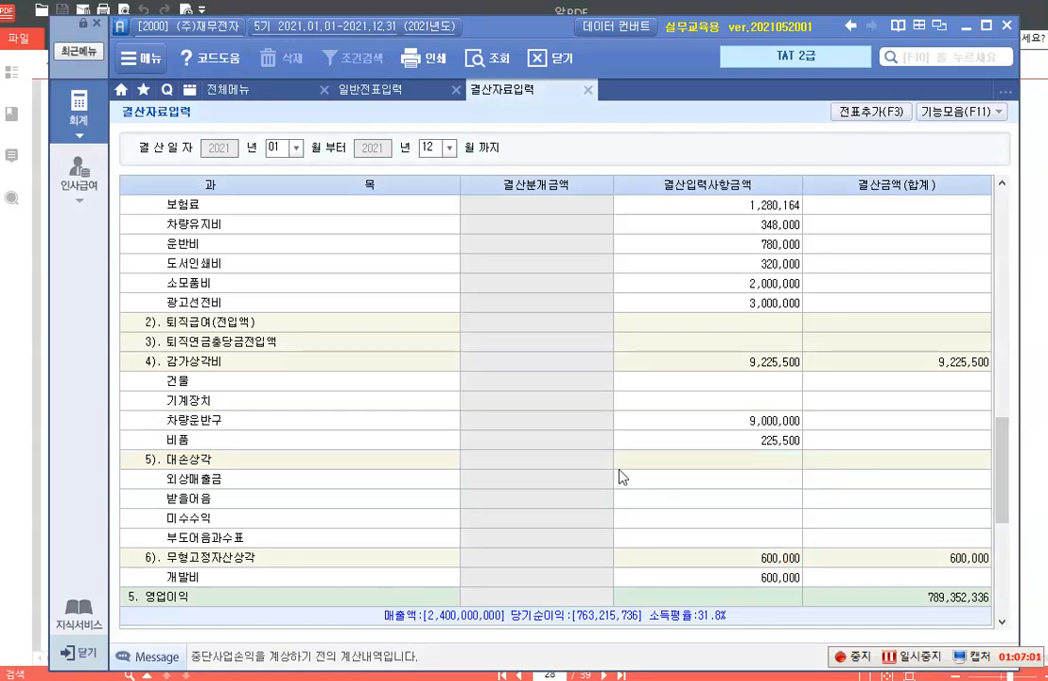
Step: Write the debit side "(차) 법인세 등 30,000,000" as an on-screen text note over the 영업외 수익 rows
{"action": "scroll", "coordinate": [619, 475], "scroll_direction": "down", "scroll_amount": 6}
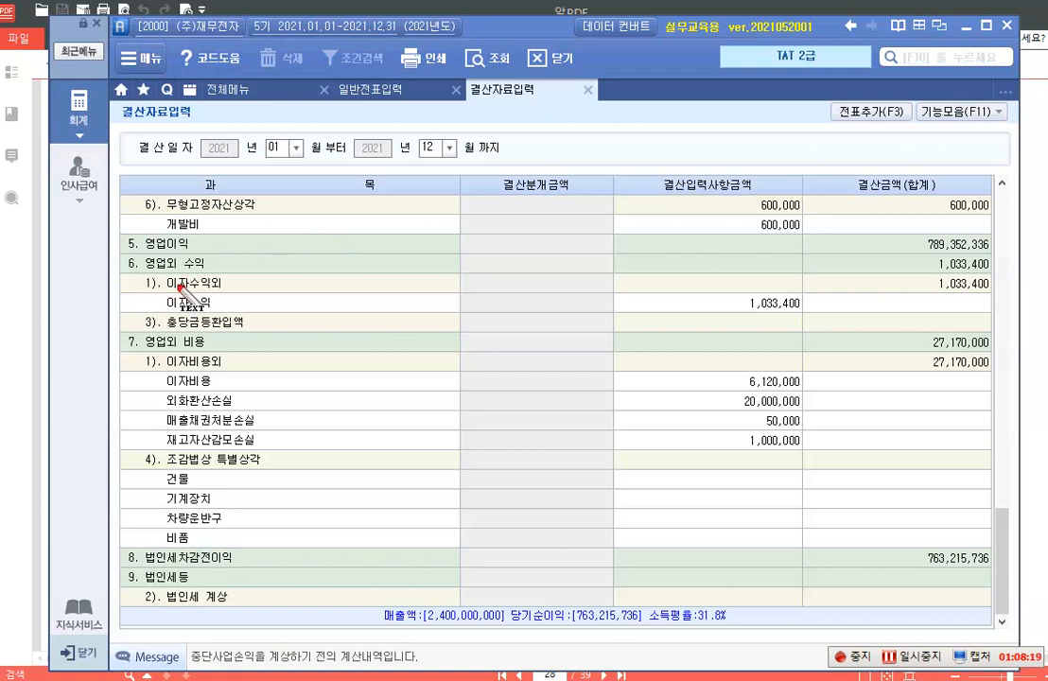
{"action": "left_click", "coordinate": [300, 251]}
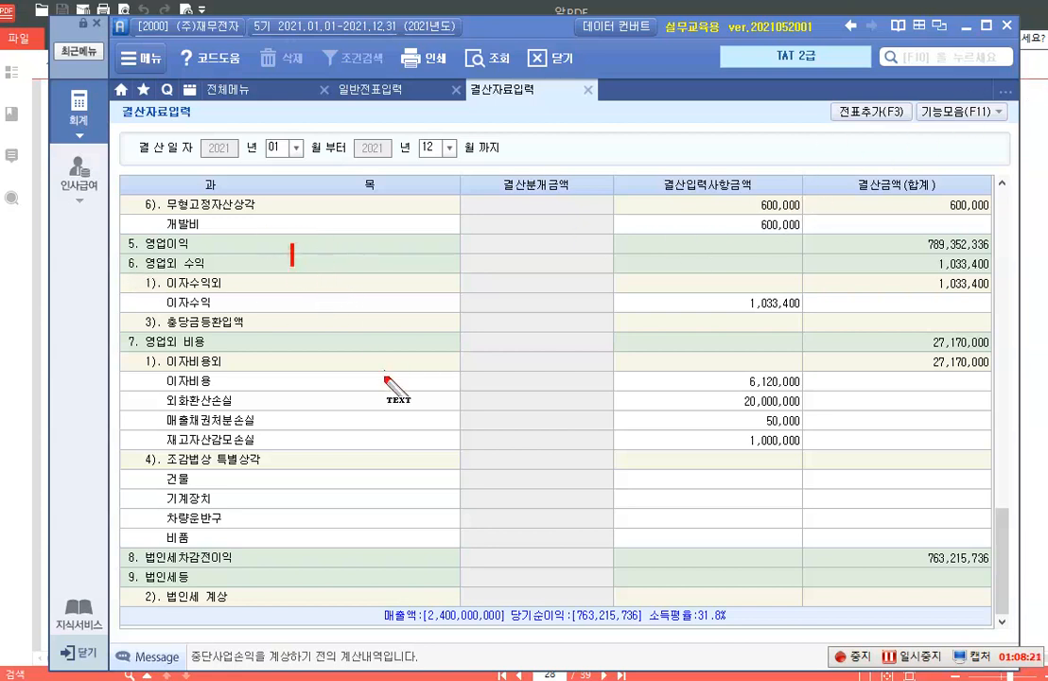
{"action": "type", "text": "(차)"}
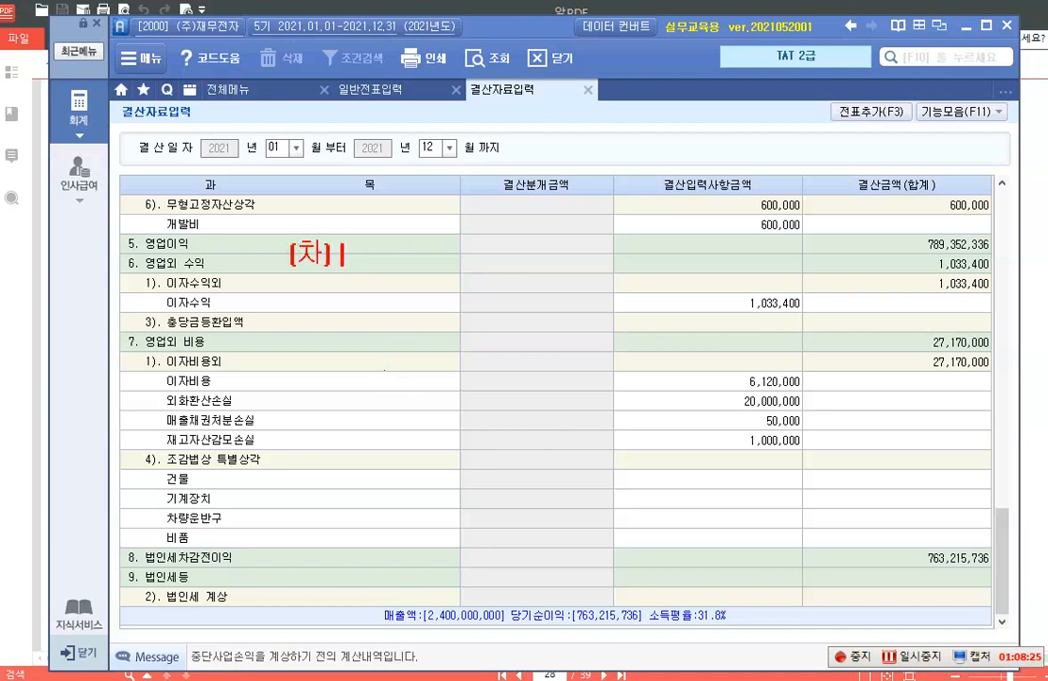
{"action": "type", "text": " 비ㅂ인세 ㄷㅡㅇ"}
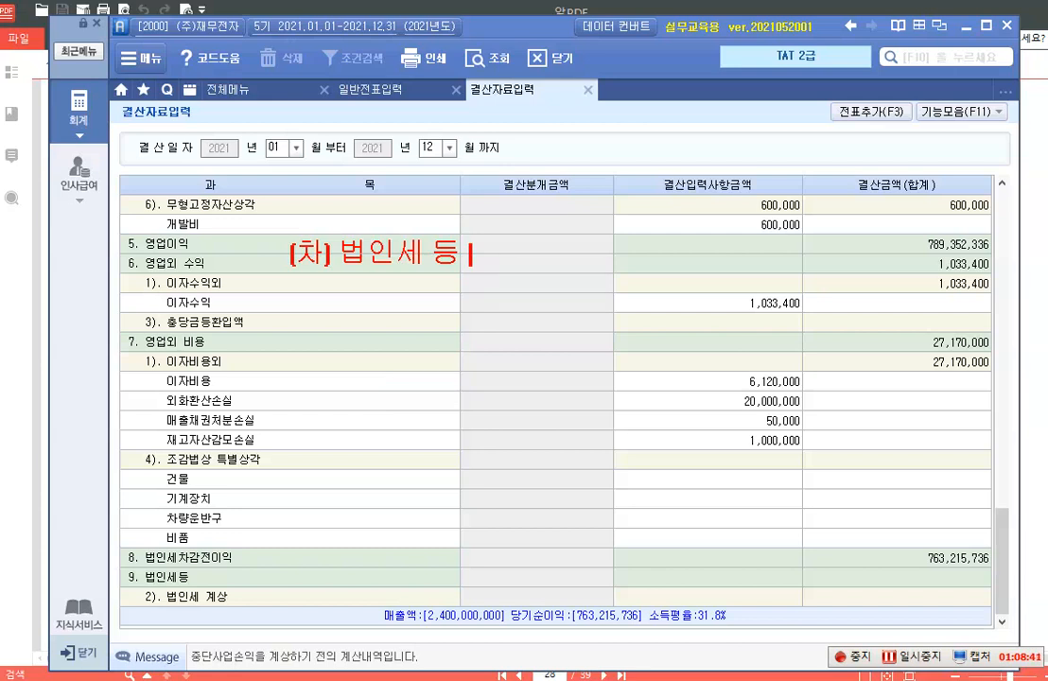
{"action": "type", "text": "30,0"}
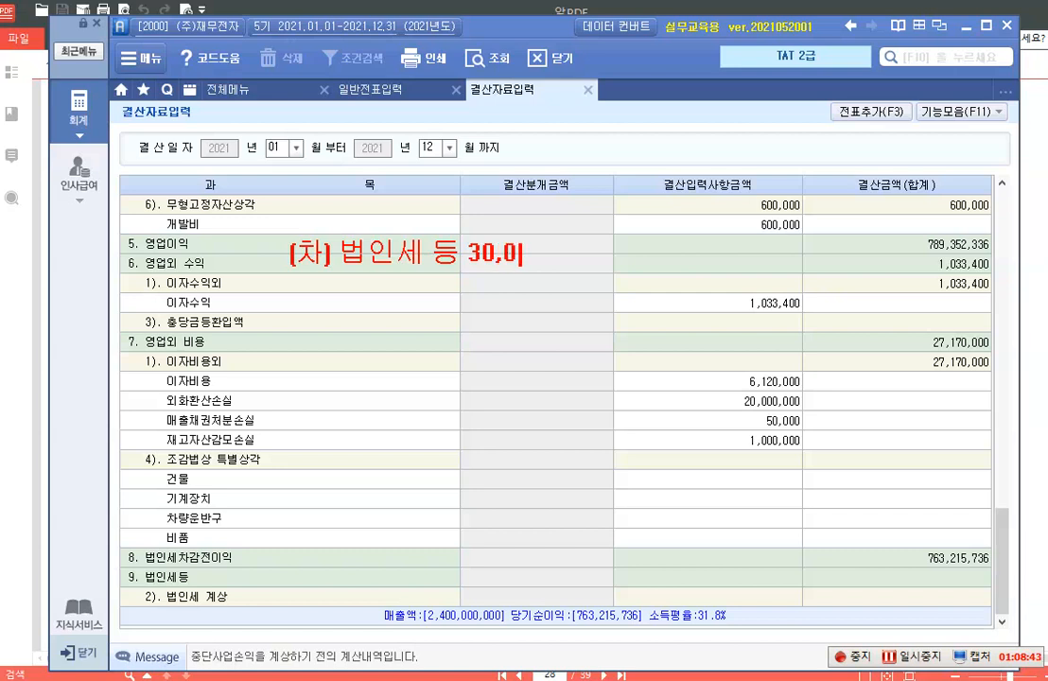
{"action": "type", "text": "00,000"}
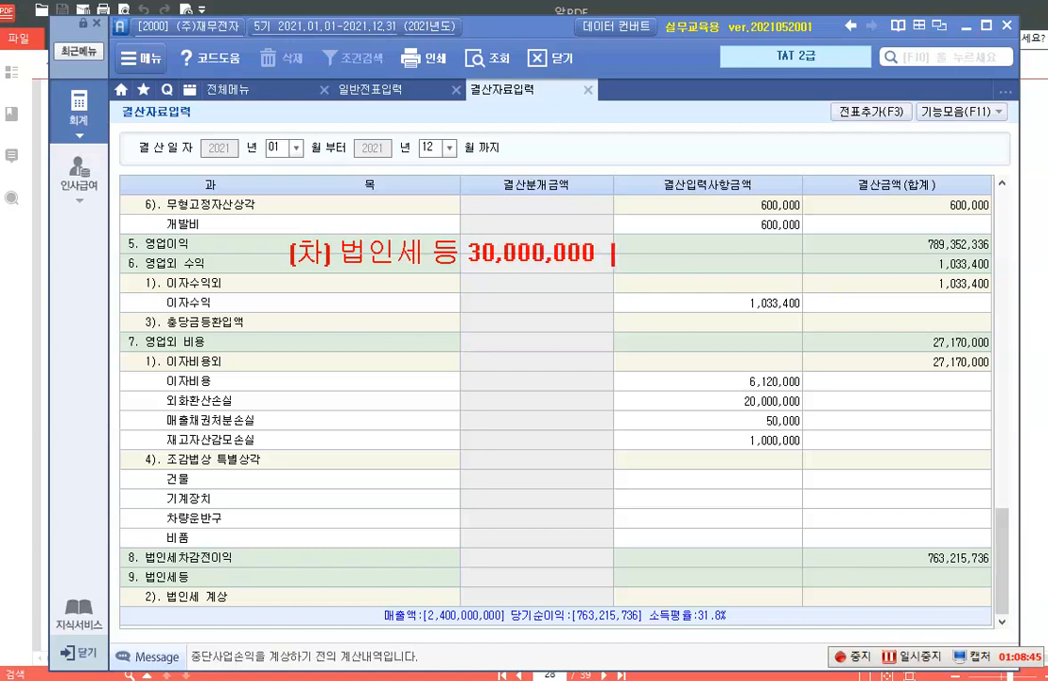
Step: Add the credit side to the note: "(대) 선납세금 9,993,200" with "미지급세금 20,006,800" on the line below
{"action": "type", "text": " [대]"}
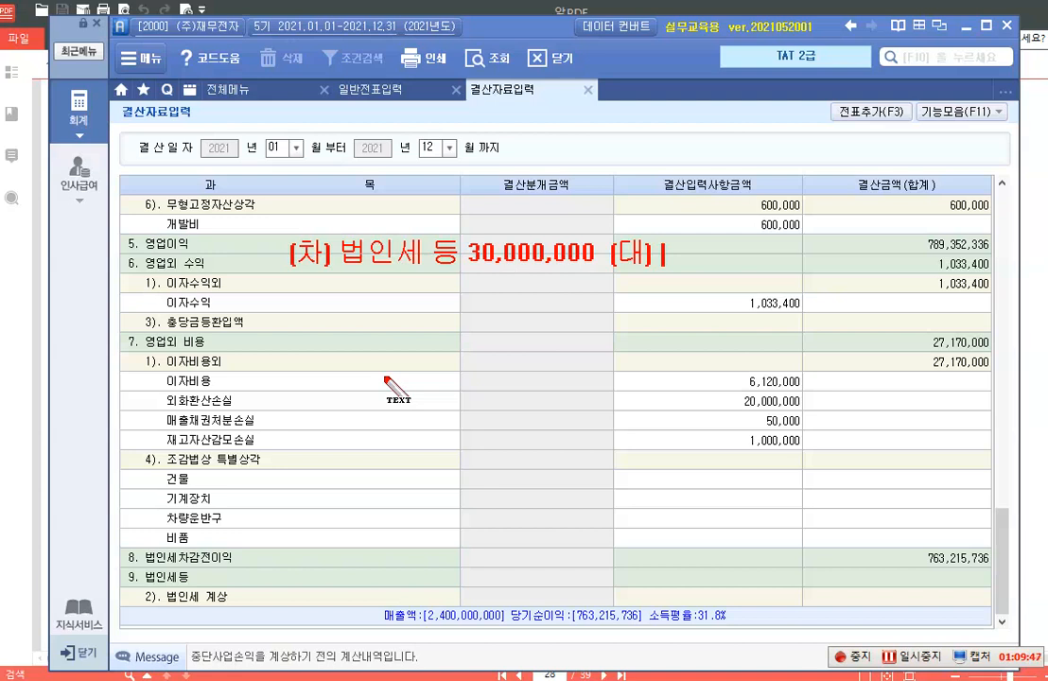
{"action": "type", "text": "선나ㅂ세"}
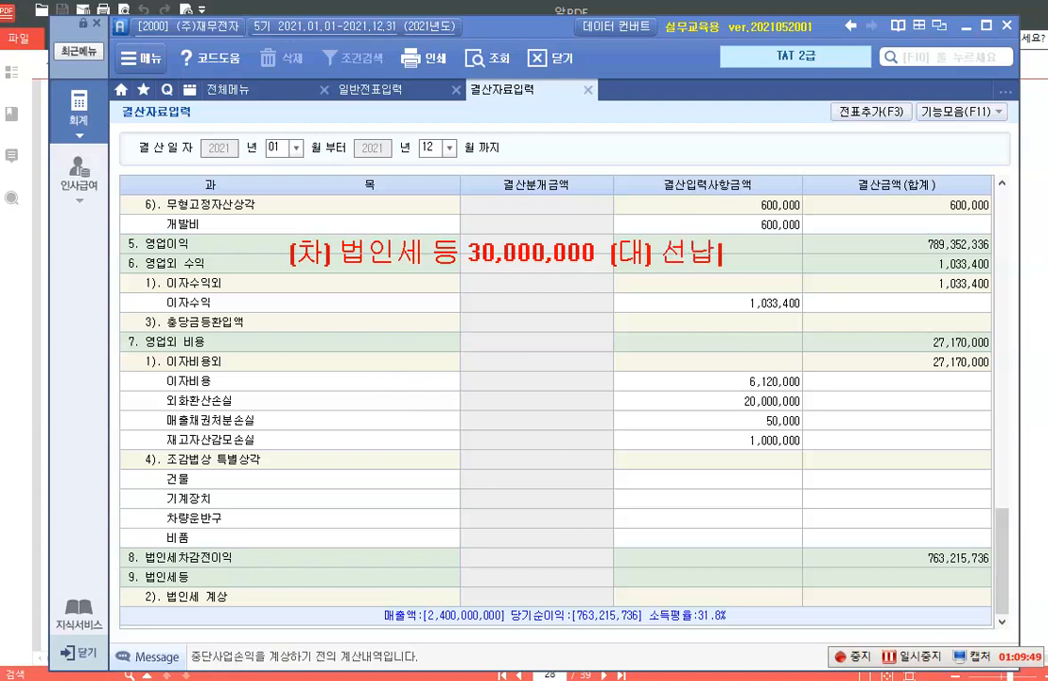
{"action": "type", "text": "금 "}
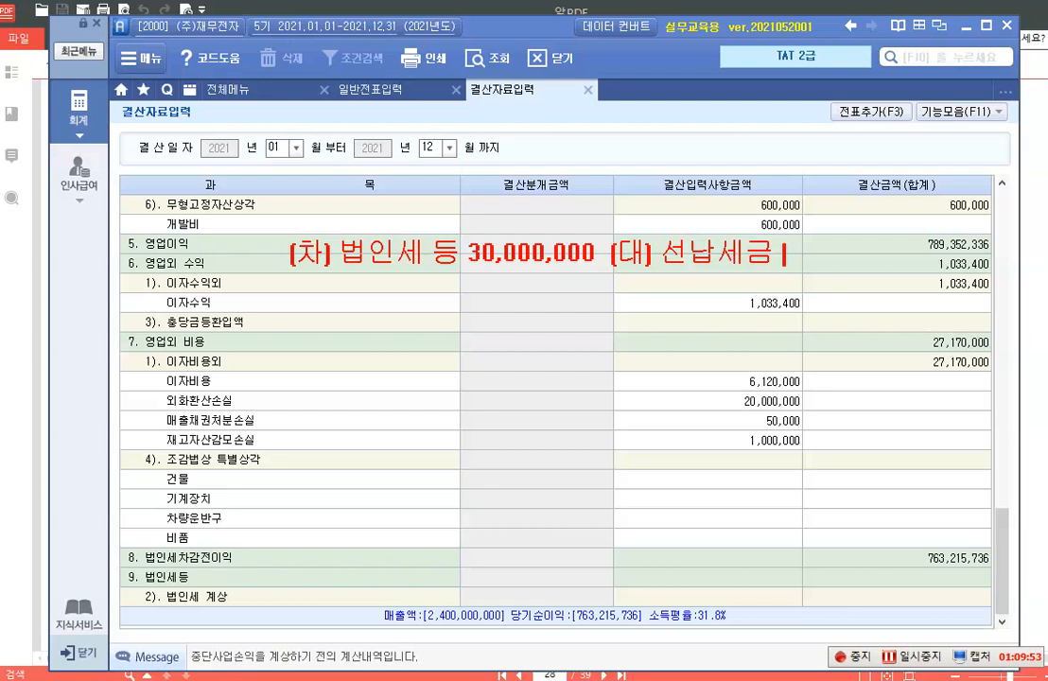
{"action": "type", "text": "9,993,200"}
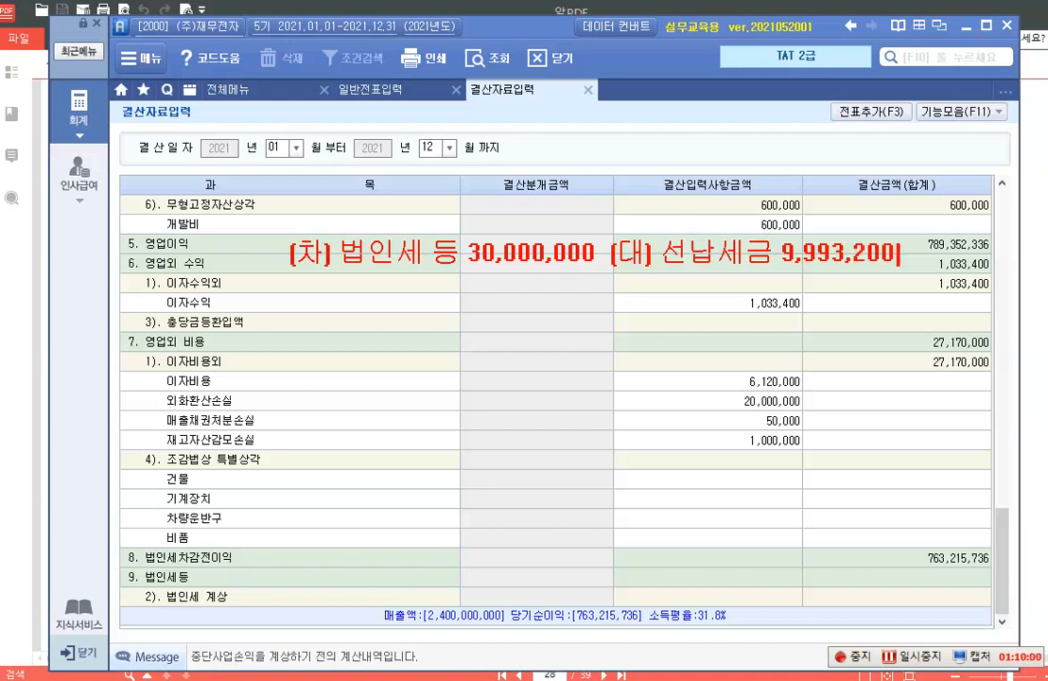
{"action": "key", "text": "Return"}
{"action": "key", "text": "Return"}
{"action": "type", "text": "미지급세금"}
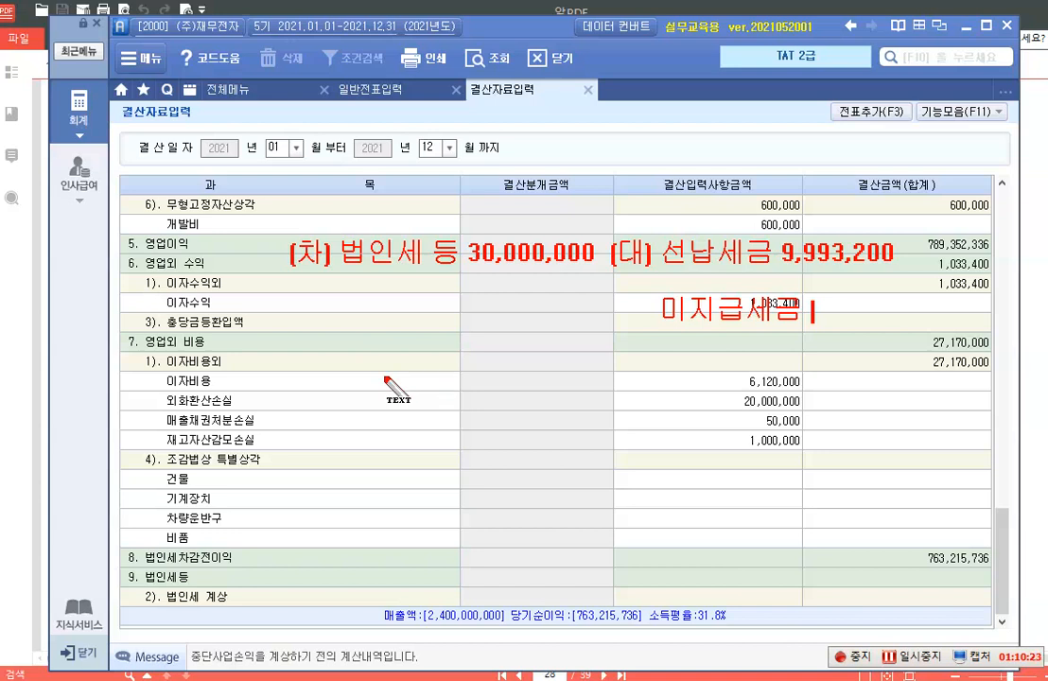
{"action": "type", "text": "2"}
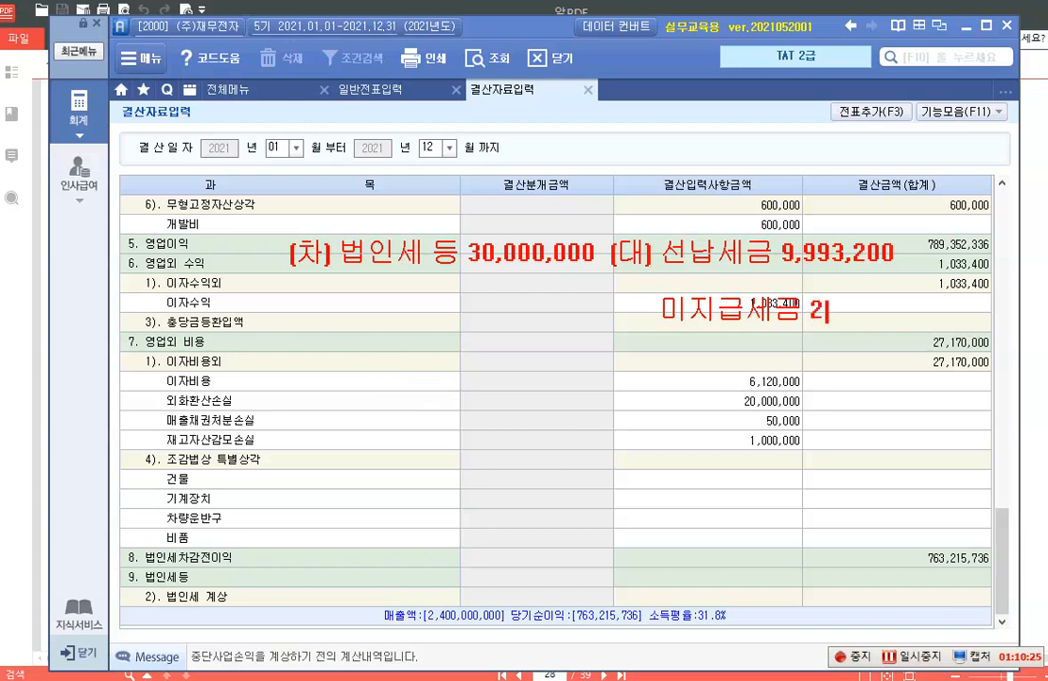
{"action": "type", "text": "0,00"}
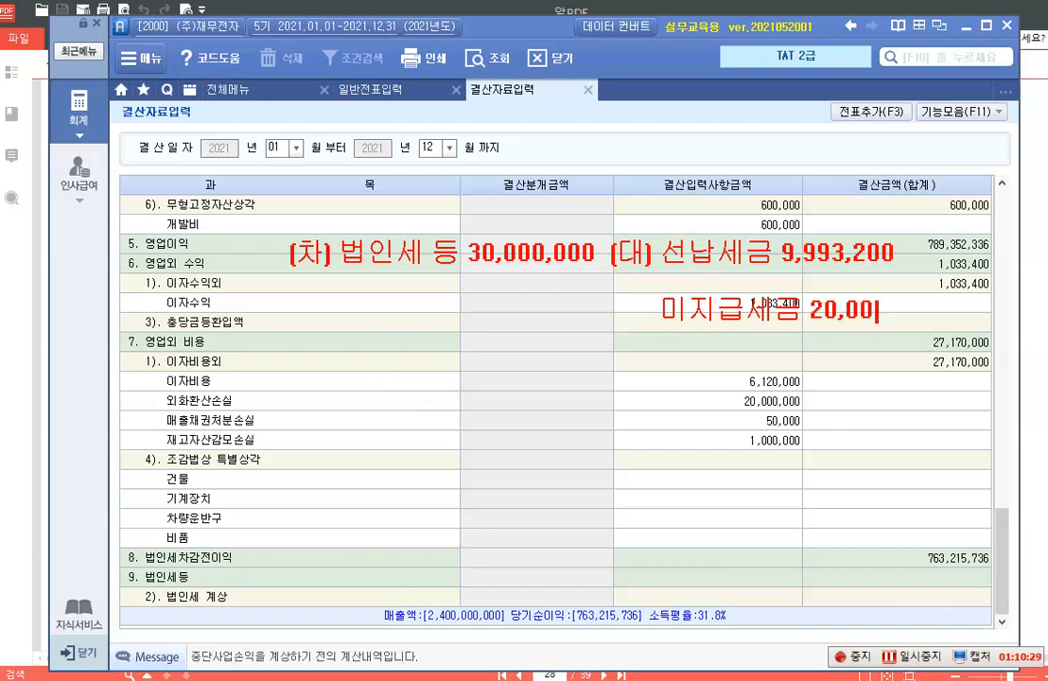
{"action": "type", "text": "6,800"}
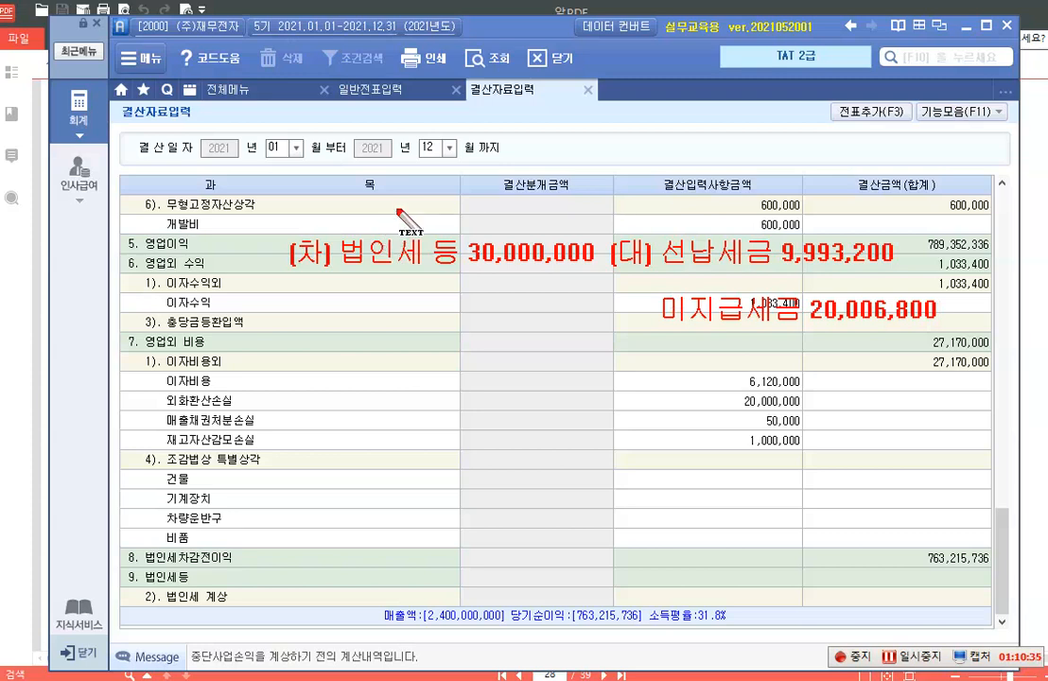
Step: Write the heading note "일반전표 -> 12.31" above the 법인세 등 journal entry
{"action": "left_click", "coordinate": [303, 196]}
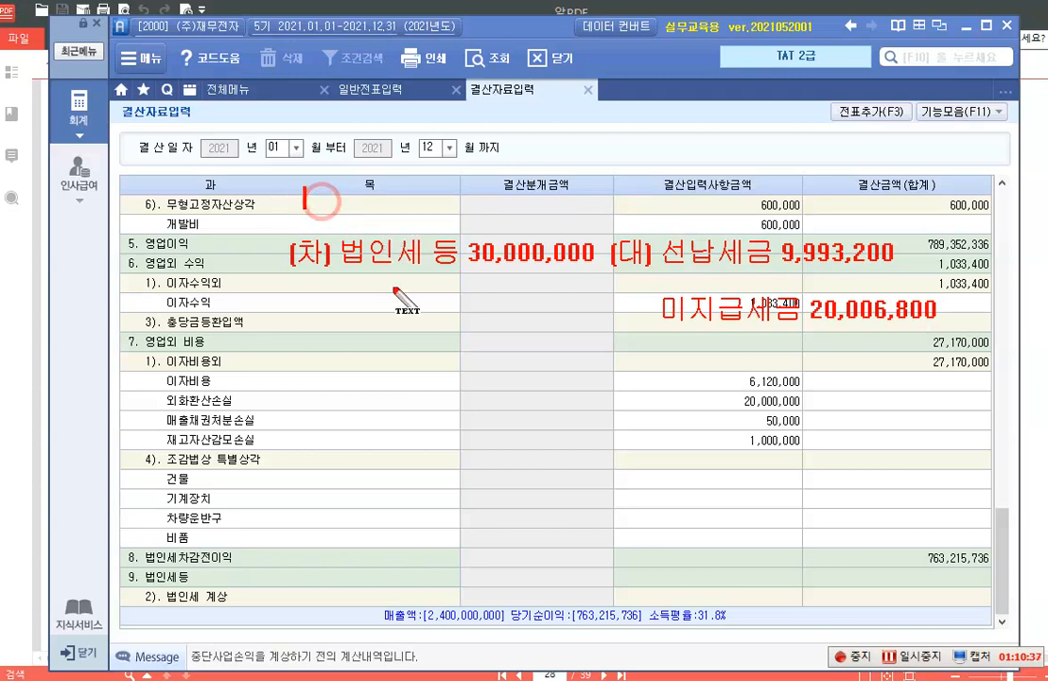
{"action": "type", "text": "일반"}
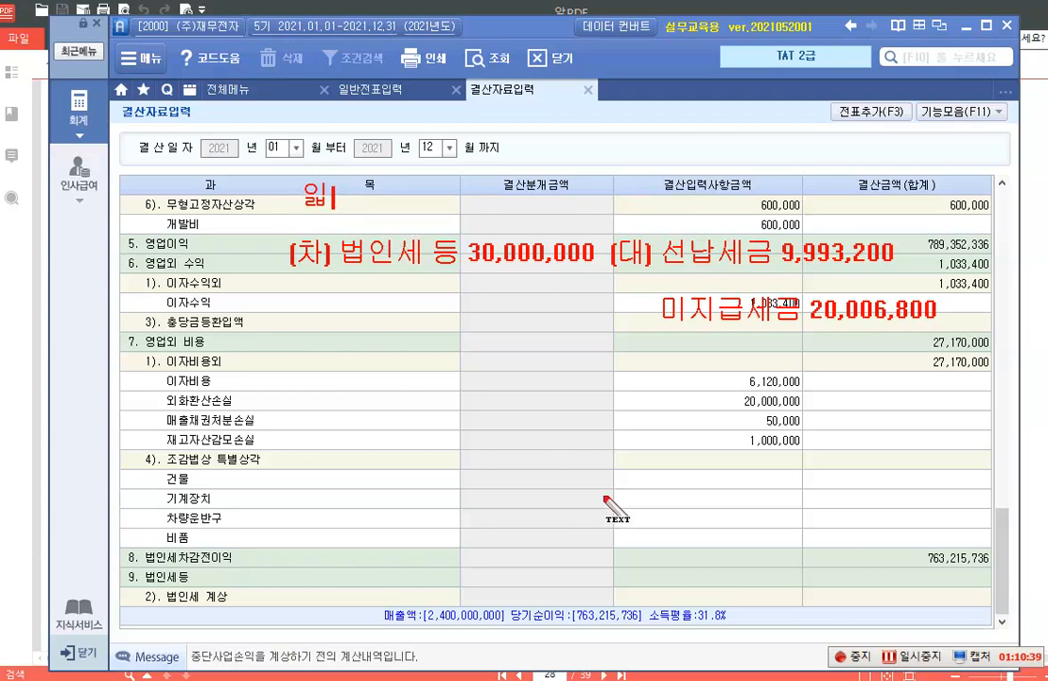
{"action": "type", "text": "전표"}
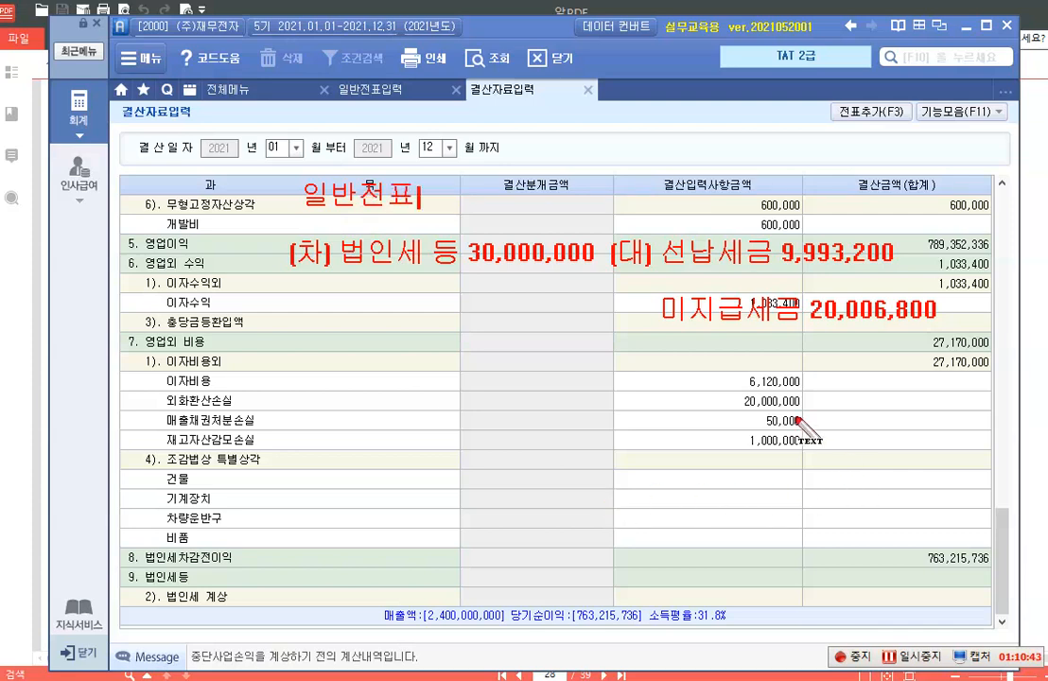
{"action": "type", "text": " ㅡ"}
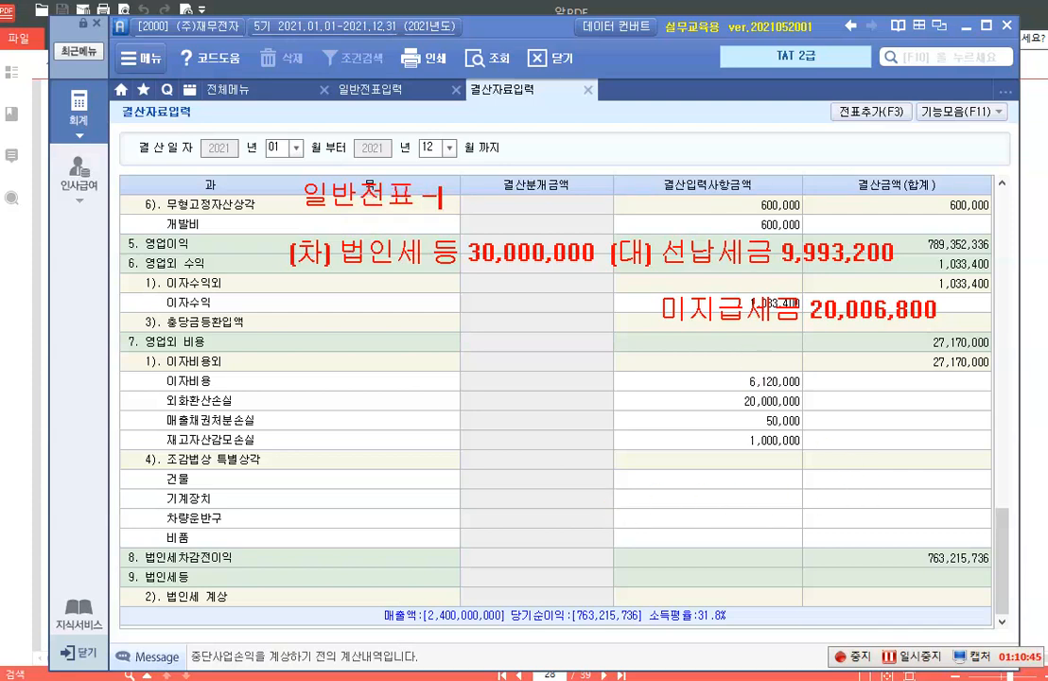
{"action": "key", "text": "BackSpace"}
{"action": "type", "text": "-> 2"}
{"action": "key", "text": "BackSpace"}
{"action": "type", "text": "12.31"}
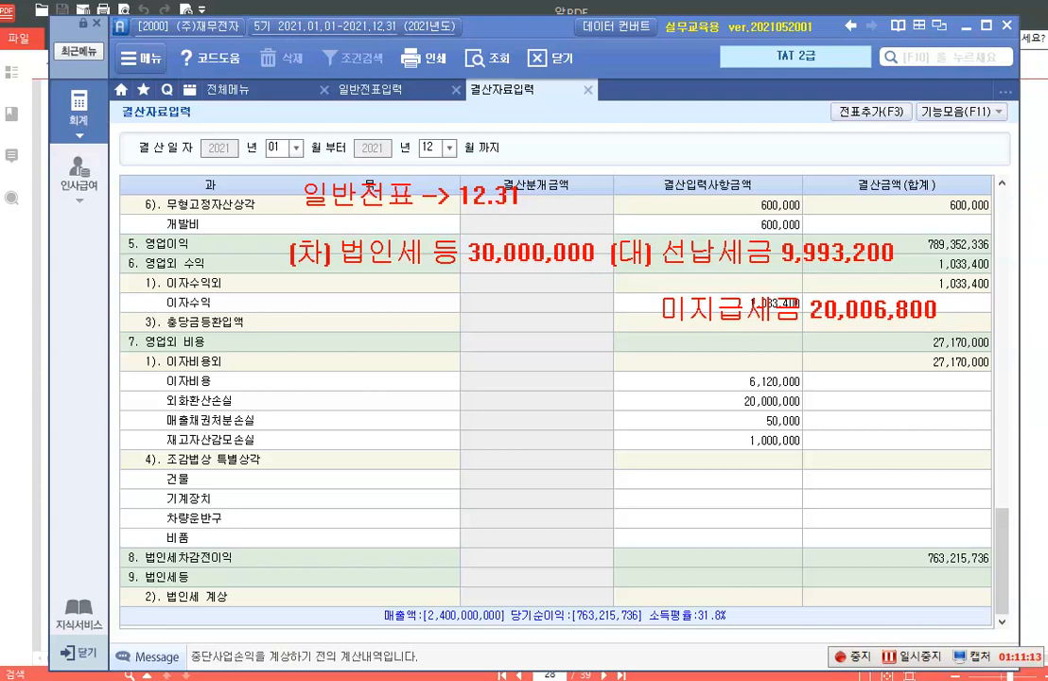
Step: Start a second on-screen note over the 영업외 비용 rows with the heading "일반전표입력 -> 12.31"
{"action": "left_click", "coordinate": [322, 401]}
{"action": "type", "text": "일"}
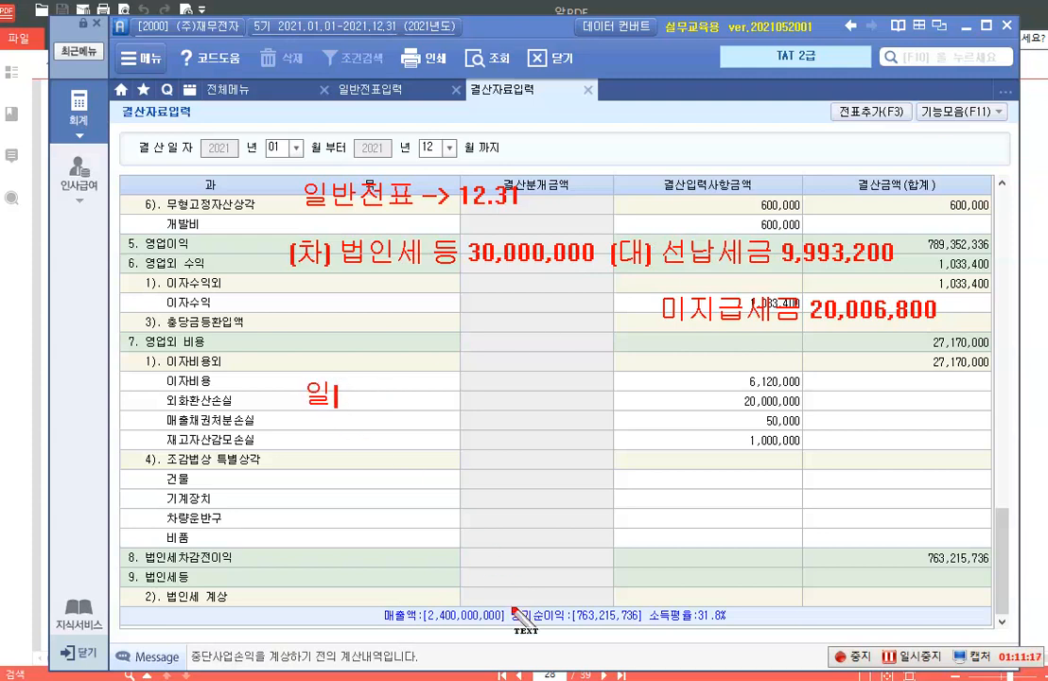
{"action": "type", "text": "반전표"}
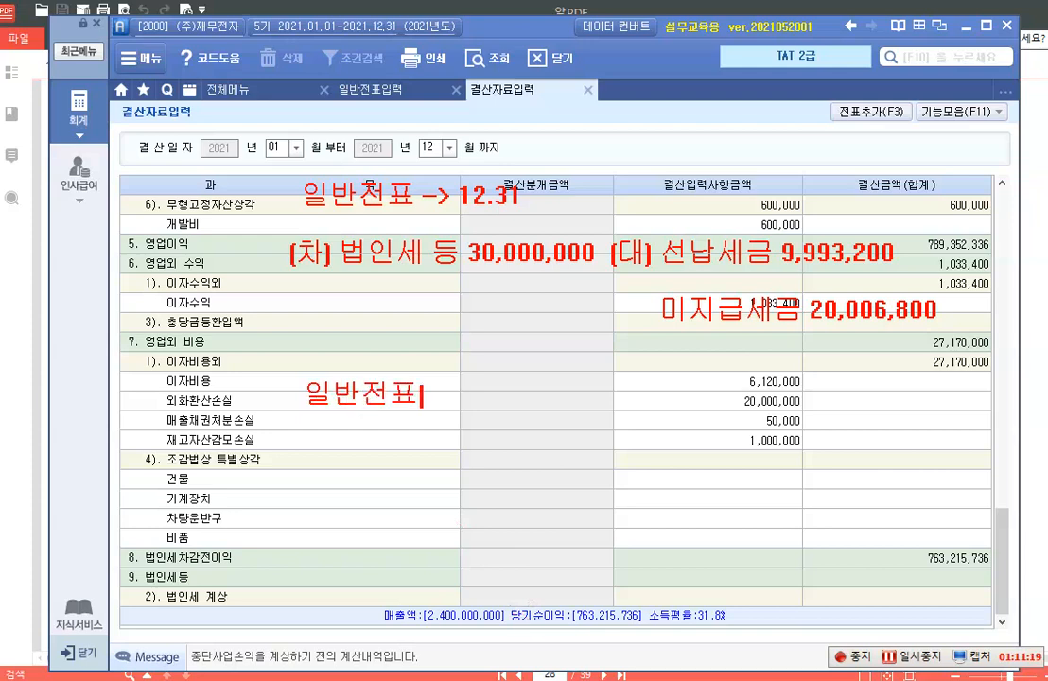
{"action": "type", "text": "입력 "}
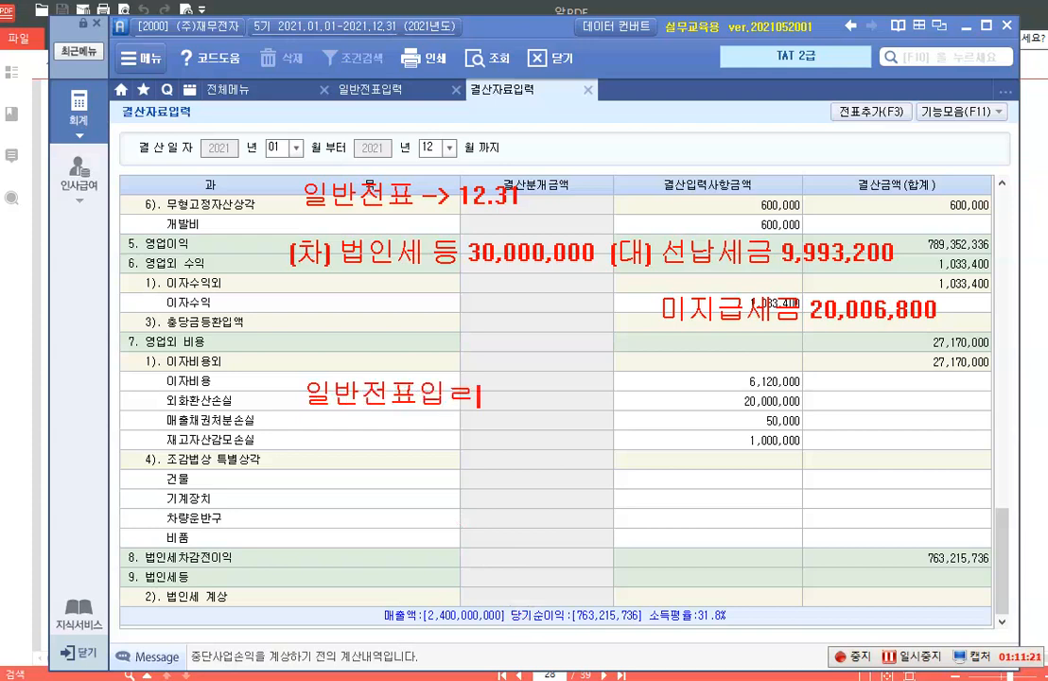
{"action": "type", "text": "-> 12.31"}
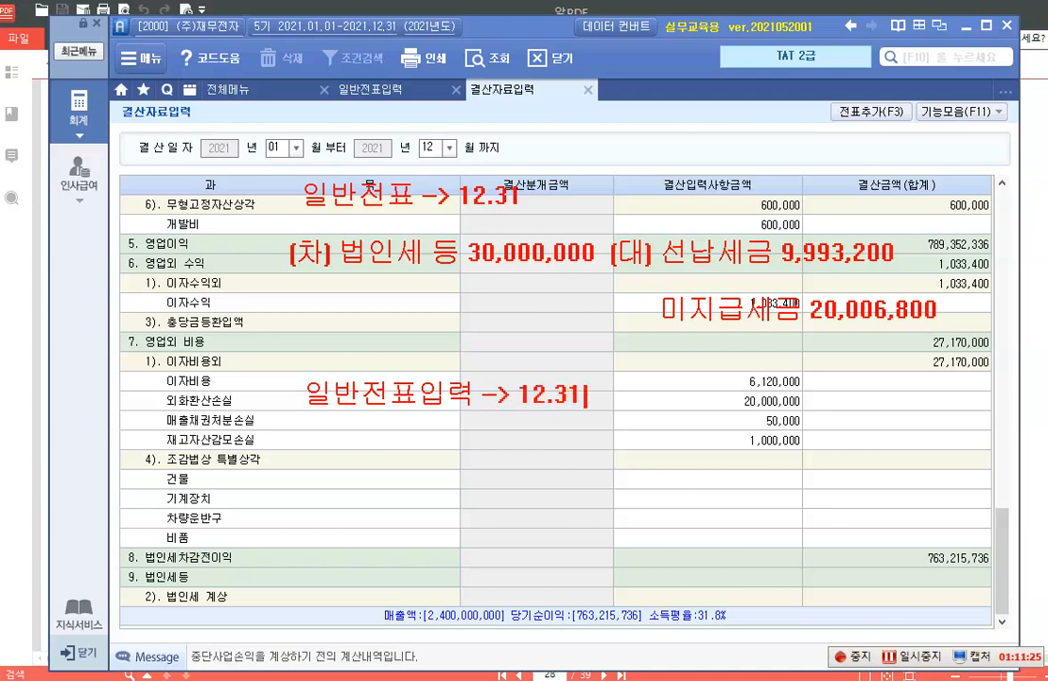
Step: Write the debit side "(차) 법인세 등 9,993,200" under the 일반전표입력 heading of the second on-screen note
{"action": "key", "text": "Return"}
{"action": "key", "text": "Return"}
{"action": "type", "text": "[차]"}
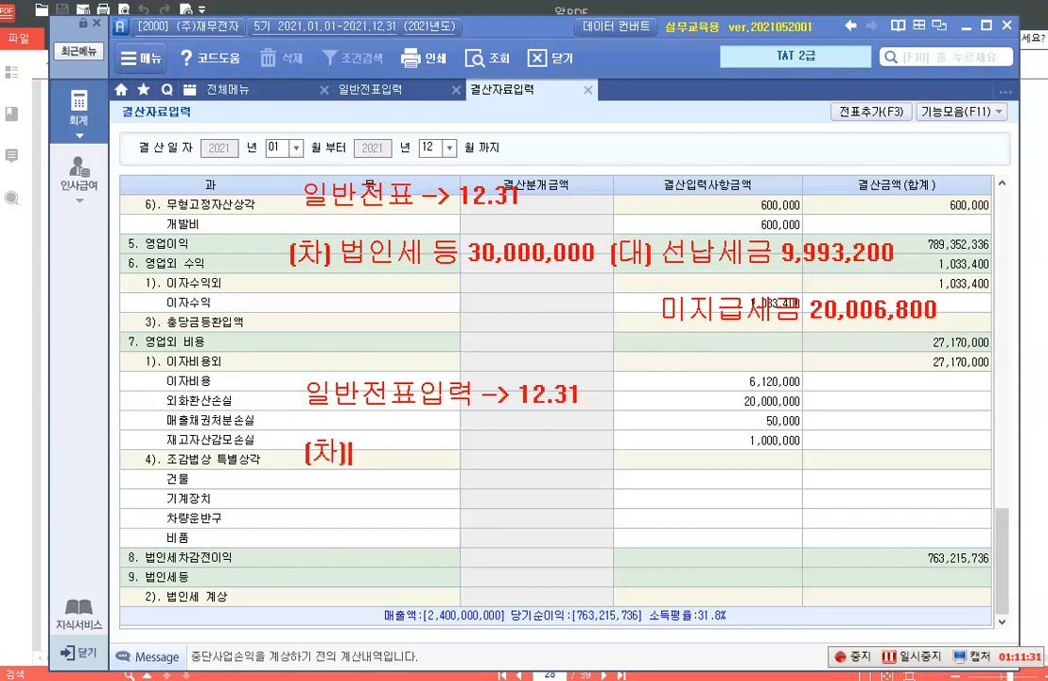
{"action": "type", "text": " ㅂ법인세 등 "}
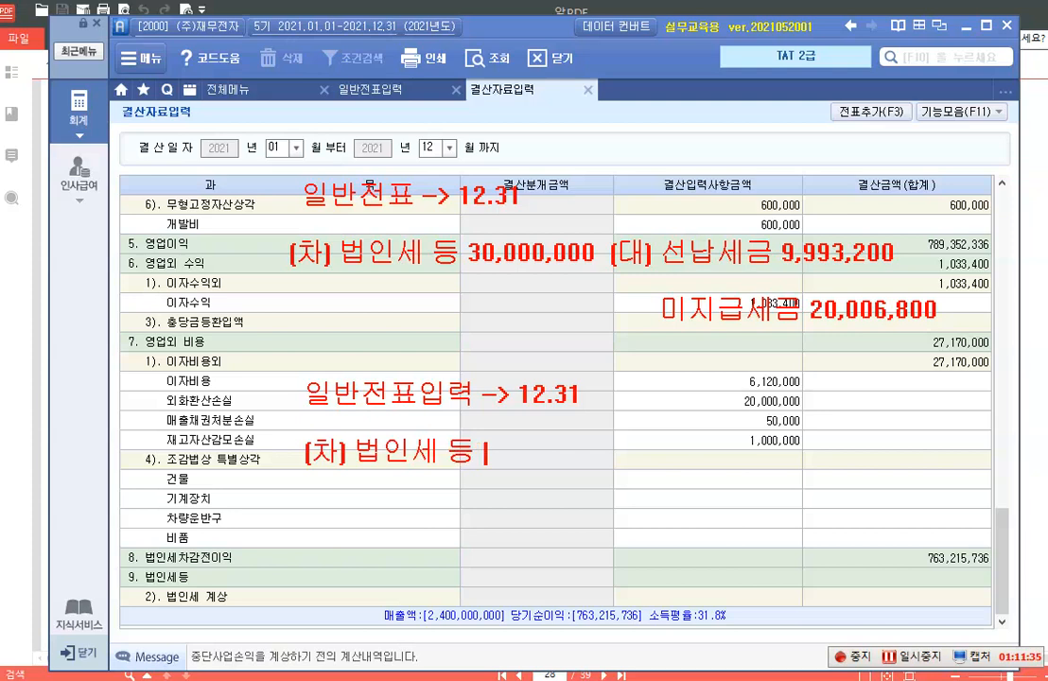
{"action": "type", "text": "9,993,200"}
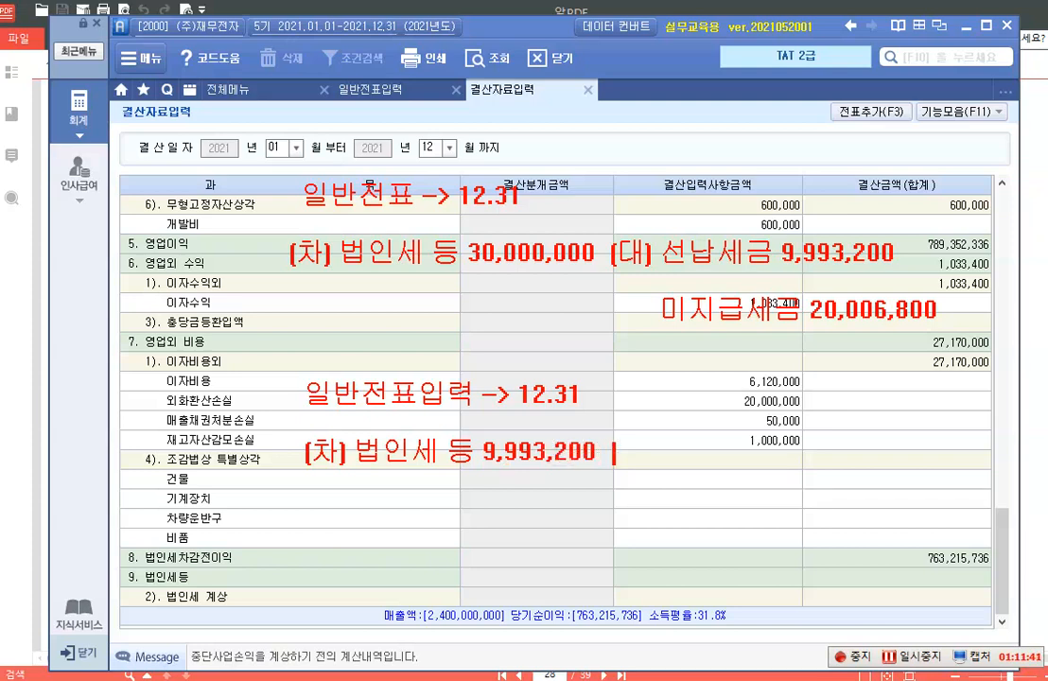
Step: Add the credit side "(대) 선납세금 9,993,200" to the second note's journal entry
{"action": "type", "text": " ("}
{"action": "type", "text": "대"}
{"action": "type", "text": ") 선나"}
{"action": "type", "text": "ㅂ세금 "}
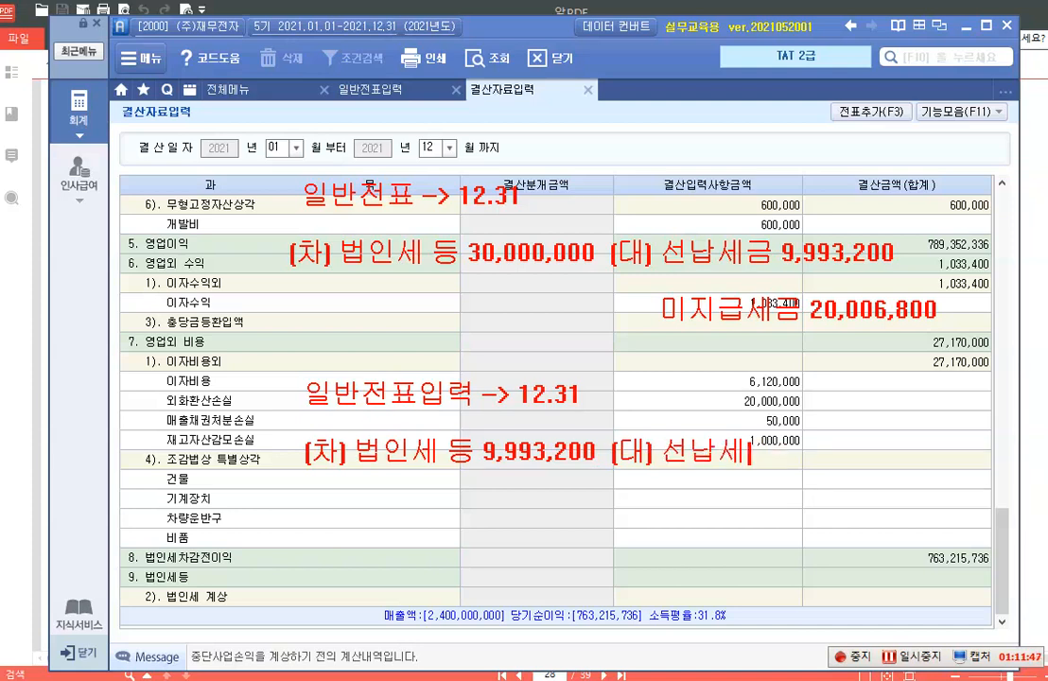
{"action": "type", "text": "9,993"}
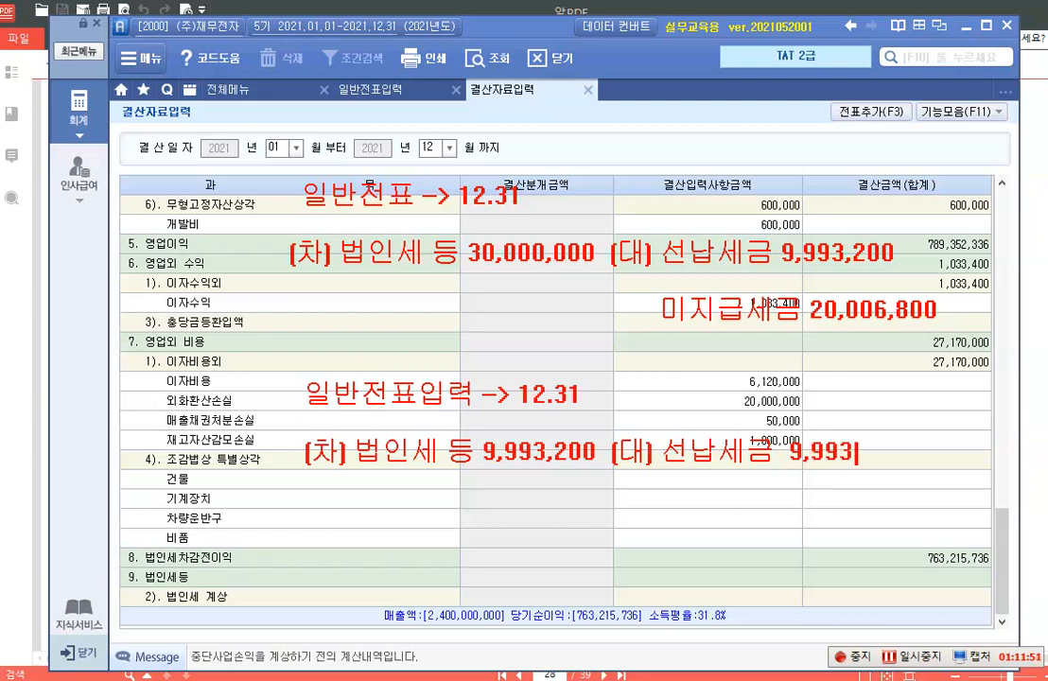
{"action": "type", "text": ",200"}
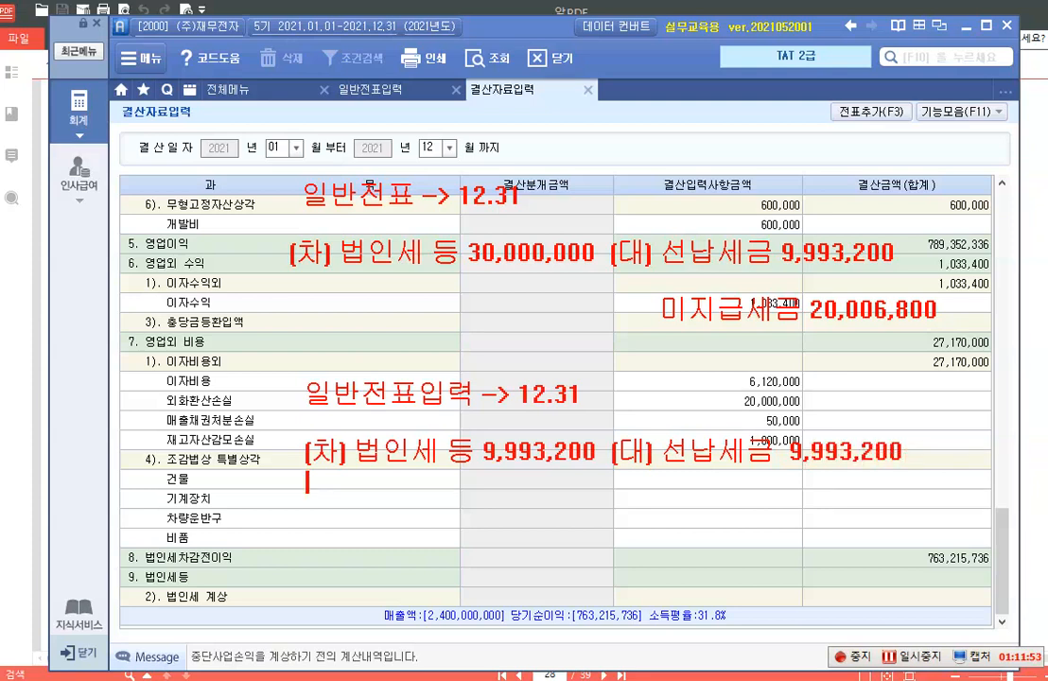
Step: Add the heading "결산자료입력" to the second note, with "법인세계상 20,006,800 -> 입력" on the line below
{"action": "key", "text": "Return"}
{"action": "type", "text": "결산자"}
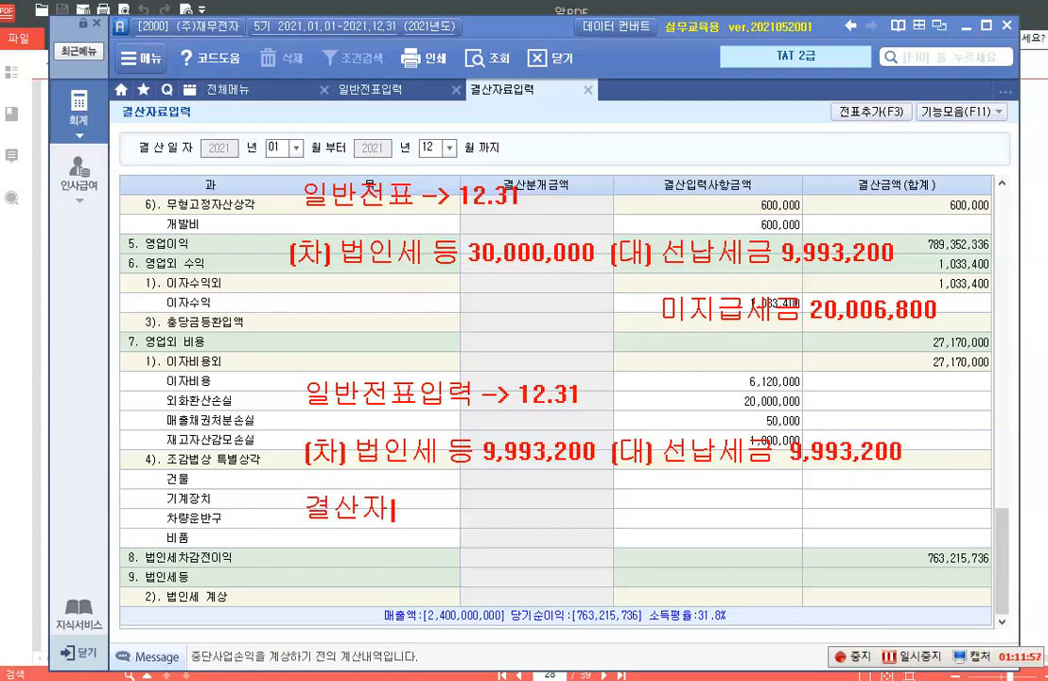
{"action": "type", "text": "료입력"}
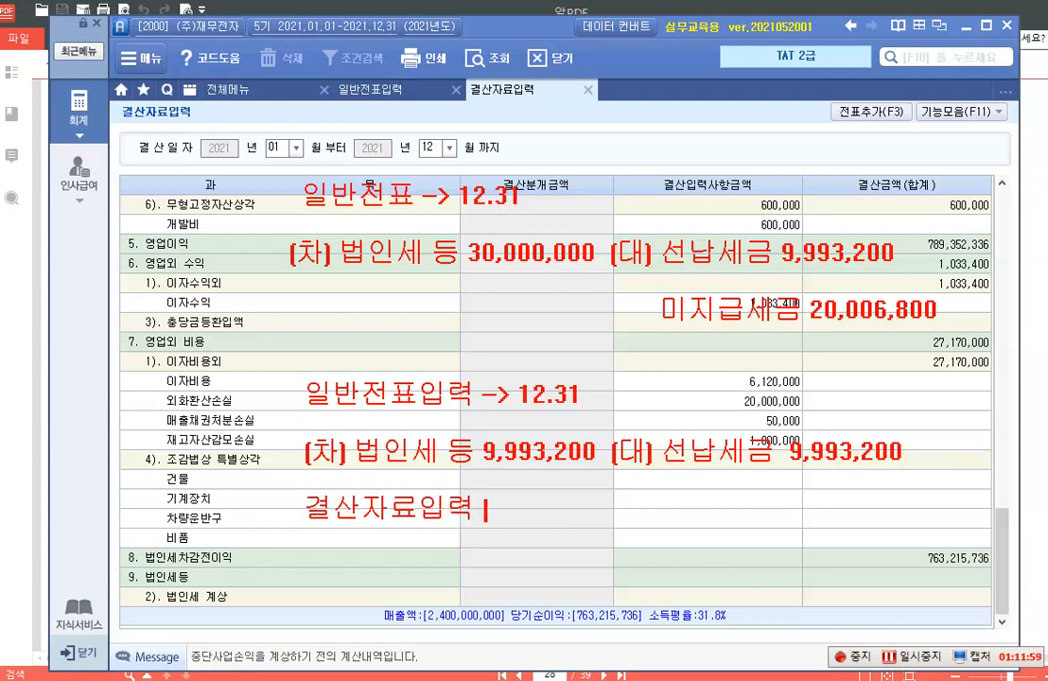
{"action": "key", "text": "Return"}
{"action": "type", "text": "비ㅂ"}
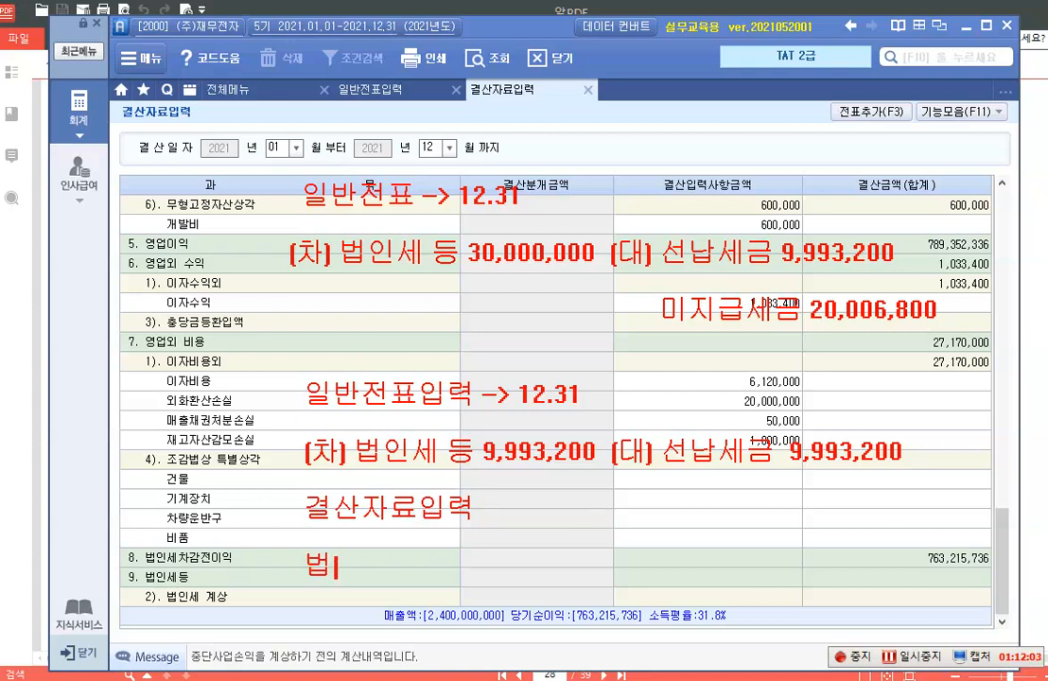
{"action": "type", "text": "인세계"}
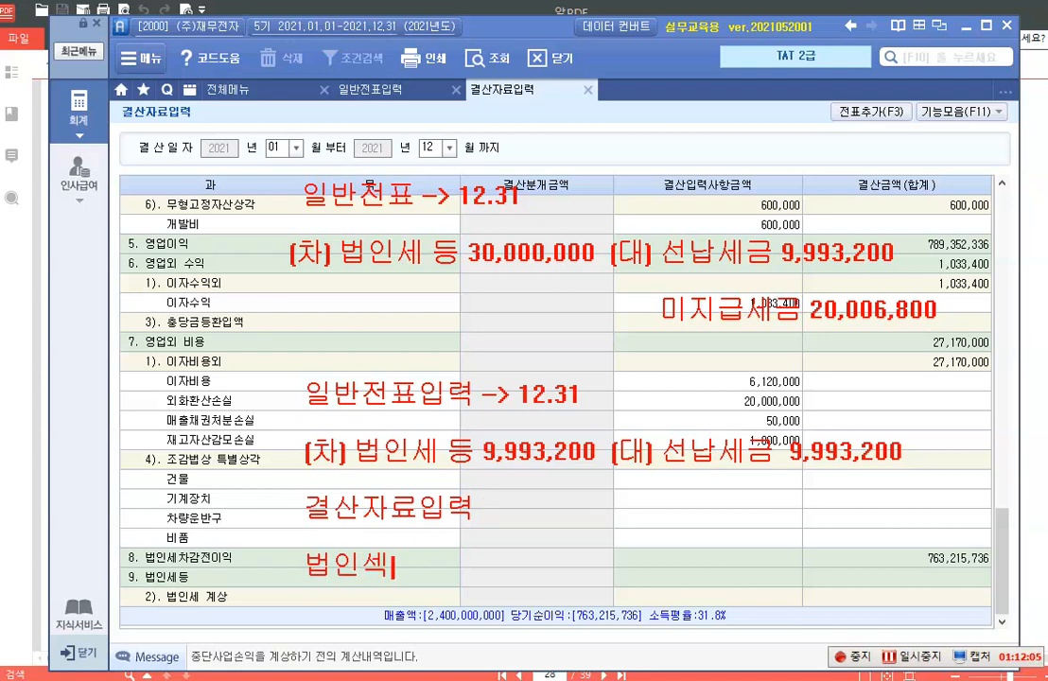
{"action": "type", "text": "상  "}
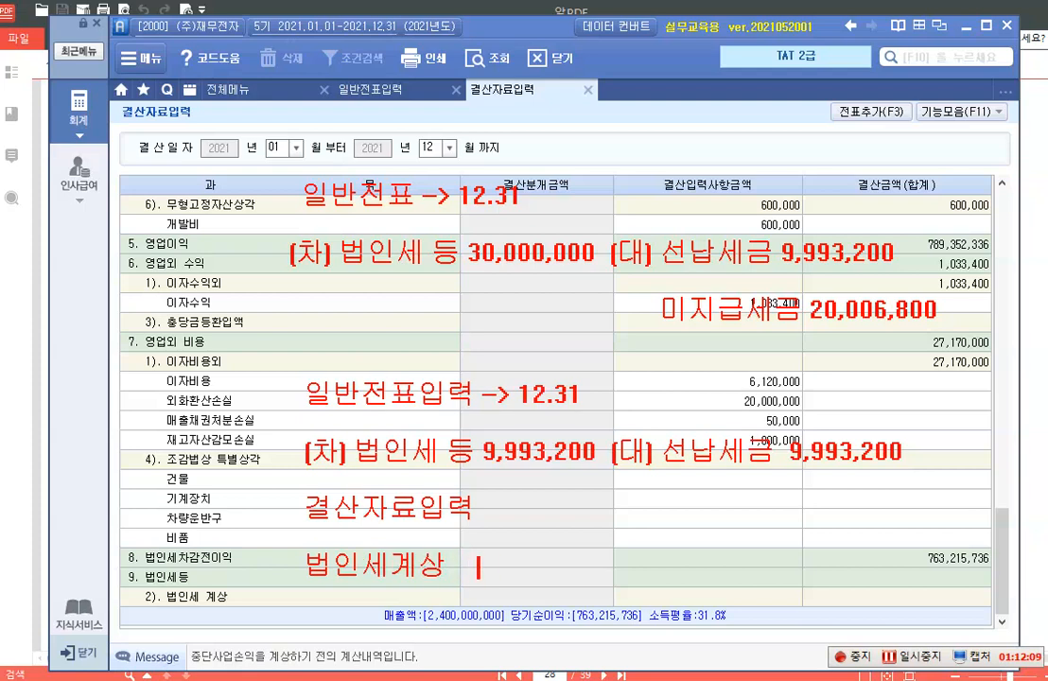
{"action": "type", "text": " 20,0"}
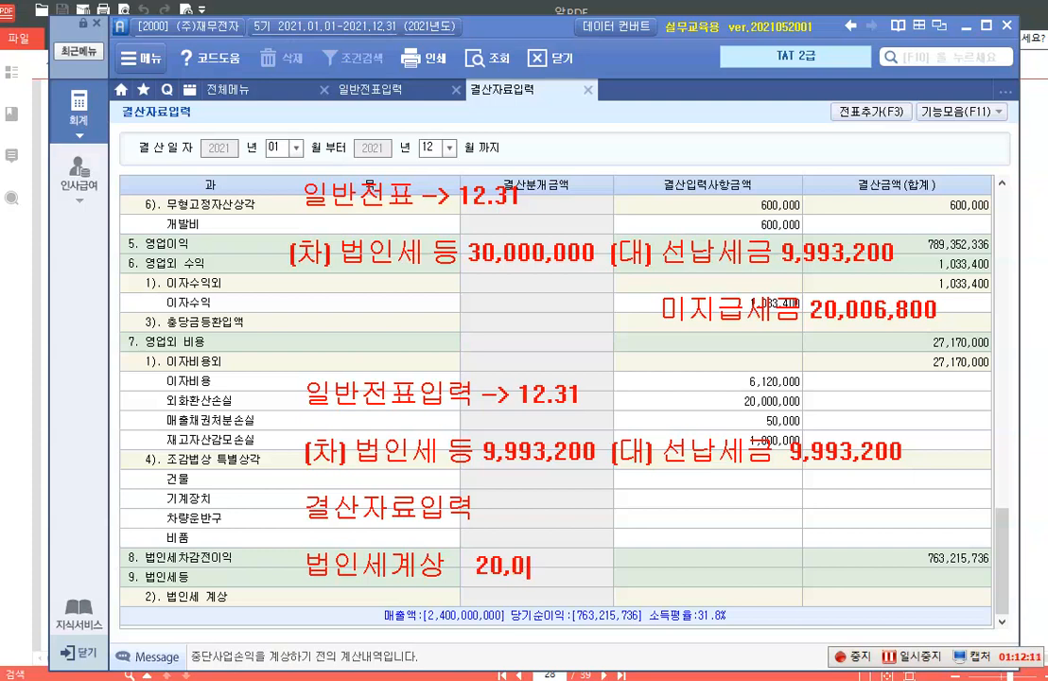
{"action": "type", "text": "06,80"}
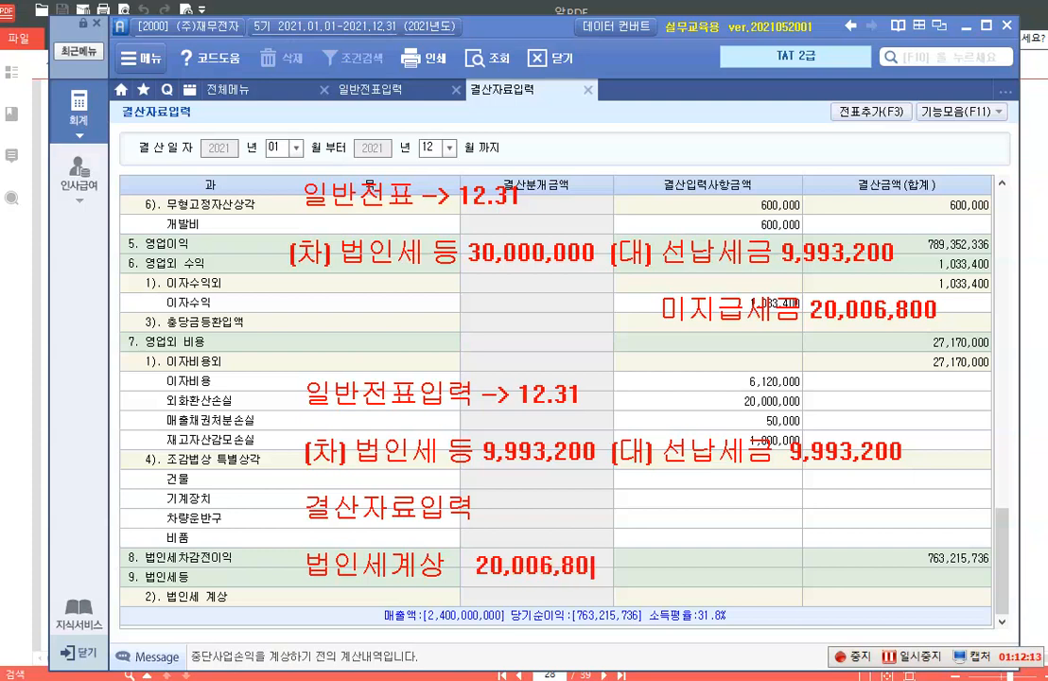
{"action": "type", "text": "0 -> 입력"}
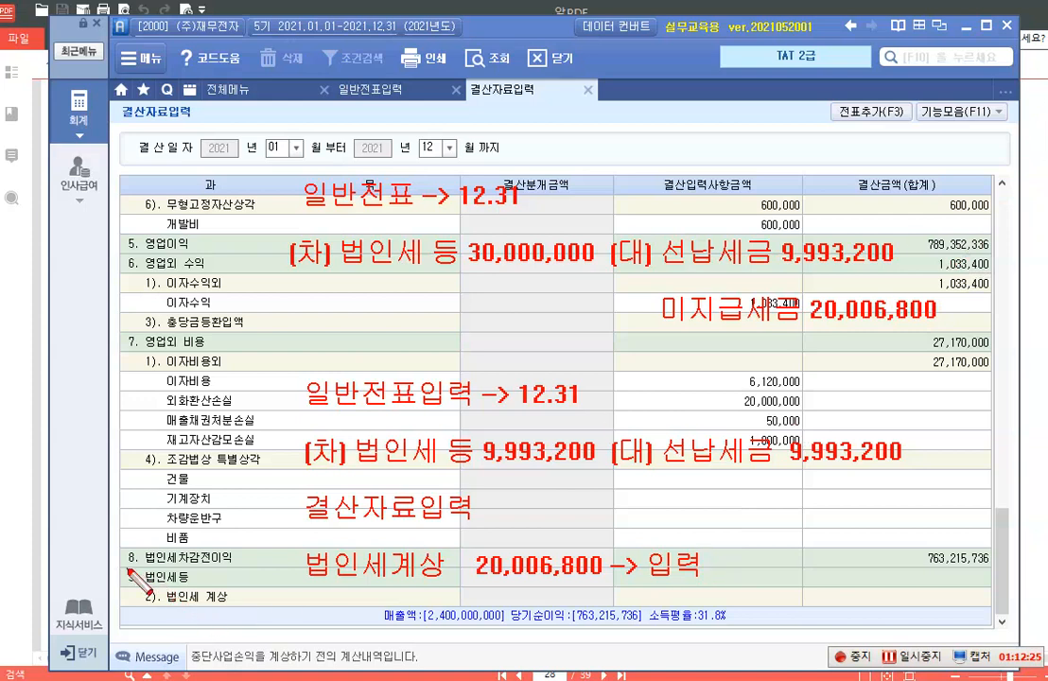
Step: Box the 법인세등 rows, both notes and the second note's two headings in red, and clear all annotations
{"action": "left_click_drag", "start_coordinate": [128, 570], "coordinate": [251, 609]}
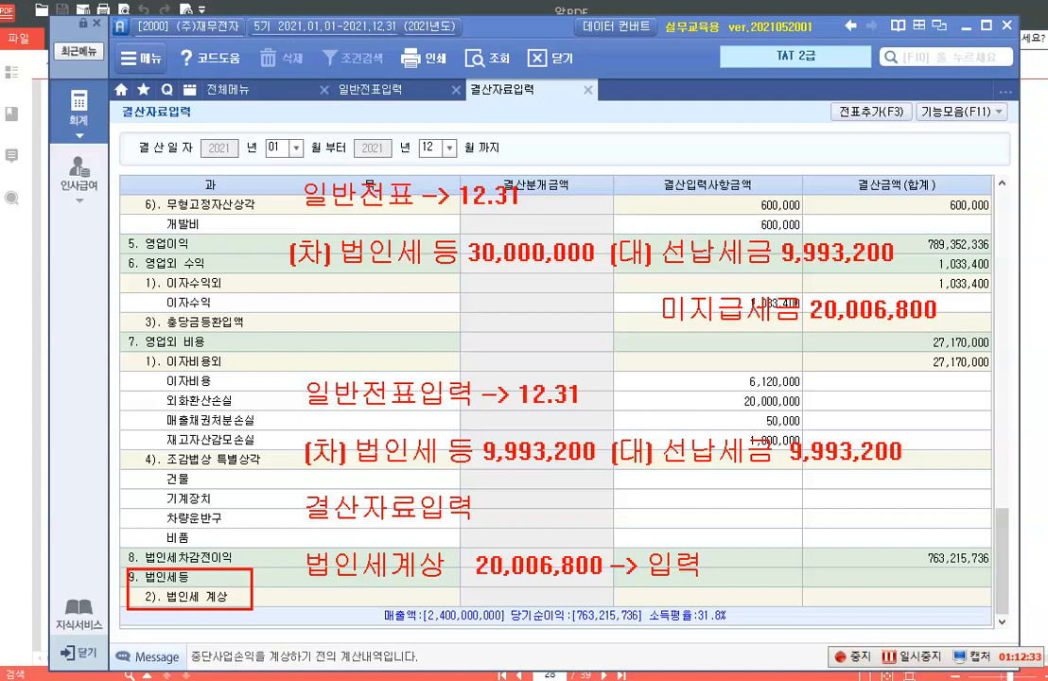
{"action": "mouse_move", "coordinate": [263, 163]}
{"action": "left_mouse_down"}
{"action": "mouse_move", "coordinate": [546, 311]}
{"action": "mouse_move", "coordinate": [950, 350]}
{"action": "left_mouse_up"}
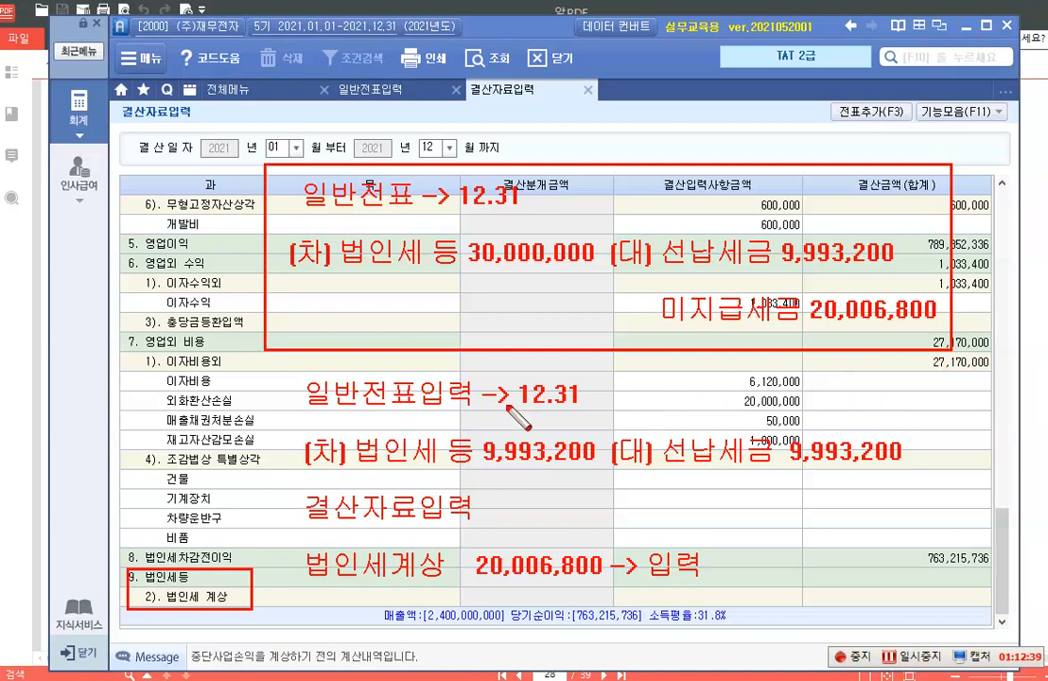
{"action": "mouse_move", "coordinate": [272, 363]}
{"action": "left_mouse_down"}
{"action": "mouse_move", "coordinate": [445, 510]}
{"action": "mouse_move", "coordinate": [771, 529]}
{"action": "mouse_move", "coordinate": [924, 608]}
{"action": "mouse_move", "coordinate": [945, 608]}
{"action": "left_mouse_up"}
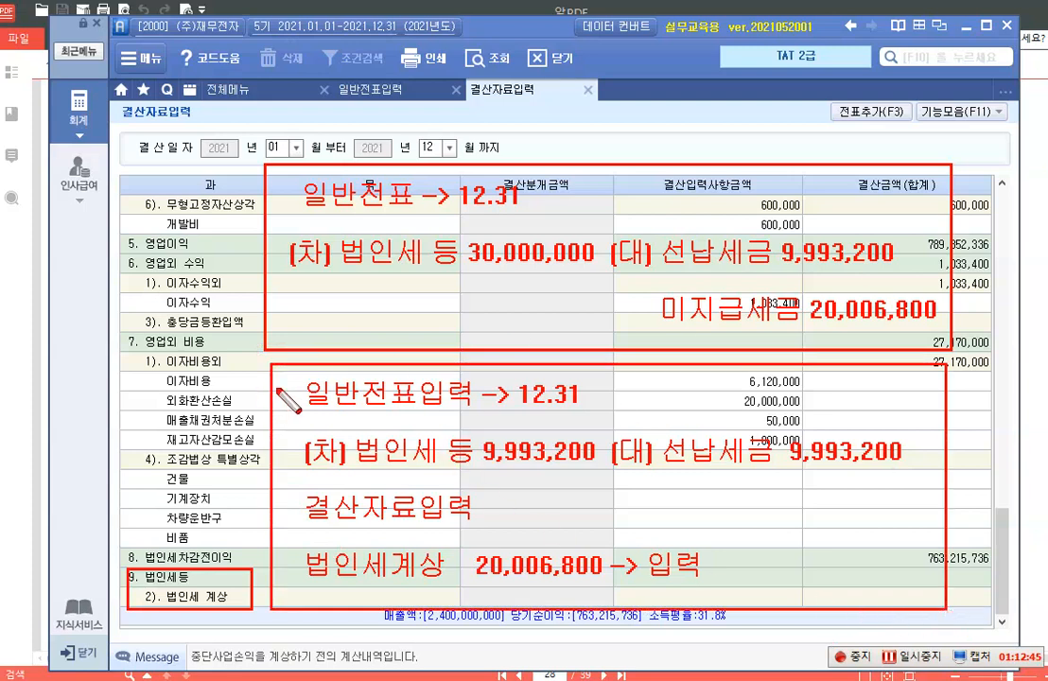
{"action": "mouse_move", "coordinate": [303, 379]}
{"action": "left_mouse_down"}
{"action": "mouse_move", "coordinate": [597, 428]}
{"action": "mouse_move", "coordinate": [587, 417]}
{"action": "left_mouse_up"}
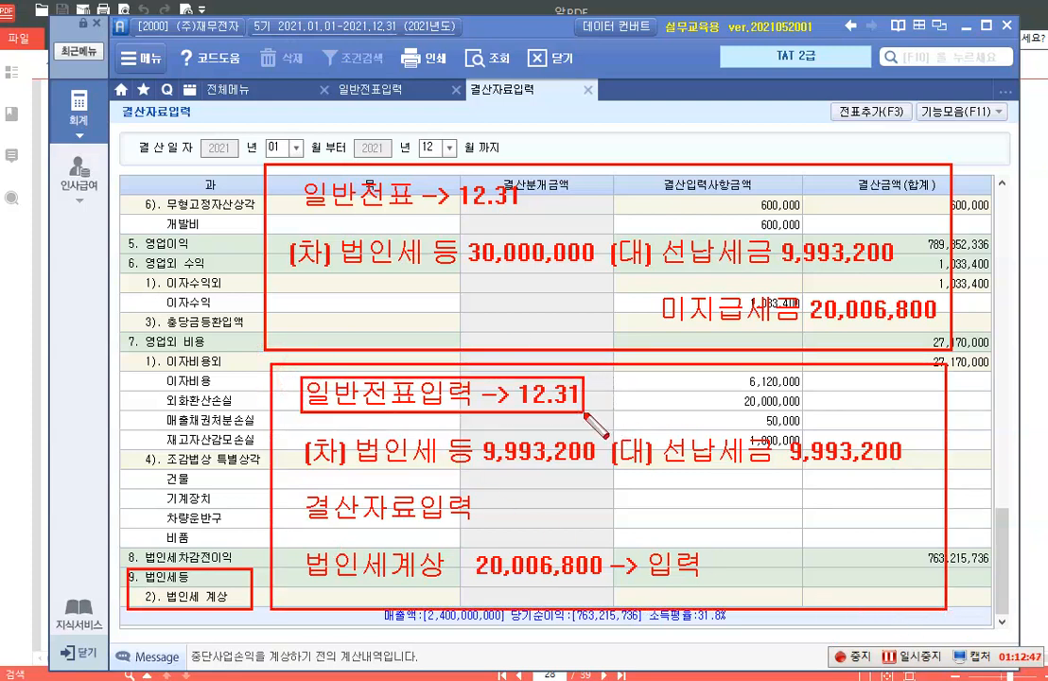
{"action": "left_click_drag", "start_coordinate": [304, 490], "coordinate": [478, 526]}
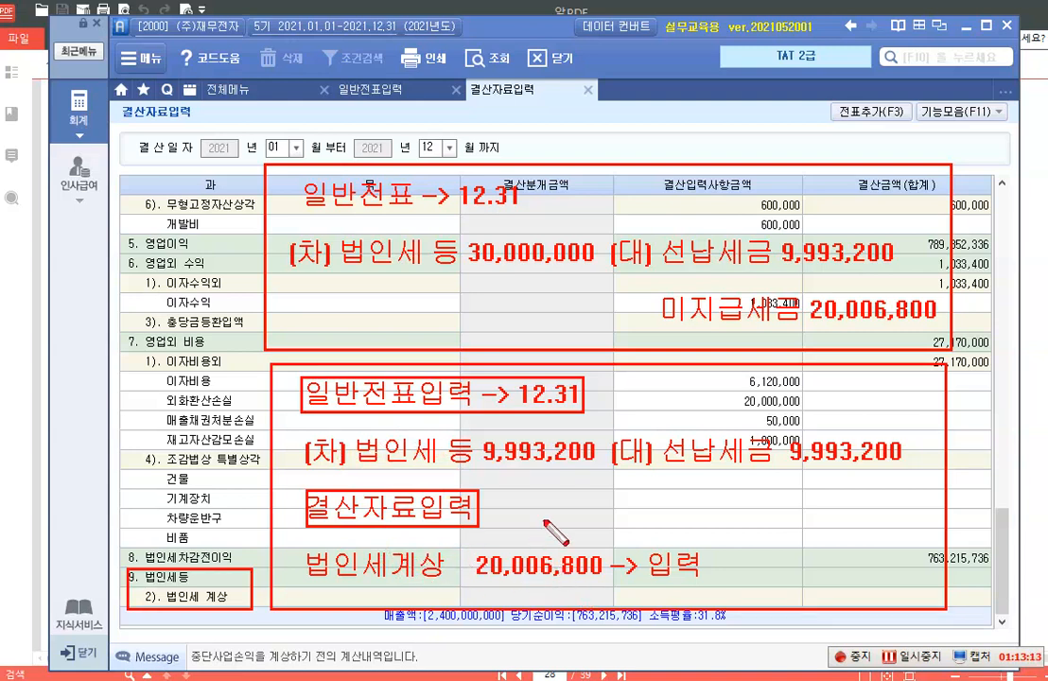
{"action": "key", "text": "Escape"}
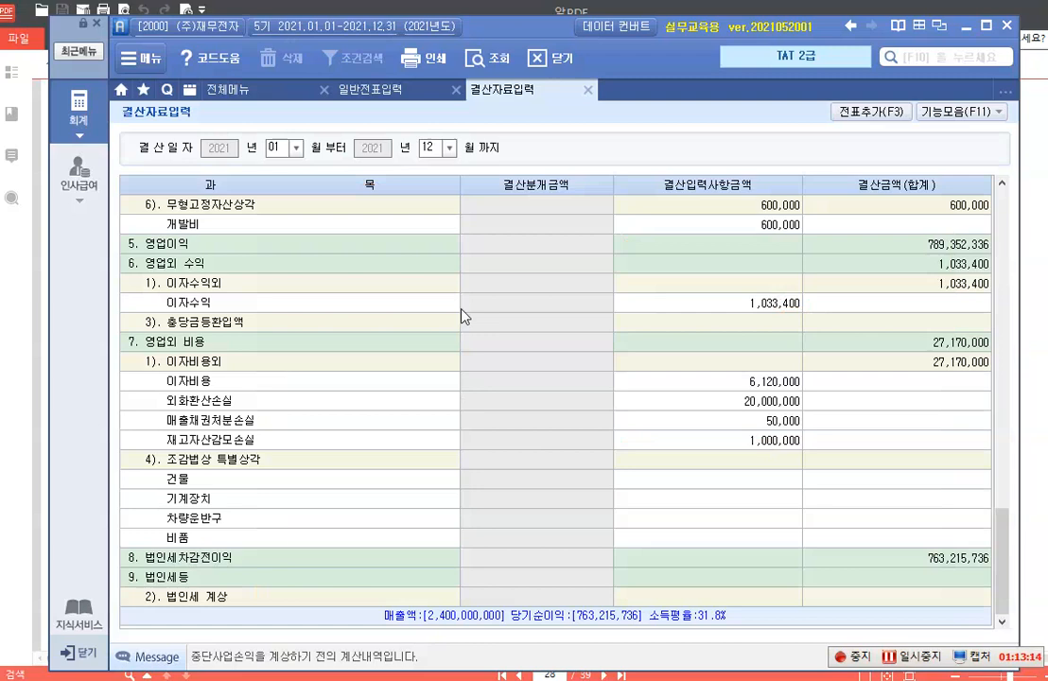
Step: Start a debit line with account 998 법인세등 in 일반전표입력 for December 31
{"action": "left_click", "coordinate": [369, 93]}
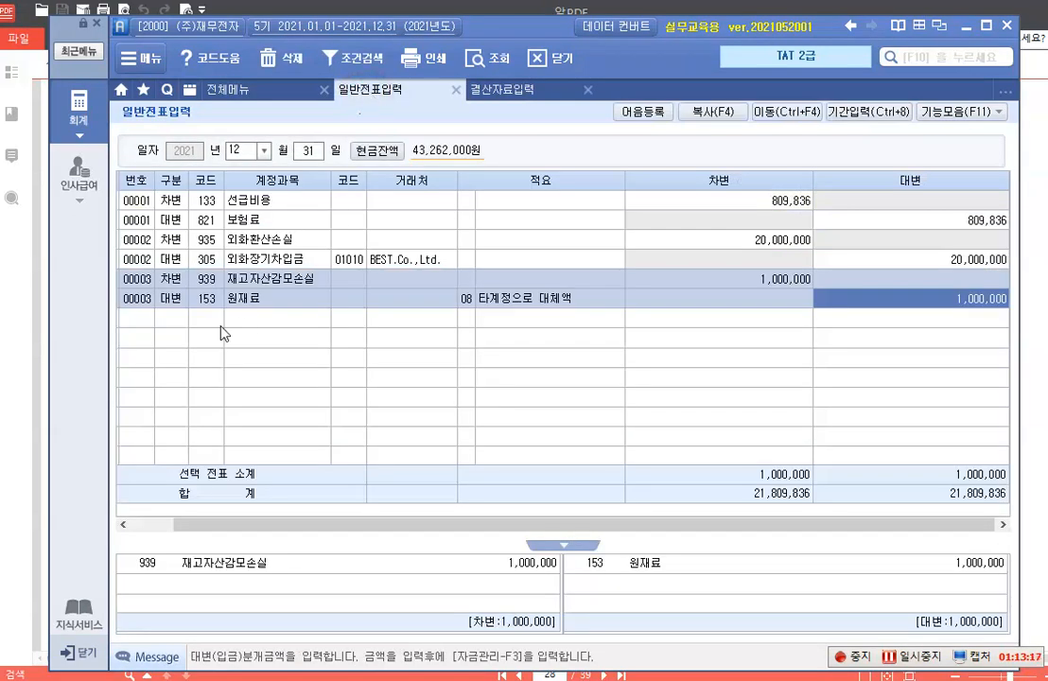
{"action": "left_click", "coordinate": [183, 319]}
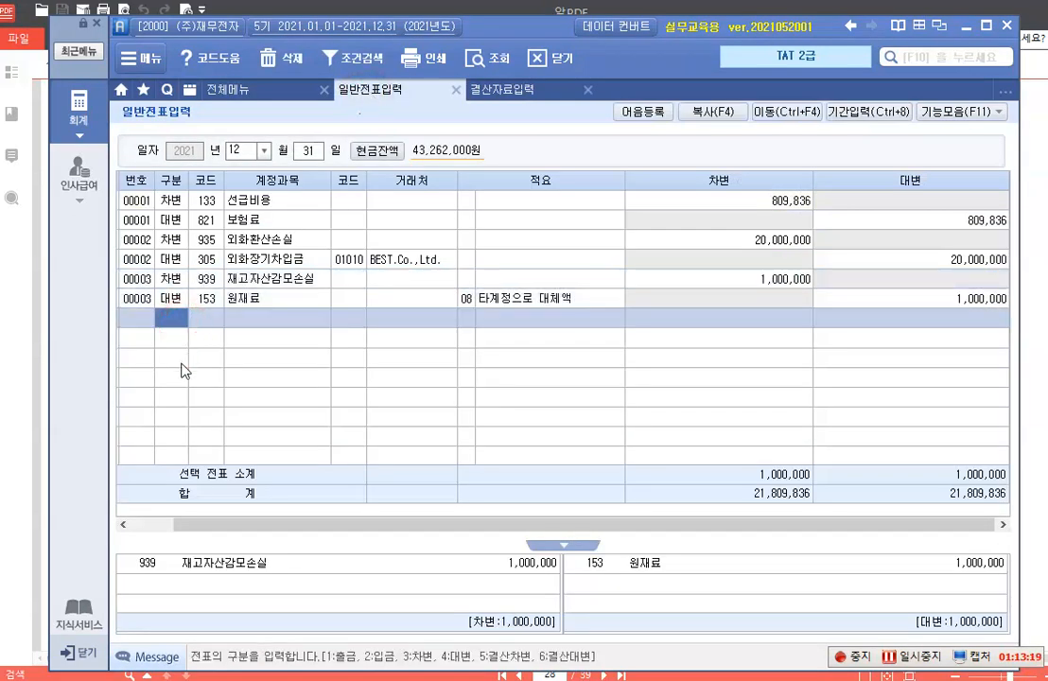
{"action": "type", "text": "3"}
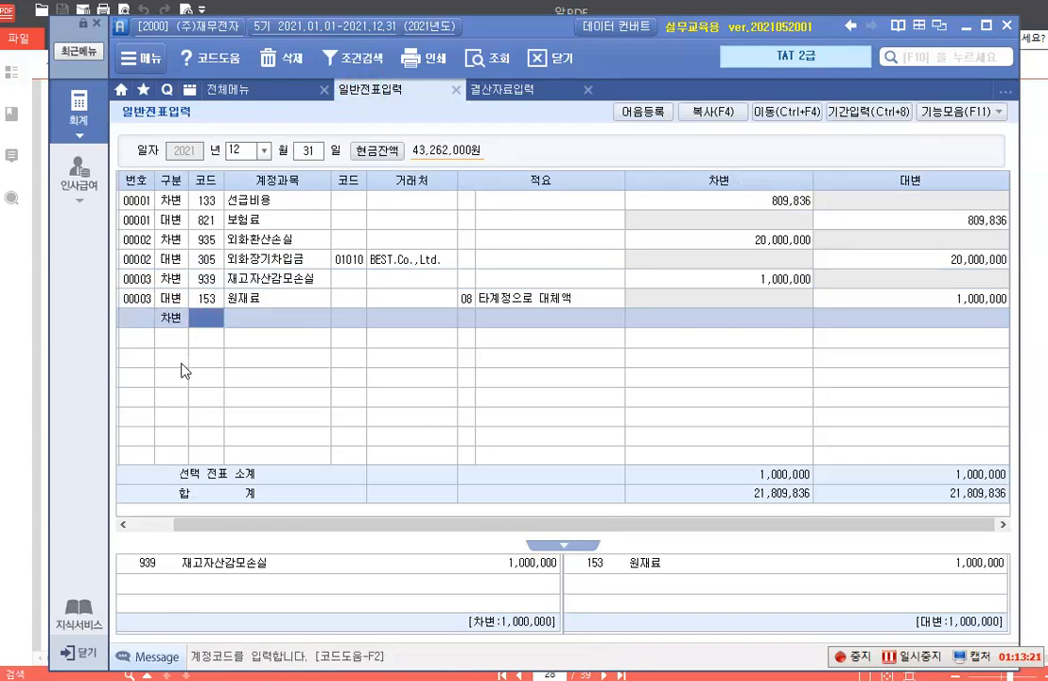
{"action": "key", "text": "F2"}
{"action": "type", "text": "법인세"}
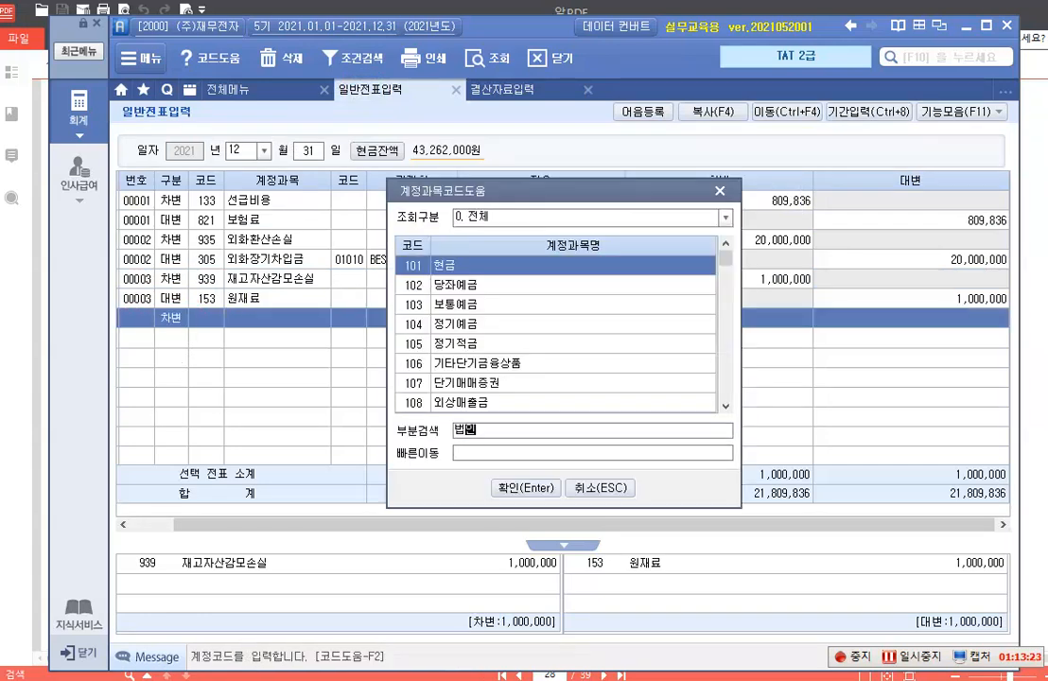
{"action": "key", "text": "Return"}
{"action": "key", "text": "Down"}
{"action": "key", "text": "Down"}
{"action": "key", "text": "Down"}
{"action": "key", "text": "Down"}
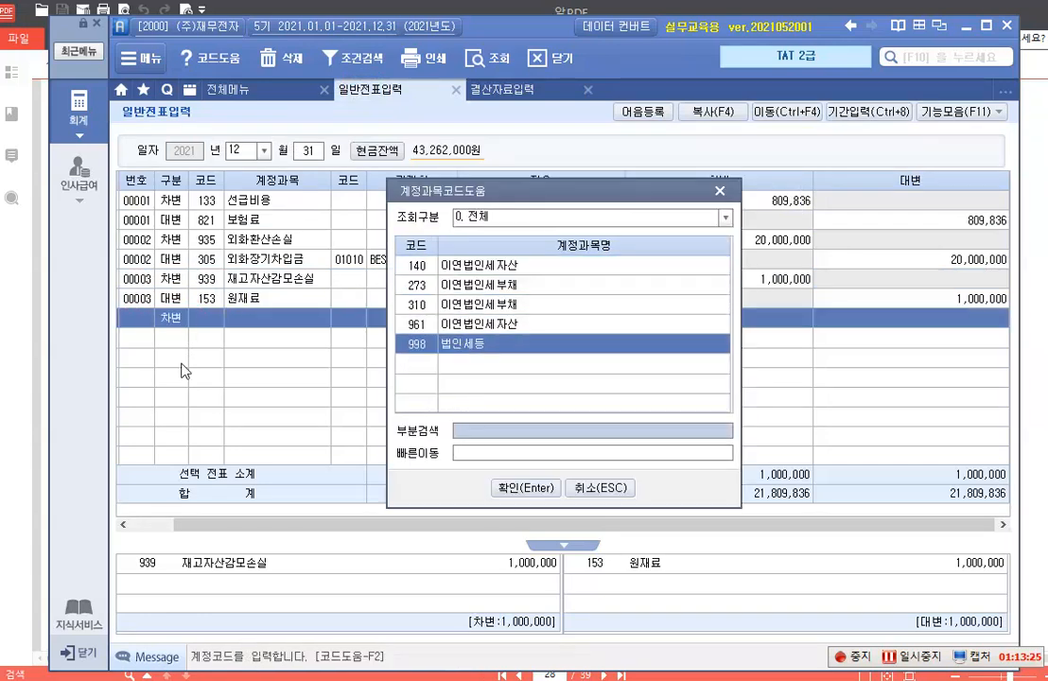
{"action": "key", "text": "Return"}
Step: Set the 법인세등 line's debit amount to 9,993,200, leaving its 거래처 and 적요 blank
{"action": "key", "text": "Return"}
{"action": "key", "text": "Return"}
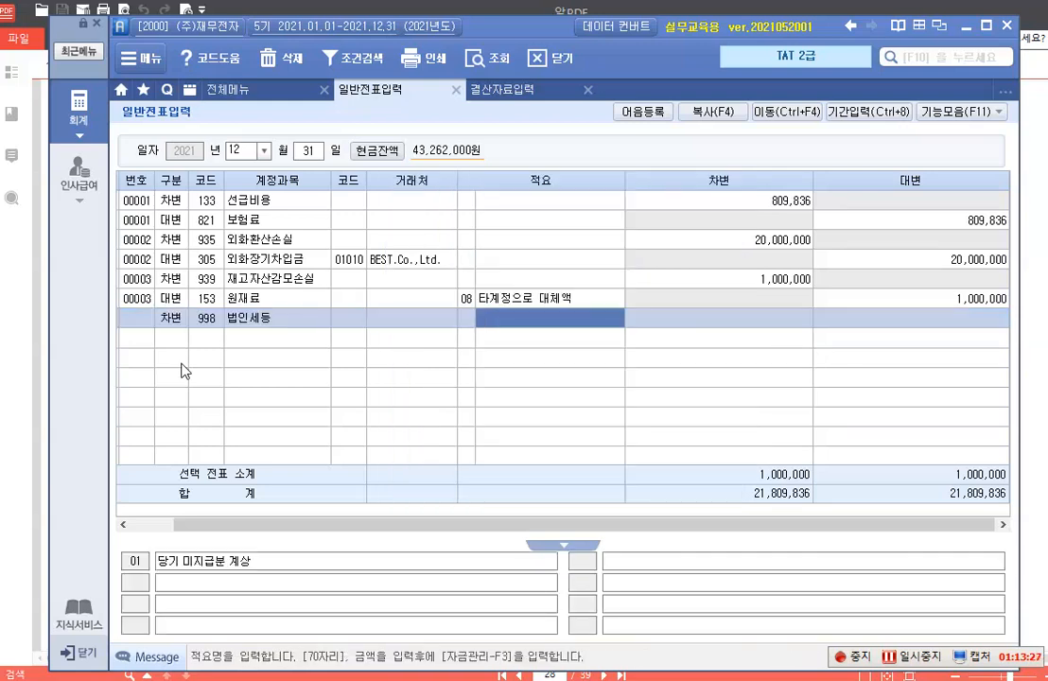
{"action": "key", "text": "Return"}
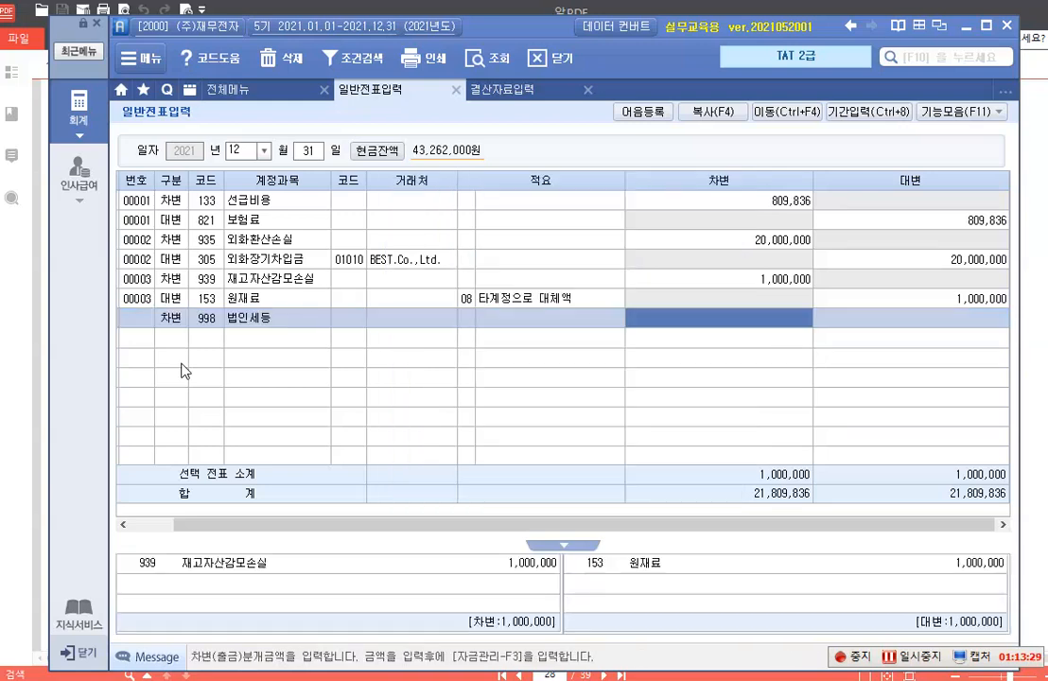
{"action": "type", "text": "995"}
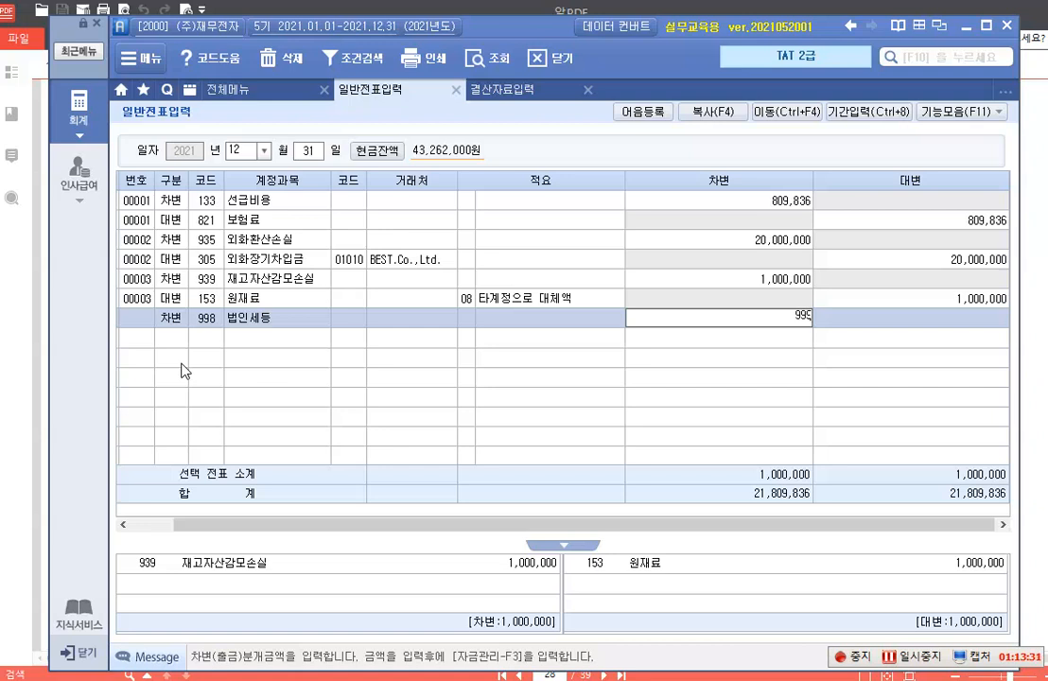
{"action": "type", "text": "3200"}
{"action": "key", "text": "Return"}
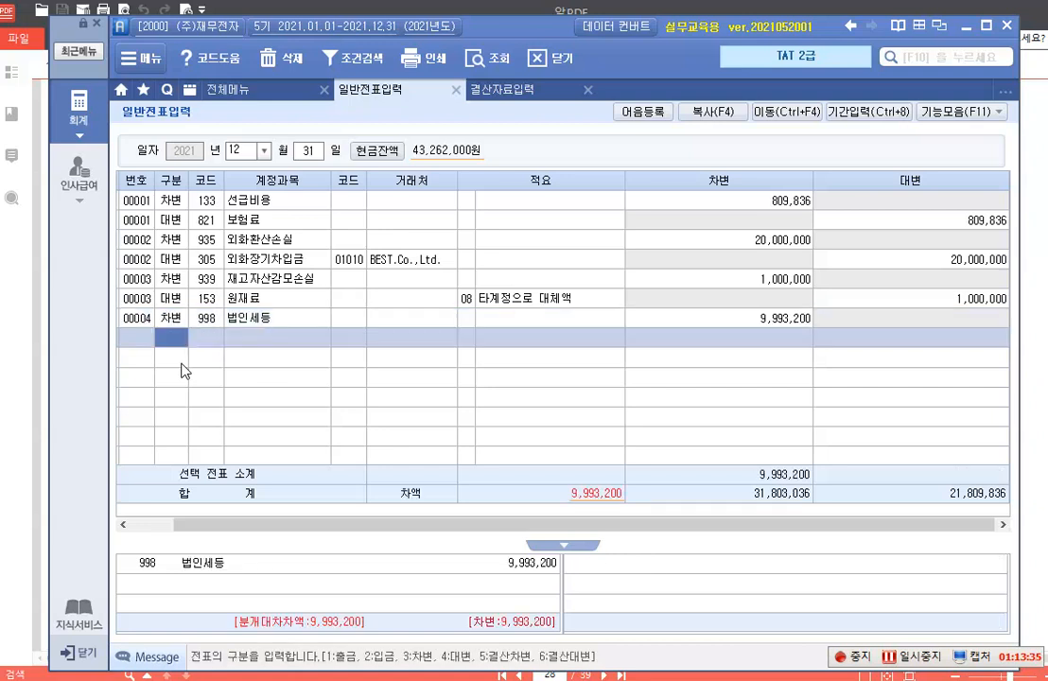
Step: Add the matching credit line with account 136 선납세금 for 9,993,200
{"action": "key", "text": "4"}
{"action": "key", "text": "Return"}
{"action": "key", "text": "F2"}
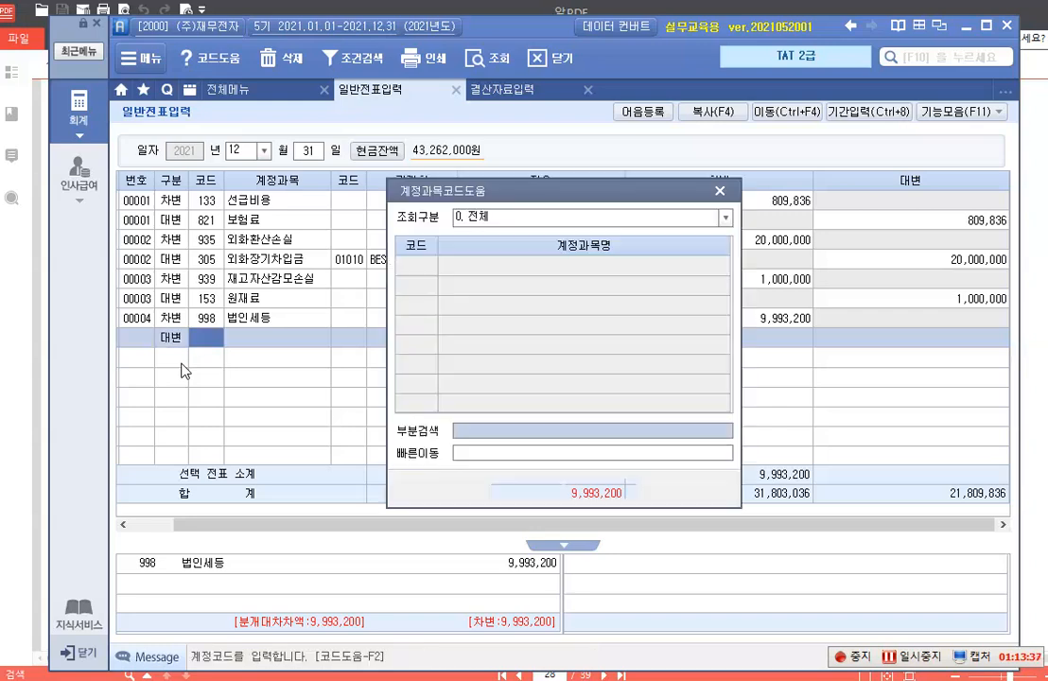
{"action": "type", "text": "선납"}
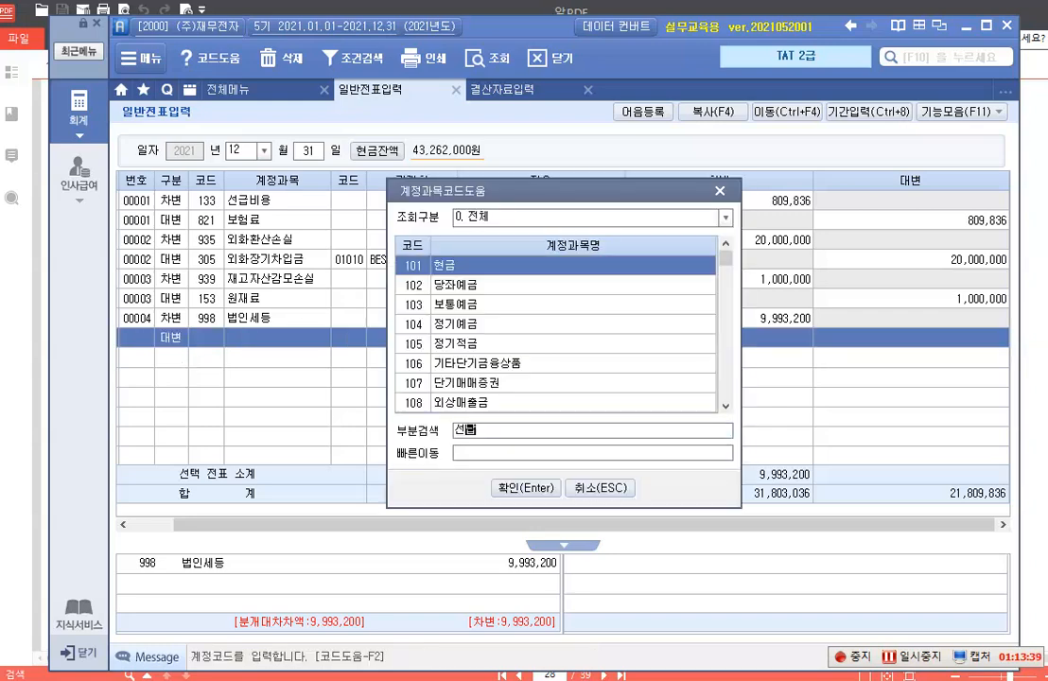
{"action": "key", "text": "Return"}
{"action": "key", "text": "Return"}
{"action": "key", "text": "Return"}
{"action": "key", "text": "Return"}
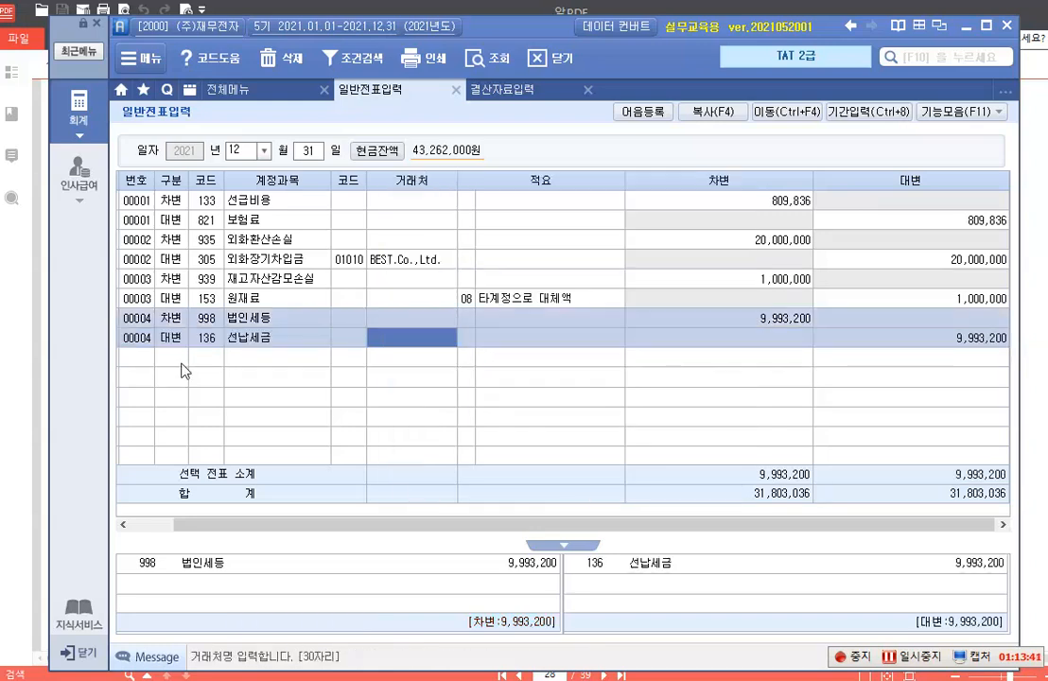
{"action": "key", "text": "Return"}
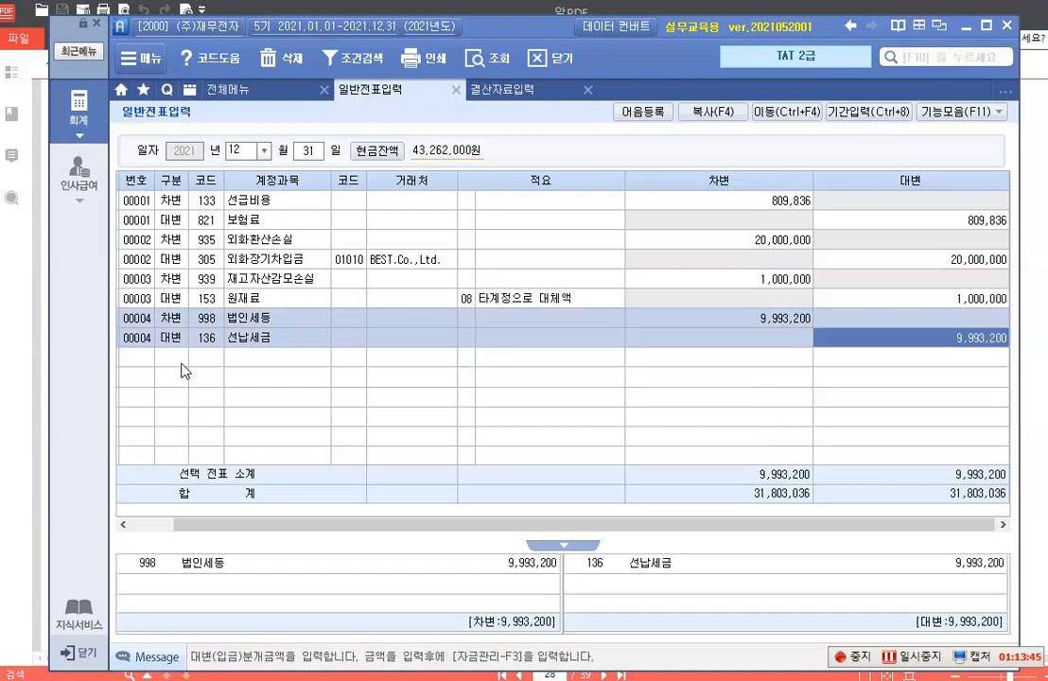
Step: Return to 결산자료입력 and close that screen
{"action": "left_click", "coordinate": [501, 89]}
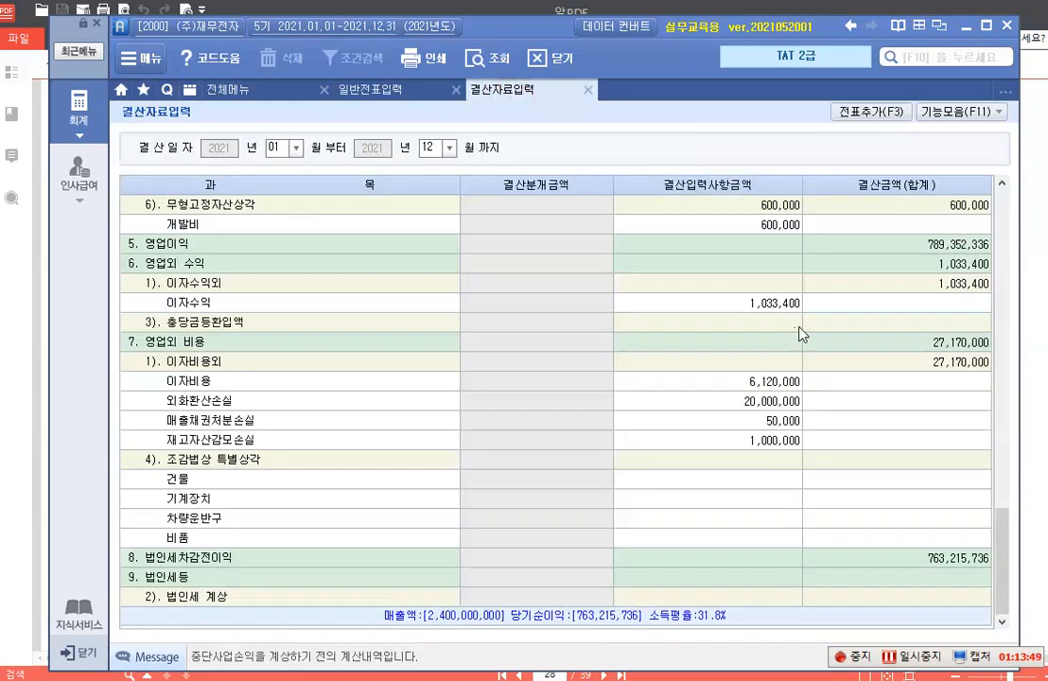
{"action": "left_click", "coordinate": [588, 89]}
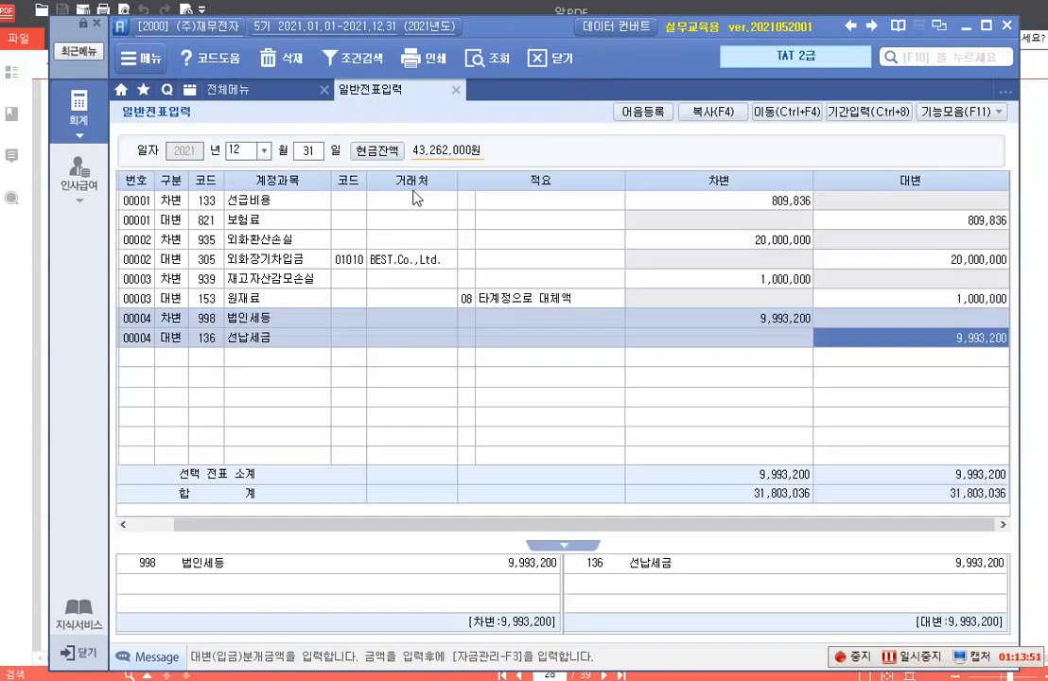
Step: Open 결산자료입력 for months 01 to 12 of 2021 and load the previously entered data
{"action": "left_click", "coordinate": [78, 106]}
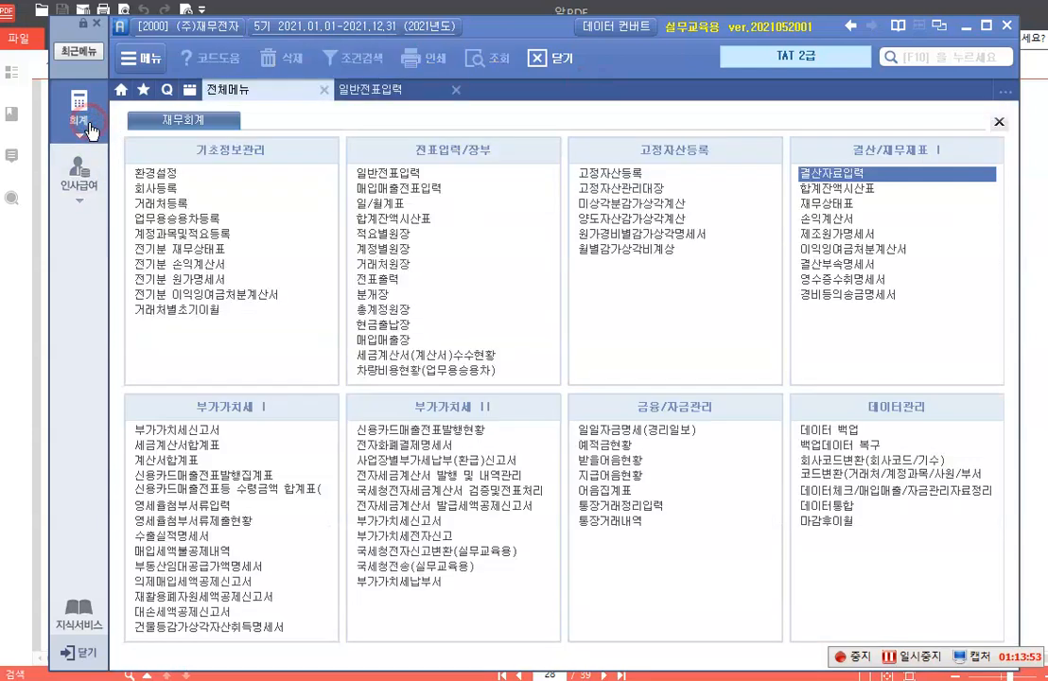
{"action": "left_click", "coordinate": [851, 173]}
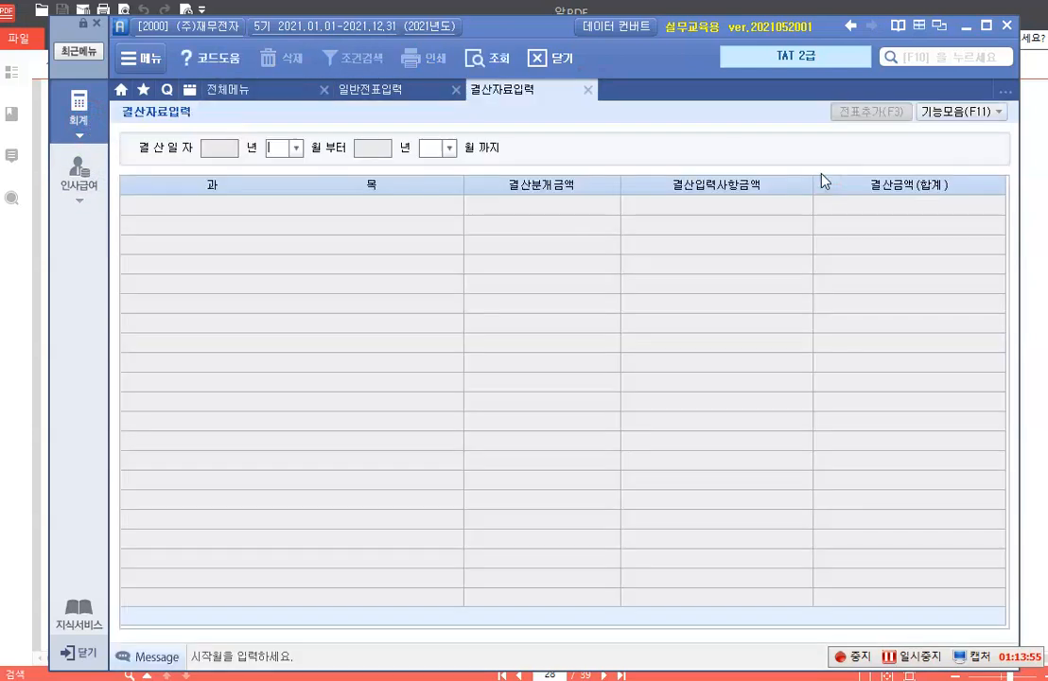
{"action": "left_click", "coordinate": [296, 147]}
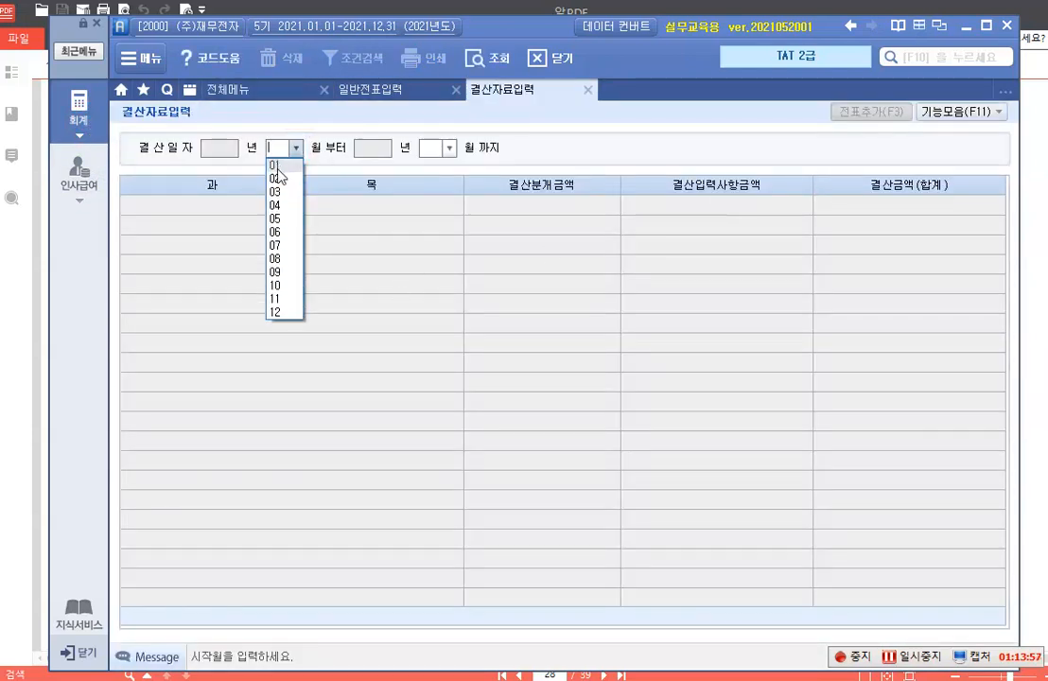
{"action": "left_click", "coordinate": [277, 166]}
{"action": "left_click", "coordinate": [449, 147]}
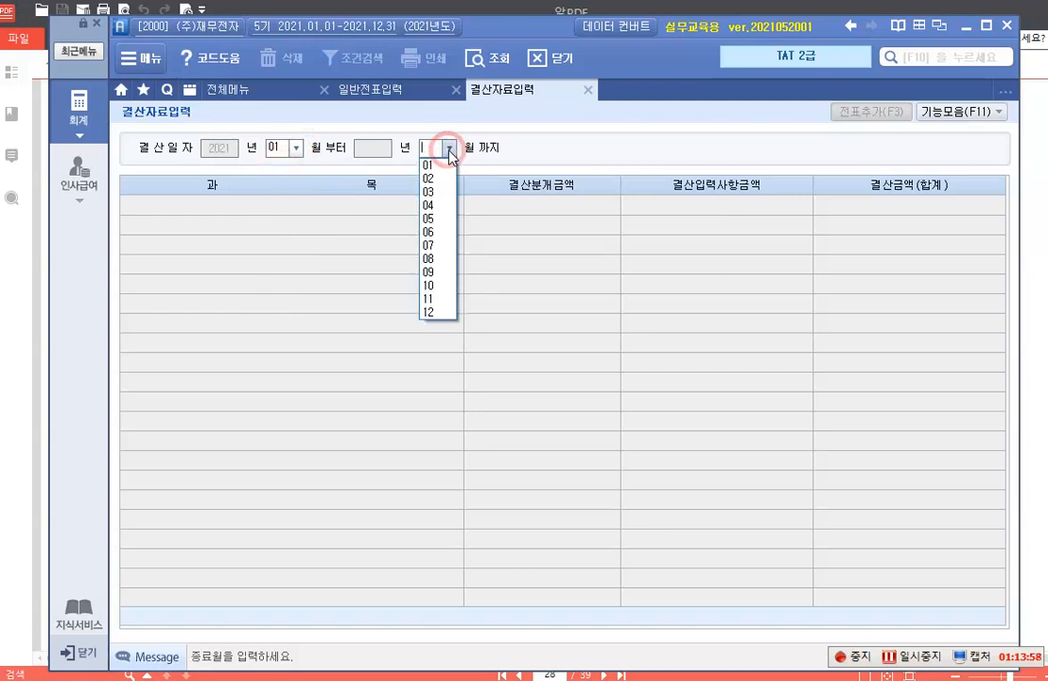
{"action": "left_click", "coordinate": [434, 311]}
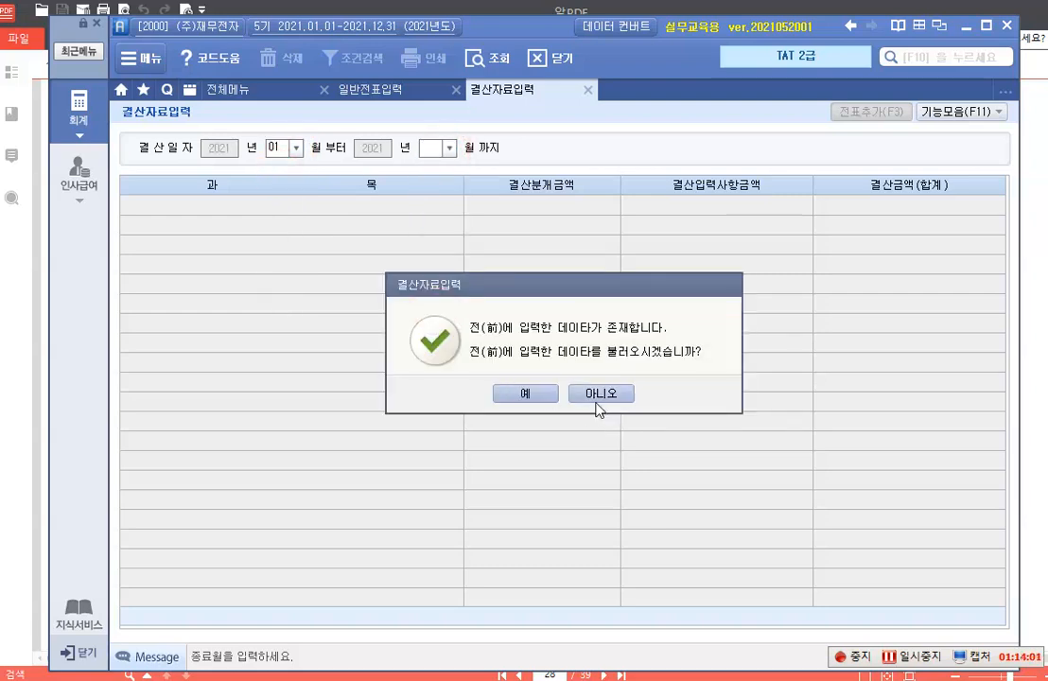
{"action": "left_click", "coordinate": [525, 394]}
Step: Enter 20,006,800 as the 법인세 계상 amount under 법인세등
{"action": "scroll", "coordinate": [543, 397], "scroll_direction": "down", "scroll_amount": 15}
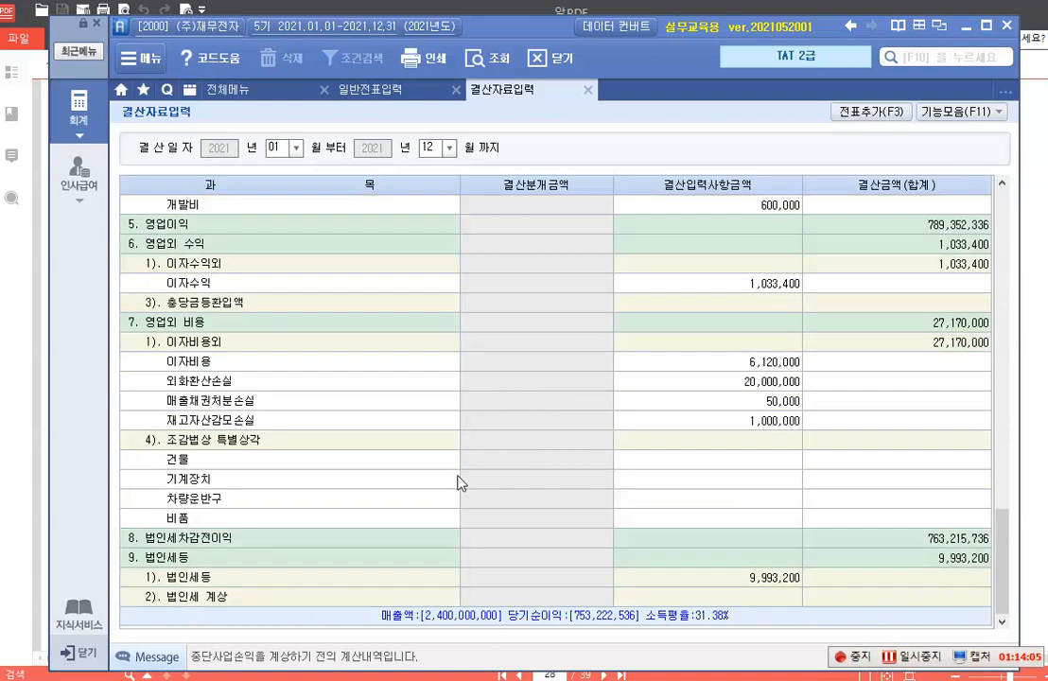
{"action": "left_click_drag", "start_coordinate": [161, 570], "coordinate": [802, 587]}
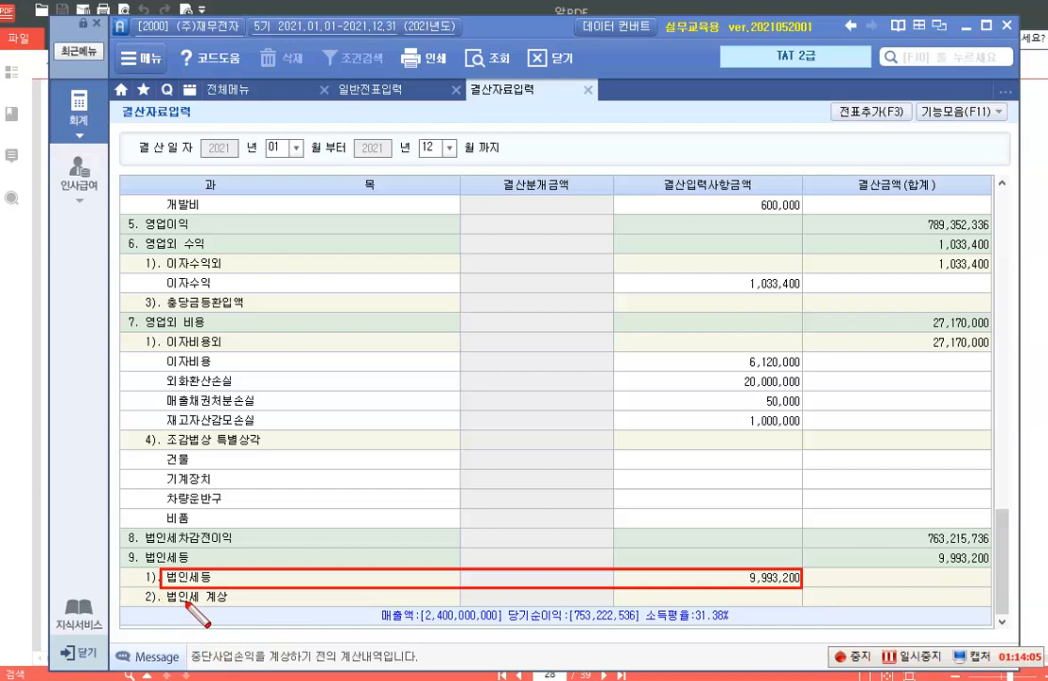
{"action": "left_click", "coordinate": [728, 597]}
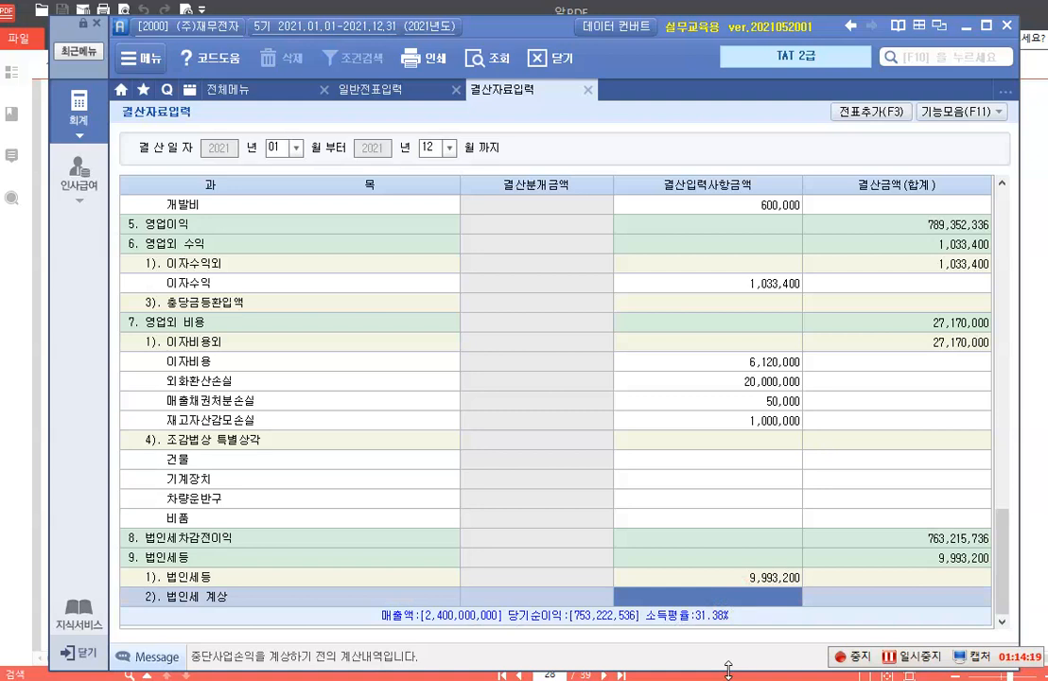
{"action": "type", "text": "2"}
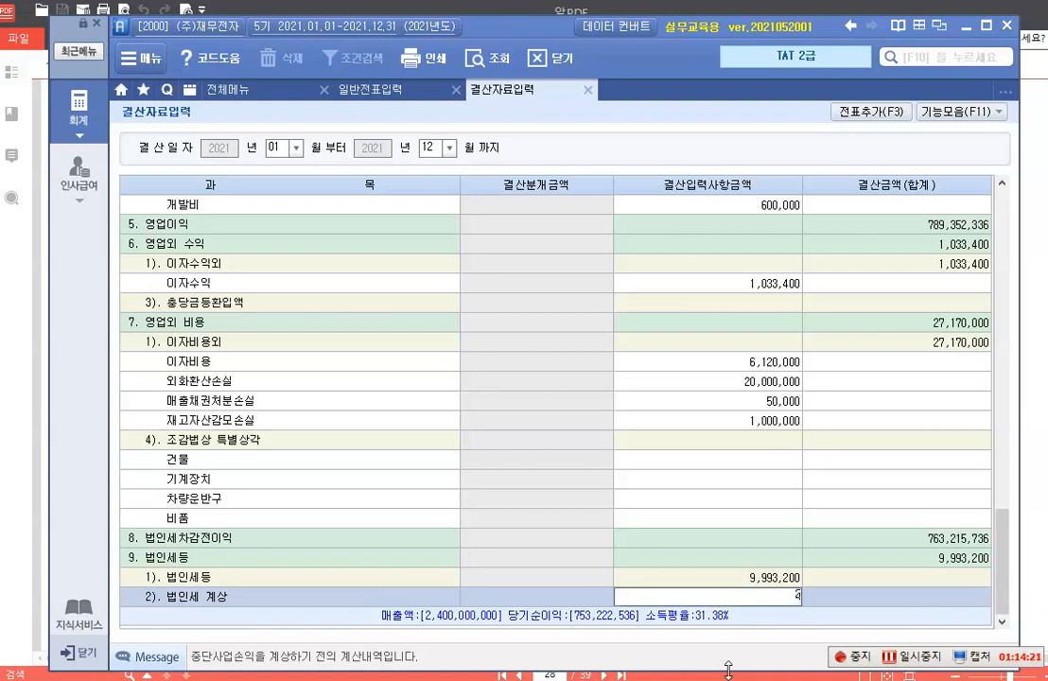
{"action": "type", "text": "0,006,200"}
{"action": "key", "text": "Return"}
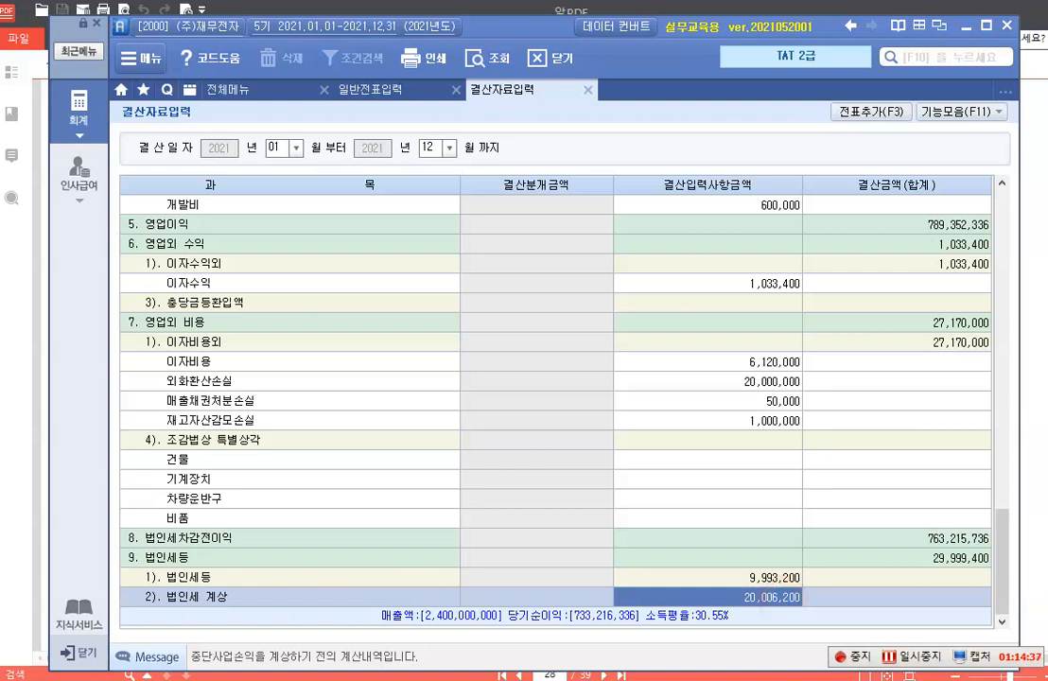
{"action": "type", "text": "200065"}
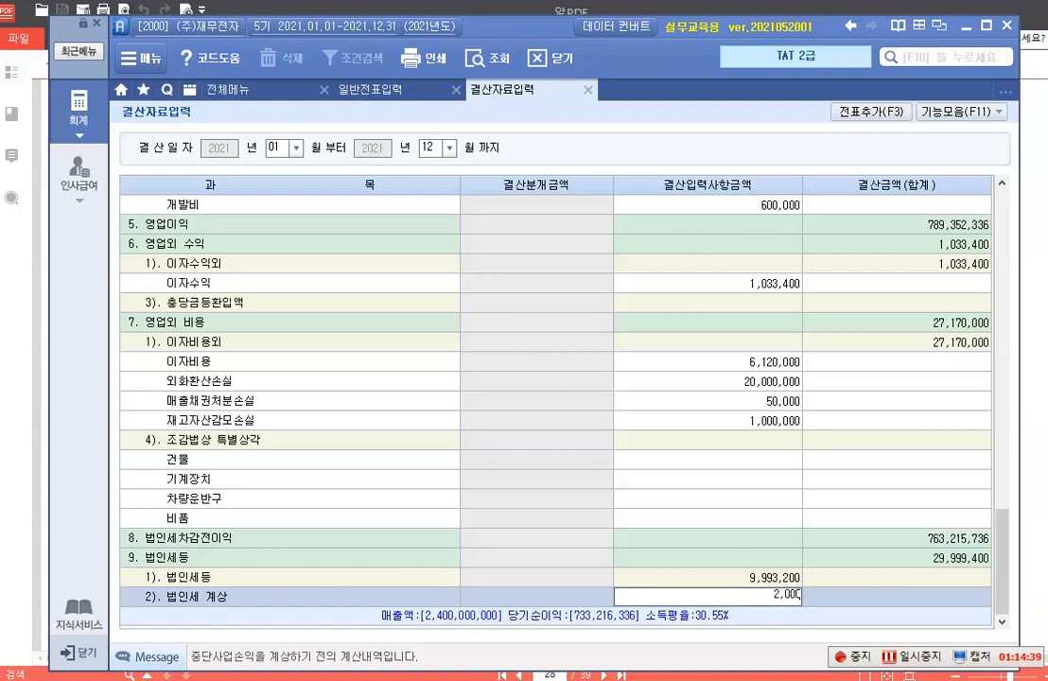
{"action": "type", "text": "00"}
{"action": "key", "text": "Return"}
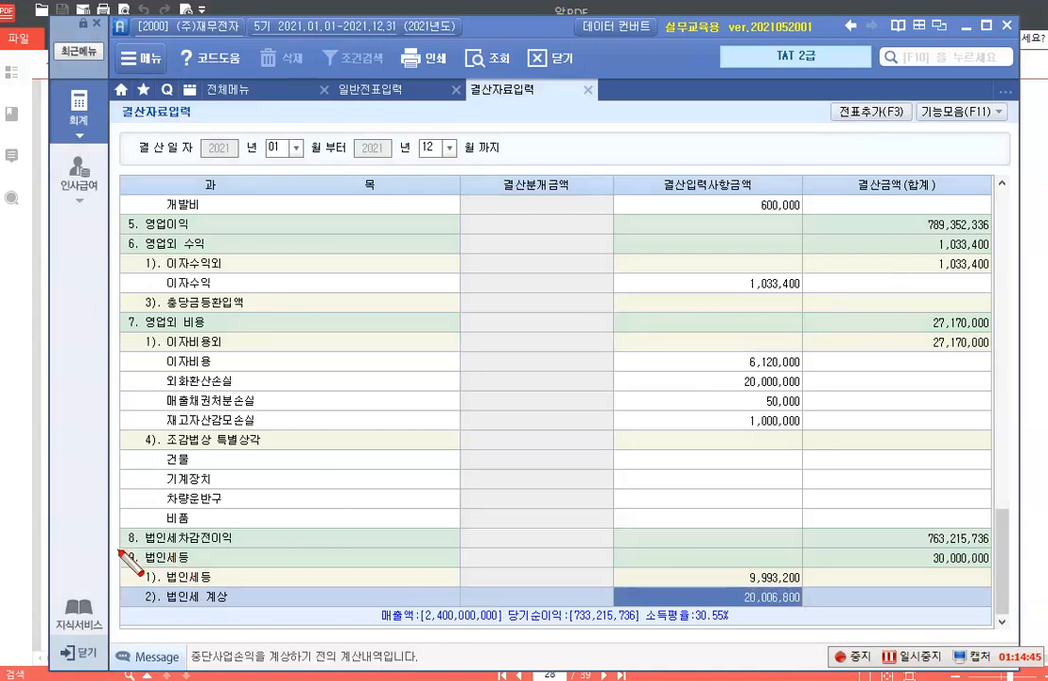
{"action": "mouse_move", "coordinate": [121, 549]}
{"action": "left_mouse_down"}
{"action": "mouse_move", "coordinate": [253, 627]}
{"action": "mouse_move", "coordinate": [1005, 612]}
{"action": "left_mouse_up"}
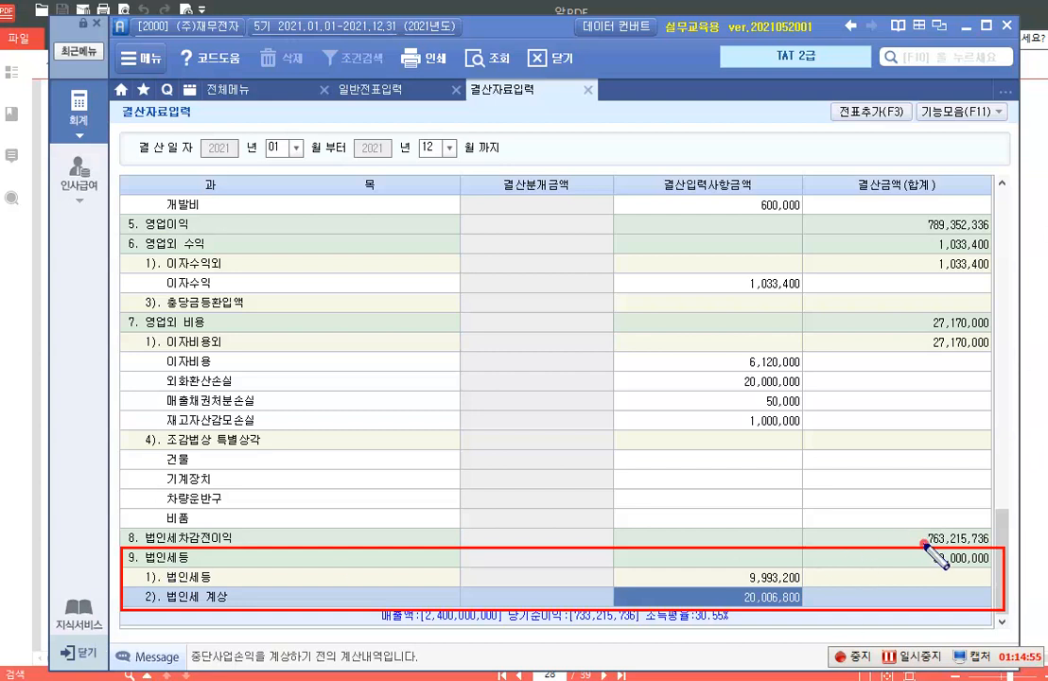
{"action": "left_click_drag", "start_coordinate": [924, 542], "coordinate": [993, 574]}
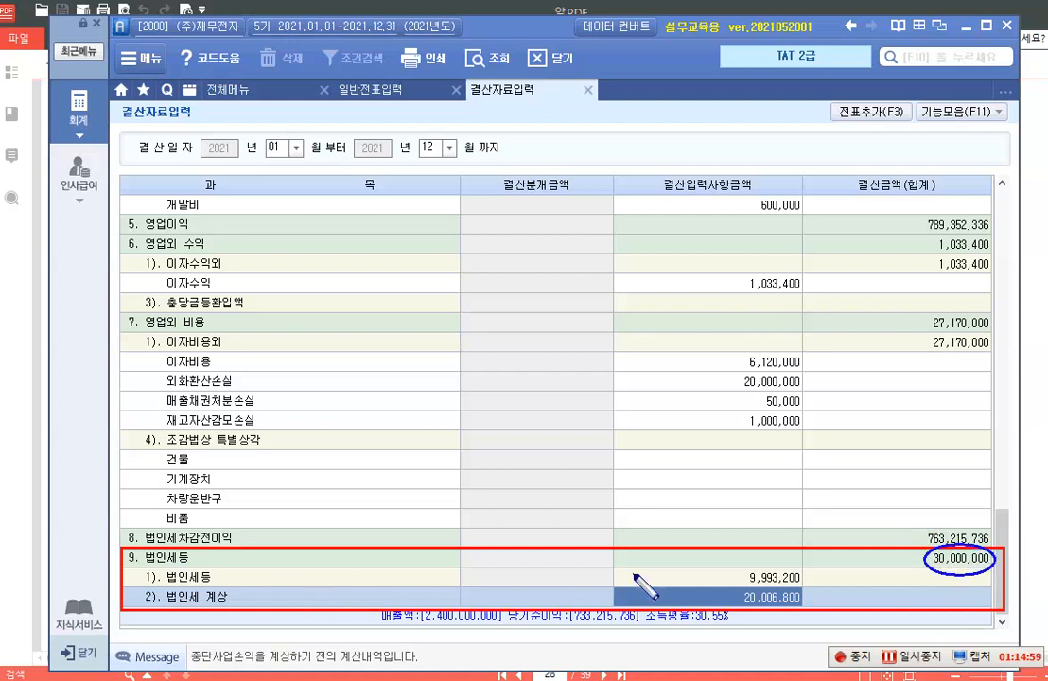
{"action": "left_click_drag", "start_coordinate": [730, 566], "coordinate": [806, 587]}
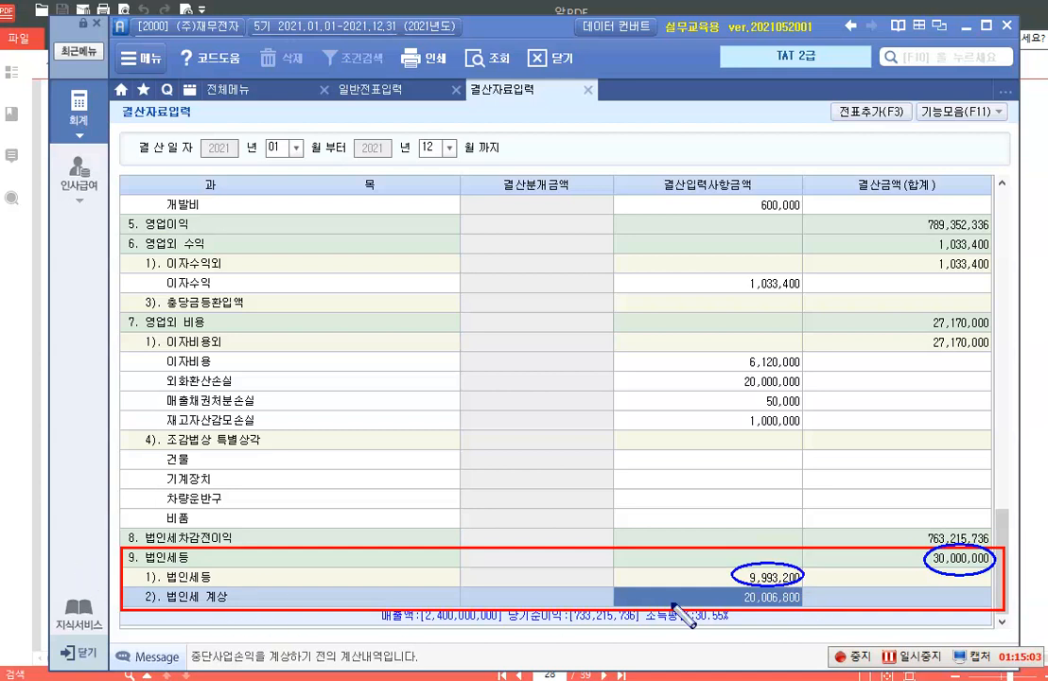
{"action": "mouse_move", "coordinate": [730, 583]}
{"action": "left_mouse_down"}
{"action": "mouse_move", "coordinate": [817, 613]}
{"action": "mouse_move", "coordinate": [807, 615]}
{"action": "left_mouse_up"}
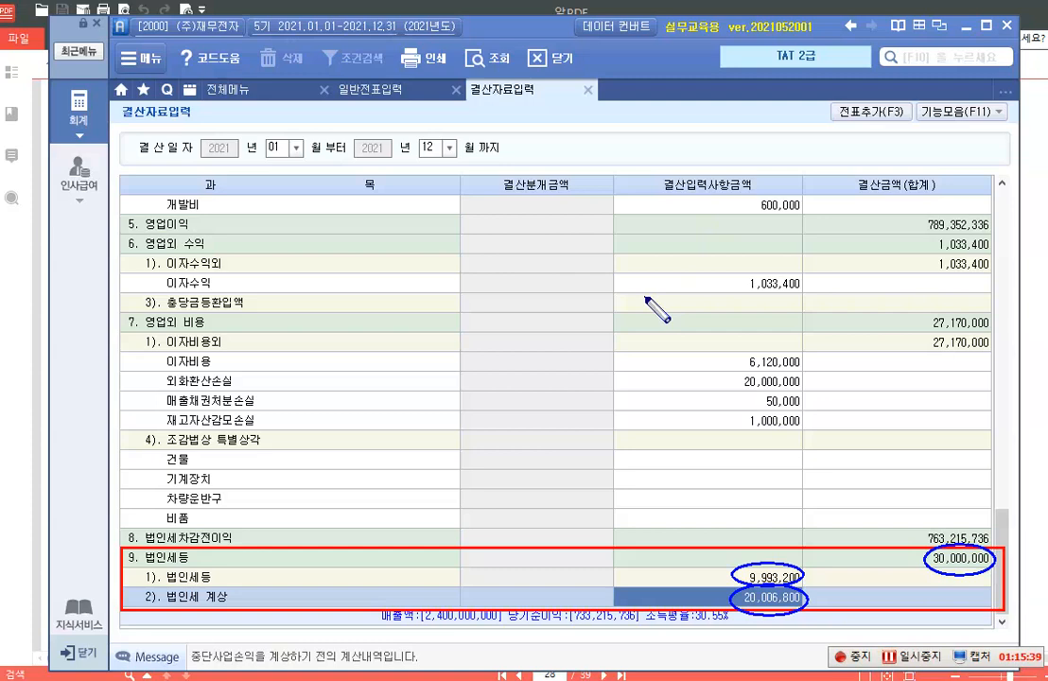
{"action": "key", "text": "Escape"}
Step: Add the closing entries from 결산자료입력 to 일반전표 with 전표추가 and acknowledge completion
{"action": "scroll", "coordinate": [647, 304], "scroll_direction": "up", "scroll_amount": 15}
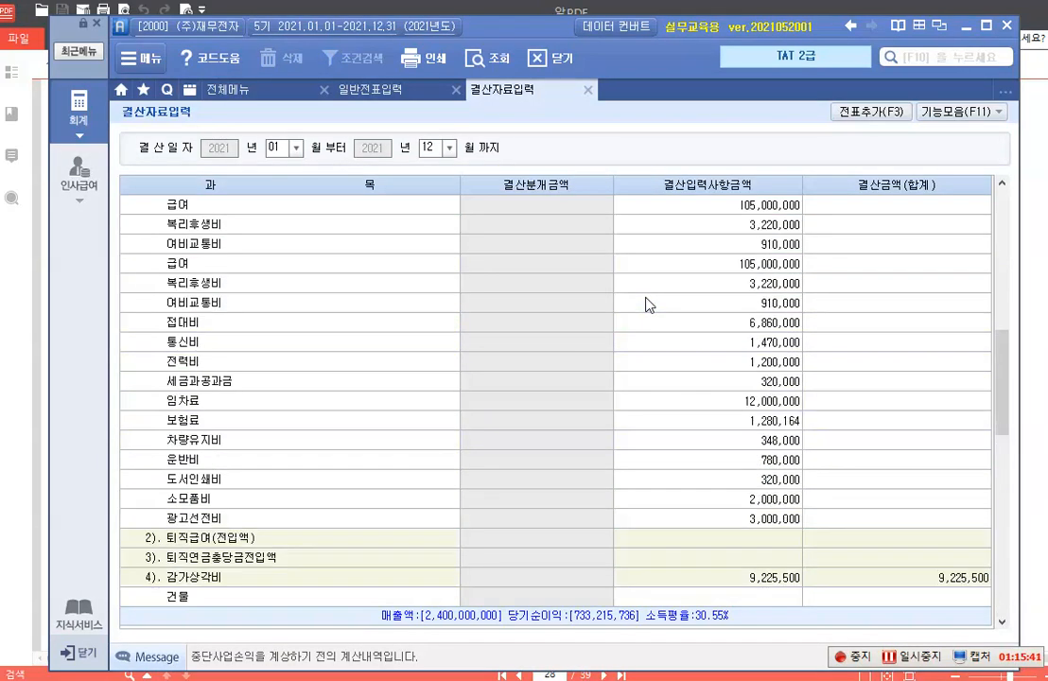
{"action": "left_click", "coordinate": [868, 112]}
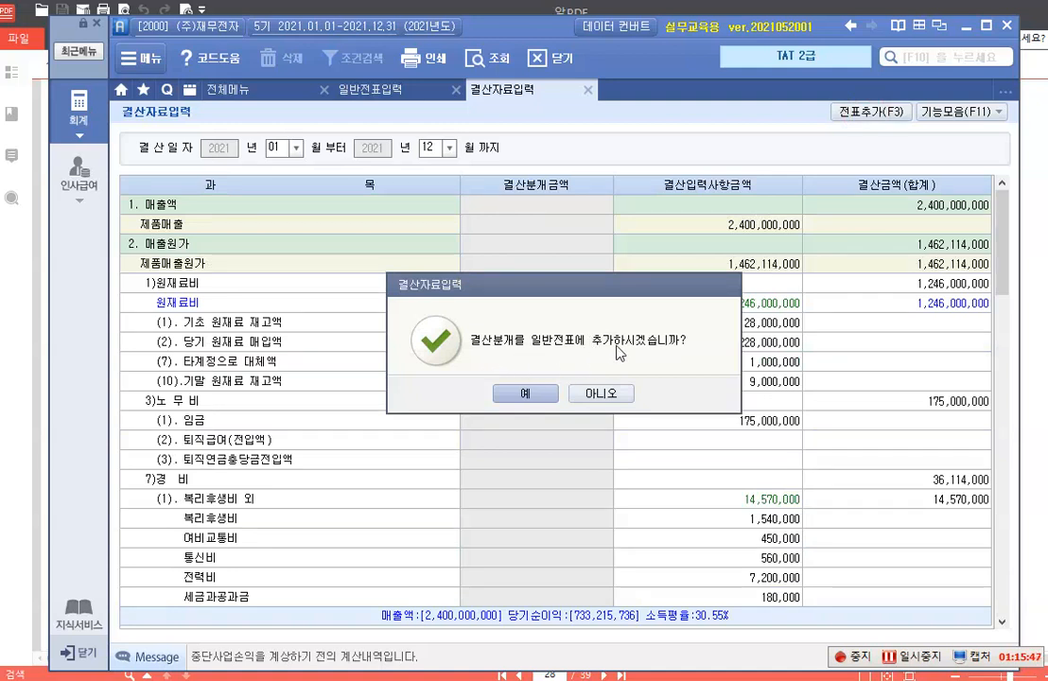
{"action": "left_click", "coordinate": [527, 402]}
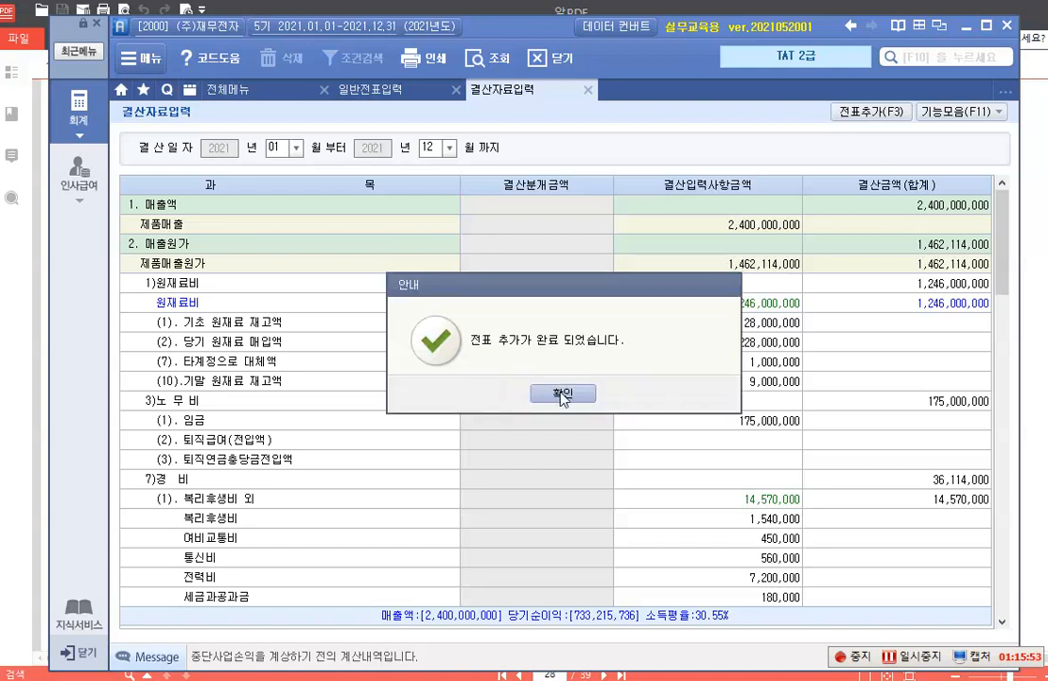
{"action": "left_click", "coordinate": [563, 393]}
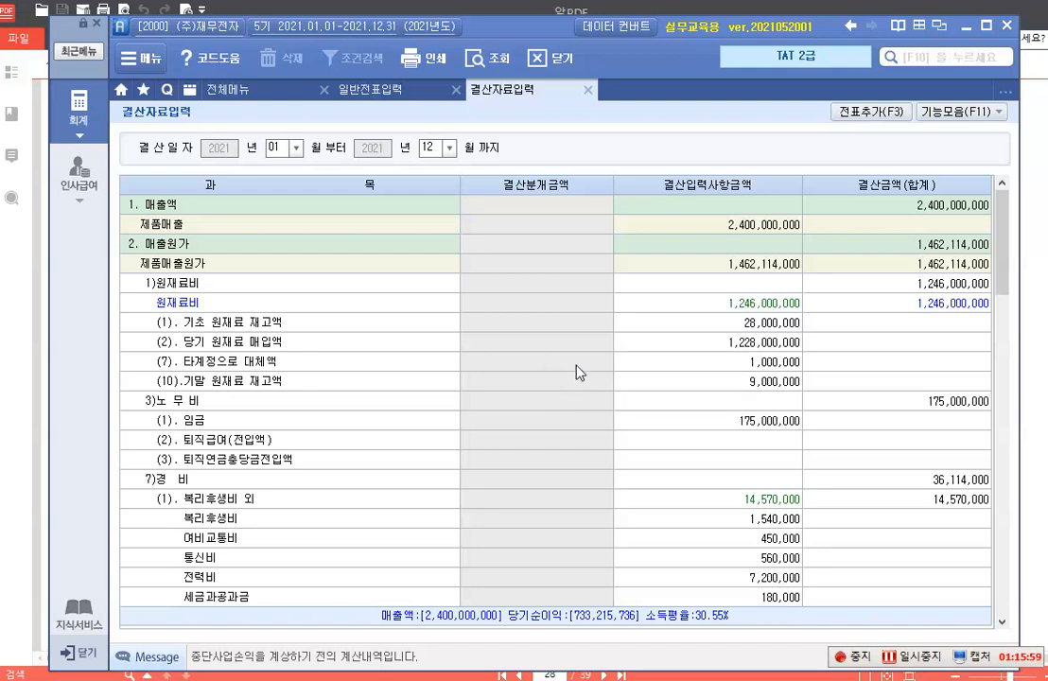
Step: Reload the December 31 vouchers in 일반전표입력 and examine the automatic closing entry for 518 감가상각비
{"action": "left_click", "coordinate": [77, 108]}
{"action": "left_click", "coordinate": [352, 90]}
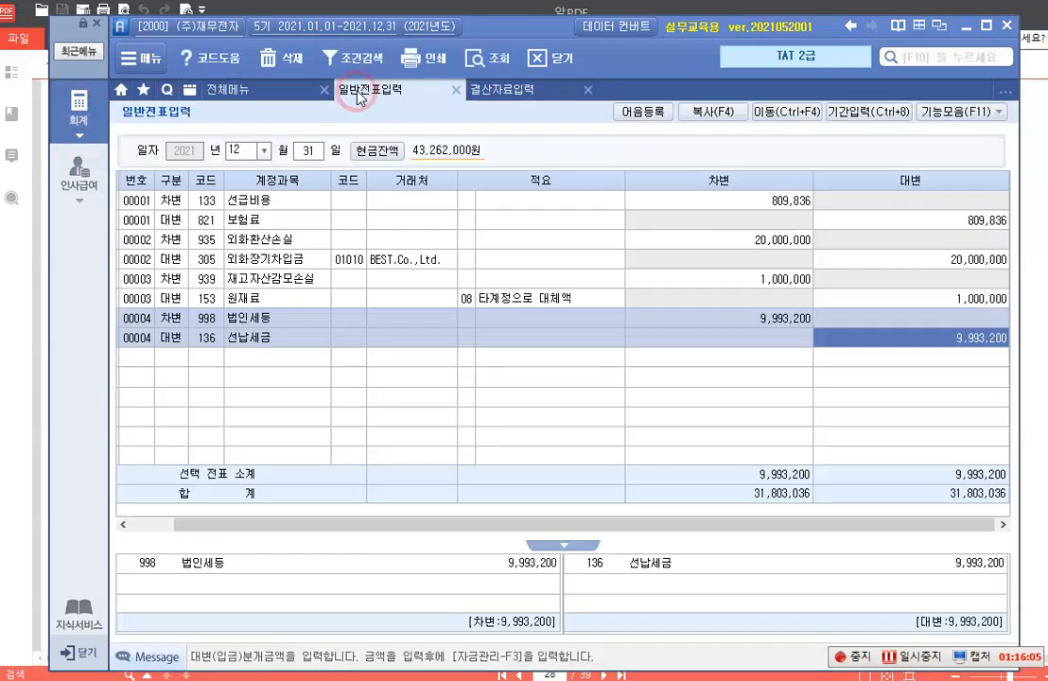
{"action": "left_click", "coordinate": [306, 151]}
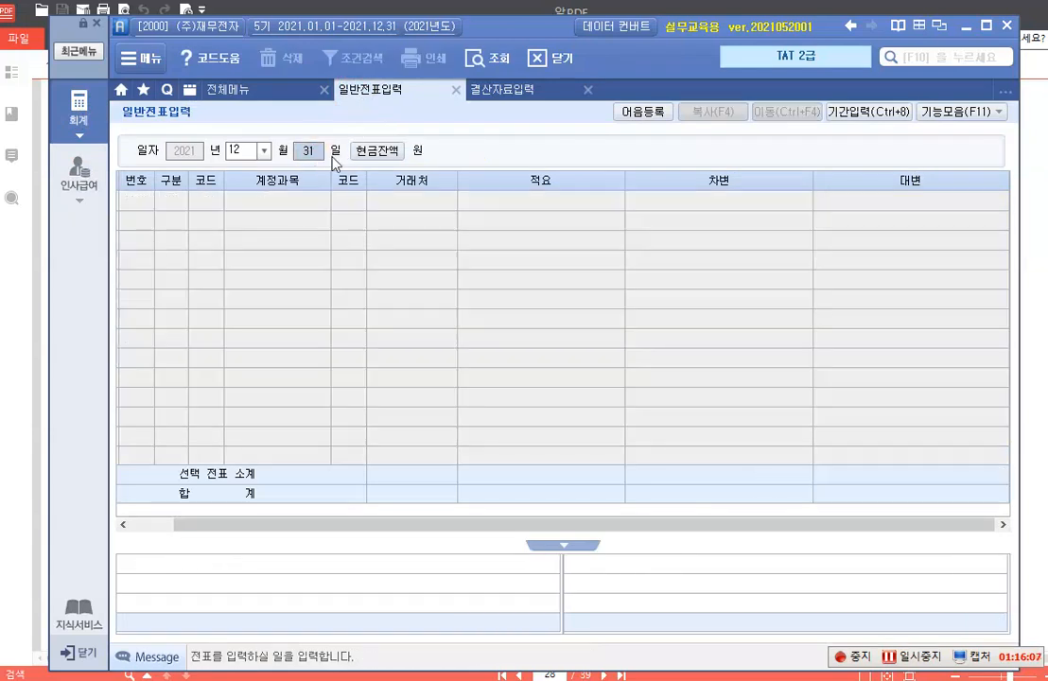
{"action": "key", "text": "Return"}
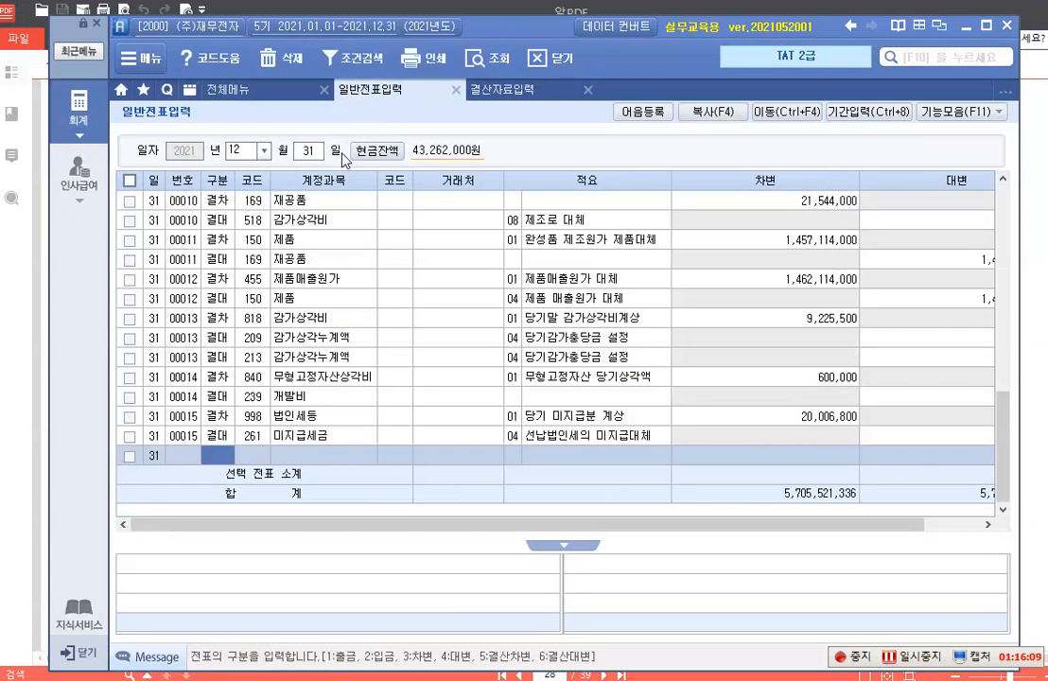
{"action": "scroll", "coordinate": [244, 352], "scroll_direction": "up", "scroll_amount": 5}
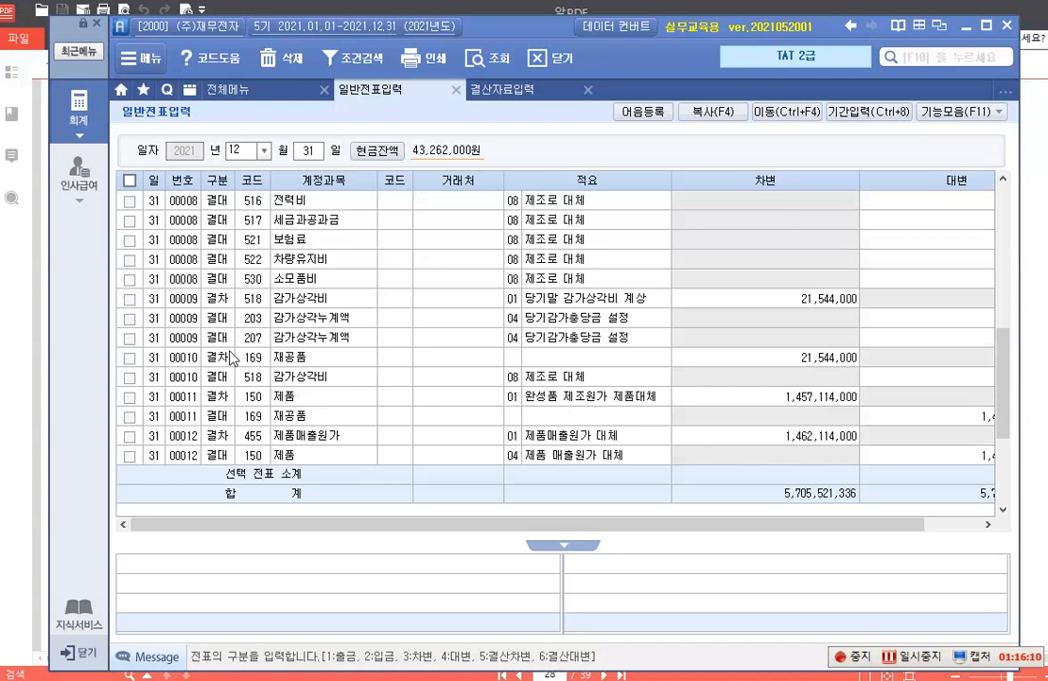
{"action": "left_click", "coordinate": [217, 298]}
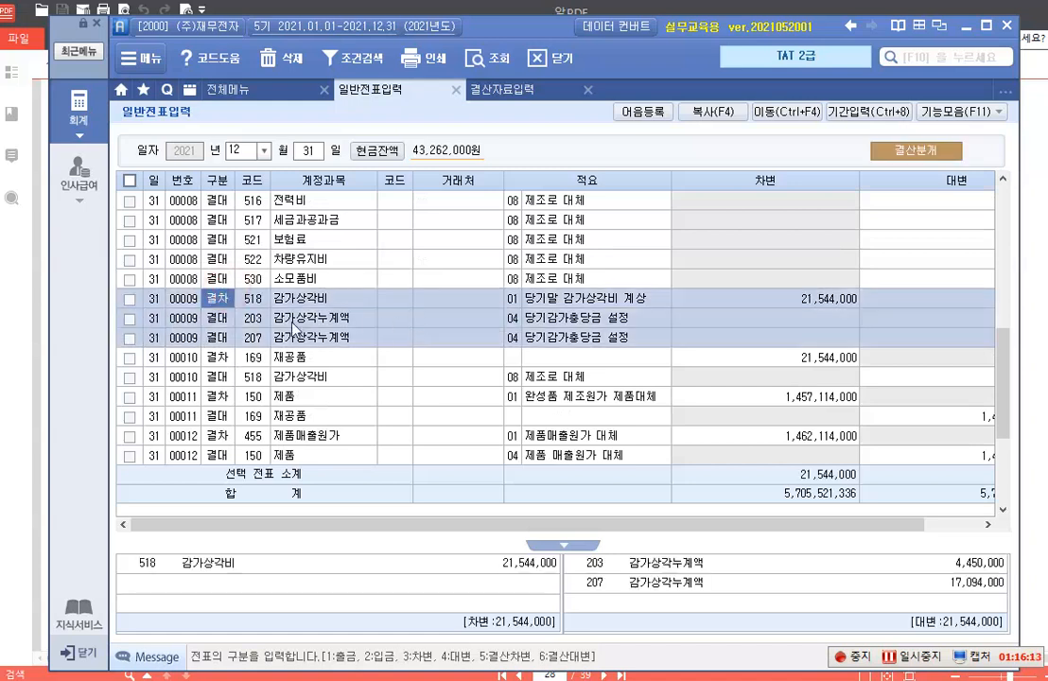
{"action": "key", "text": "Down"}
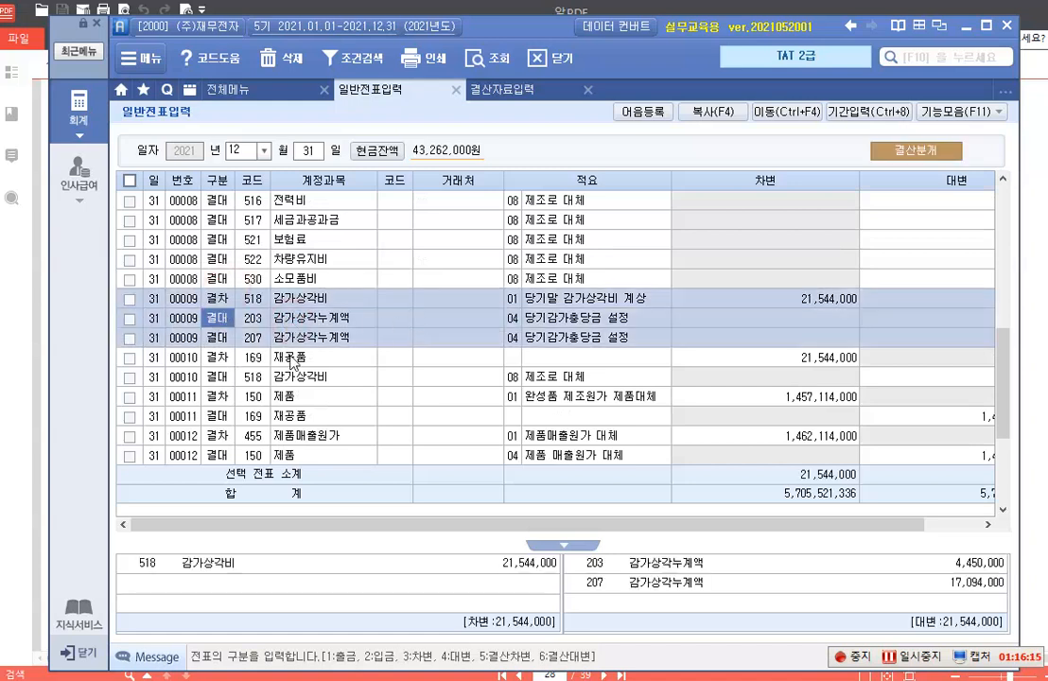
{"action": "key", "text": "ctrl+2"}
{"action": "mouse_move", "coordinate": [861, 124]}
{"action": "left_mouse_down"}
{"action": "mouse_move", "coordinate": [923, 195]}
{"action": "mouse_move", "coordinate": [966, 207]}
{"action": "left_mouse_up"}
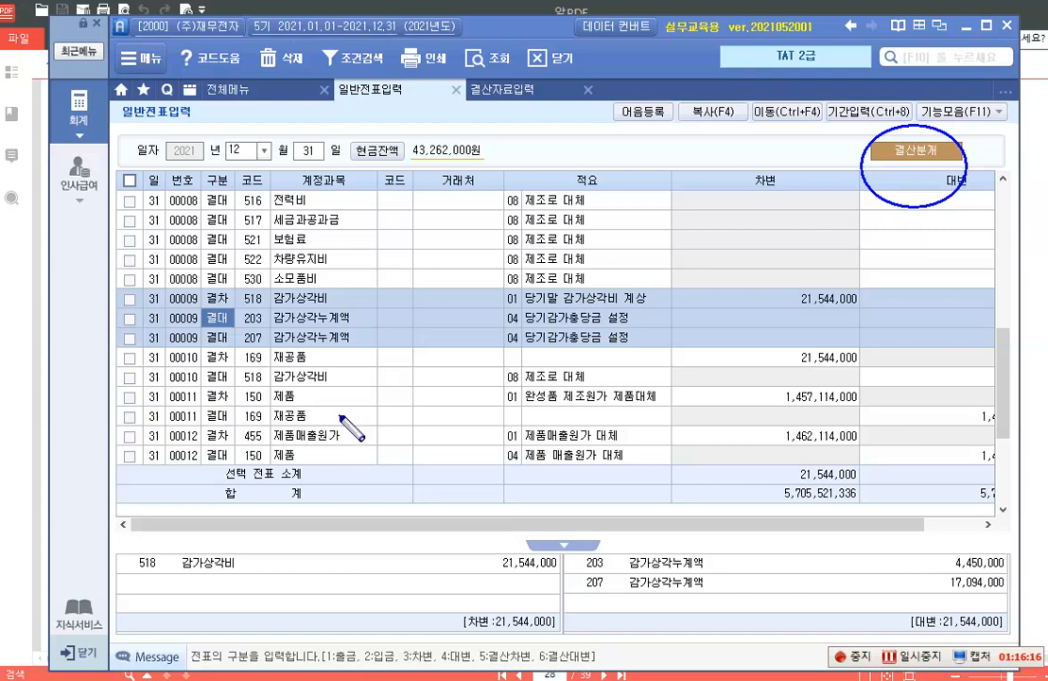
{"action": "key", "text": "Escape"}
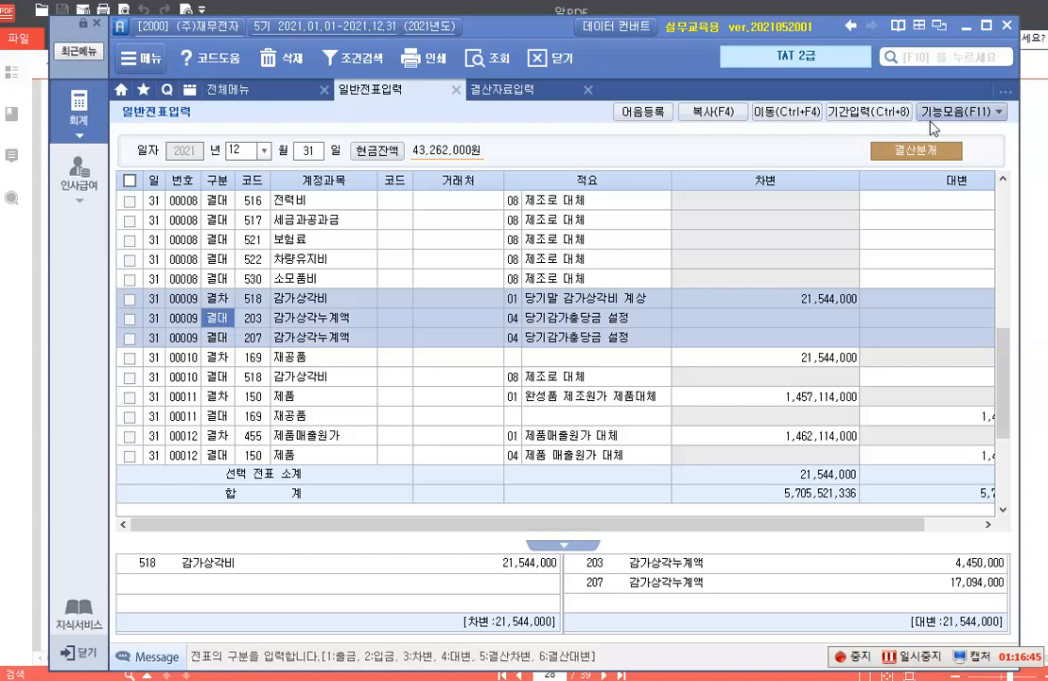
{"action": "left_click", "coordinate": [998, 112]}
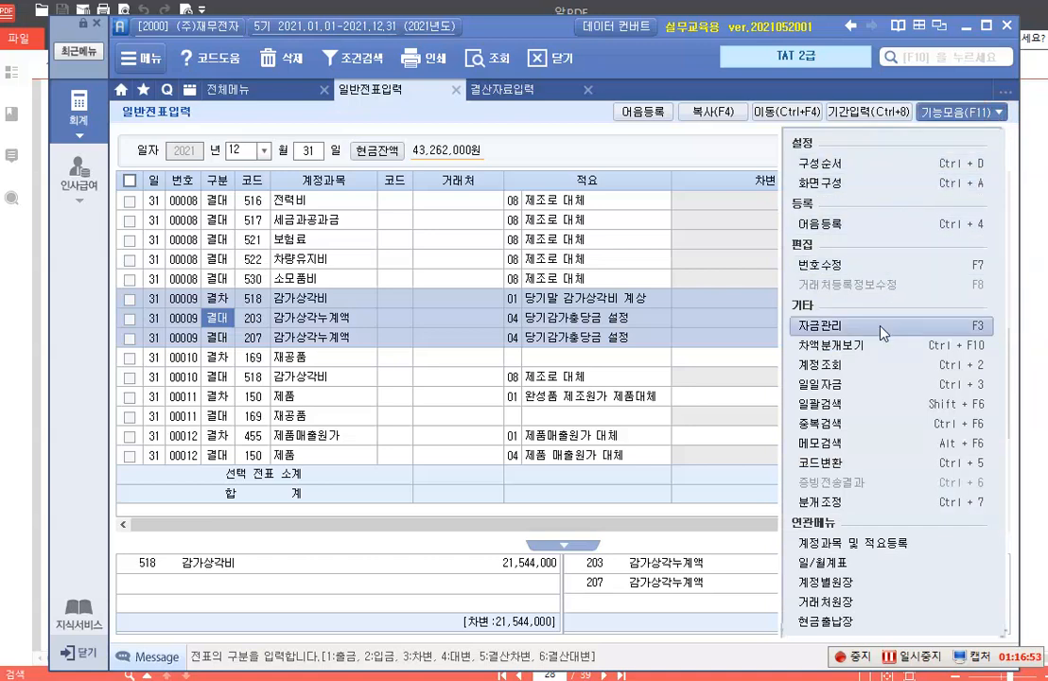
Step: Close 일반전표입력 and reload 결산자료입력 for months 01 to 12 with the previously entered data
{"action": "key", "text": "Escape"}
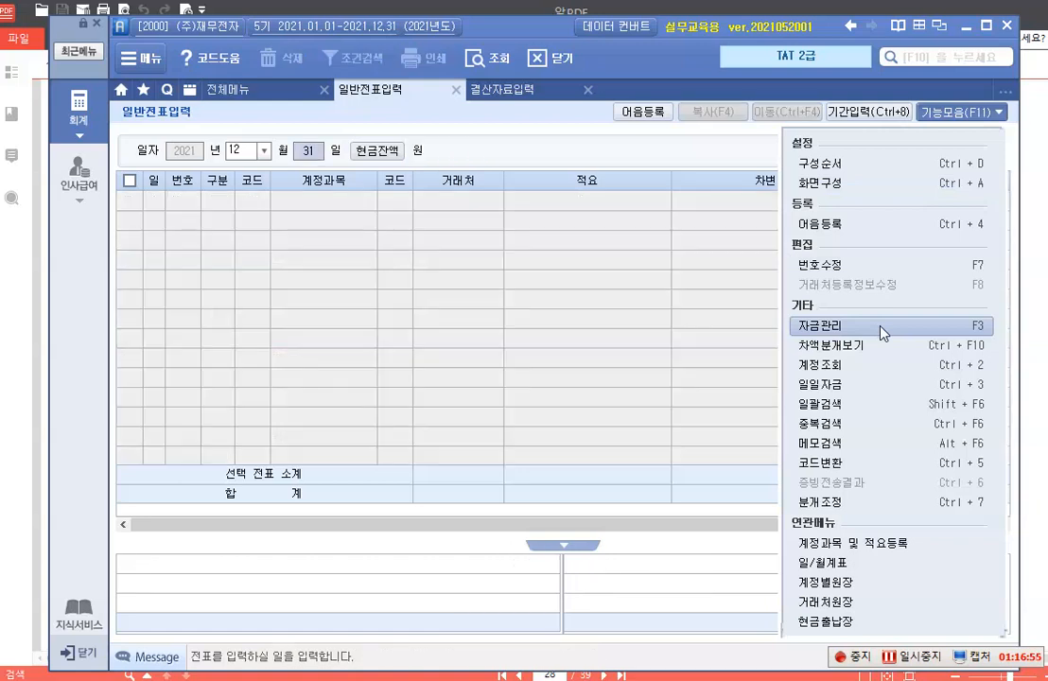
{"action": "key", "text": "Escape"}
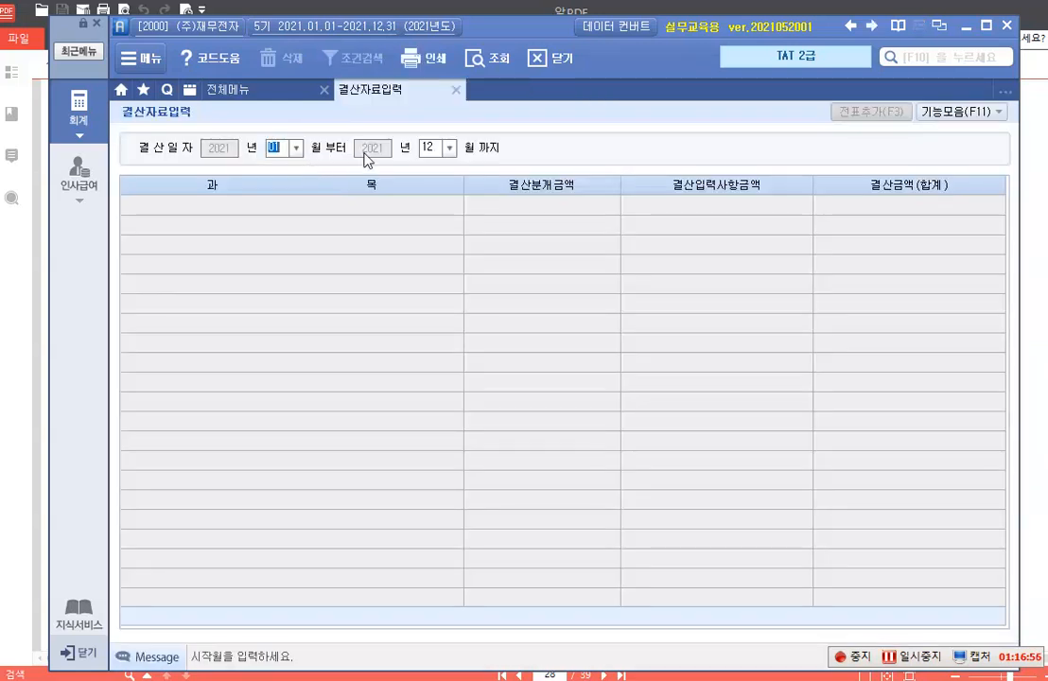
{"action": "left_click", "coordinate": [437, 148]}
{"action": "left_click", "coordinate": [450, 147]}
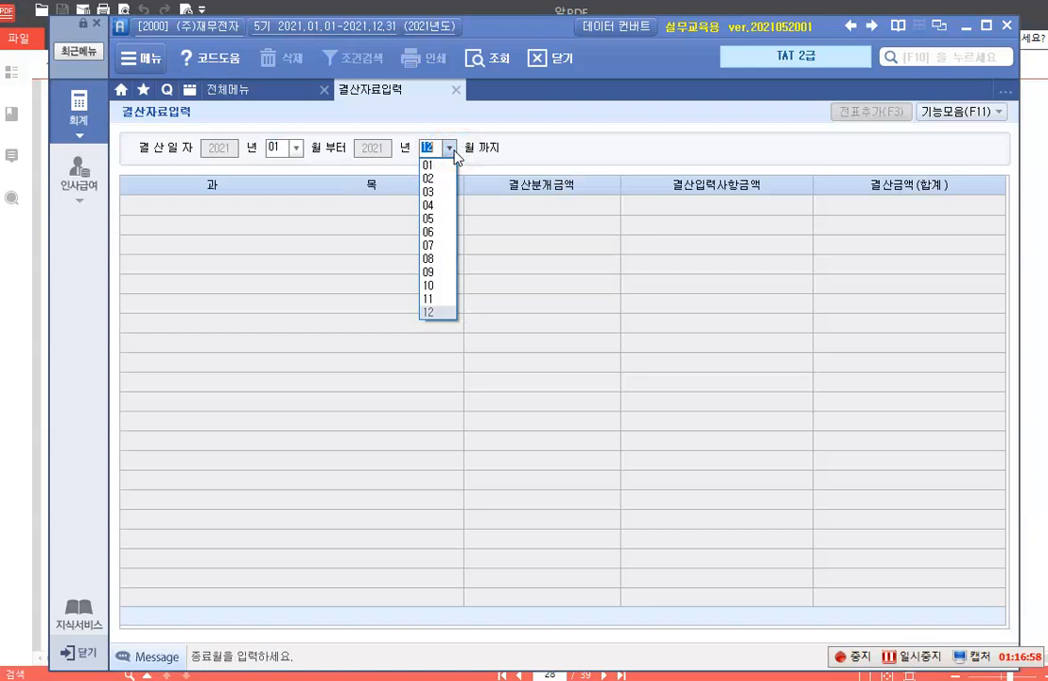
{"action": "left_click", "coordinate": [428, 311]}
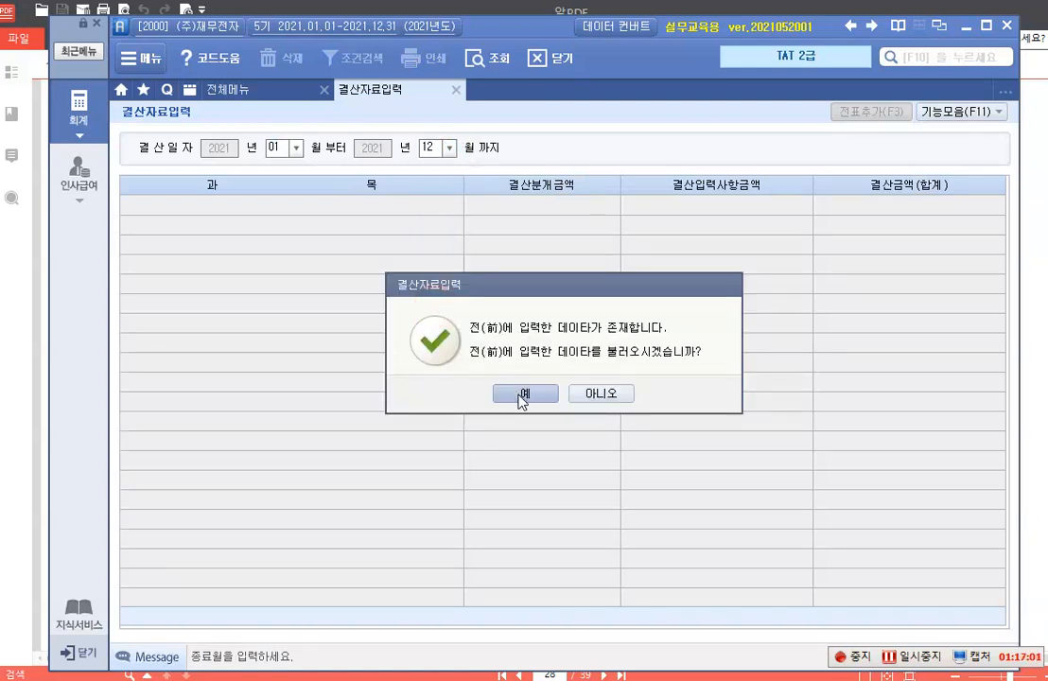
{"action": "left_click", "coordinate": [526, 393]}
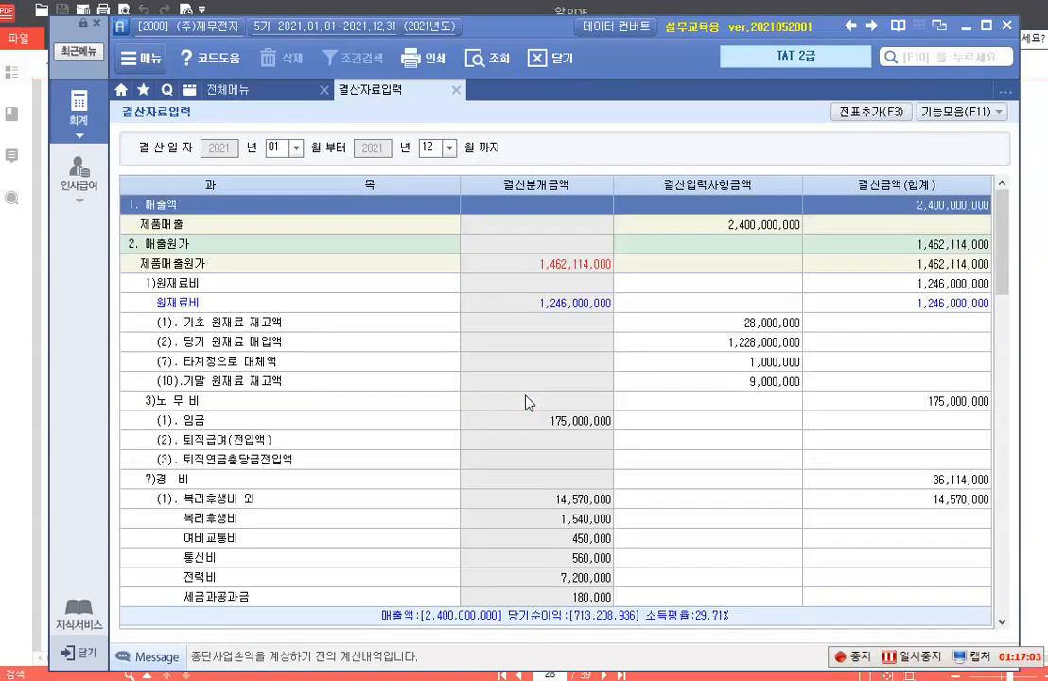
Step: Close 결산자료입력, load the December 31 vouchers in 일반전표입력, and examine the closing entry transferring 재공품 to 제품
{"action": "left_click", "coordinate": [456, 90]}
{"action": "left_click", "coordinate": [402, 172]}
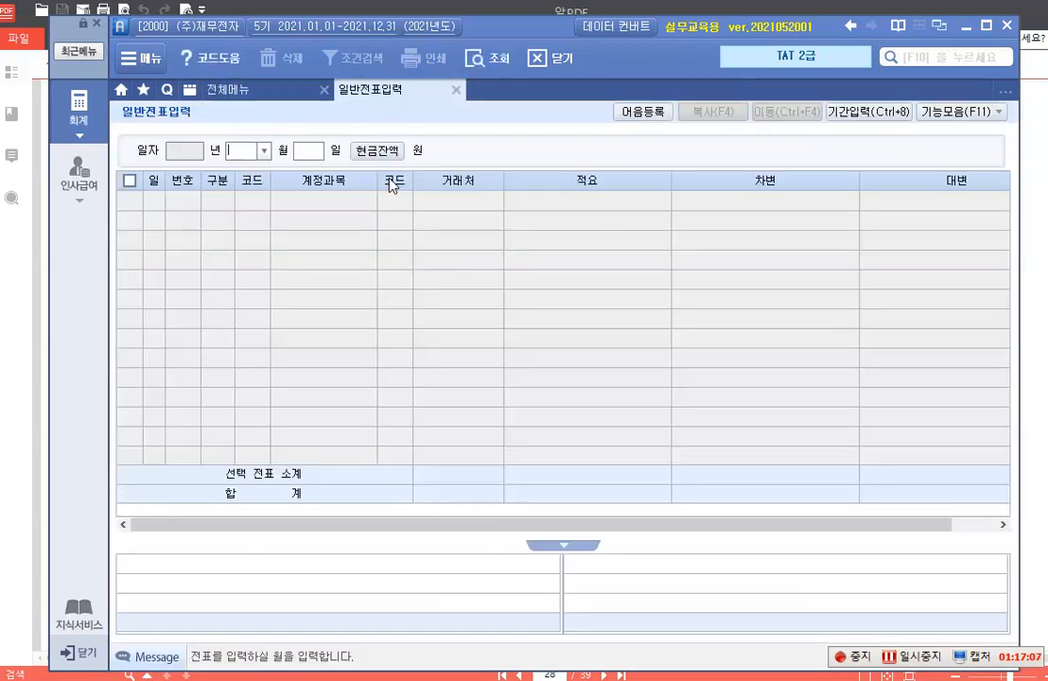
{"action": "left_click", "coordinate": [263, 150]}
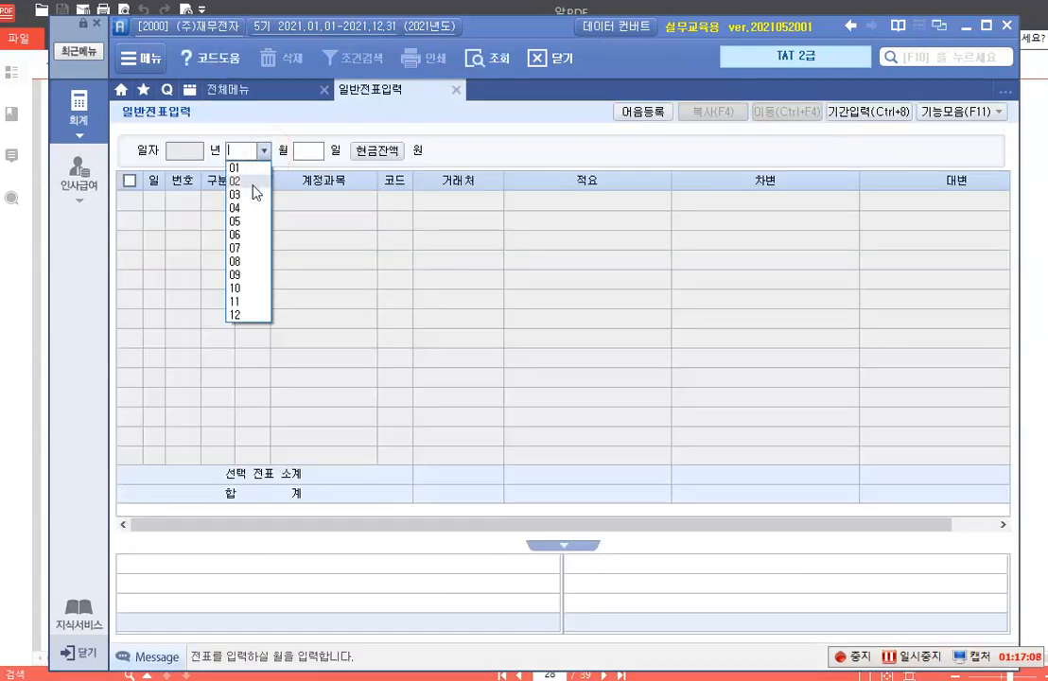
{"action": "left_click", "coordinate": [235, 315]}
{"action": "type", "text": "31"}
{"action": "key", "text": "Return"}
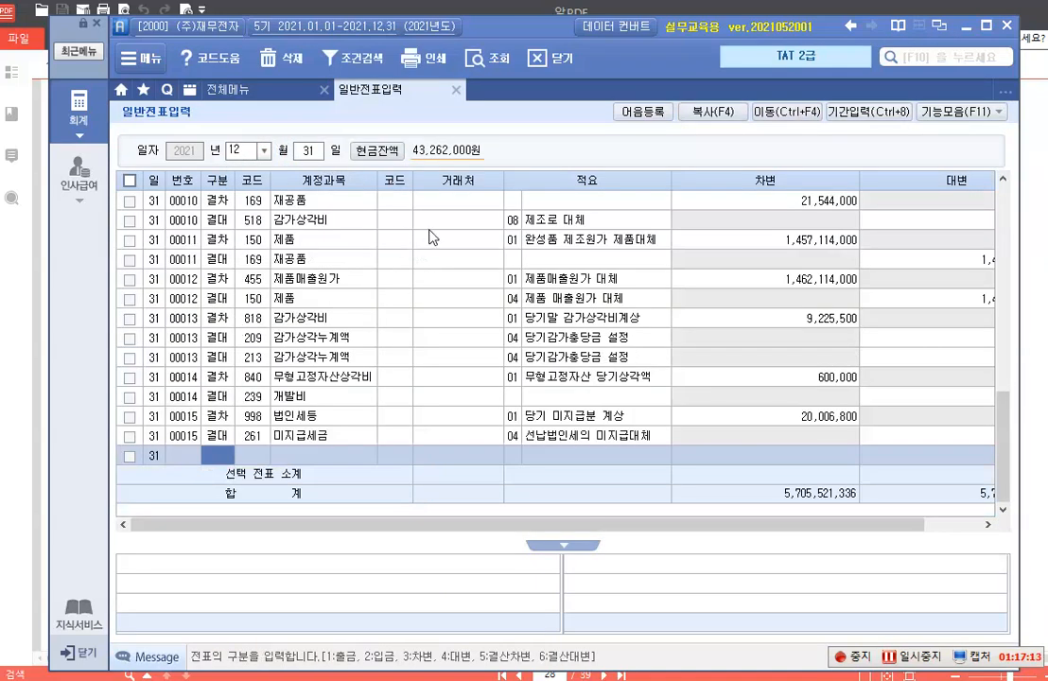
{"action": "left_click", "coordinate": [383, 261]}
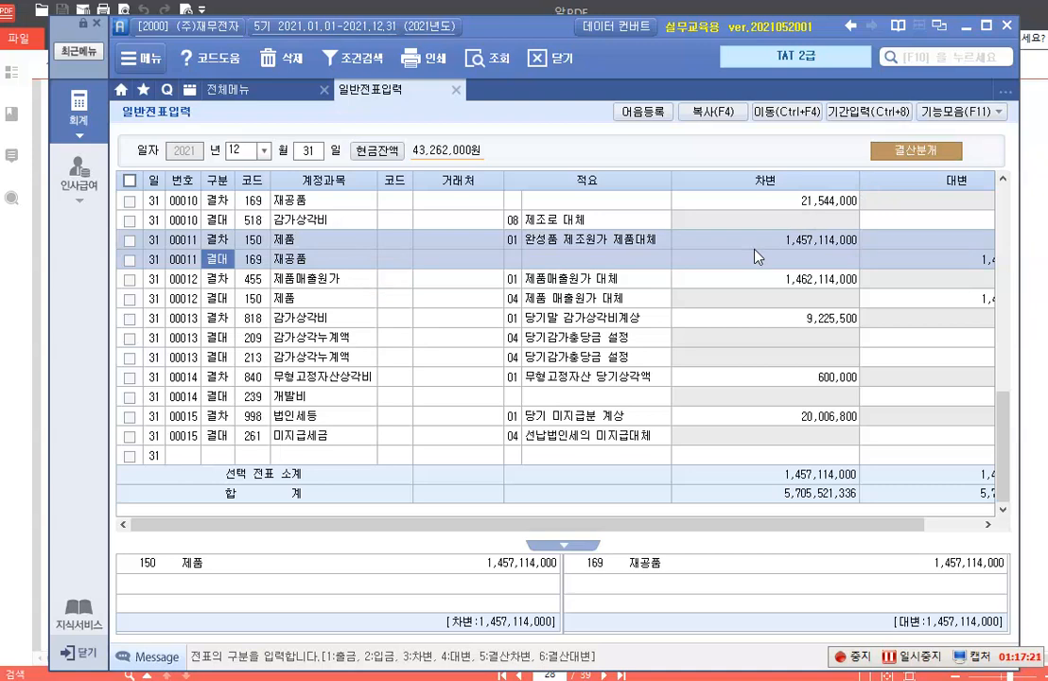
Step: Bulk-delete the automatic 결산분개 entries for 2021-12-31 with 일괄자동분개 삭제 and check the remaining 외화환산손실 voucher
{"action": "key", "text": "shift+F5"}
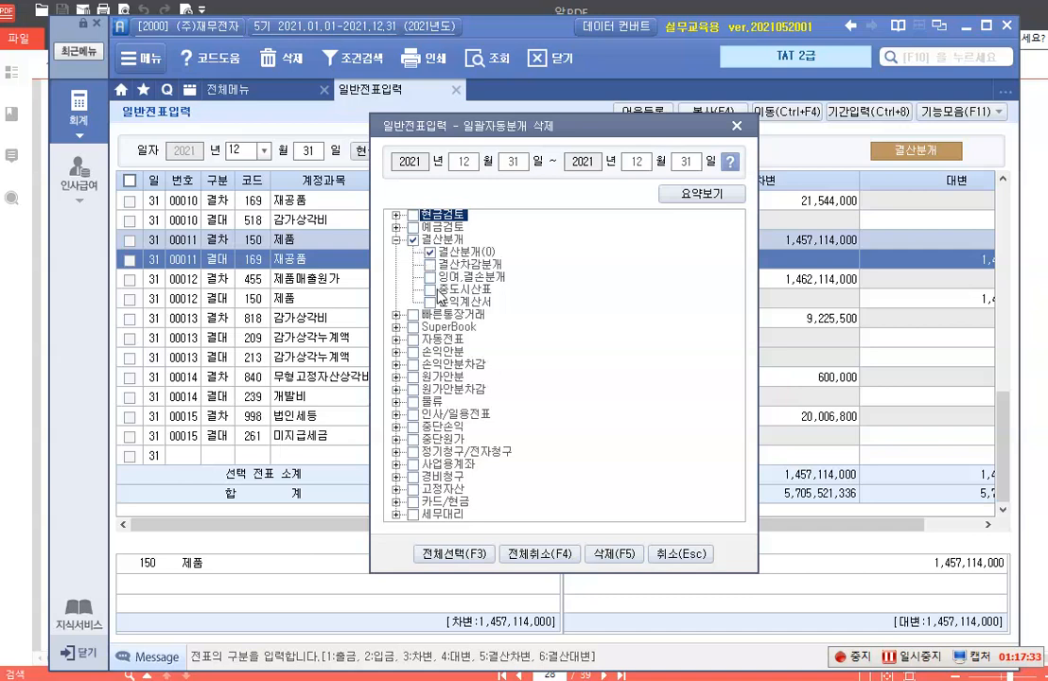
{"action": "left_click", "coordinate": [430, 252]}
{"action": "left_click", "coordinate": [431, 251]}
{"action": "left_click", "coordinate": [615, 556]}
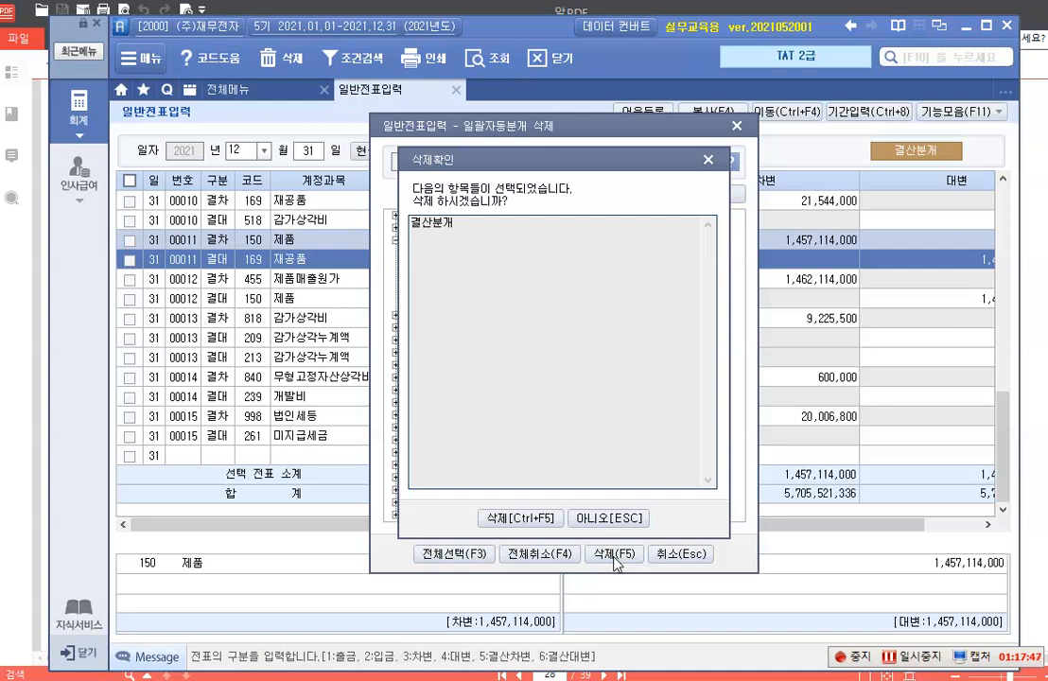
{"action": "left_click", "coordinate": [531, 520]}
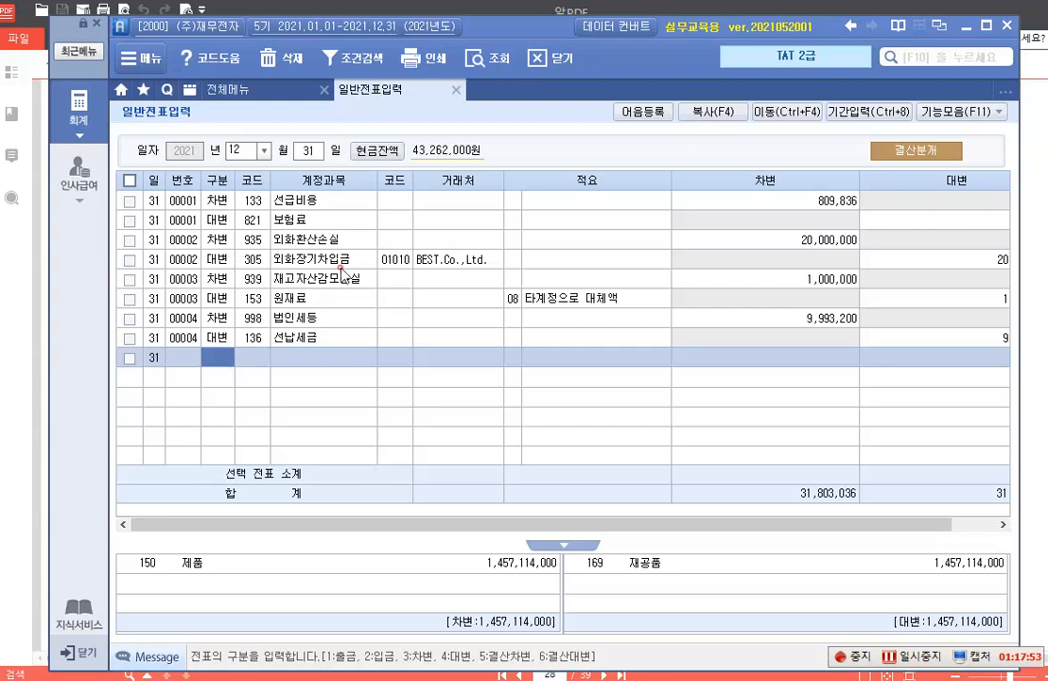
{"action": "left_click", "coordinate": [295, 239]}
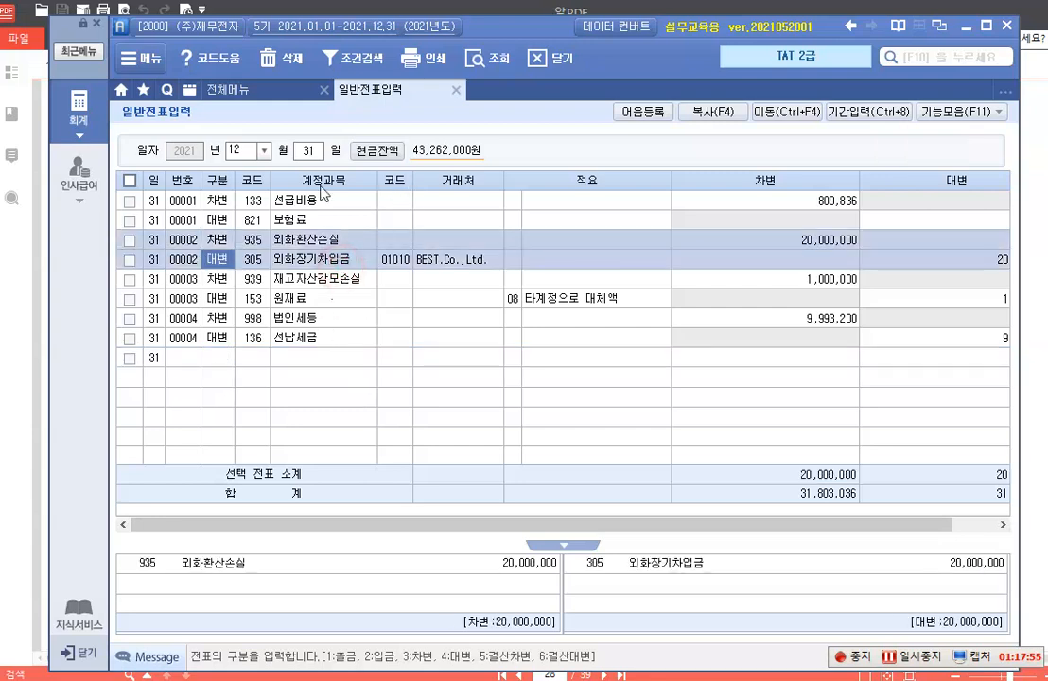
Step: Open 결산자료입력 for months 01 to 12 and load the previously entered data
{"action": "left_click", "coordinate": [81, 121]}
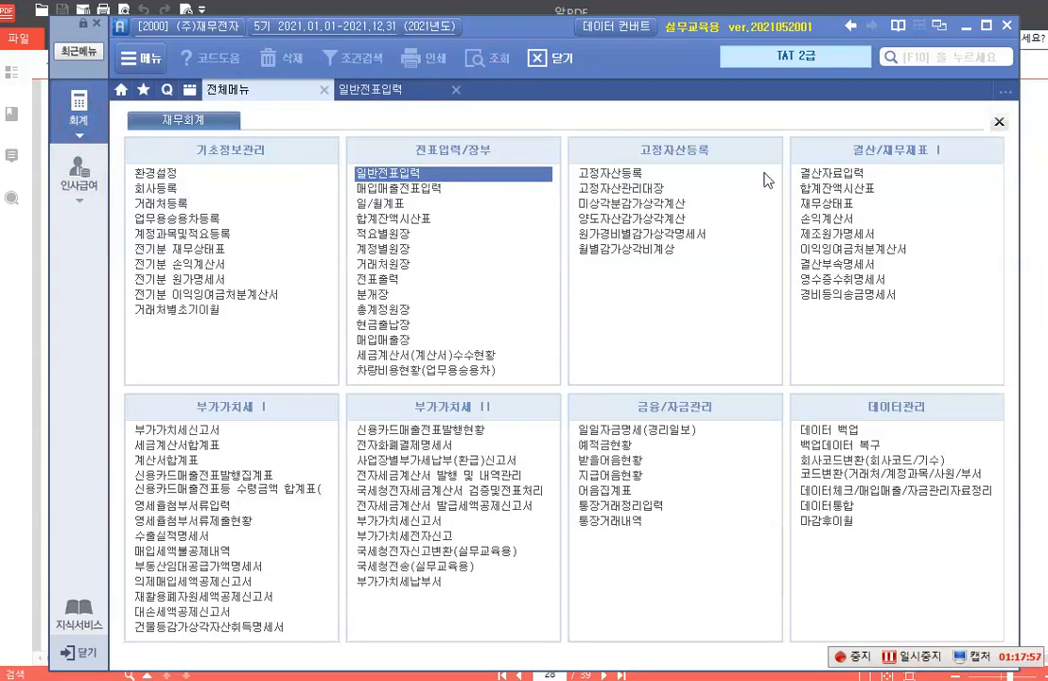
{"action": "left_click", "coordinate": [810, 174]}
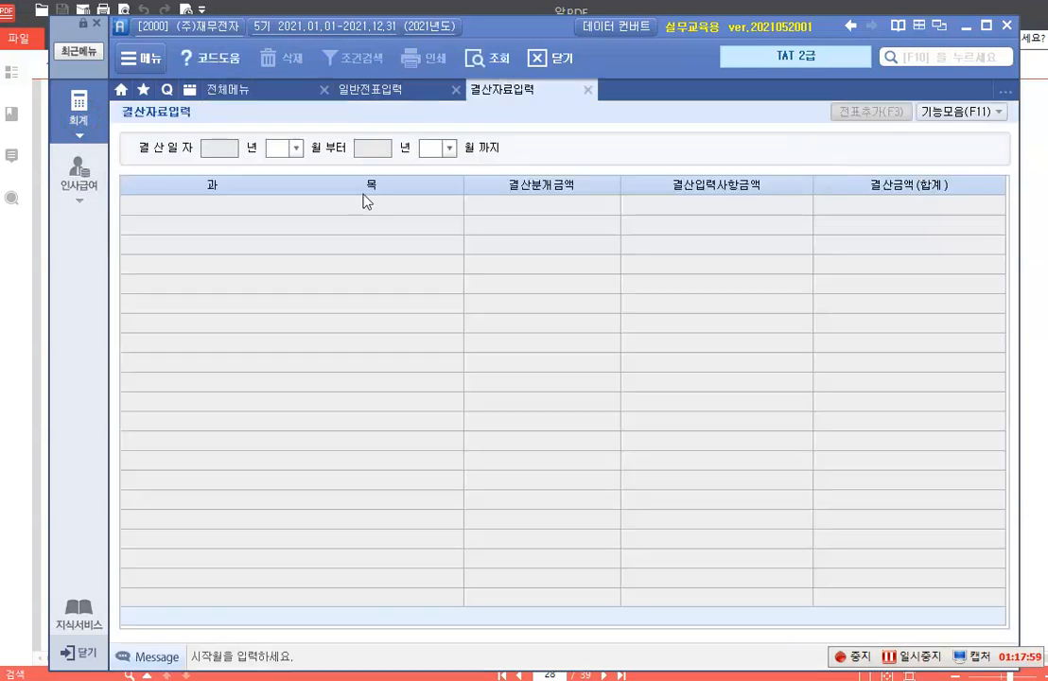
{"action": "left_click", "coordinate": [293, 147]}
{"action": "left_click", "coordinate": [284, 164]}
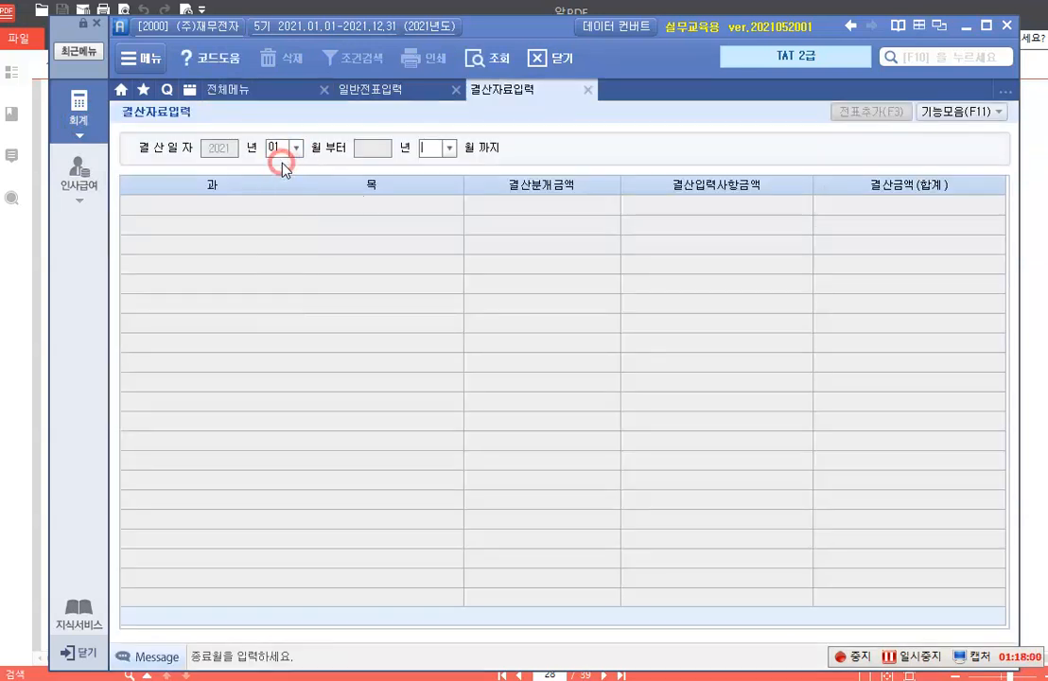
{"action": "left_click", "coordinate": [449, 148]}
{"action": "left_click", "coordinate": [431, 312]}
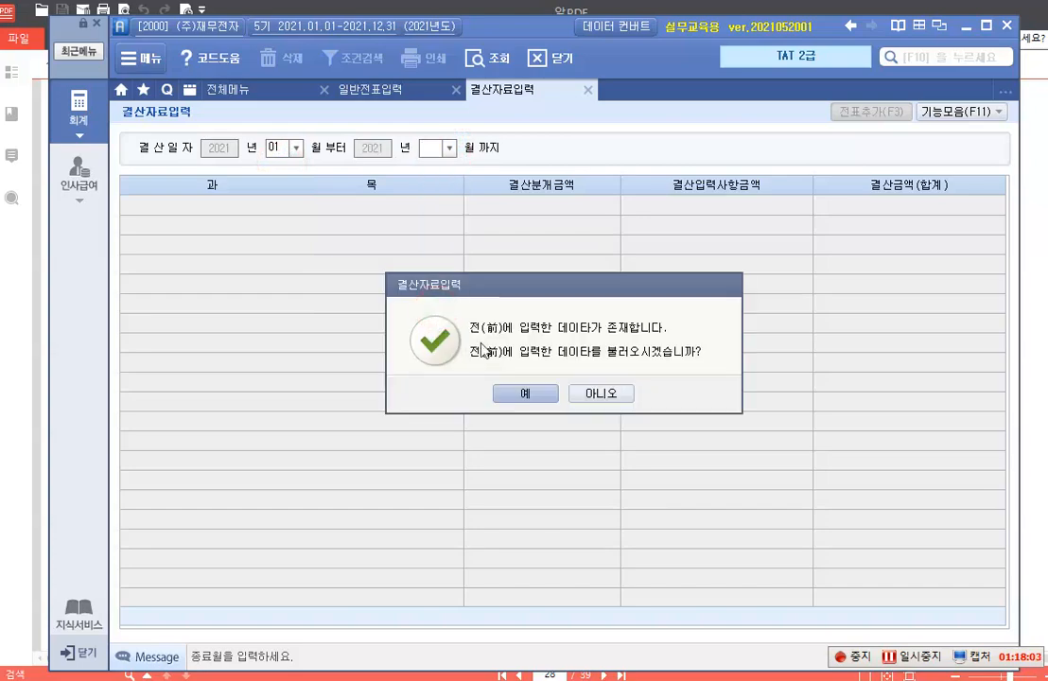
{"action": "left_click", "coordinate": [549, 395]}
Step: Review the loaded 결산자료입력 amounts and add the closing entries to 일반전표 with 전표추가
{"action": "scroll", "coordinate": [681, 378], "scroll_direction": "down", "scroll_amount": 15}
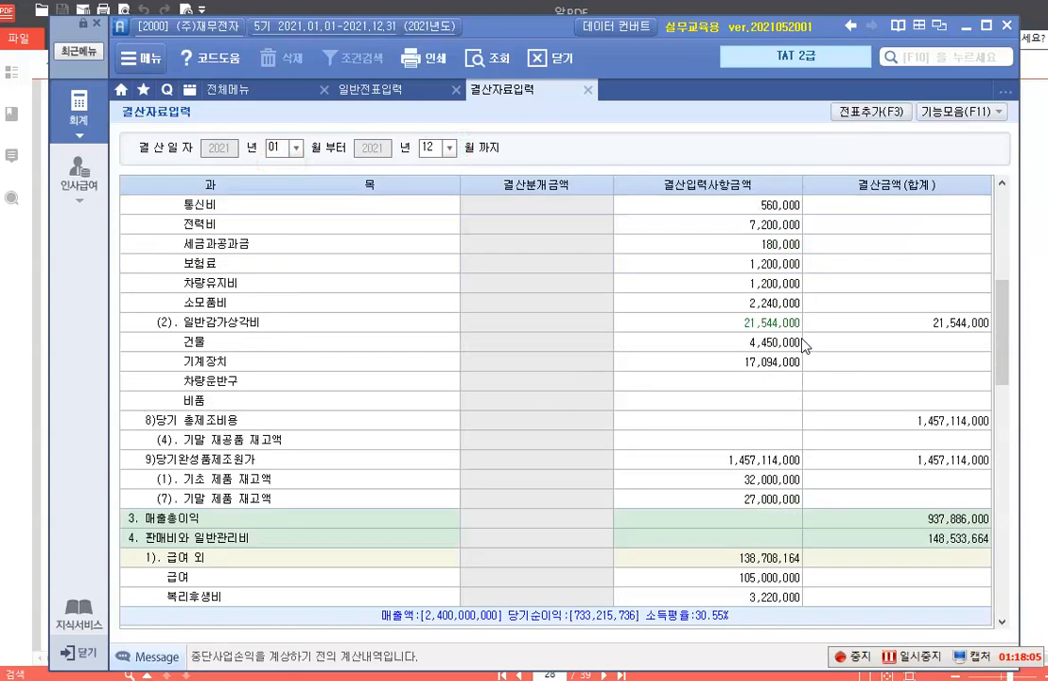
{"action": "scroll", "coordinate": [783, 379], "scroll_direction": "down", "scroll_amount": 4}
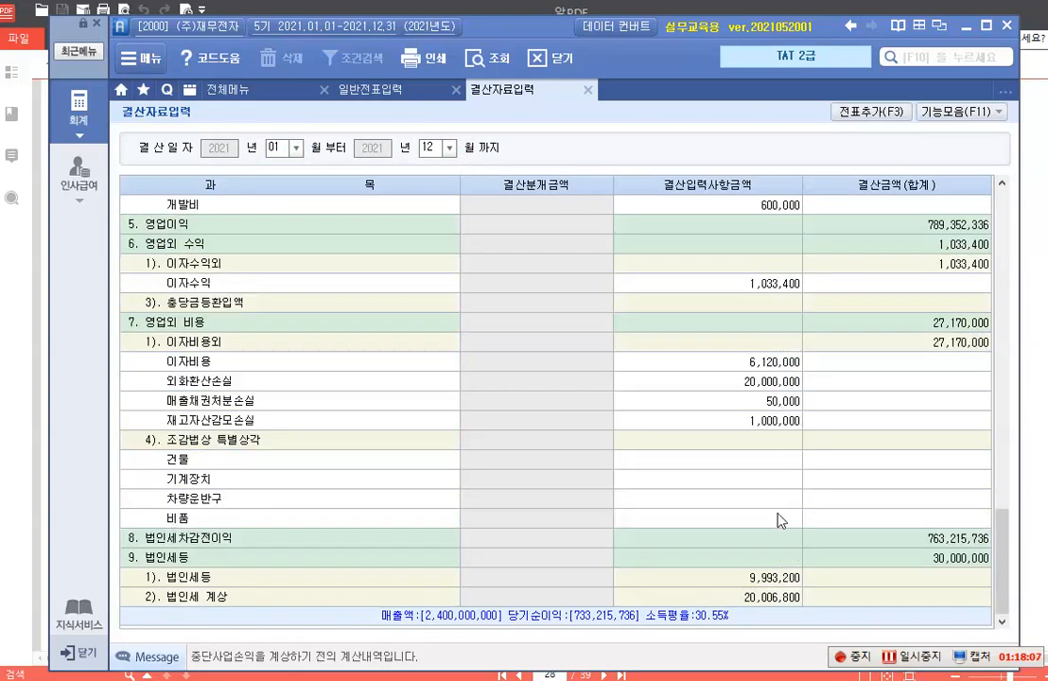
{"action": "scroll", "coordinate": [781, 473], "scroll_direction": "up", "scroll_amount": 10}
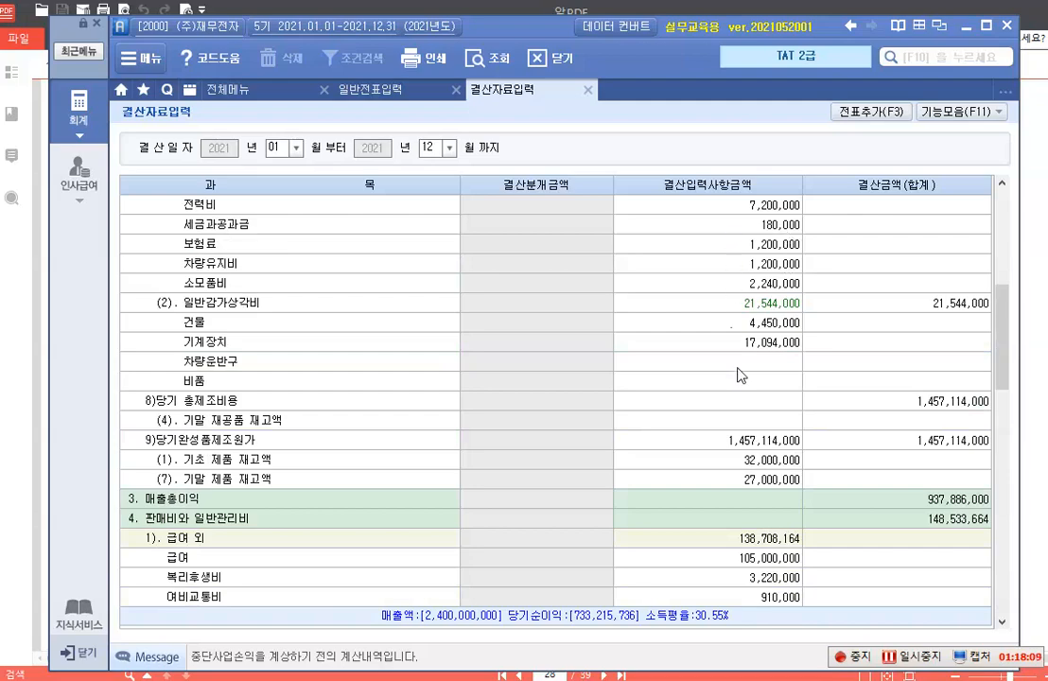
{"action": "scroll", "coordinate": [739, 375], "scroll_direction": "down", "scroll_amount": 10}
{"action": "scroll", "coordinate": [740, 374], "scroll_direction": "down", "scroll_amount": 5}
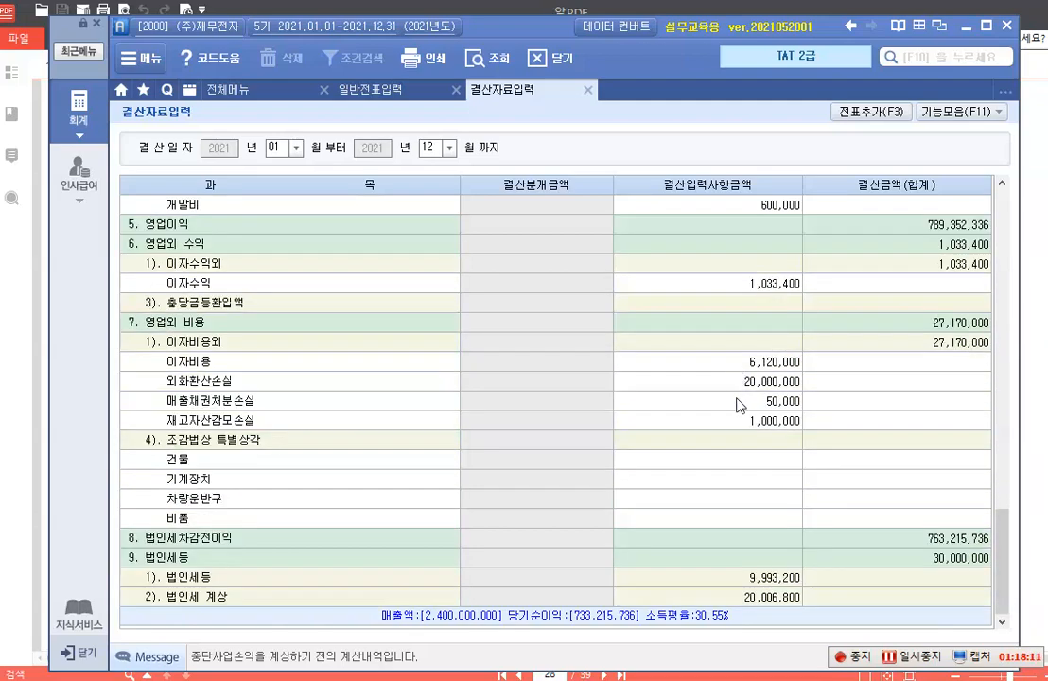
{"action": "scroll", "coordinate": [670, 403], "scroll_direction": "up", "scroll_amount": 15}
{"action": "scroll", "coordinate": [807, 258], "scroll_direction": "down", "scroll_amount": 10}
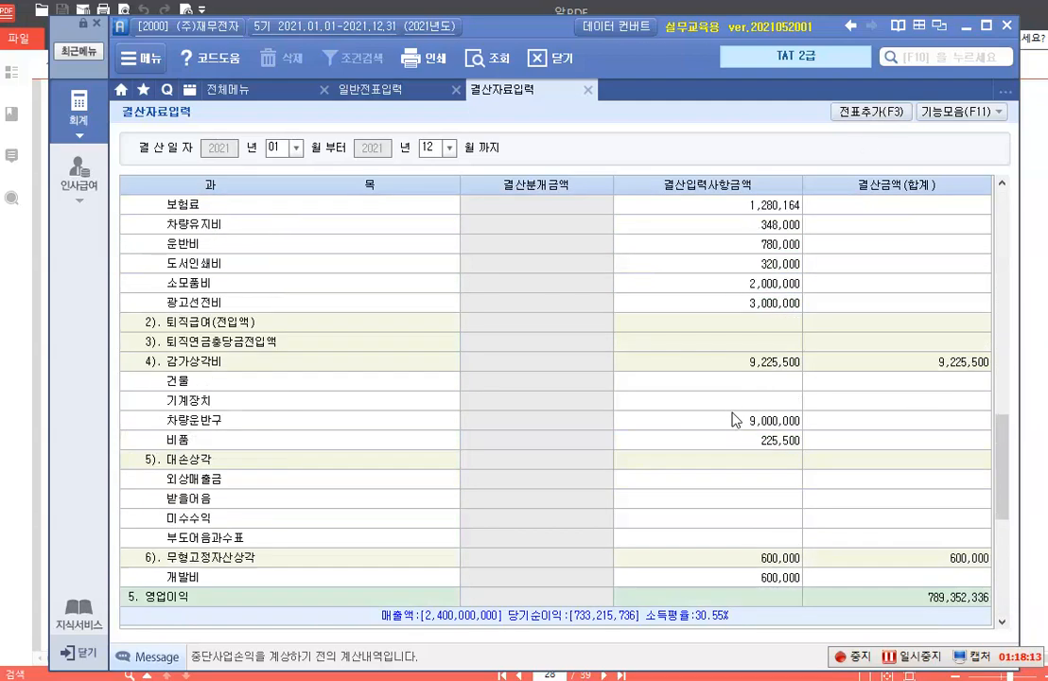
{"action": "left_click", "coordinate": [847, 112]}
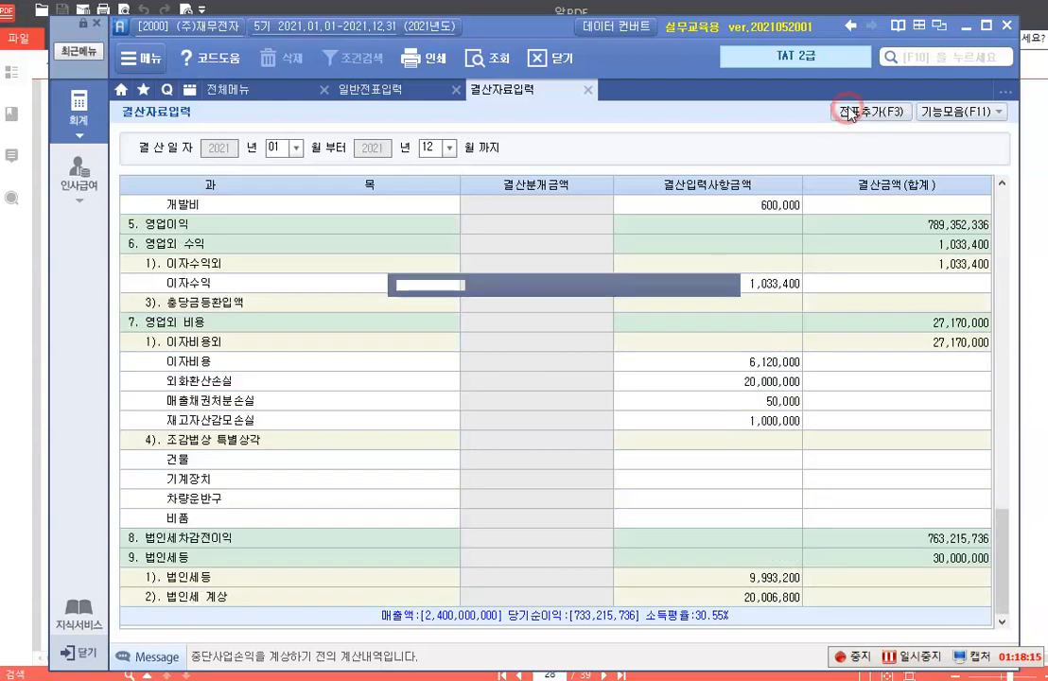
{"action": "left_click", "coordinate": [512, 391]}
{"action": "left_click", "coordinate": [511, 394]}
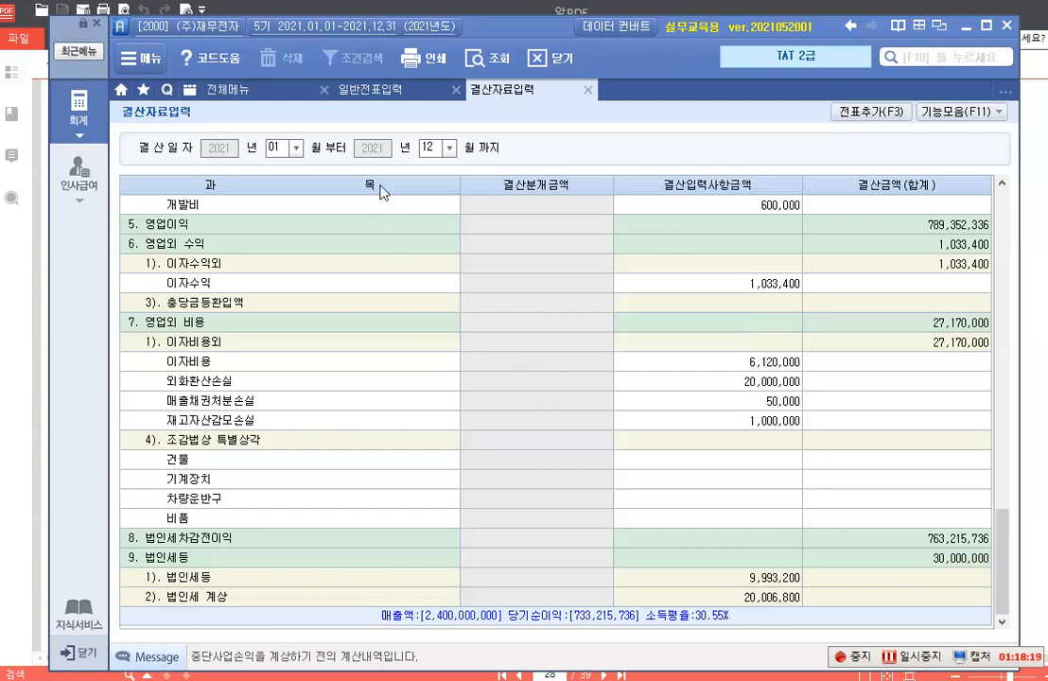
Step: Reload the December 31 vouchers in 일반전표입력 and examine the closing entry for 455 제품매출원가
{"action": "left_click", "coordinate": [331, 89]}
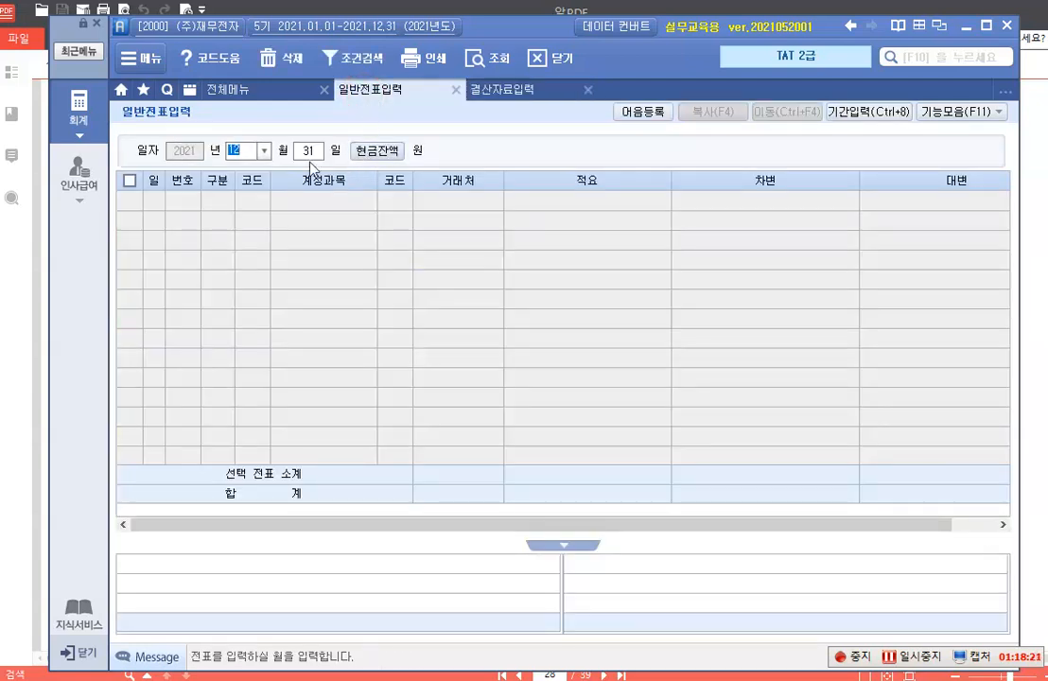
{"action": "left_click", "coordinate": [308, 152]}
{"action": "key", "text": "Return"}
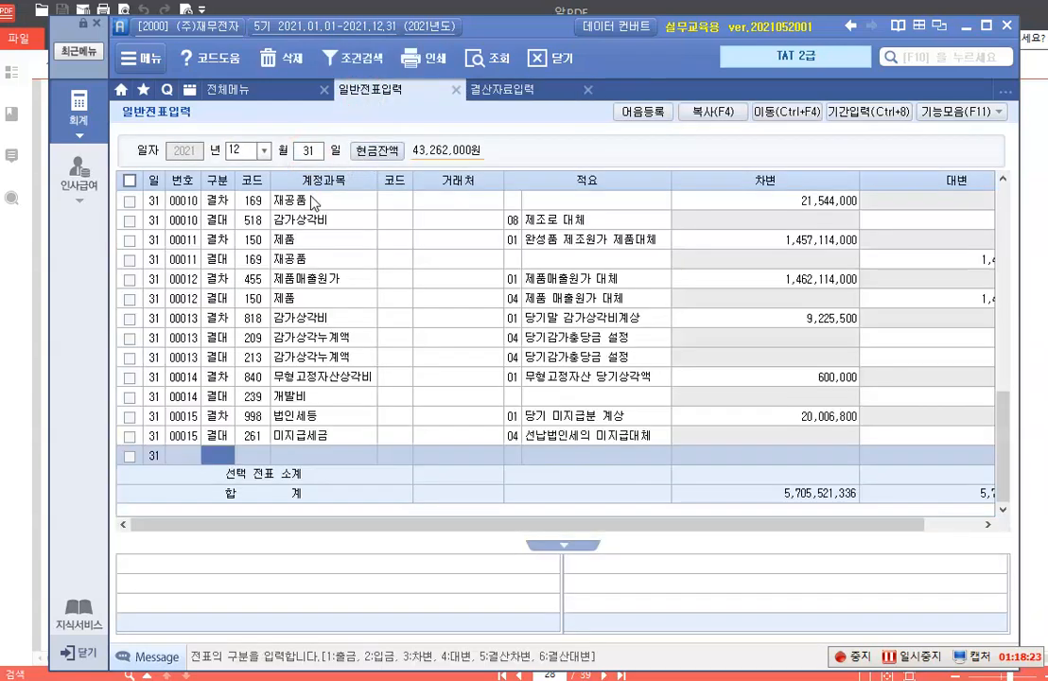
{"action": "left_click", "coordinate": [252, 279]}
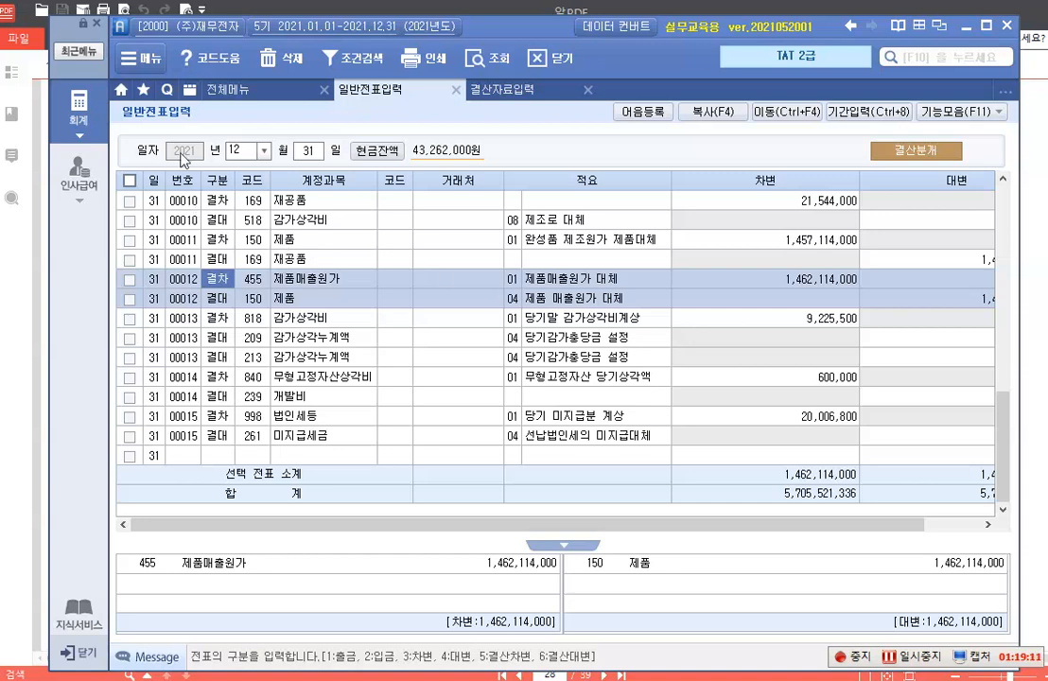
Step: Open 이익잉여금처분계산서 for the current period
{"action": "left_click", "coordinate": [77, 100]}
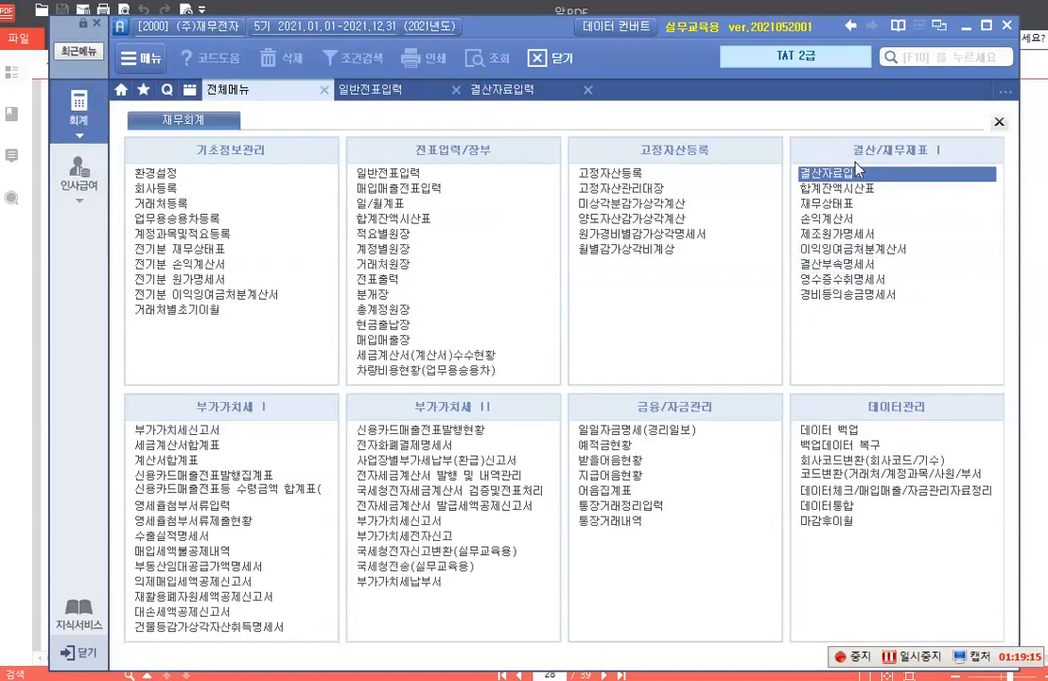
{"action": "left_click", "coordinate": [845, 251]}
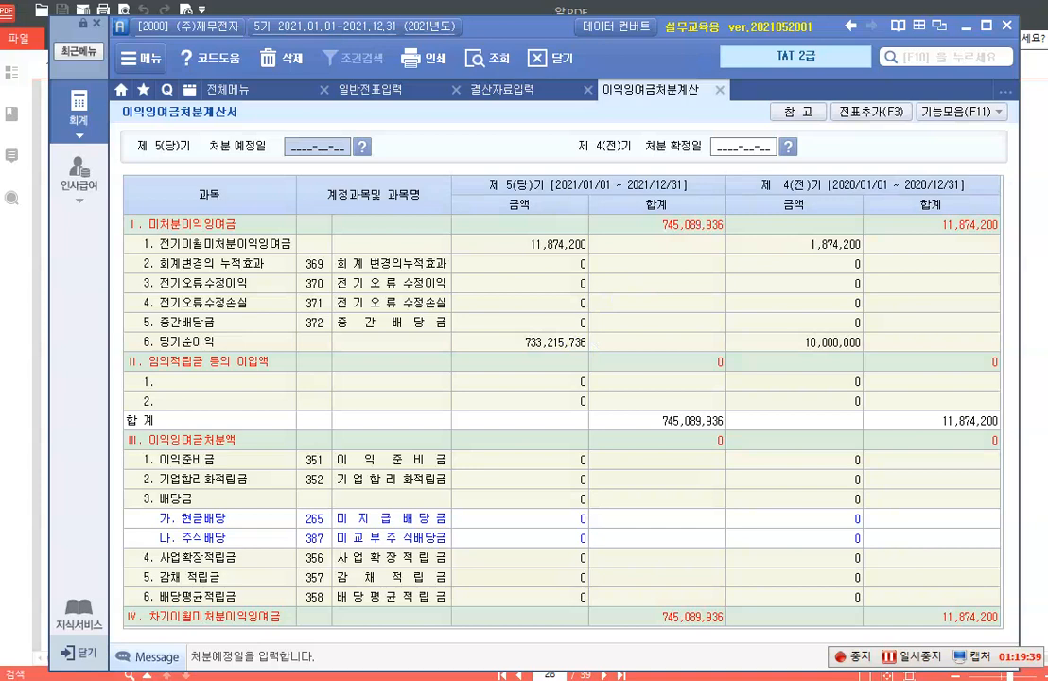
{"action": "left_click", "coordinate": [526, 251]}
{"action": "left_click_drag", "start_coordinate": [592, 264], "coordinate": [594, 261]}
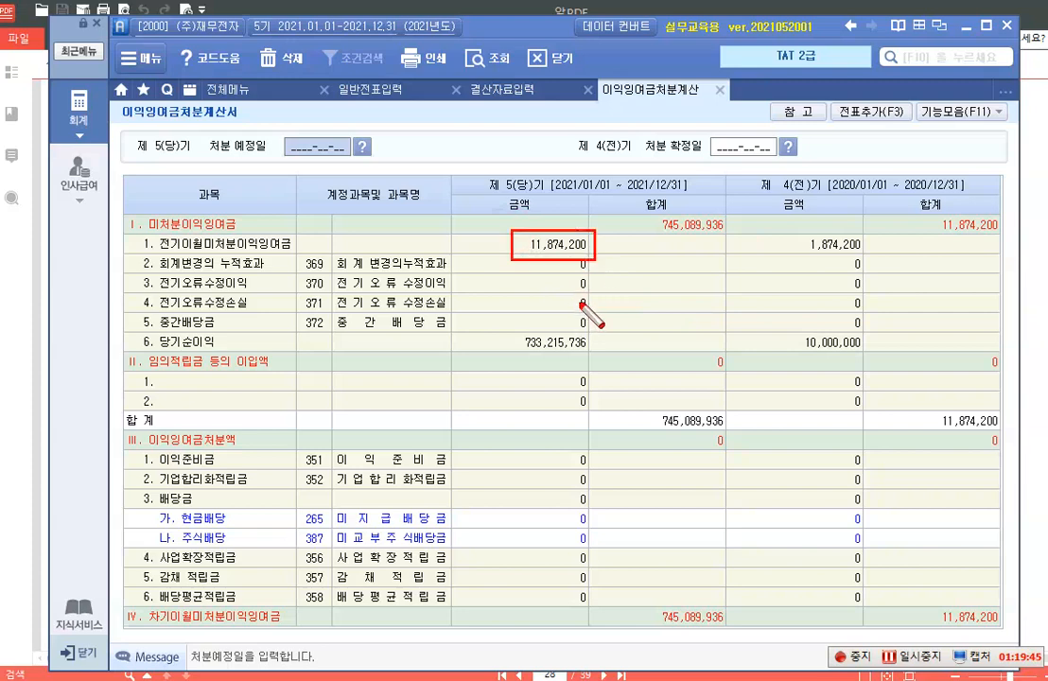
{"action": "left_click_drag", "start_coordinate": [510, 330], "coordinate": [587, 359]}
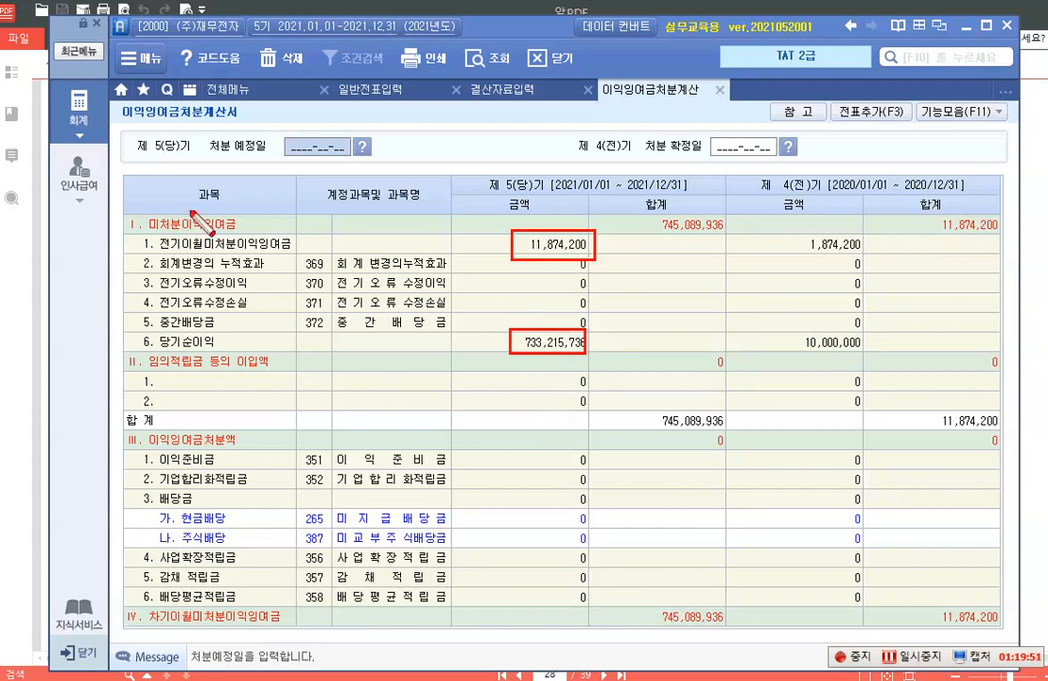
{"action": "left_click_drag", "start_coordinate": [124, 210], "coordinate": [728, 232]}
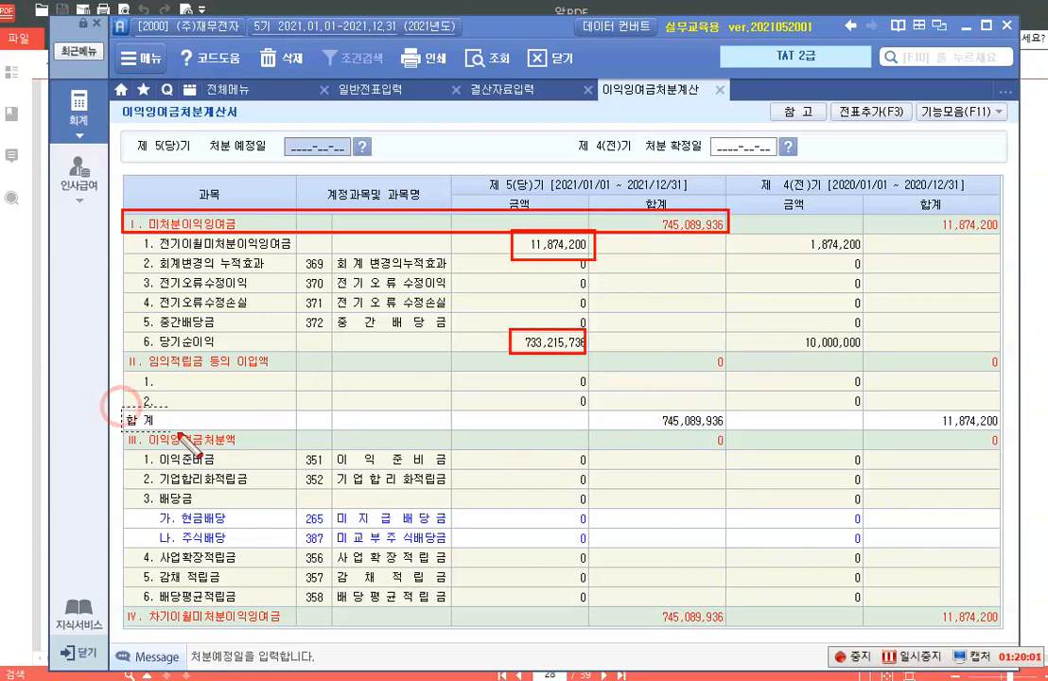
{"action": "mouse_move", "coordinate": [124, 408]}
{"action": "left_mouse_down"}
{"action": "mouse_move", "coordinate": [753, 436]}
{"action": "mouse_move", "coordinate": [728, 432]}
{"action": "left_mouse_up"}
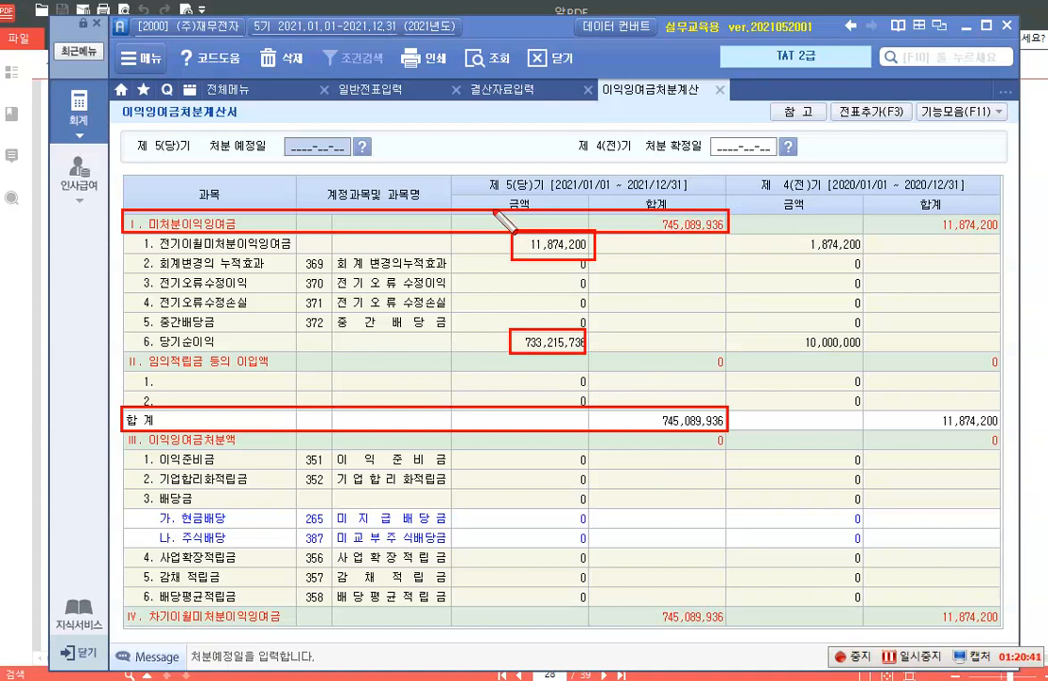
{"action": "mouse_move", "coordinate": [276, 119]}
{"action": "left_mouse_down"}
{"action": "mouse_move", "coordinate": [283, 162]}
{"action": "mouse_move", "coordinate": [384, 162]}
{"action": "left_mouse_up"}
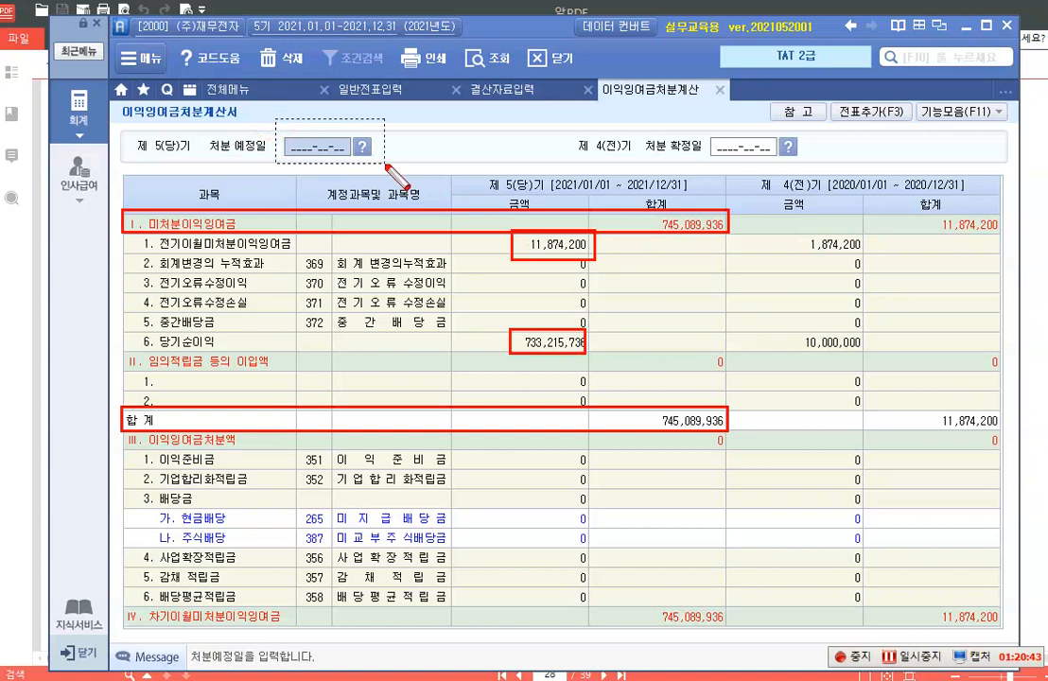
{"action": "left_click_drag", "start_coordinate": [199, 123], "coordinate": [262, 161]}
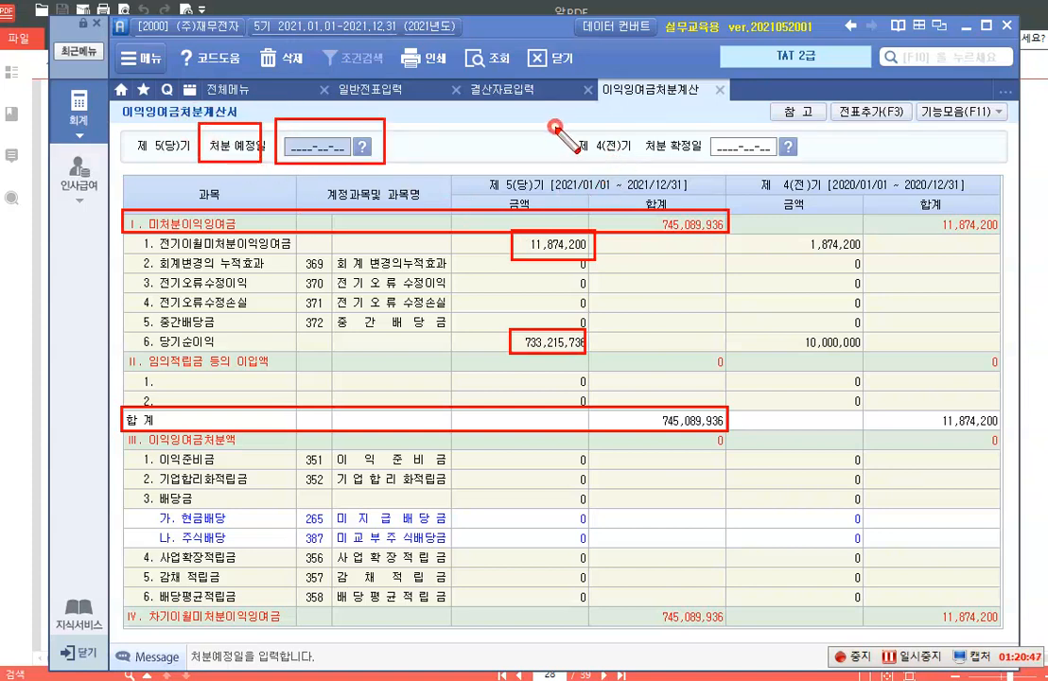
{"action": "mouse_move", "coordinate": [555, 128]}
{"action": "left_mouse_down"}
{"action": "mouse_move", "coordinate": [710, 161]}
{"action": "mouse_move", "coordinate": [797, 163]}
{"action": "left_mouse_up"}
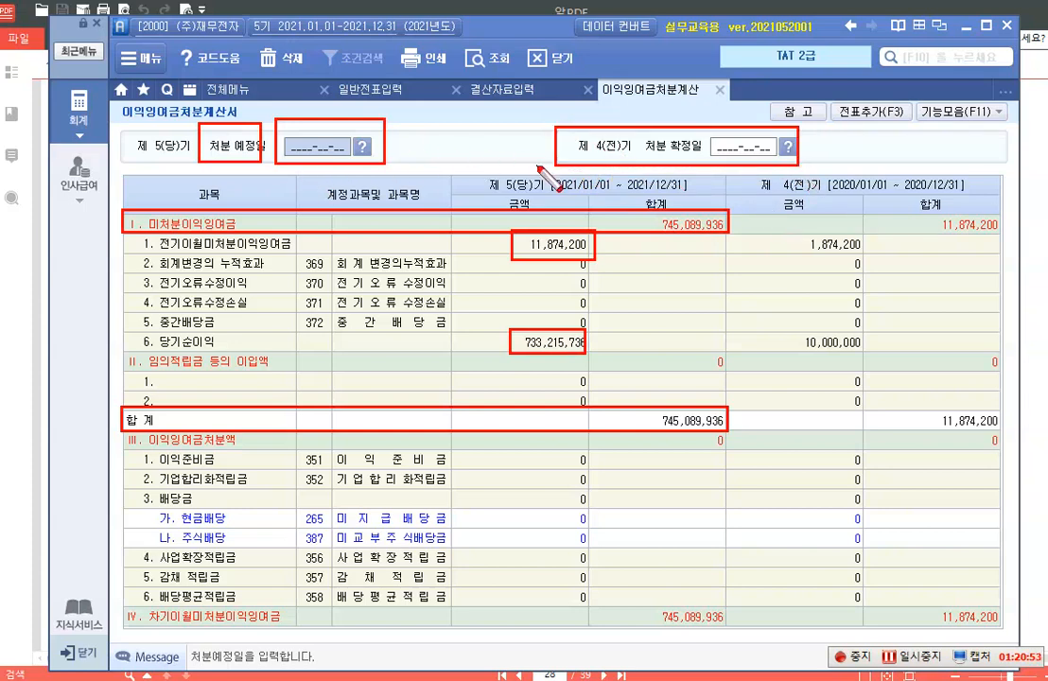
{"action": "key", "text": "Escape"}
Step: Set the current period's 처분예정일 to 2022-02-28 and the prior period's 처분확정일 to 2021-02-28
{"action": "left_click", "coordinate": [313, 146]}
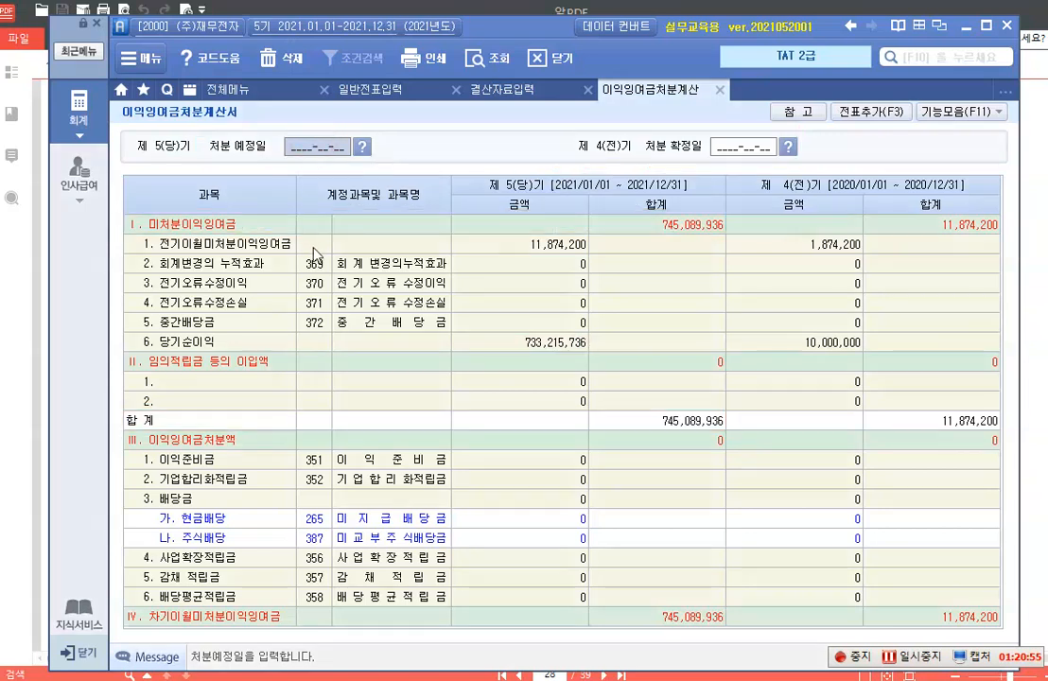
{"action": "type", "text": "2022"}
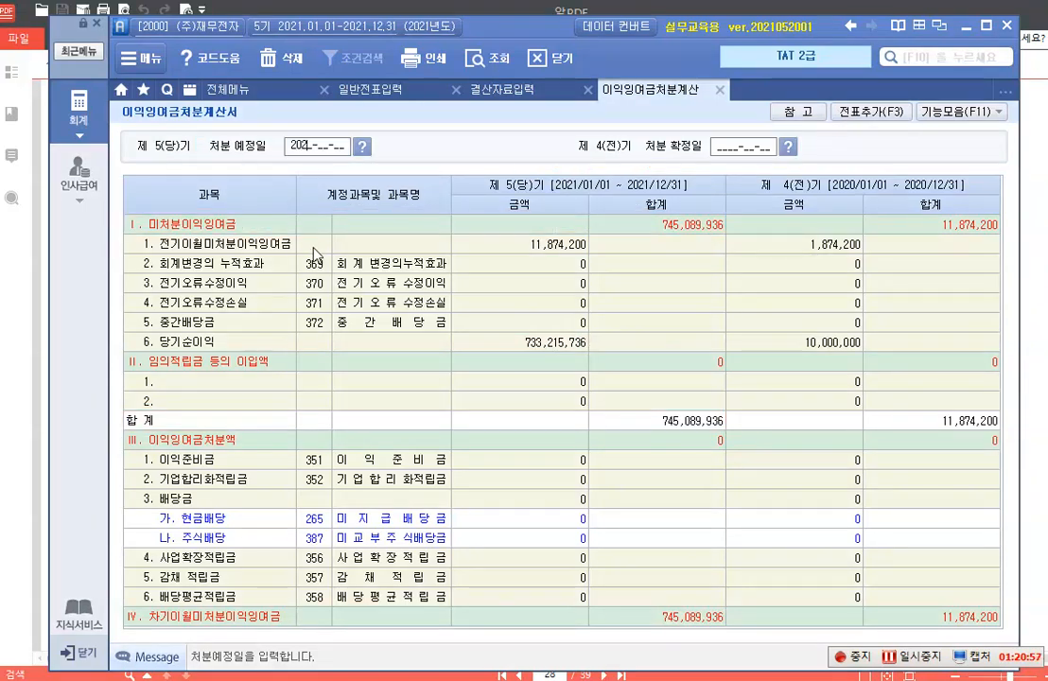
{"action": "type", "text": "0228"}
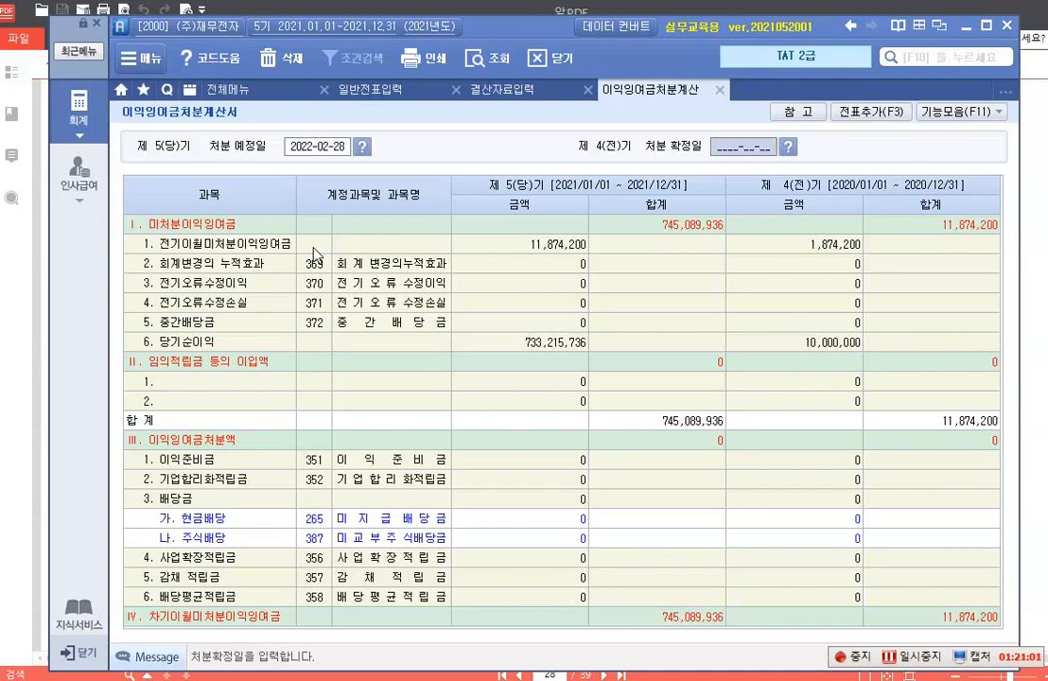
{"action": "type", "text": "2021"}
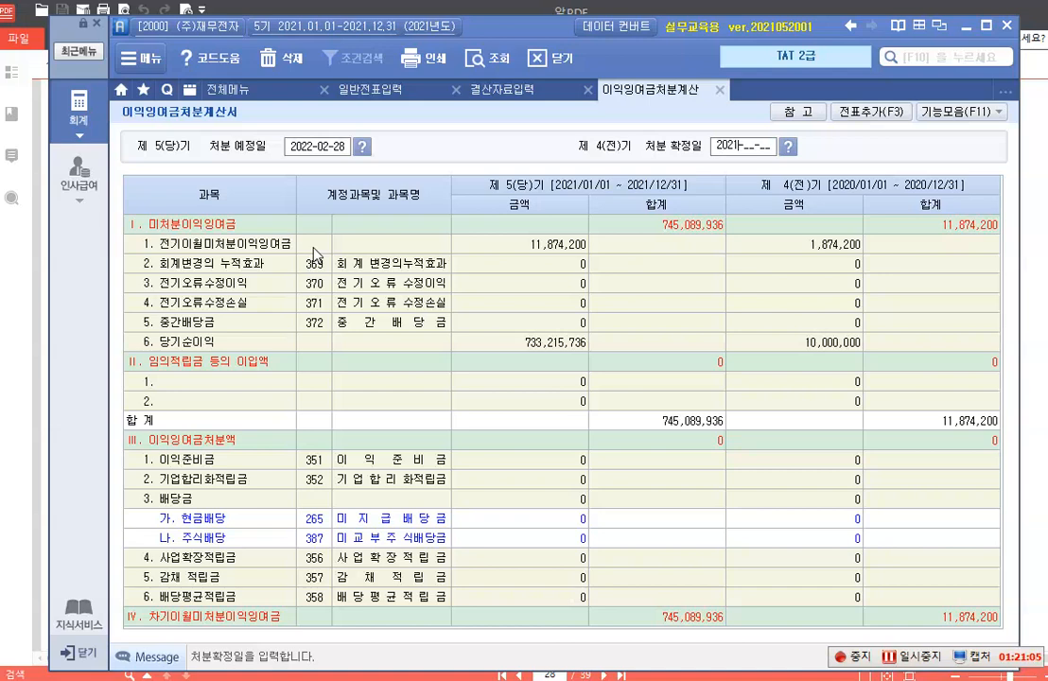
{"action": "type", "text": "0228"}
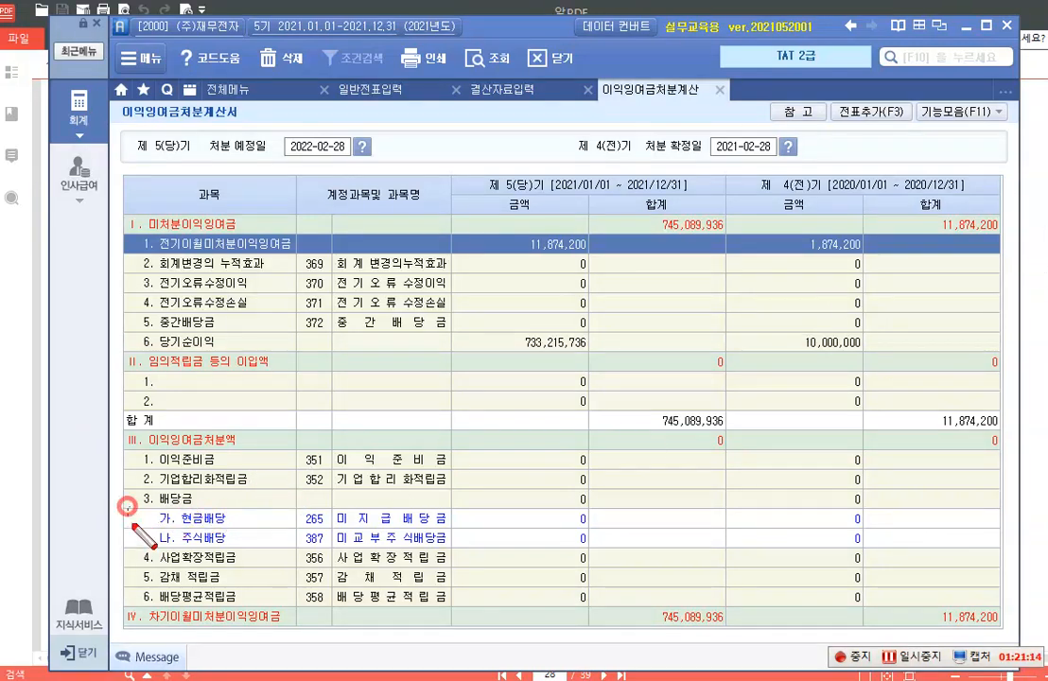
Step: Enter a 현금배당 of 30,000,000 and a 주식배당 of 10,000,000 in the current period's 이익잉여금처분액
{"action": "mouse_move", "coordinate": [127, 508]}
{"action": "left_mouse_down"}
{"action": "mouse_move", "coordinate": [497, 565]}
{"action": "mouse_move", "coordinate": [678, 564]}
{"action": "mouse_move", "coordinate": [596, 563]}
{"action": "mouse_move", "coordinate": [593, 551]}
{"action": "left_mouse_up"}
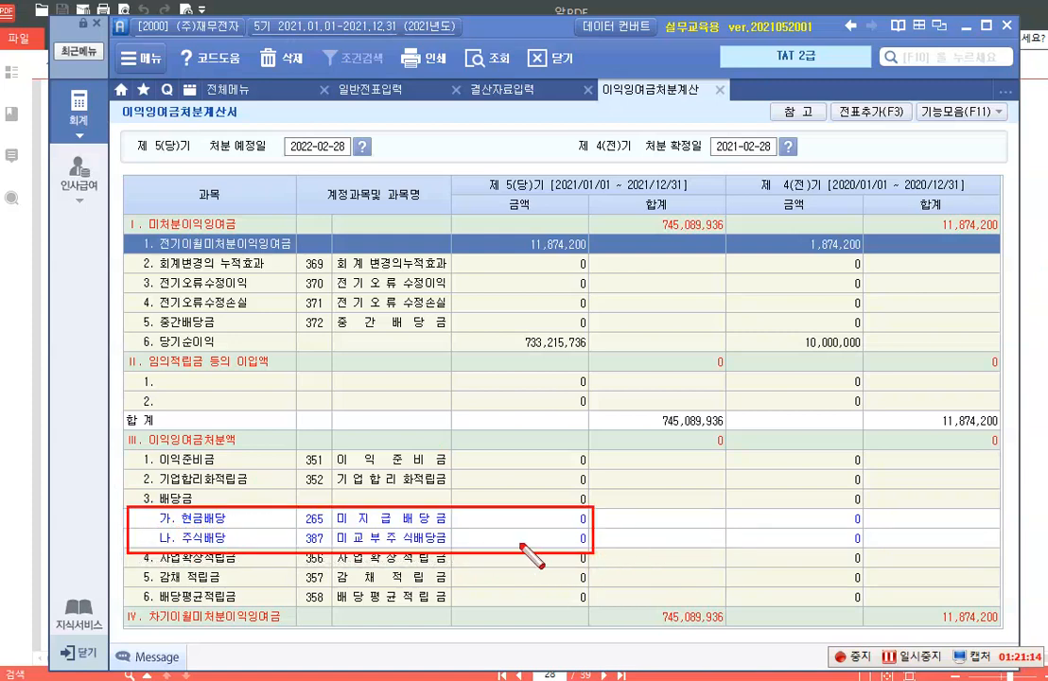
{"action": "key", "text": "Escape"}
{"action": "left_click", "coordinate": [545, 524]}
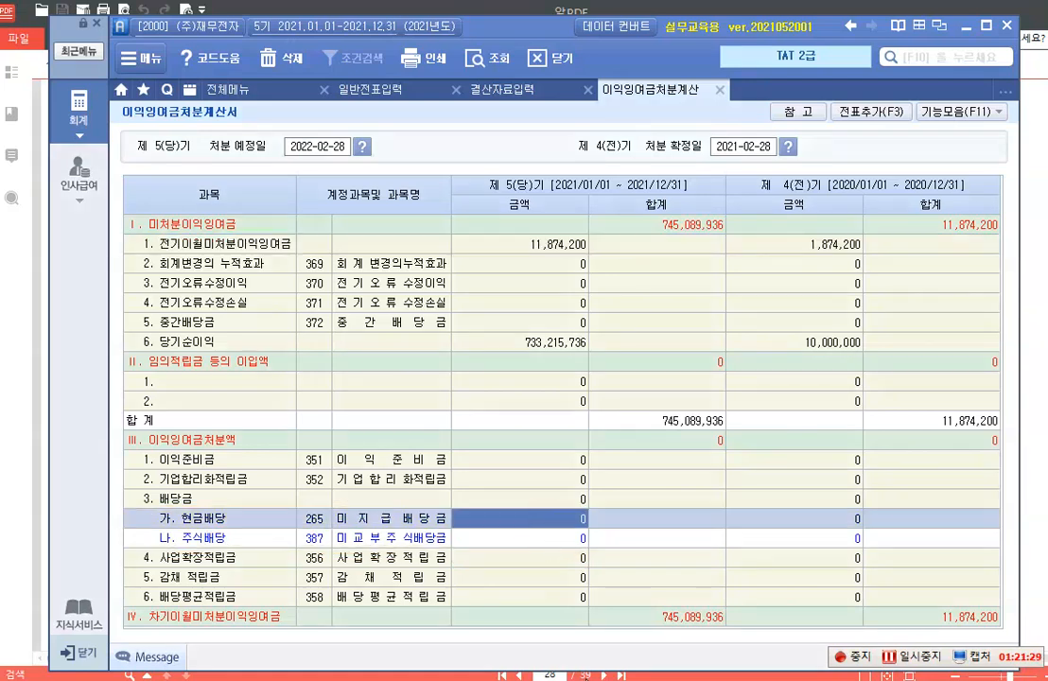
{"action": "type", "text": "30,00"}
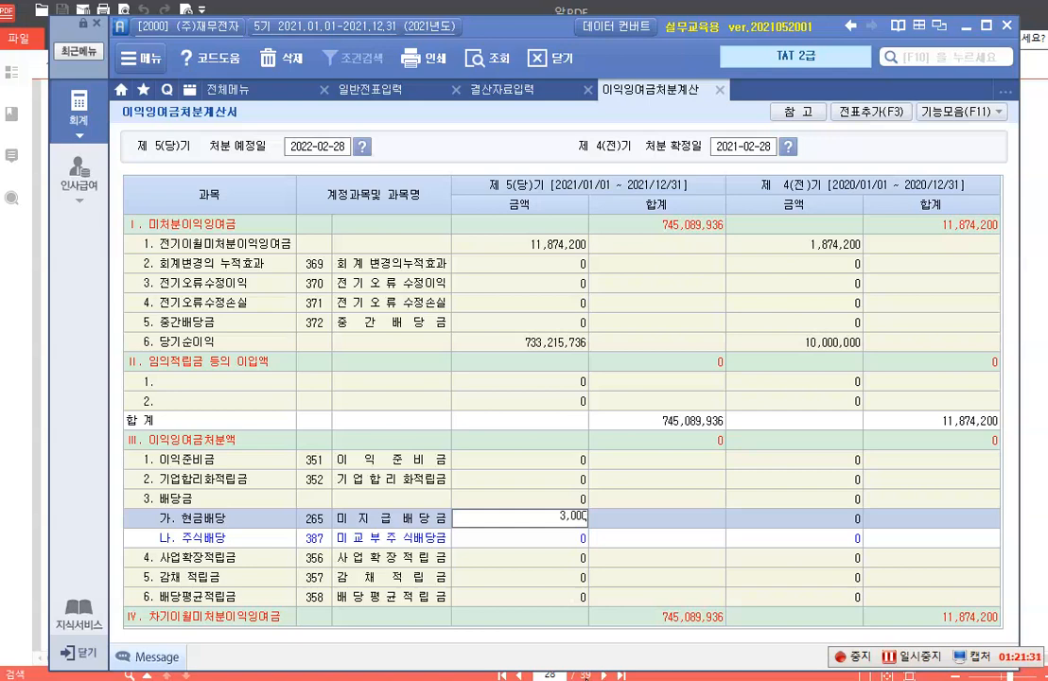
{"action": "type", "text": "0,000"}
{"action": "key", "text": "Return"}
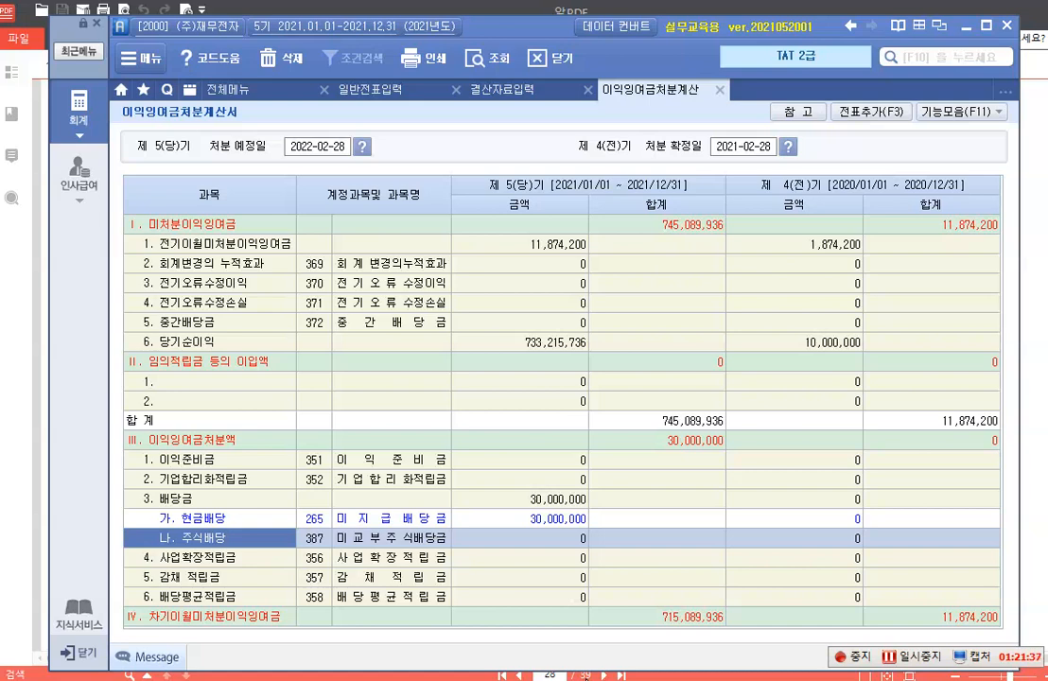
{"action": "left_click", "coordinate": [581, 537]}
{"action": "type", "text": "10000000"}
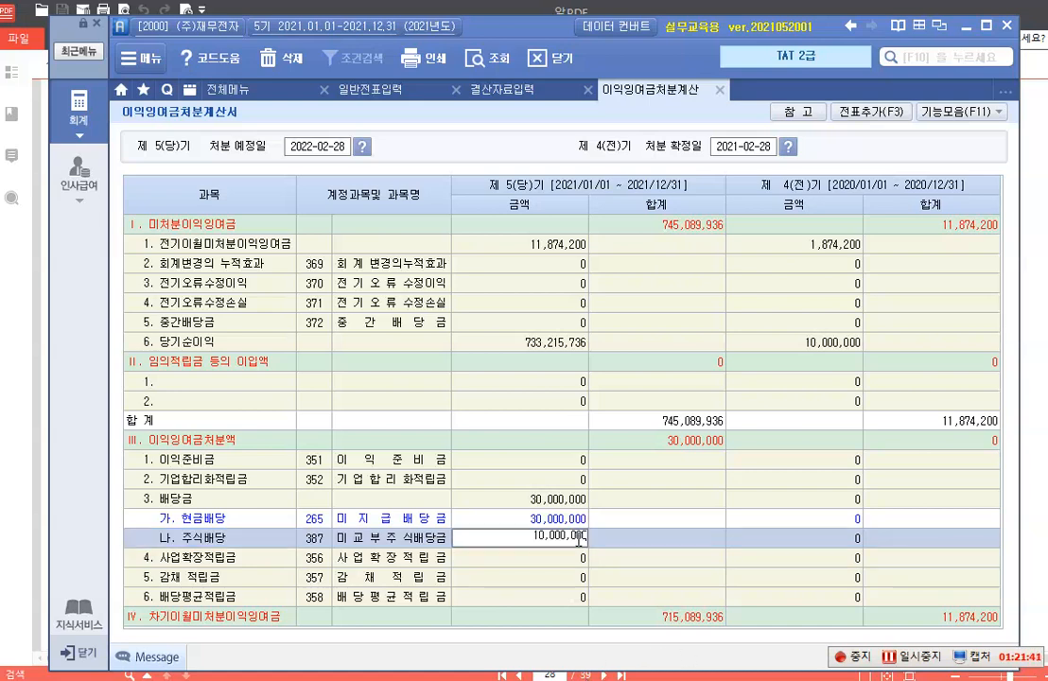
{"action": "key", "text": "Return"}
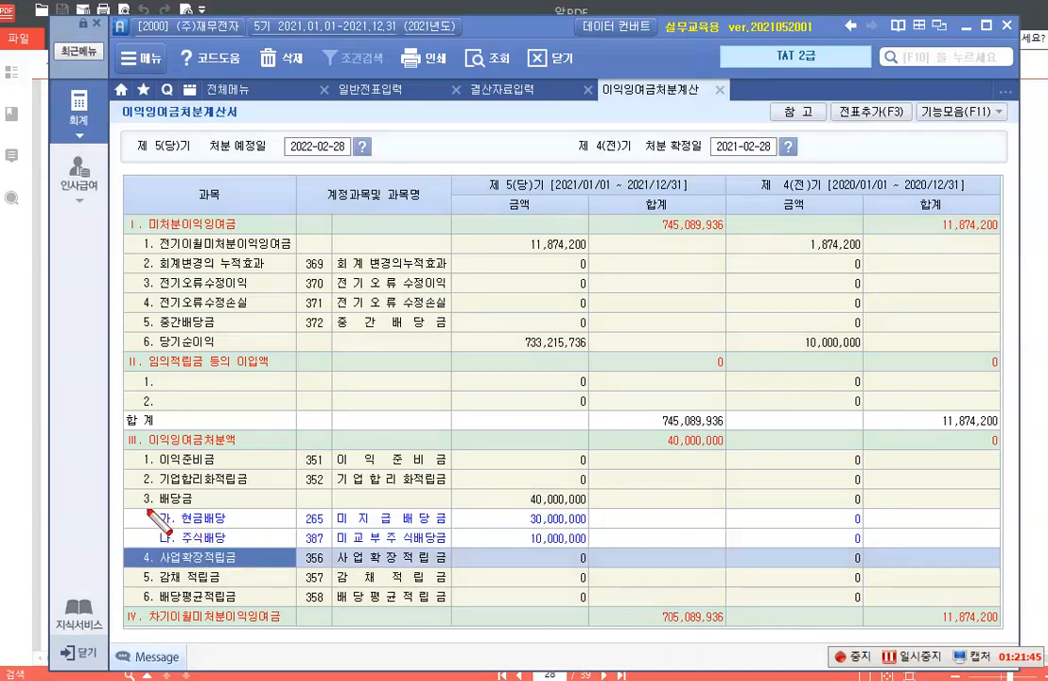
Step: Set the current period's 이익준비금 to 3,000,000 in the 이익잉여금처분액 section
{"action": "mouse_move", "coordinate": [154, 489]}
{"action": "left_mouse_down"}
{"action": "mouse_move", "coordinate": [327, 526]}
{"action": "mouse_move", "coordinate": [590, 527]}
{"action": "left_mouse_up"}
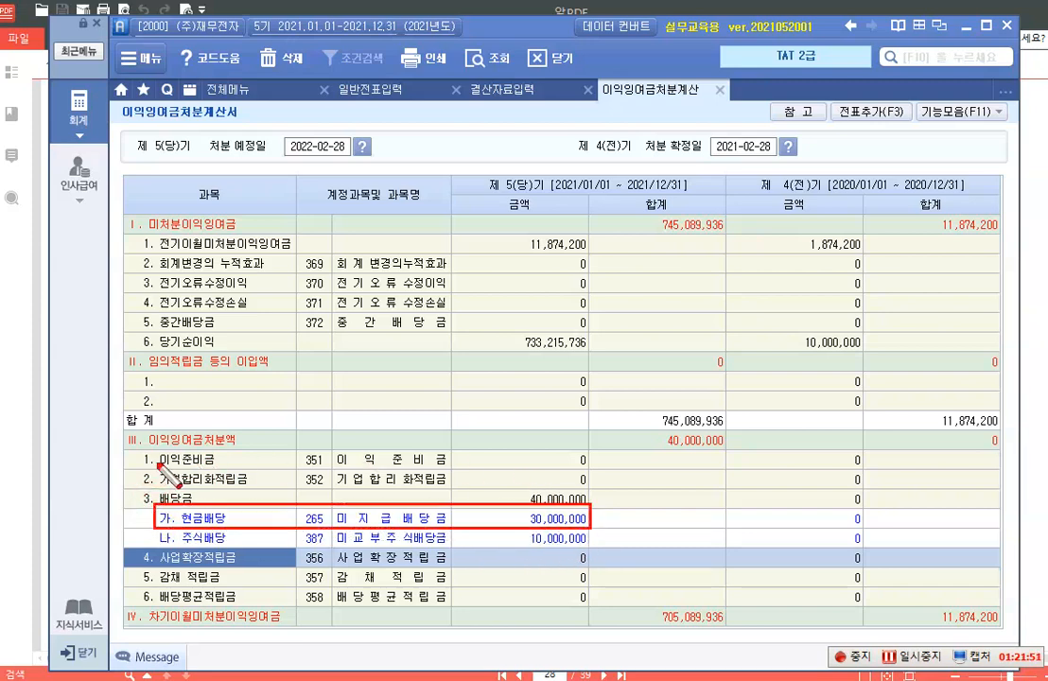
{"action": "mouse_move", "coordinate": [157, 451]}
{"action": "left_mouse_down"}
{"action": "mouse_move", "coordinate": [269, 465]}
{"action": "mouse_move", "coordinate": [587, 469]}
{"action": "left_mouse_up"}
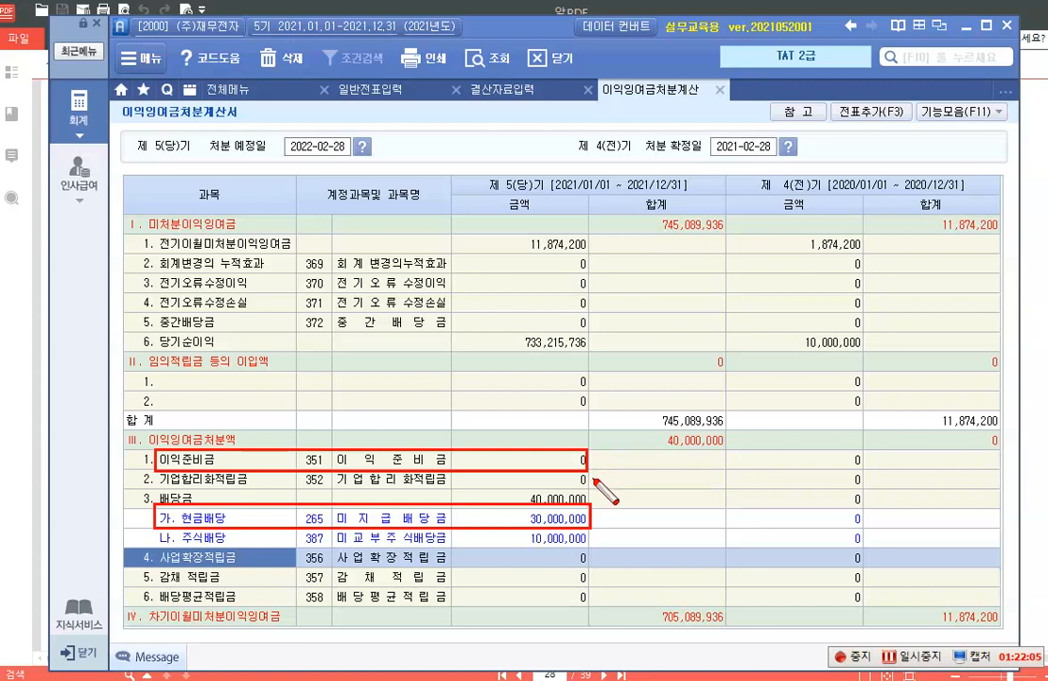
{"action": "key", "text": "Escape"}
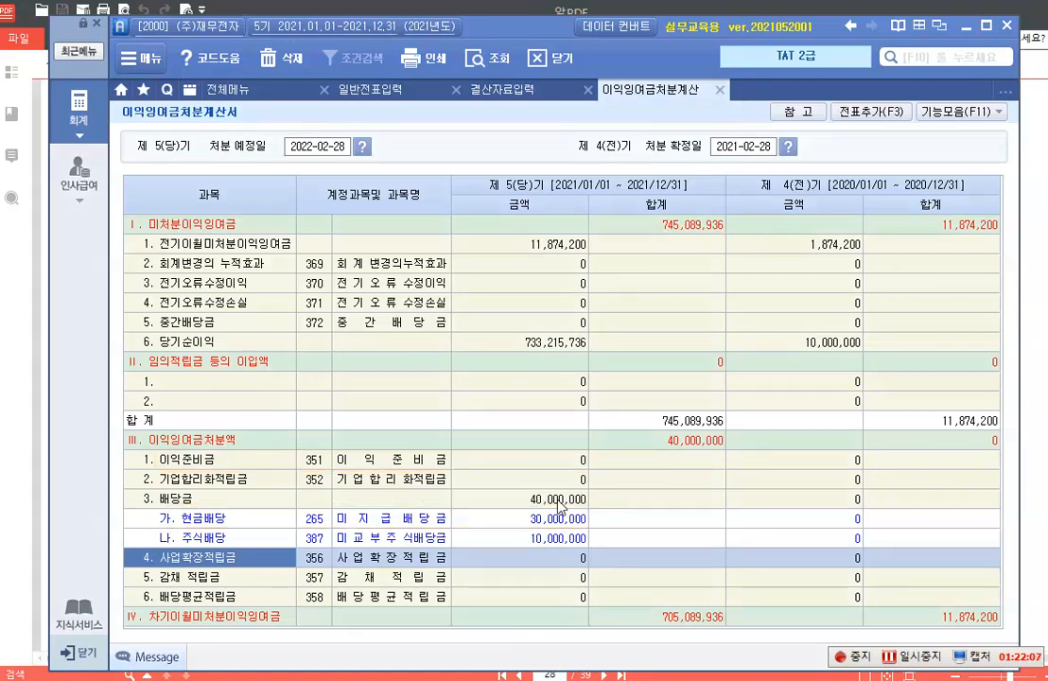
{"action": "left_click", "coordinate": [553, 461]}
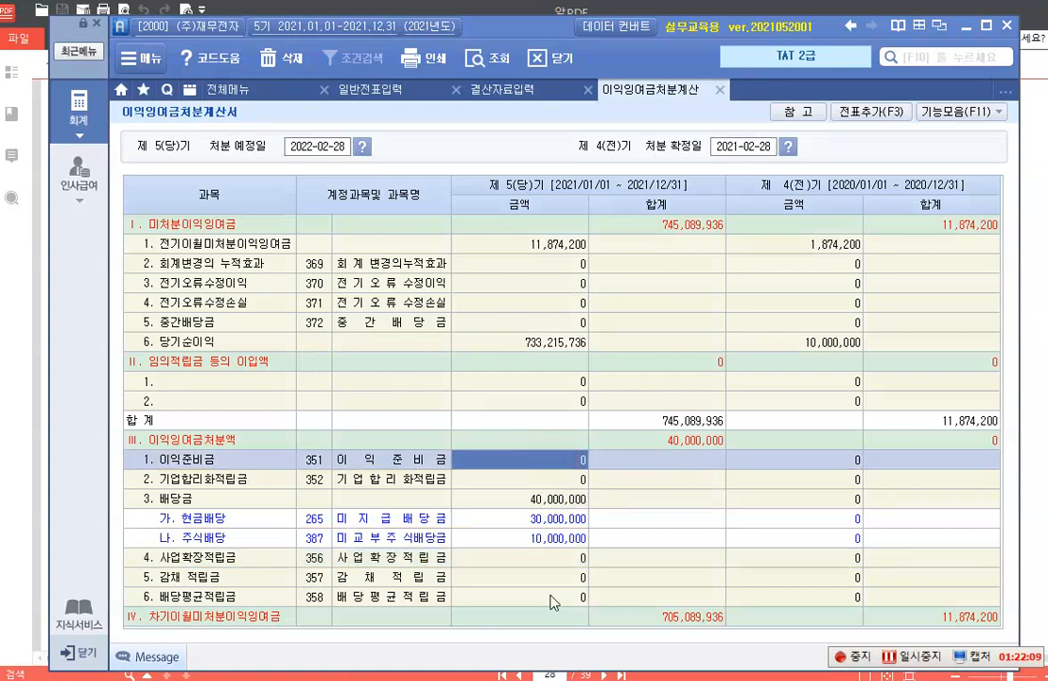
{"action": "type", "text": "3000000"}
{"action": "key", "text": "Return"}
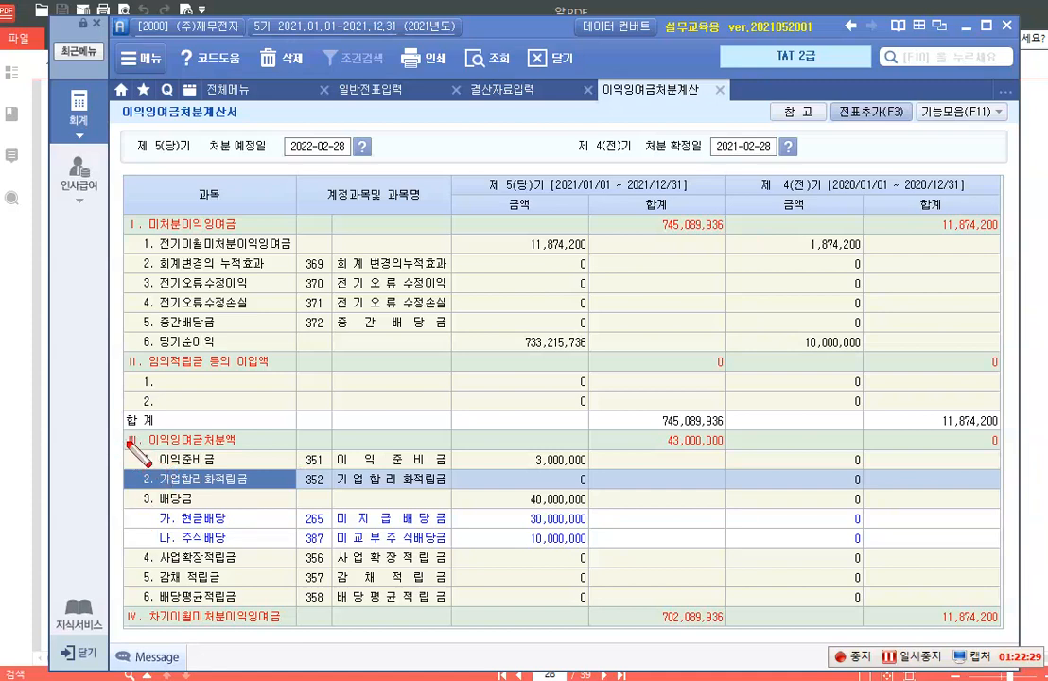
Step: Review the current period's 처분예정일, the 미처분이익잉여금 section and the 이익잉여금처분액 section
{"action": "mouse_move", "coordinate": [128, 438]}
{"action": "left_mouse_down"}
{"action": "mouse_move", "coordinate": [479, 589]}
{"action": "mouse_move", "coordinate": [726, 596]}
{"action": "left_mouse_up"}
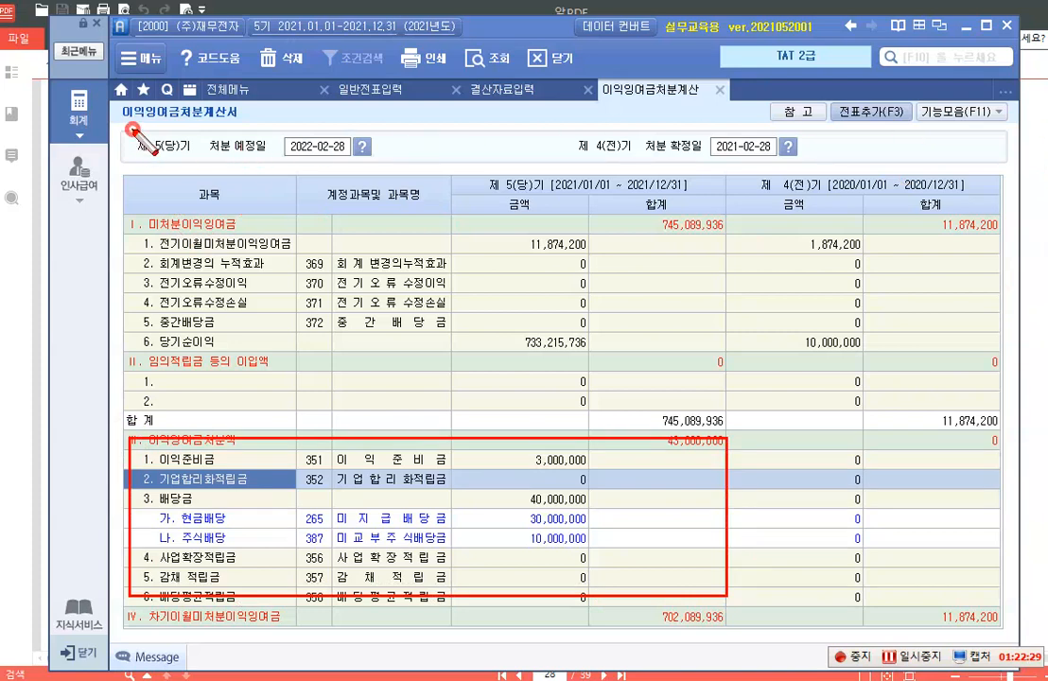
{"action": "left_click_drag", "start_coordinate": [132, 129], "coordinate": [374, 168]}
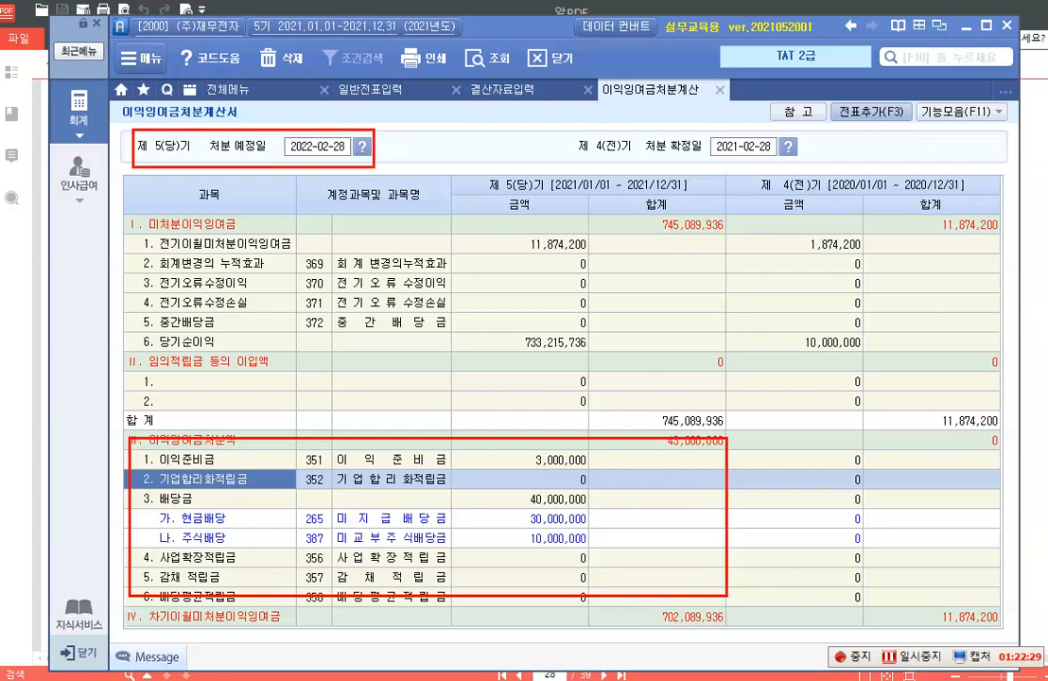
{"action": "mouse_move", "coordinate": [123, 204]}
{"action": "left_mouse_down"}
{"action": "mouse_move", "coordinate": [124, 322]}
{"action": "mouse_move", "coordinate": [230, 420]}
{"action": "mouse_move", "coordinate": [1001, 352]}
{"action": "left_mouse_up"}
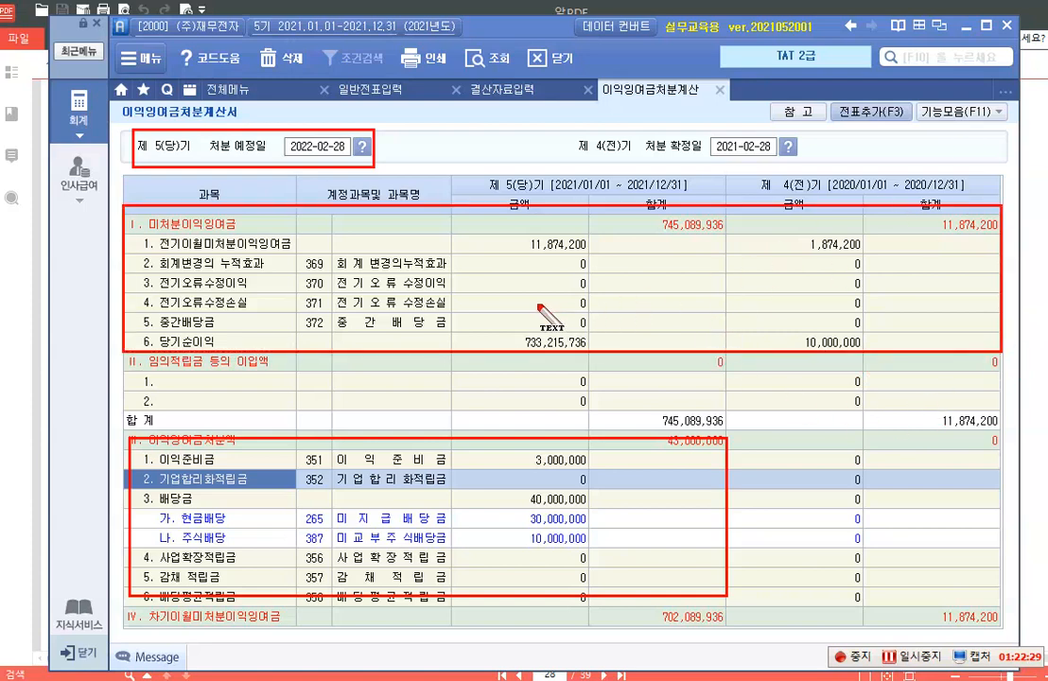
{"action": "left_click", "coordinate": [504, 289]}
{"action": "type", "text": "202"}
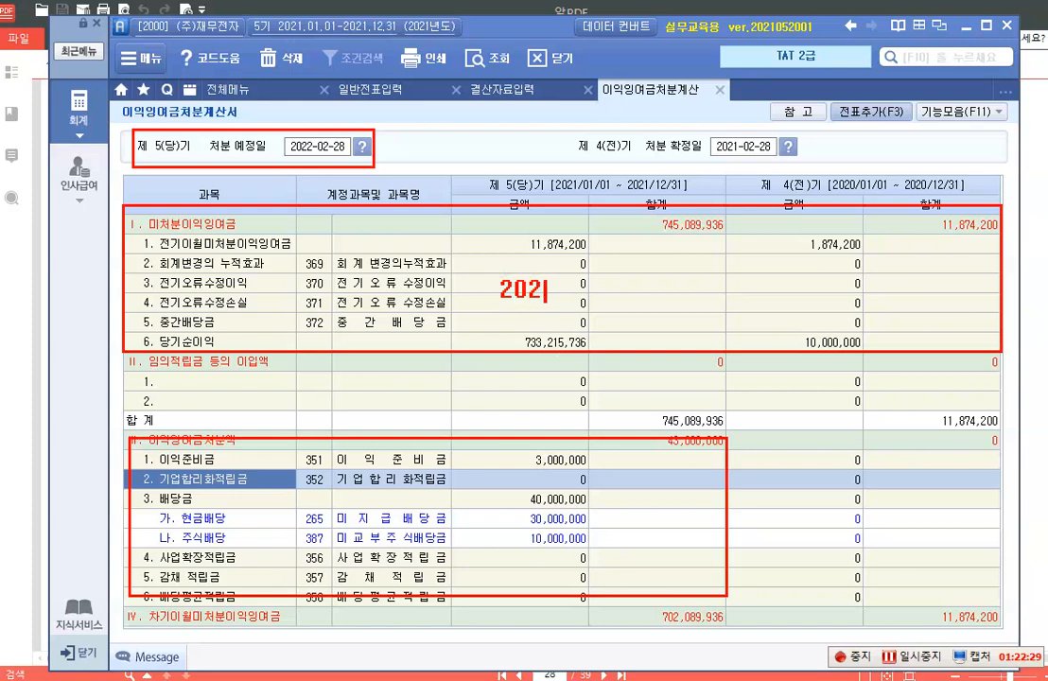
{"action": "type", "text": "1.12.31"}
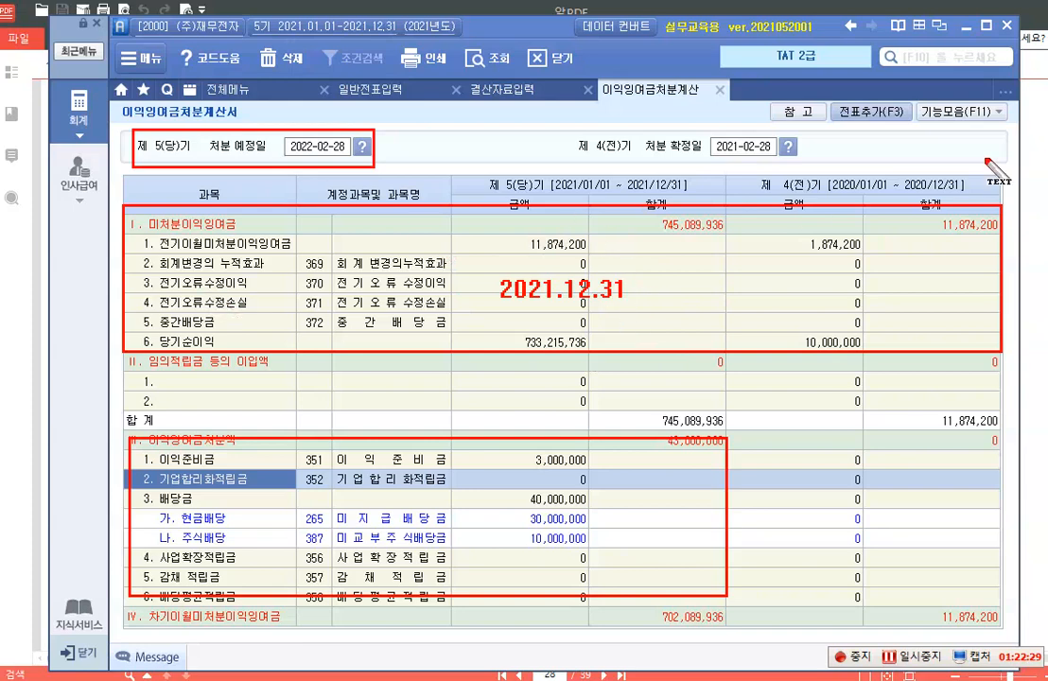
{"action": "left_click", "coordinate": [653, 520]}
{"action": "type", "text": "2022."}
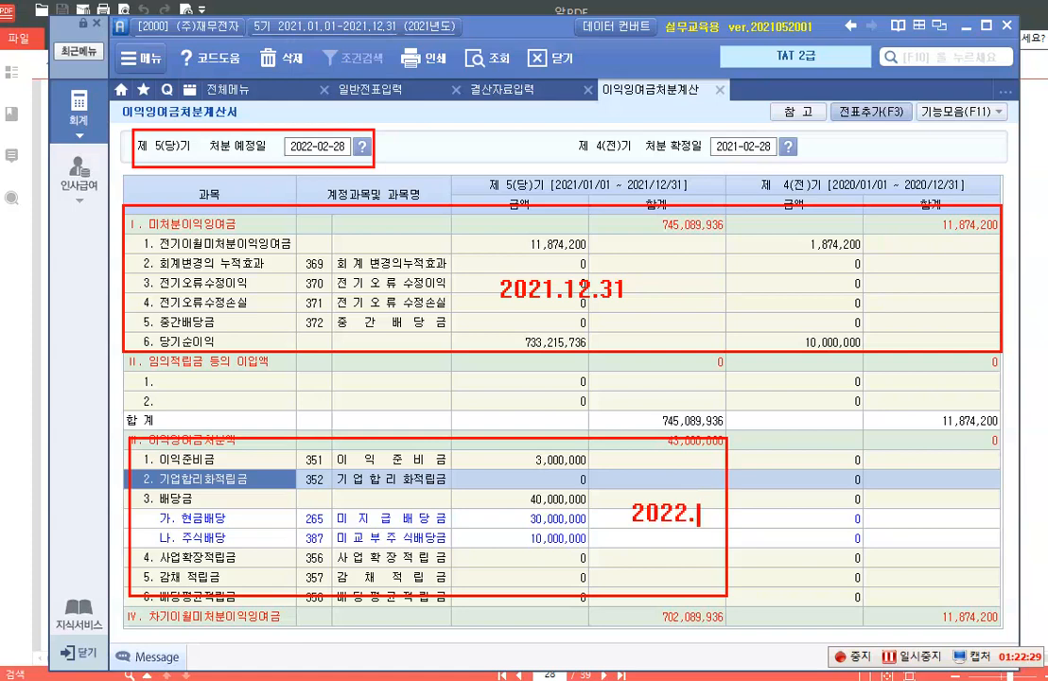
{"action": "type", "text": "02.28"}
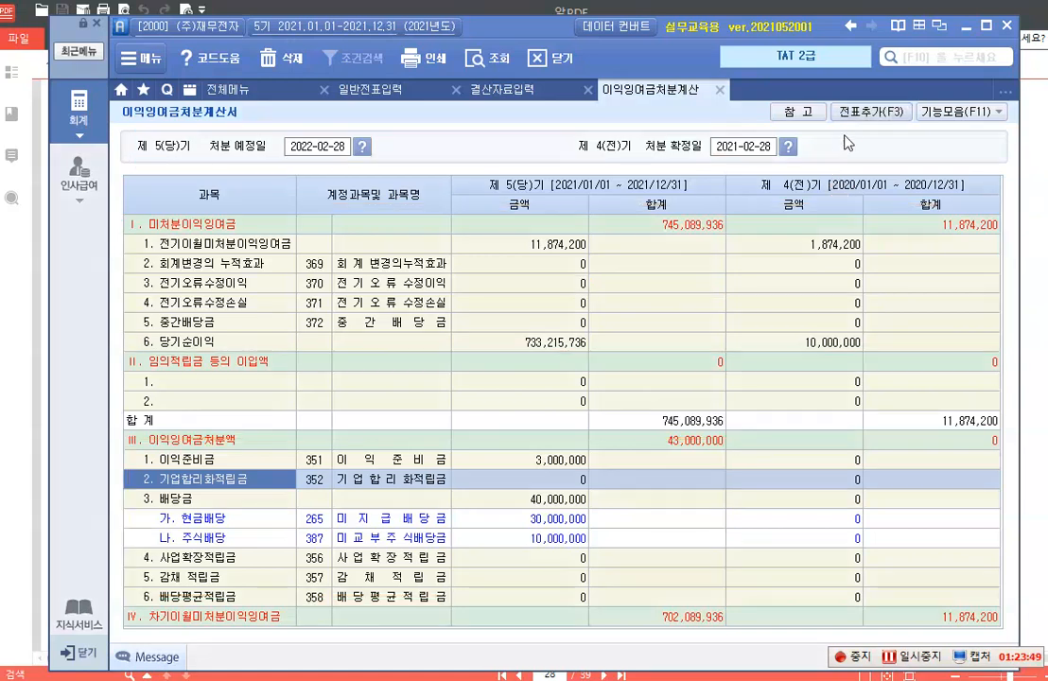
Step: Add the retained earnings entries to 일반전표 with 전표추가
{"action": "left_click", "coordinate": [864, 117]}
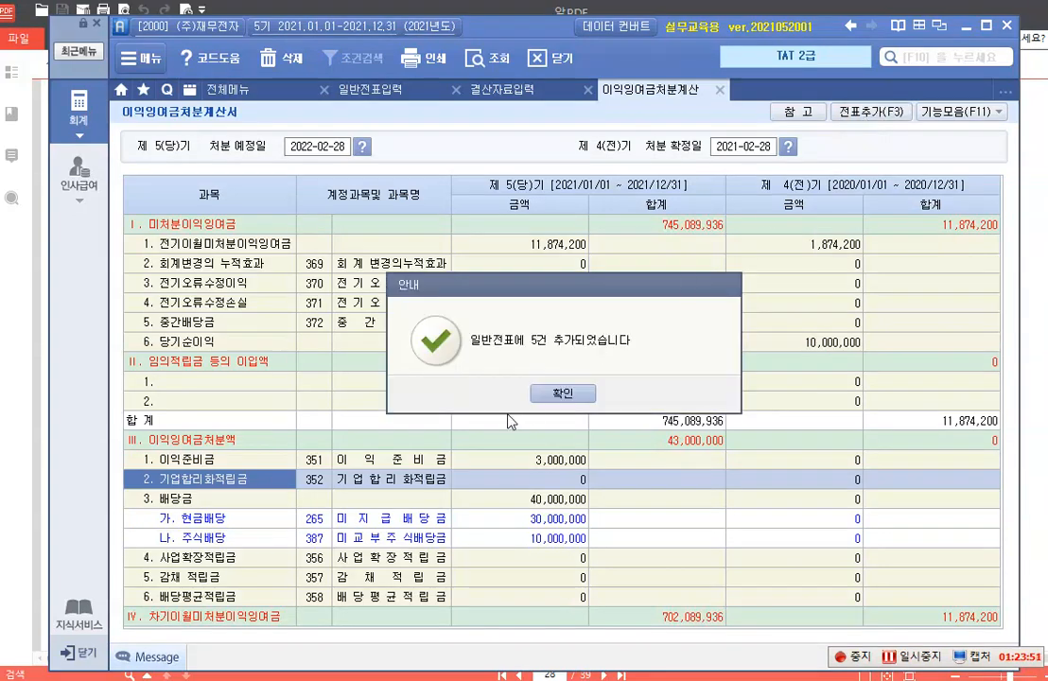
{"action": "left_click", "coordinate": [555, 458]}
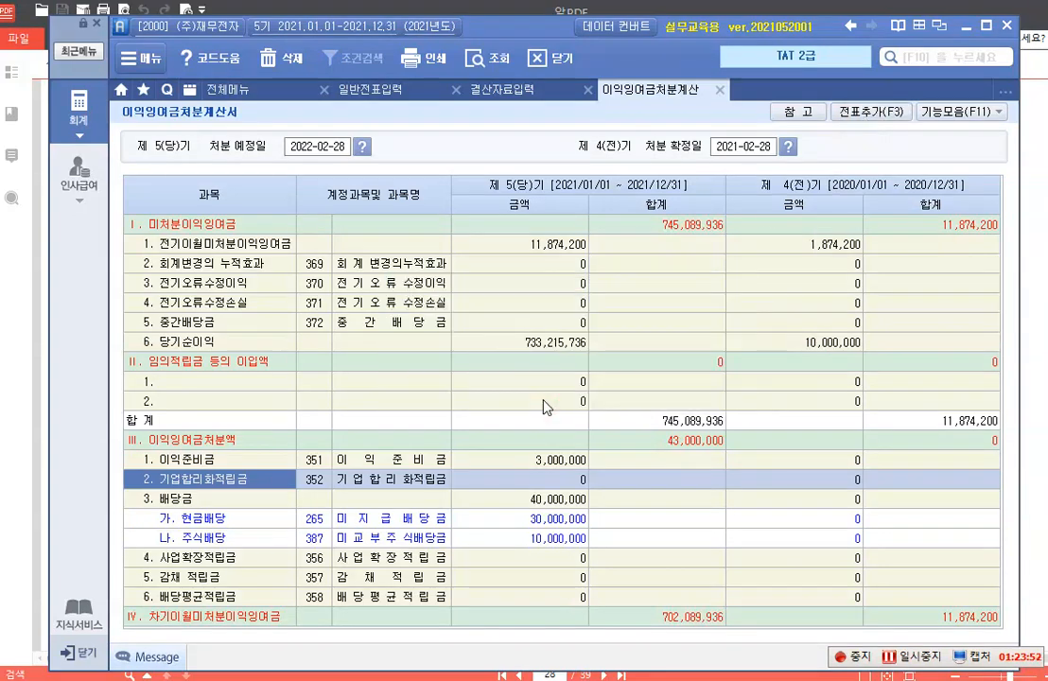
Step: Reload the December 31 vouchers in 일반전표입력 and examine the entries for 377 미처분이익잉여금 and 375 이월이익잉여금
{"action": "left_click", "coordinate": [354, 88]}
{"action": "key", "text": "Return"}
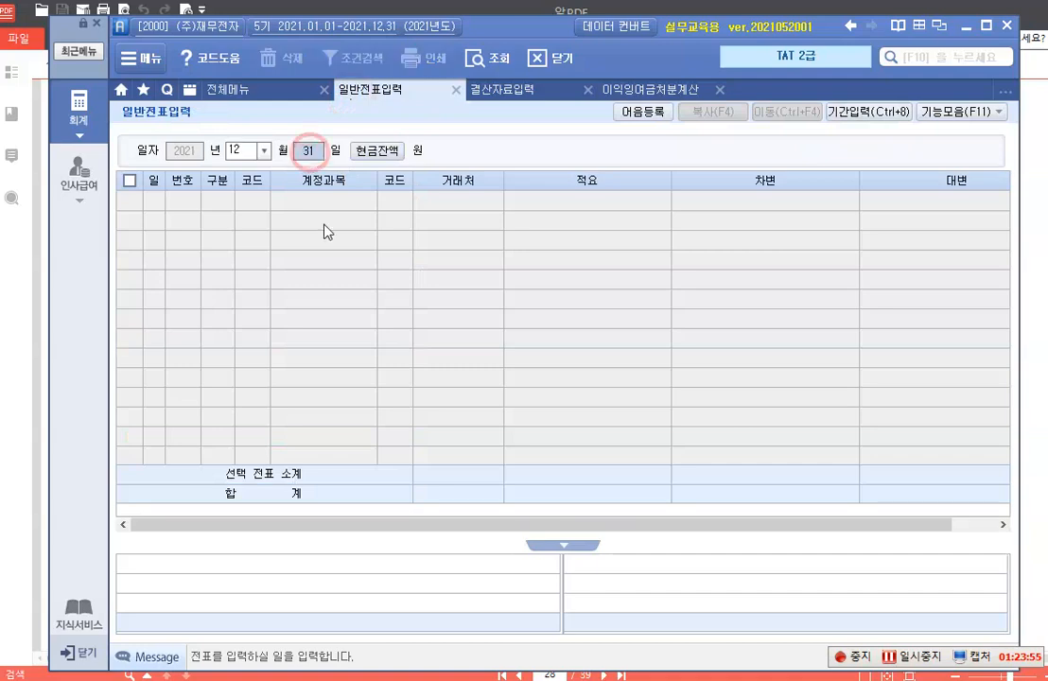
{"action": "key", "text": "Return"}
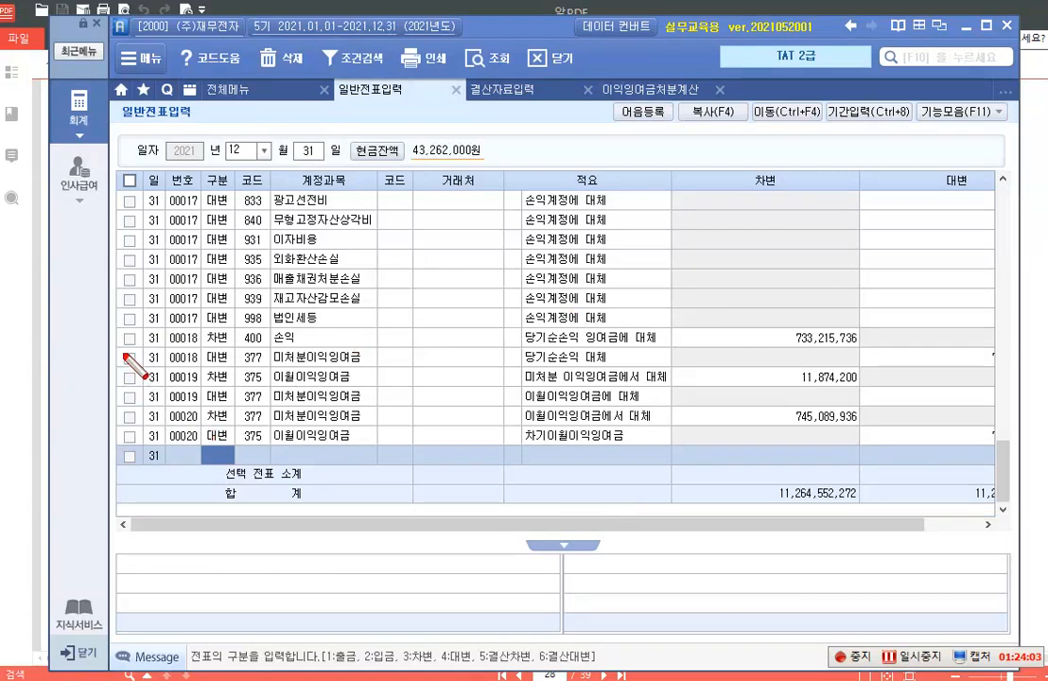
{"action": "mouse_move", "coordinate": [123, 348]}
{"action": "left_mouse_down"}
{"action": "mouse_move", "coordinate": [624, 455]}
{"action": "mouse_move", "coordinate": [846, 455]}
{"action": "mouse_move", "coordinate": [898, 442]}
{"action": "left_mouse_up"}
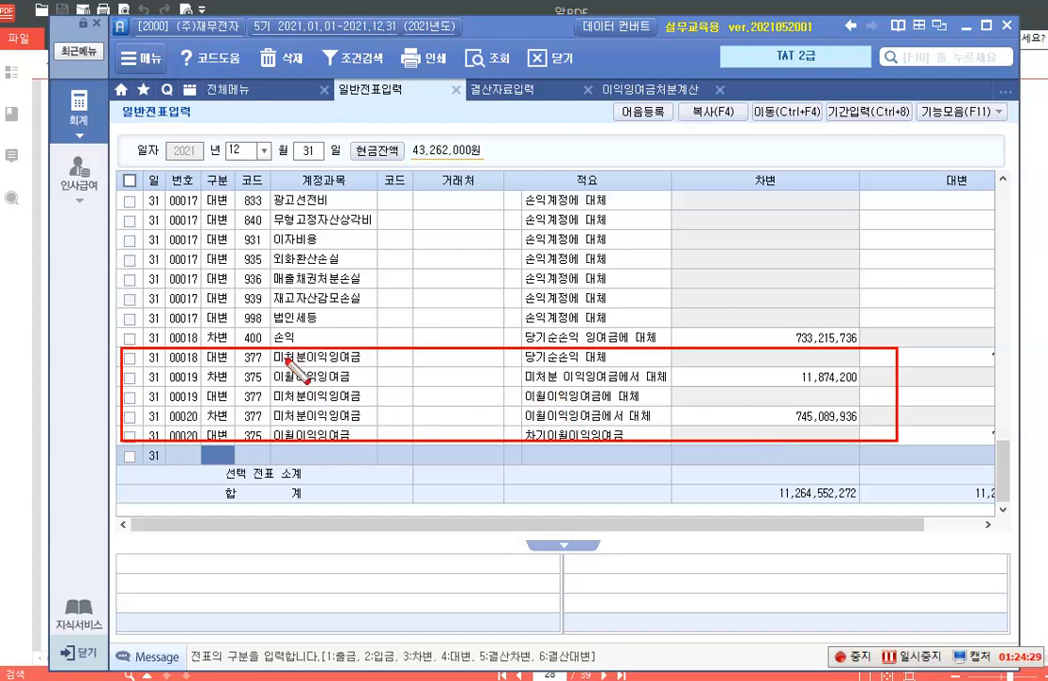
{"action": "left_click_drag", "start_coordinate": [267, 343], "coordinate": [365, 366]}
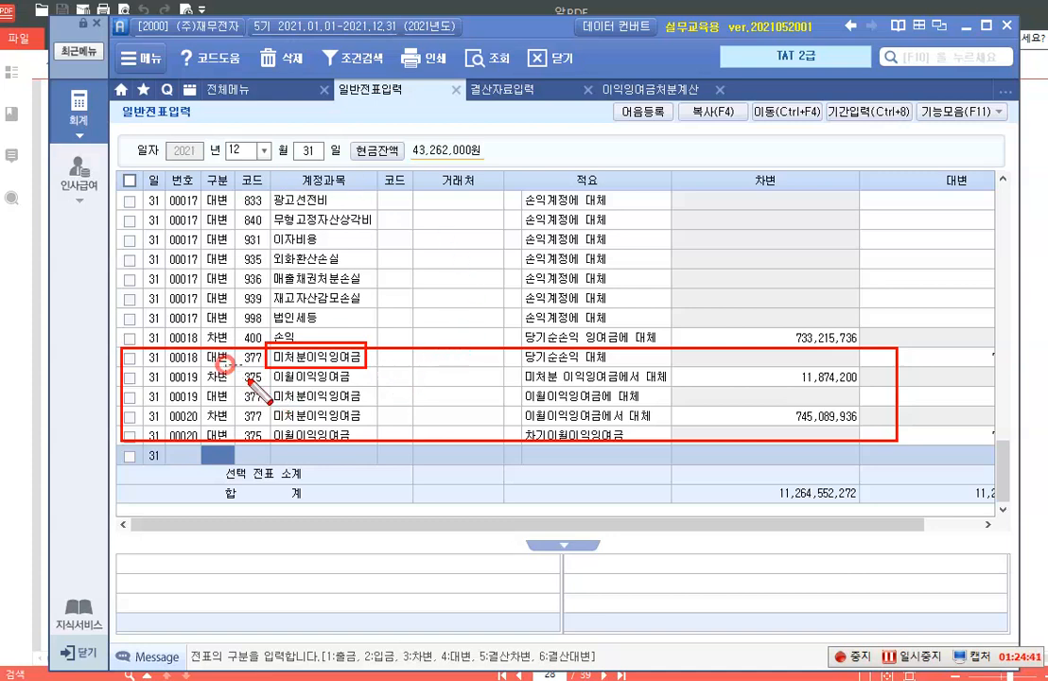
{"action": "left_click_drag", "start_coordinate": [225, 368], "coordinate": [362, 387]}
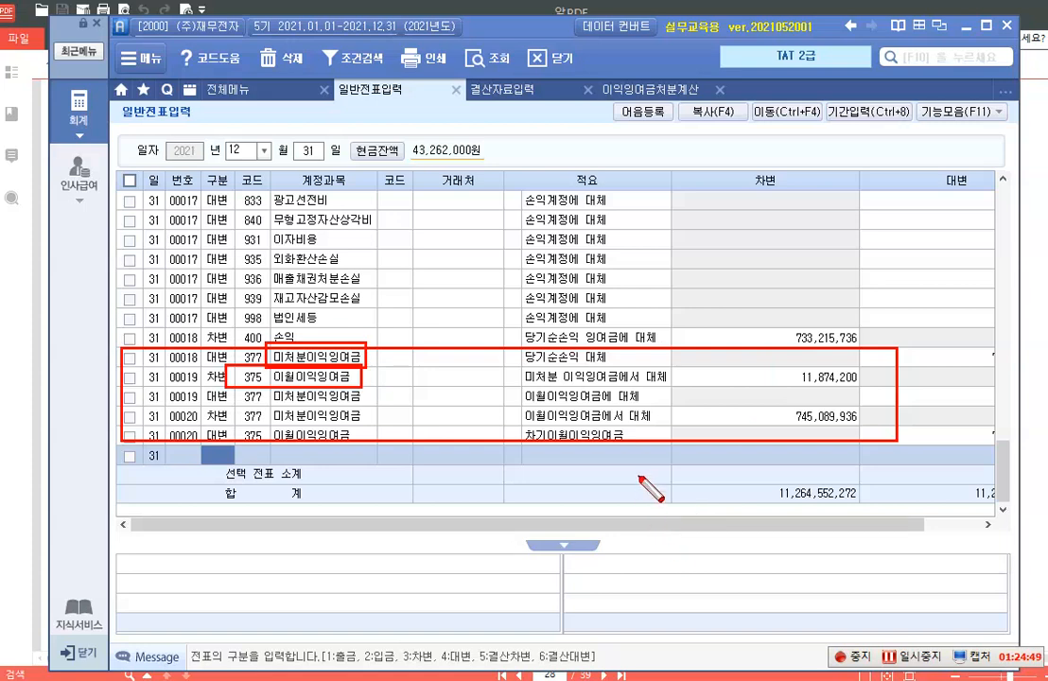
{"action": "key", "text": "Escape"}
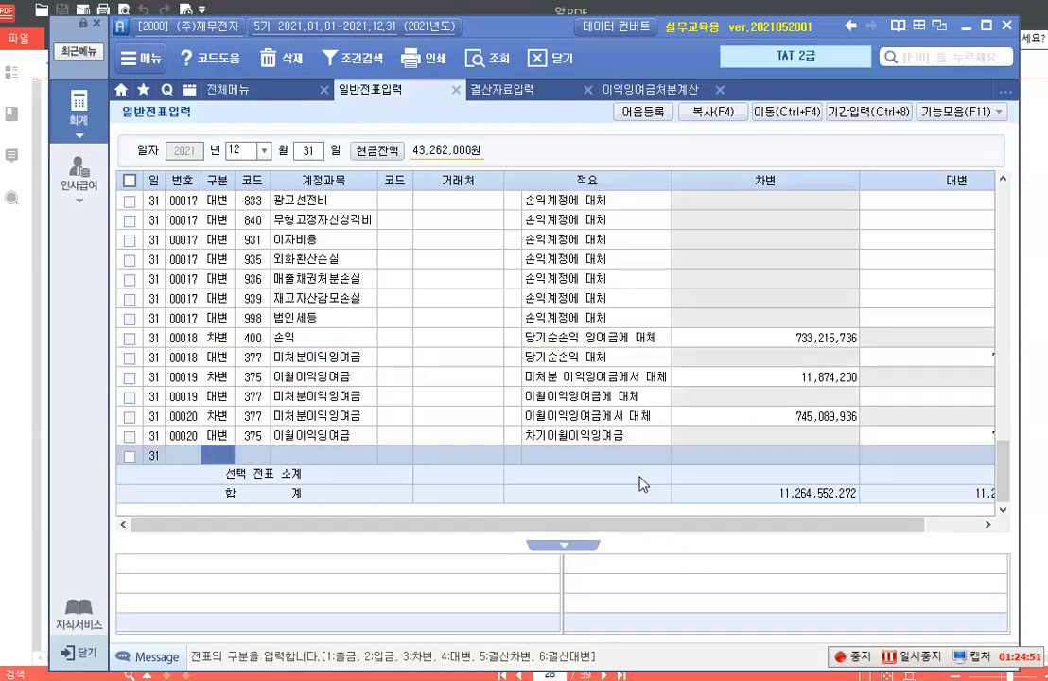